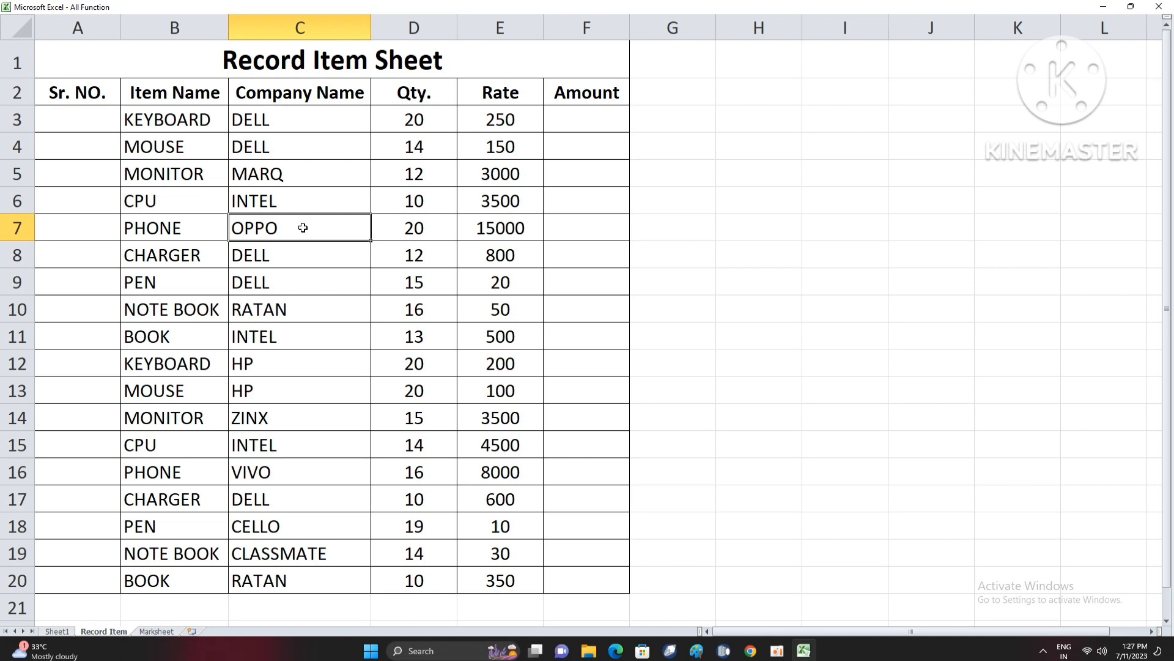
left_click_drag(73, 121, 95, 570)
left_click(91, 443)
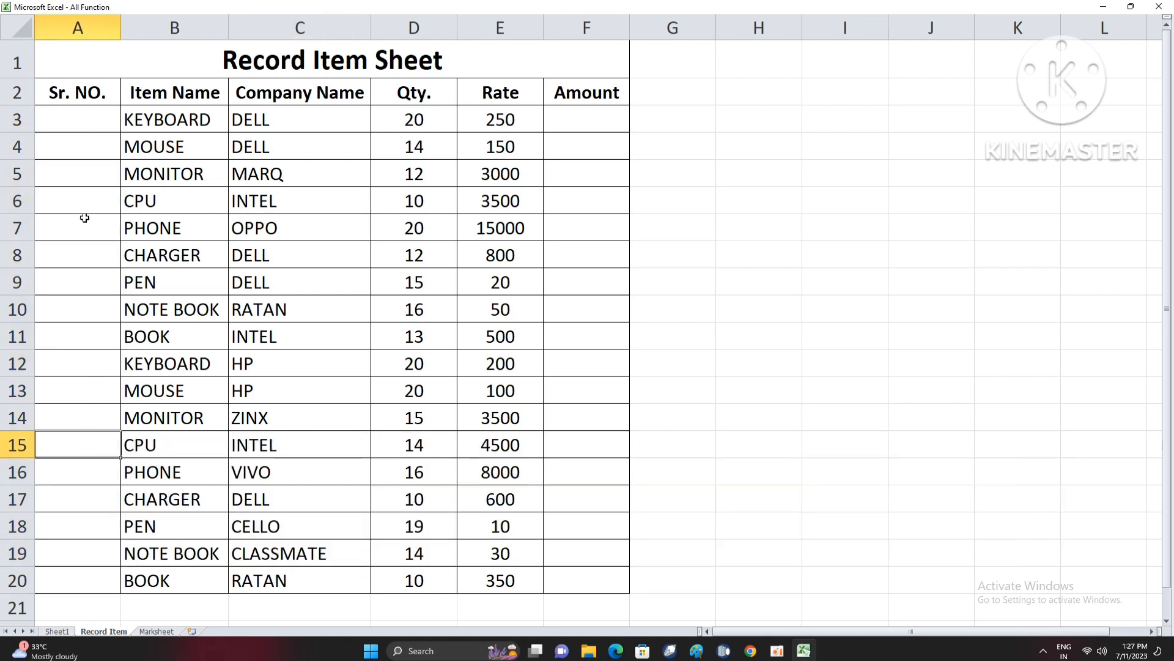
left_click(85, 203)
left_click(79, 145)
left_click(103, 221)
- Enter the serial number formula =IF(B3<>"",ROW(A1),"") in cell A3
left_click(90, 117)
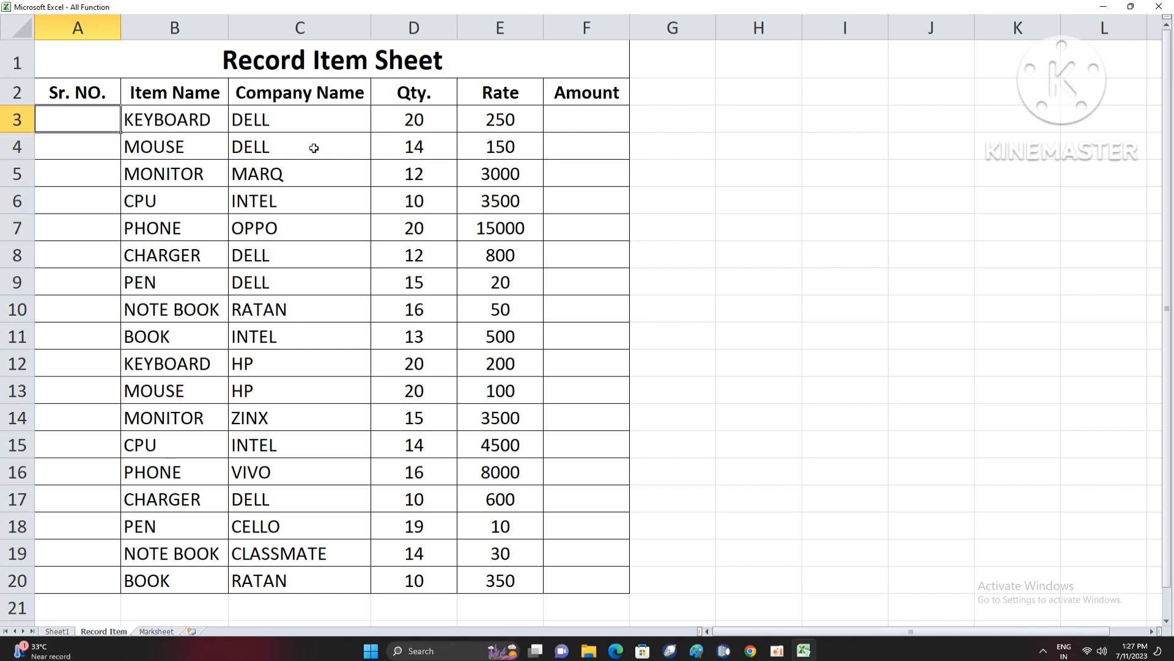
key("F2")
key("Return")
key("Up")
type("=IF(")
key("Right")
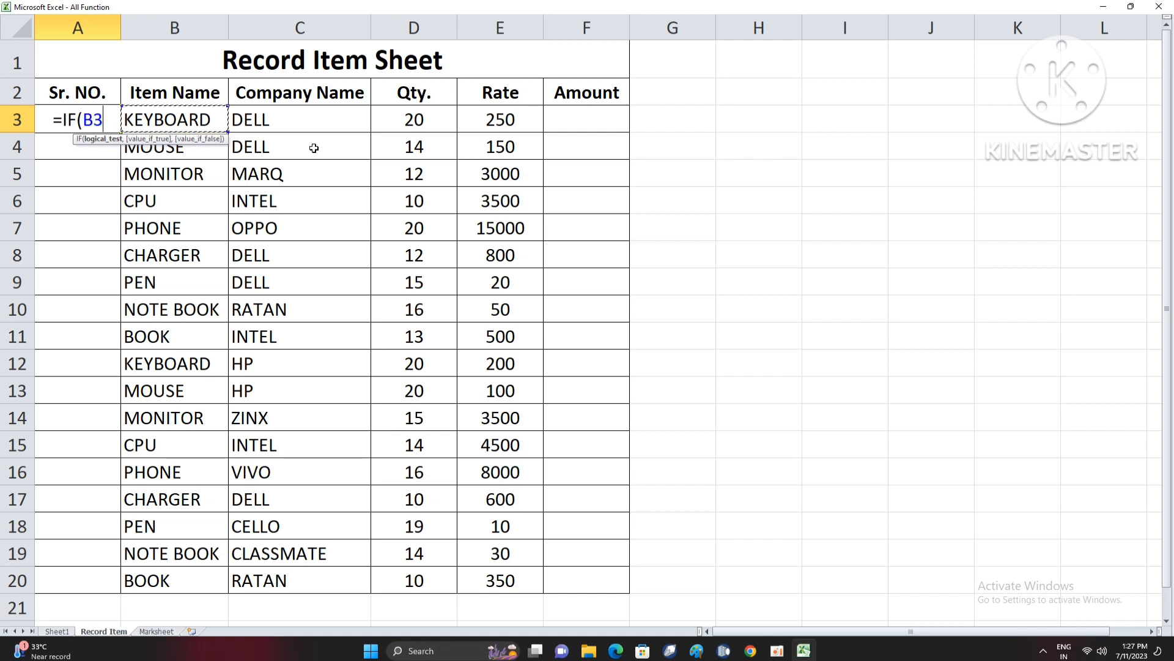
type("<>")
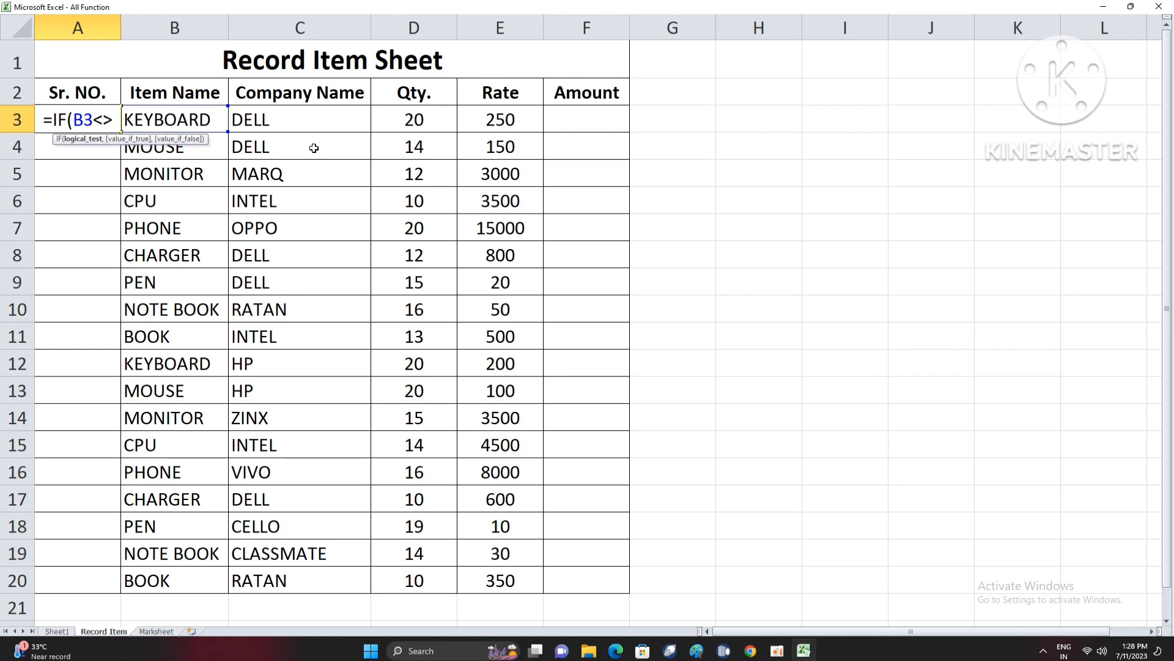
type("\"\",")
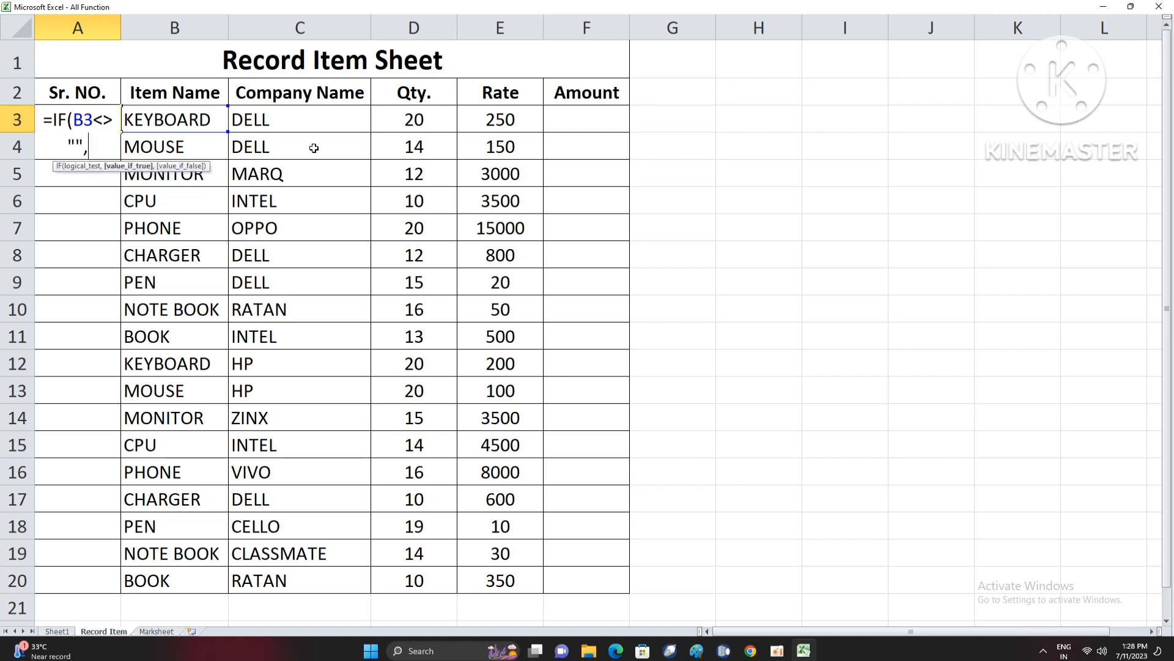
type("R")
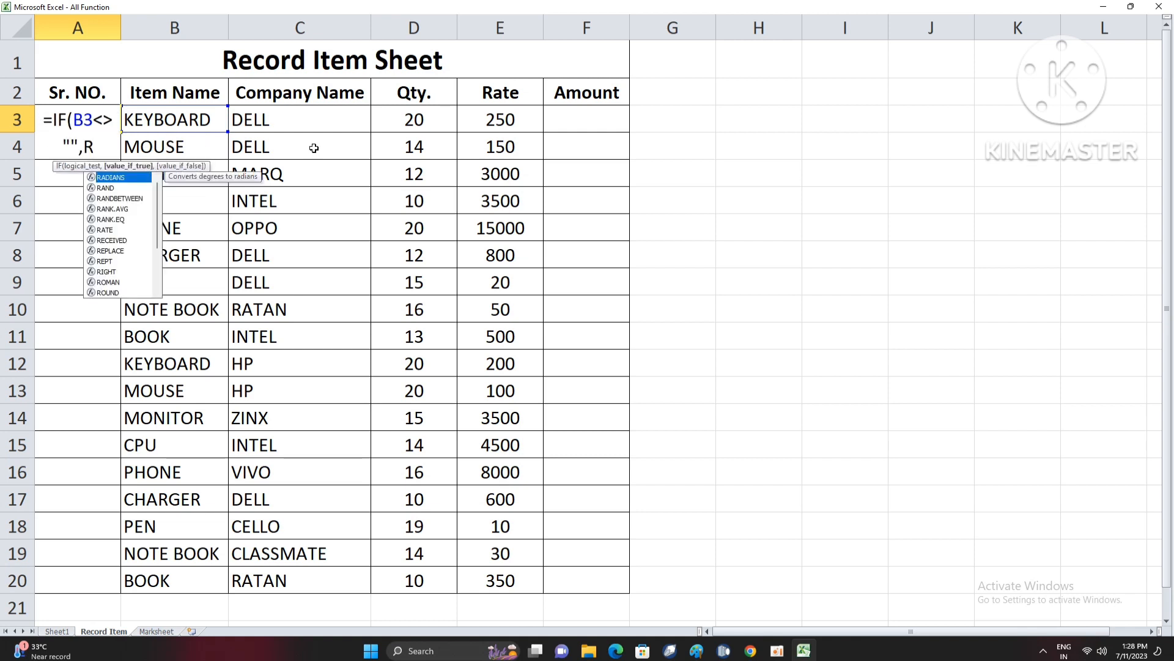
type("OW(")
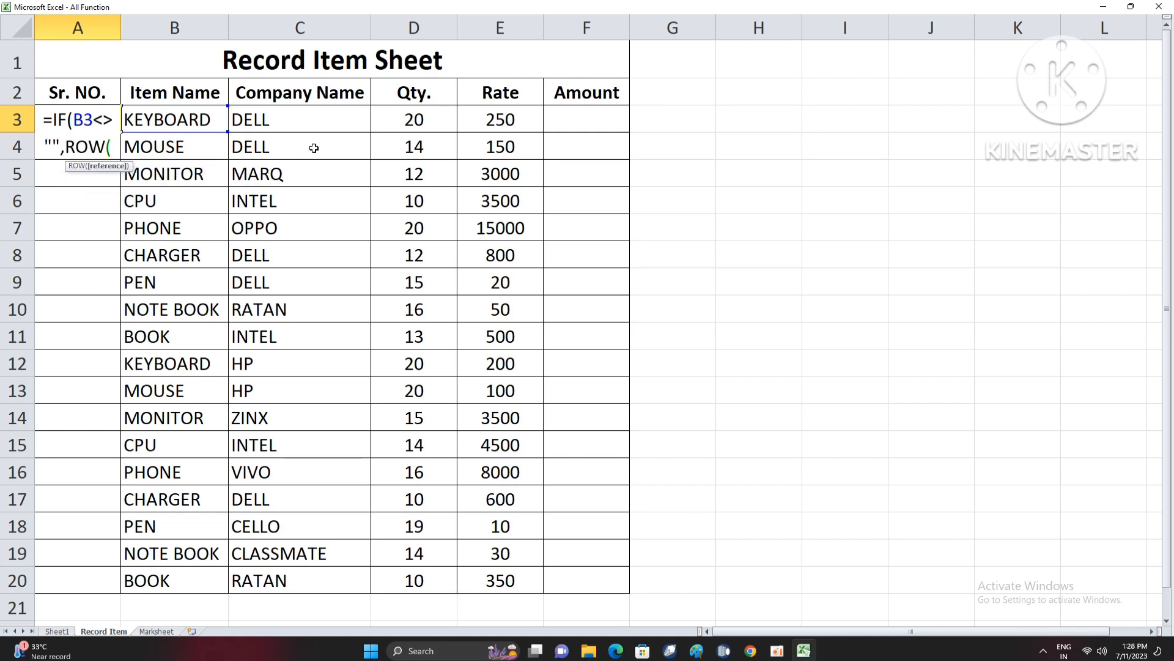
type("A1")
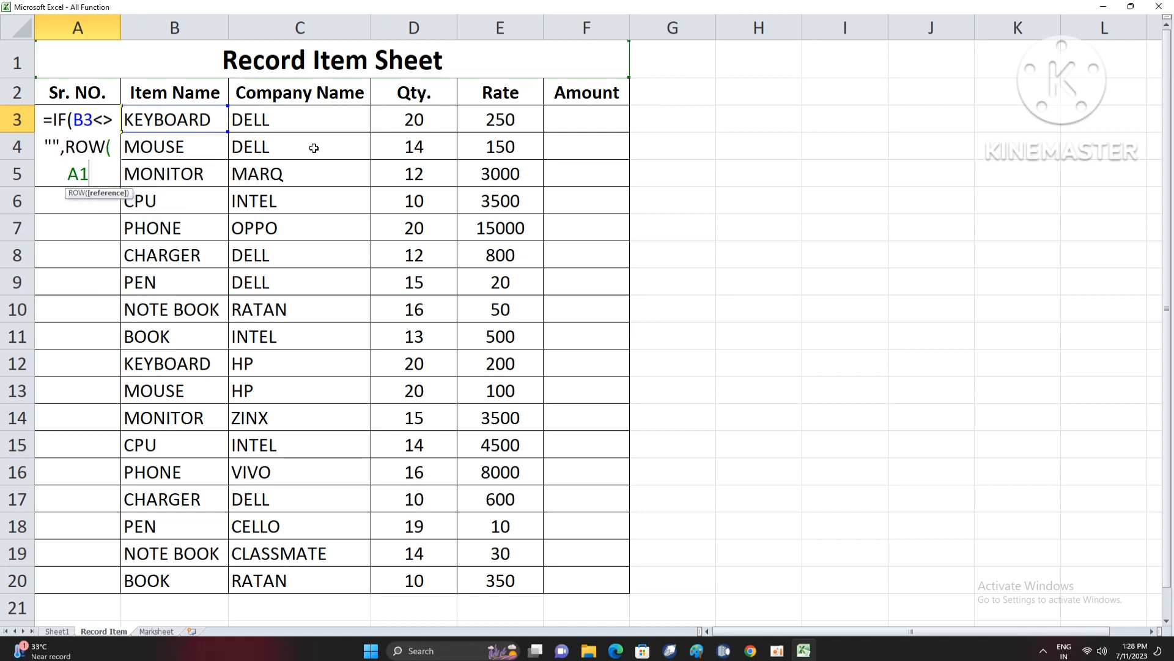
type("),\"\"")
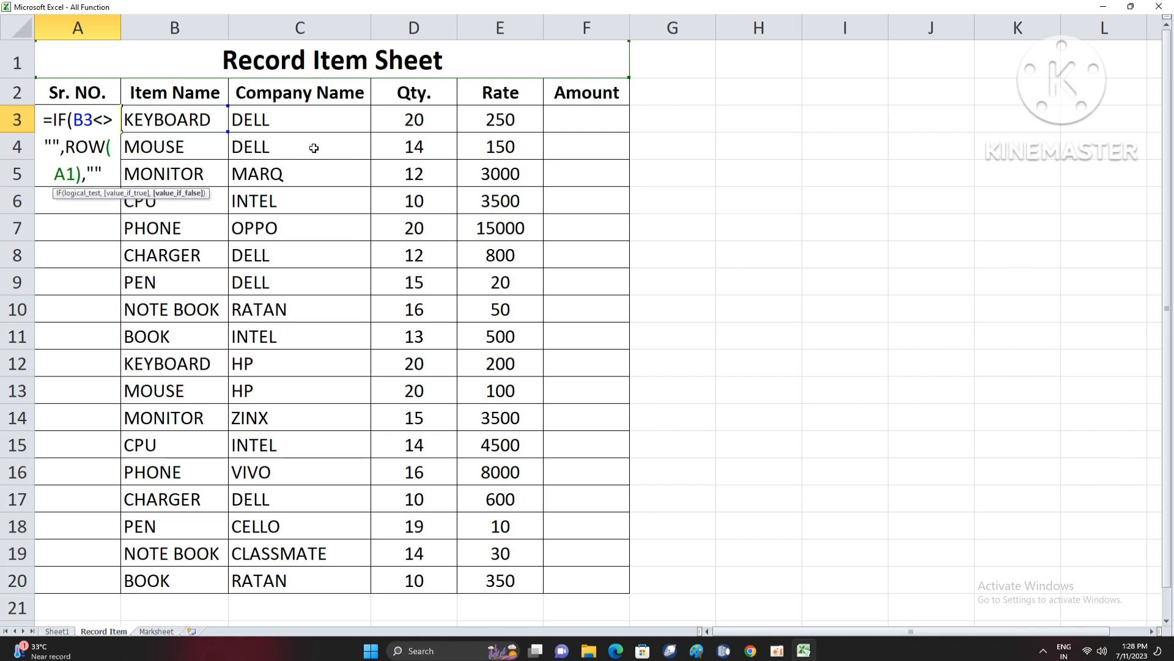
type(")")
key("Return")
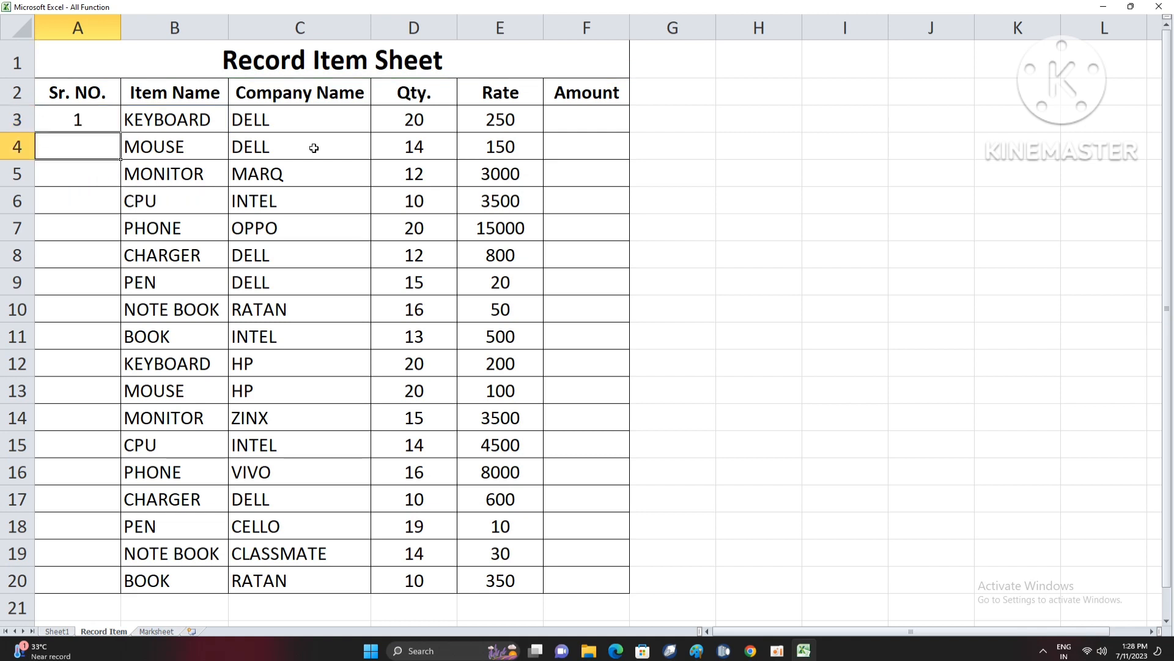
- Fill the serial number formula from A3 down the whole item list and on into the blank rows below it
left_click(107, 121)
double_click(120, 132)
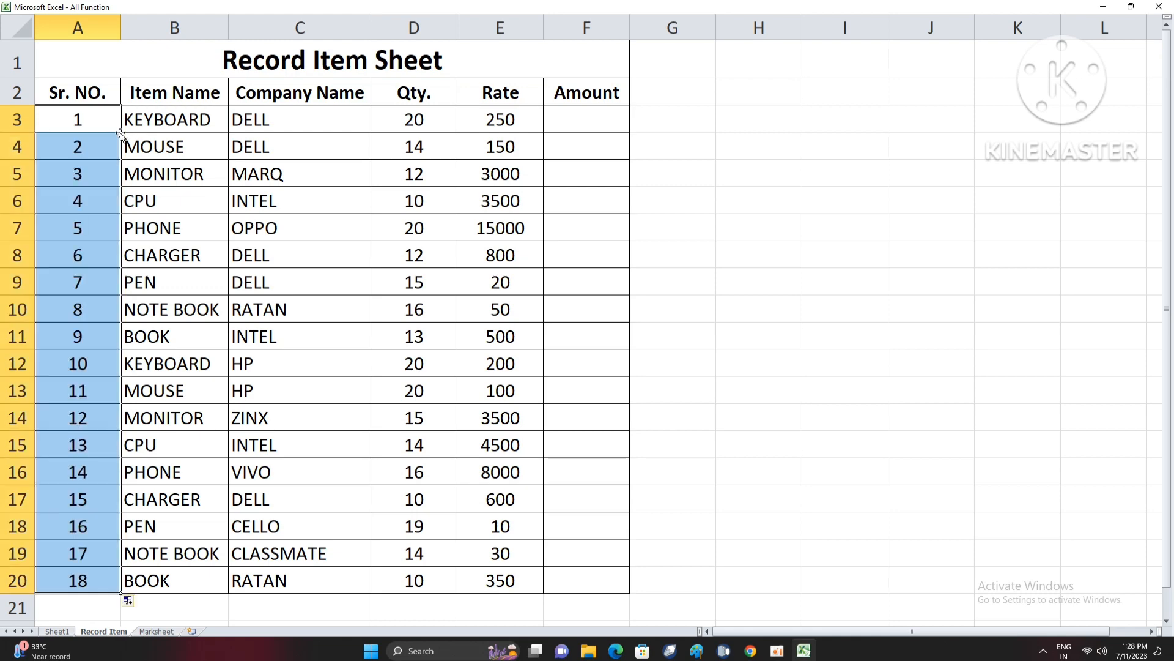
scroll(118, 395, "down", 2)
left_click(101, 408)
left_click(142, 431)
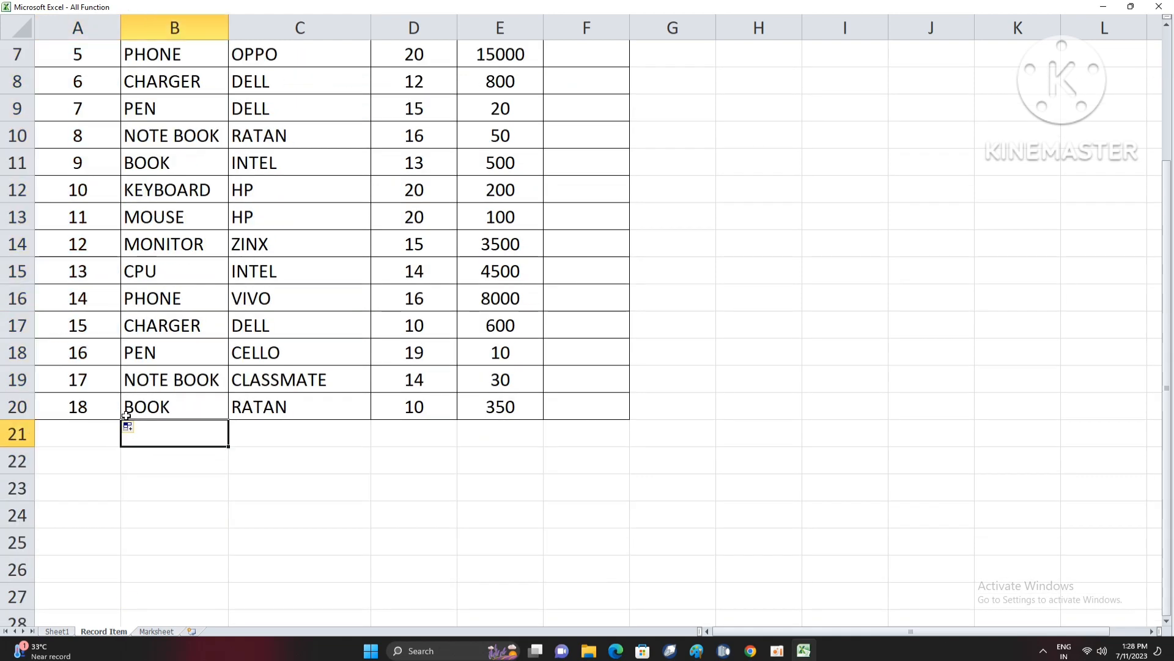
left_click_drag(98, 271, 123, 630)
scroll(177, 323, "up", 7)
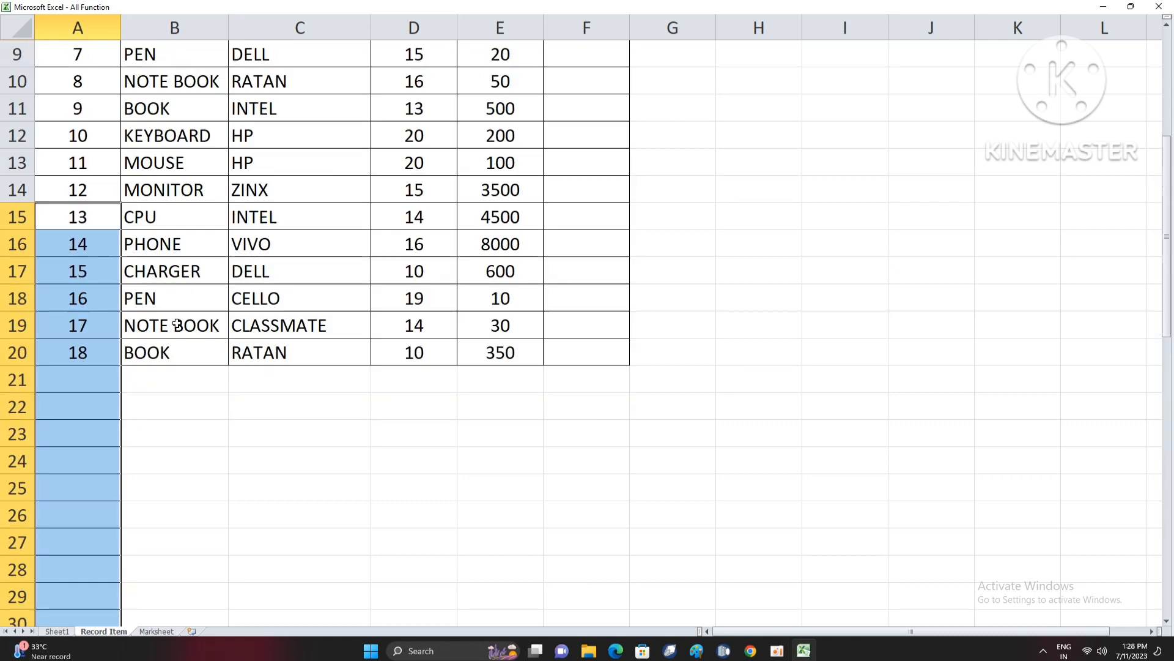
- Add the item CHARGER in cell B21, directly below the last listed item
left_click(174, 379)
scroll(170, 461, "up", 1)
scroll(222, 369, "down", 3)
scroll(183, 328, "up", 1)
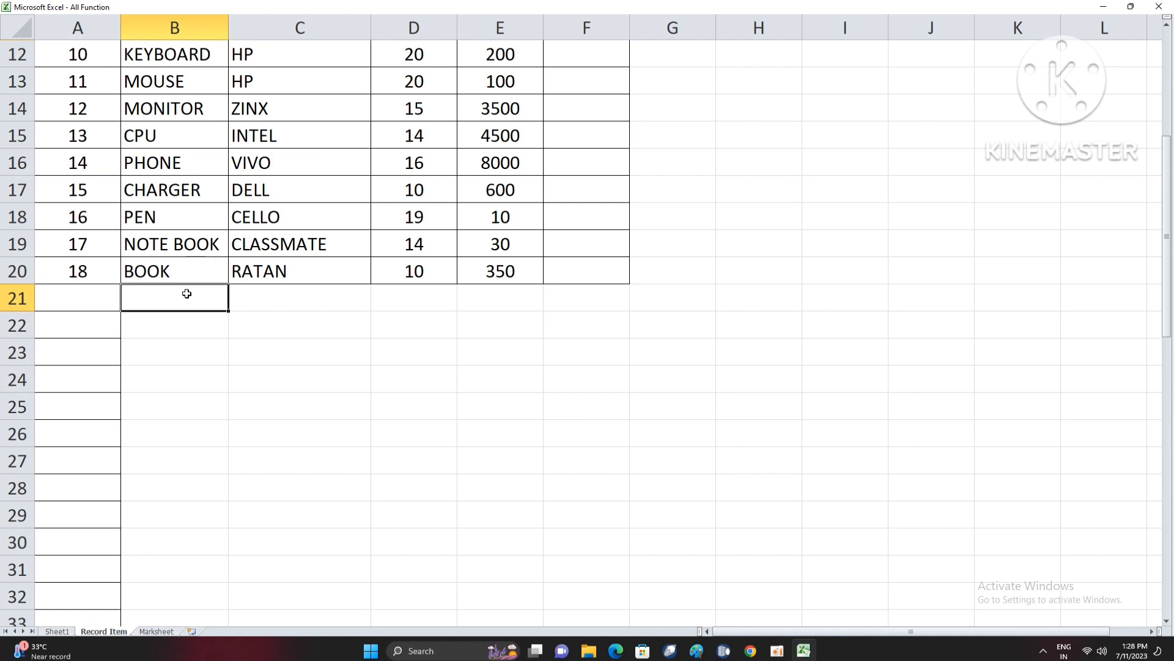
type("CHARGER")
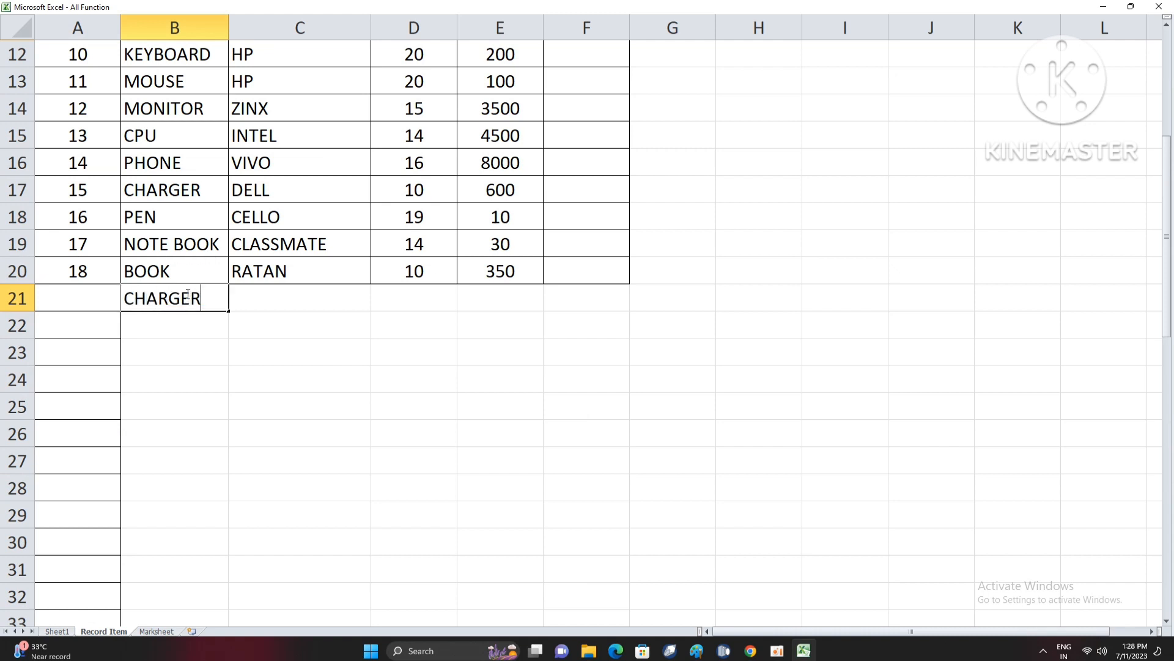
key("Tab")
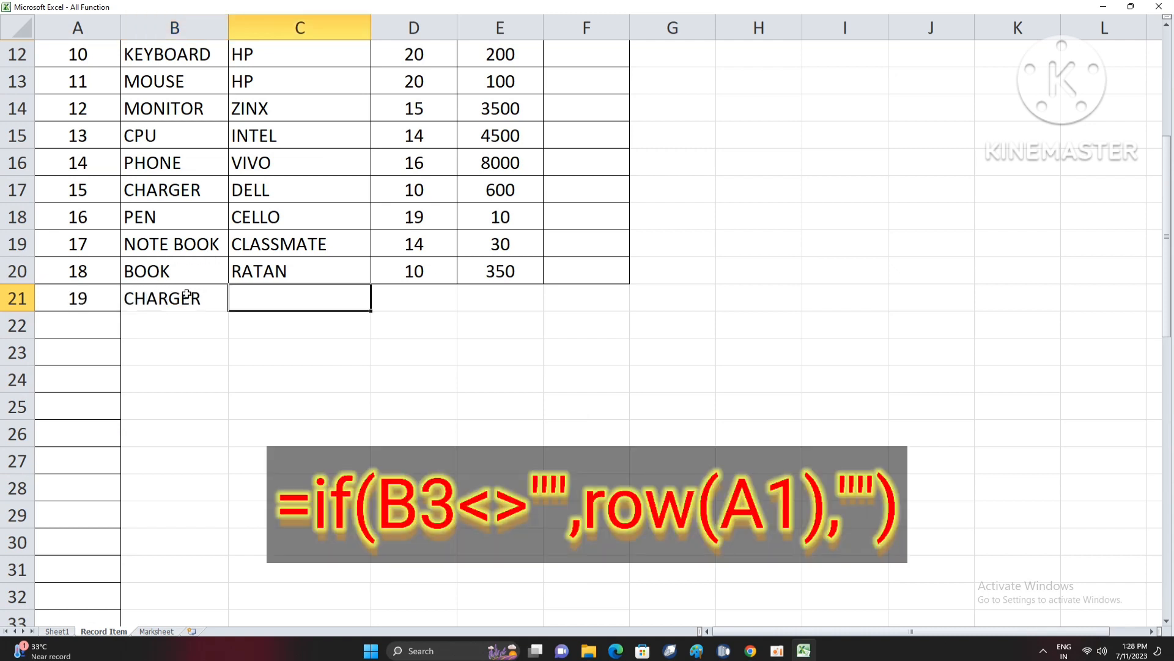
- Add the items LAPTOP in B22 and NOTEBOOK in B23
left_click(187, 293)
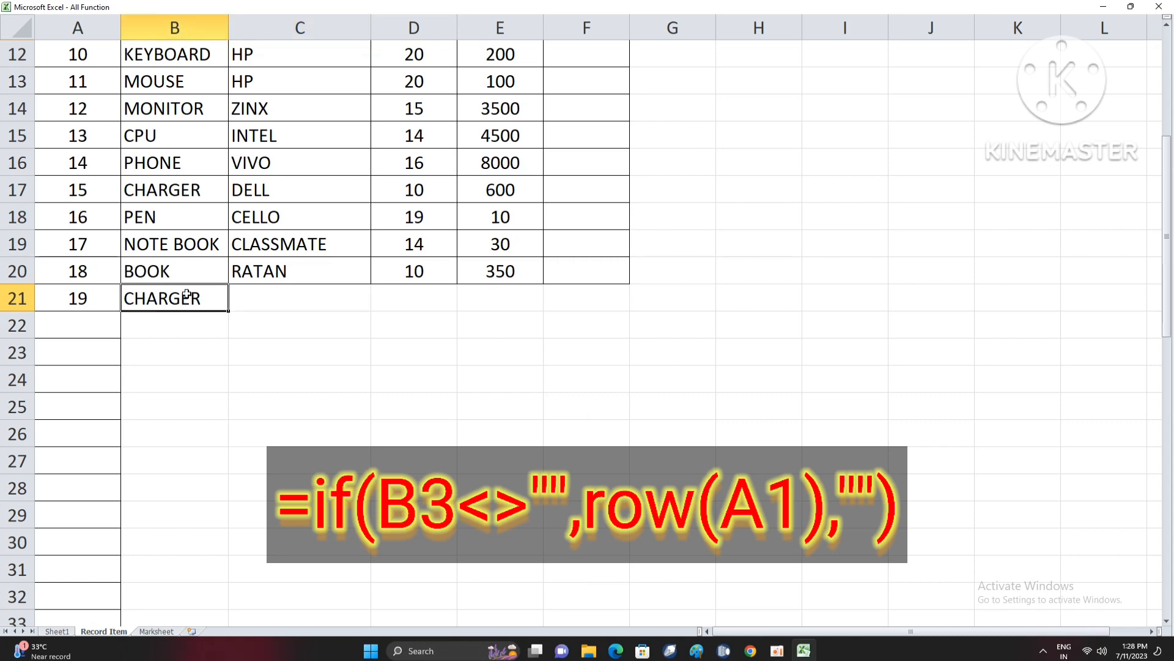
key("Return")
type("LA")
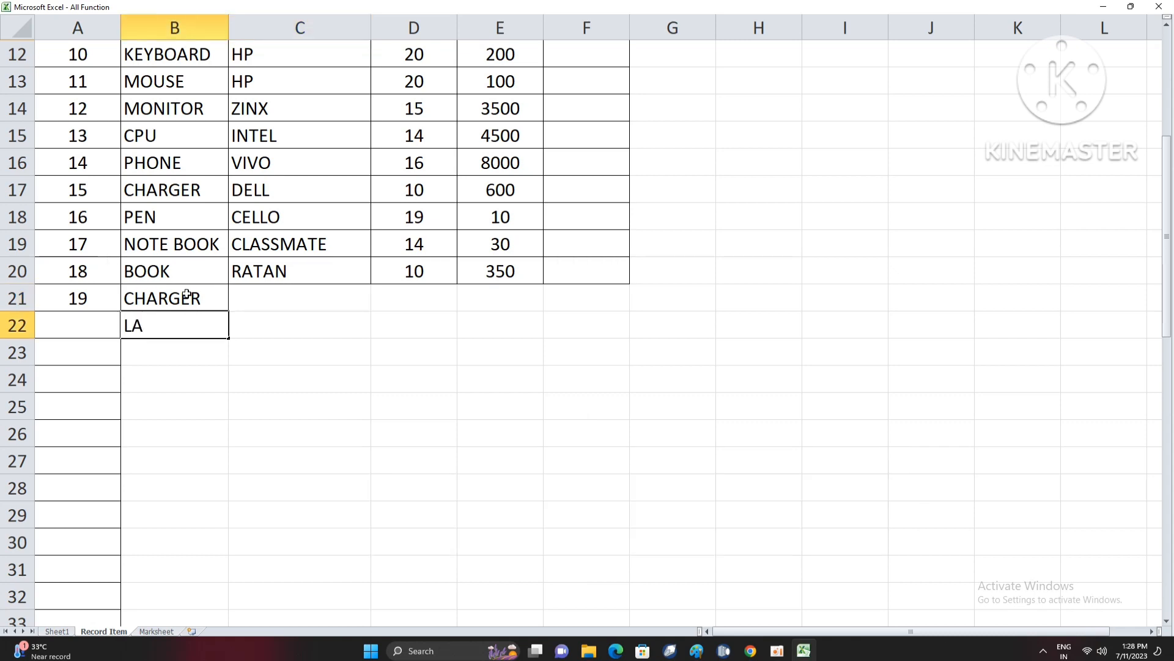
type("PTOP")
key("Return")
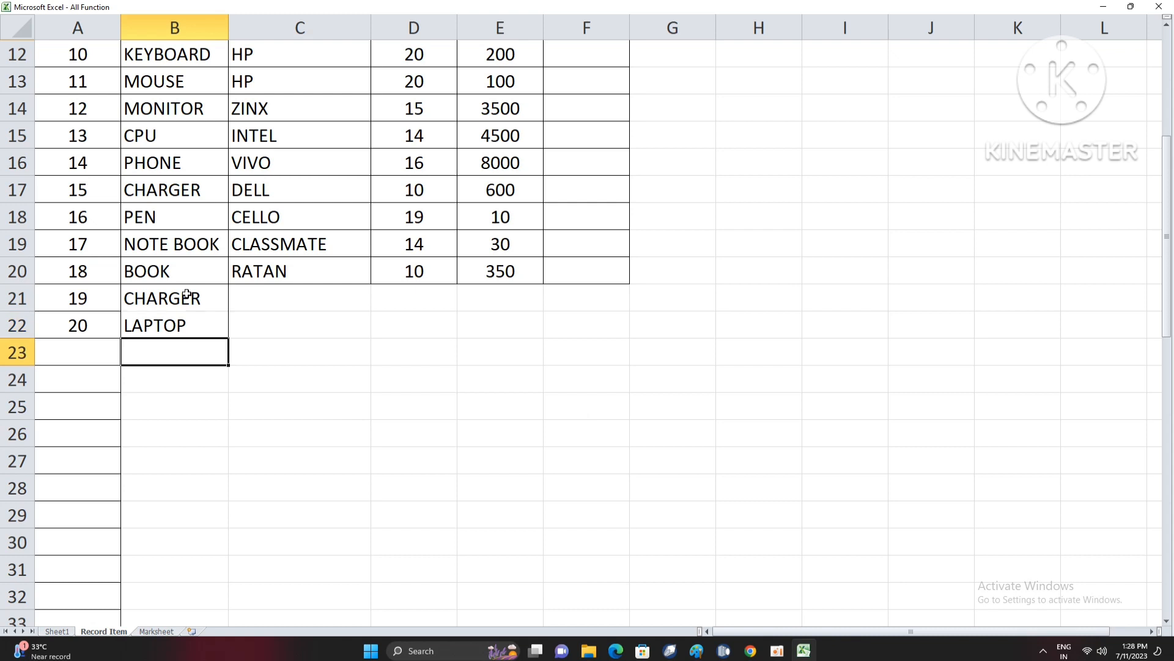
type("NOTEBOOK")
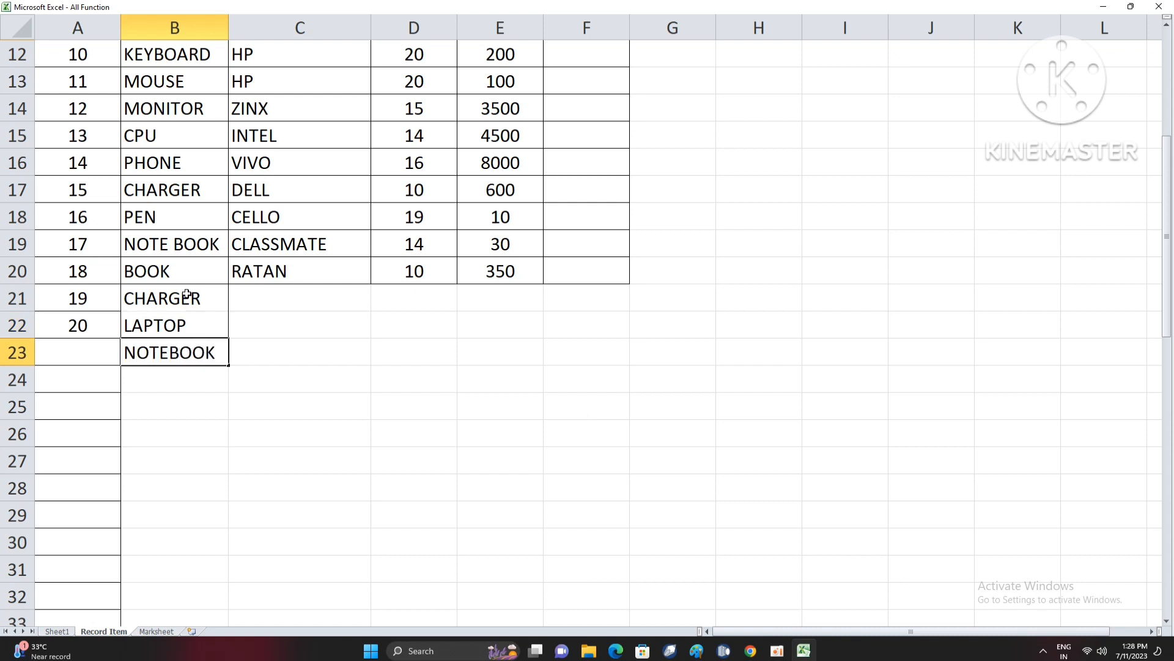
key("Return")
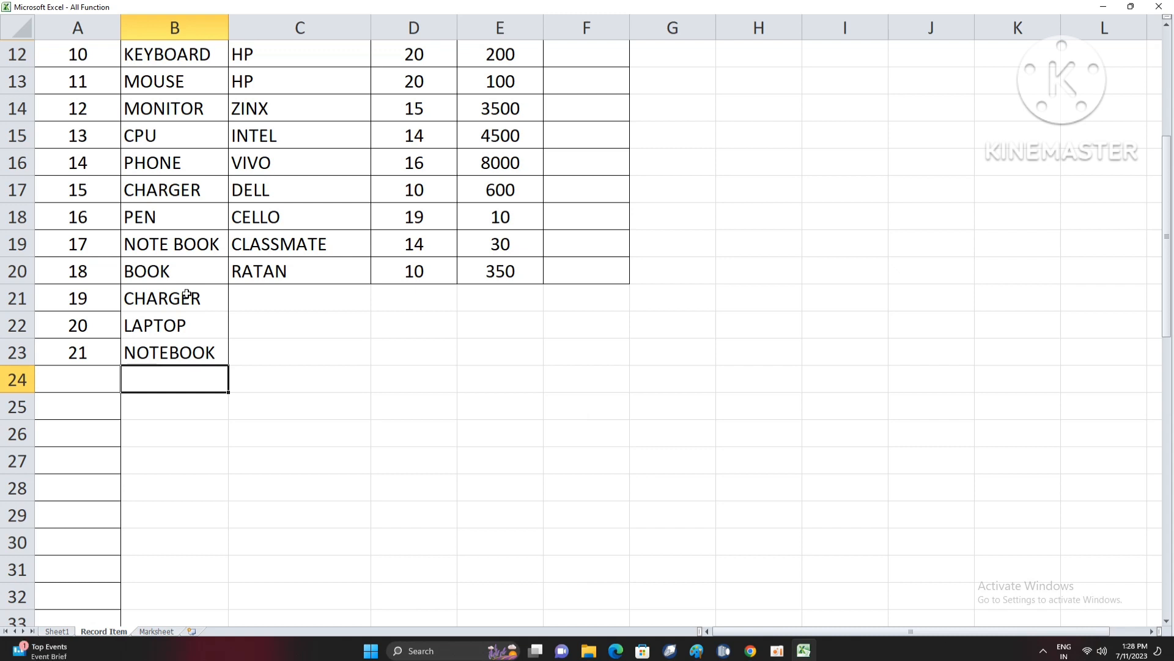
- Clear the three added item names in cells B21 to B23
key("Up")
left_click(187, 294)
key("shift+Down")
key("shift+Down")
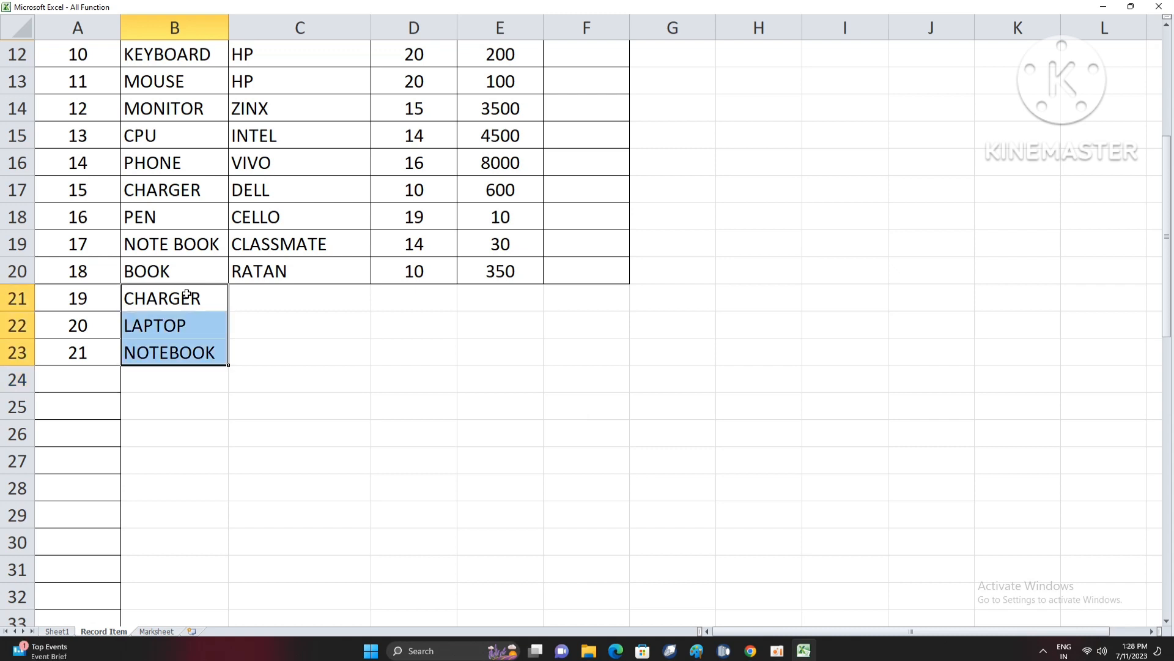
key("Delete")
key("Up")
scroll(186, 293, "up", 4)
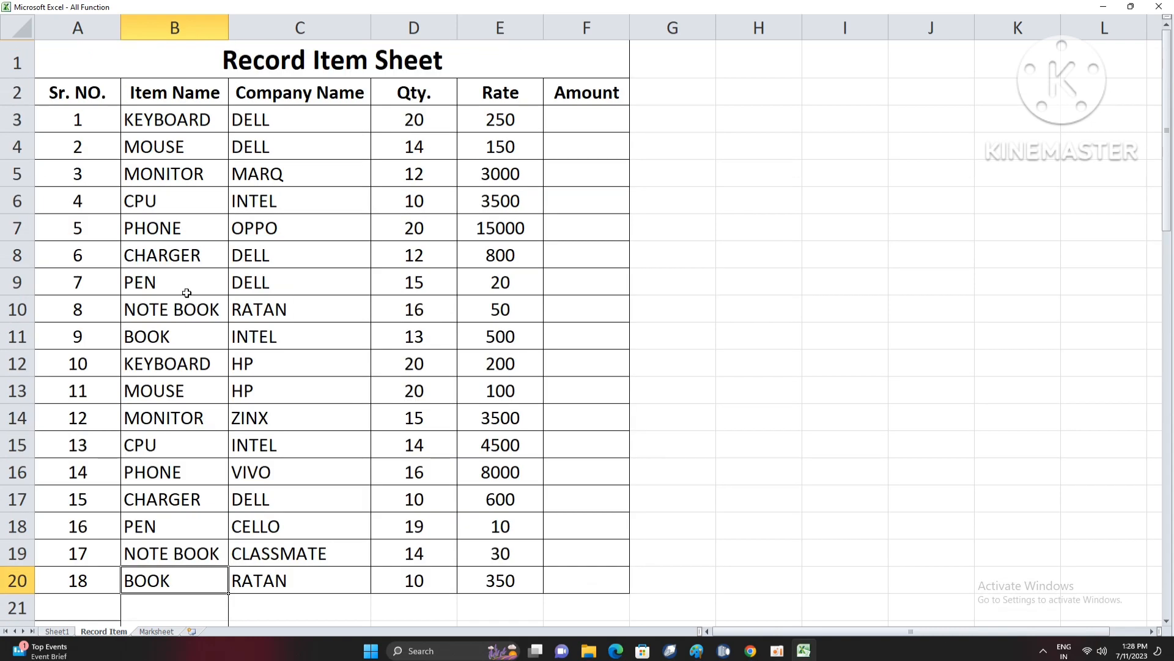
- Delete the whole worksheet row 7, containing the OPPO phone, and check the serial numbers below it
left_click(17, 228)
left_click(136, 275)
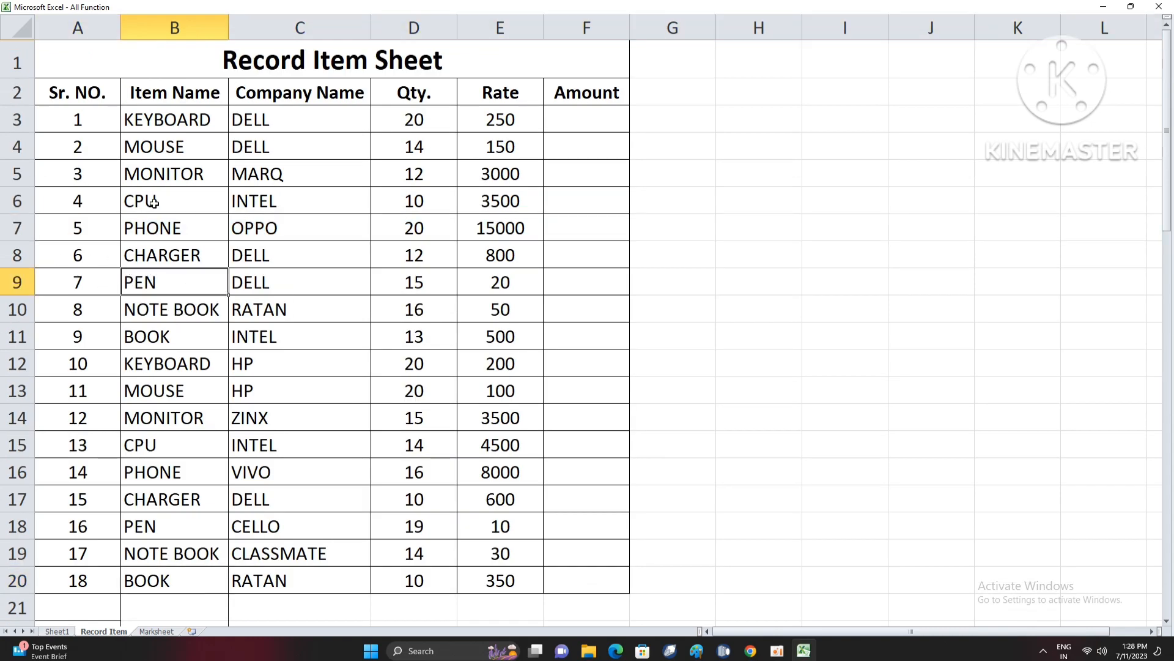
left_click_drag(154, 204, 169, 296)
left_click(17, 233)
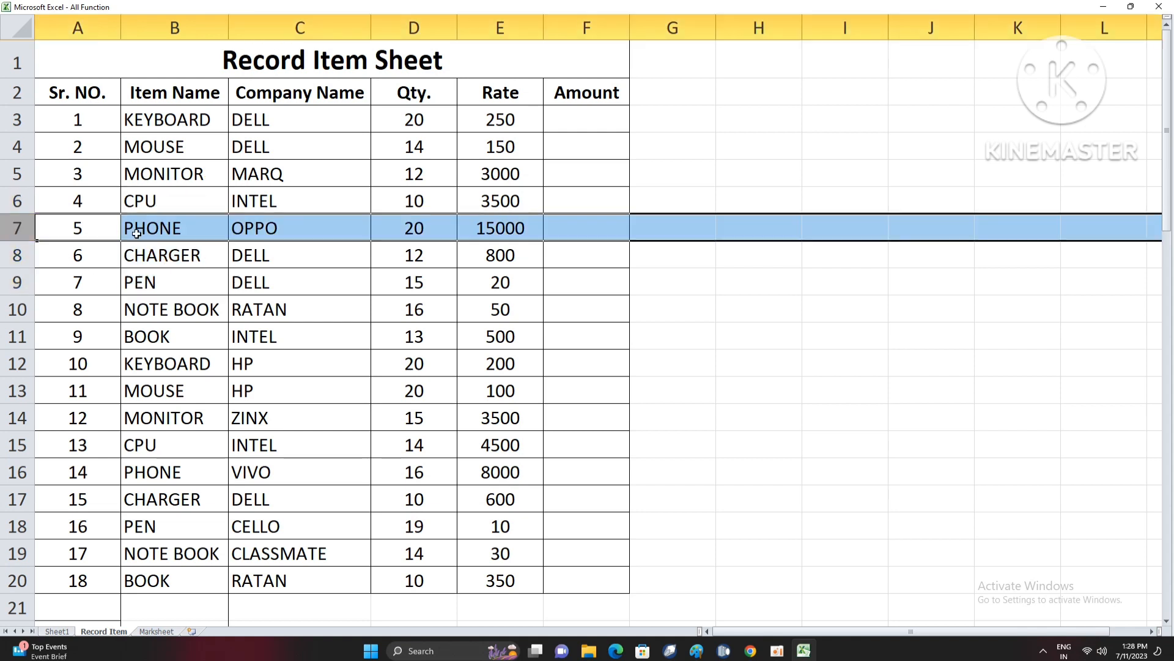
key("ctrl+minus")
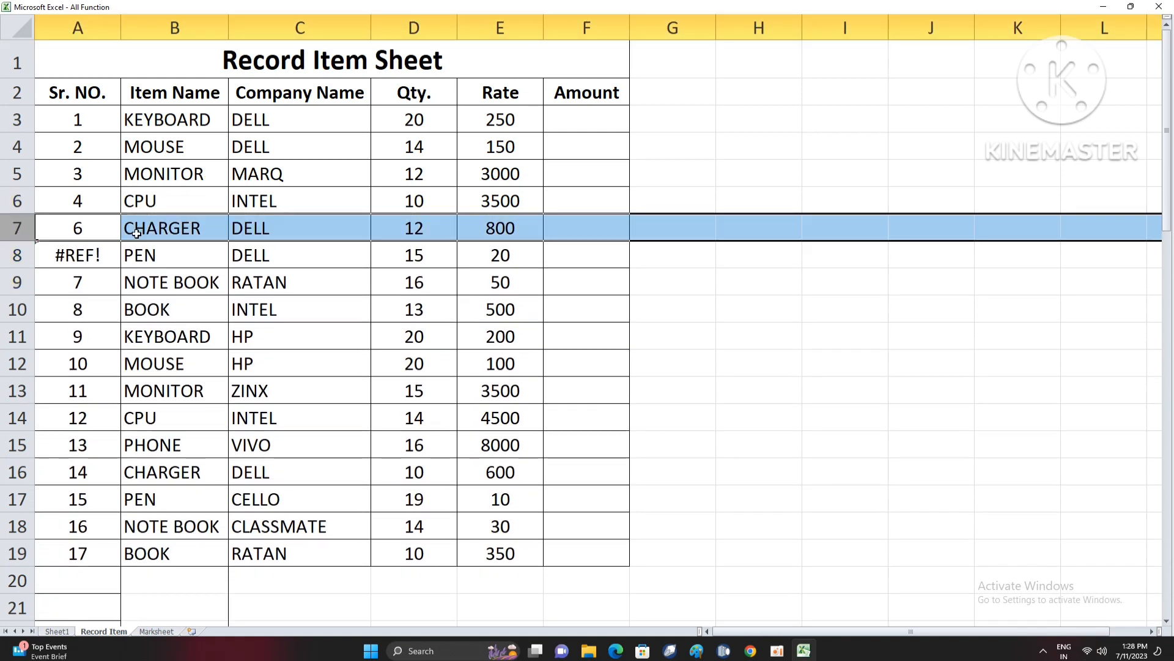
left_click(89, 260)
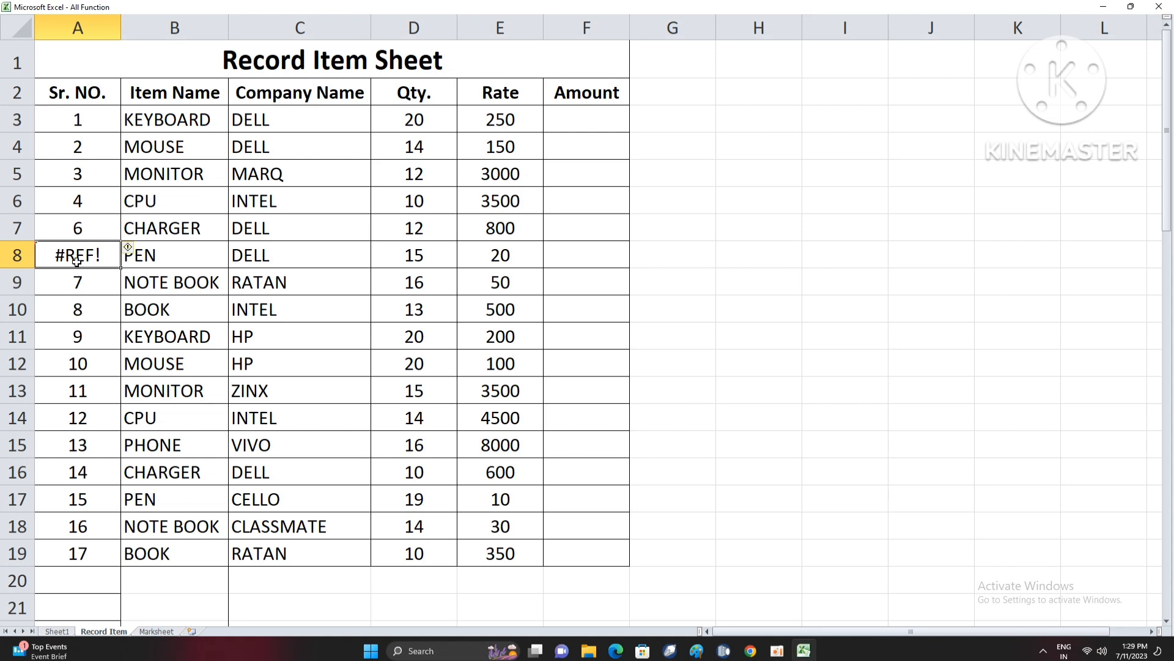
- Undo the deletion of the OPPO phone row and check the serial numbers around it
key("ctrl+z")
left_click(89, 270)
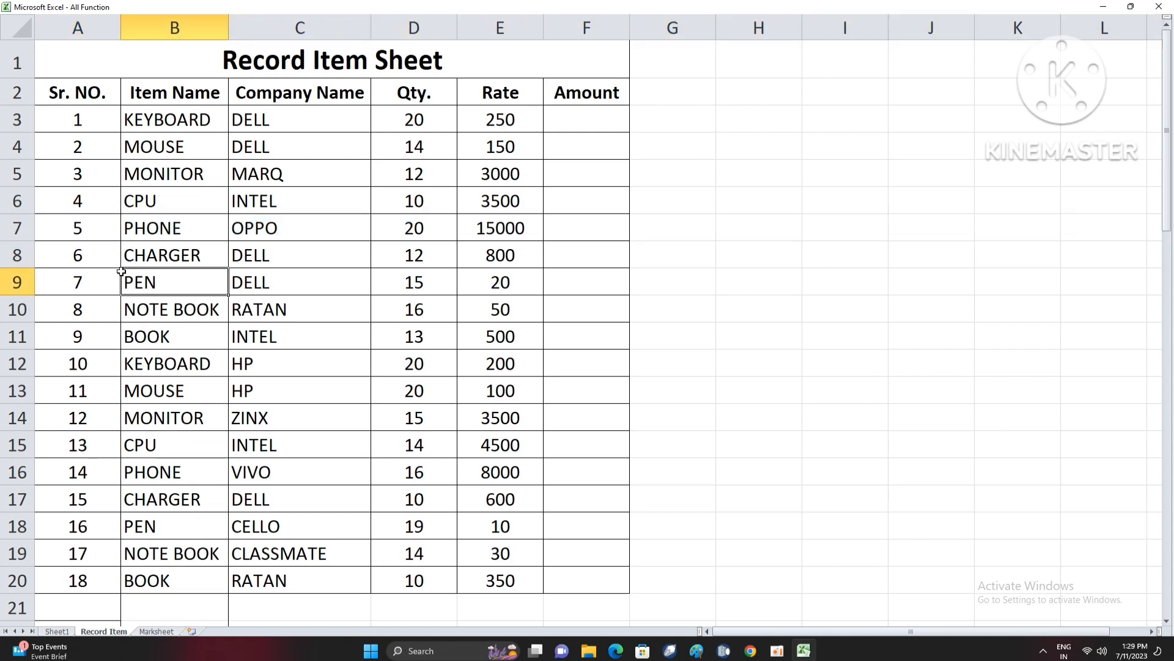
left_click(98, 260)
left_click(101, 306)
left_click(92, 257)
left_click(92, 280)
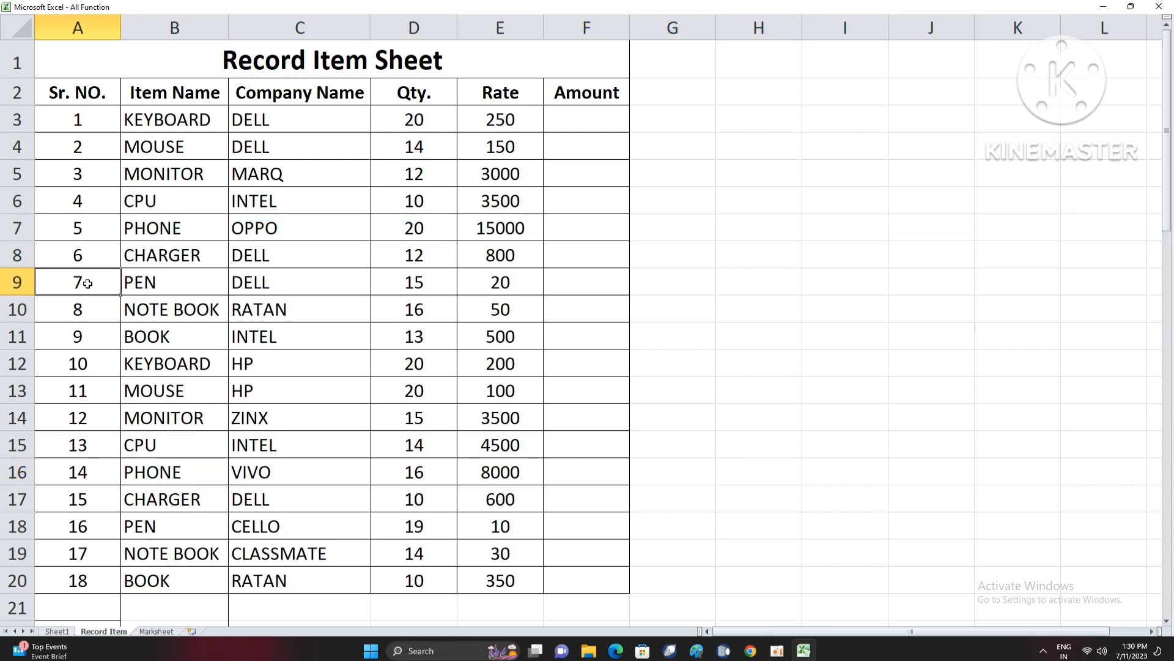
- Try deleting the whole worksheet row 10 with the RATAN note book, then undo the deletion
left_click_drag(91, 176, 90, 310)
left_click(11, 309)
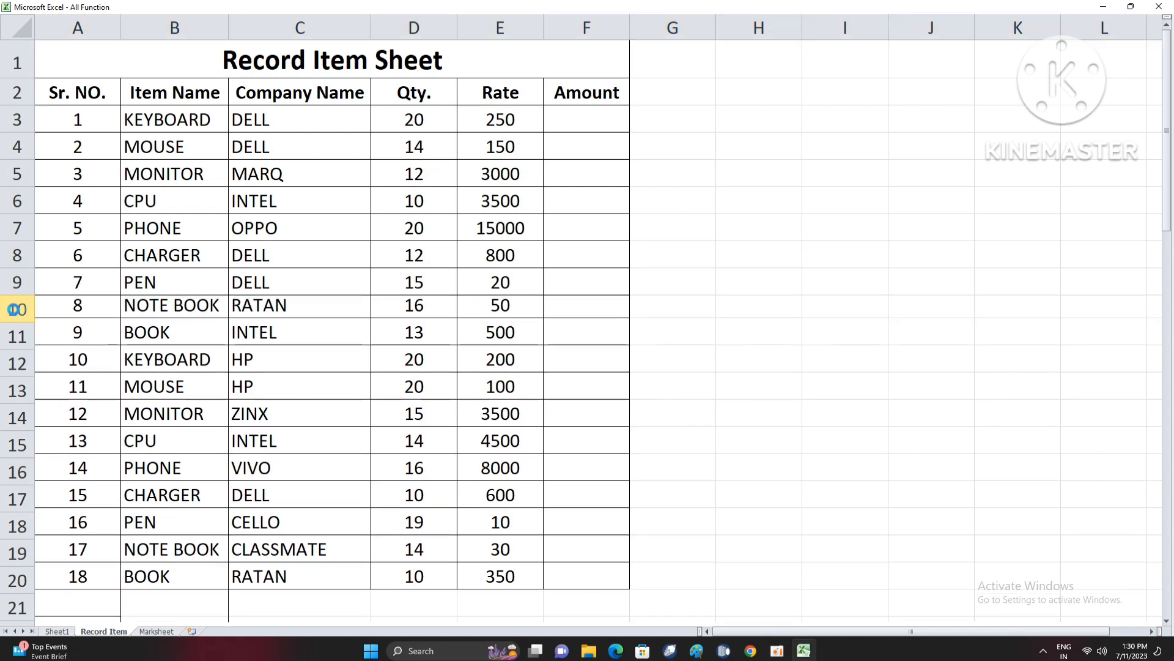
key("ctrl+minus")
left_click(75, 340)
key("ctrl+z")
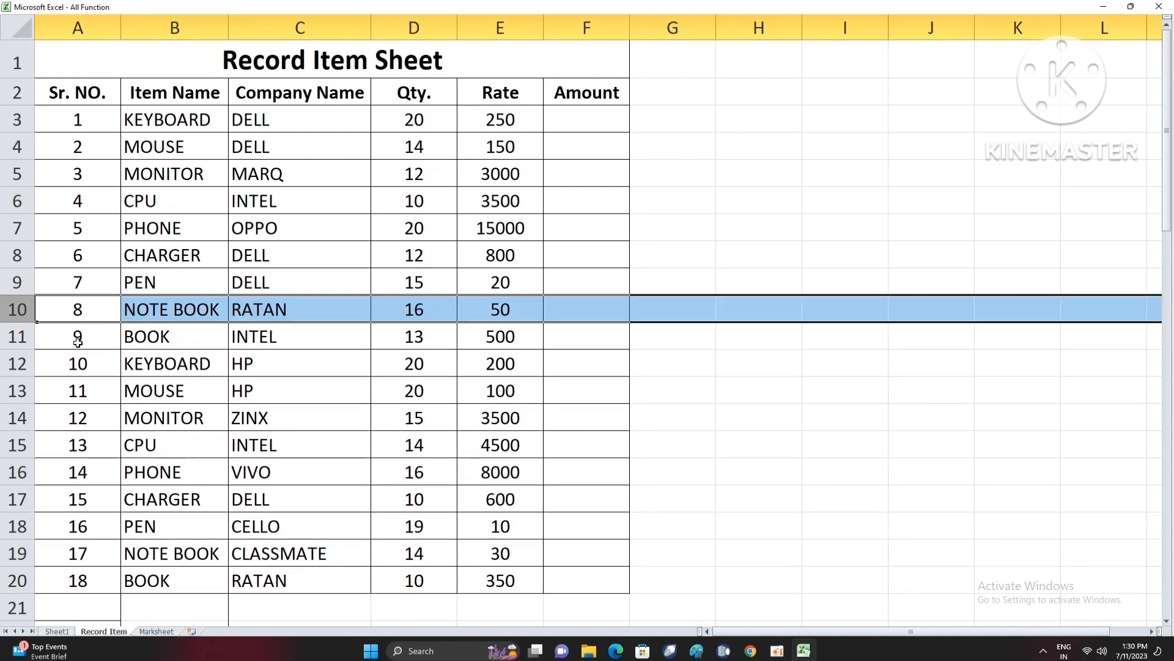
left_click(86, 335)
left_click(89, 365)
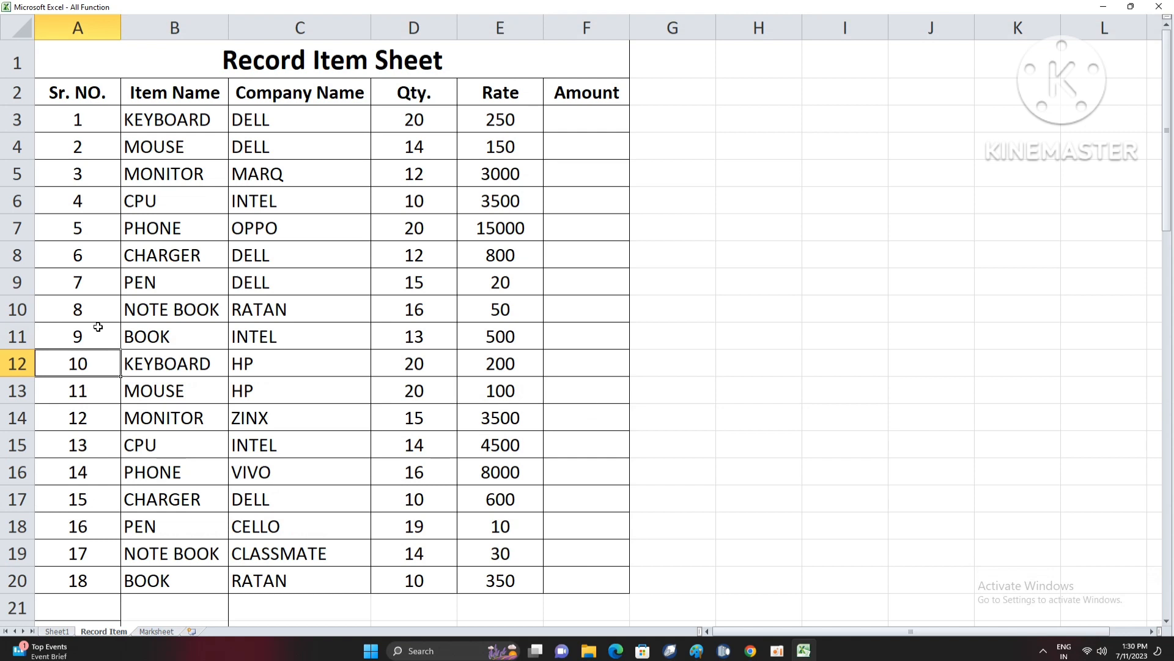
- Enter the formula =ROW()-ROW($A$2) in cell A3 for the first serial number
left_click(91, 173)
left_click(86, 149)
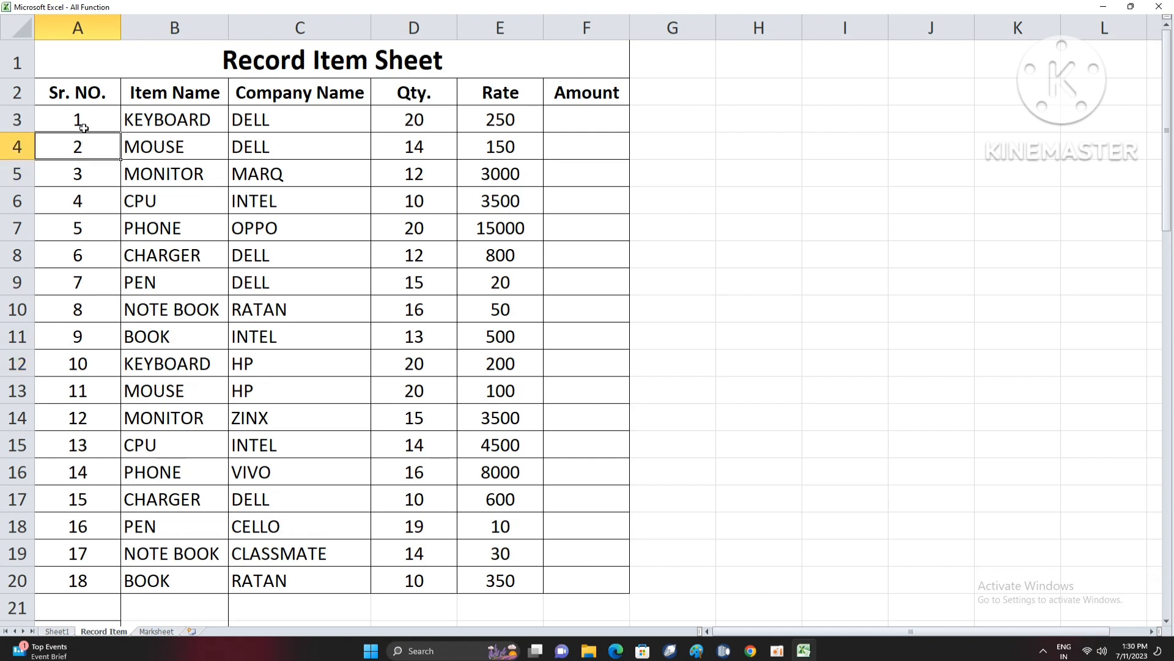
left_click(86, 123)
type("=")
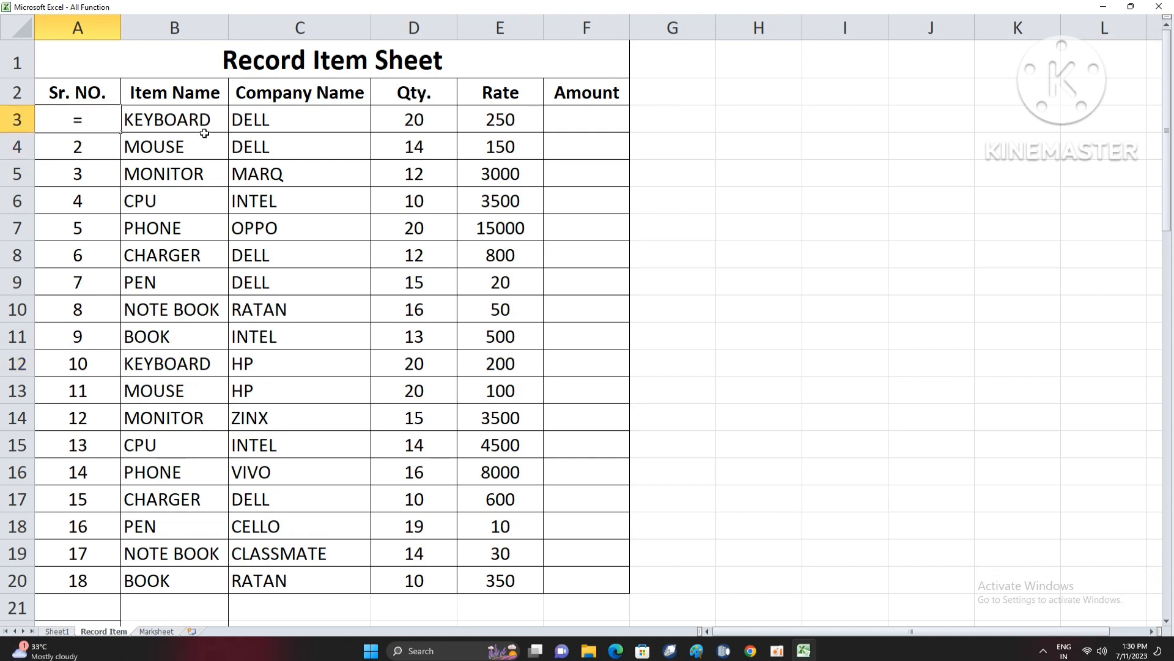
type("ROW(")
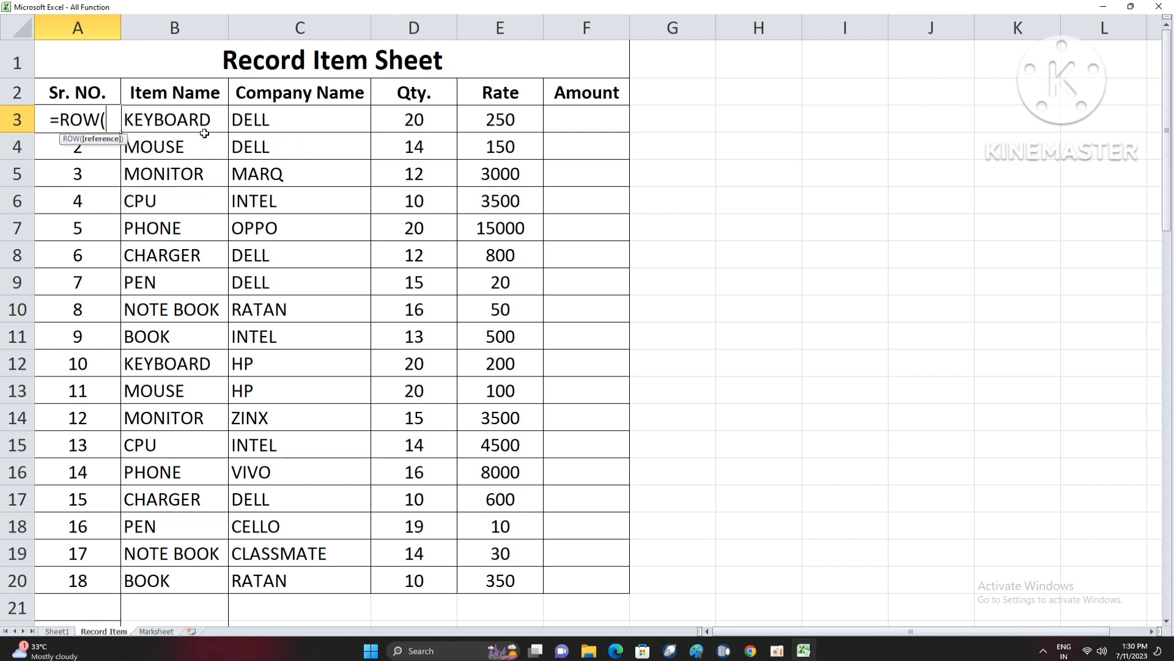
type(")")
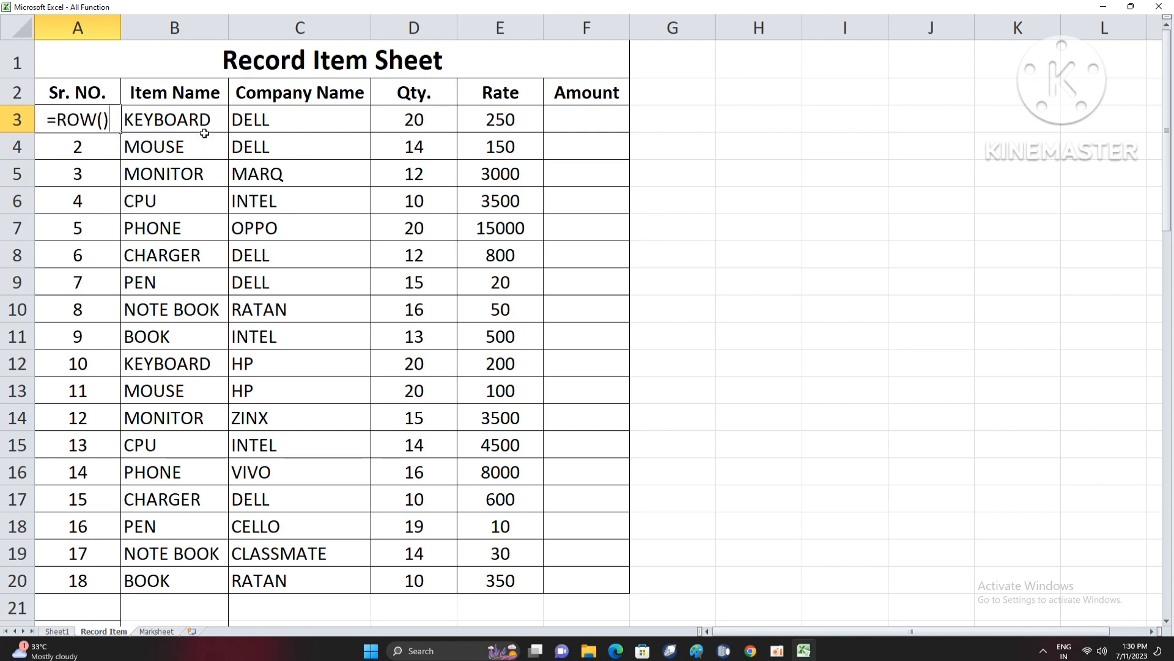
type("-ROW(")
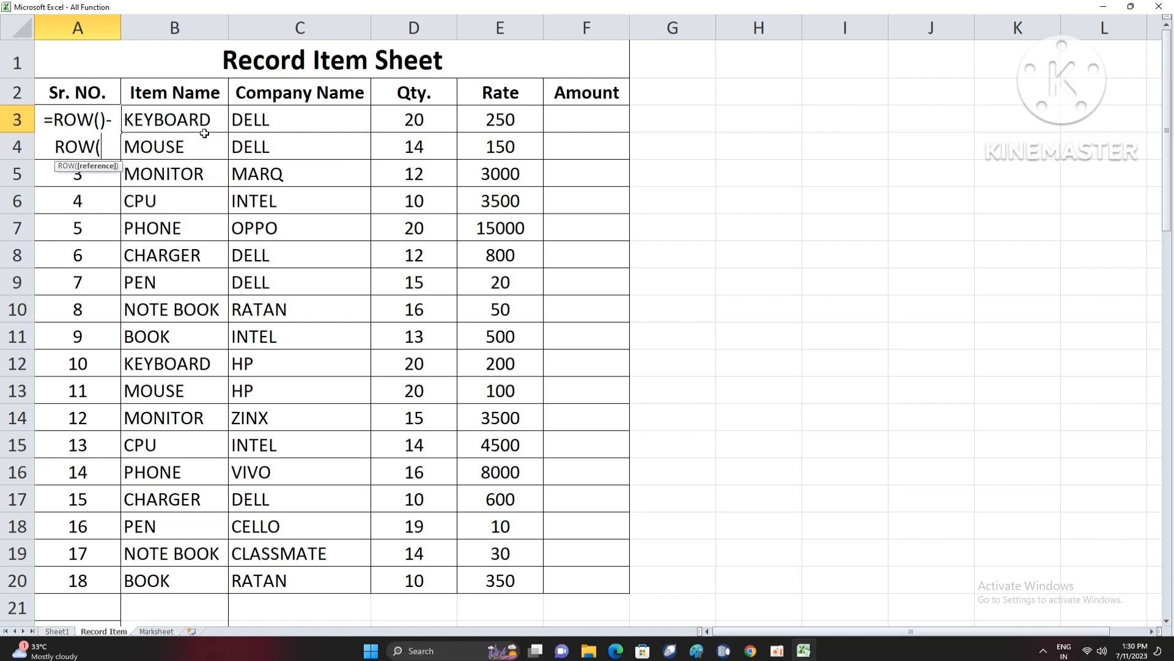
key("Up")
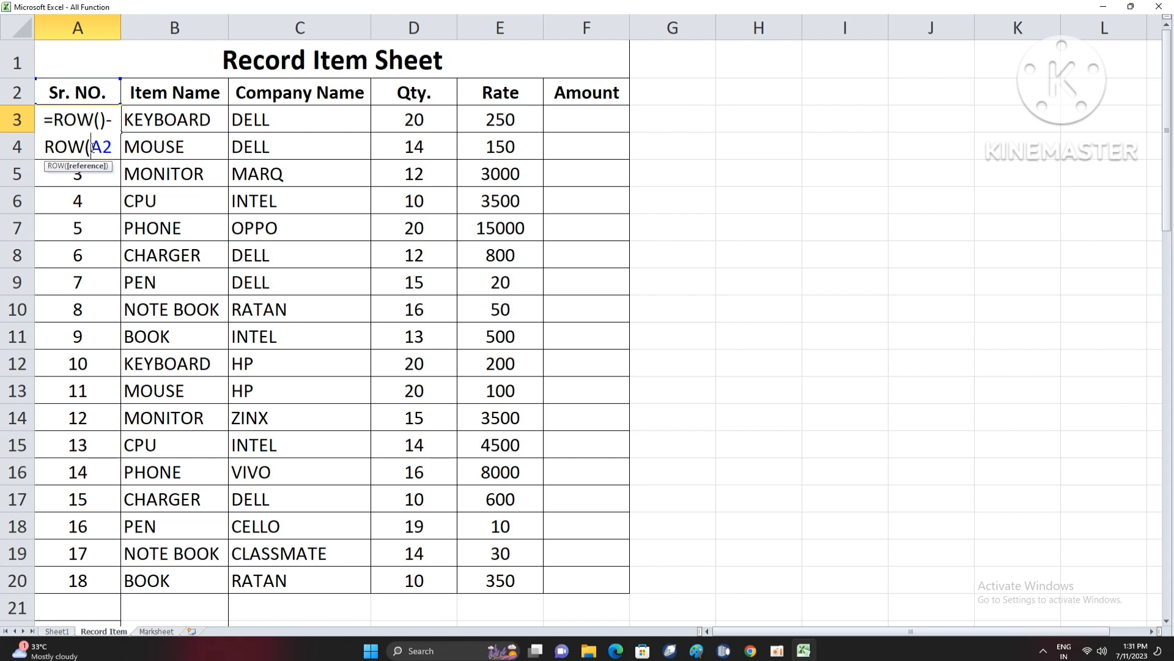
type("$")
left_click(111, 148)
type("$")
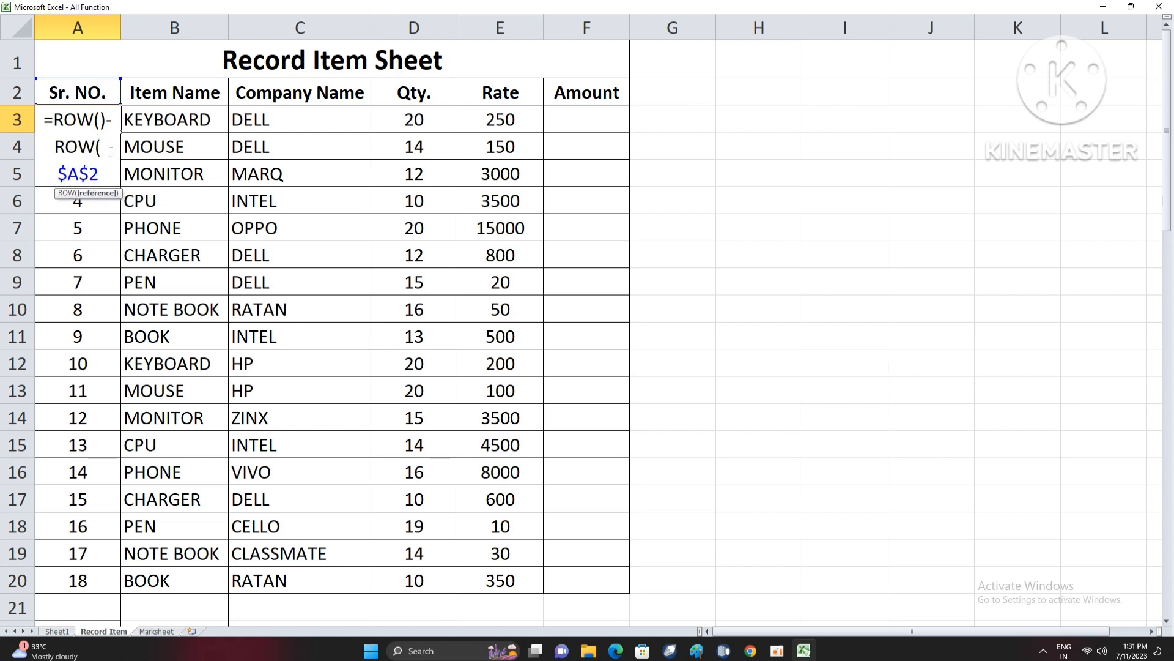
type(")")
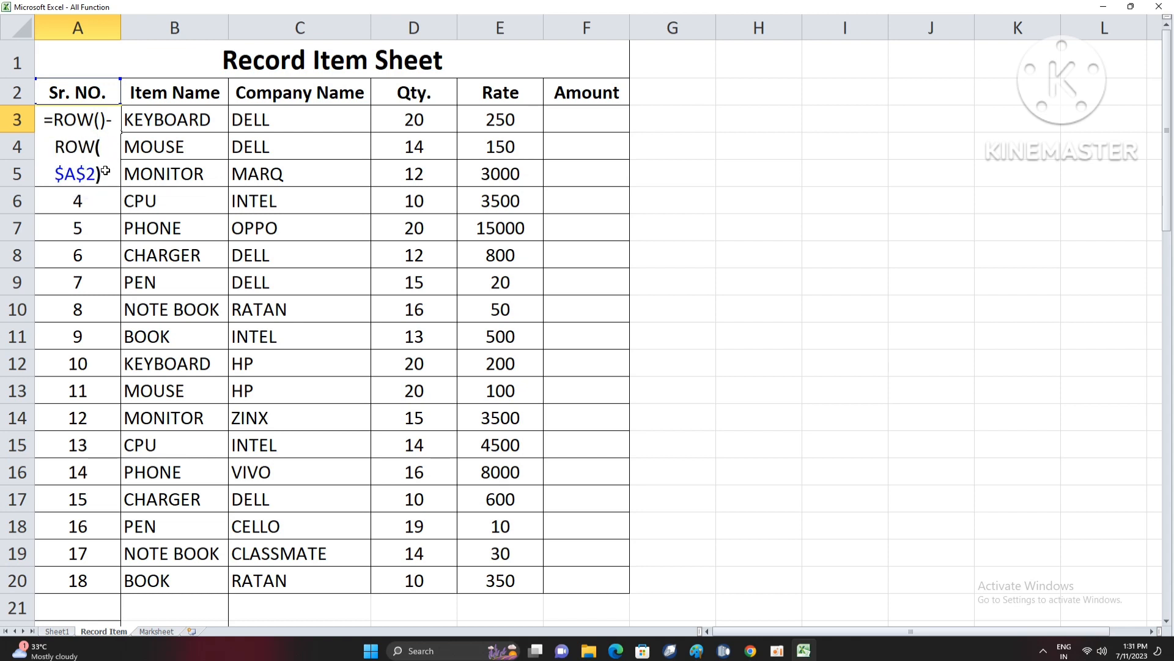
key("Return")
- Fill the ROW formula from cell A3 down the whole Sr. NO. column
left_click(99, 121)
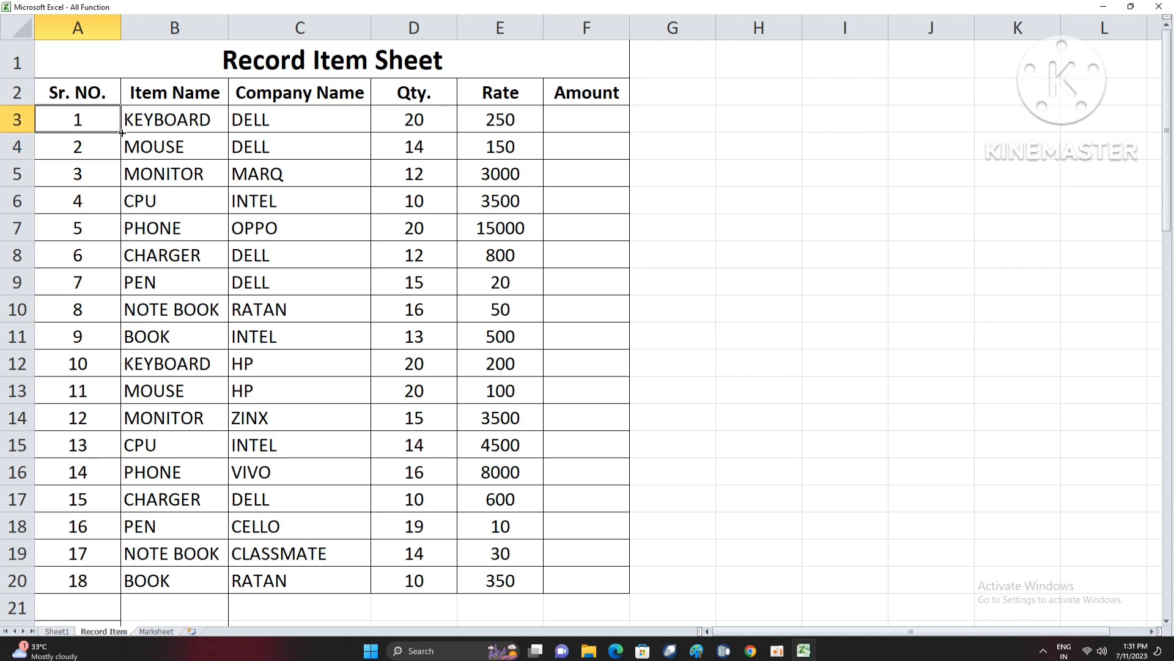
double_click(122, 132)
scroll(137, 409, "down", 5)
scroll(125, 455, "up", 5)
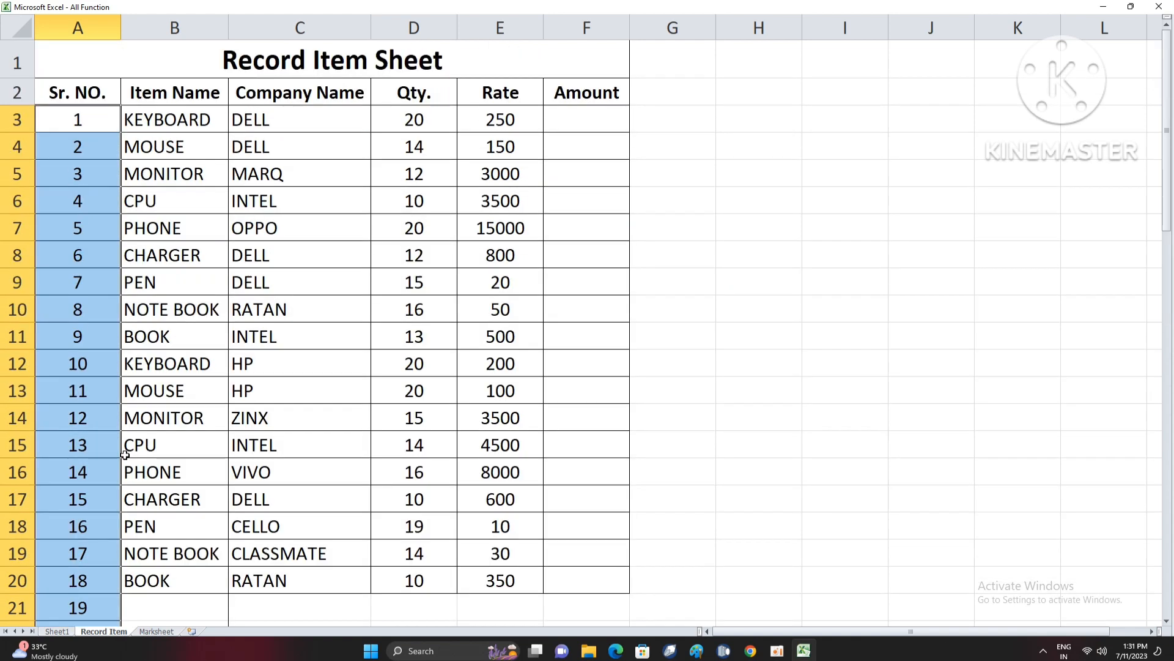
- Delete the whole worksheet row 11, containing the INTEL book, to test the serial numbering
left_click(98, 387)
left_click(19, 336)
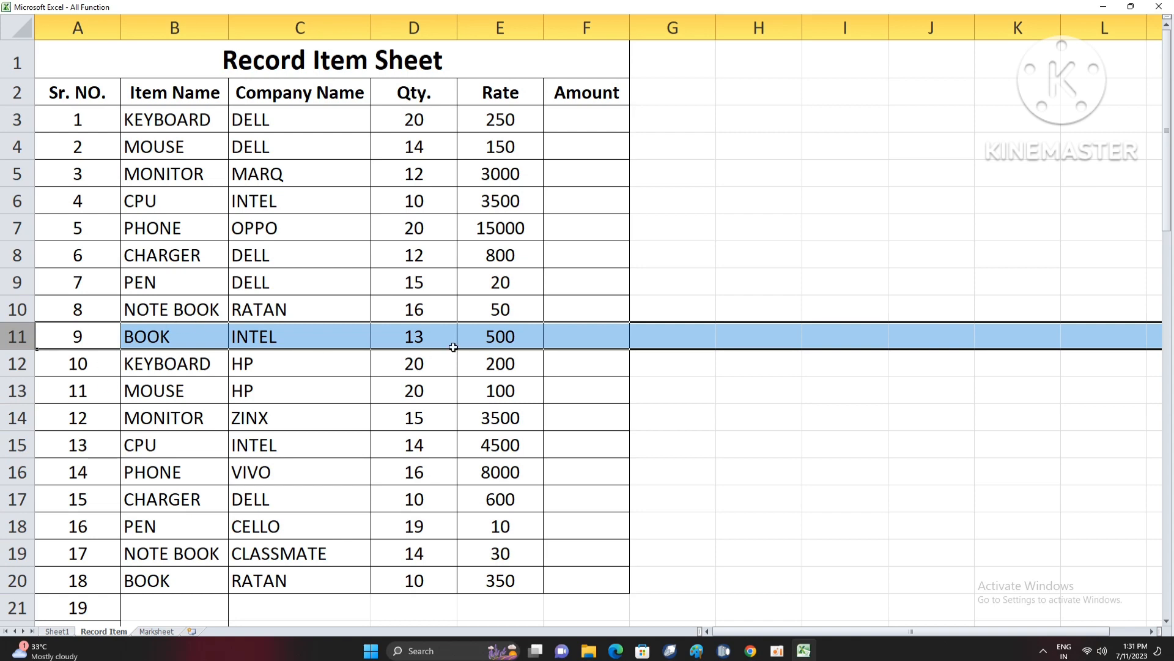
key("ctrl+minus")
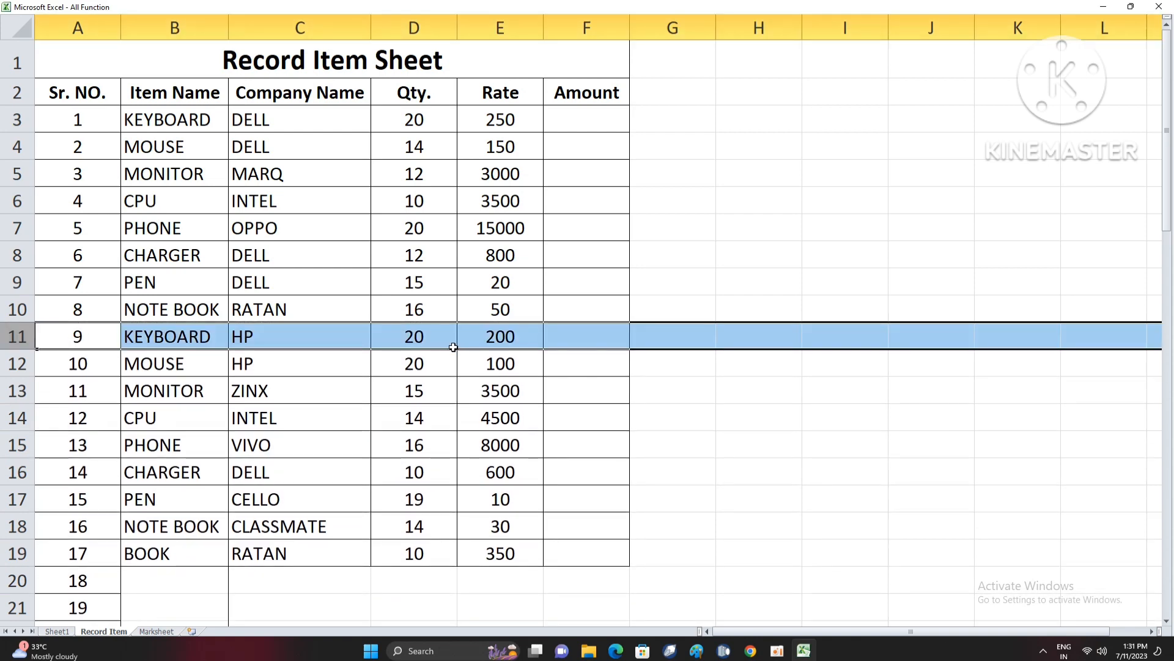
- Delete the whole worksheet row 12, containing the HP mouse, and check the serial numbers
left_click(22, 364)
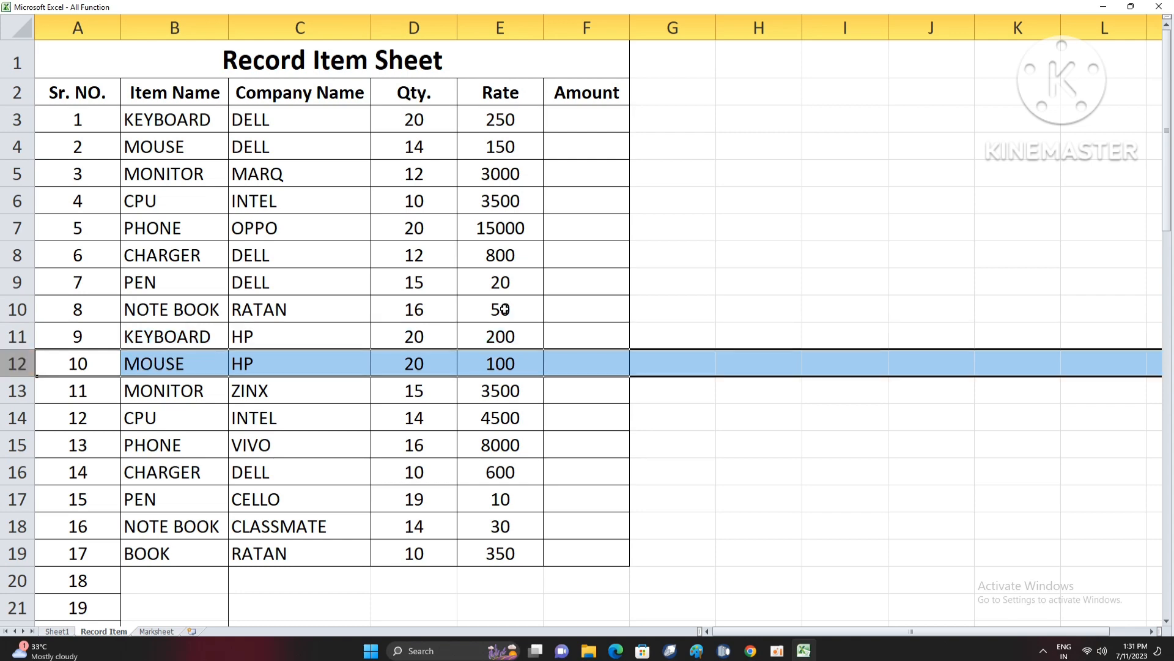
key("ctrl+minus")
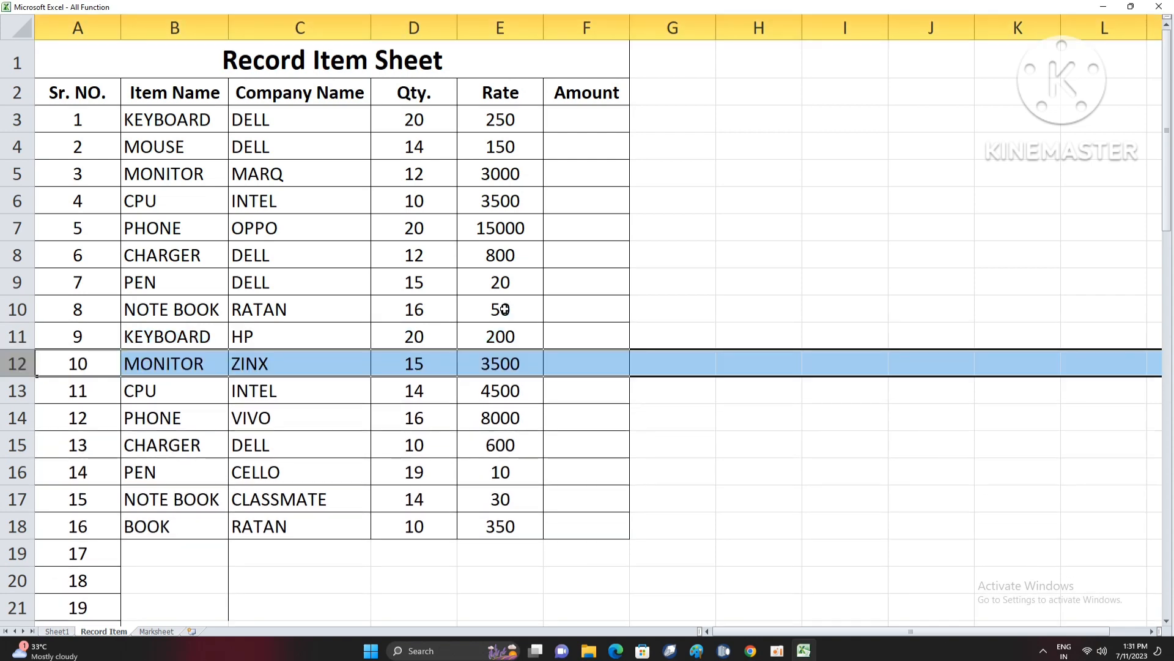
left_click(115, 338)
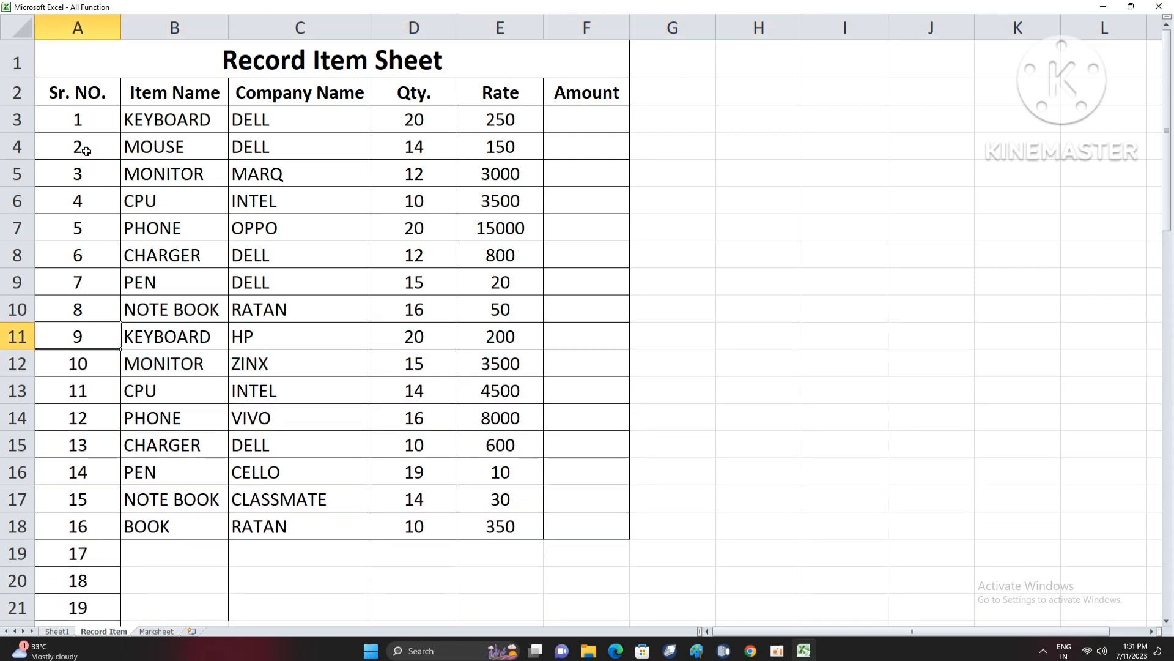
- Delete the whole worksheet row 8, containing the DELL charger, and check the renumbering below it
left_click(15, 257)
key("ctrl+minus")
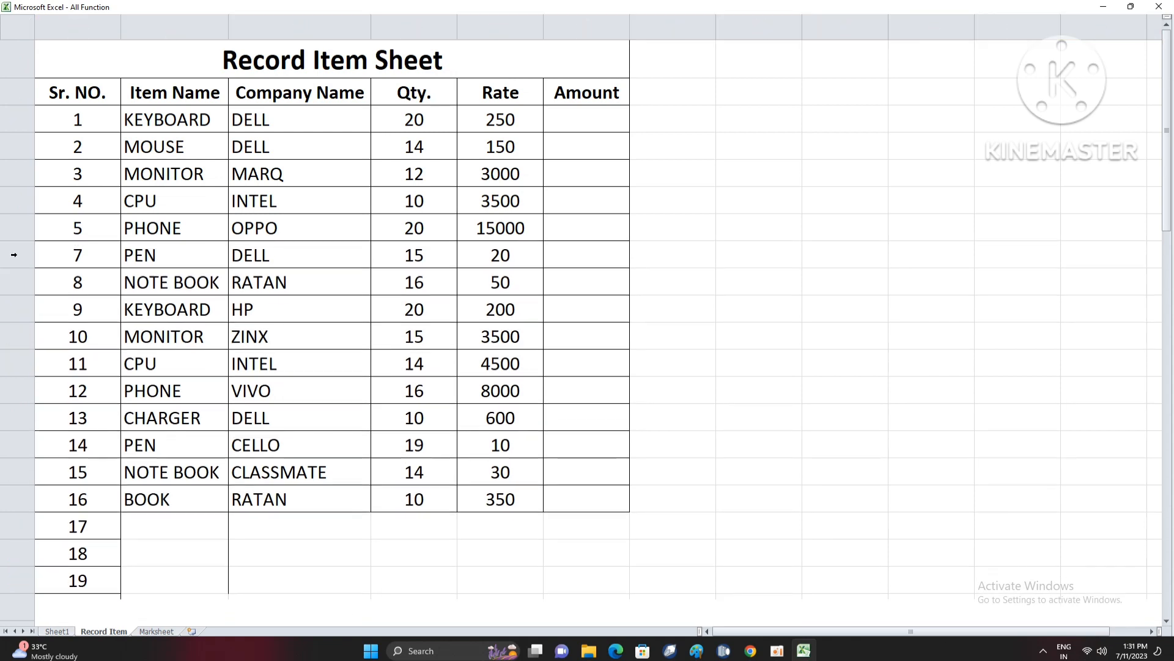
left_click(140, 247)
left_click(112, 178)
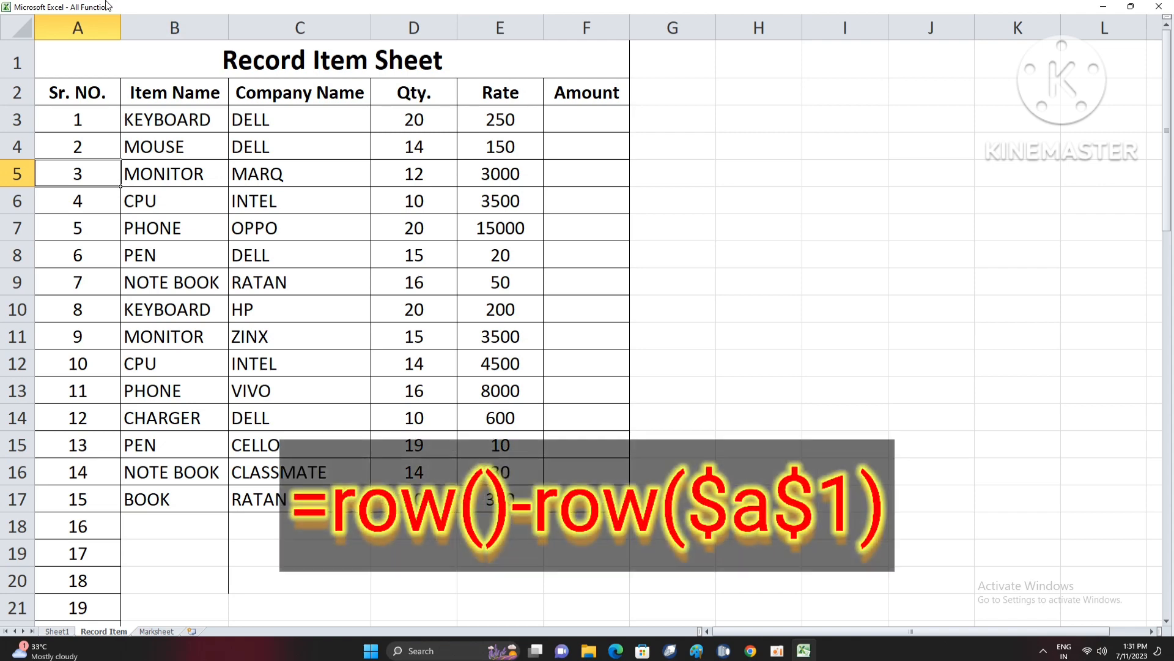
left_click(97, 108)
left_click(97, 98)
left_click(144, 246)
scroll(207, 234, "down", 1)
scroll(207, 235, "up", 1)
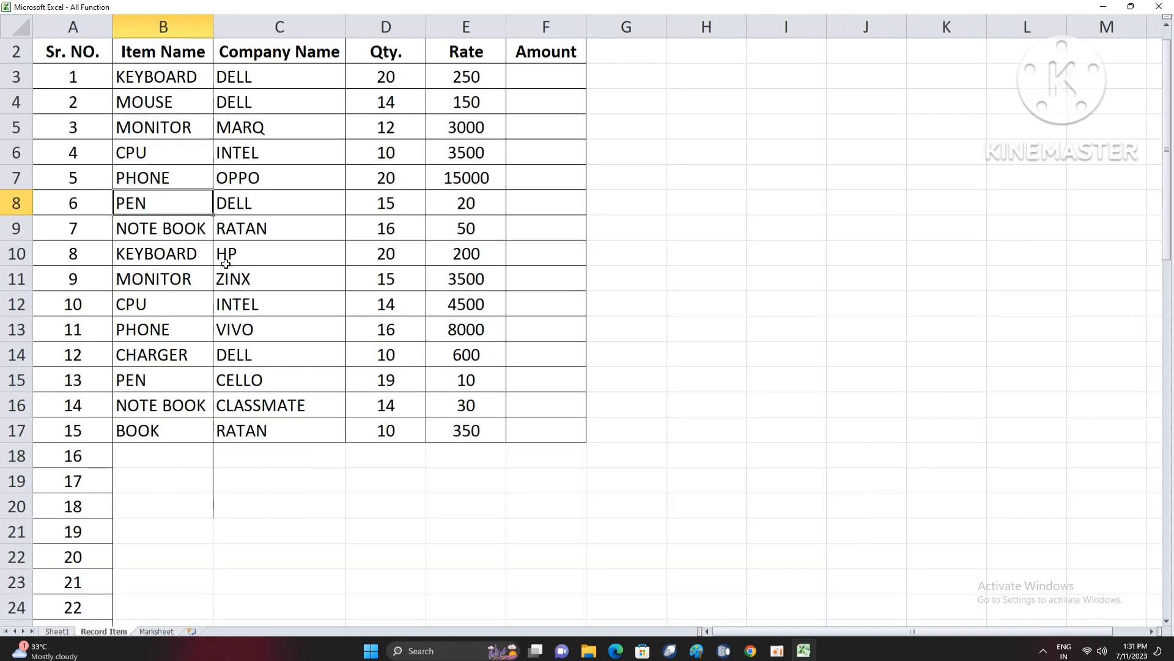
left_click(104, 23)
left_click(146, 204)
key("F11")
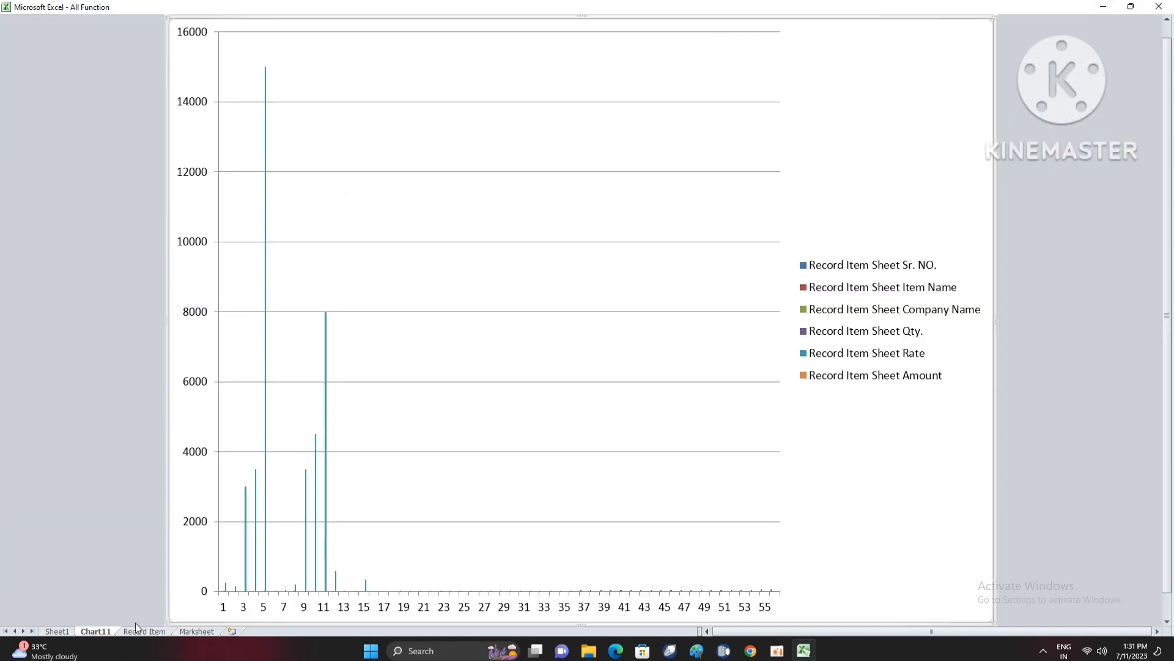
right_click(101, 633)
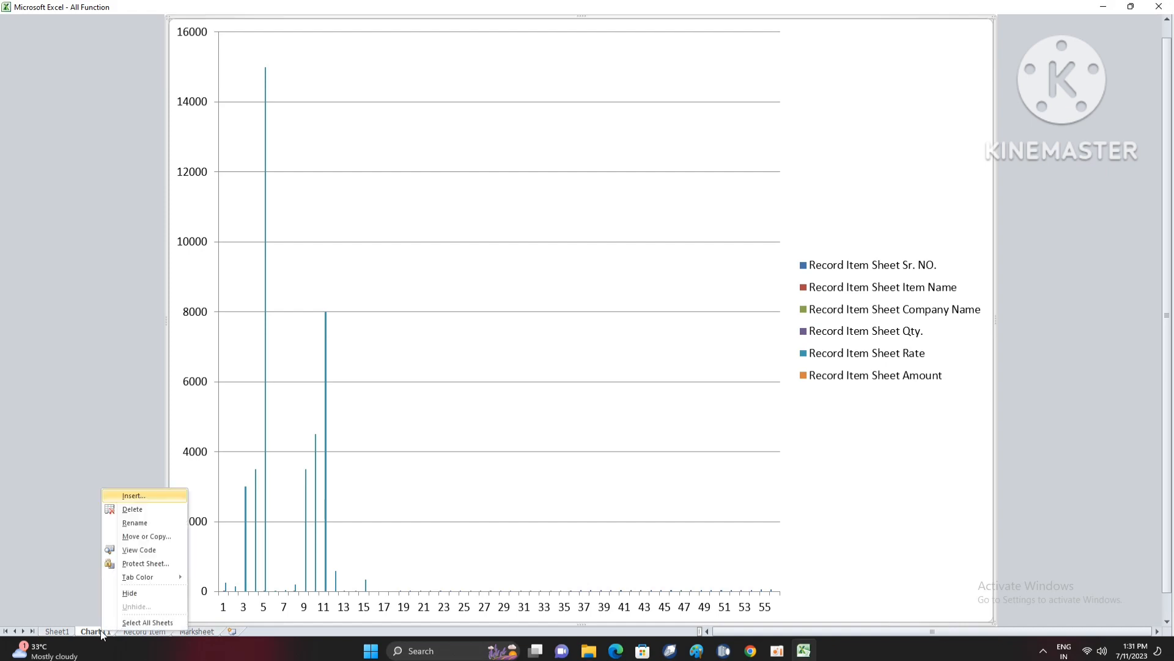
left_click(138, 510)
left_click(564, 354)
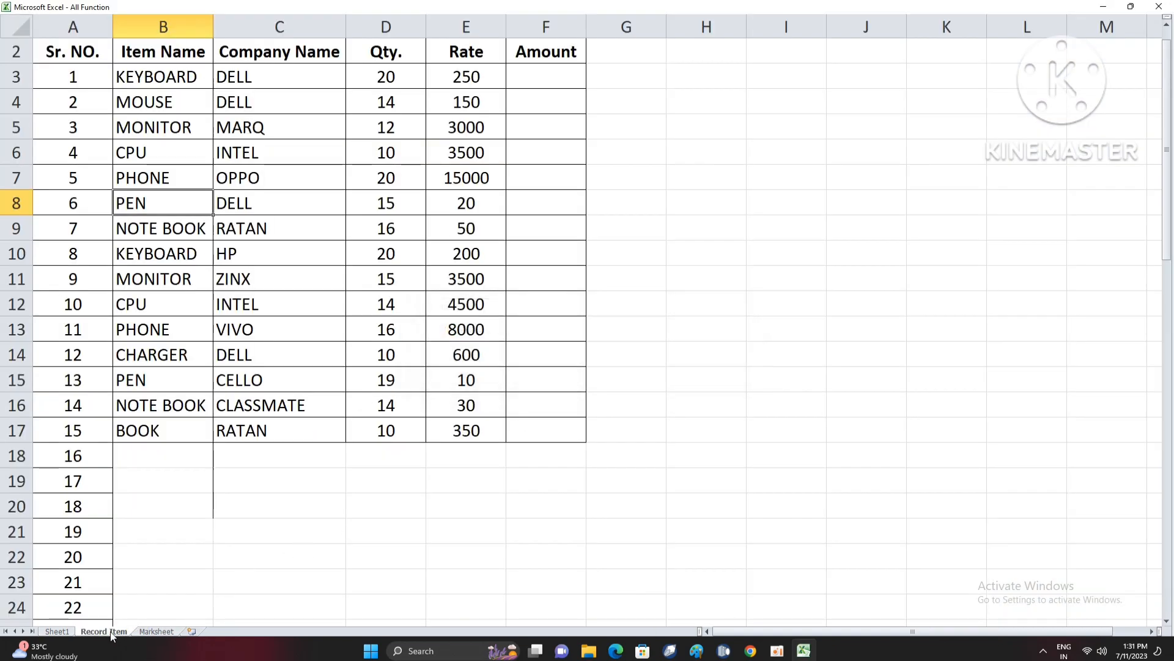
- Switch to Sheet1, leave the full-screen view and maximize the workbook window
left_click(71, 634)
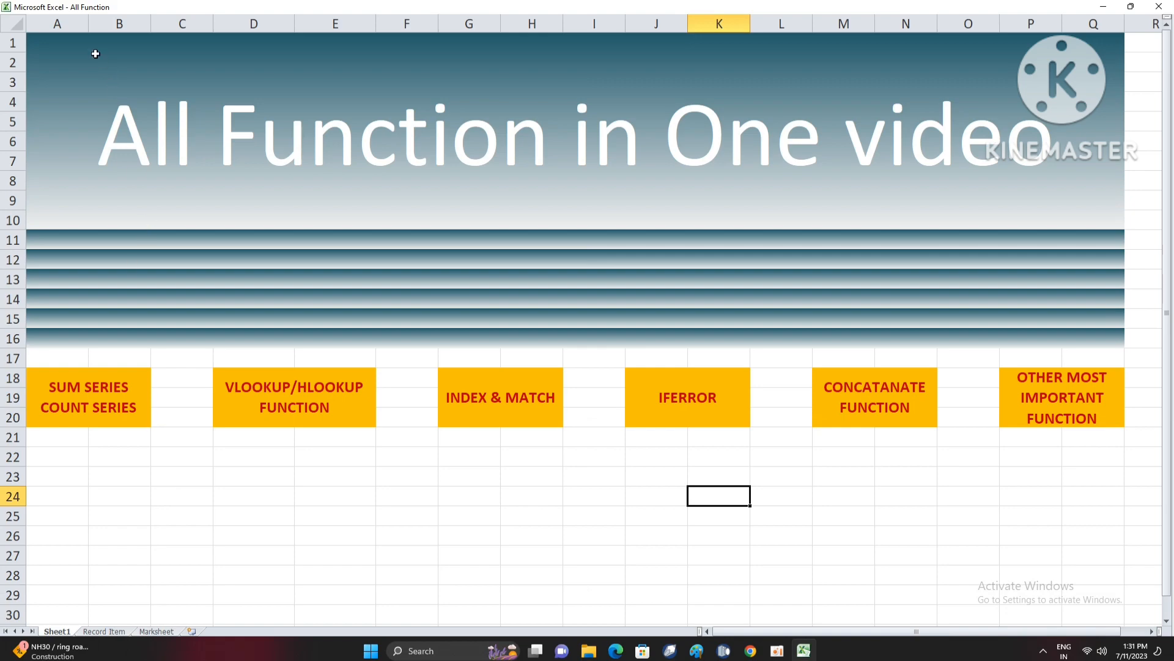
double_click(93, 8)
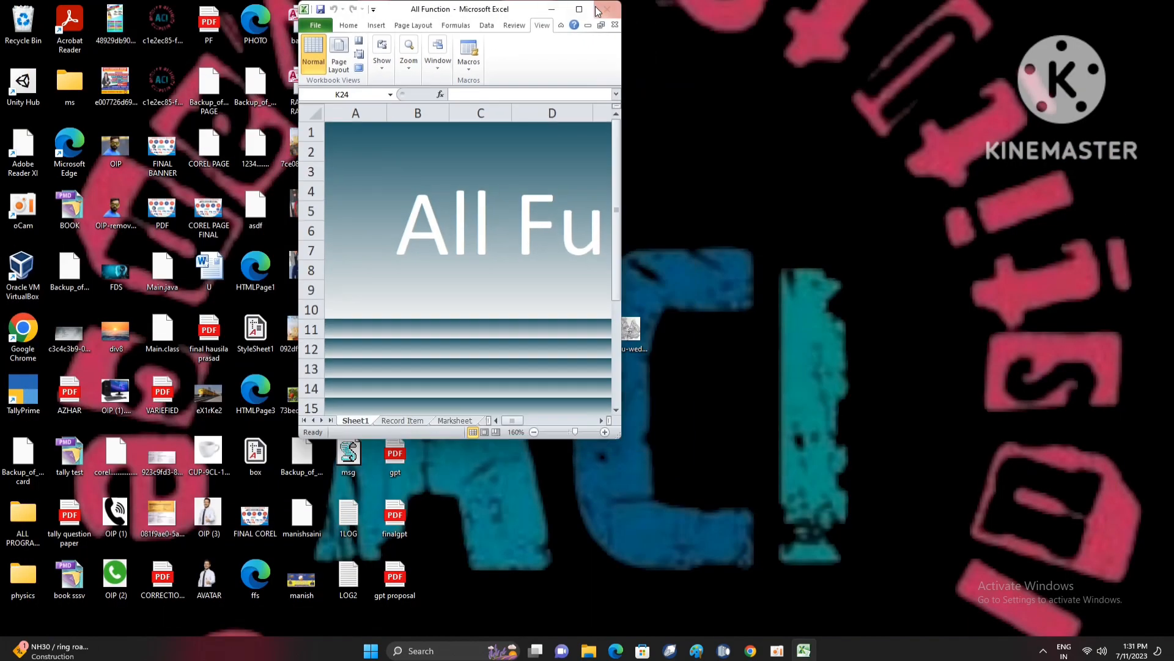
left_click(585, 10)
left_click(106, 215)
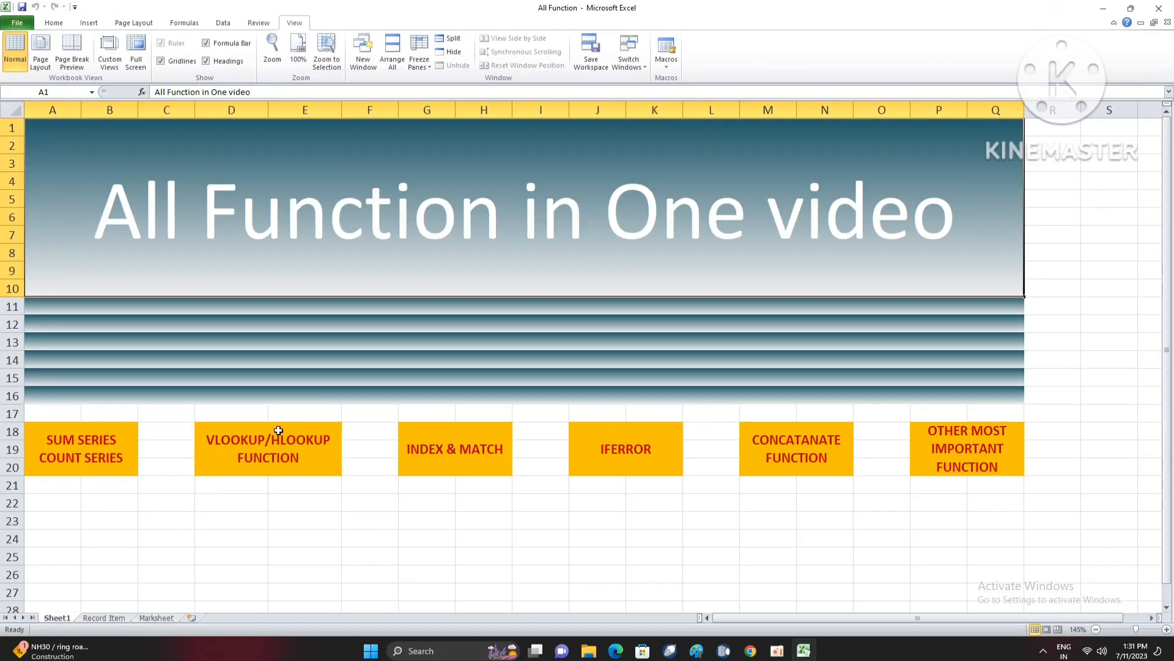
left_click(156, 500)
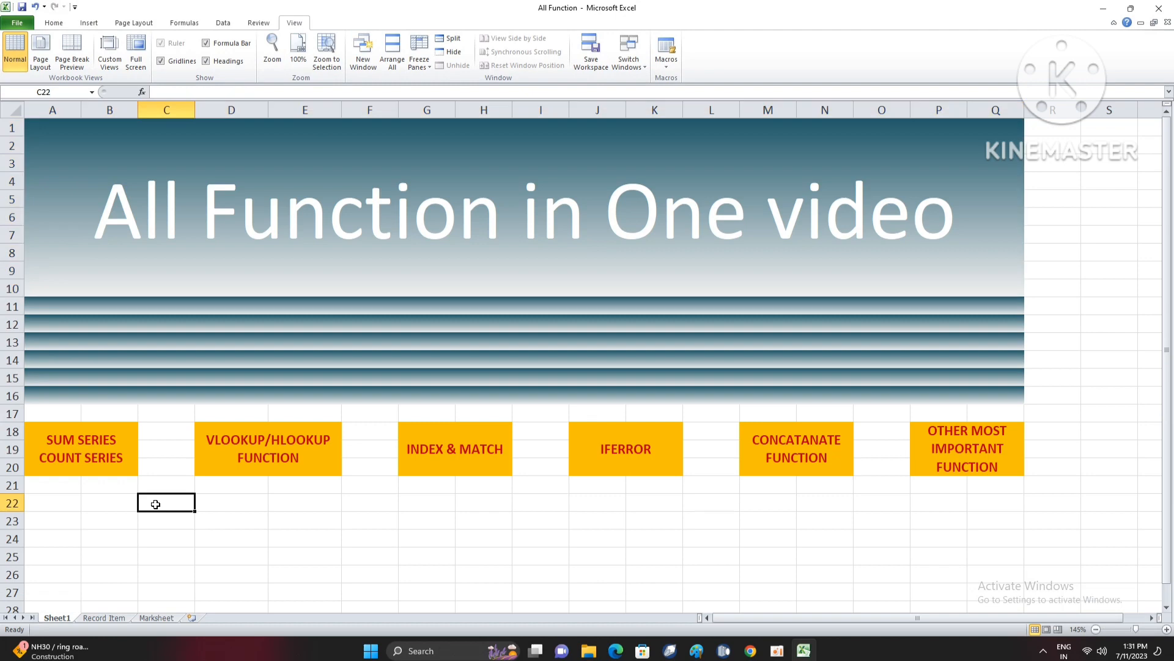
- Examine the serial number formula in cell A3 of the Record Item sheet, leaving it as it is
left_click(105, 619)
left_click(201, 491)
scroll(231, 354, "up", 1)
scroll(154, 343, "up", 1)
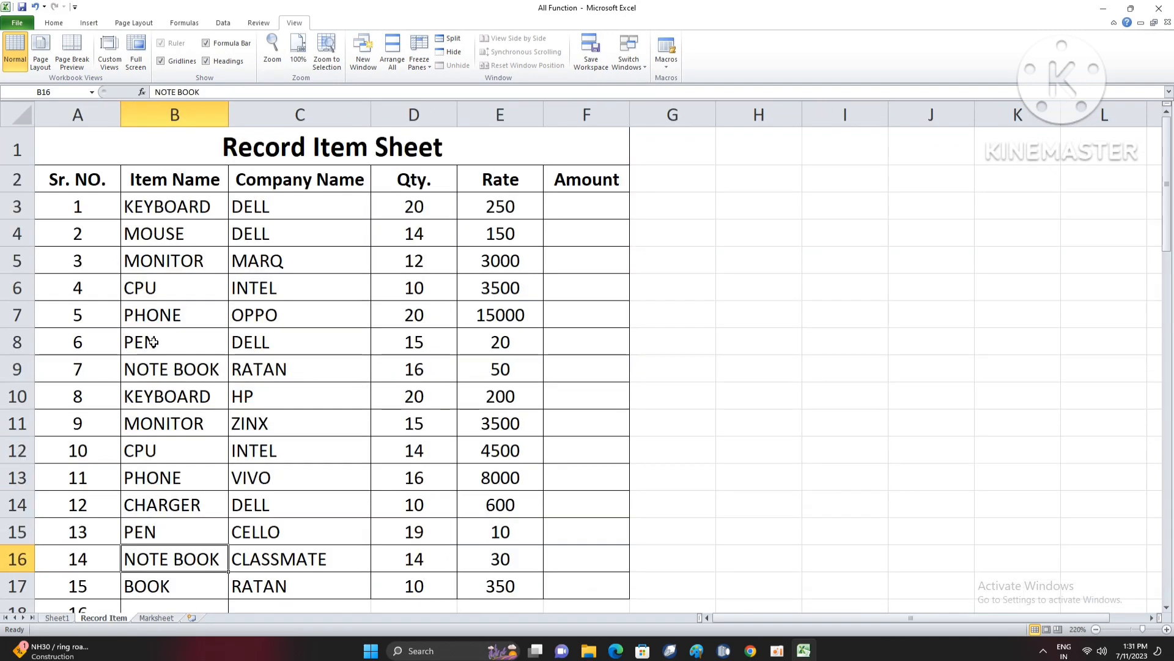
left_click(83, 217)
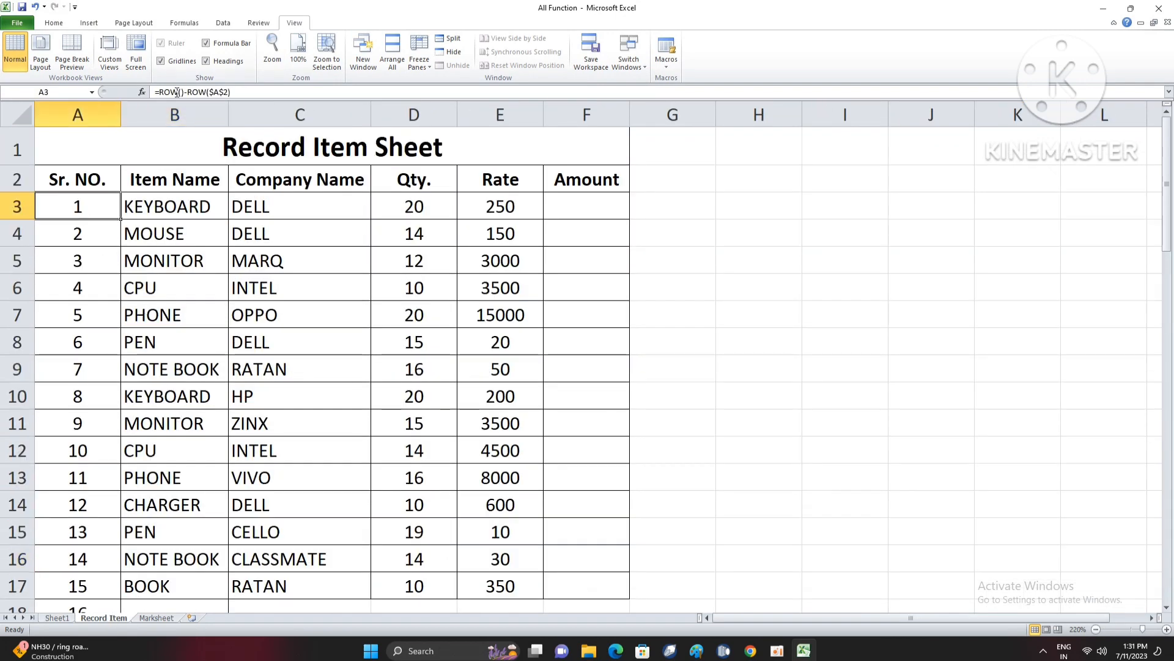
left_click_drag(156, 94, 248, 97)
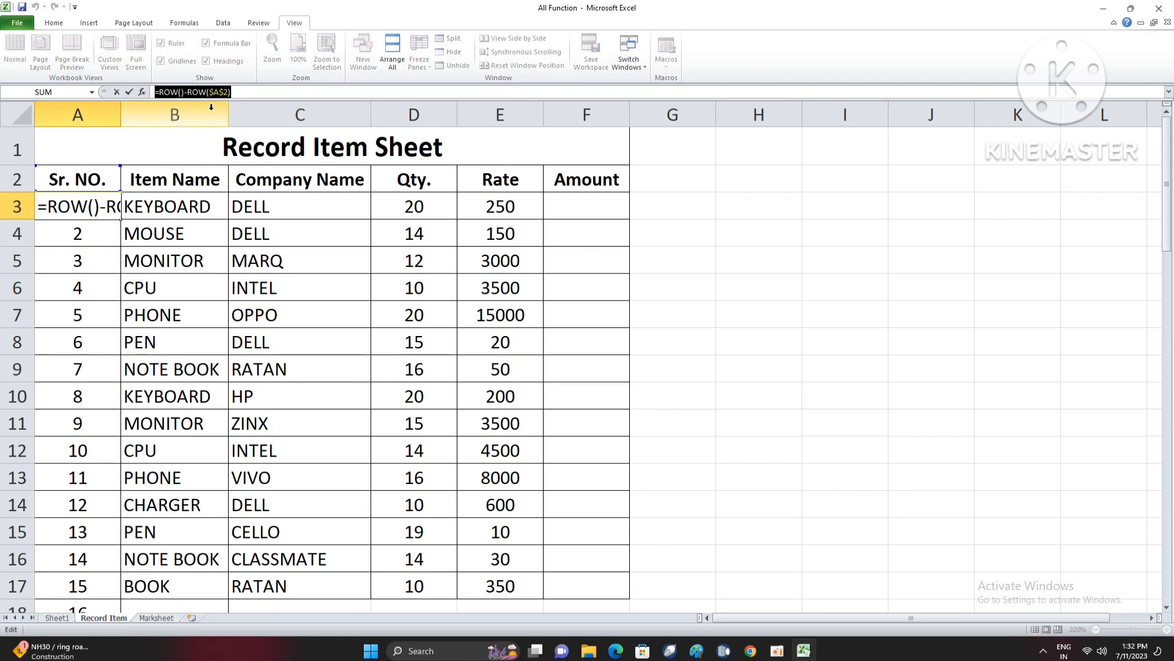
left_click_drag(231, 92, 153, 92)
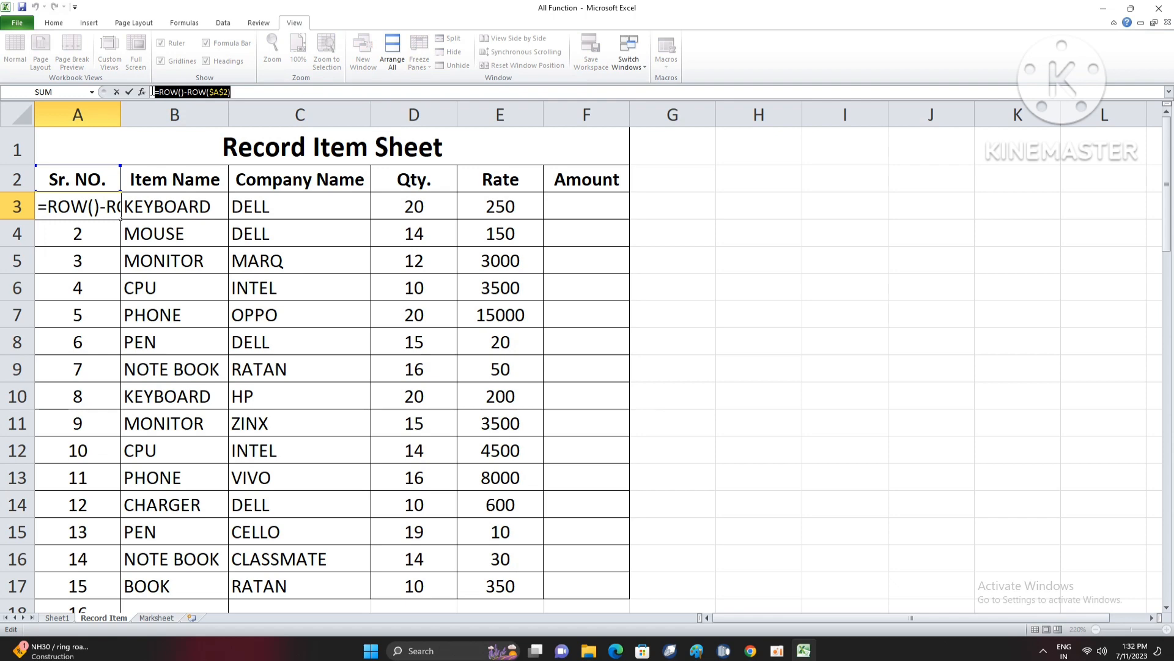
left_click(247, 92)
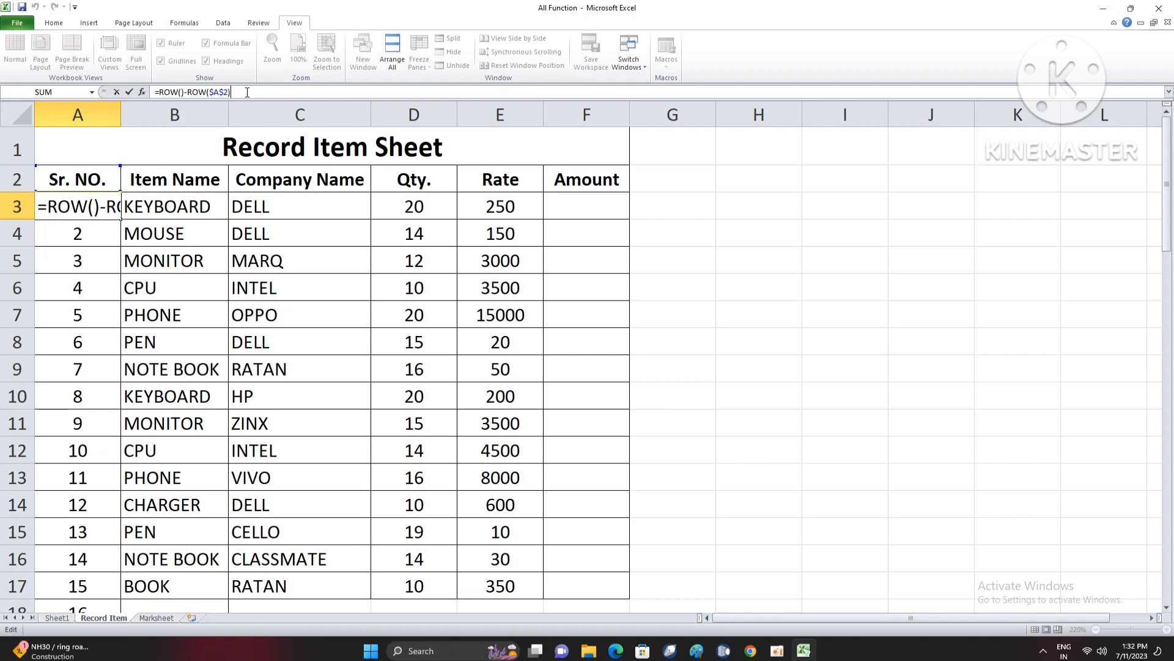
left_click(197, 244)
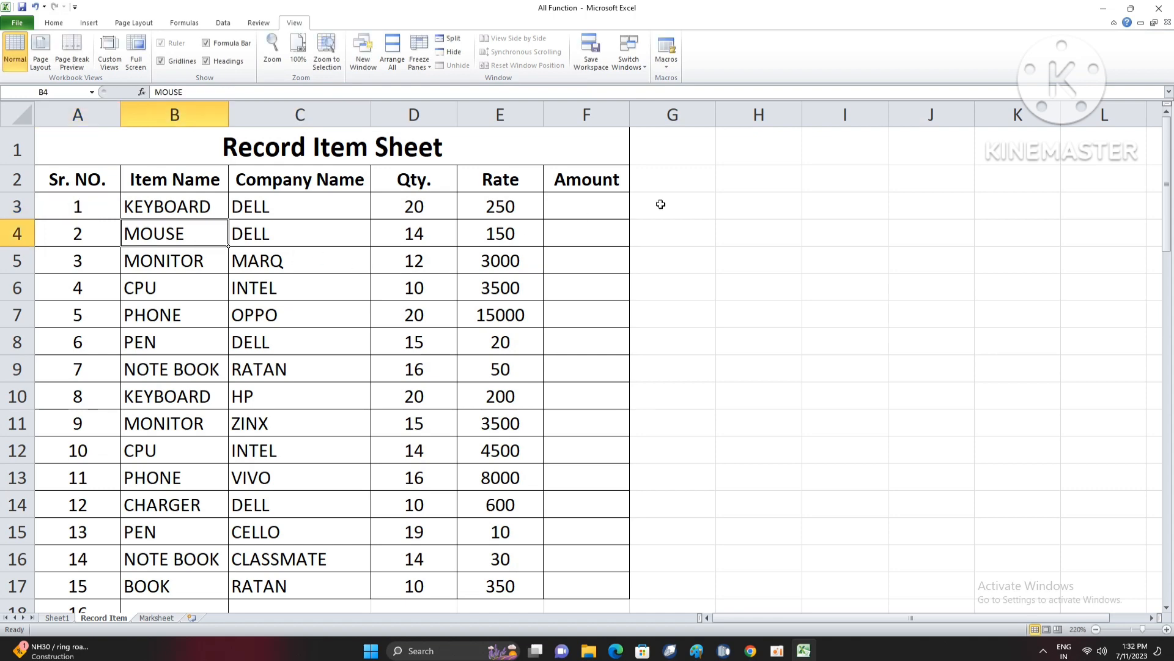
- Enter the formula =D3*E3 in cell F3 to calculate the first item's amount from quantity and rate
left_click_drag(573, 206, 590, 377)
left_click(581, 296)
left_click(573, 234)
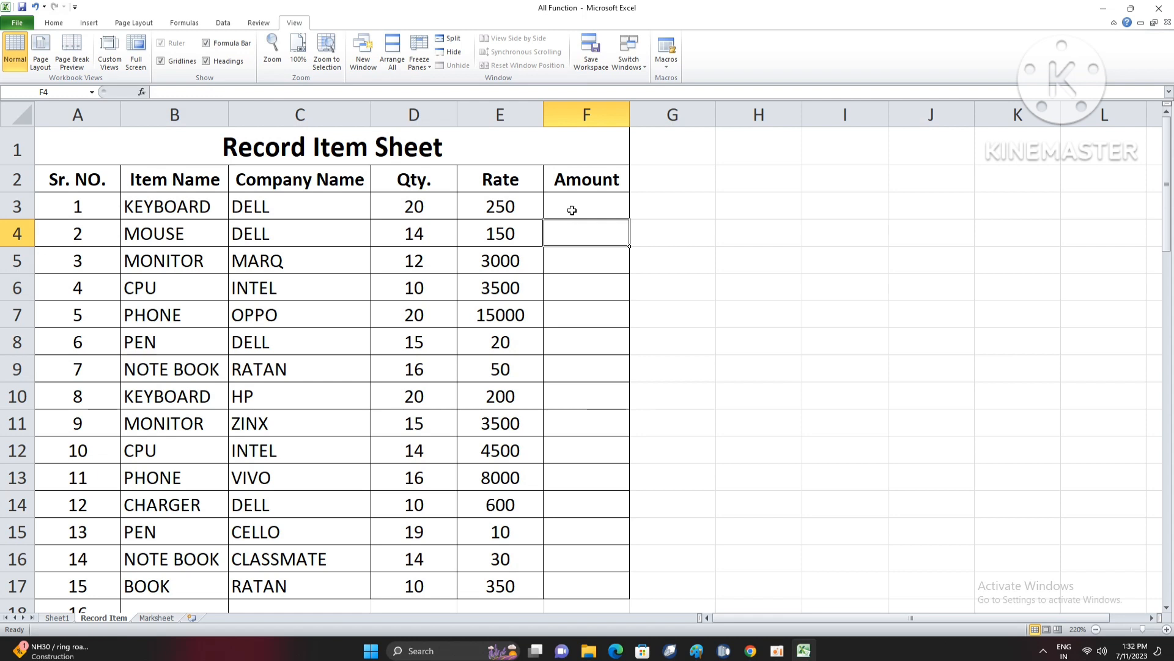
left_click(575, 206)
type("=")
key("Left")
key("Left")
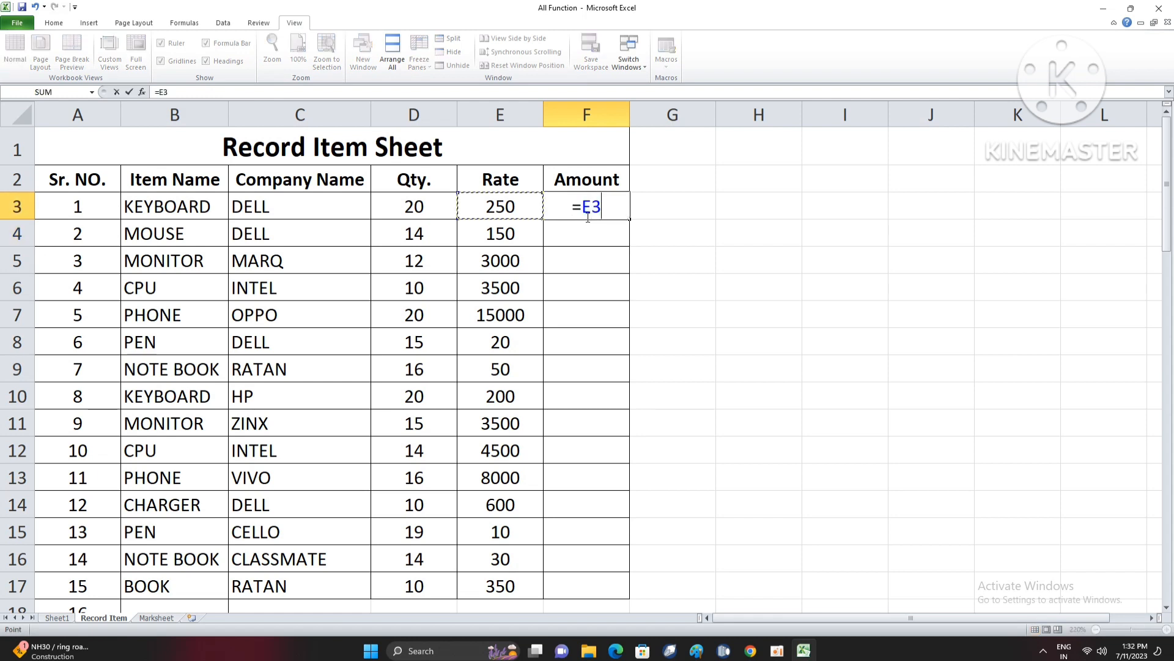
type("*")
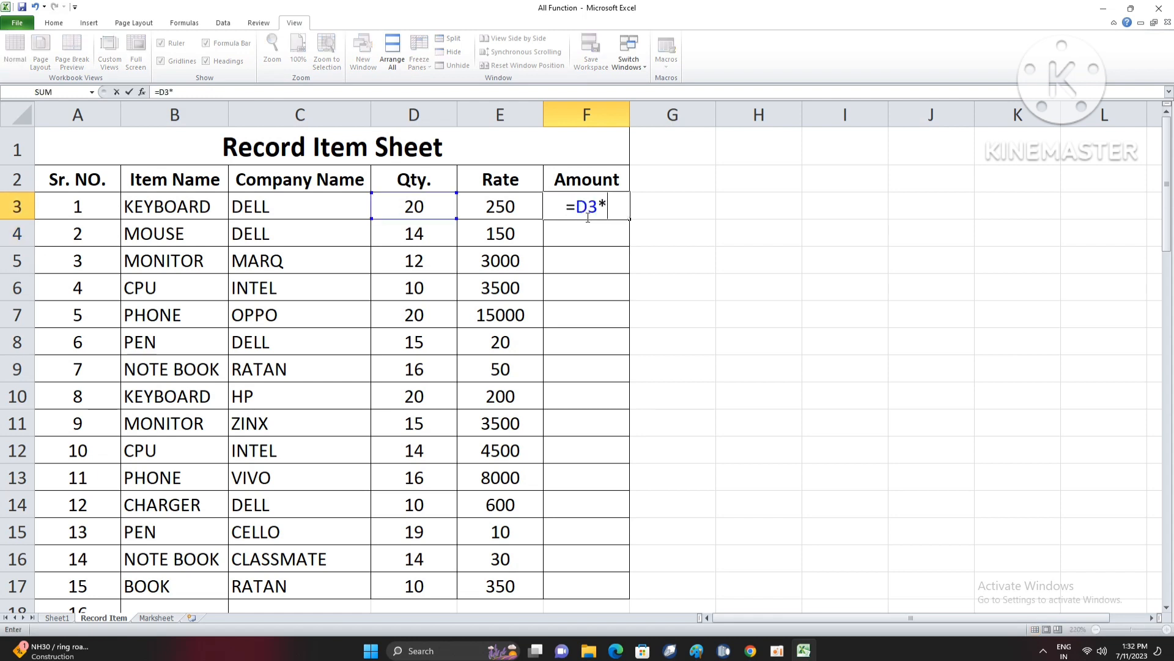
key("Left")
key("Return")
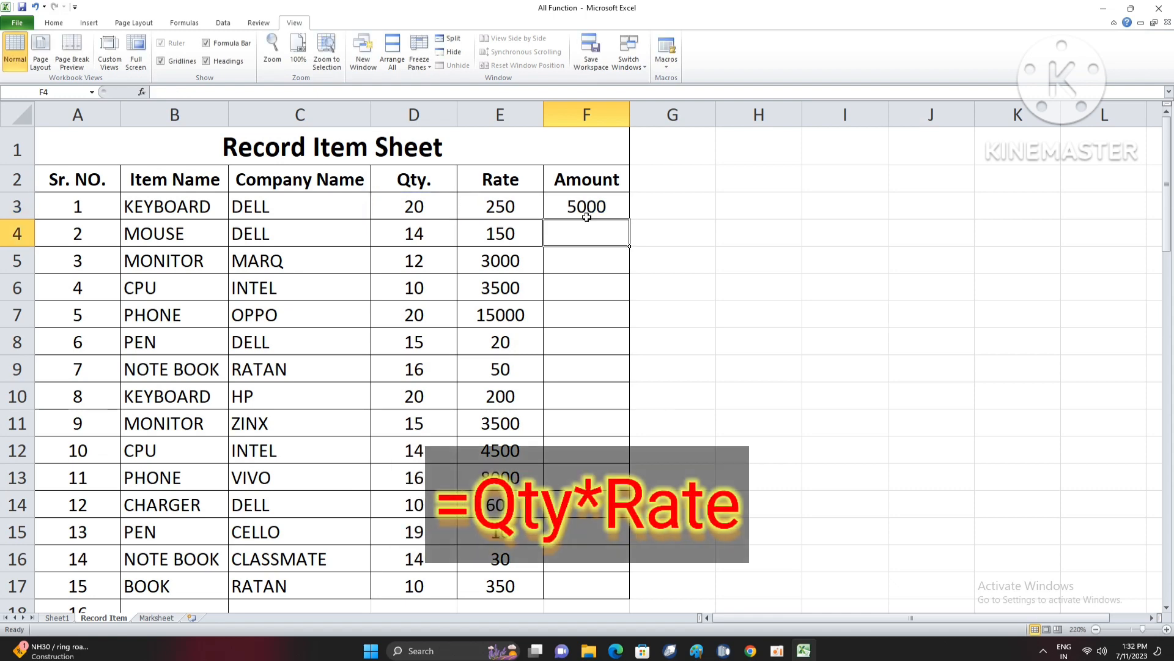
- Copy the amount formula from F3 down the column, and clear the surplus entries below row 17 in columns A to F
left_click(610, 209)
double_click(631, 220)
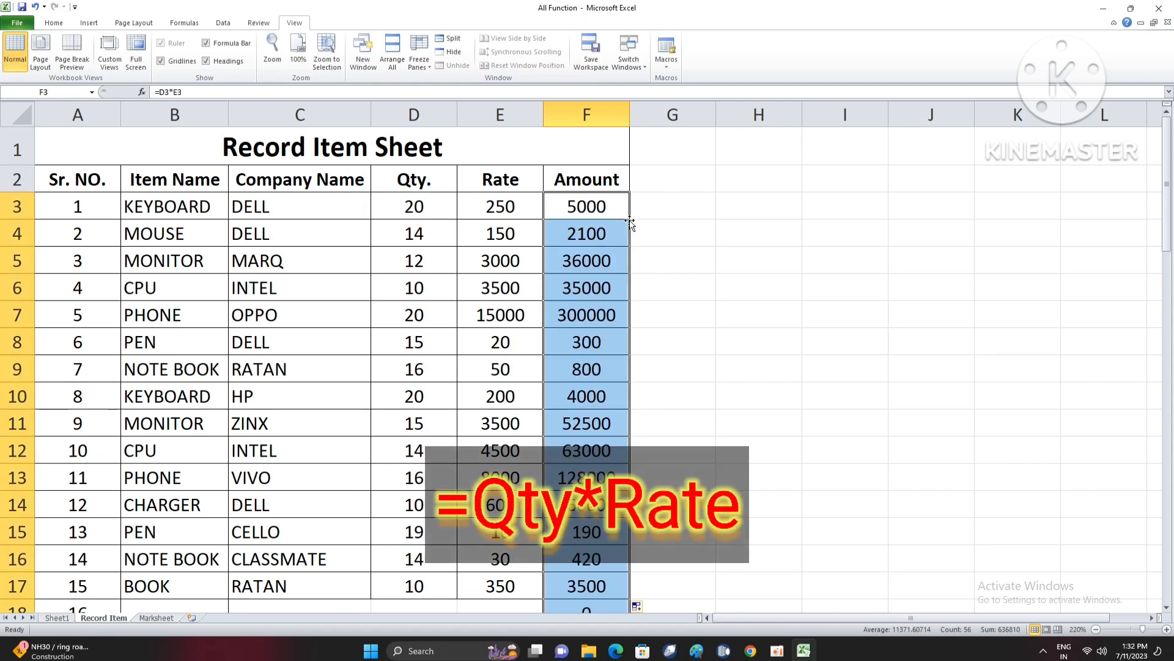
scroll(614, 377, "down", 5)
scroll(609, 382, "up", 5)
scroll(605, 387, "down", 3)
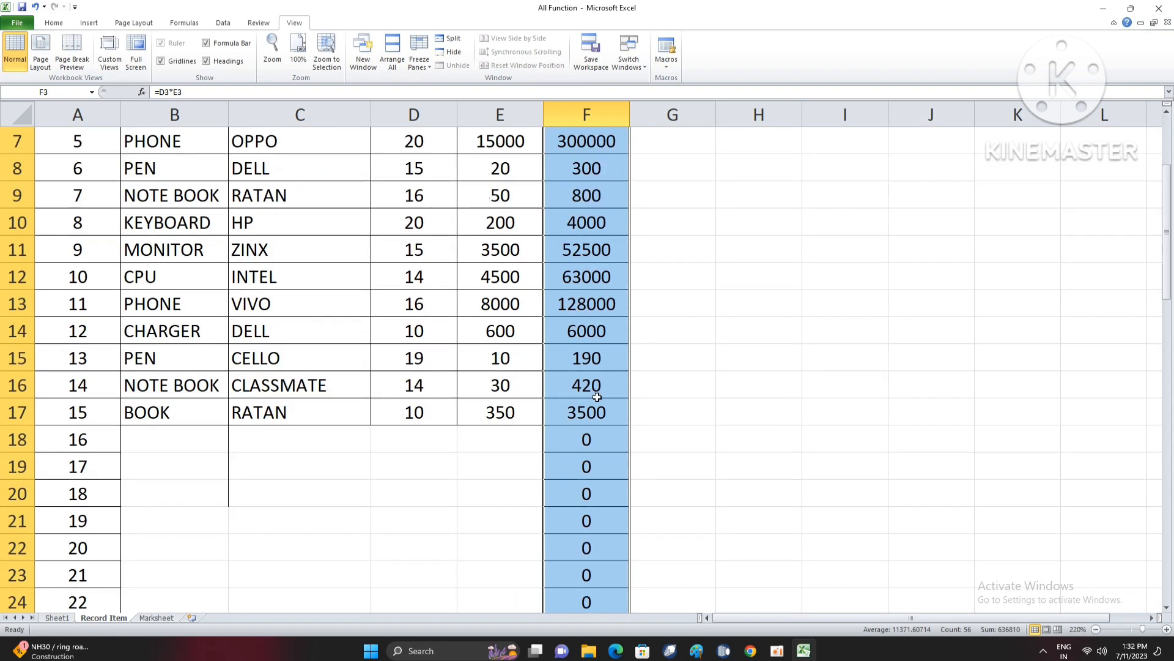
left_click_drag(78, 352, 632, 562)
key("Delete")
scroll(507, 422, "up", 14)
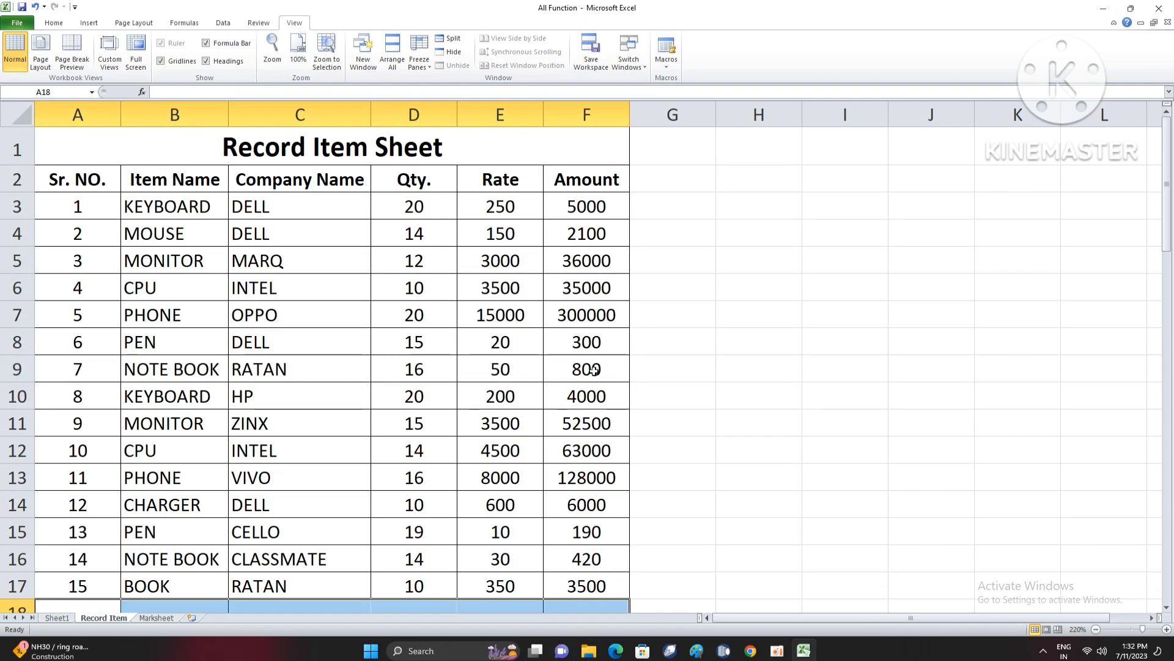
- Right-align the item amounts in cells F3 to F17
left_click(553, 334)
left_click_drag(595, 196, 610, 581)
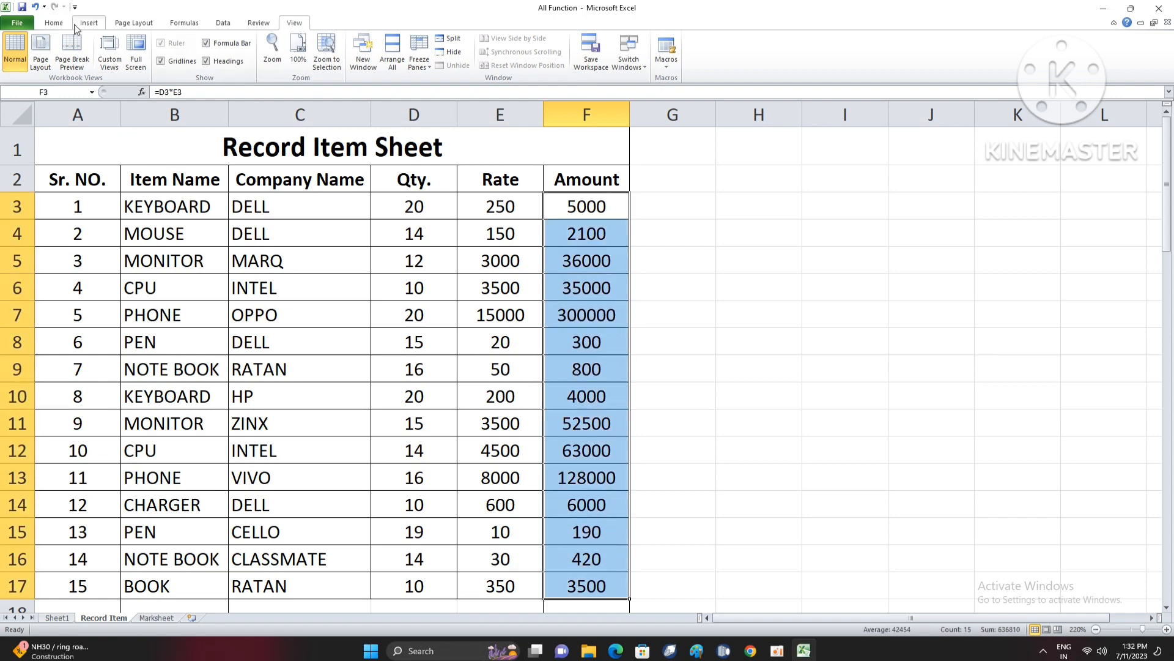
left_click(53, 22)
left_click(259, 61)
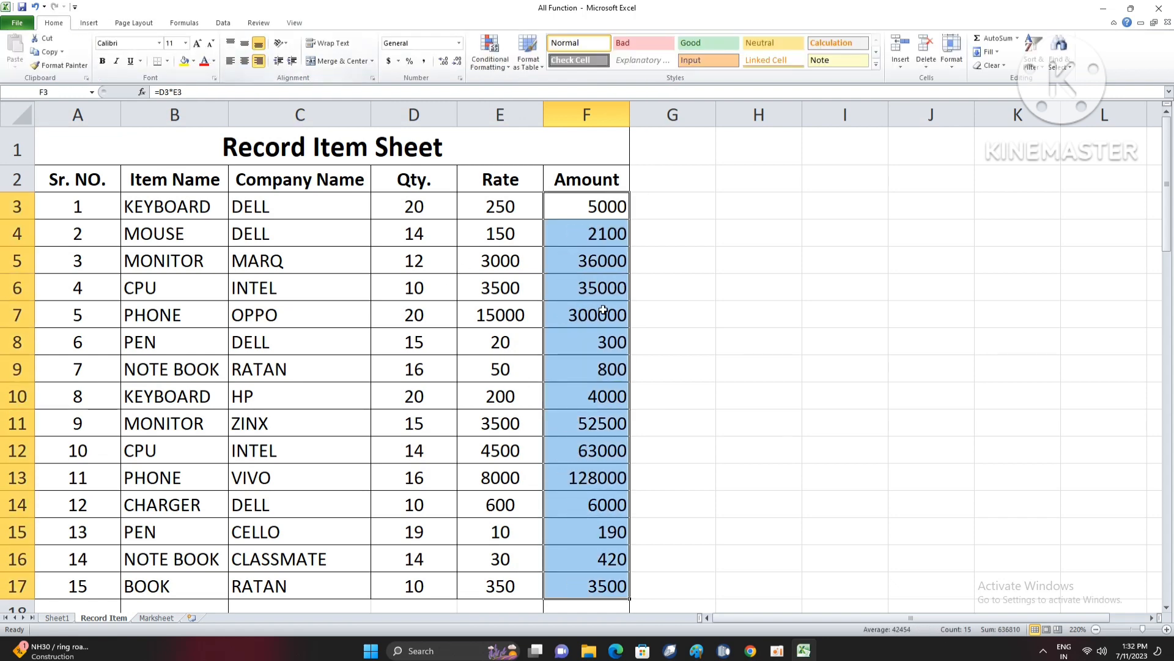
- Examine the filled amounts and the quantity-times-rate formula in cell F3, leaving it as it is
left_click(588, 369)
left_click(597, 233)
left_click_drag(597, 230, 609, 561)
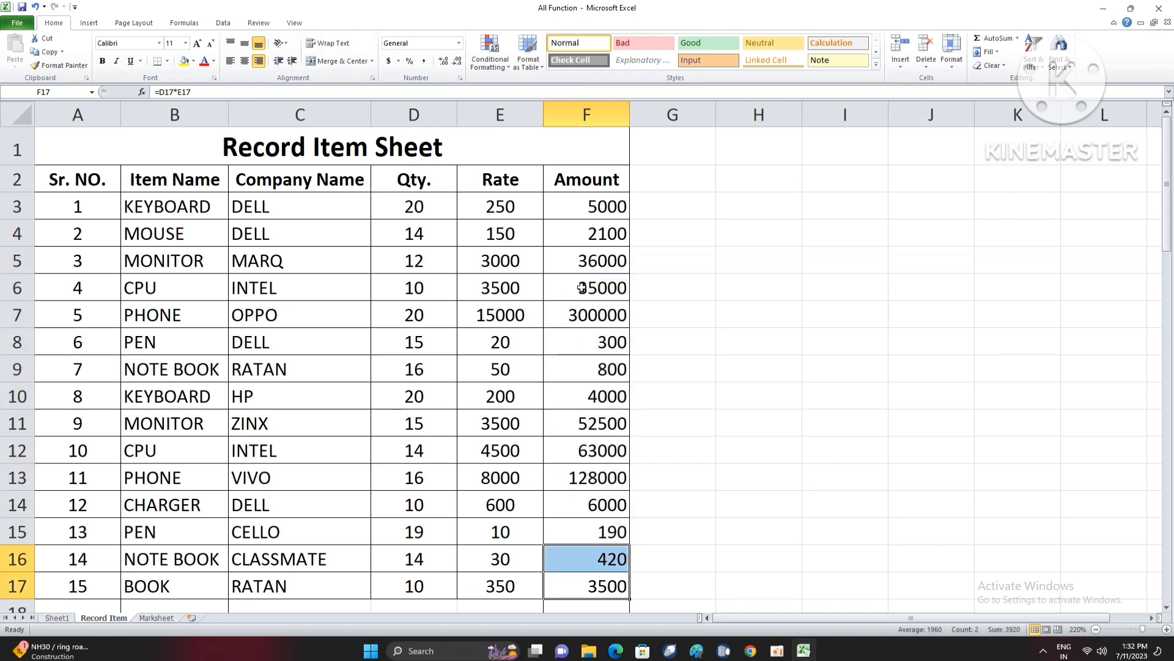
left_click(581, 287)
left_click(585, 235)
left_click(586, 214)
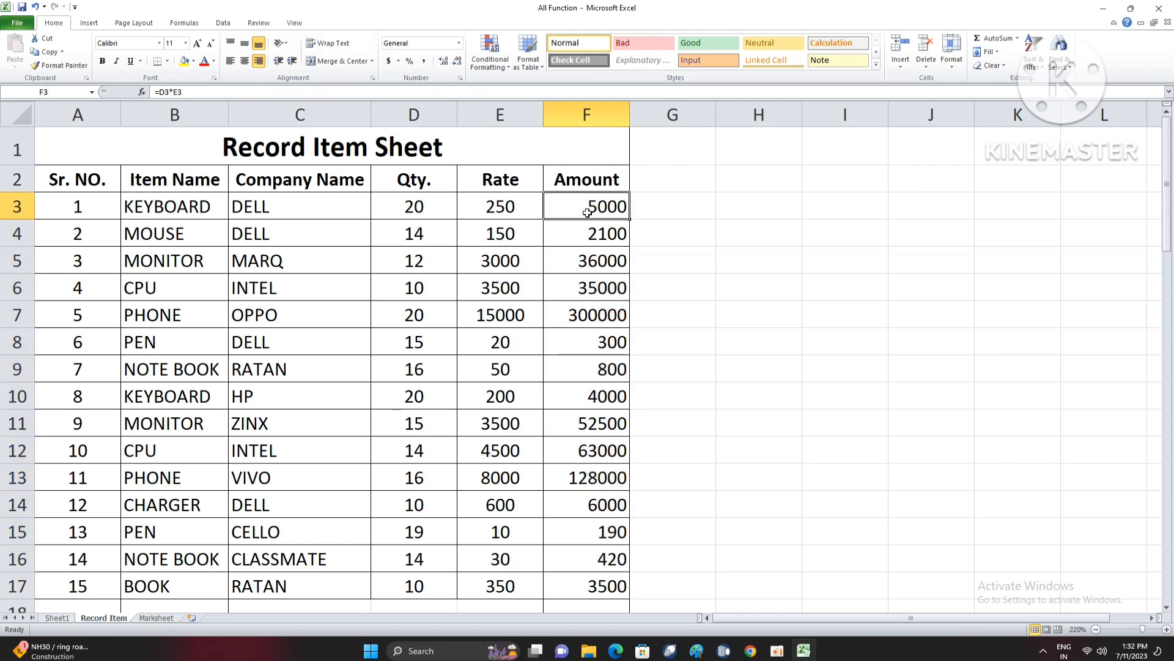
double_click(587, 212)
left_click_drag(564, 204, 616, 233)
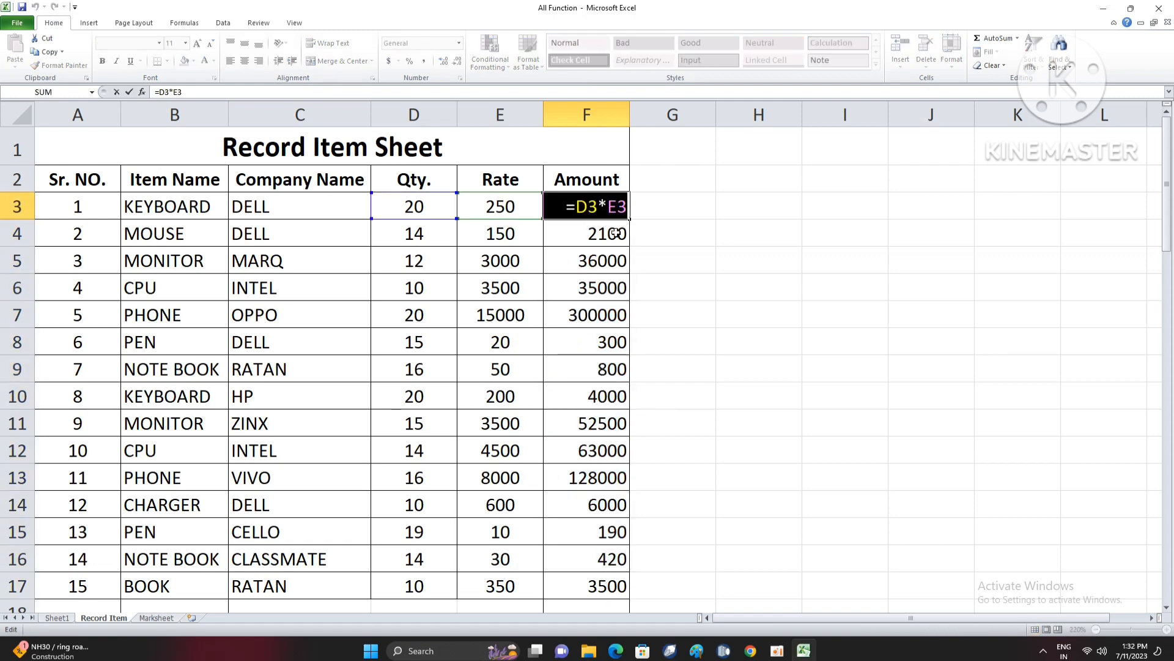
key("Return")
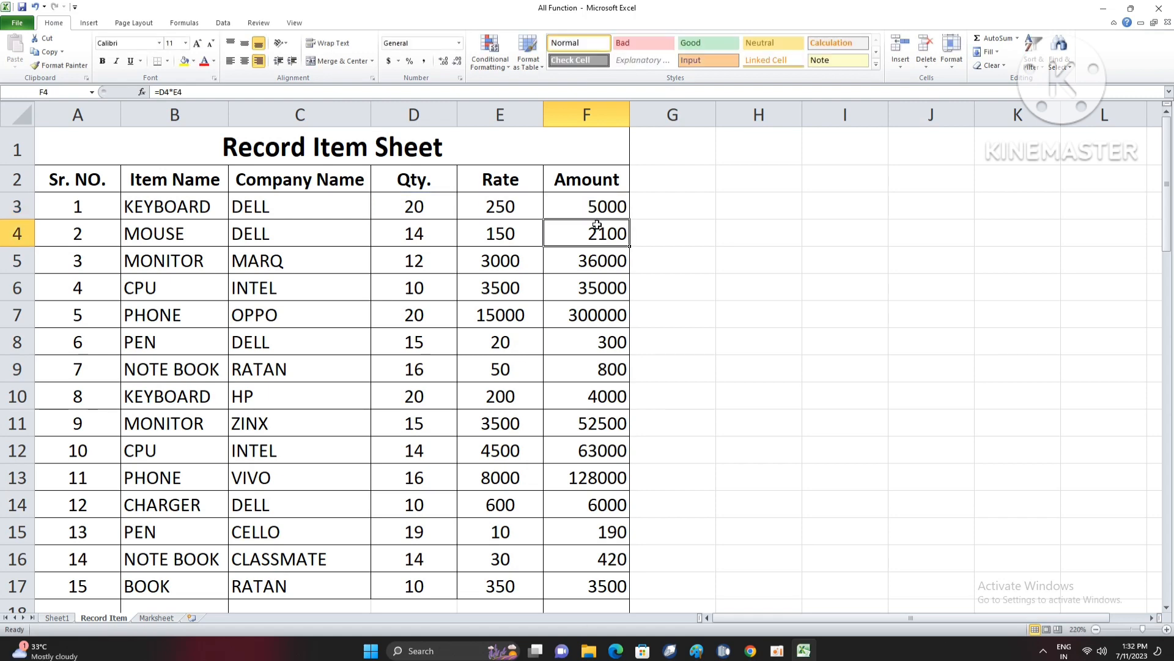
double_click(597, 215)
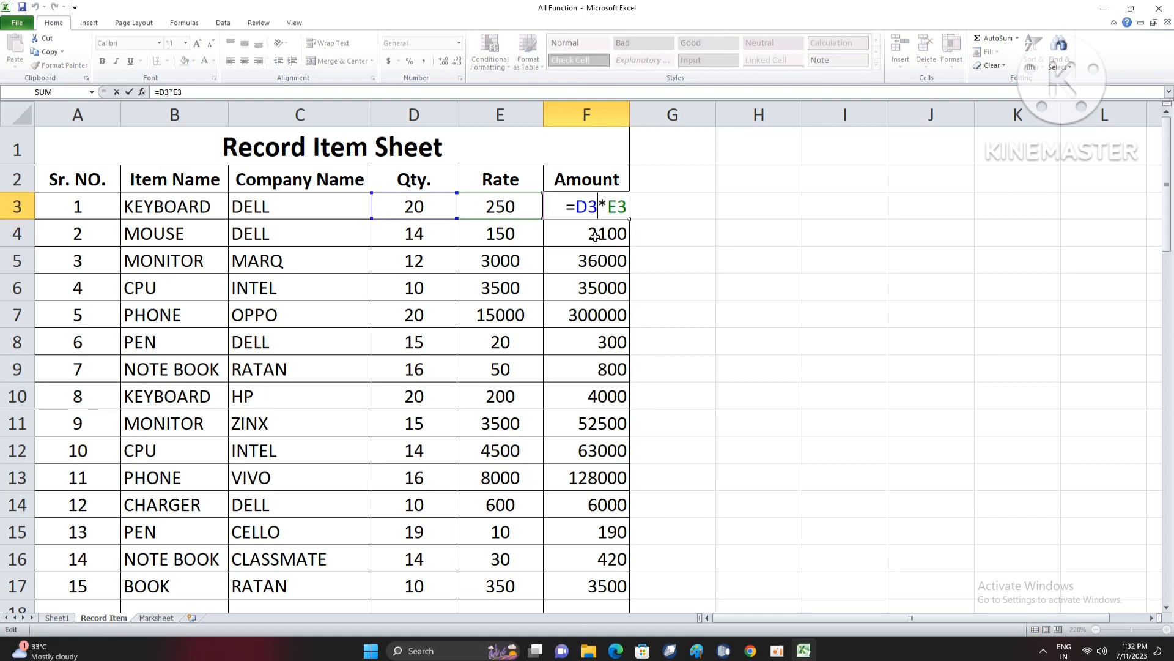
key("Return")
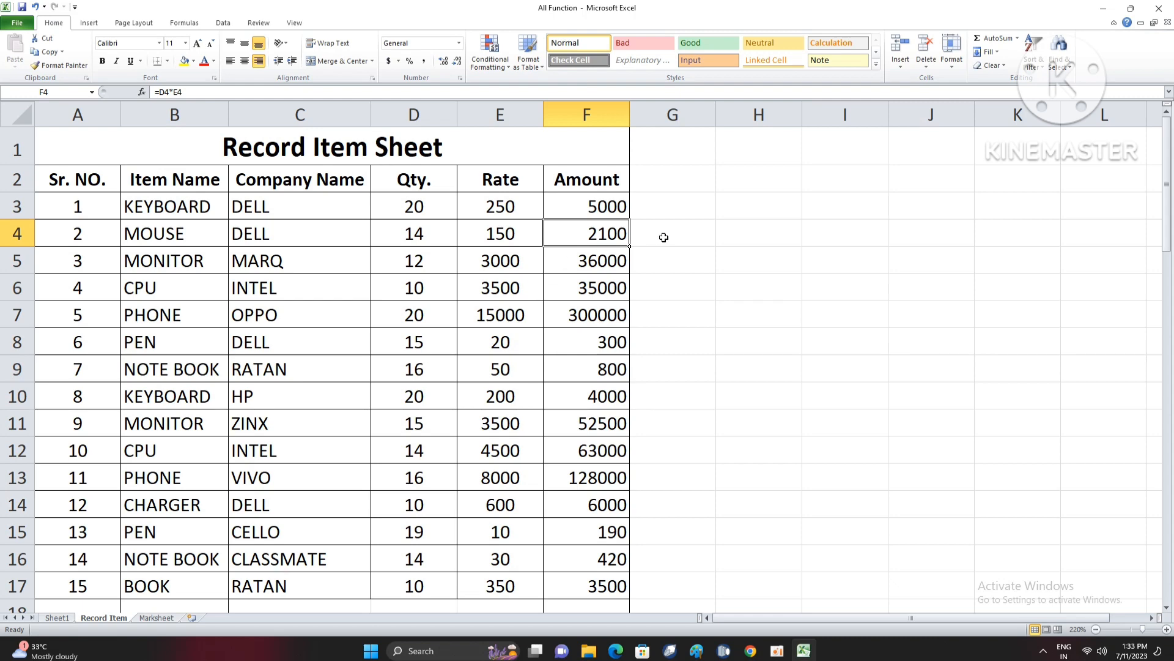
- Try the formula =E3-D3 in cell G3 to subtract the quantity from the rate, and clear the cell
left_click(675, 211)
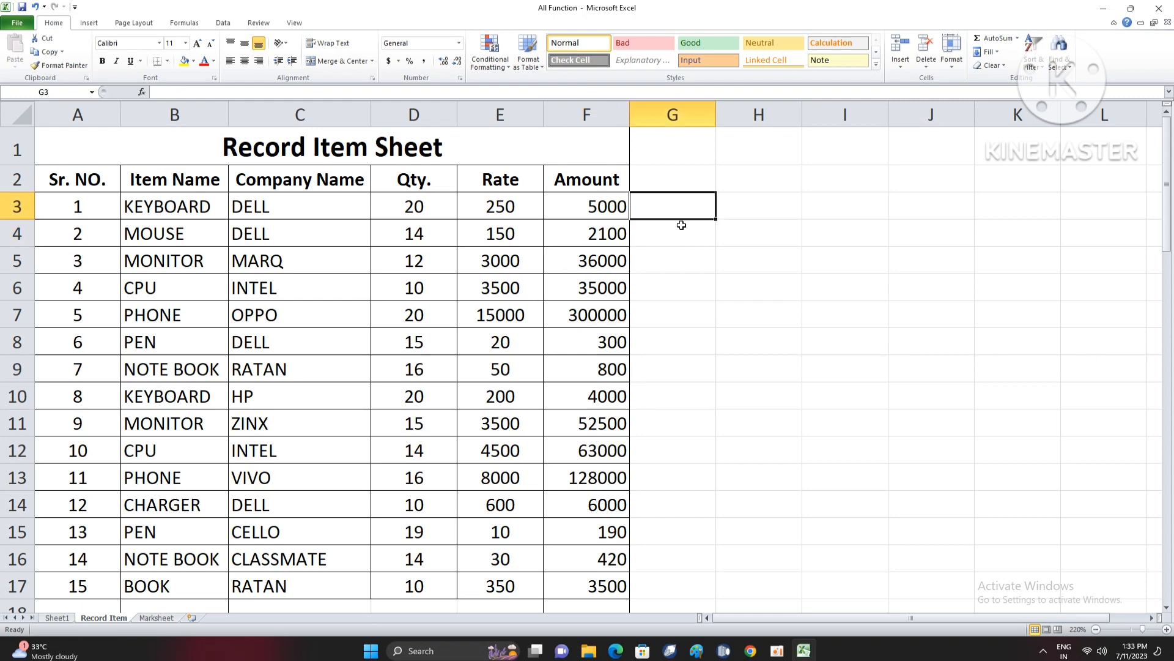
left_click(679, 233)
left_click(681, 208)
type("=")
key("Left")
key("Left")
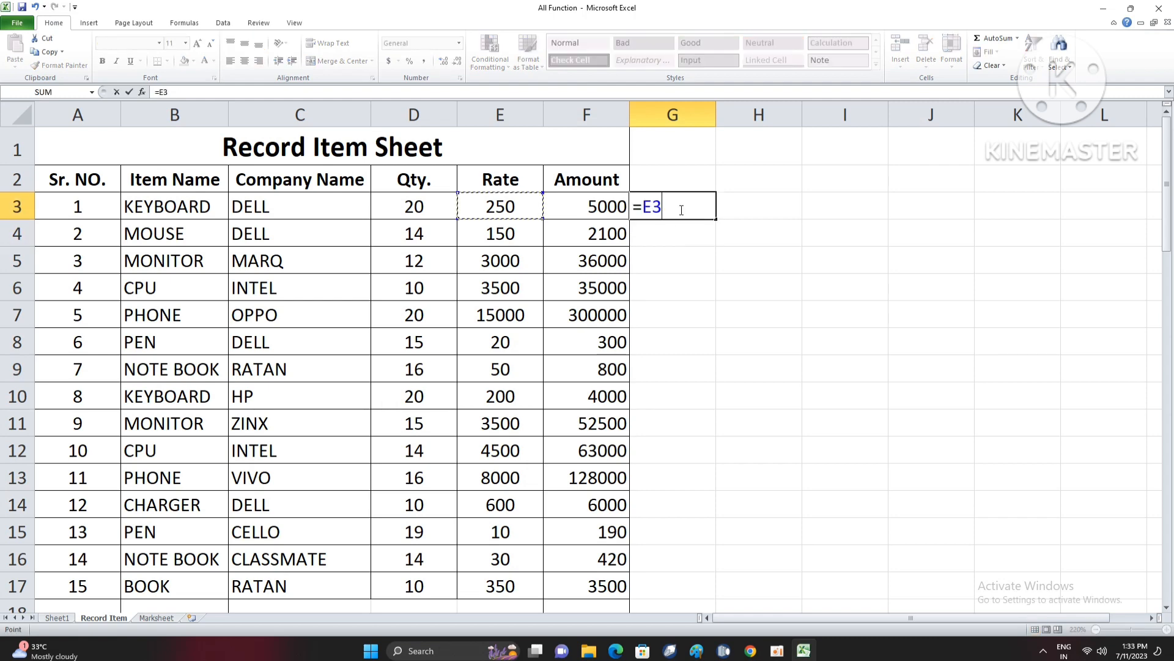
type("-")
key("Left")
key("Left")
key("Left")
key("Return")
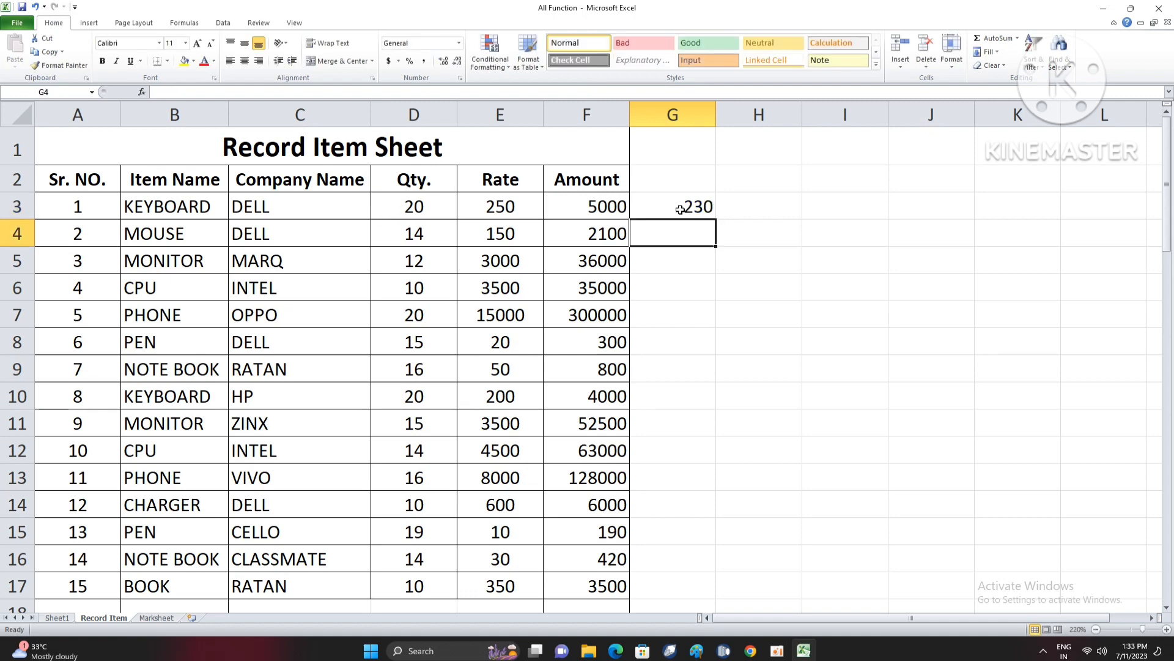
left_click(681, 210)
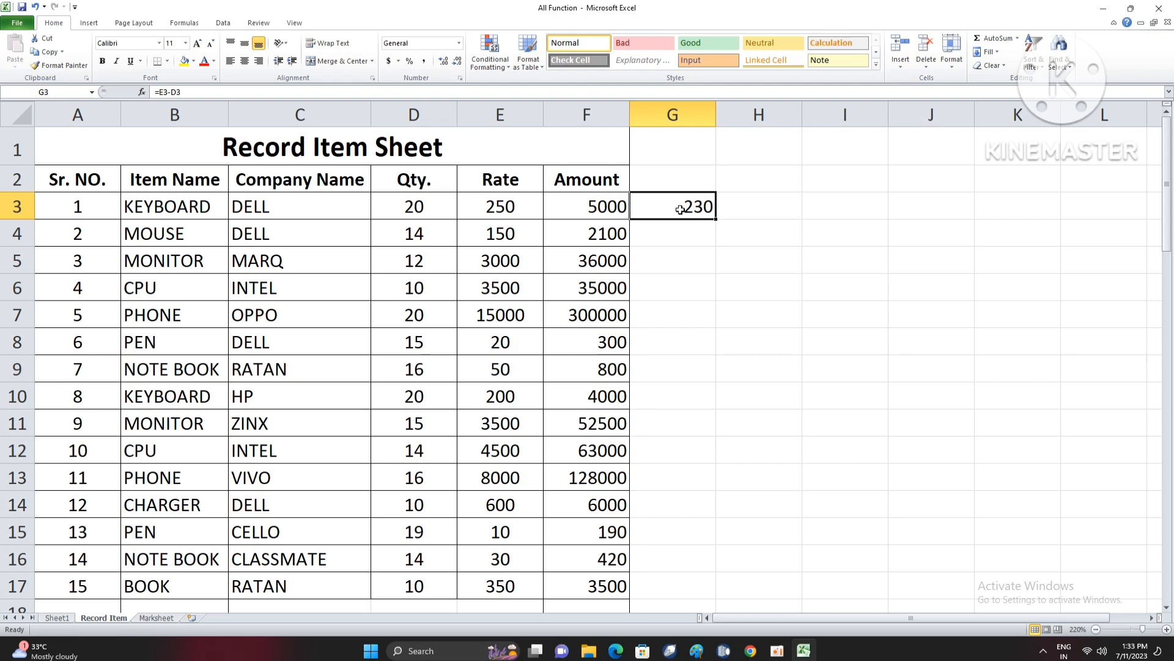
key("Delete")
- Try the formula =AVERAGE(D3:D17) in cell G3 to average the quantities, and clear the cell
type("=AVEG")
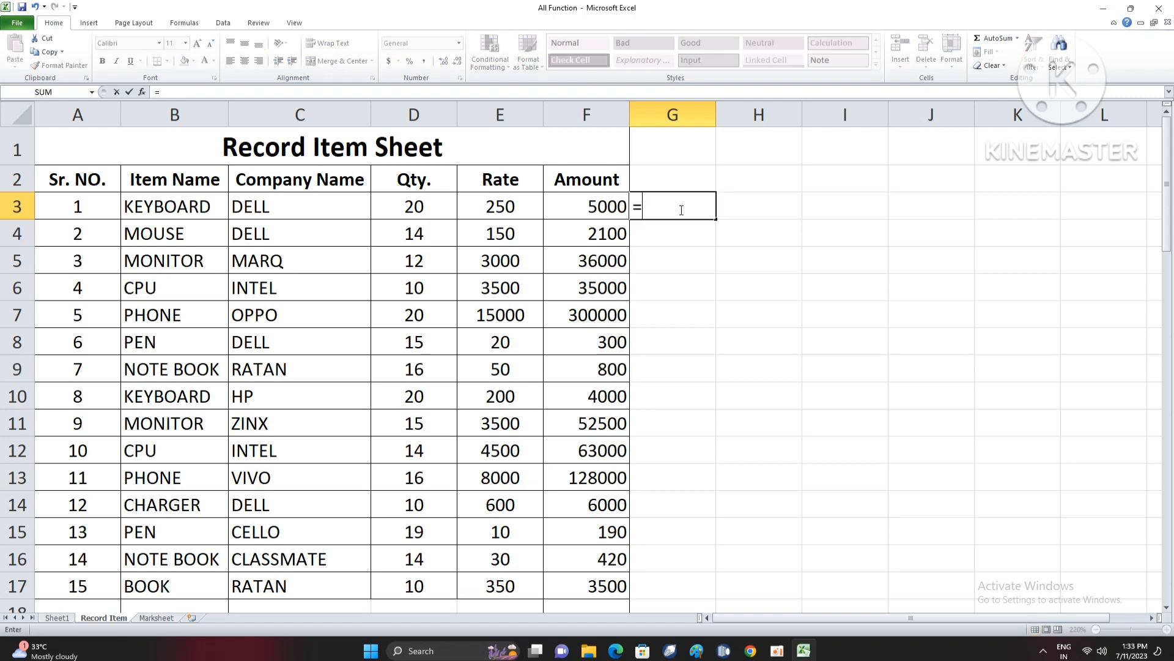
key("BackSpace")
key("BackSpace")
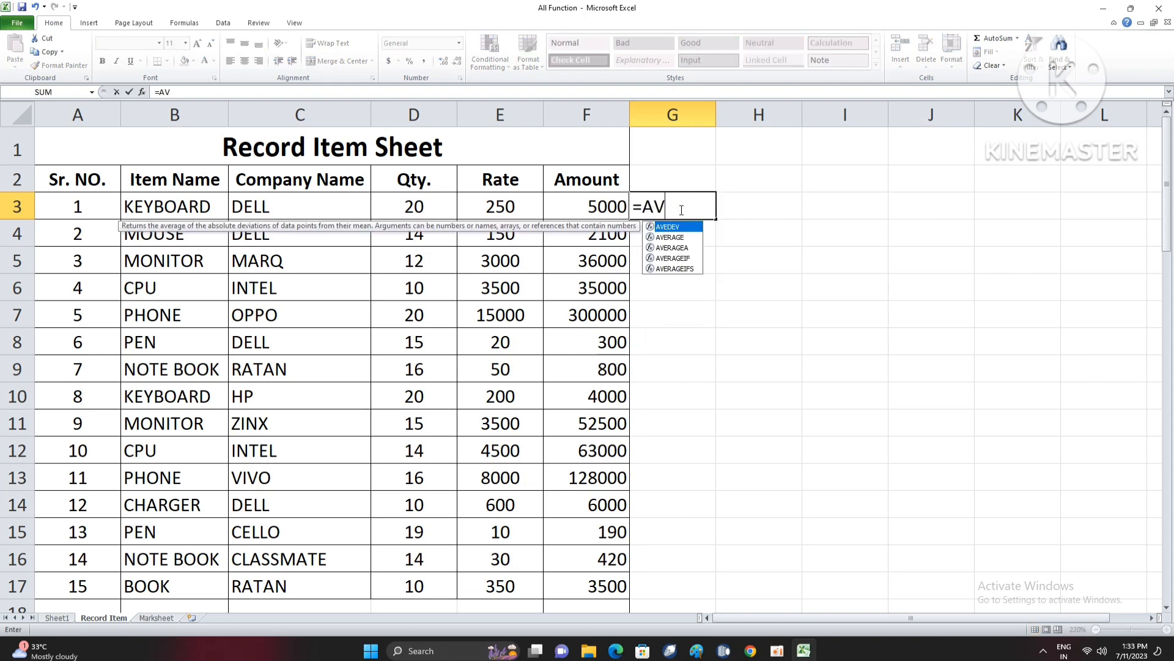
key("Down")
key("Down")
key("Up")
key("Tab")
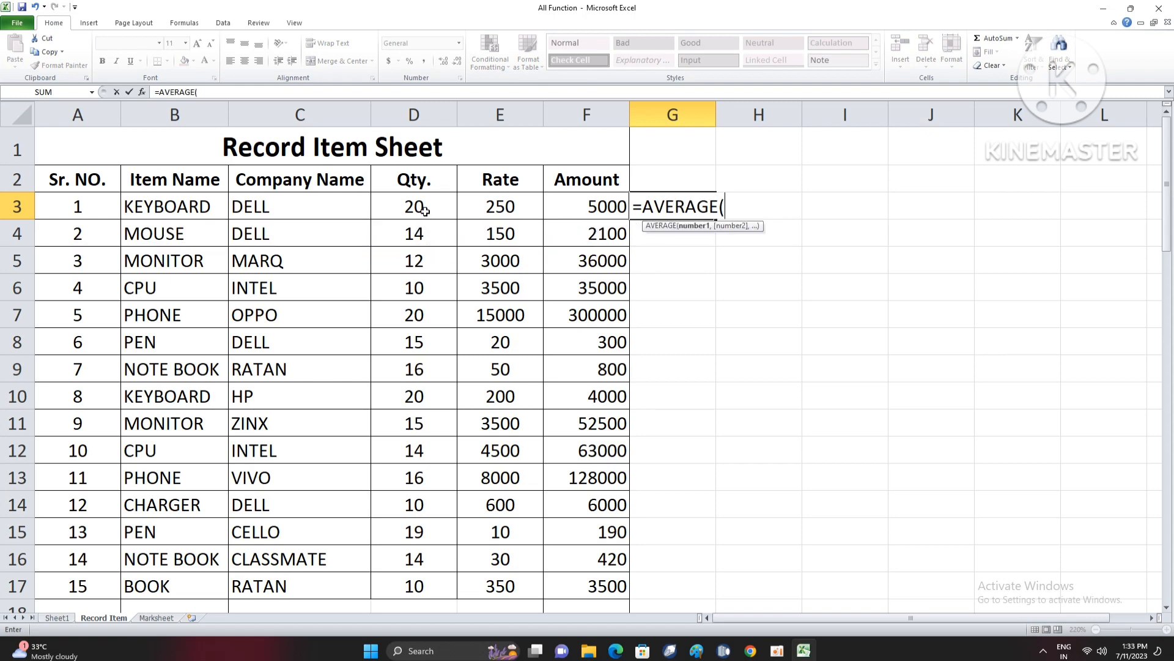
left_click_drag(422, 212, 418, 359)
scroll(730, 433, "up", 3)
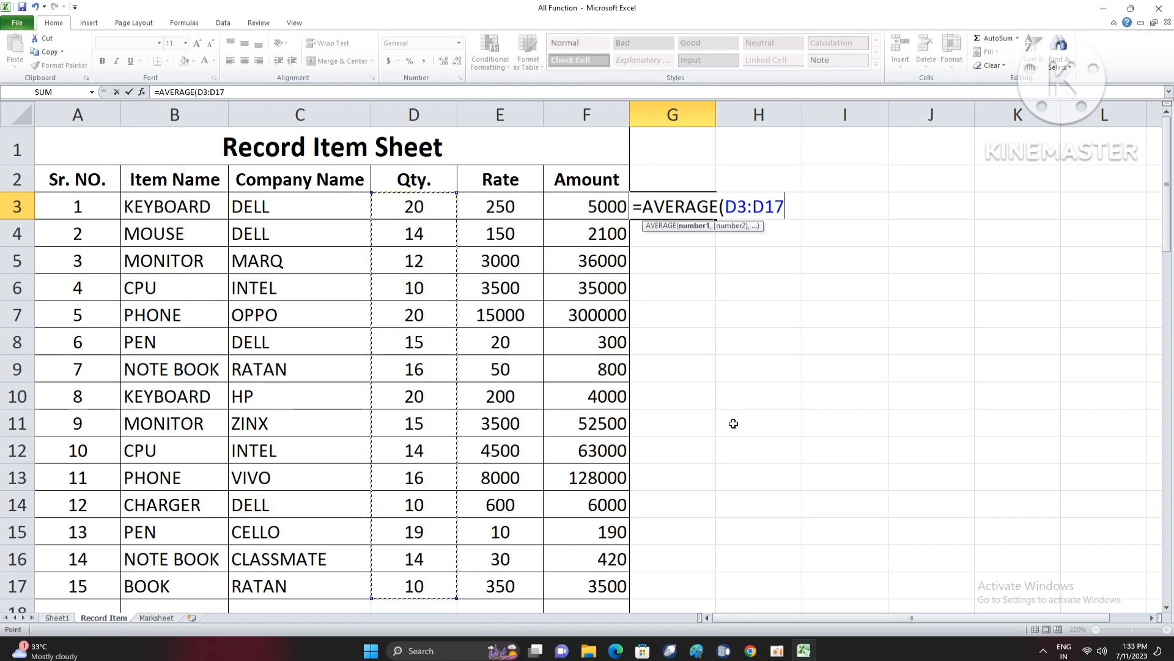
key("Return")
left_click(676, 207)
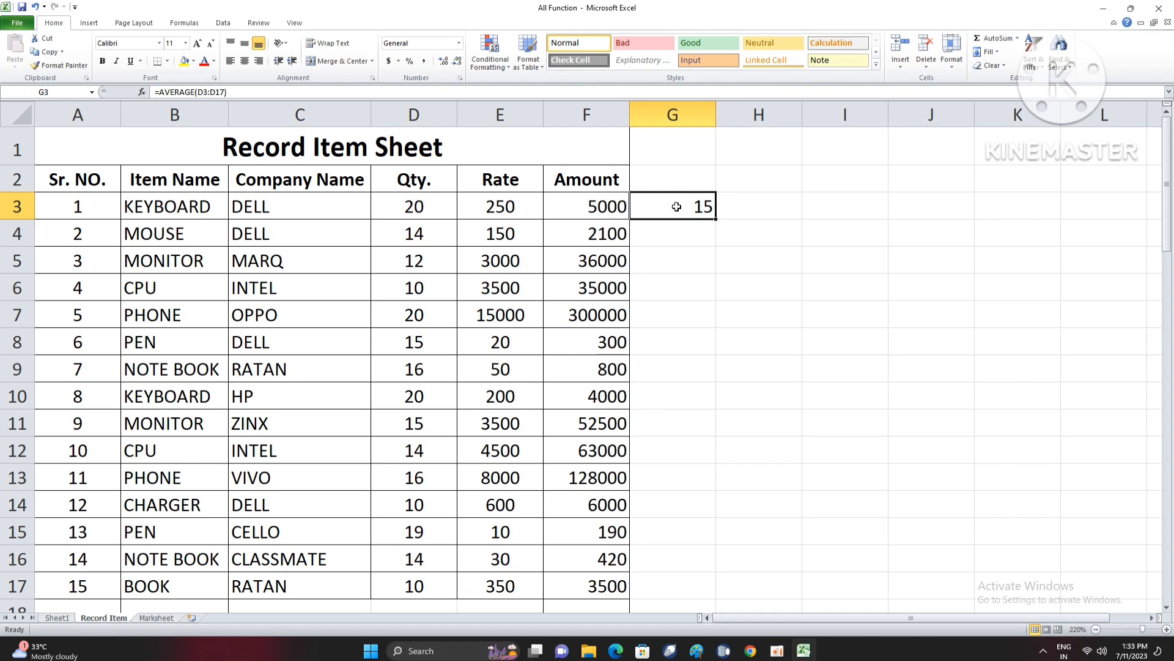
key("Delete")
left_click(678, 316)
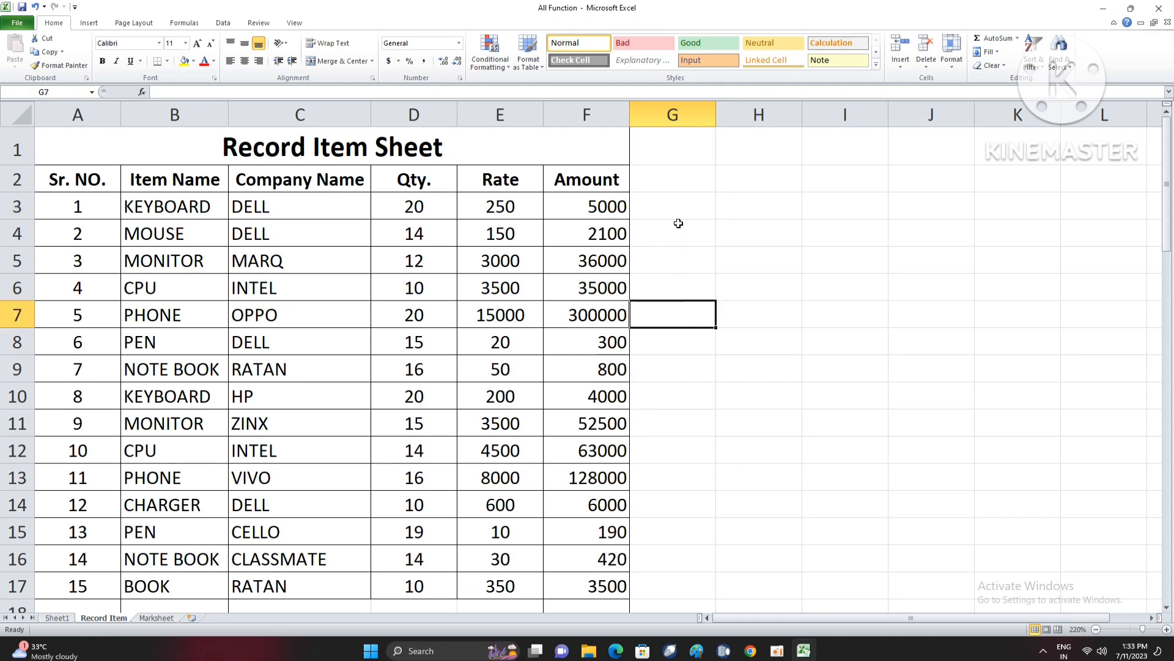
left_click(756, 255)
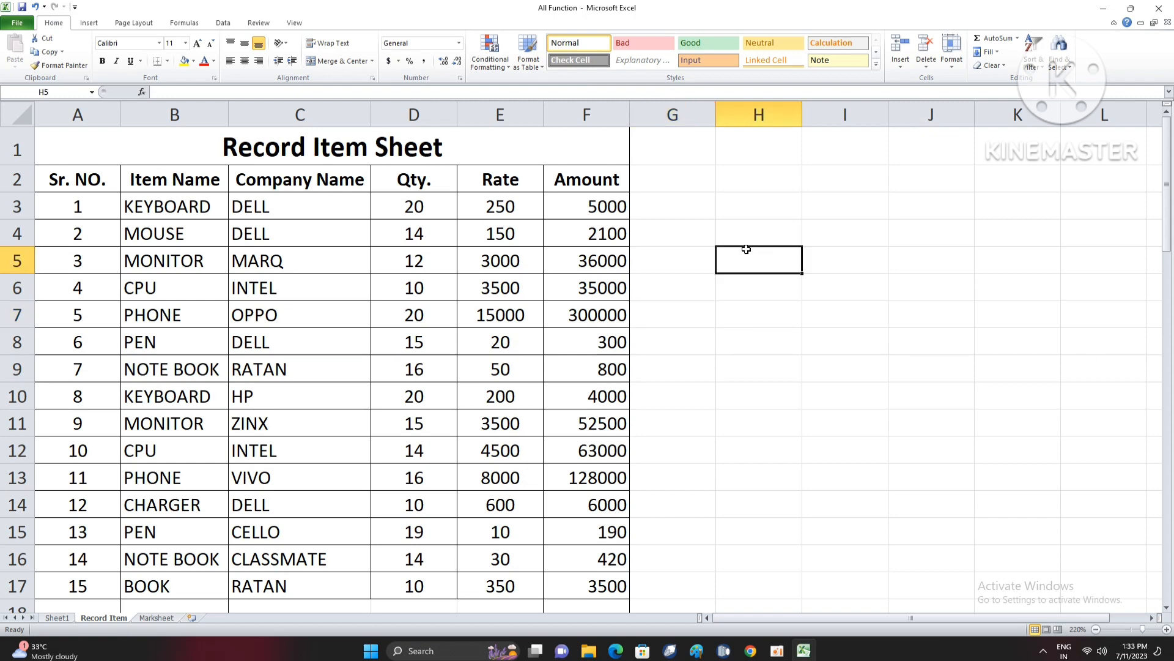
left_click(744, 231)
left_click(751, 197)
left_click(776, 244)
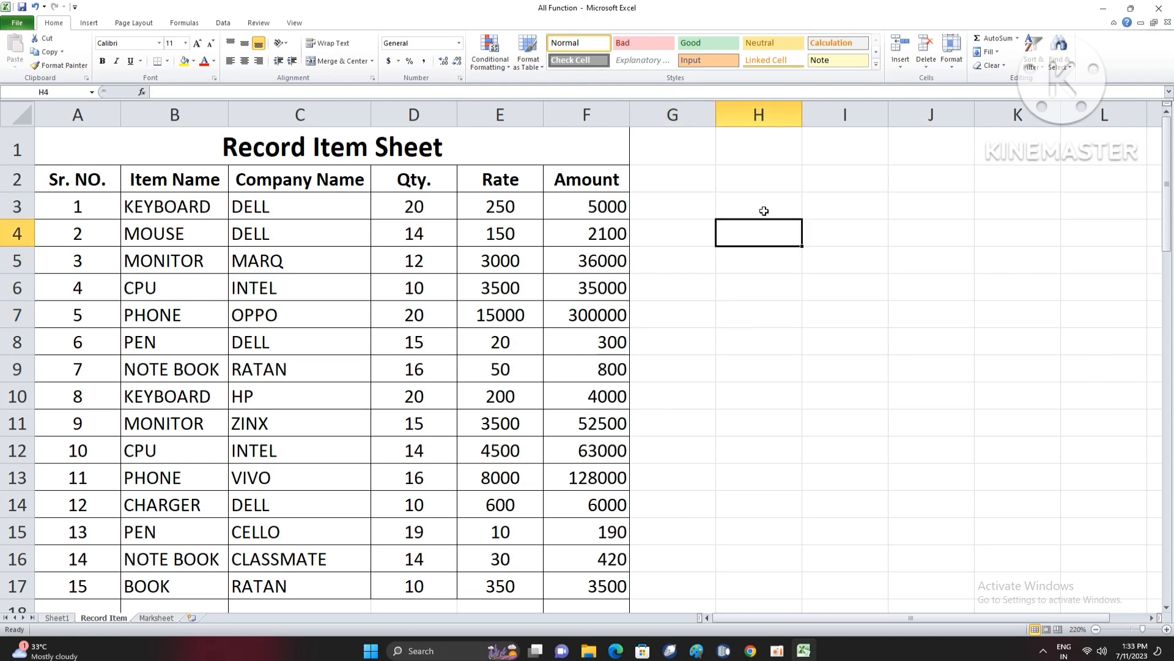
left_click(764, 211)
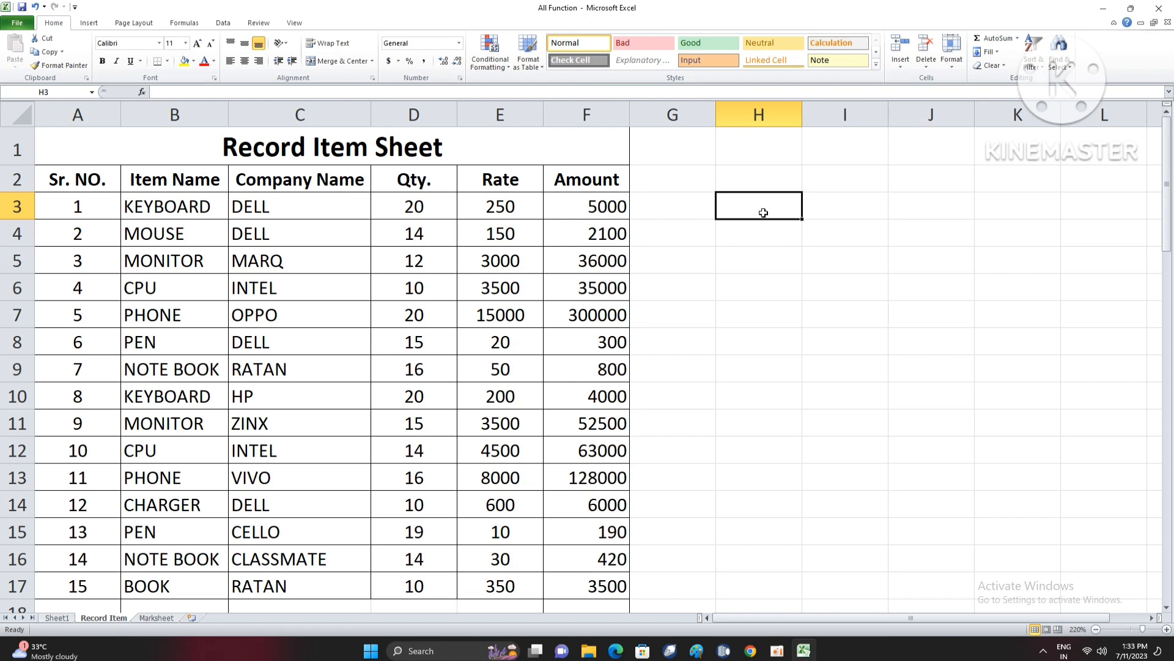
- Examine the item names in cells B3 to B17 for repeated items
left_click_drag(173, 214, 172, 364)
scroll(197, 441, "up", 3)
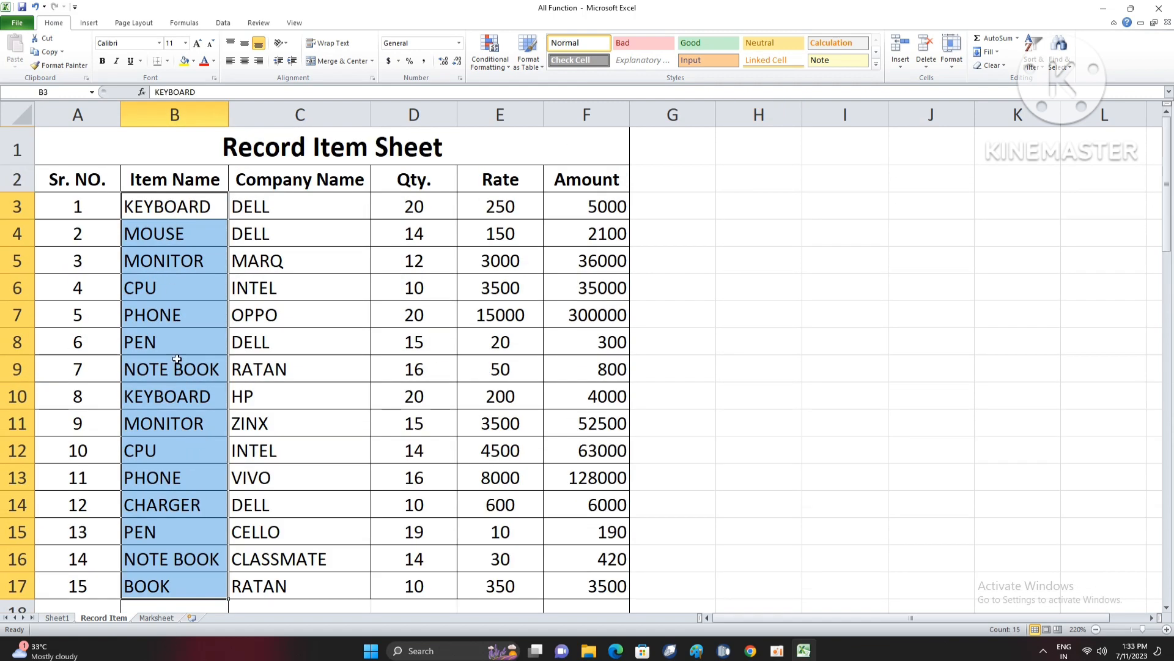
left_click_drag(191, 407, 177, 505)
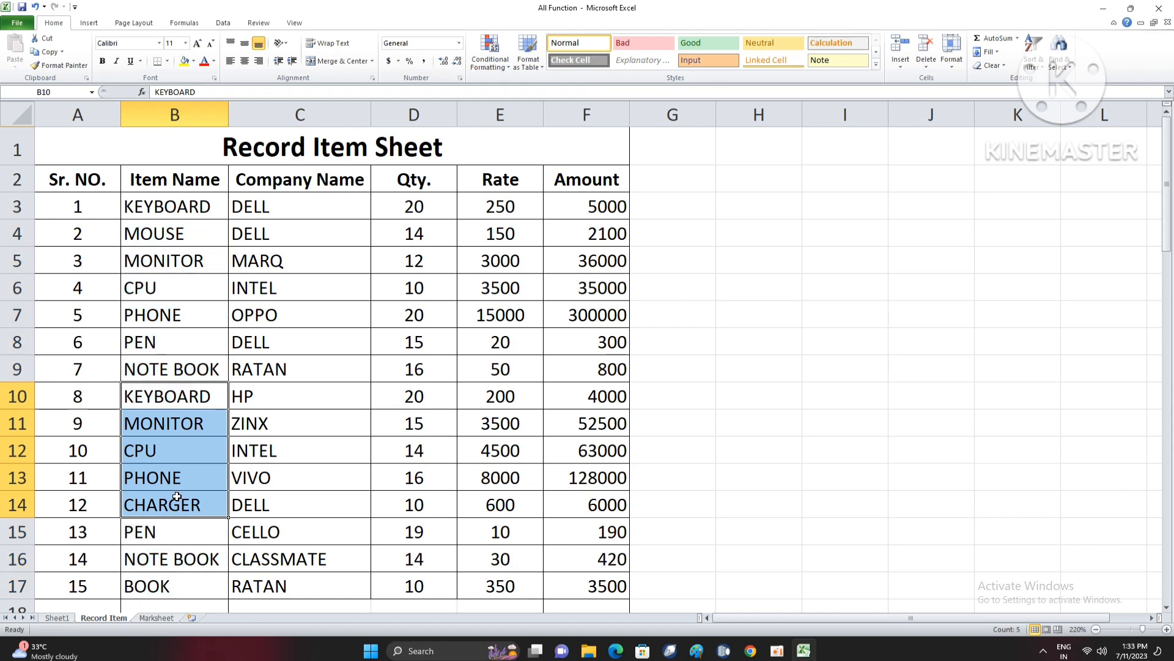
scroll(177, 496, "down", 7)
scroll(176, 496, "down", 2)
scroll(175, 496, "up", 9)
left_click(732, 261)
left_click(744, 210)
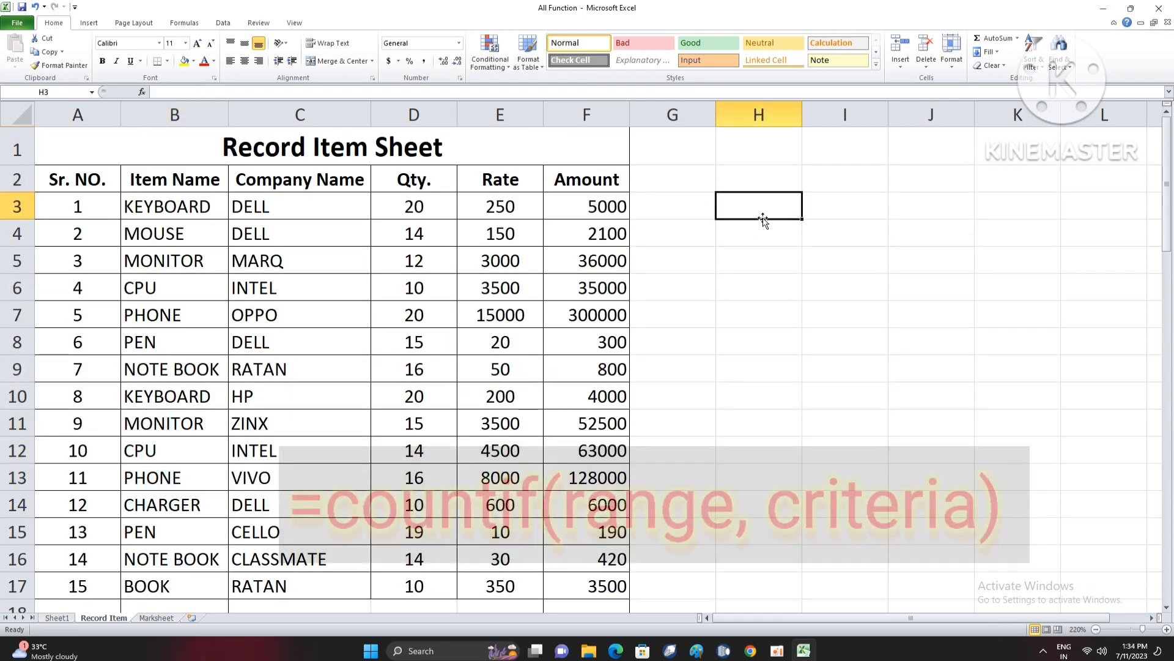
type("=")
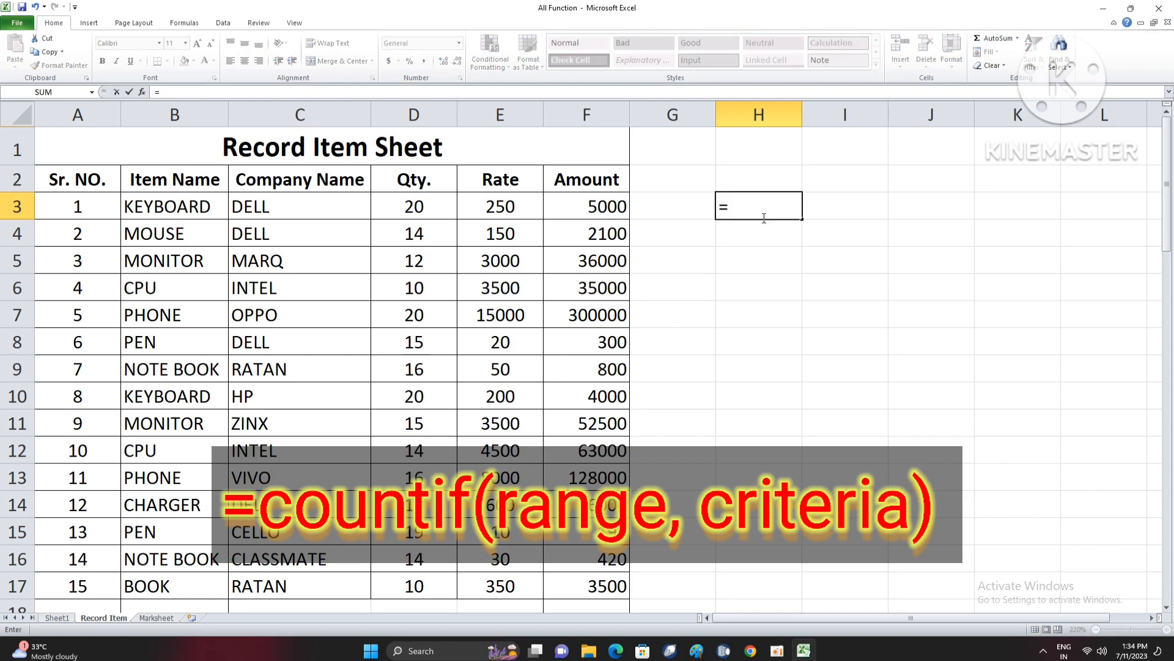
key("BackSpace")
- Try the formula =COUNTIF(B3:B17,"KEYBOARD") in cell H2 to count the keyboards among the item names
key("Up")
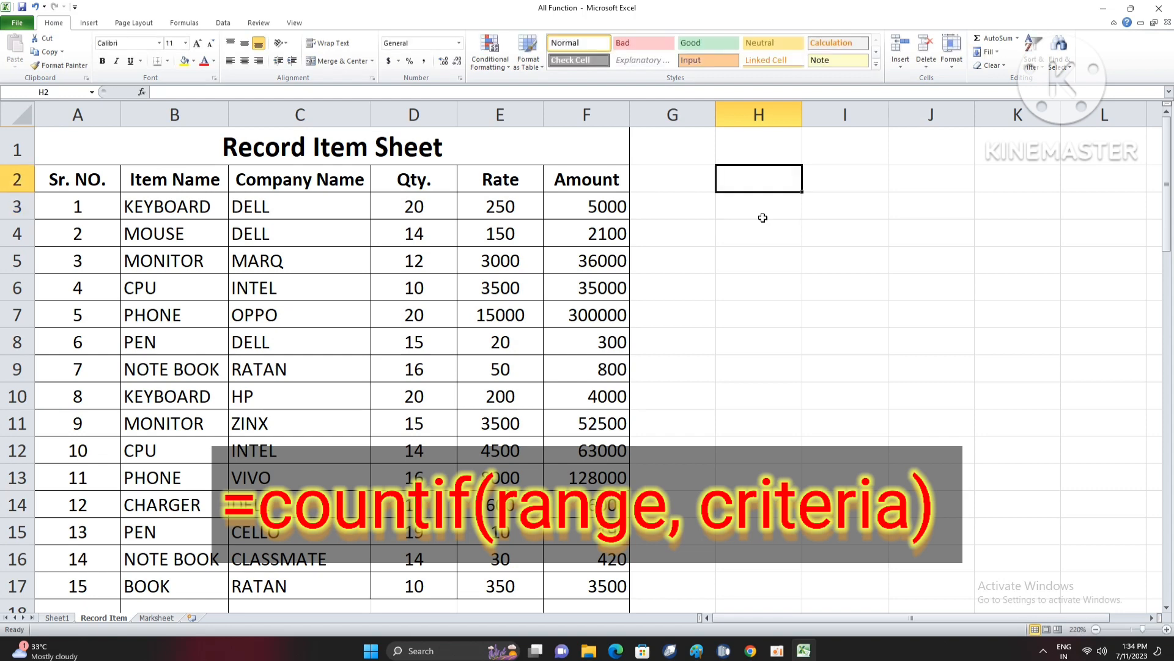
type("=")
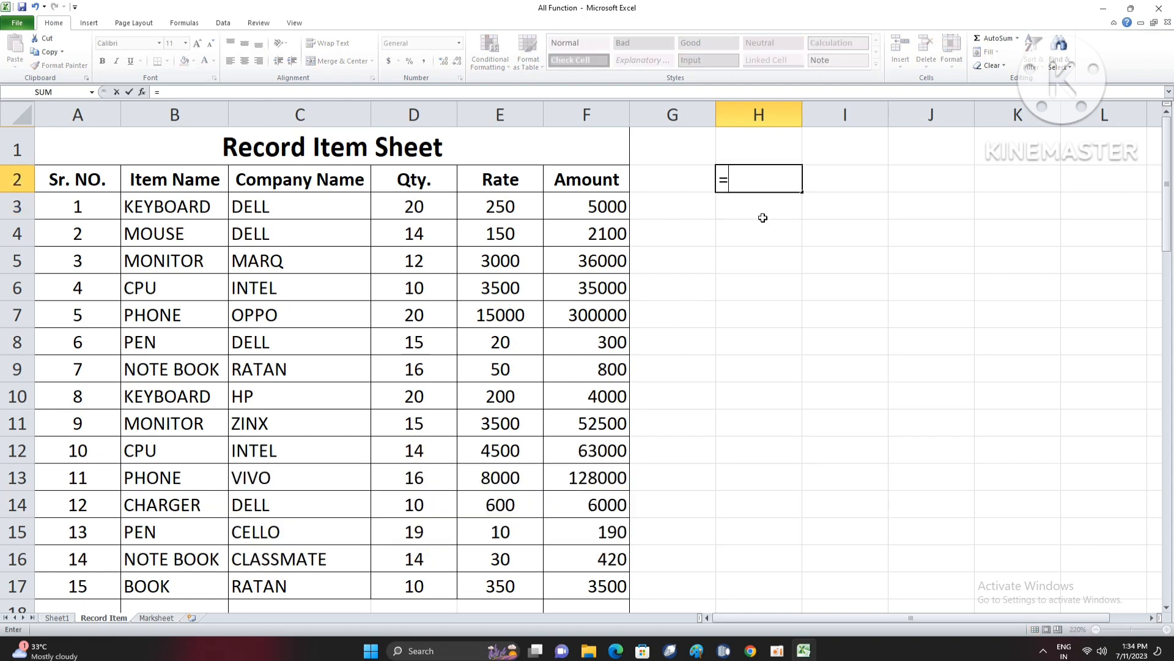
type("COUN")
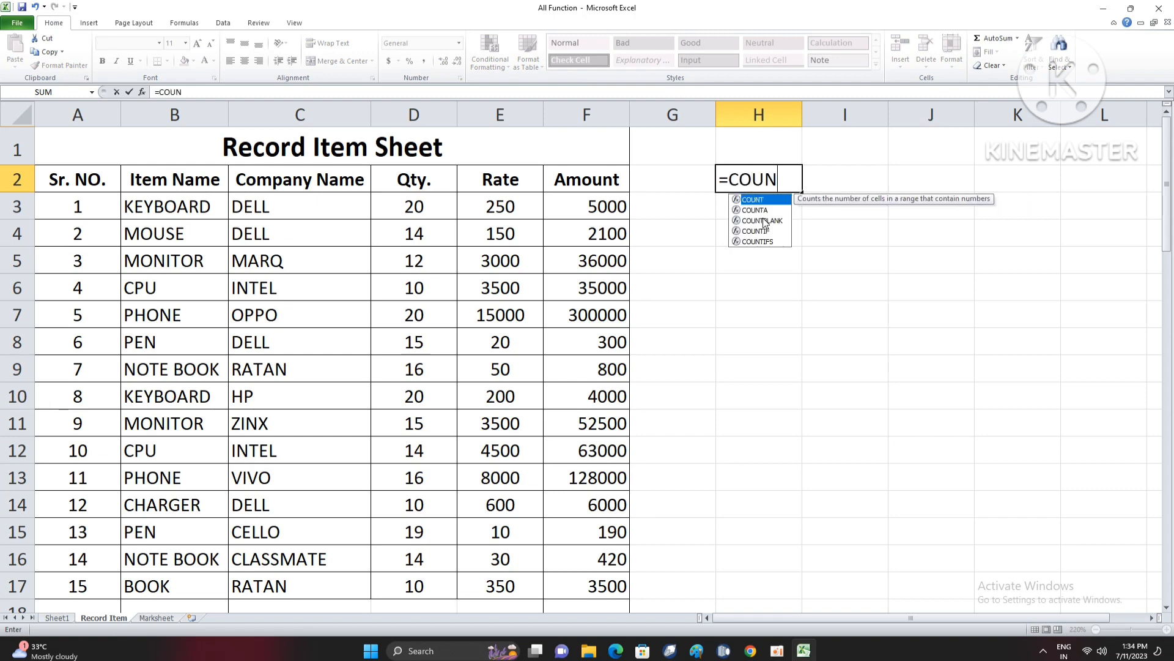
type("TIF(")
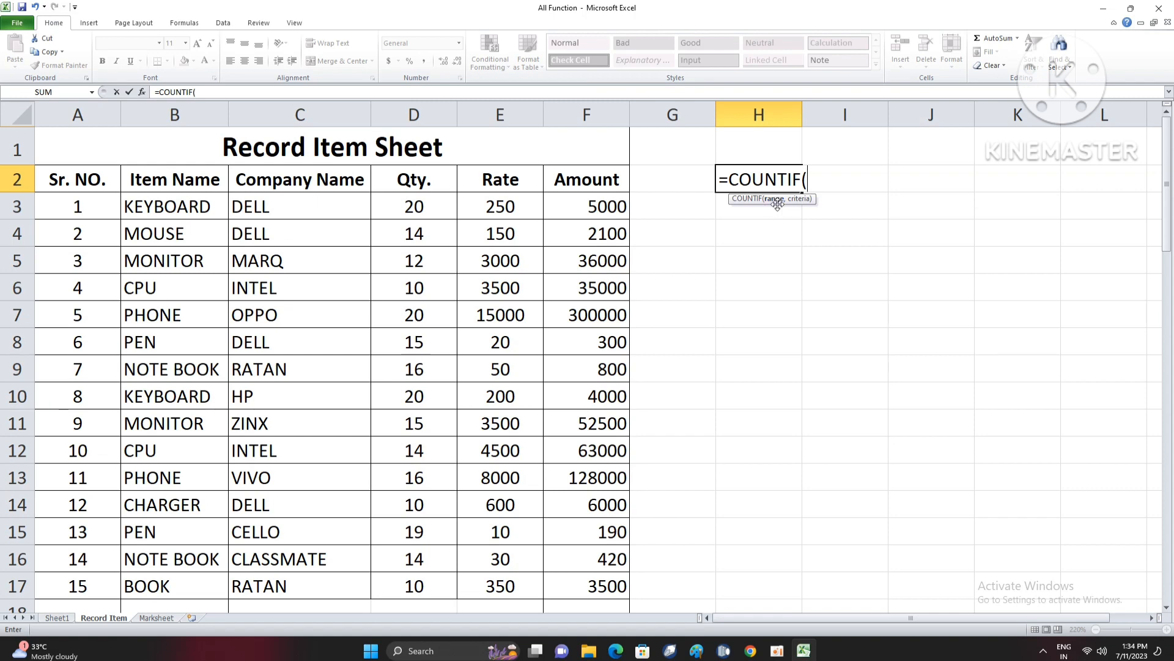
left_click_drag(170, 211, 179, 589)
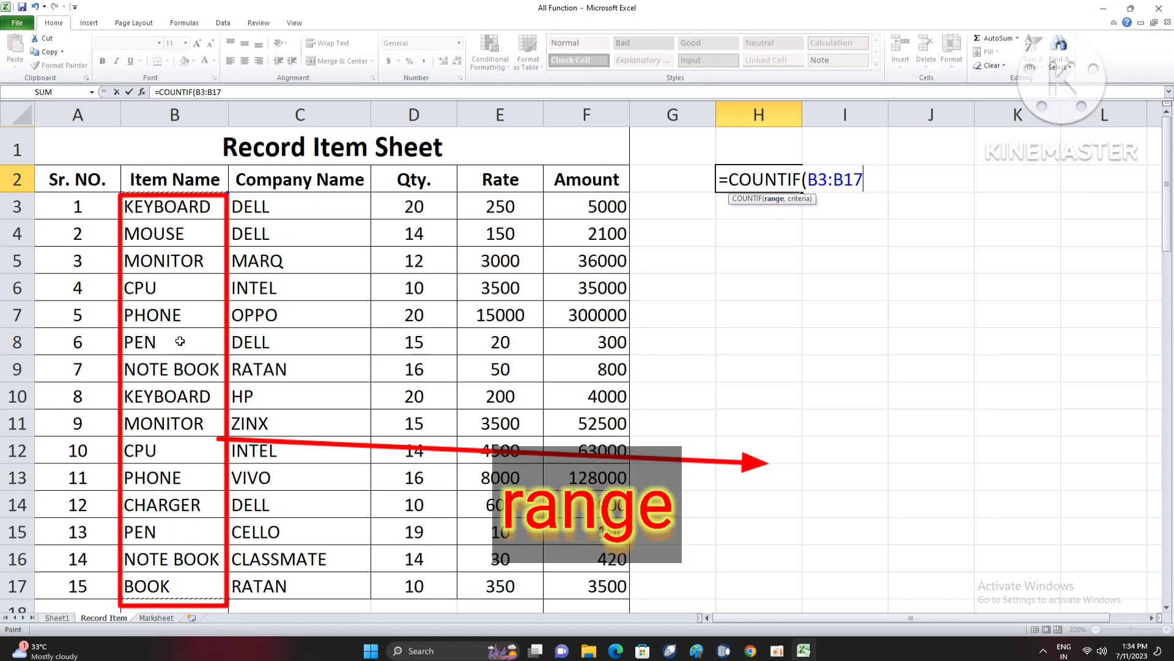
scroll(164, 625, "down", 3)
scroll(179, 550, "up", 3)
type(",")
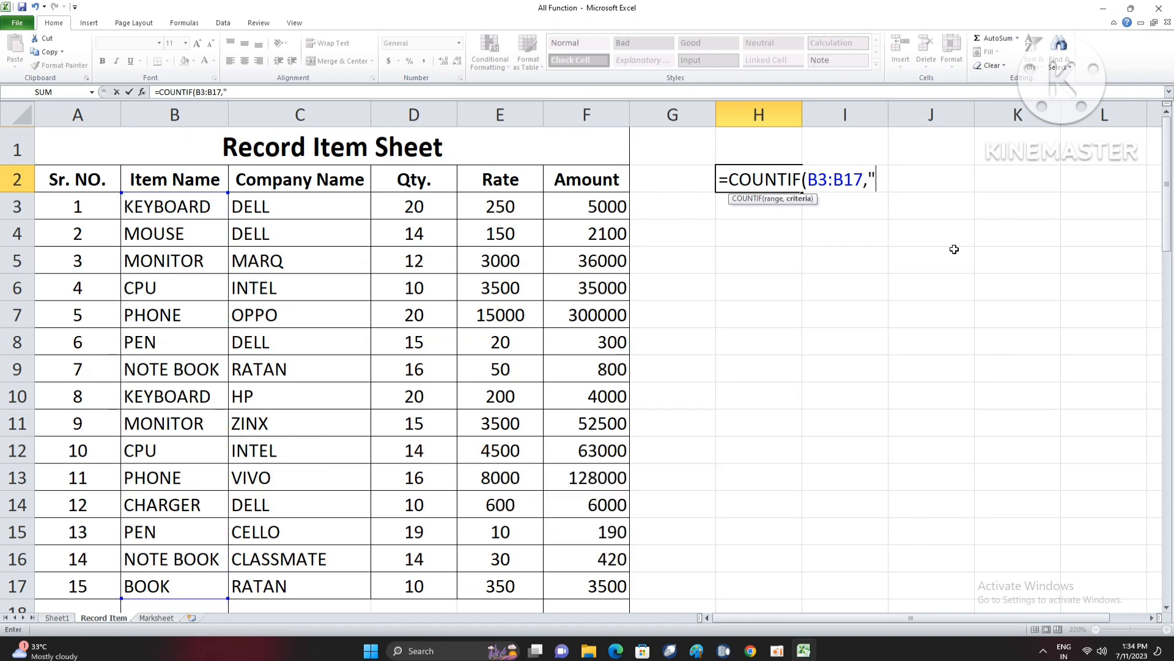
type("\"KEYBOARD\")")
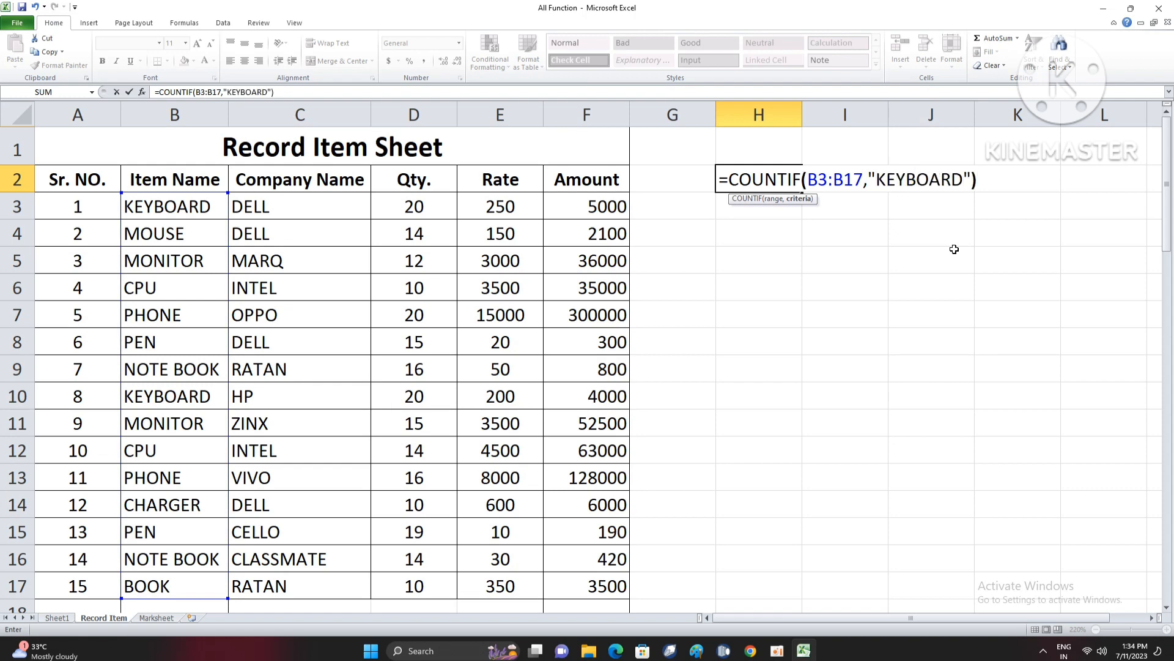
key("Return")
key("Up")
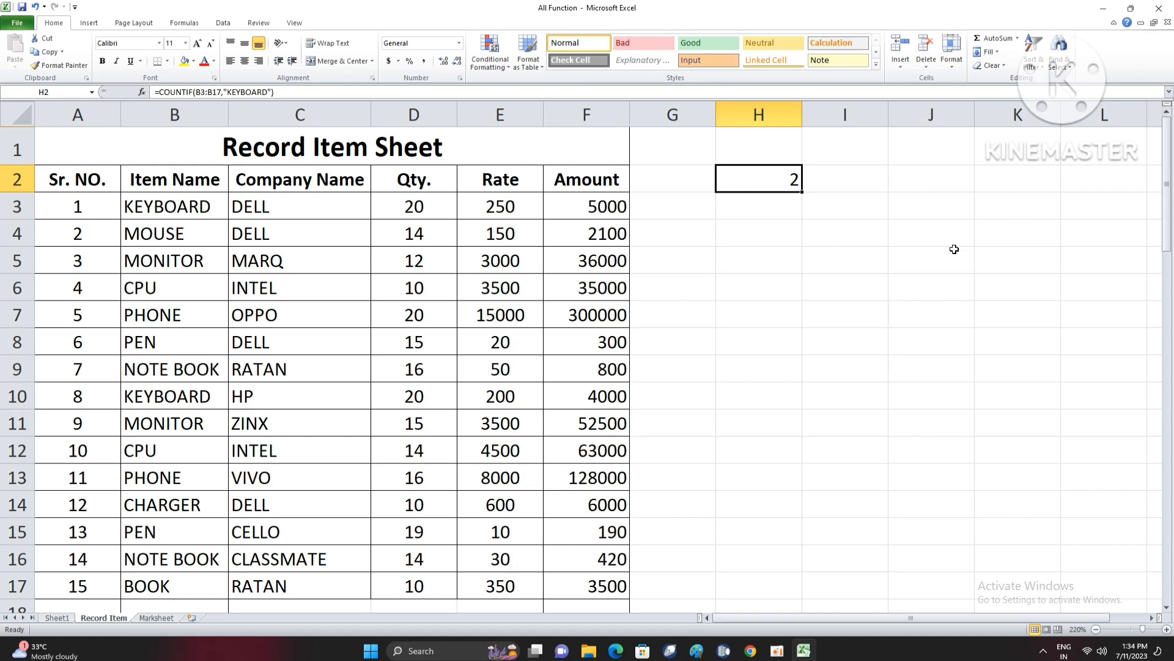
- Replace the criterion in cell H2's COUNTIF formula with "NOTEBOOK"
double_click(778, 185)
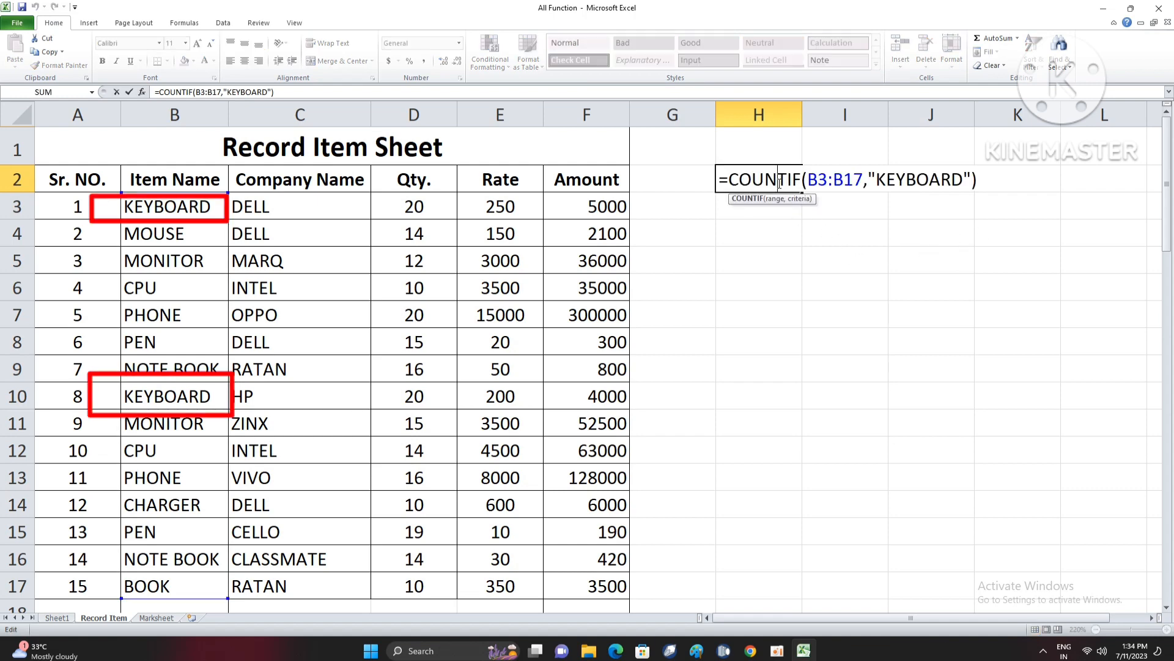
left_click_drag(966, 179, 878, 179)
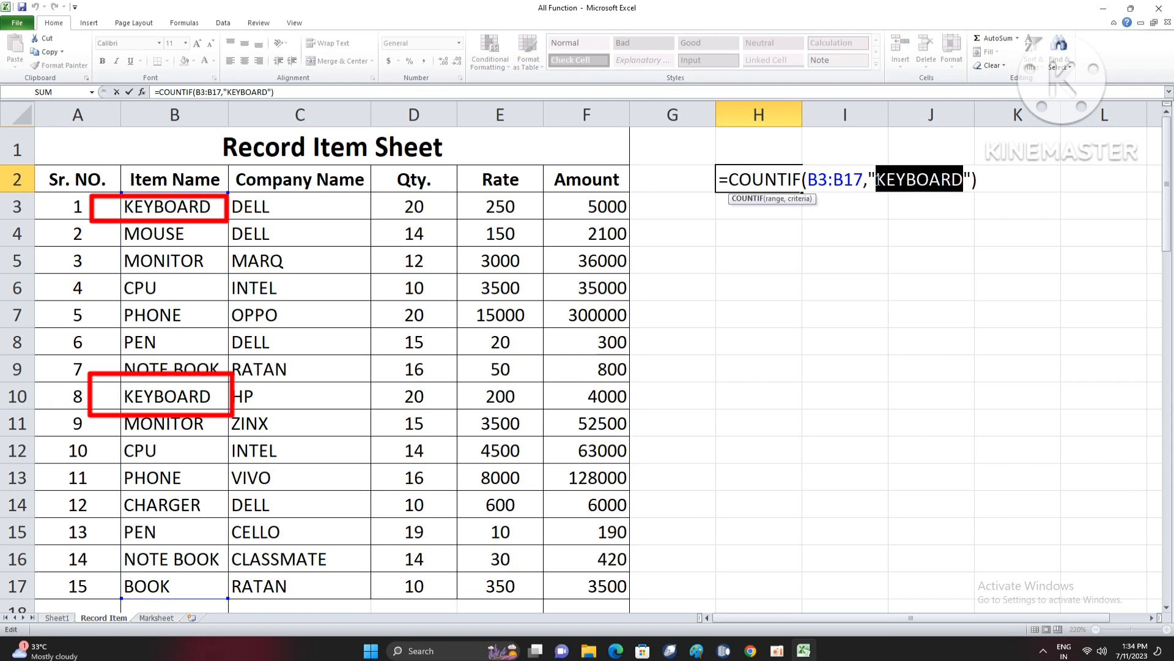
type("NOTEPA")
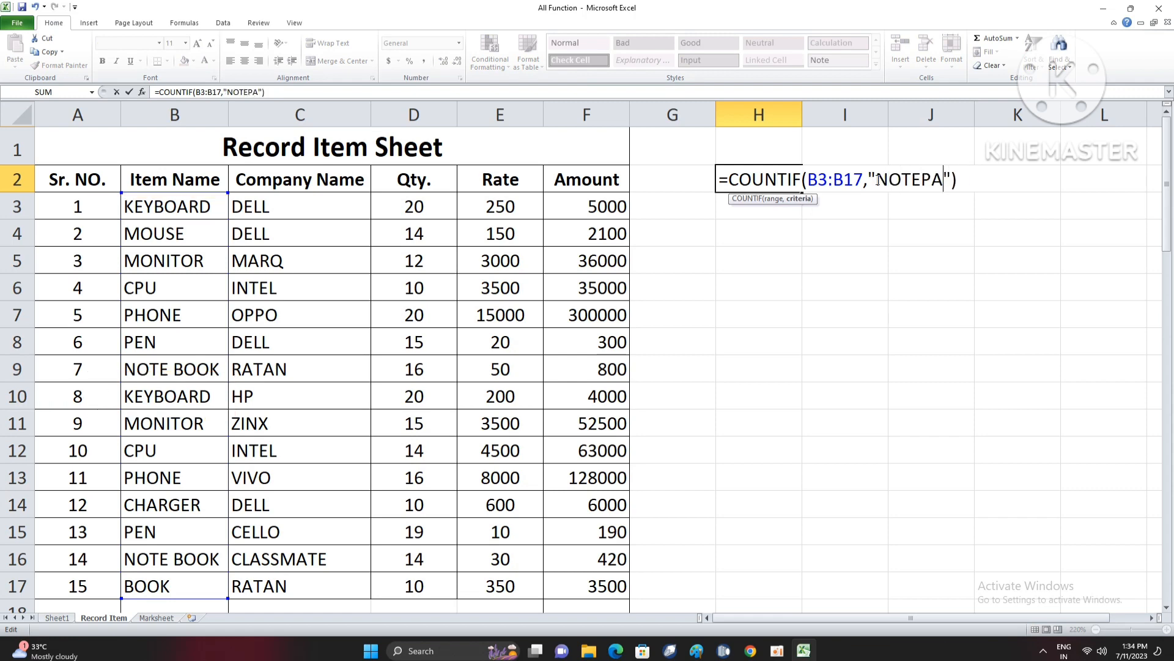
key("BackSpace")
key("BackSpace")
type("BOOK")
key("Return")
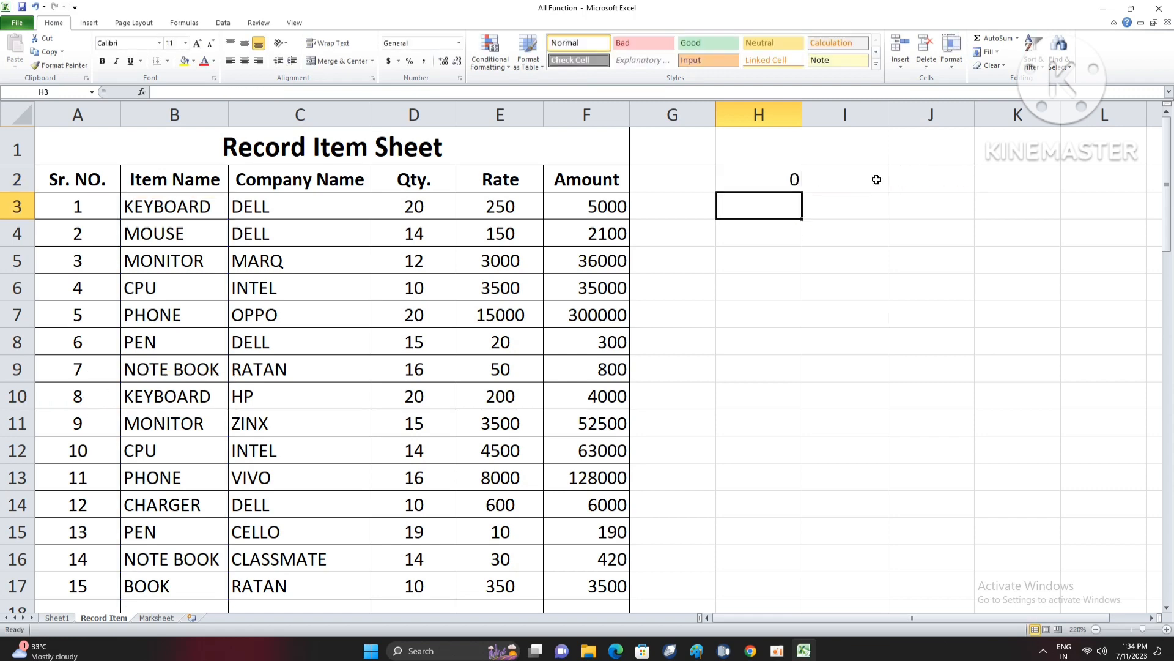
key("Up")
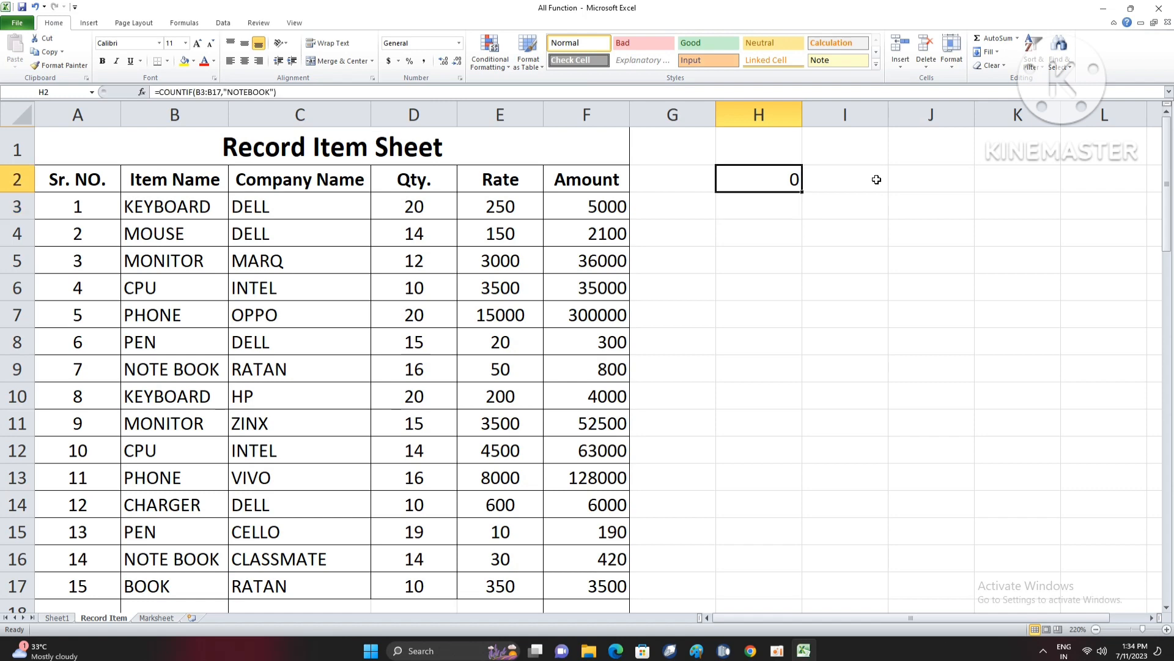
- Compare the spelling in cell B9 and correct the criterion in cell H2's COUNTIF formula to "NOTE BOOK"
left_click(182, 371)
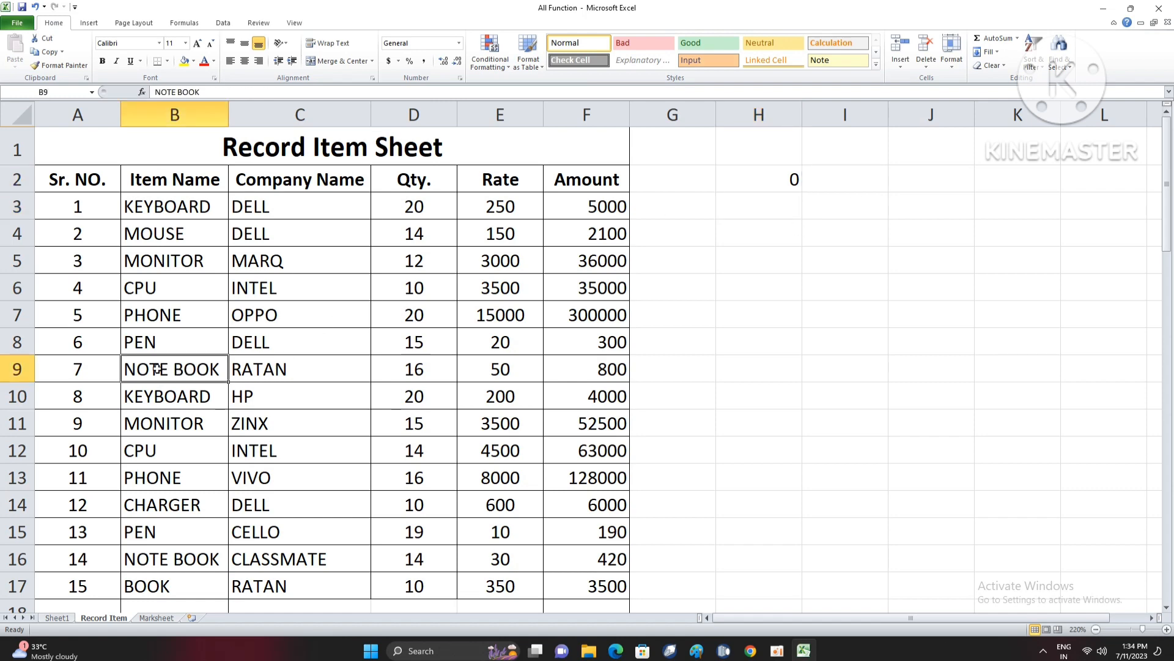
double_click(747, 189)
left_click(926, 180)
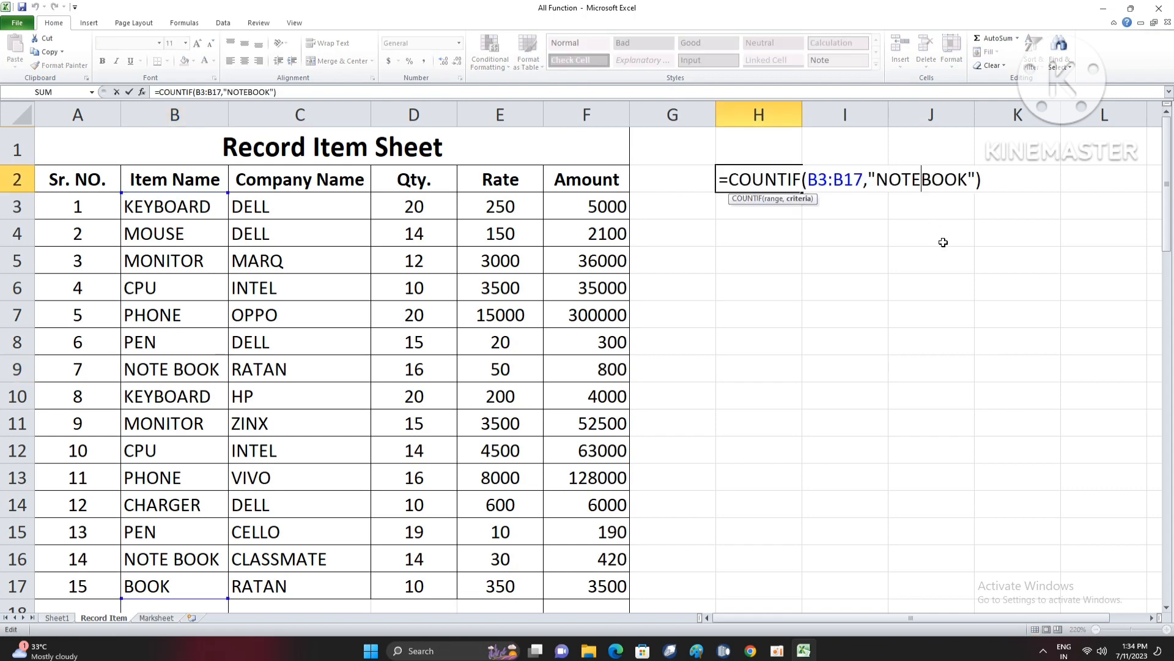
key("Return")
left_click(777, 176)
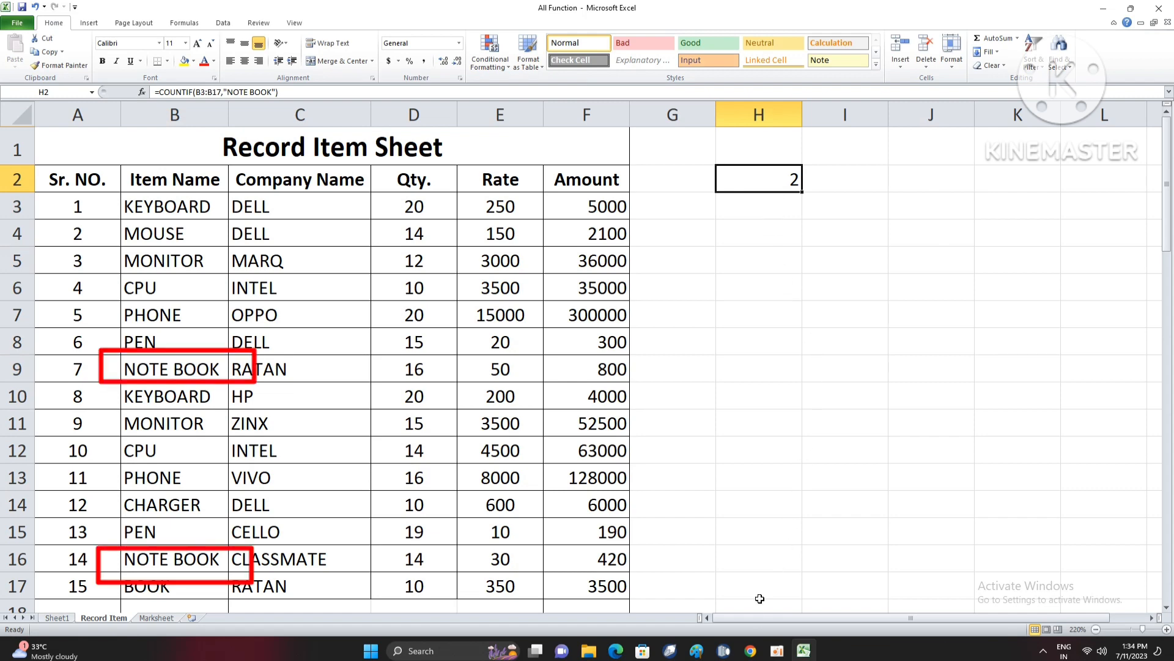
left_click(775, 652)
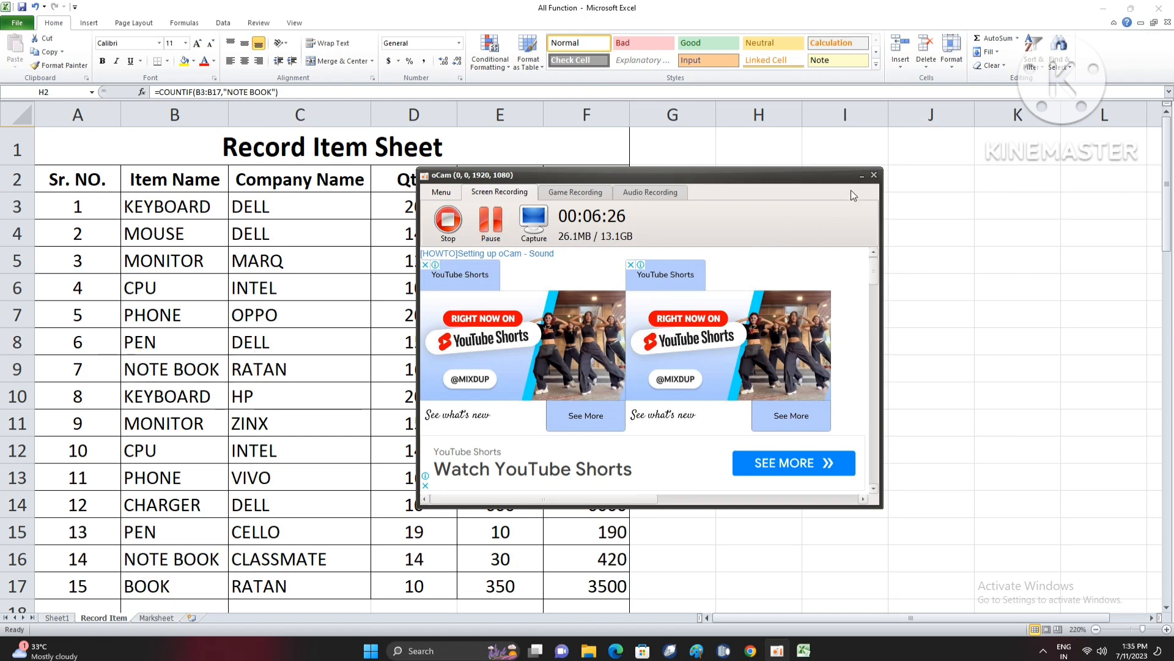
left_click(862, 175)
left_click(707, 255)
left_click(798, 196)
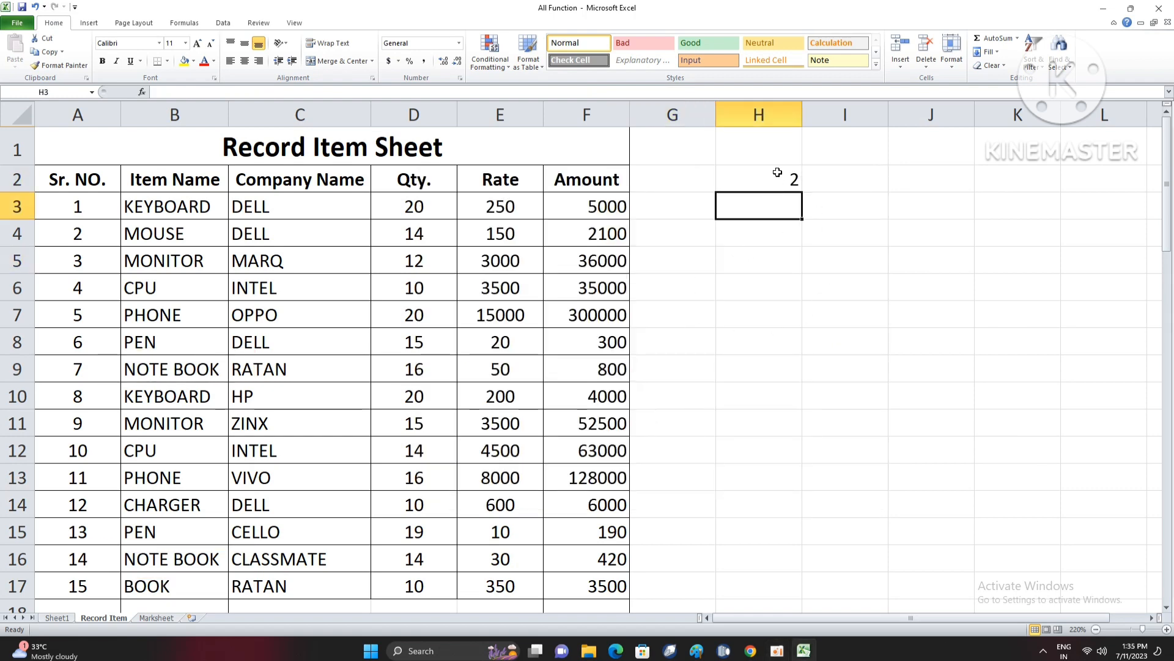
- Clear the whole COUNTIF formula from cell H2
key("Up")
double_click(777, 180)
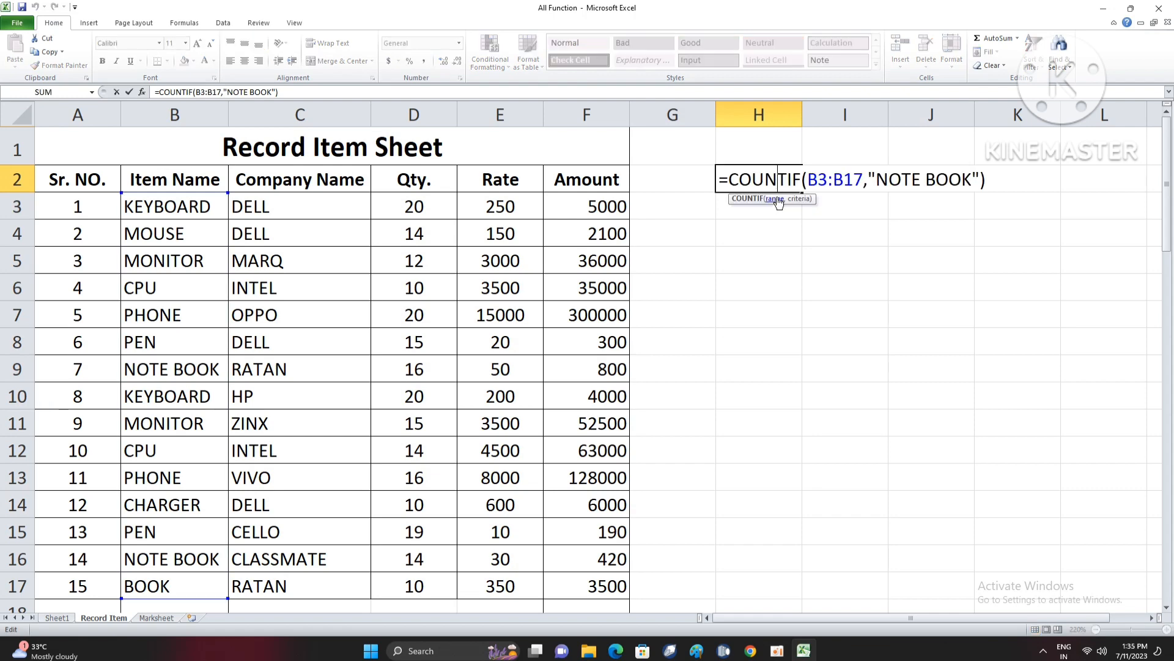
left_click(763, 188)
left_click_drag(719, 178, 998, 189)
key("BackSpace")
left_click(775, 253)
left_click(750, 223)
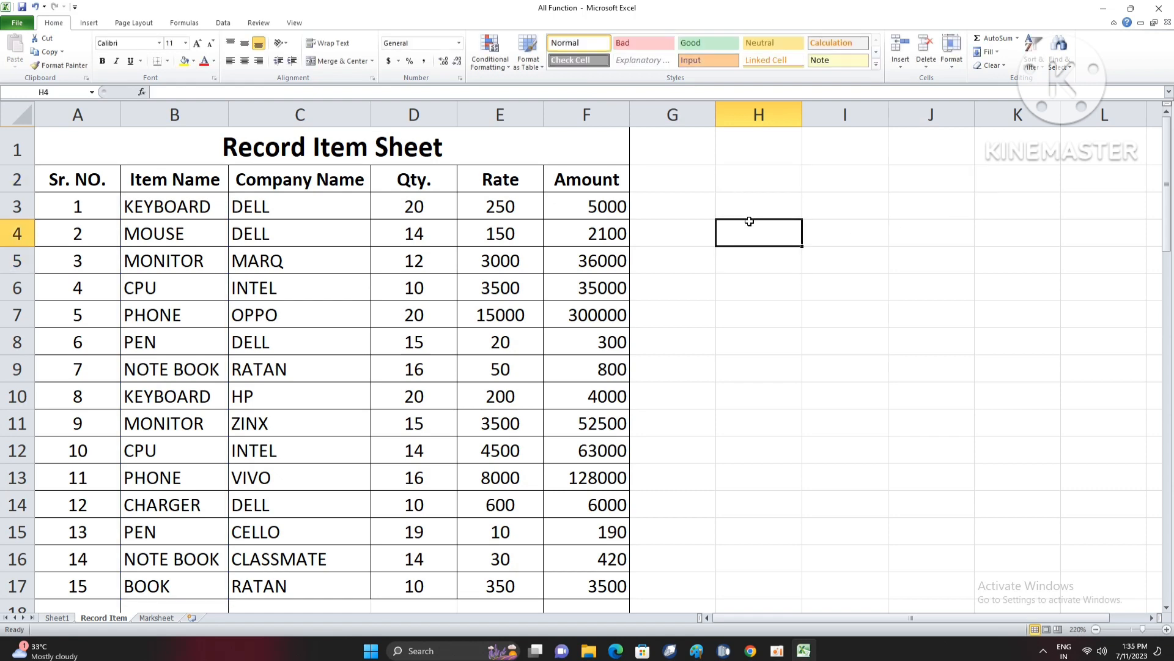
- Enter the formula =COUNTIF(B3:B17,H2) in cell H3, using the blank cell H2 as the criterion
left_click(781, 207)
type("=")
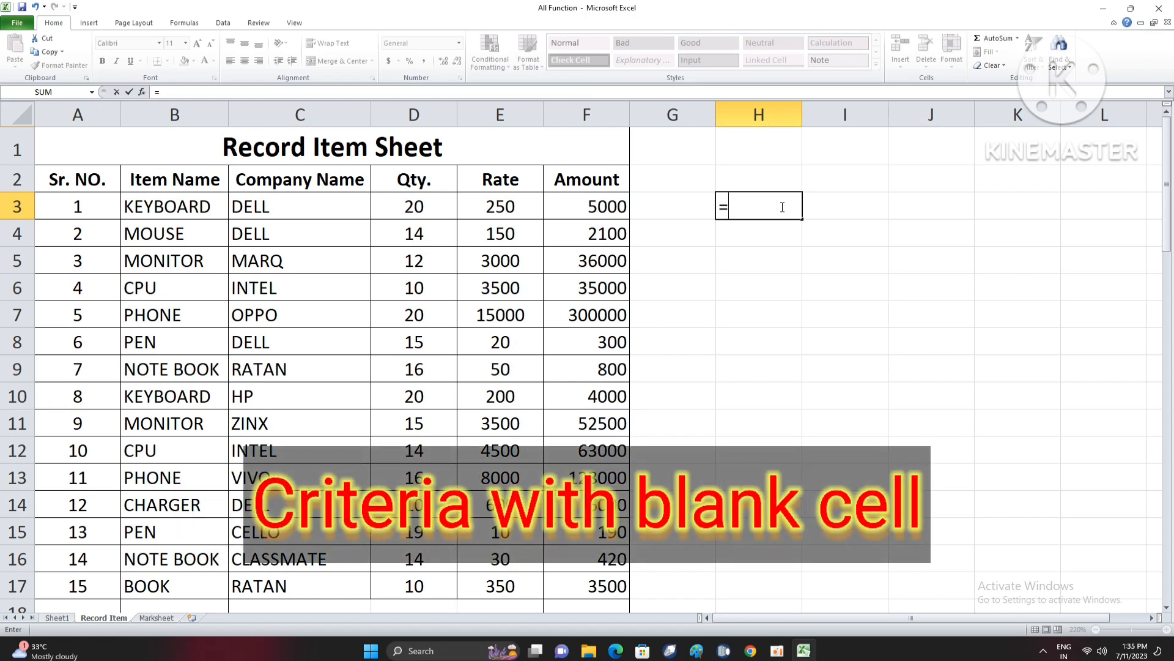
type("COUNTIF(")
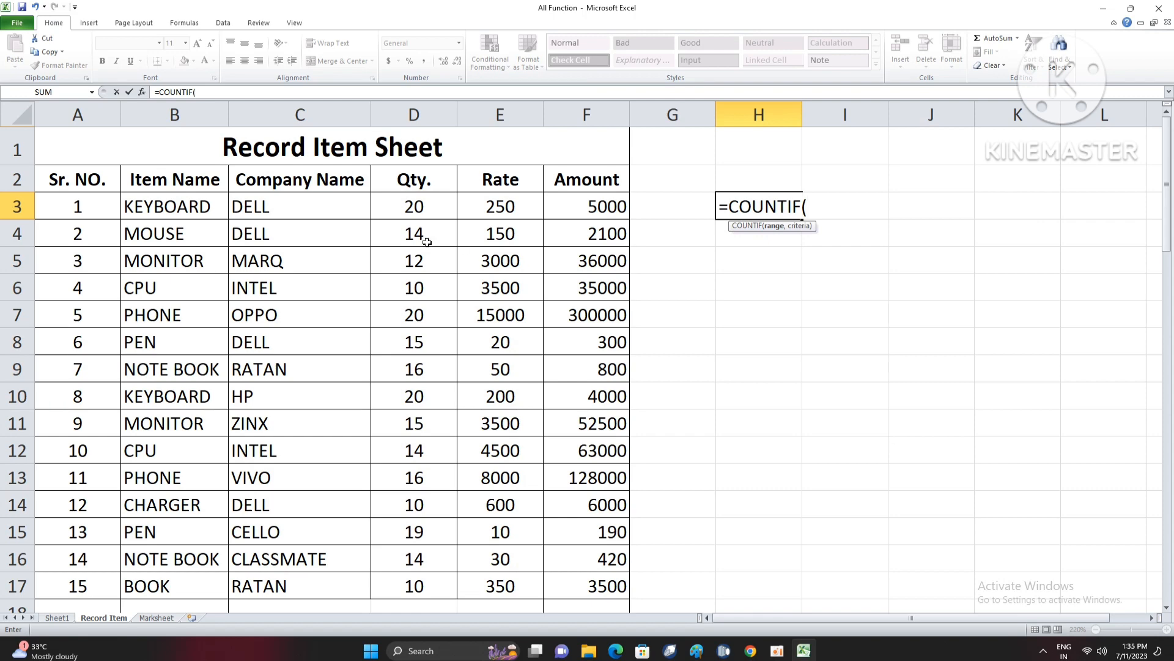
left_click_drag(188, 212, 228, 498)
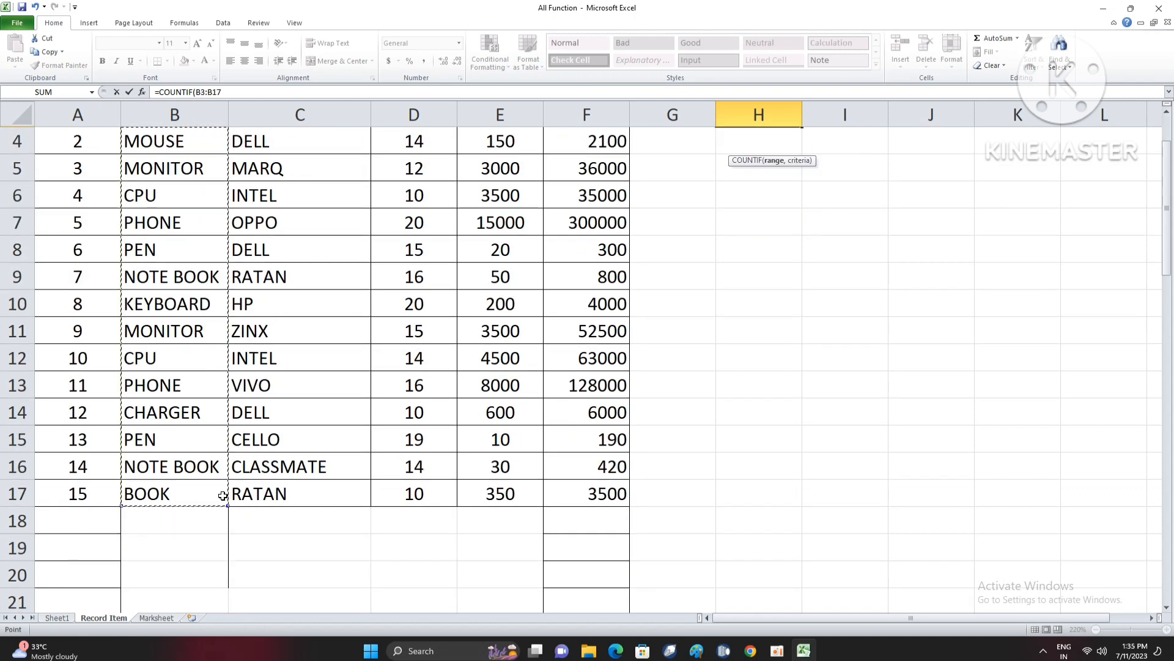
type(",")
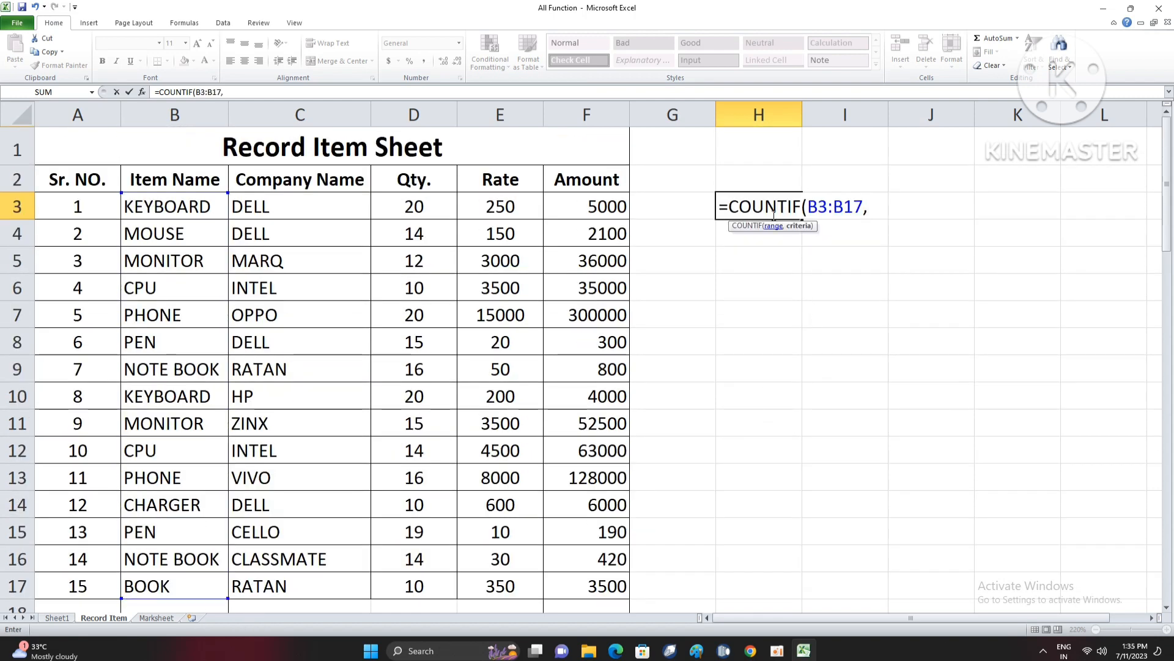
left_click(770, 178)
key("Return")
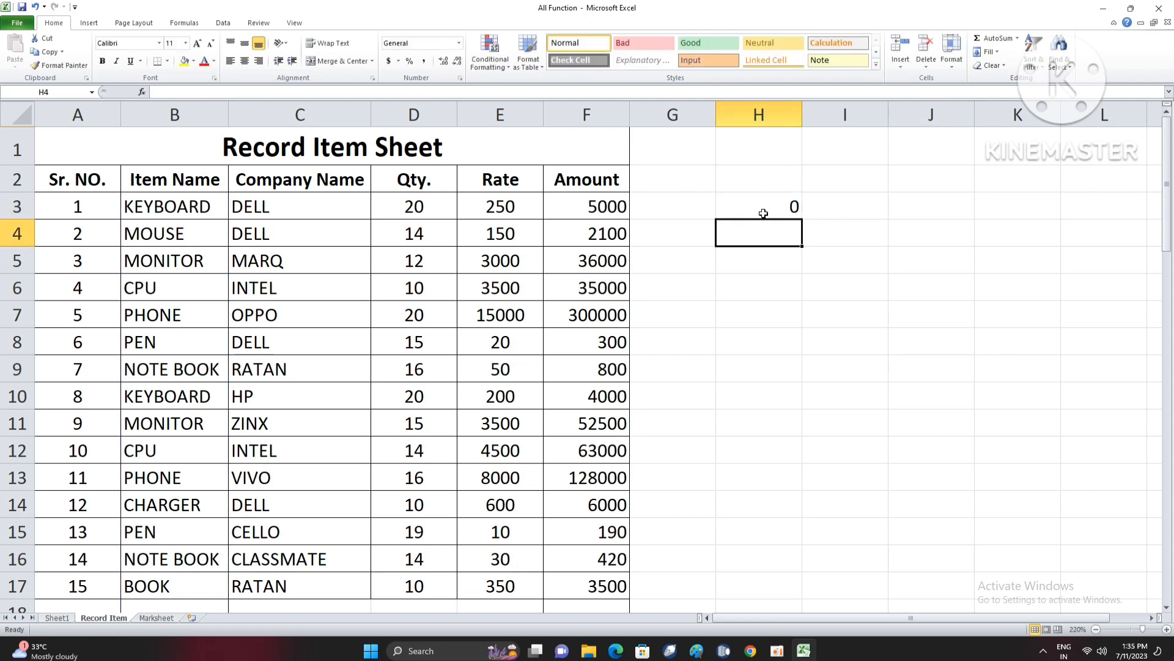
left_click(763, 211)
- Enter MONITOR in cell H2 as the item to count, and make the cell bold and centred
left_click(774, 179)
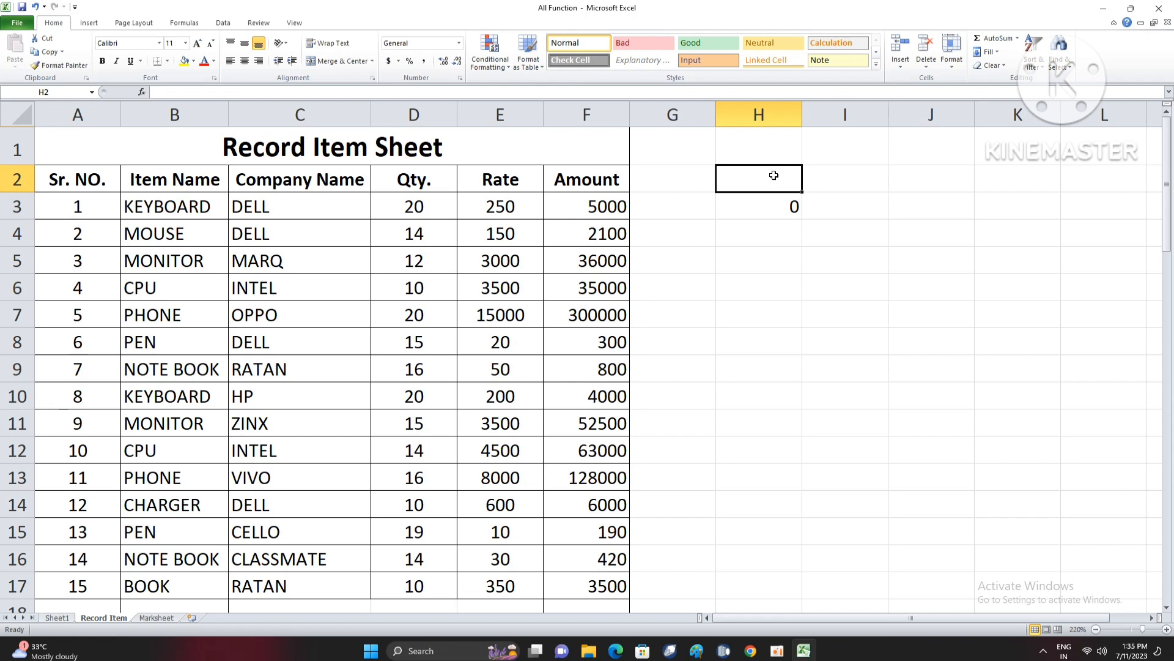
type("MONITOR")
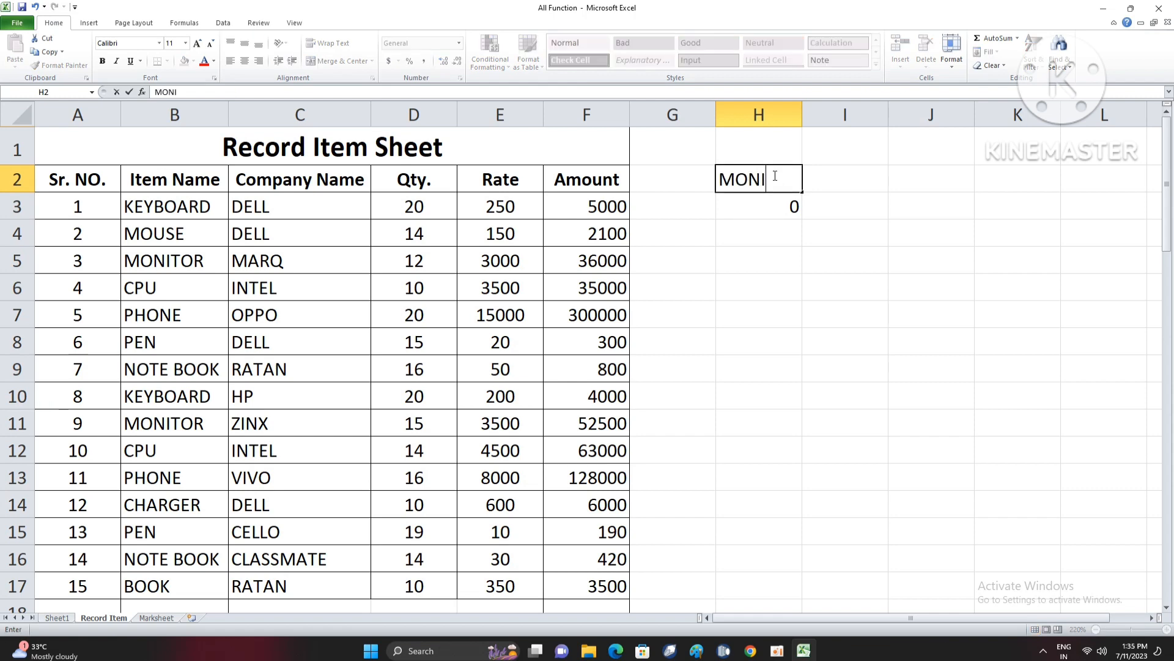
key("Return")
left_click(774, 177)
key("ctrl+b")
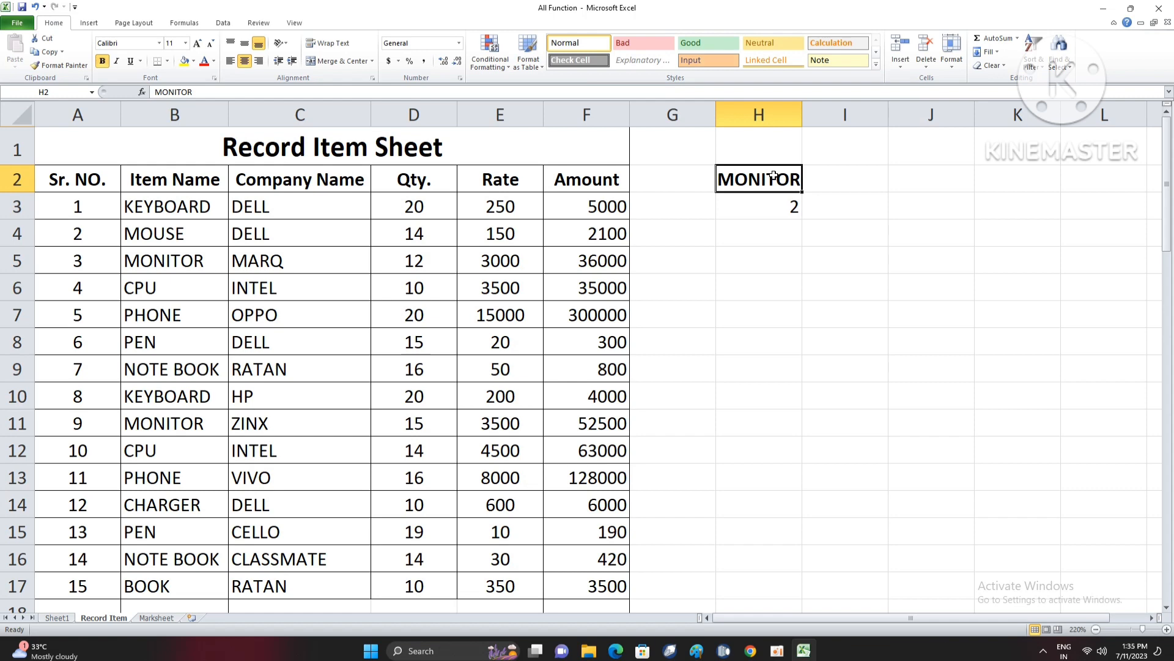
- Try PHONE and NOTE BOOK in turn as the item to count in cell H2
type("PHONE")
key("Return")
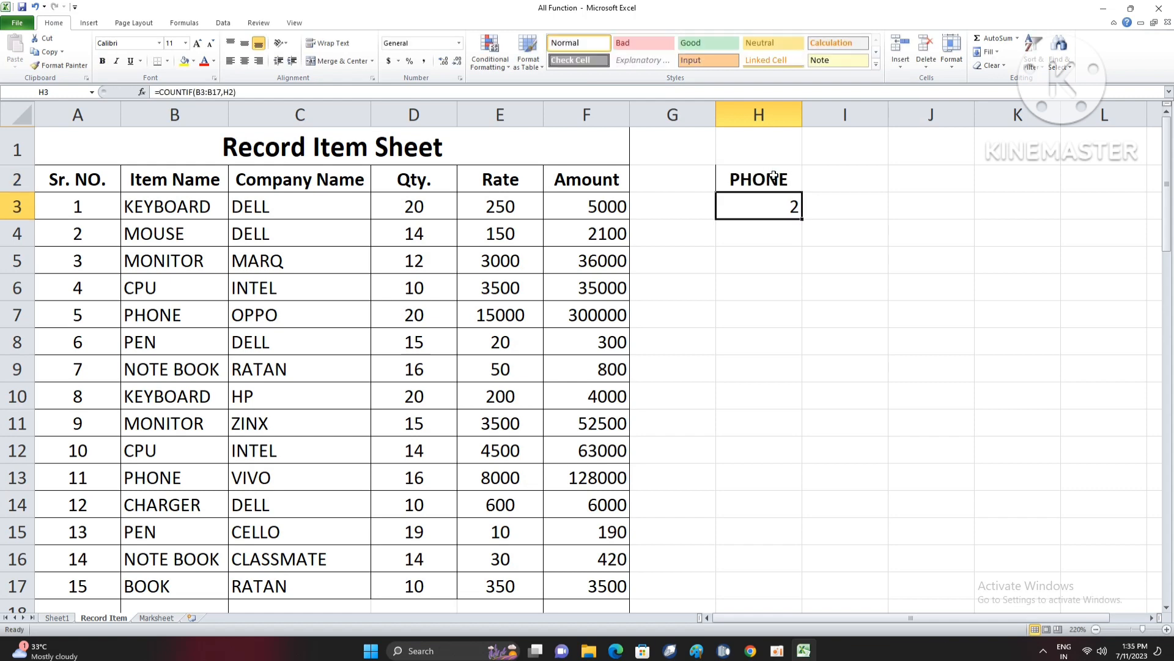
left_click(774, 177)
type("NOTE")
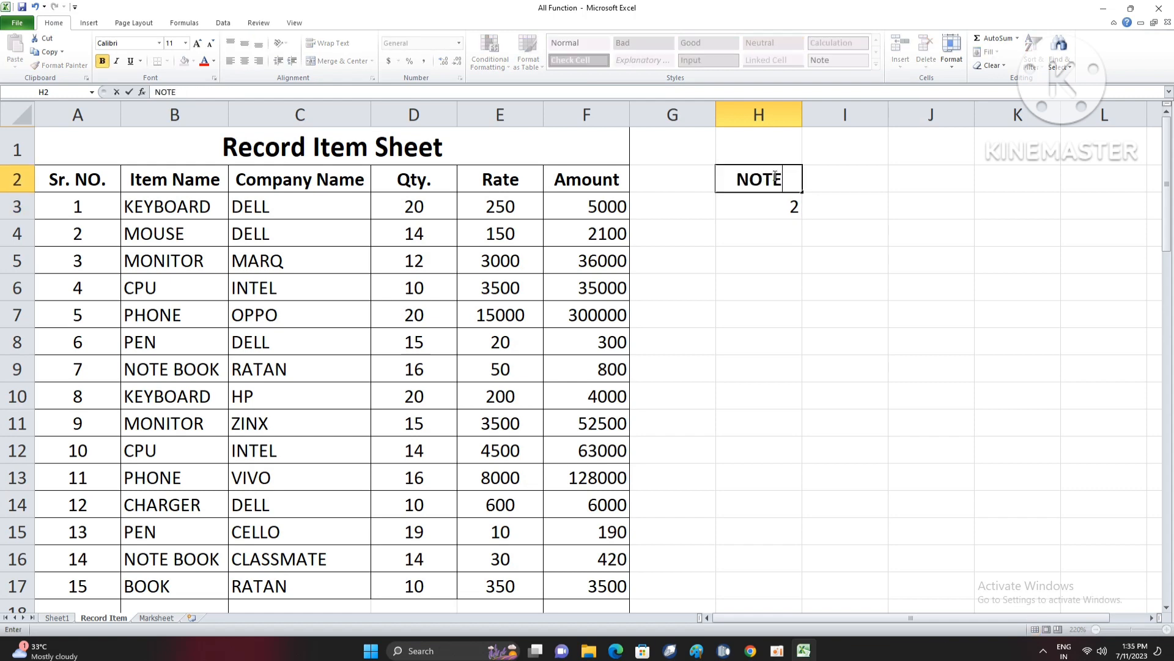
type(" BOOK")
key("Return")
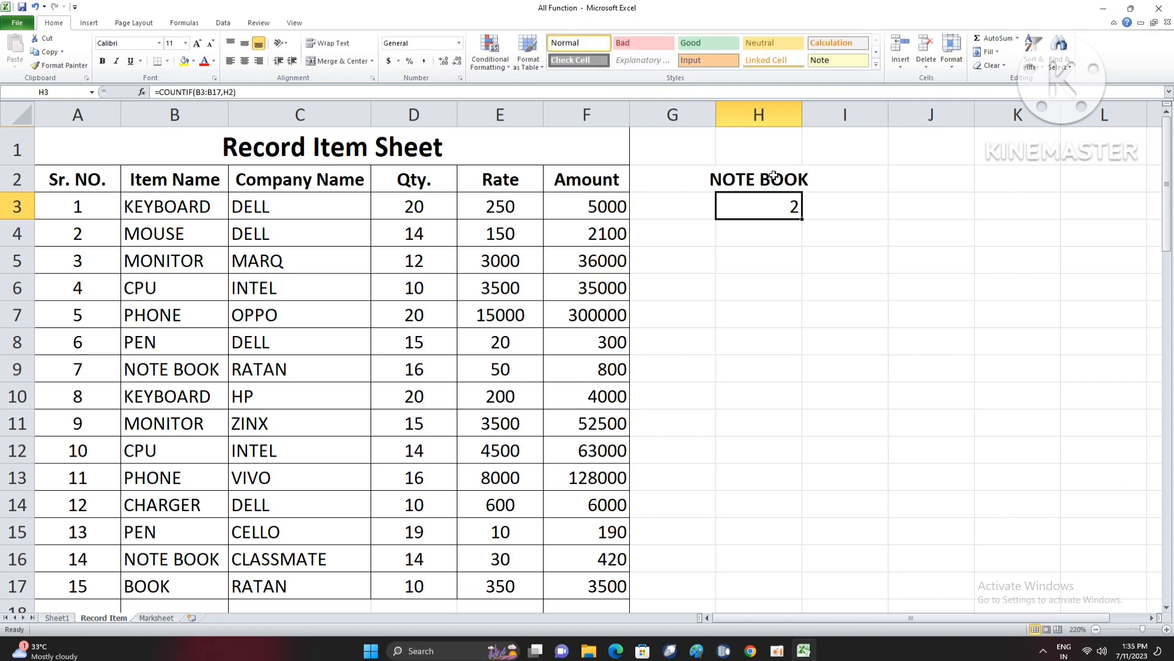
- Set the item to count in cell H2 to PEN
left_click(774, 177)
type("PEN")
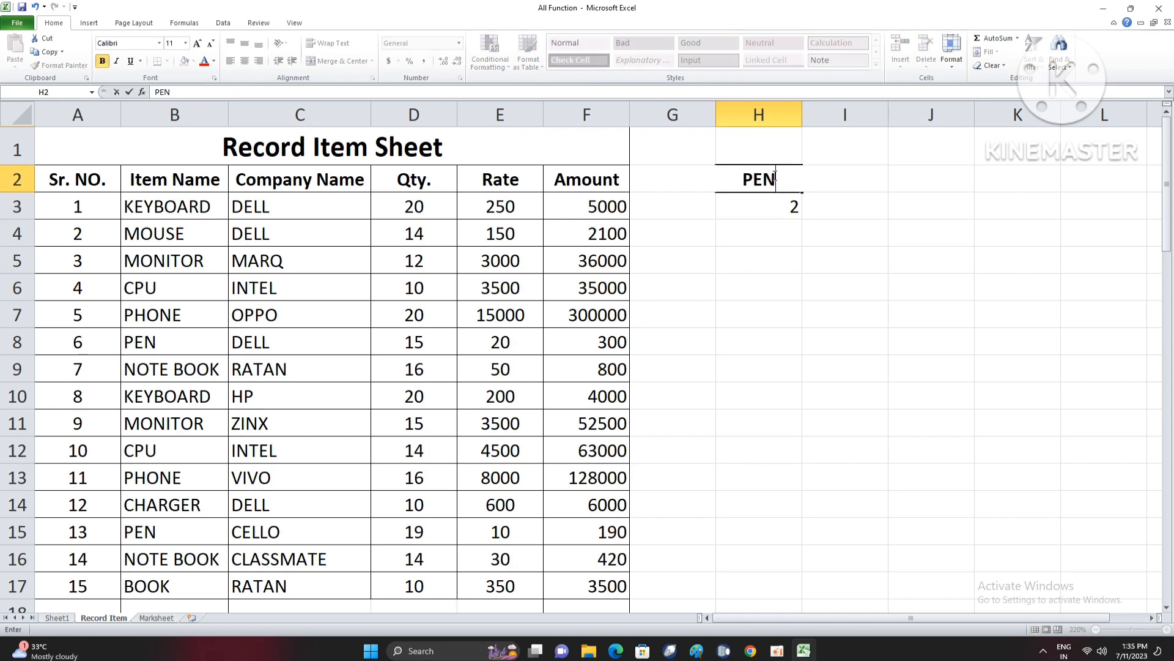
key("Return")
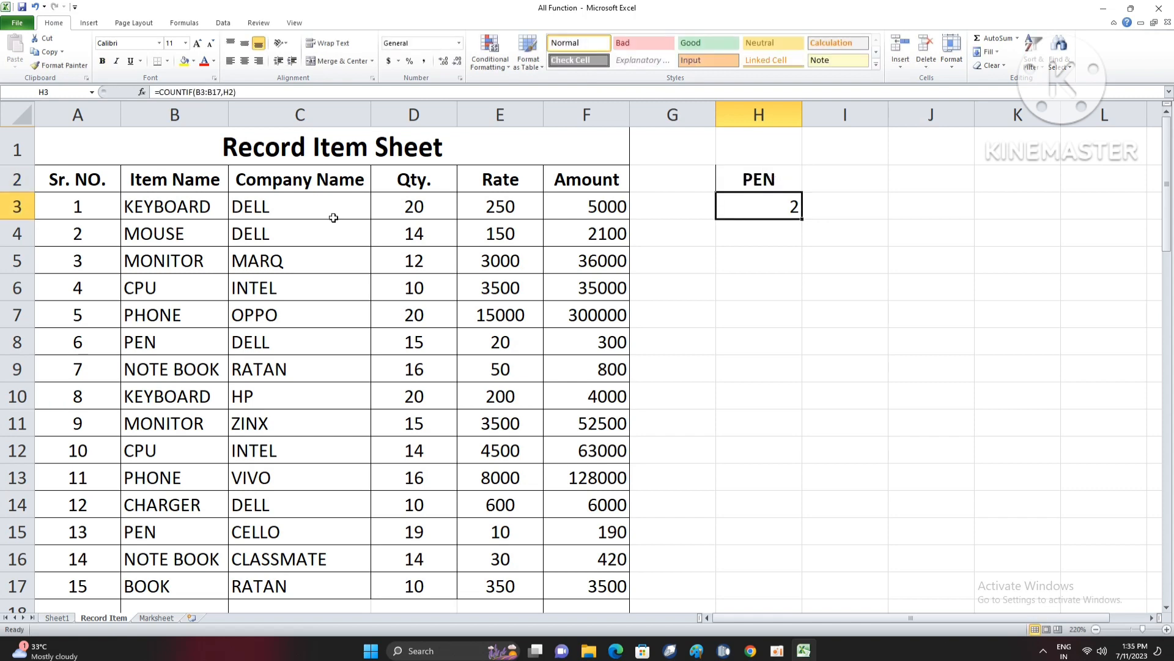
- Replace the item name in cell B10 with PEN and check the COUNTIF formula in cell H3
left_click_drag(202, 206, 199, 576)
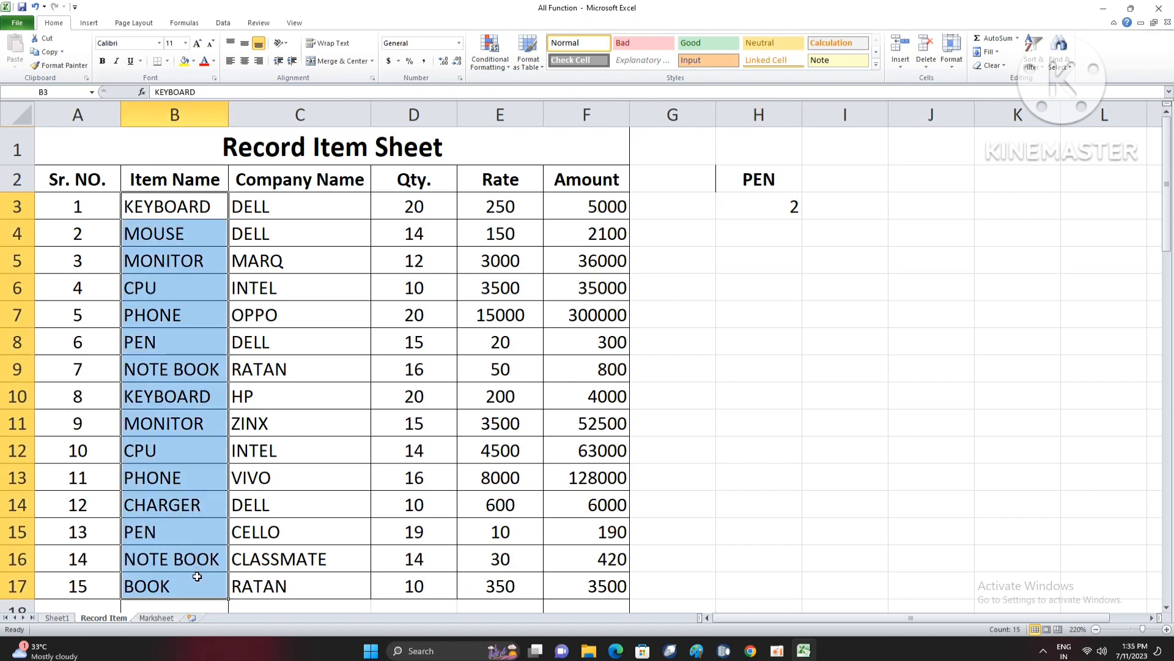
scroll(211, 579, "down", 1)
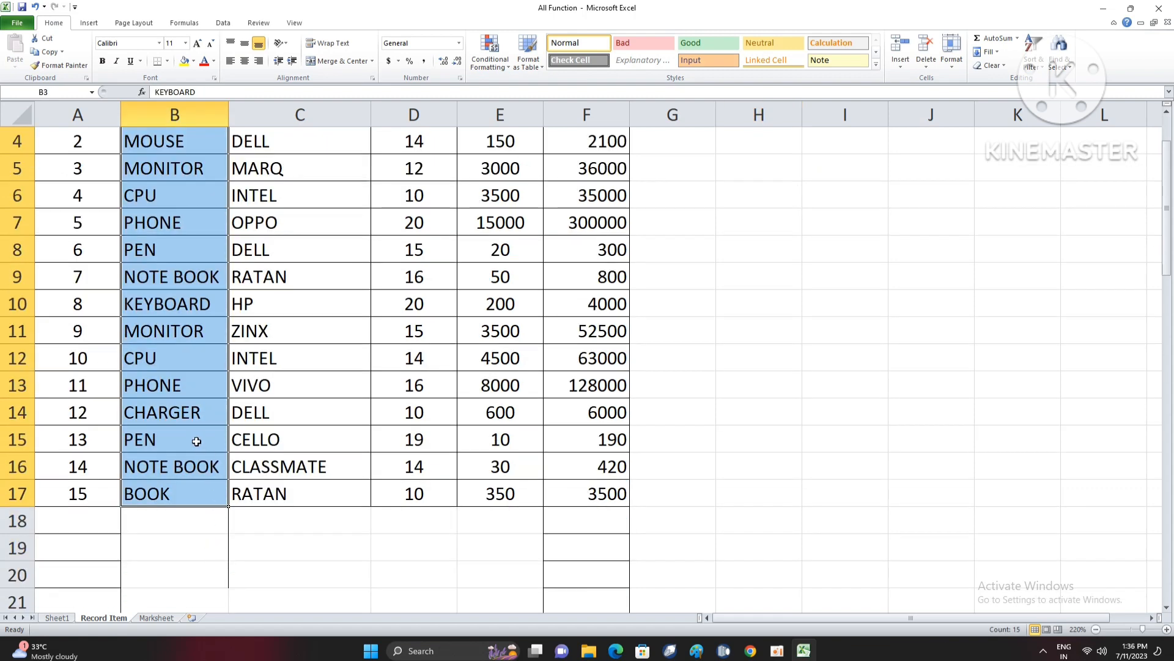
left_click(189, 420)
scroll(189, 421, "up", 1)
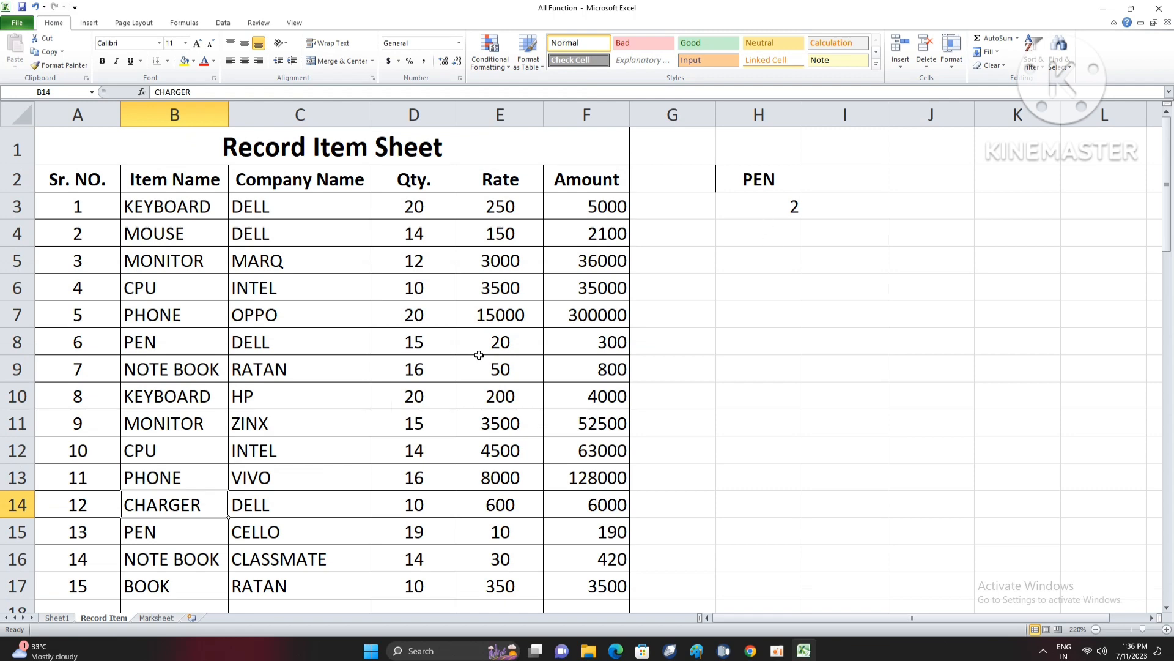
left_click(169, 404)
type("PEN")
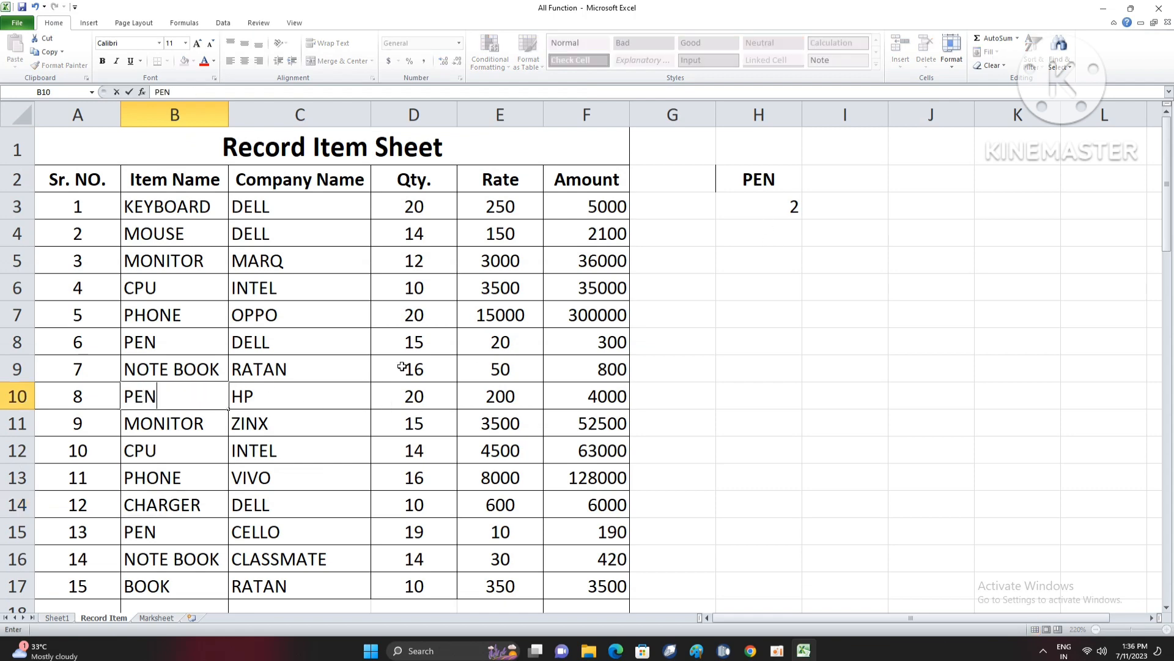
key("Return")
scroll(842, 248, "down", 1)
scroll(842, 248, "up", 1)
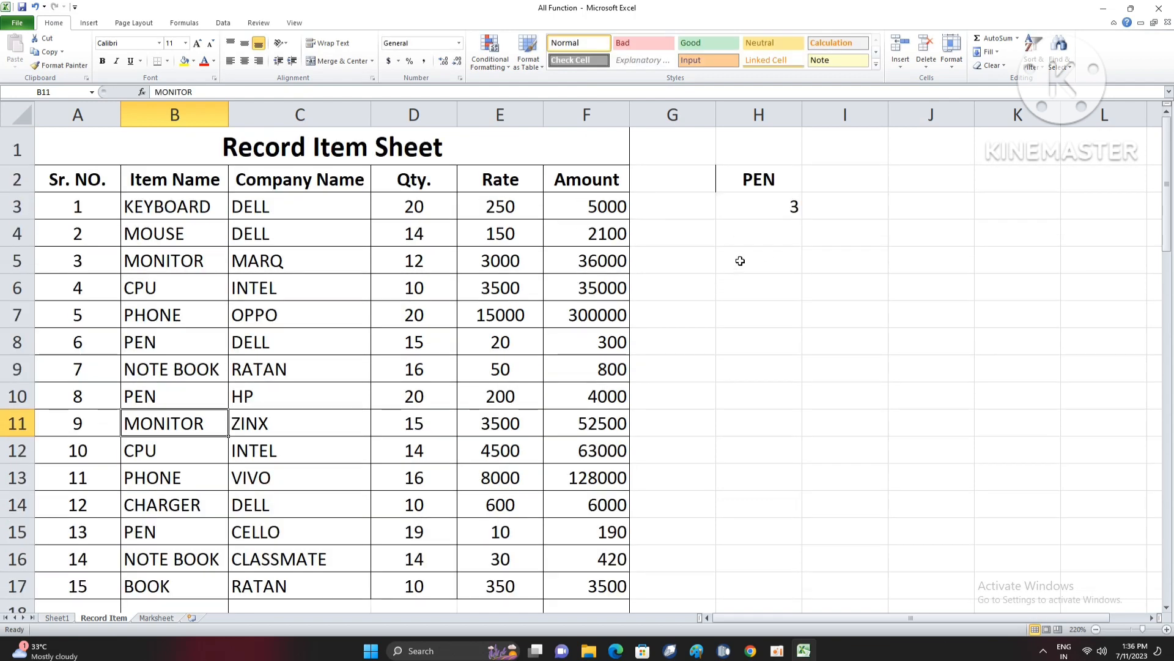
left_click(769, 211)
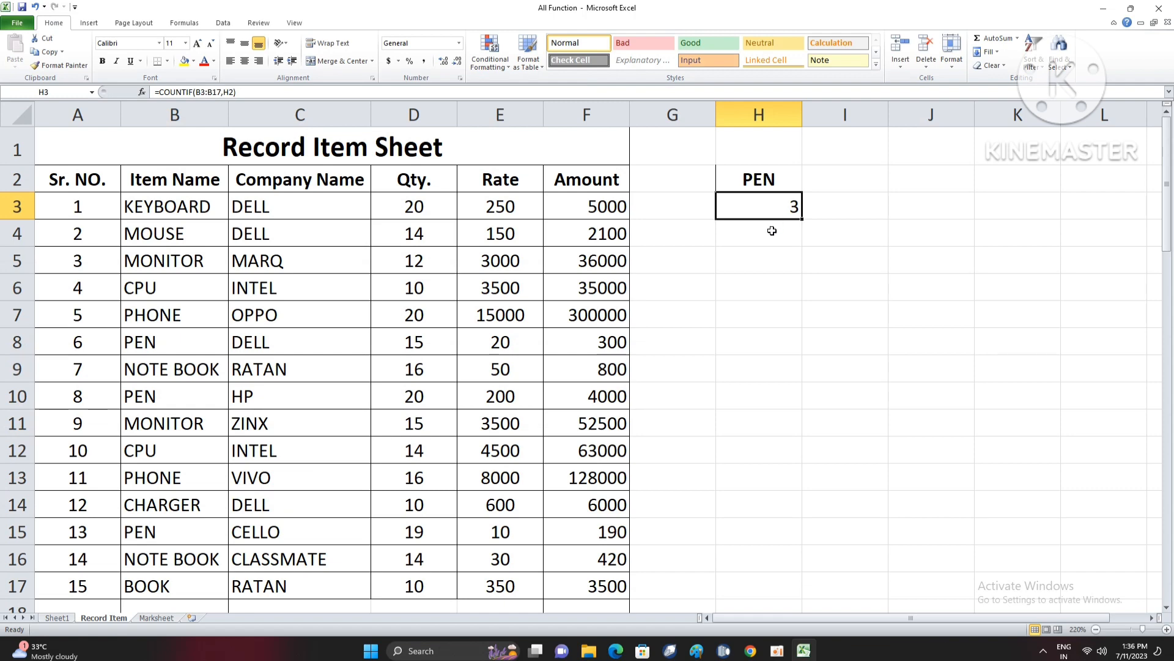
- Enter the formula =COUNTIF(D3:D17,">15") in cell H4 to count the quantities greater than 15
left_click(772, 231)
type("=")
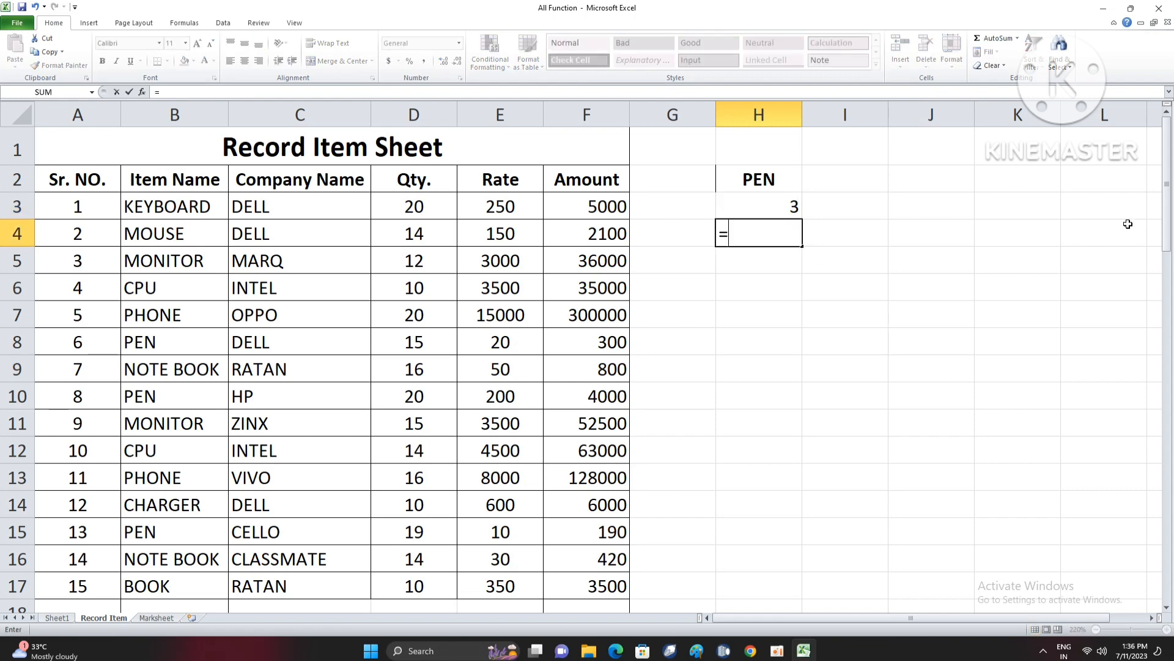
type("COUNTIF")
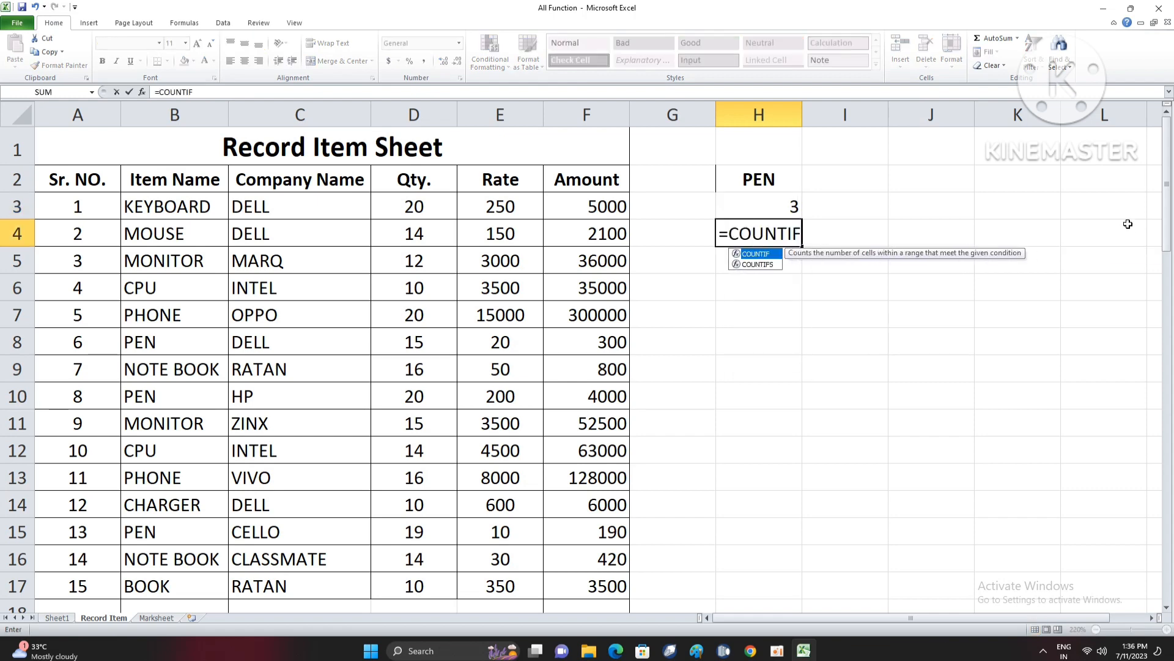
type("(")
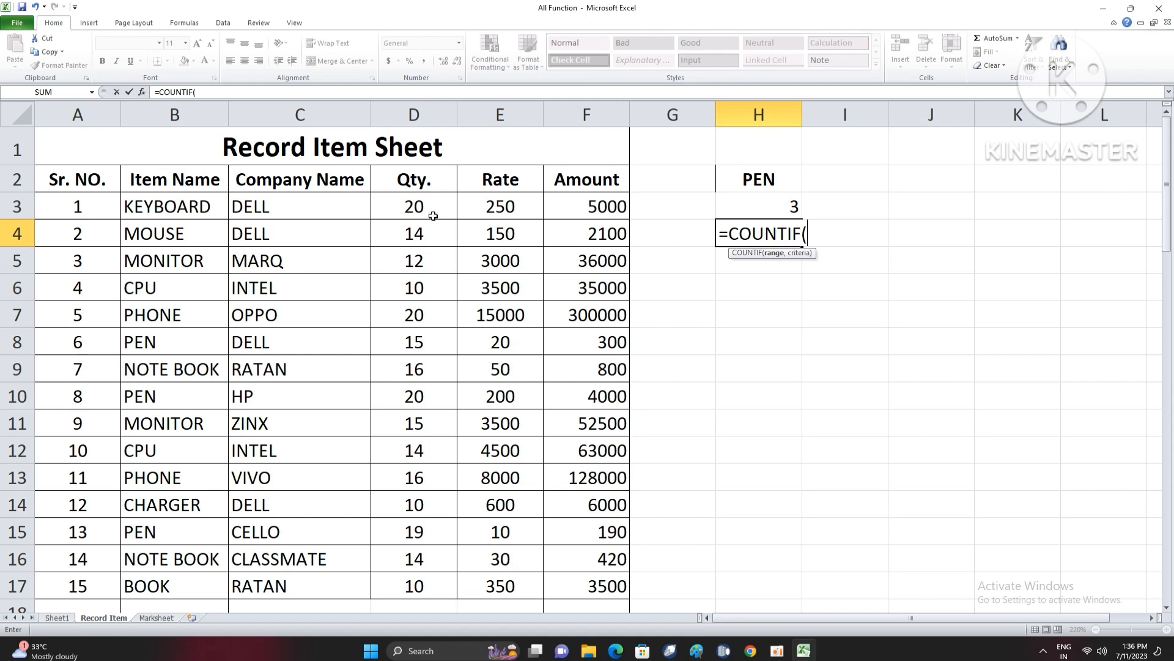
left_click_drag(433, 215, 436, 586)
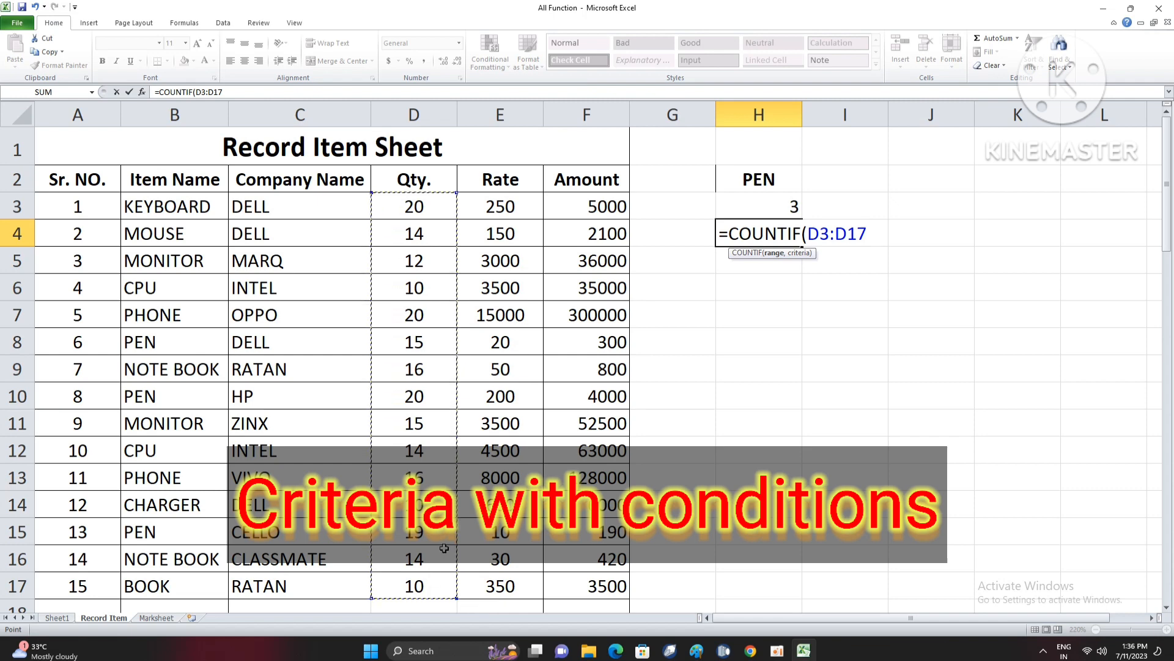
type(",\"")
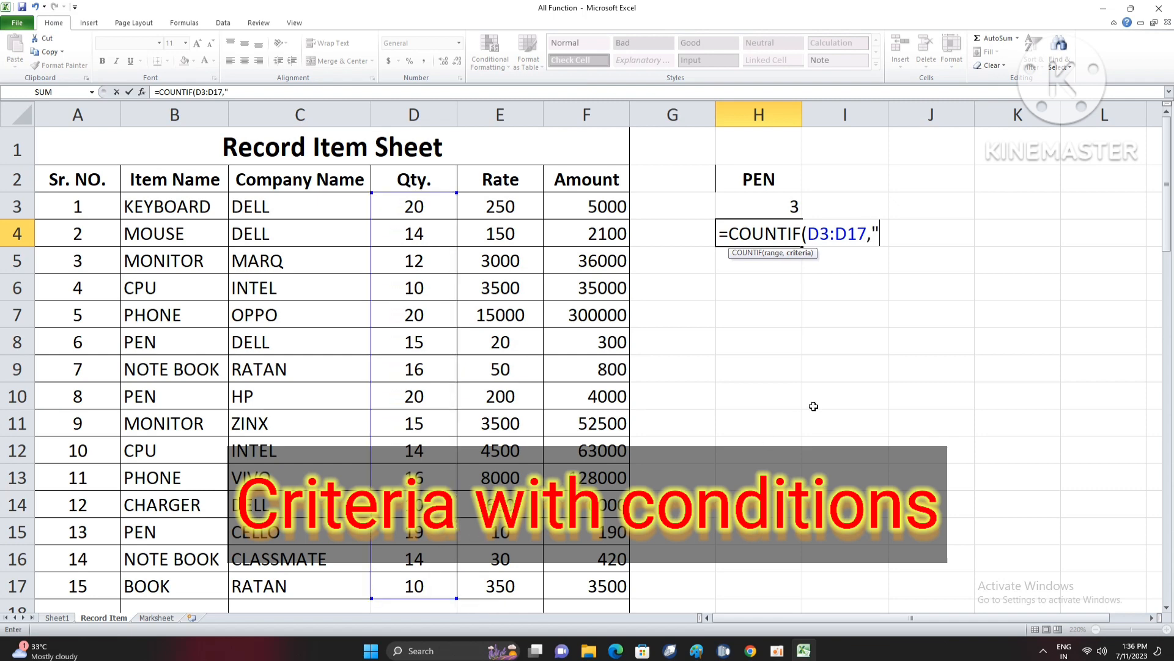
type(">")
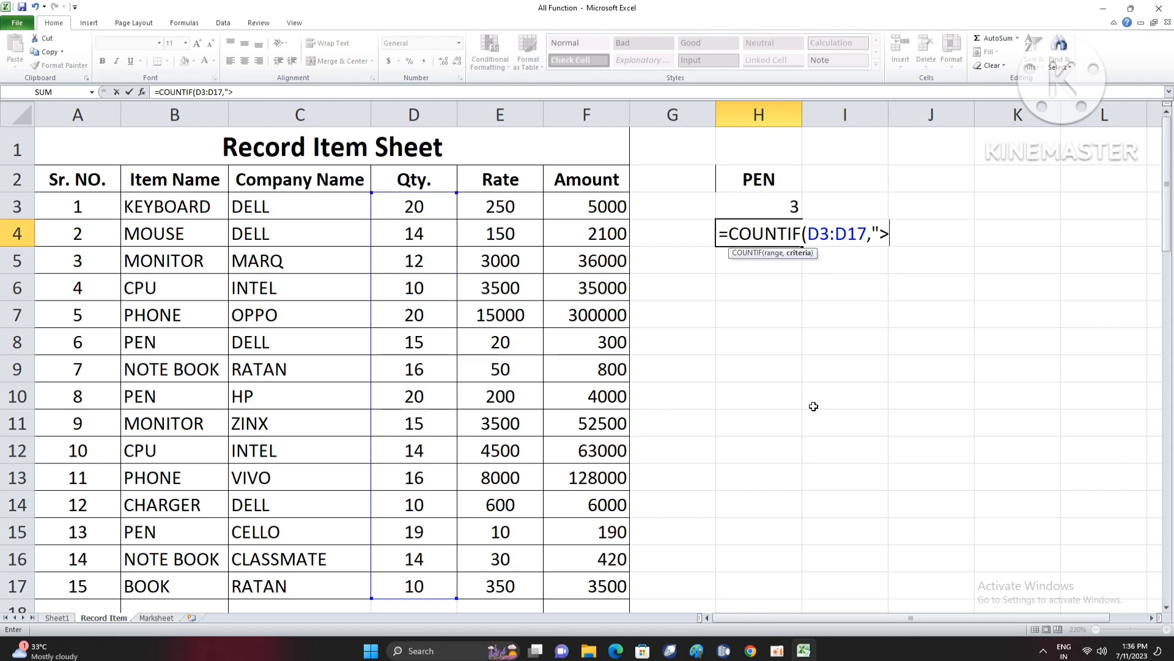
type("15\"")
key("Return")
key("Up")
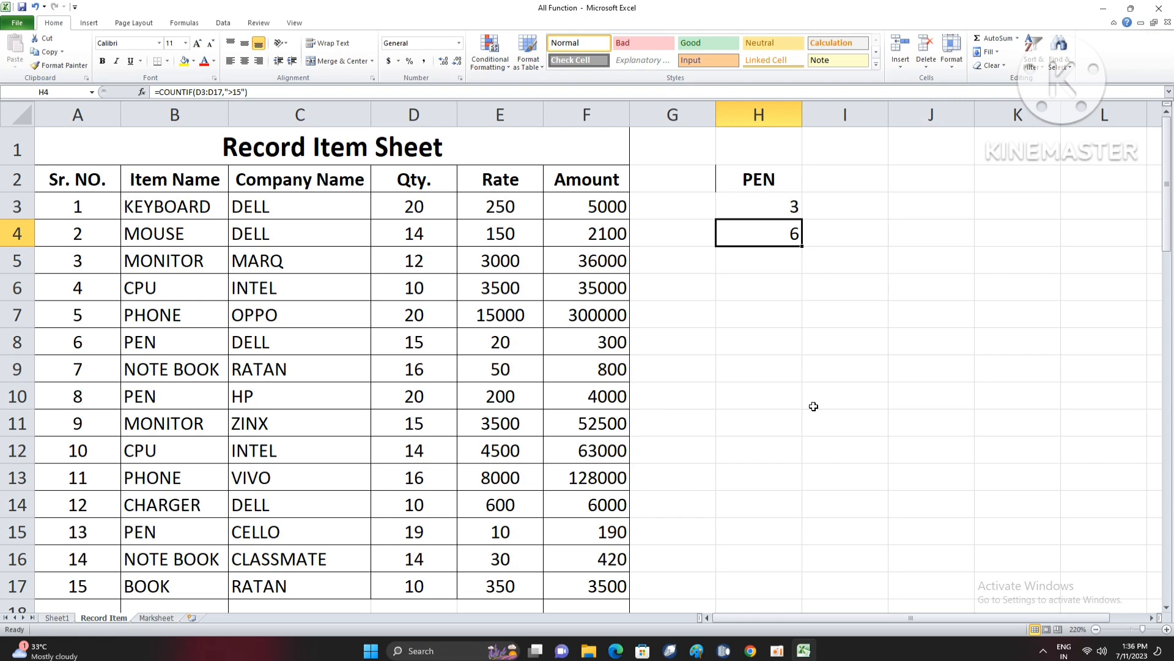
- Clear the contents of cells H2 through H4
key("Down")
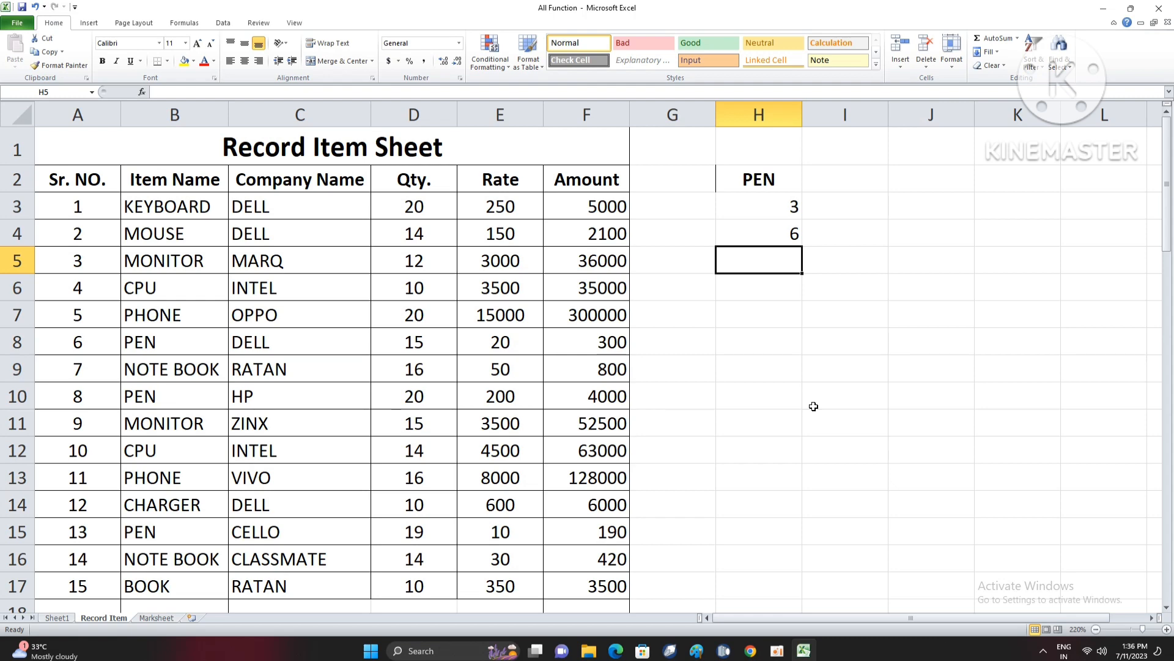
key("Up")
key("Down")
key("Right")
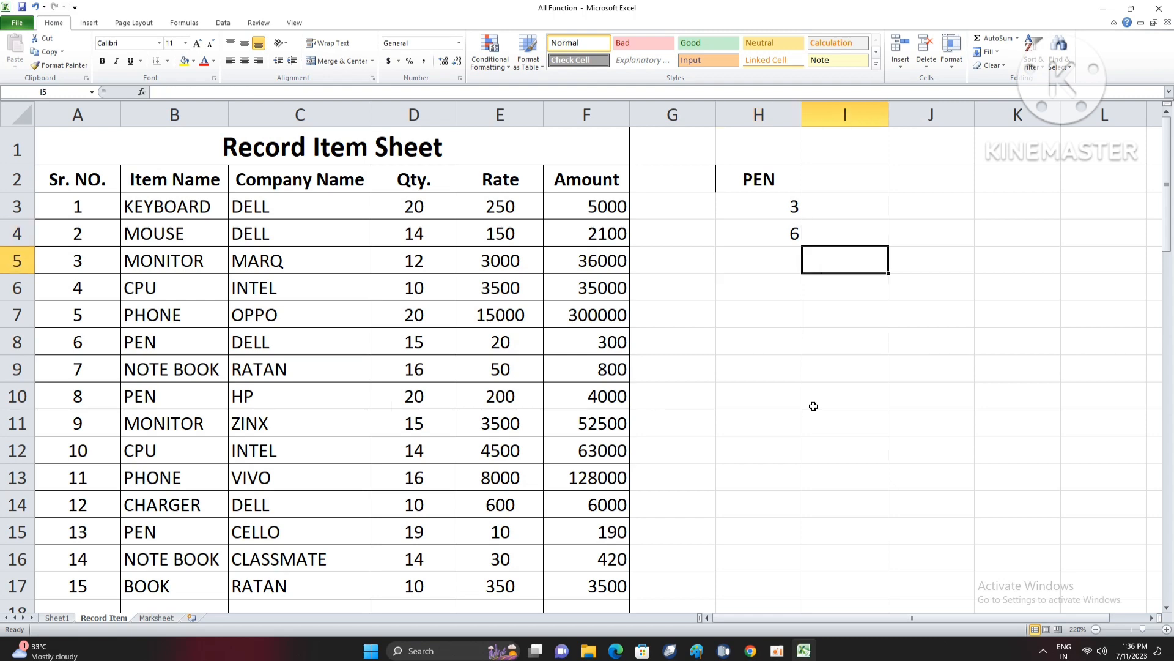
key("Up")
key("Up")
key("Right")
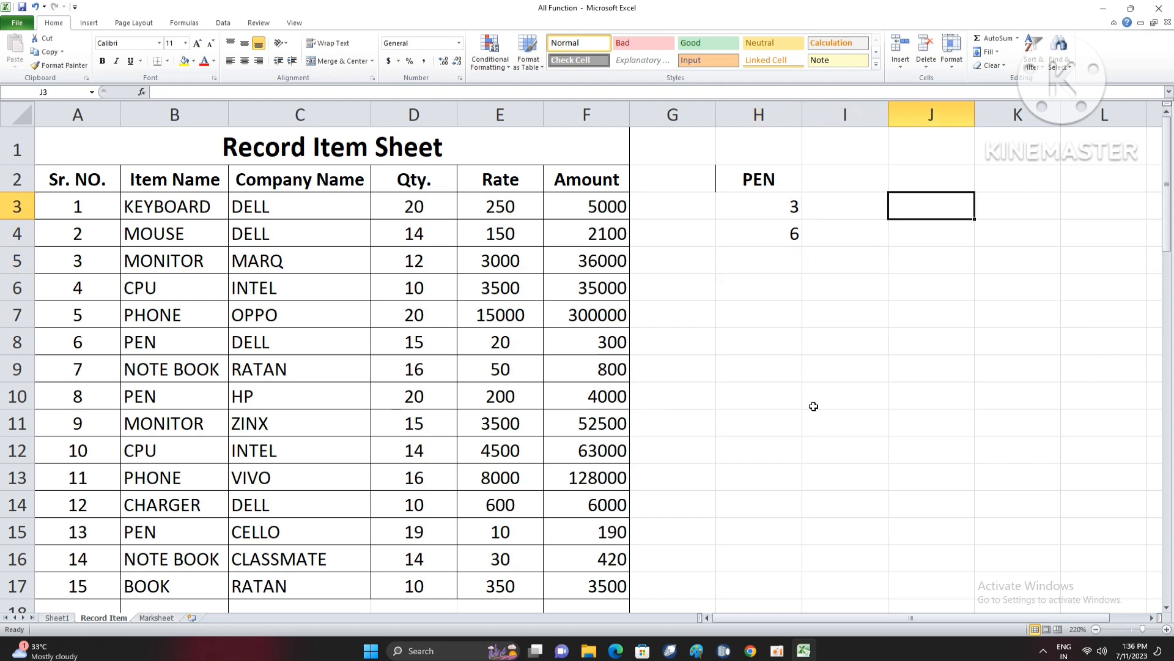
key("Left")
key("Left")
key("Up")
key("shift+Down")
key("shift+Down")
key("Delete")
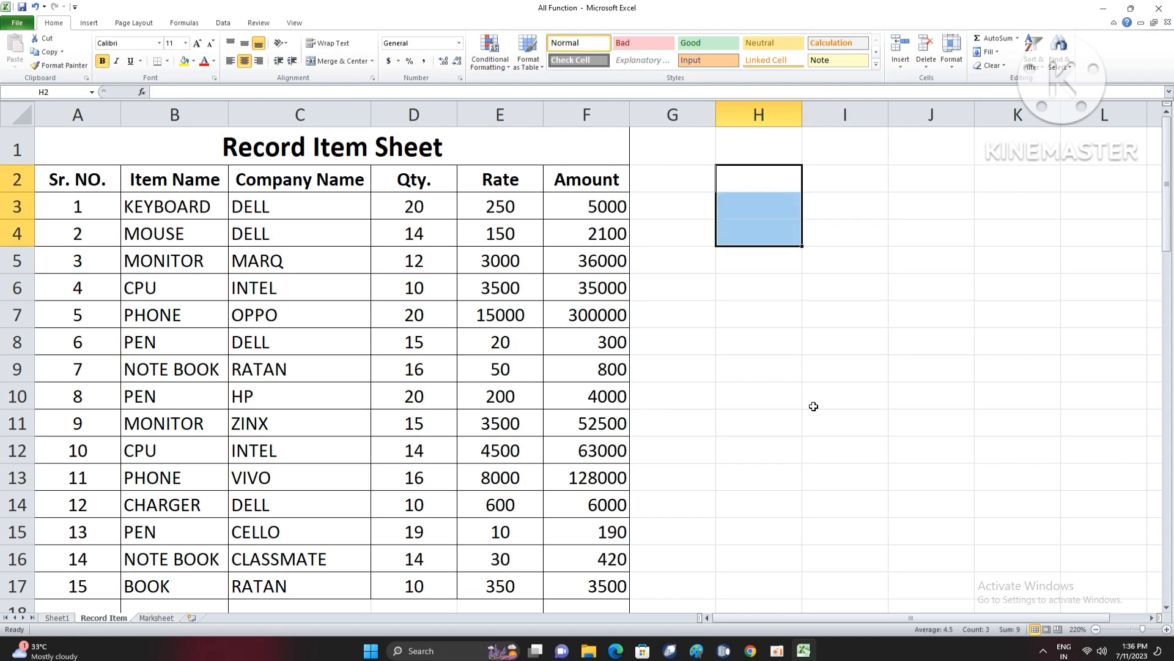
- Begin a COUNTIFS formula in cell H3 with the item names B3:B17 and "KEYBOARD" as the first condition
key("Down")
key("Down")
key("Up")
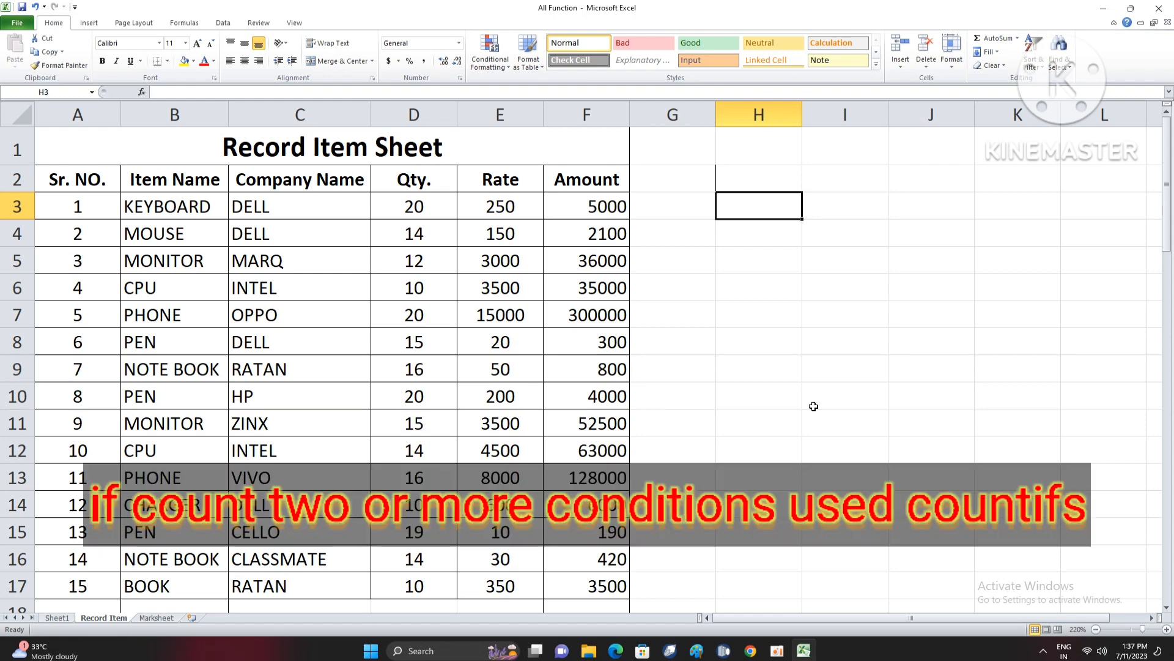
type("=")
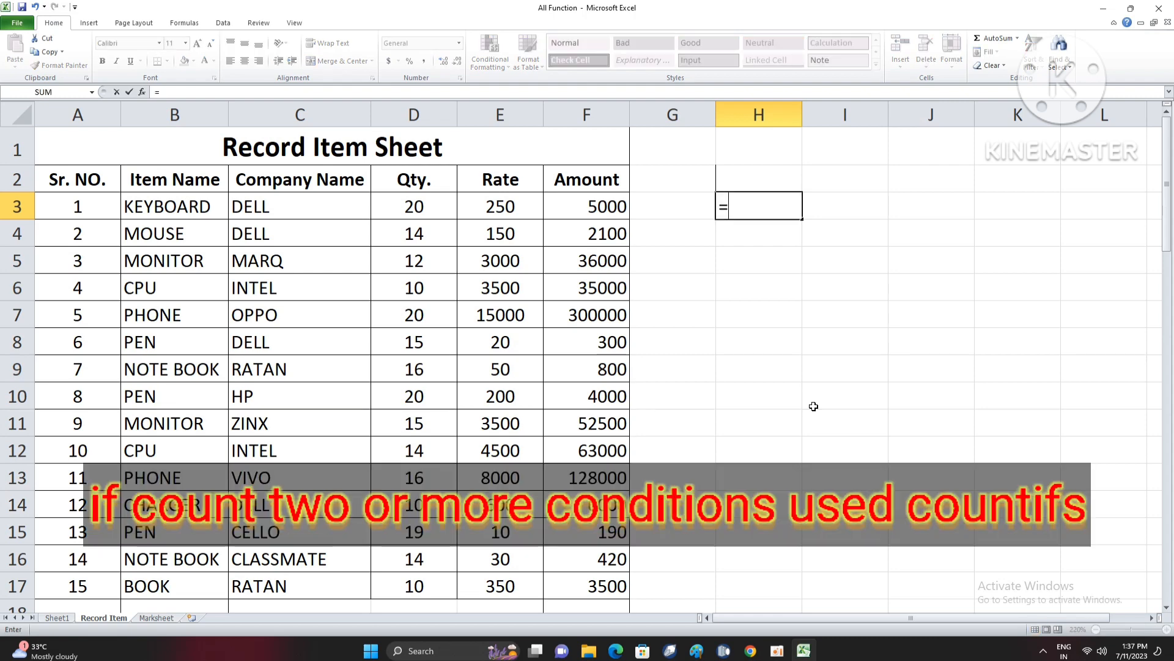
type("COUNT")
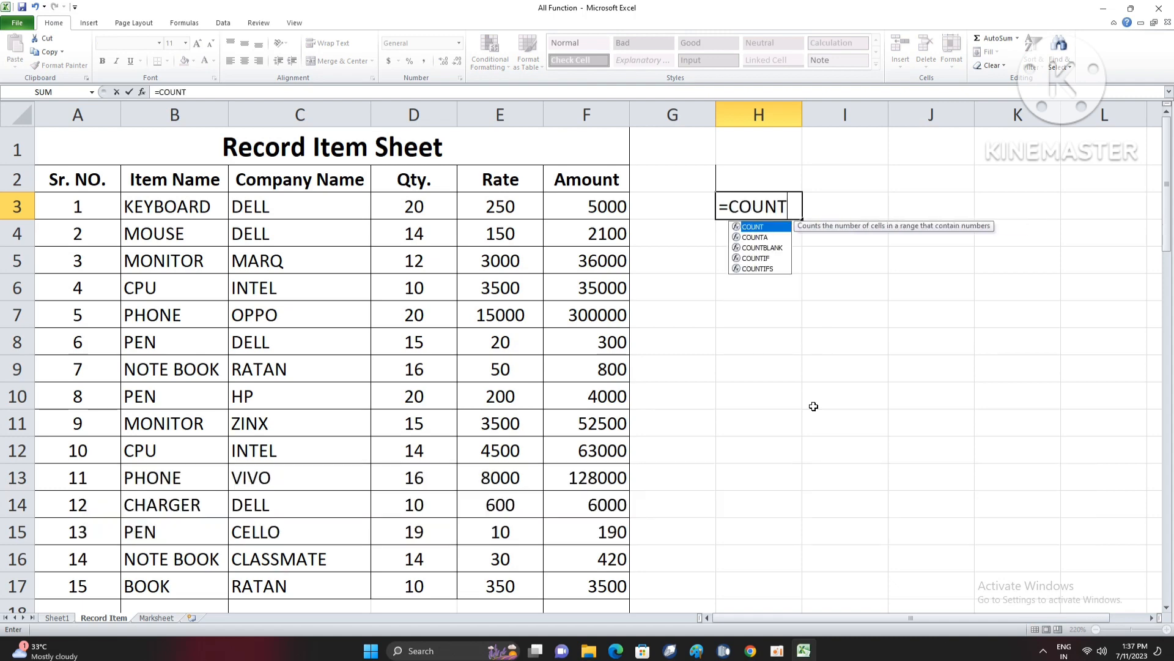
type("IFS(")
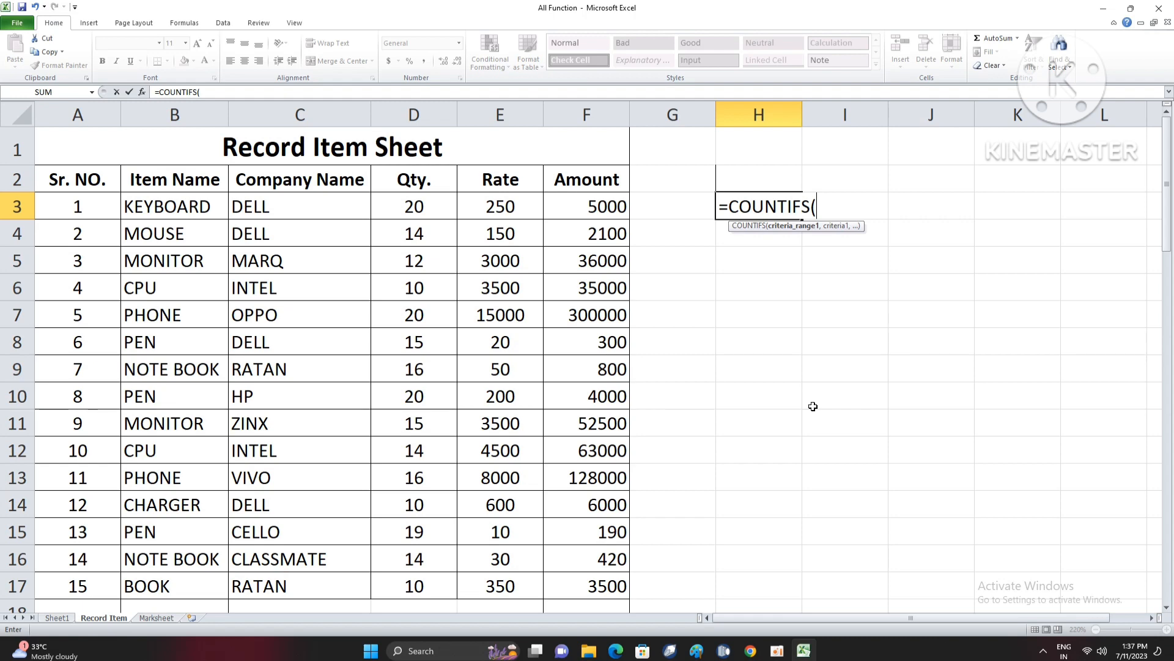
left_click_drag(185, 211, 191, 578)
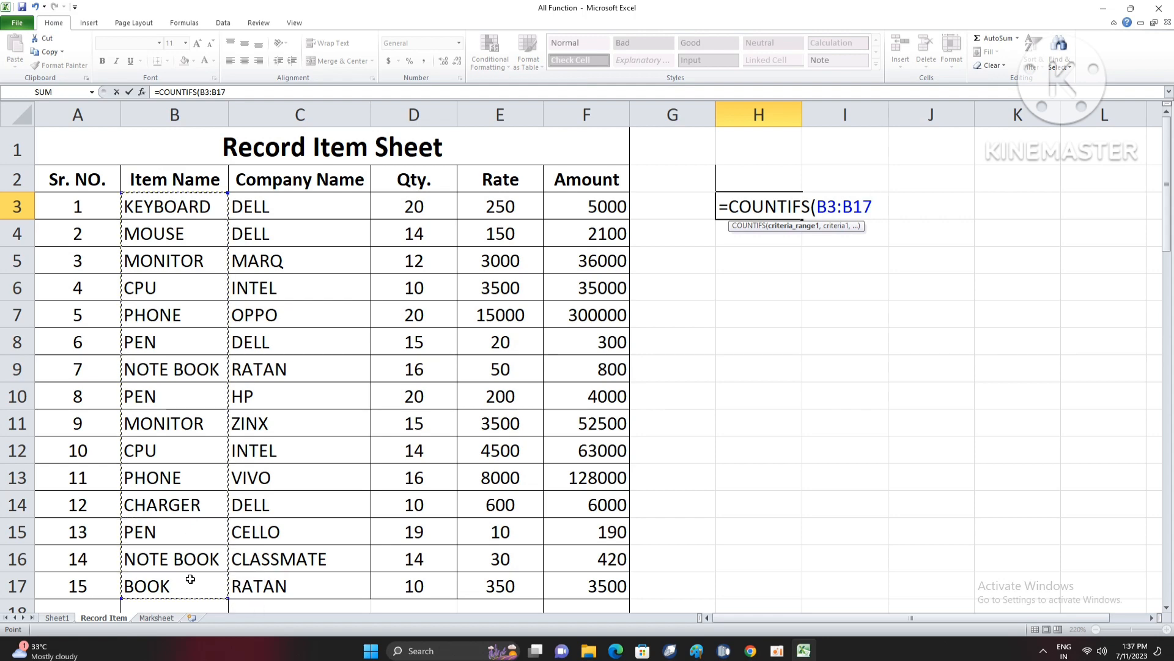
type(",")
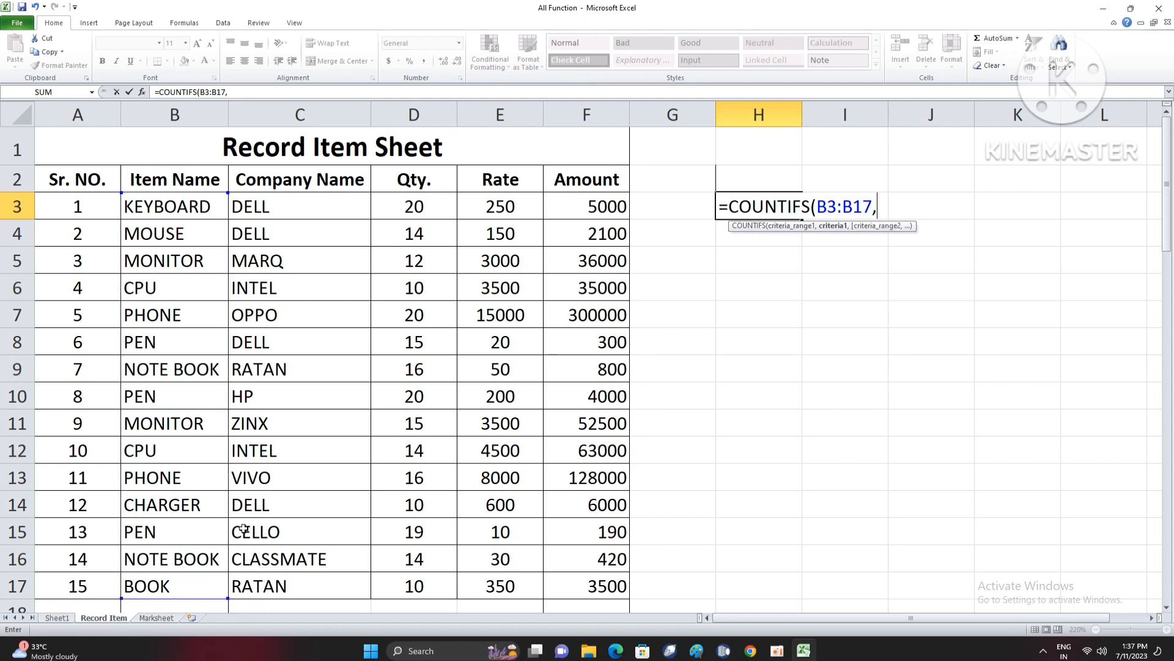
type("\"KEYBOARD\"")
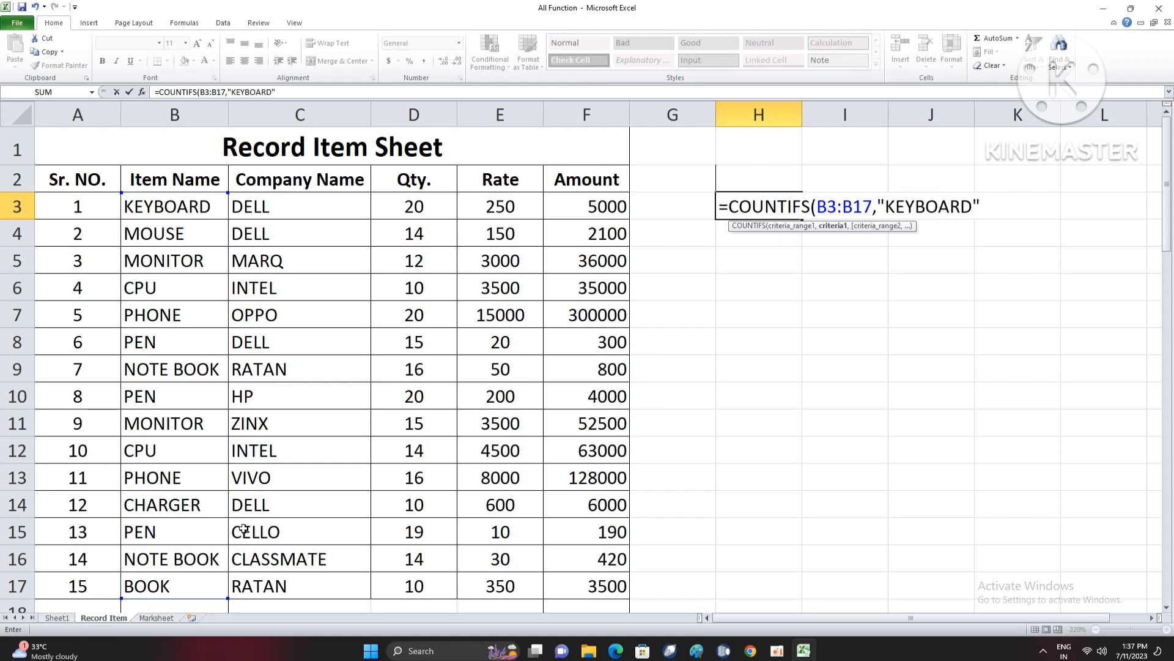
type(",")
- Add the company names C3:C17 with "DELL" as the second condition and complete the COUNTIFS formula
left_click_drag(272, 217, 302, 596)
type(",")
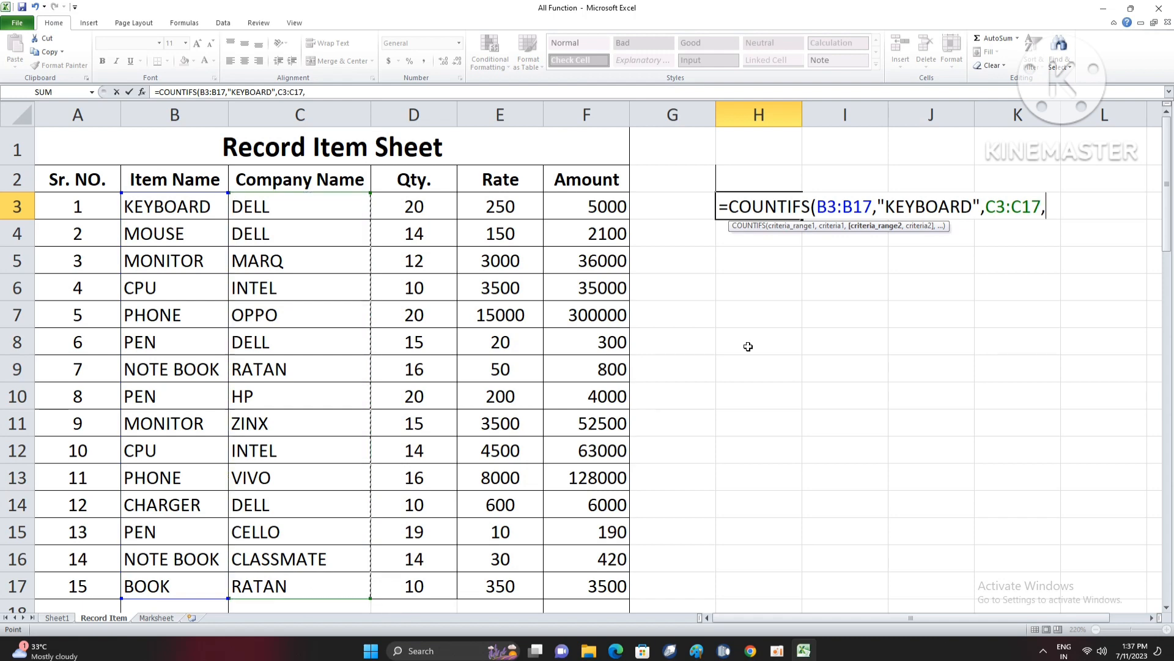
type("\"DE")
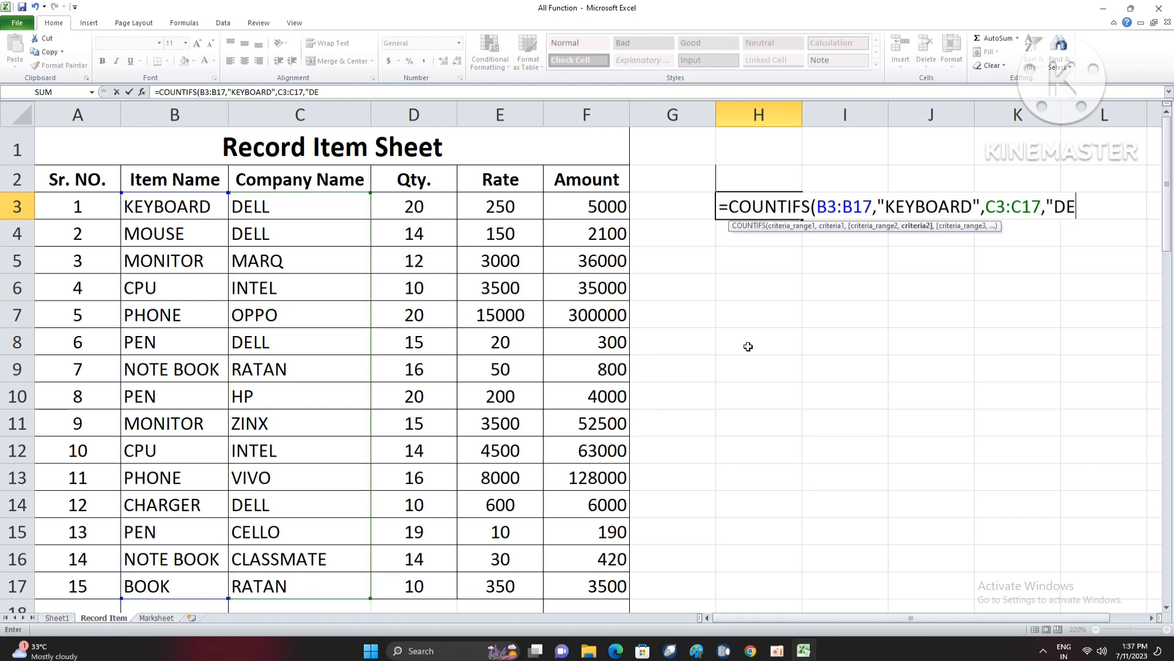
key("BackSpace")
key("BackSpace")
type("DELL\"")
key("Return")
key("Up")
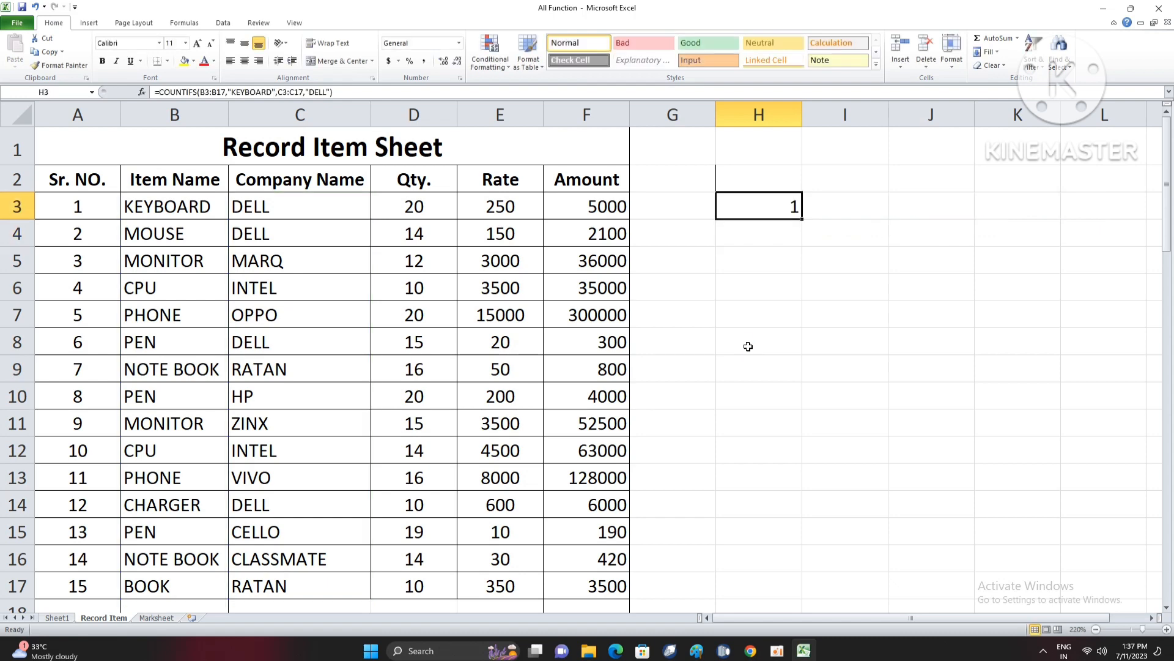
- Change the item in row 11 to KEYBOARD and its company to DELL, and check the COUNTIFS formula in cell H3
left_click_drag(186, 207, 305, 204)
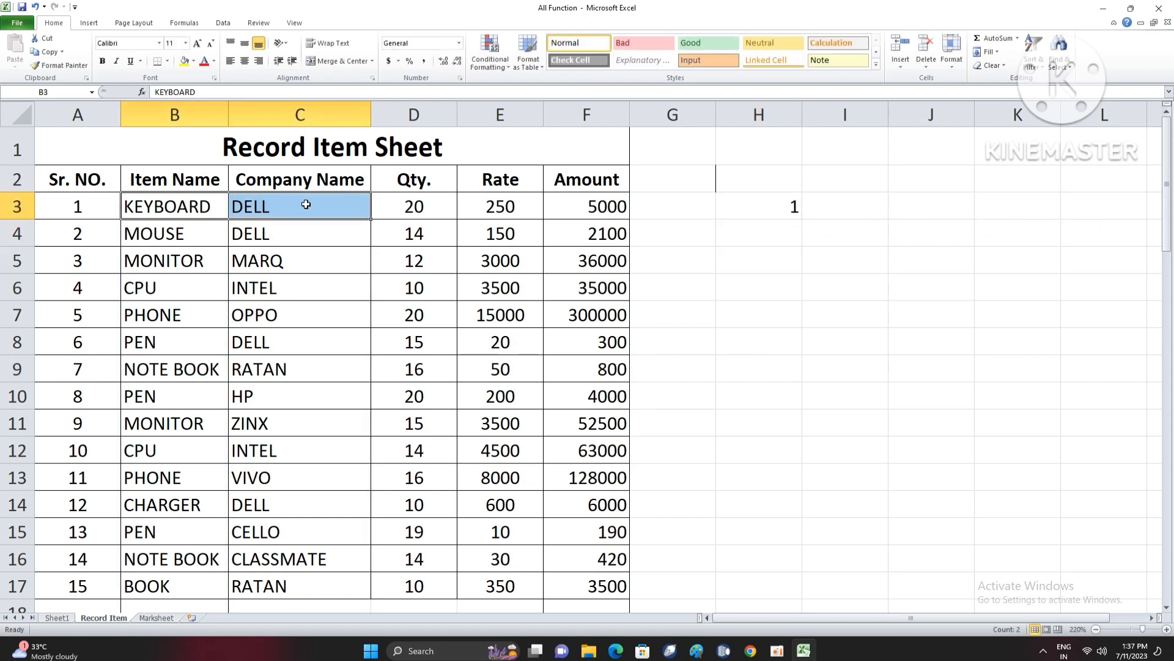
left_click_drag(185, 207, 294, 209)
left_click(163, 422)
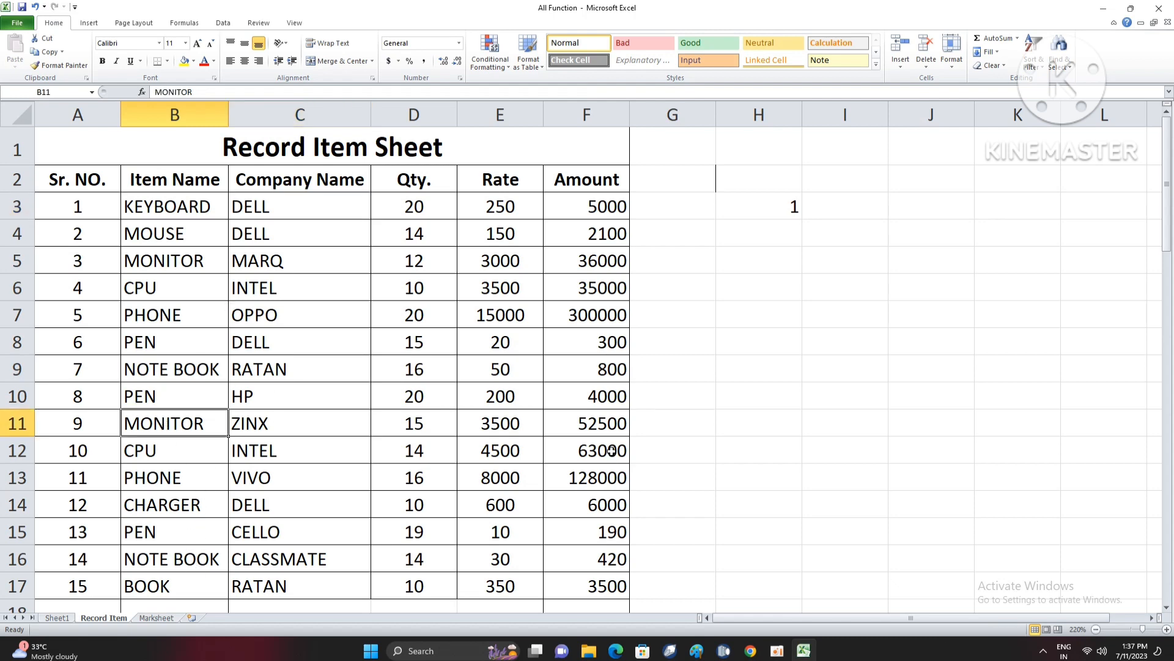
type("KEB")
key("BackSpace")
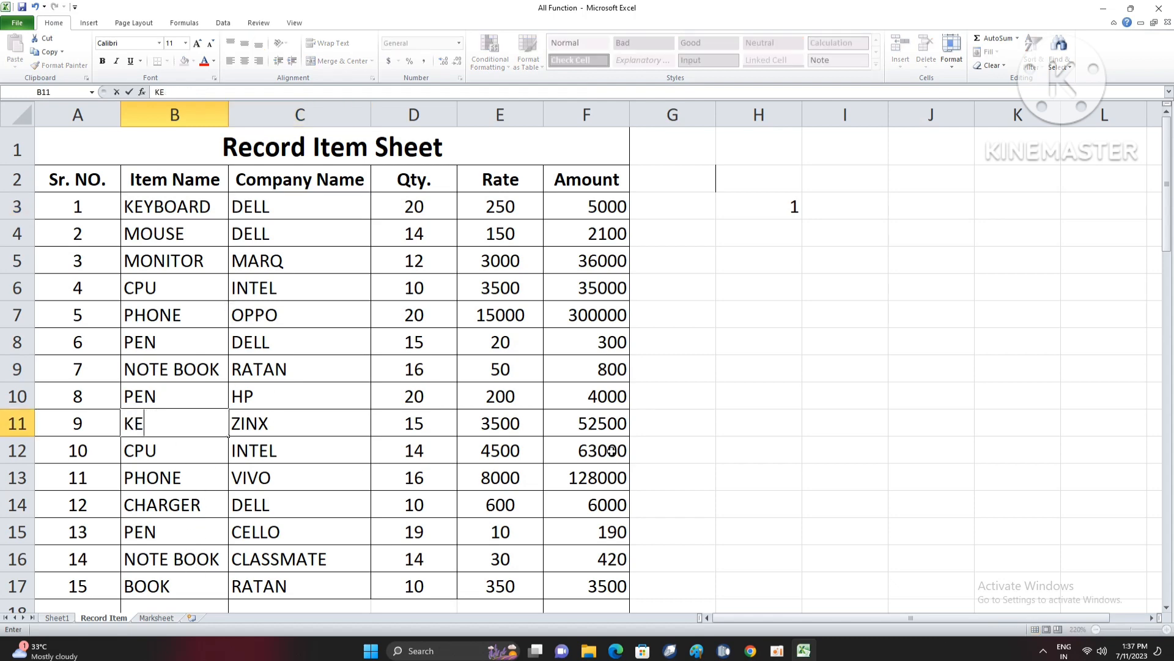
type("Y")
key("Tab")
type("DELL")
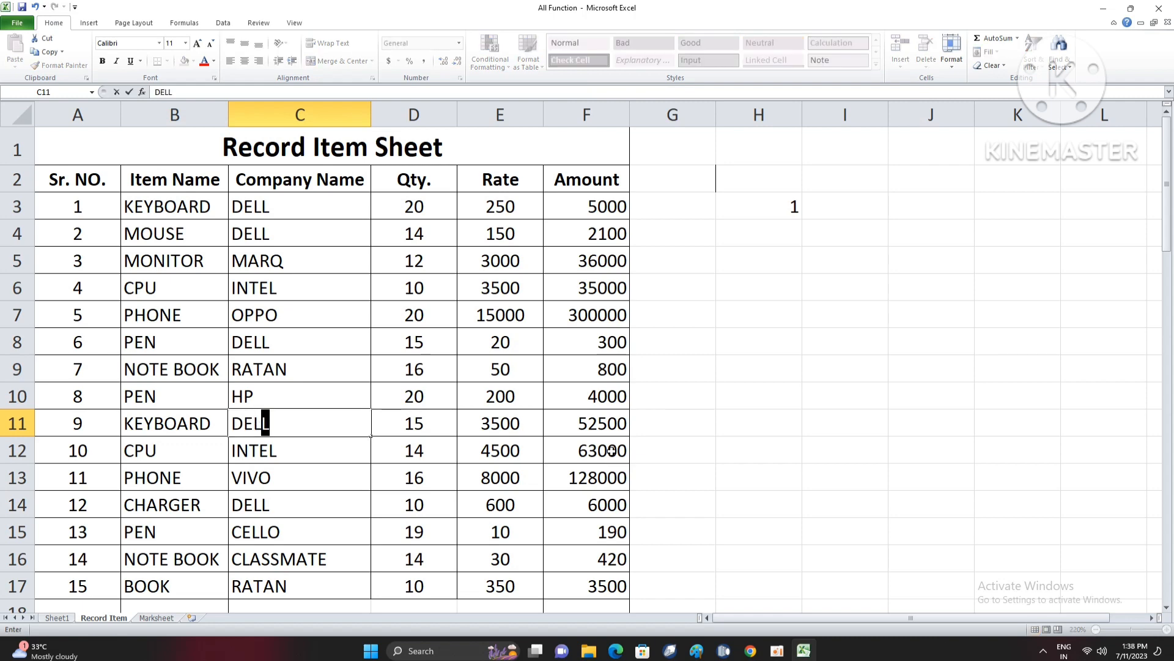
key("Return")
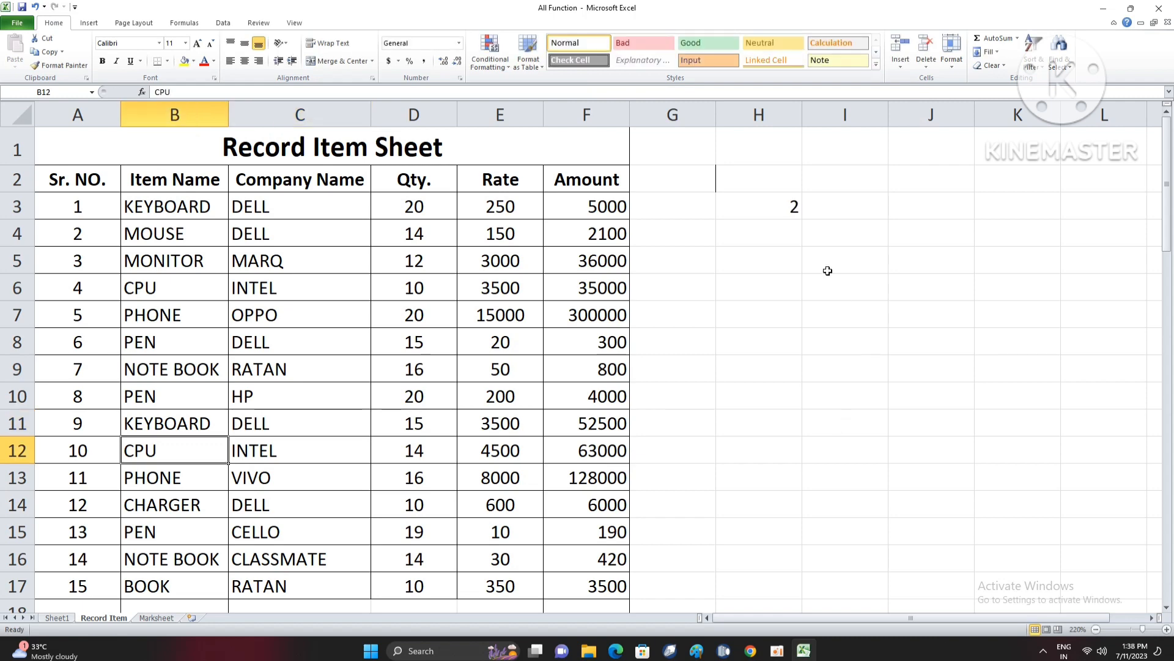
left_click(773, 211)
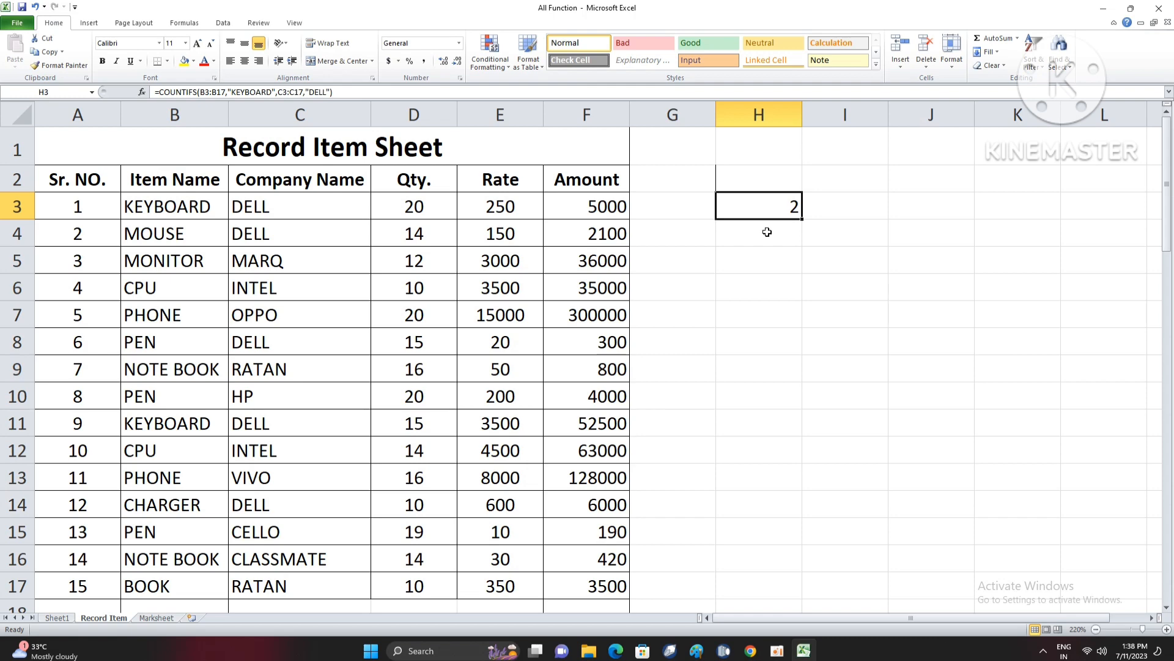
left_click(766, 270)
left_click_drag(96, 183, 438, 304)
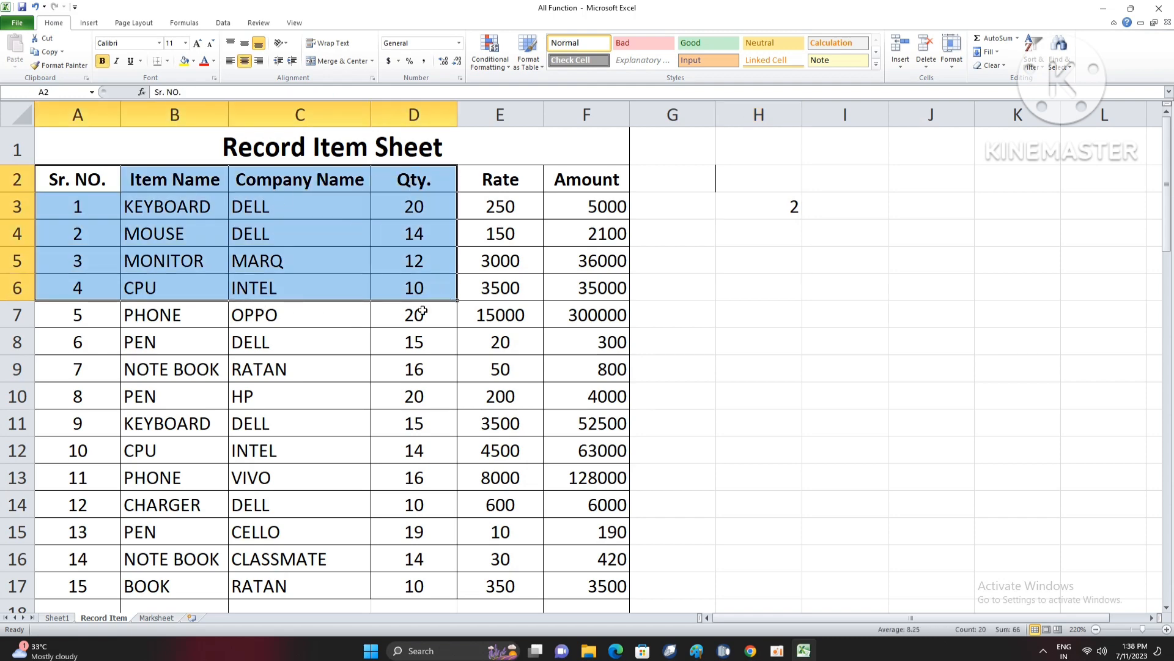
scroll(333, 343, "down", 3)
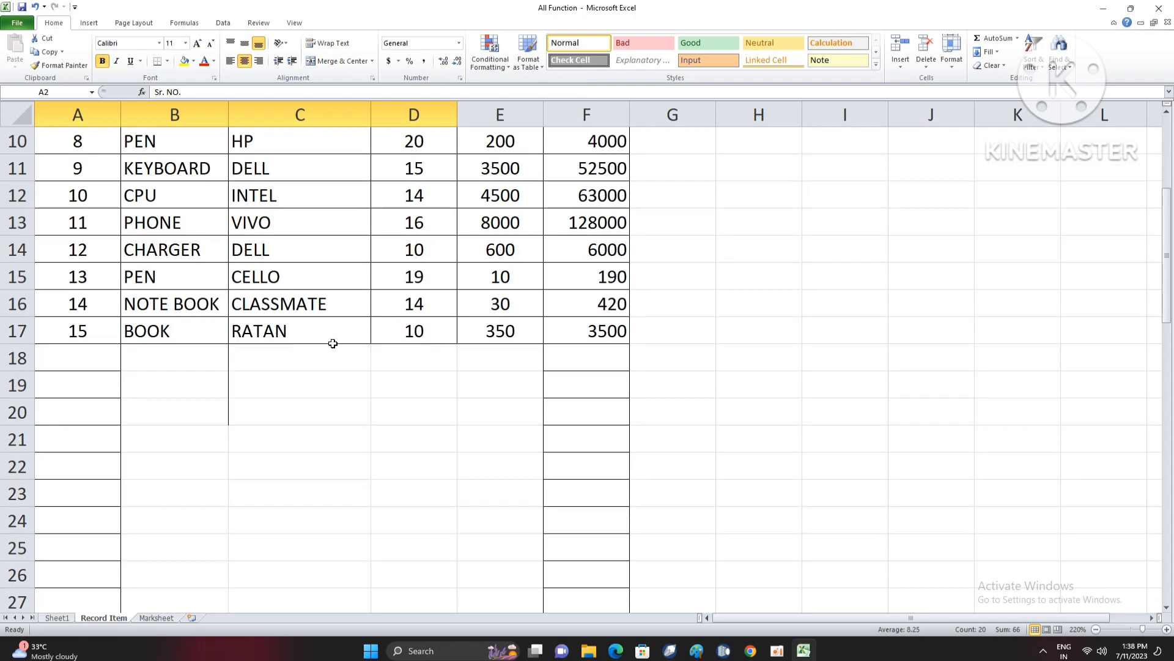
- Enter a COUNTA formula in cell H5 that counts the non-empty cells of the whole table, A1:F17
scroll(493, 414, "up", 2)
left_click_drag(587, 493, 77, 179)
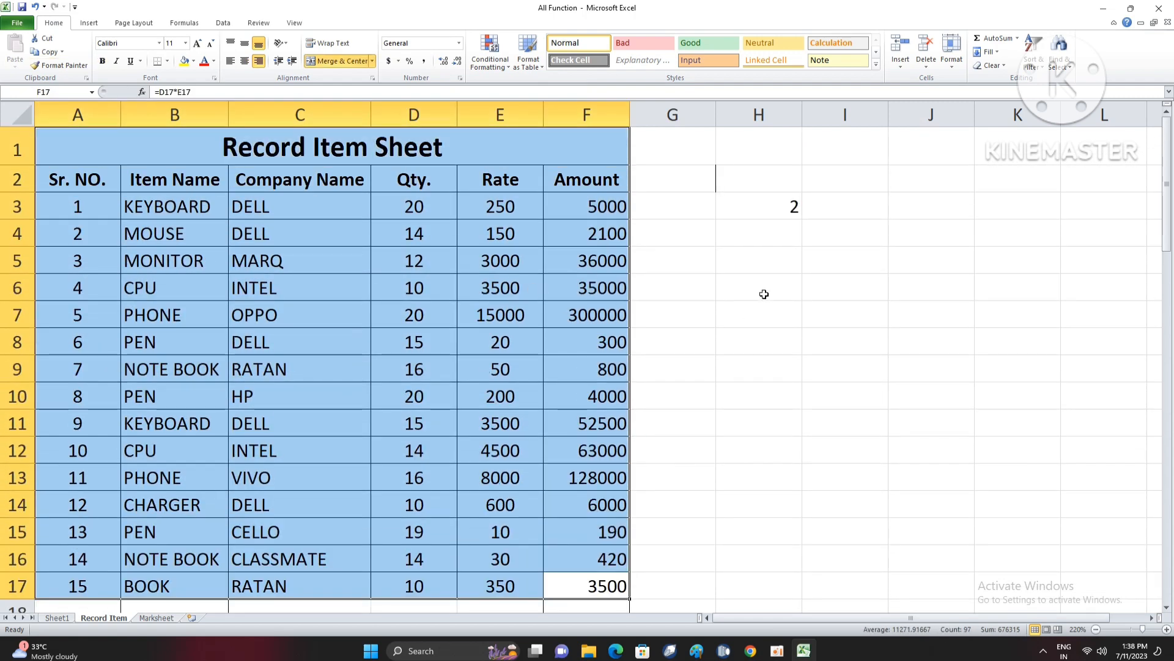
left_click(772, 256)
type("=")
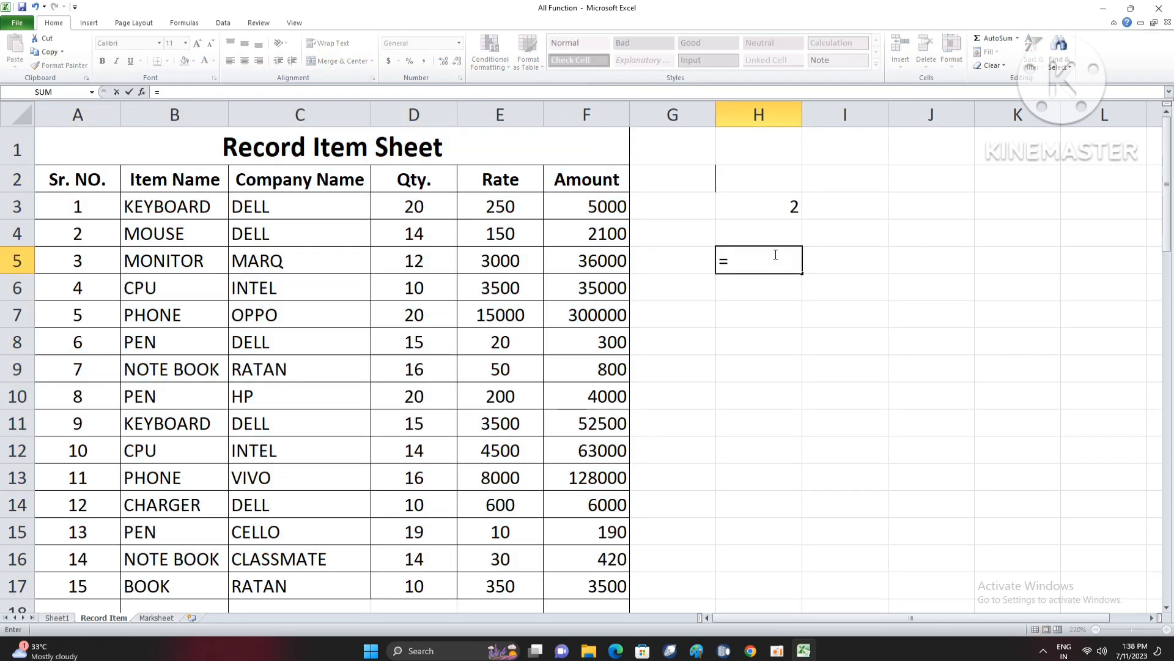
type("COUNTA")
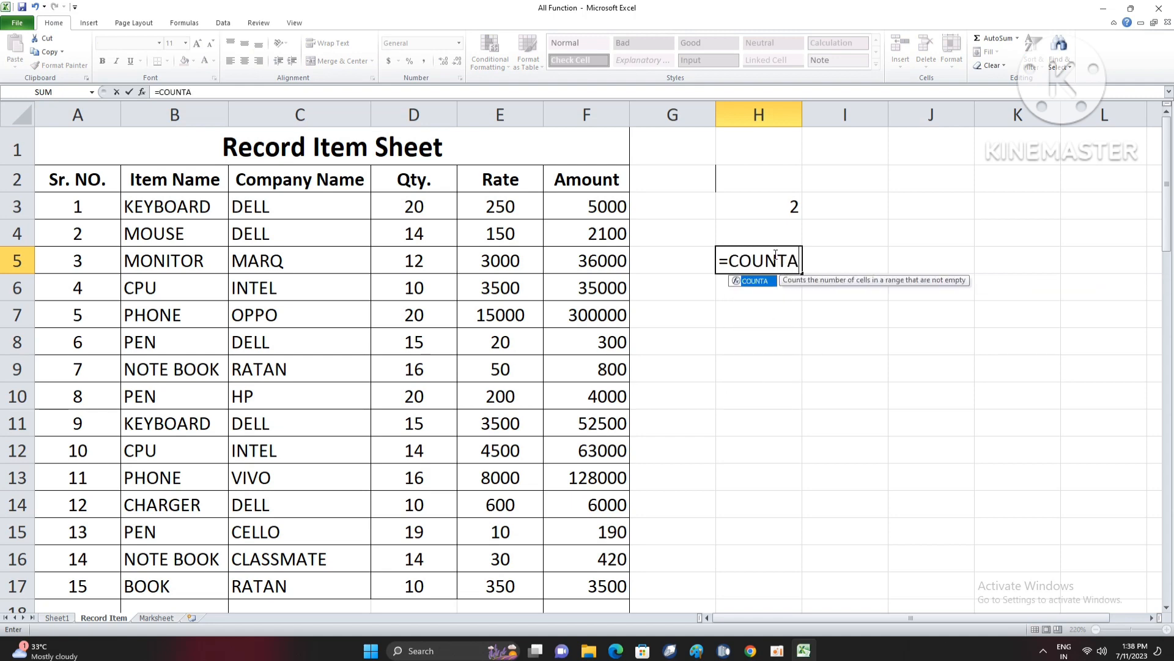
type("(")
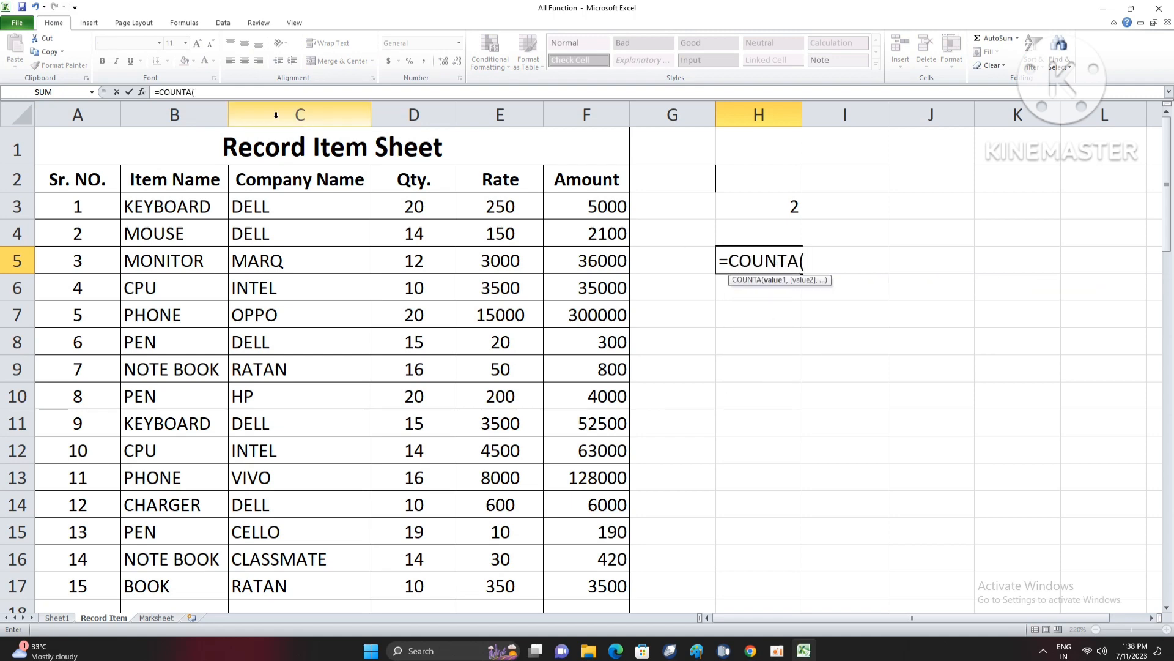
left_click_drag(153, 147, 522, 176)
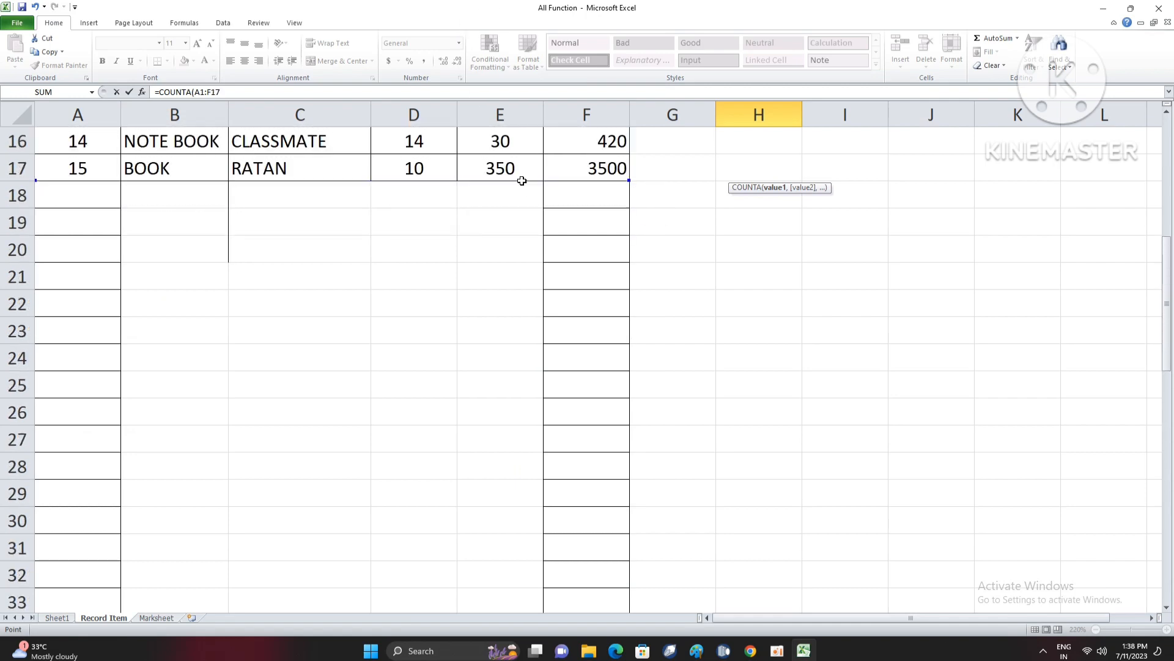
scroll(747, 344, "up", 5)
key("Return")
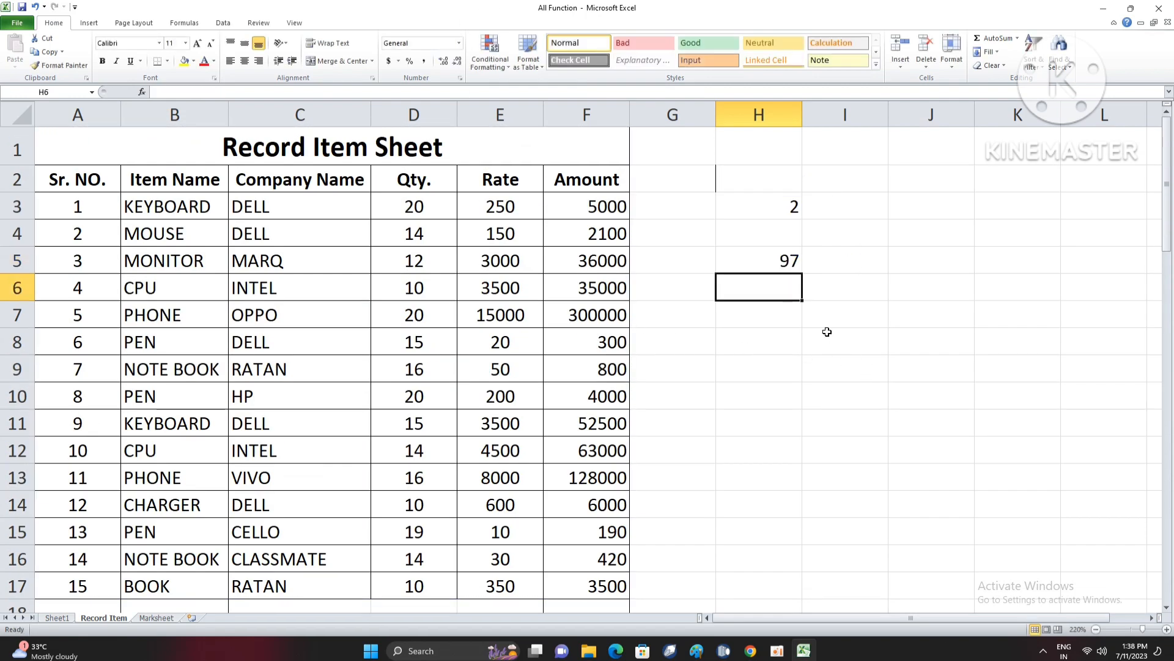
- Check the COUNTA formula in cell H5 against the table range it covers
left_click(778, 268)
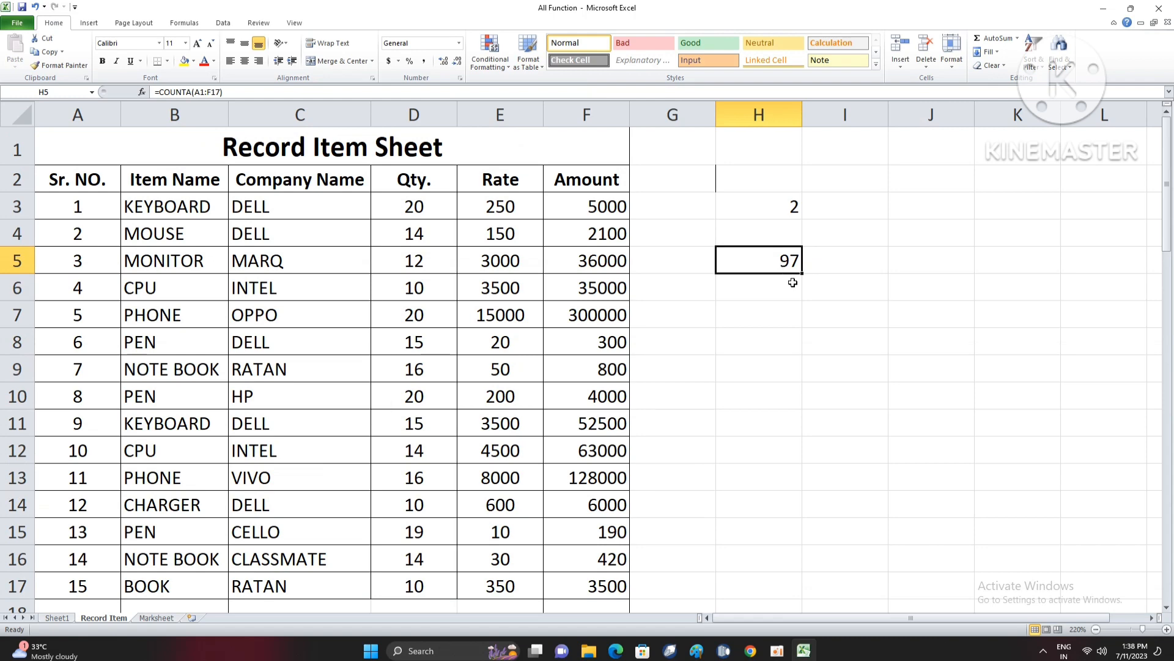
scroll(789, 283, "down", 1)
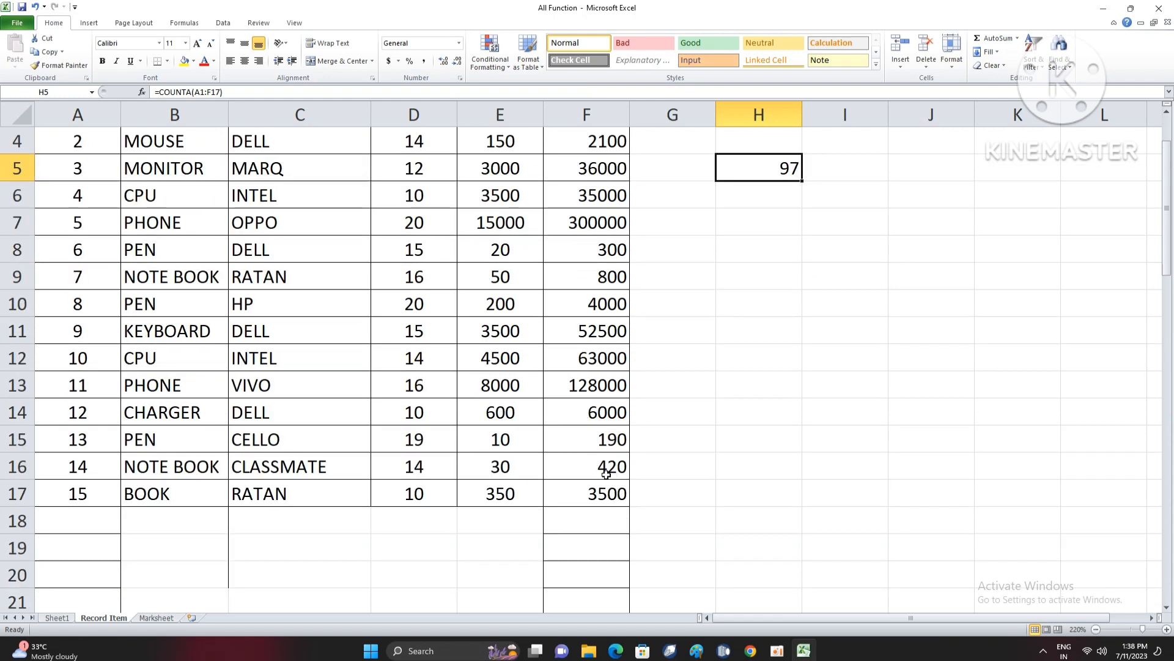
left_click_drag(606, 494, 78, 147)
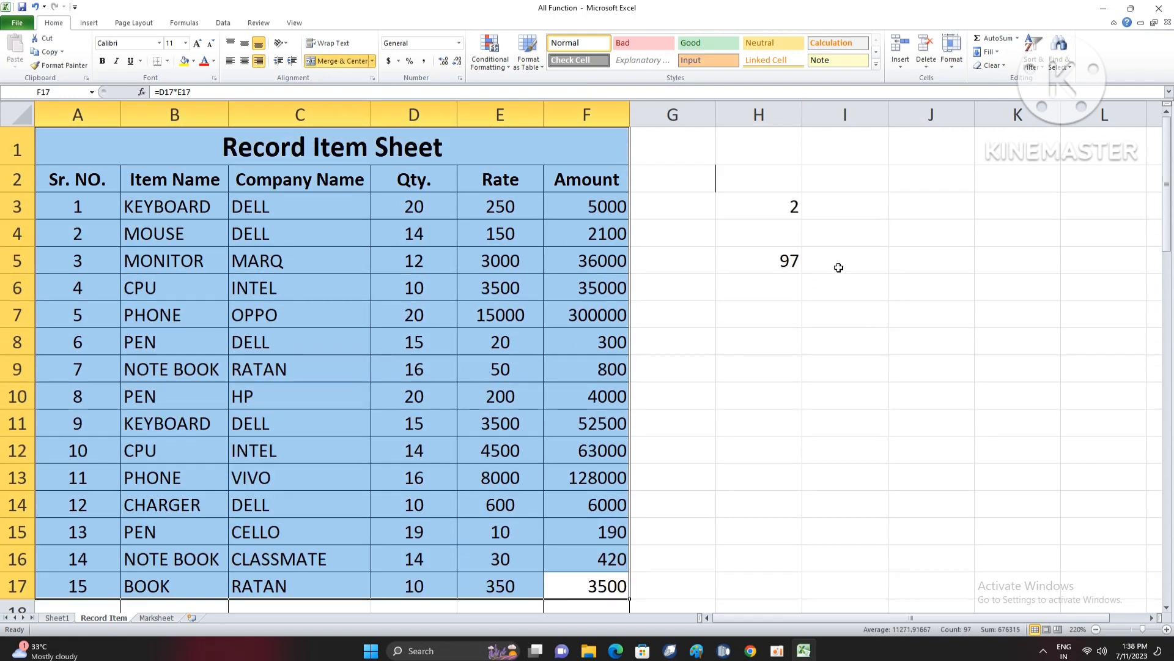
left_click(780, 291)
left_click(777, 261)
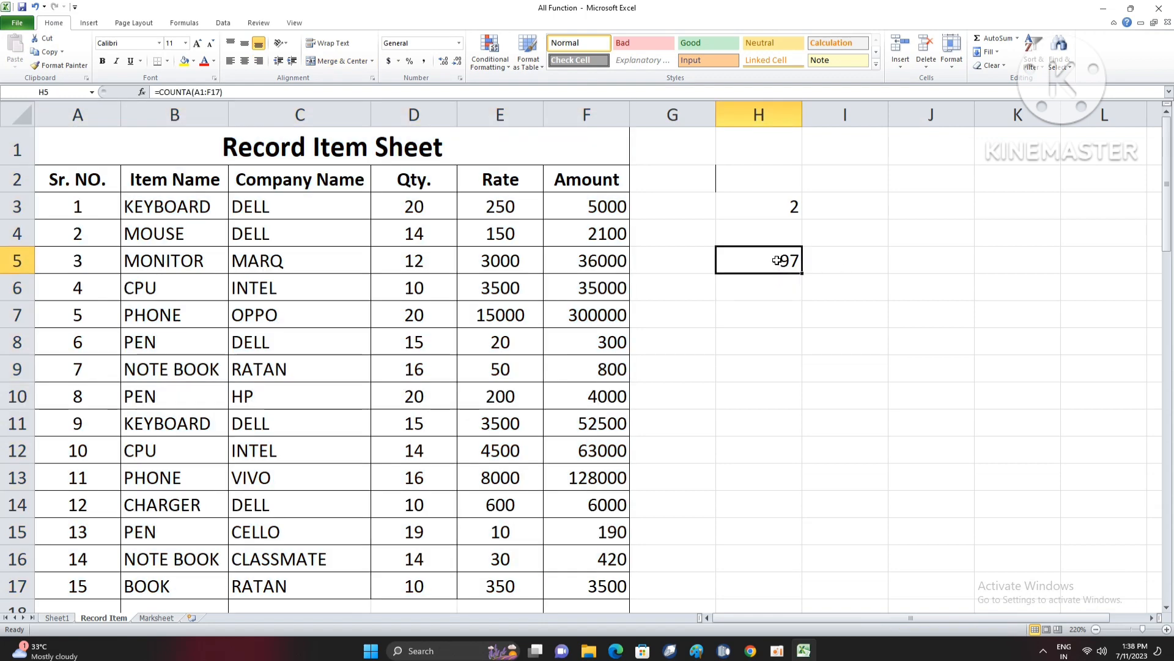
scroll(357, 367, "down", 2)
scroll(258, 346, "up", 2)
- Clear the contents of cells H2 through H9
left_click(765, 313)
left_click_drag(769, 184, 776, 360)
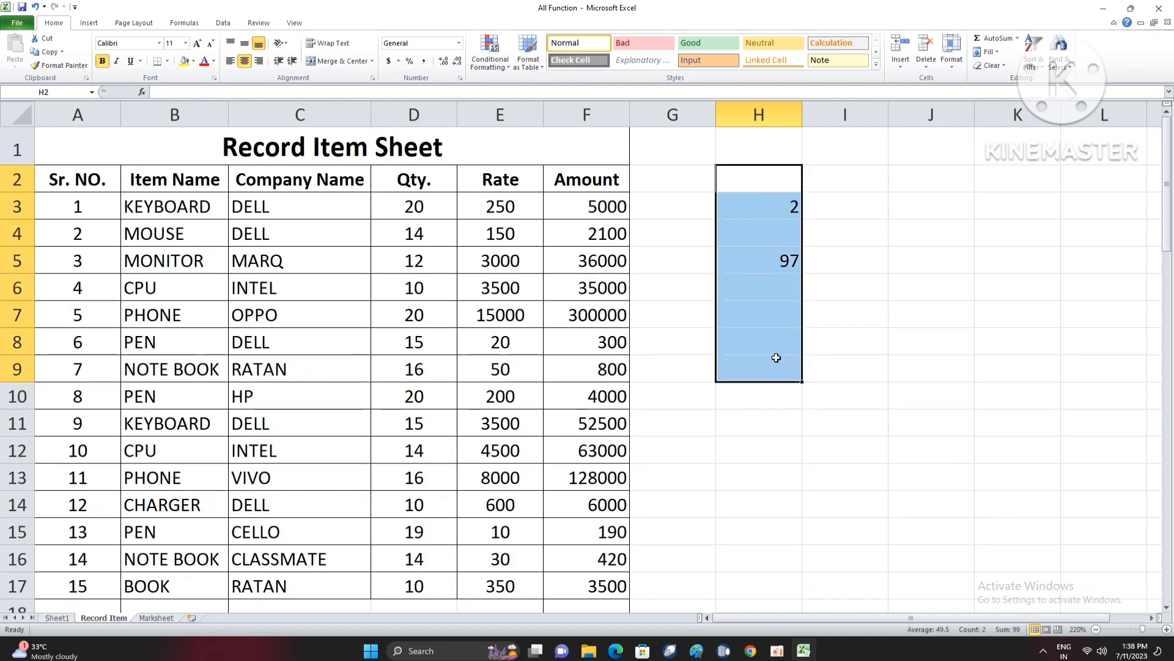
key("Delete")
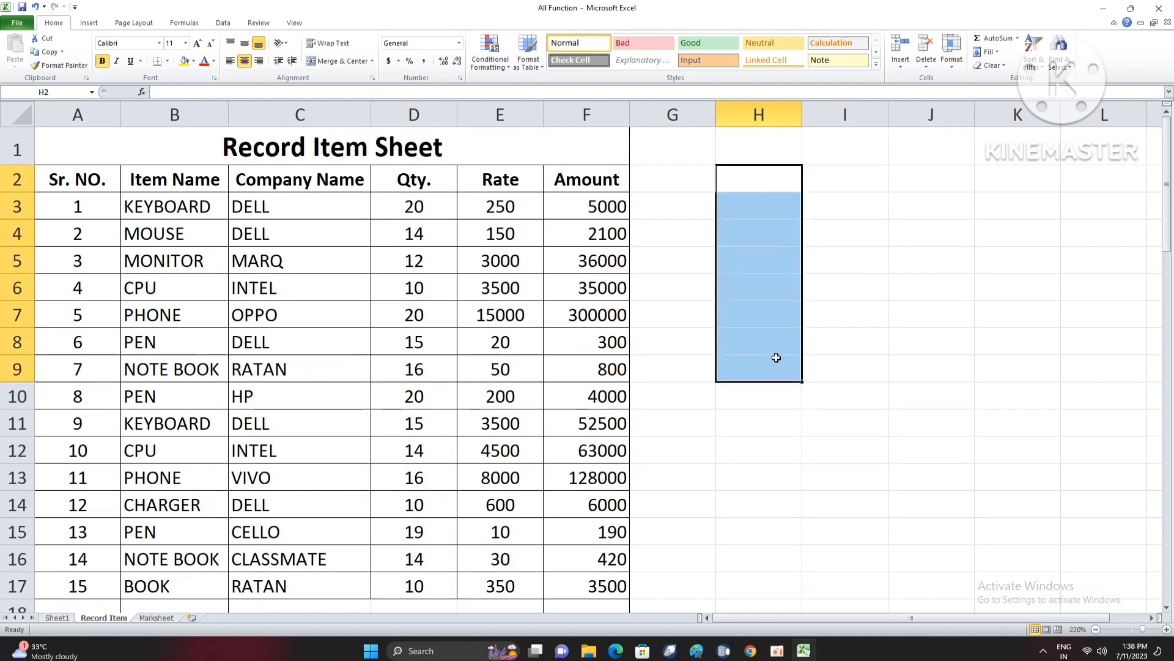
left_click(704, 322)
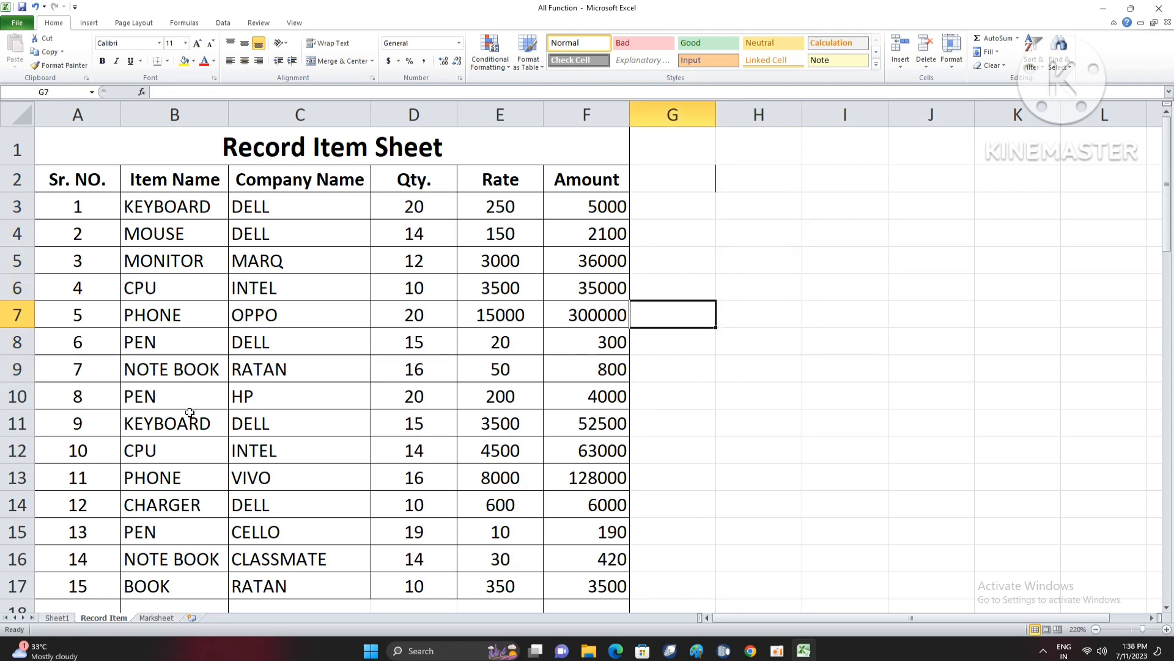
- Change the item names in B10 and B13 to KEYBOARD and the one in B17 to MOUSE
left_click_drag(164, 210, 183, 401)
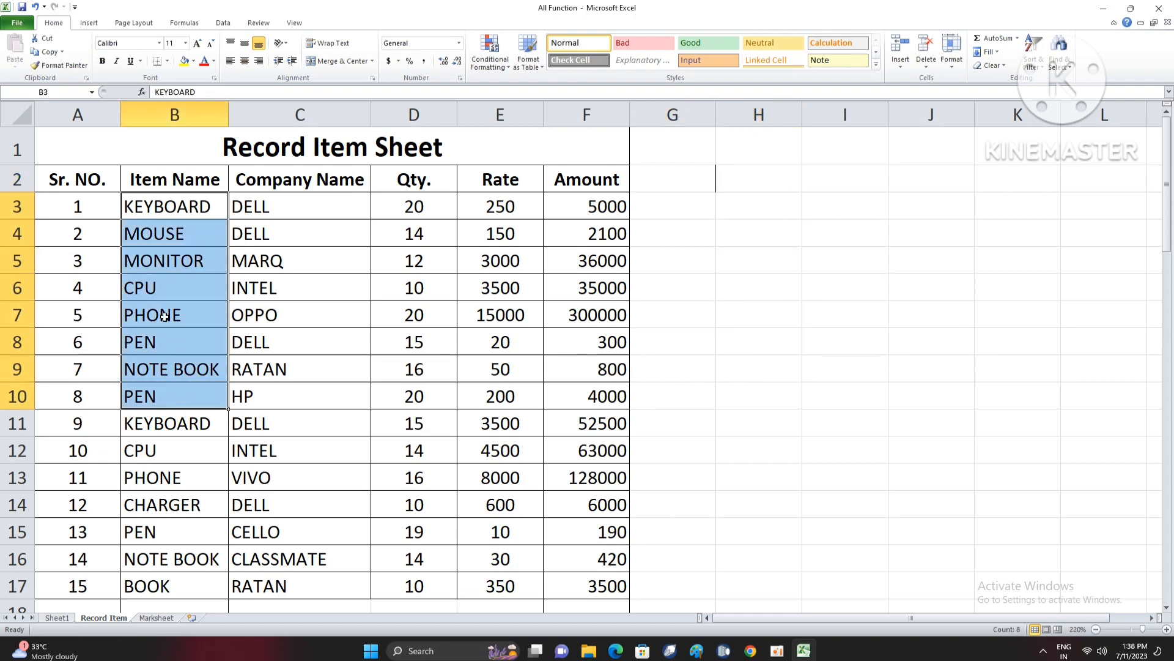
left_click(156, 398)
type("KEY")
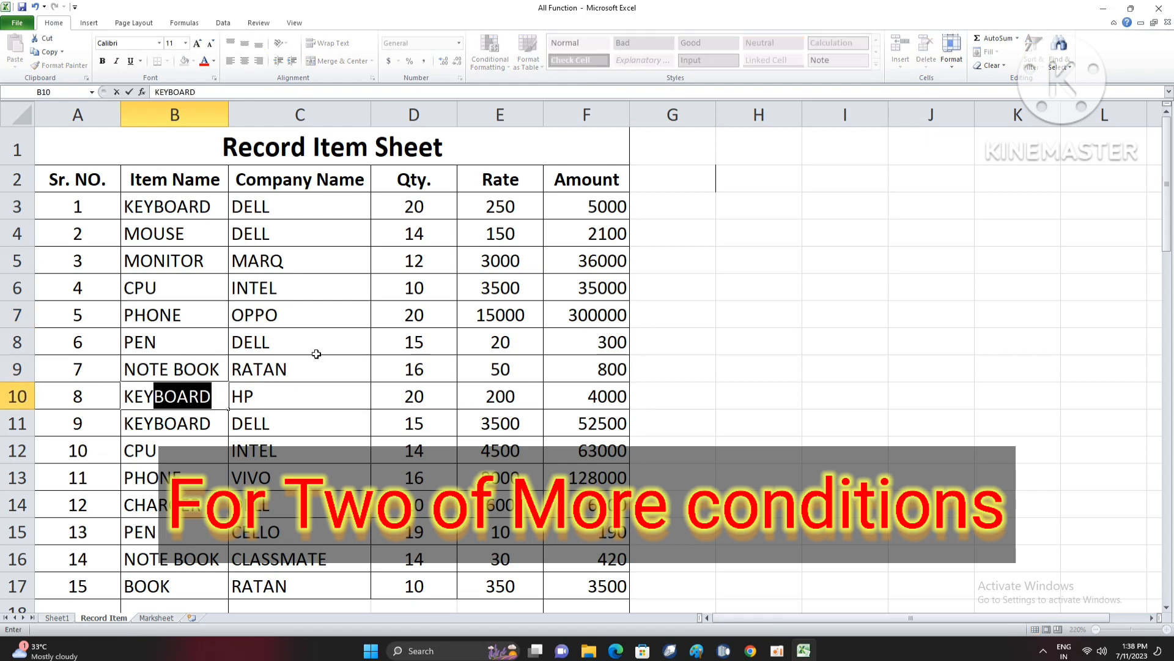
key("Return")
key("Return")
key("Return")
type("KEYBOARD")
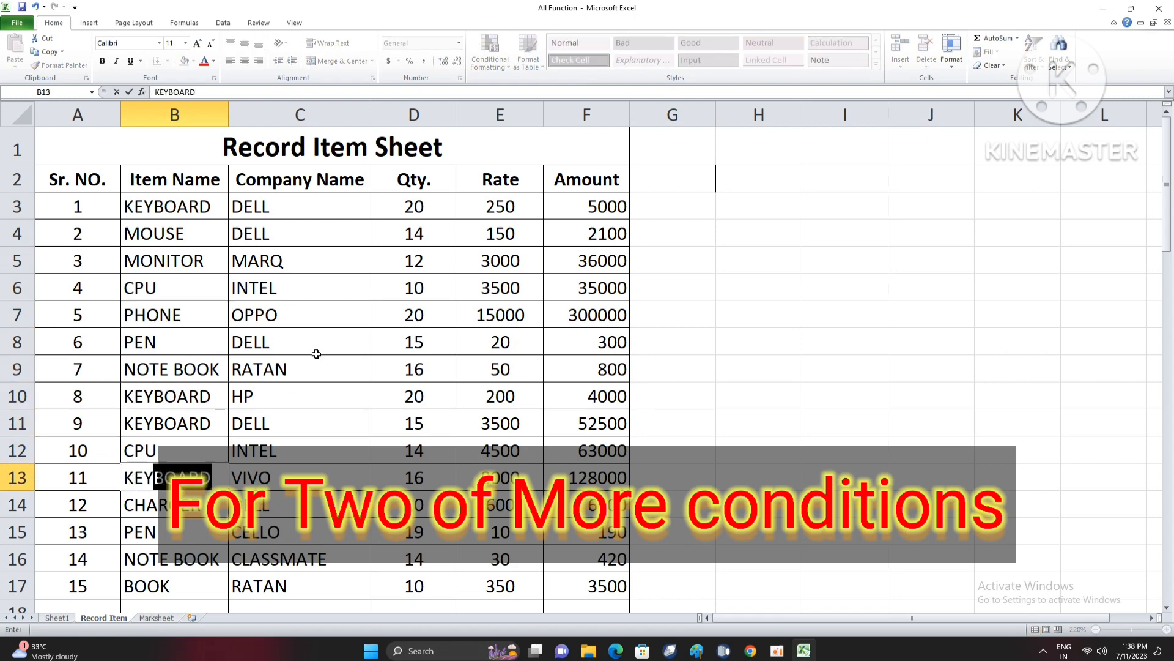
key("Return")
key("Return")
key("Return")
key("Return")
type("MOUSE")
key("Return")
- Change the item names in B9 and B7 to CPU and the one in B8 to KEYBOARD
key("Up")
key("Up")
key("Up")
key("Up")
key("Up")
key("Up")
key("Up")
key("Up")
key("Up")
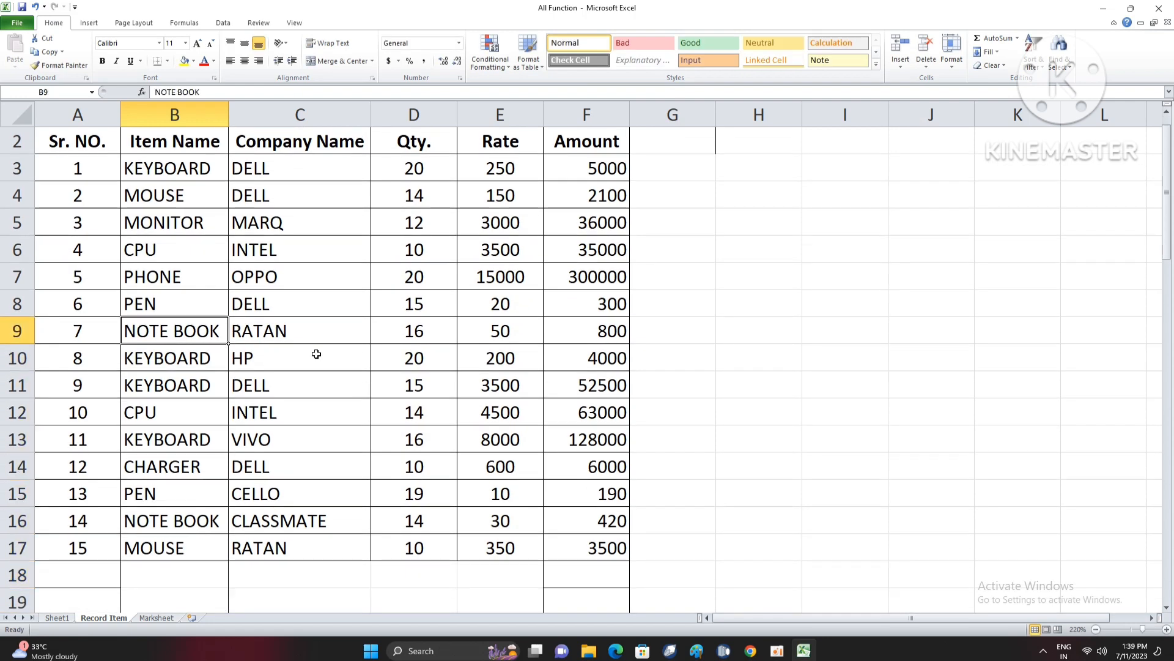
type("CU")
key("BackSpace")
type("PU")
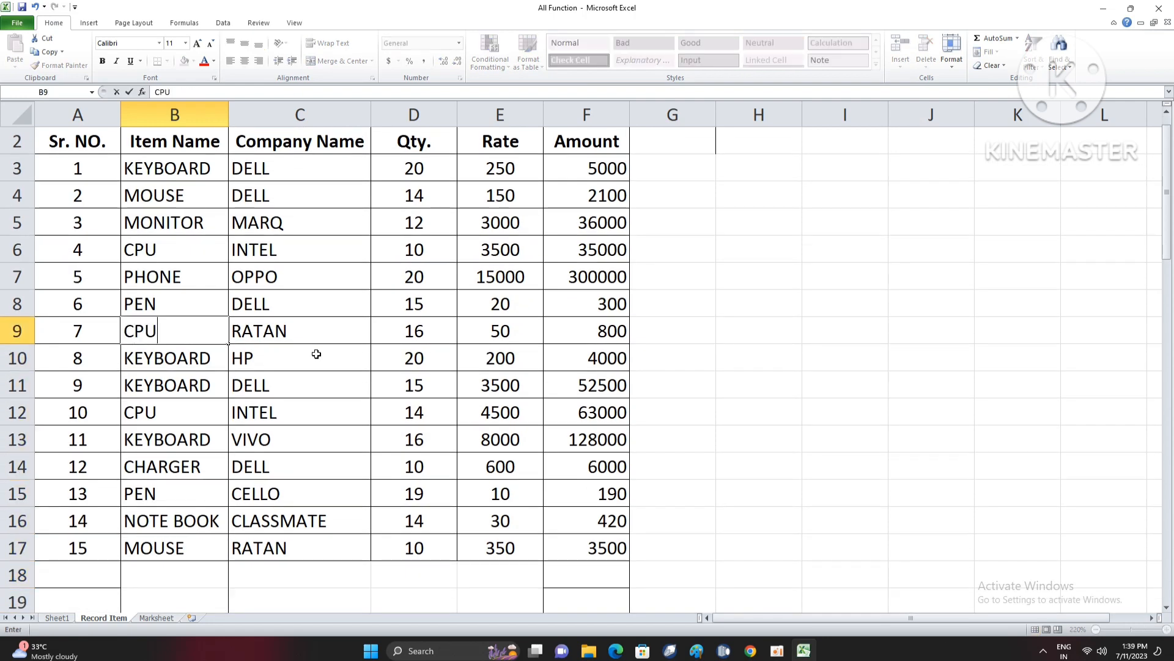
key("Up")
key("Up")
type("CPU")
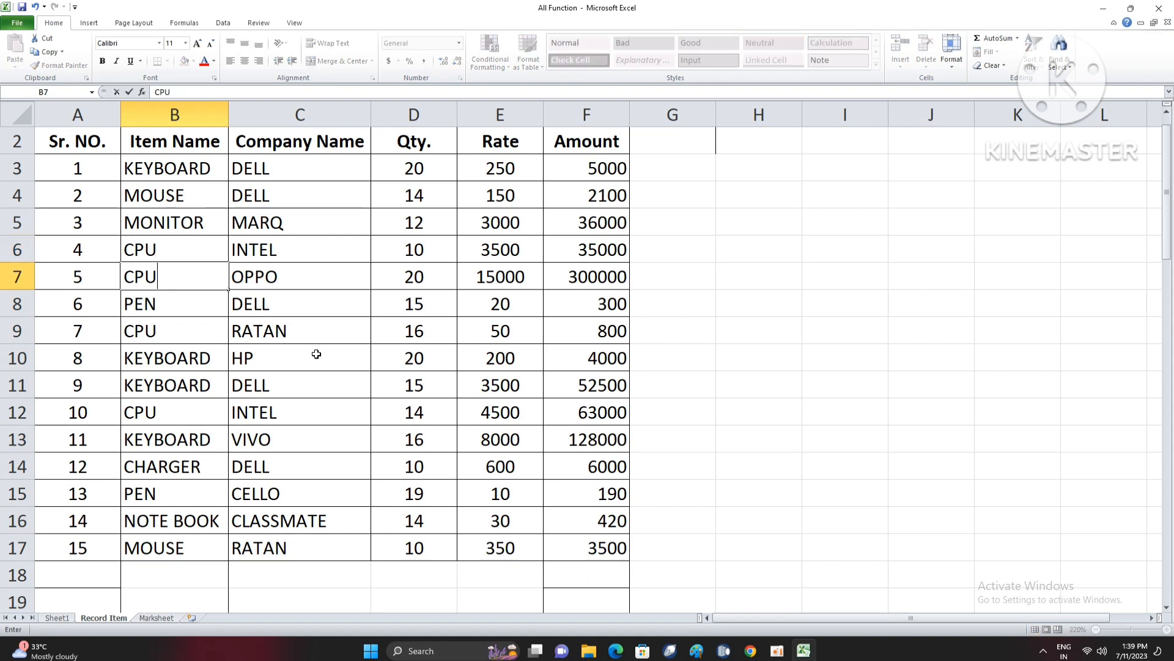
key("Return")
type("KEYBOARD")
key("Return")
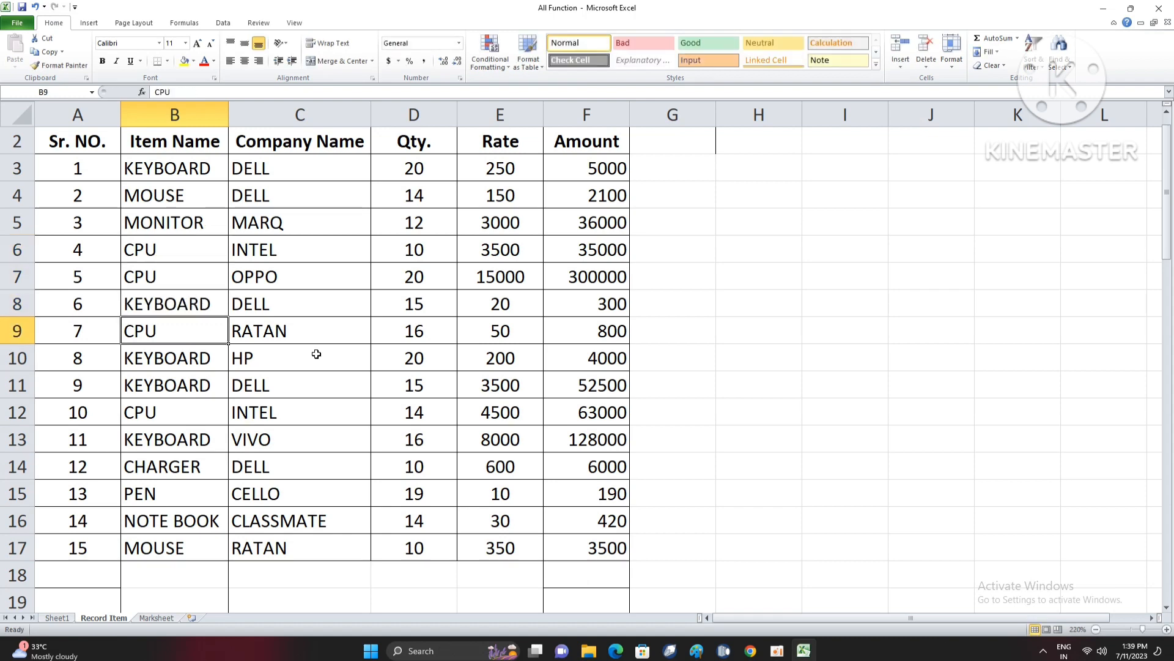
- Change the item name in B15 to MOUSE and the one in B16 to KEYBOARD
key("Down")
key("Down")
key("Down")
key("Down")
key("Down")
key("Down")
type("MOUSE")
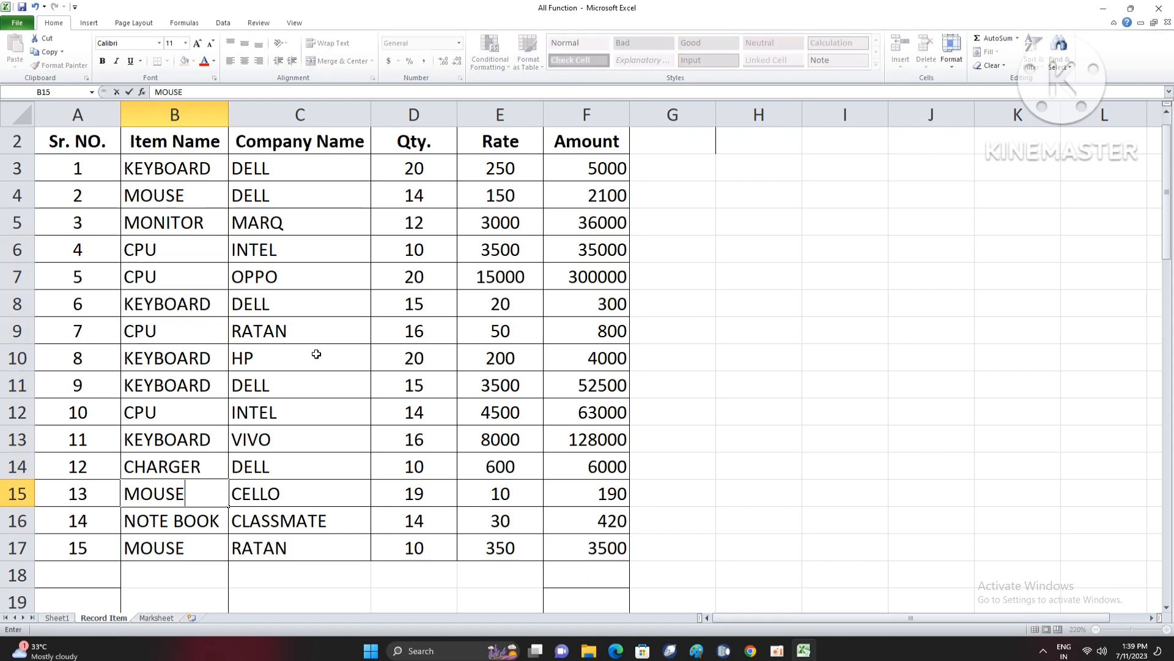
key("Return")
type("KE")
key("Return")
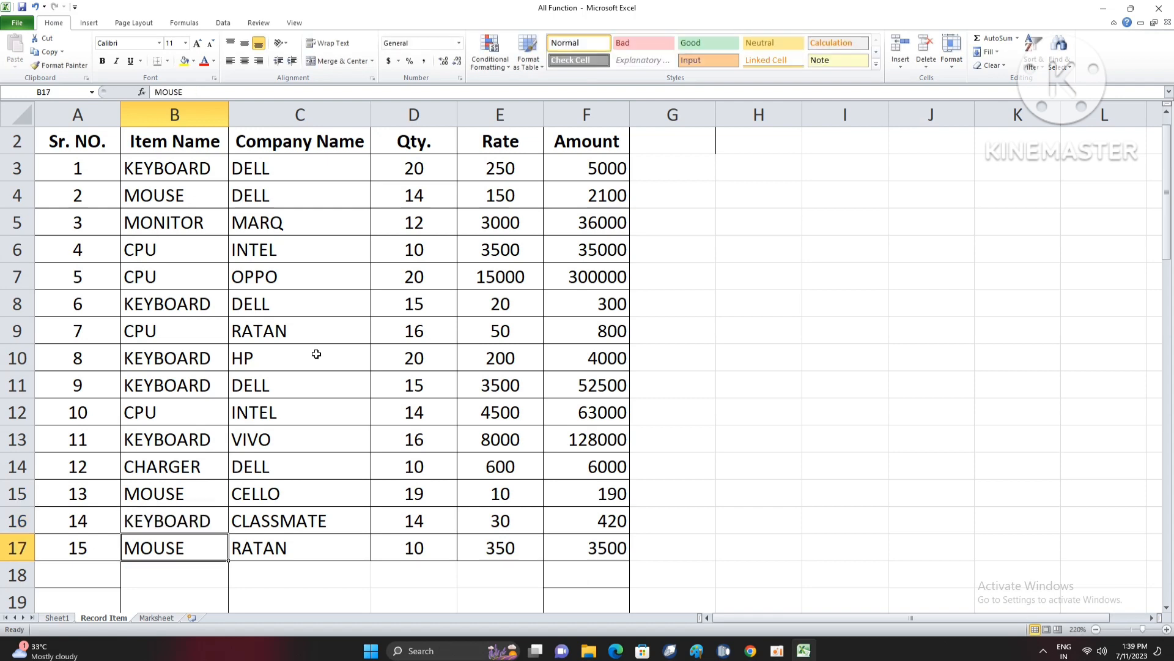
scroll(331, 361, "up", 1)
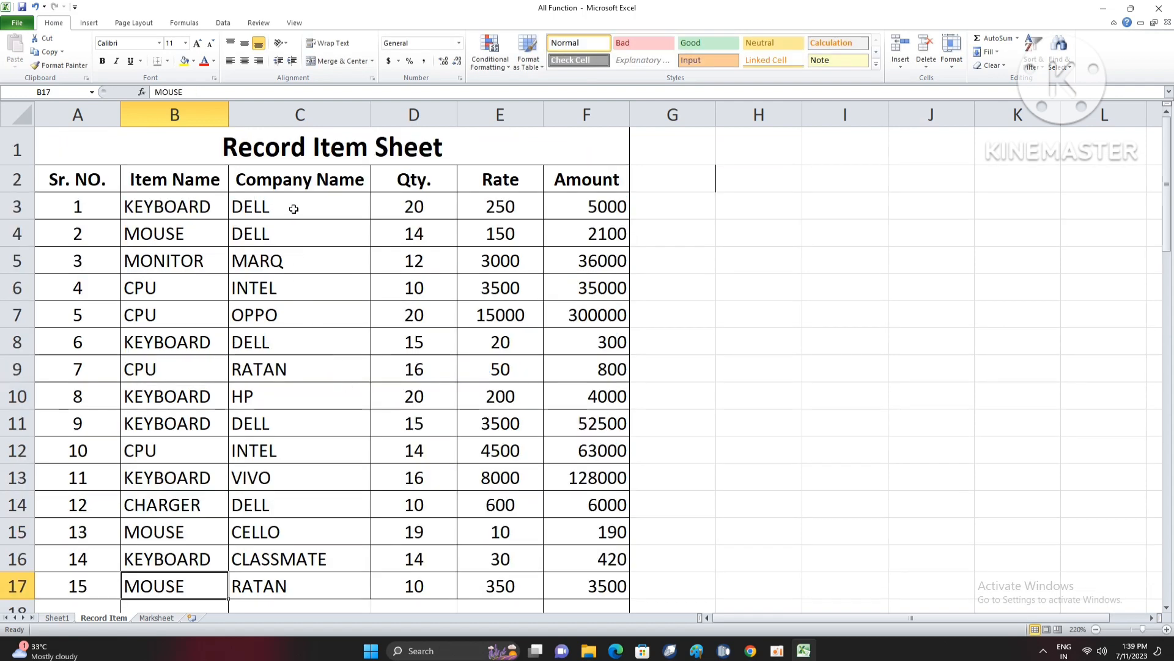
- Set the company names in cells C5 through C9 to HP
left_click_drag(292, 209, 300, 233)
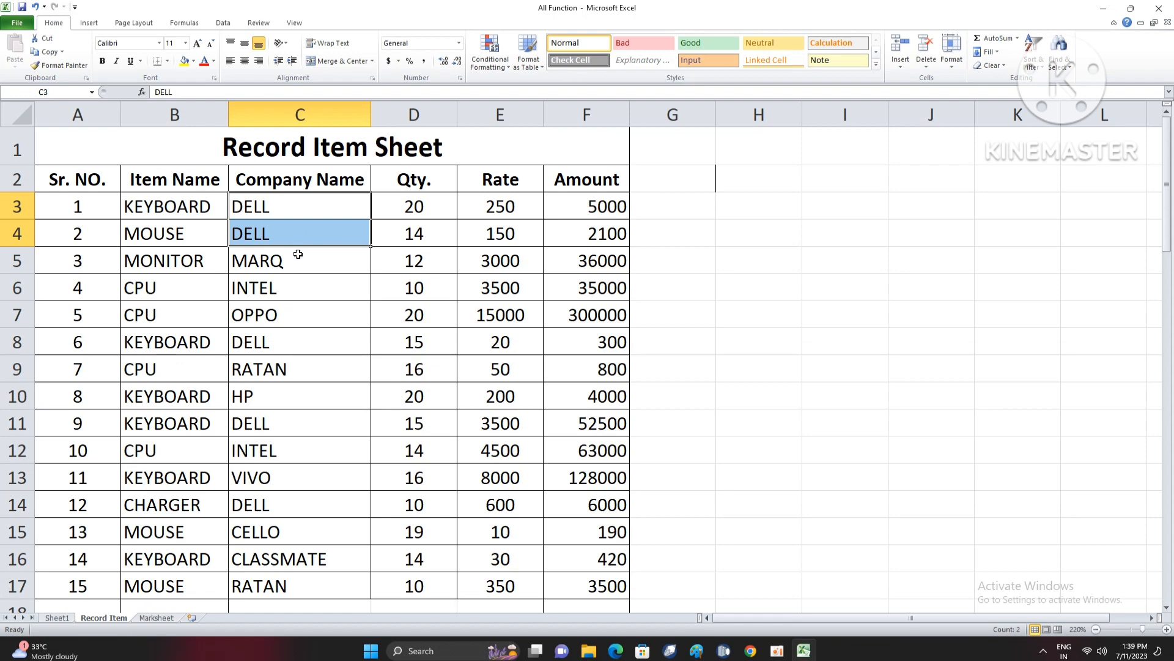
left_click(319, 259)
type("HP")
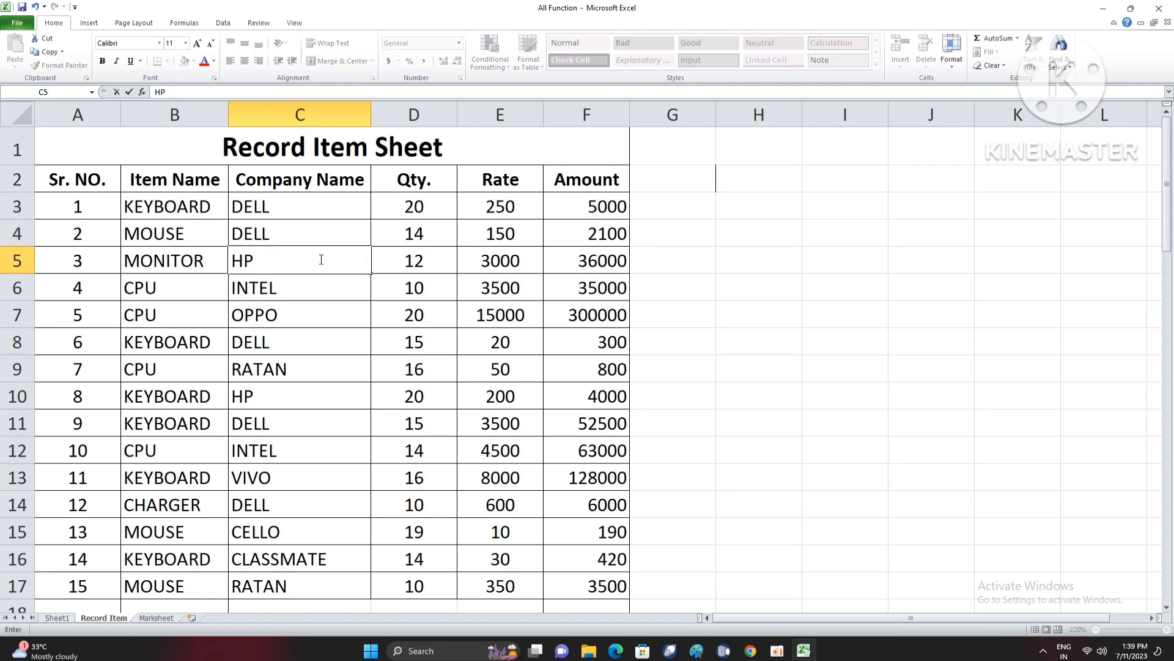
key("Return")
type("HP")
key("Return")
type("HP")
key("Return")
type("HP")
- Set the company names in cells C10 through C13 to DELL
key("Return")
type("HP ")
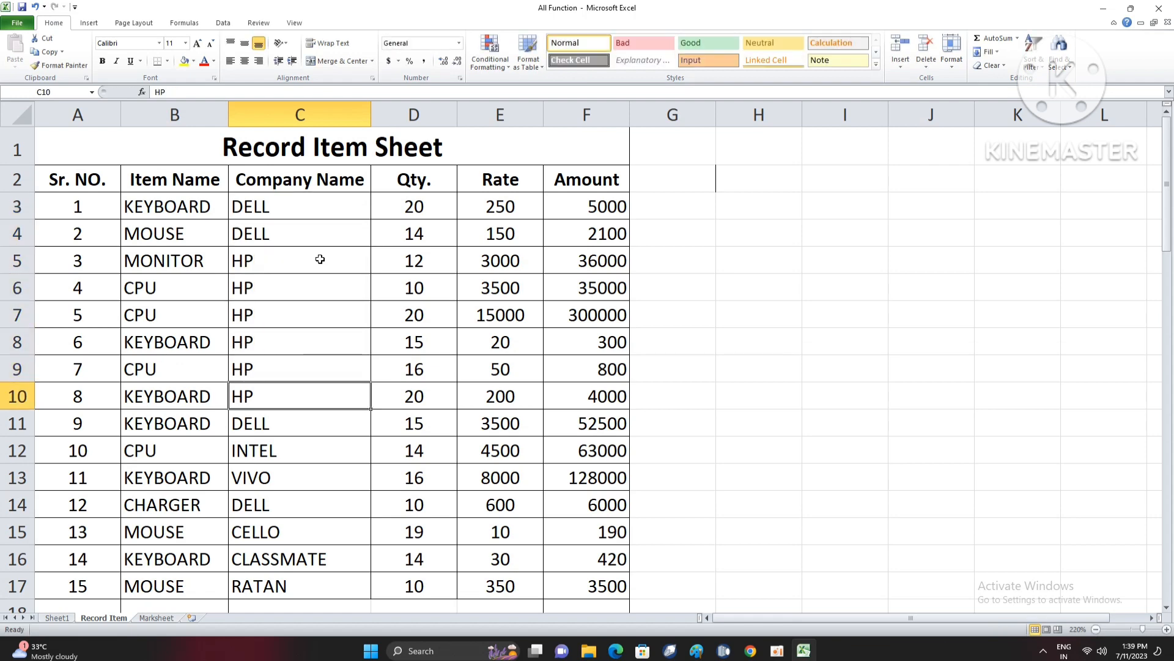
type("DELL")
key("Return")
type("DELL DELL DD")
key("Return")
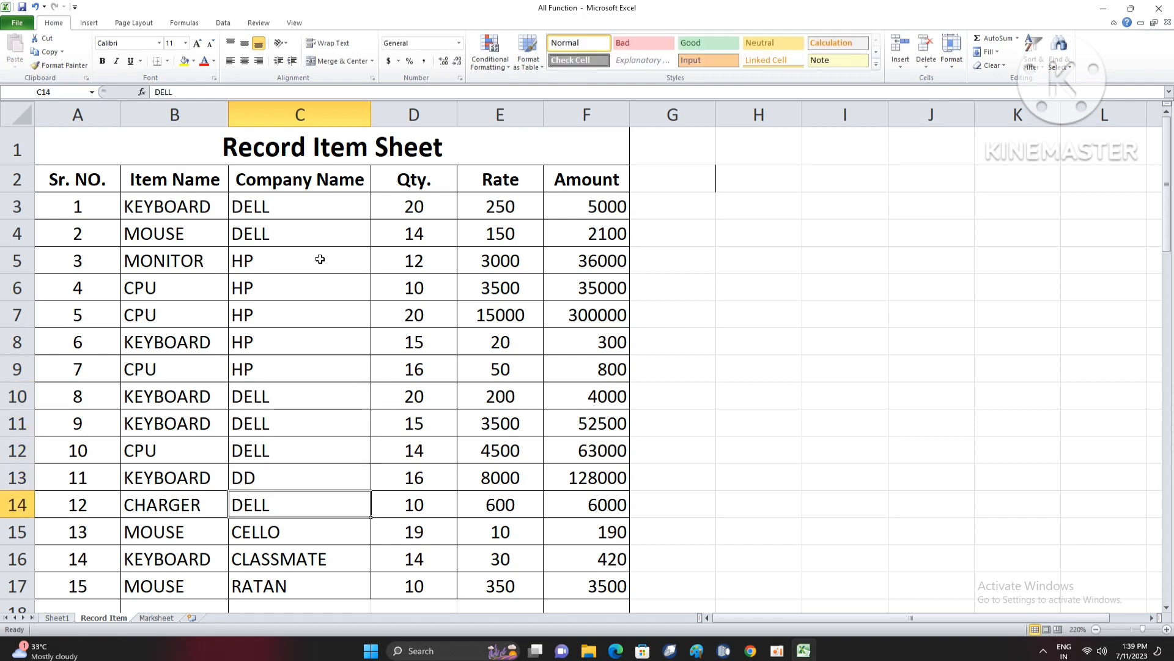
key("Up")
type("D")
key("Return")
- Set the company names in cells C14 through C17 to HP
key("Return")
type("H")
key("Return")
type("H")
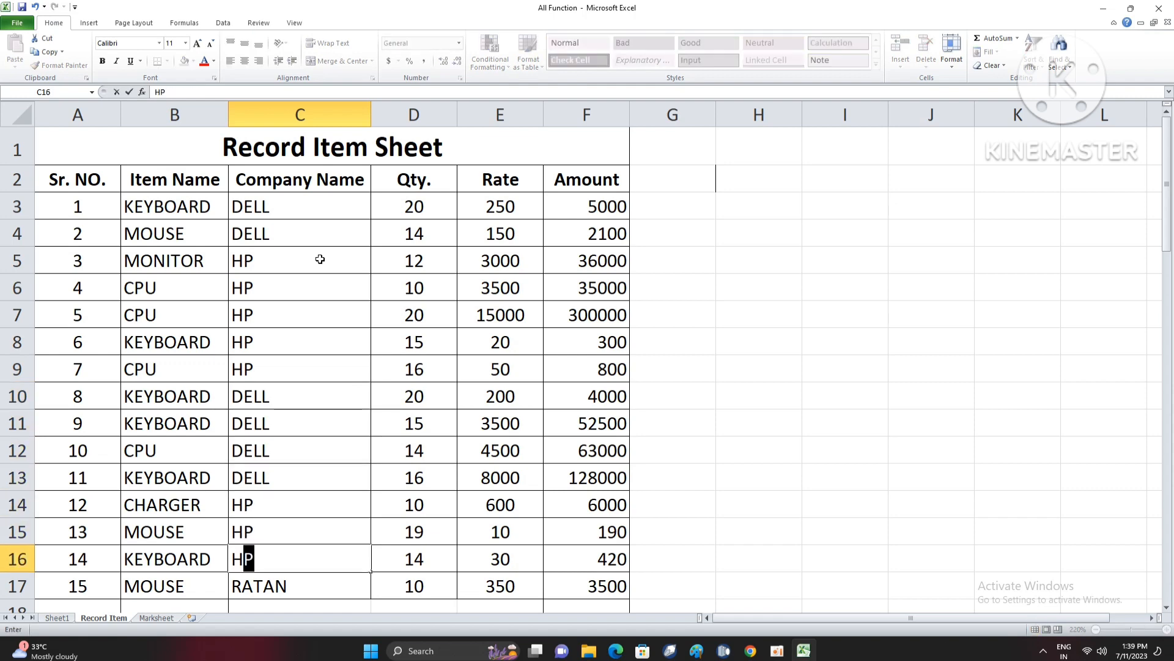
key("Return")
type("H")
key("Return")
scroll(522, 395, "up", 1)
left_click(327, 398)
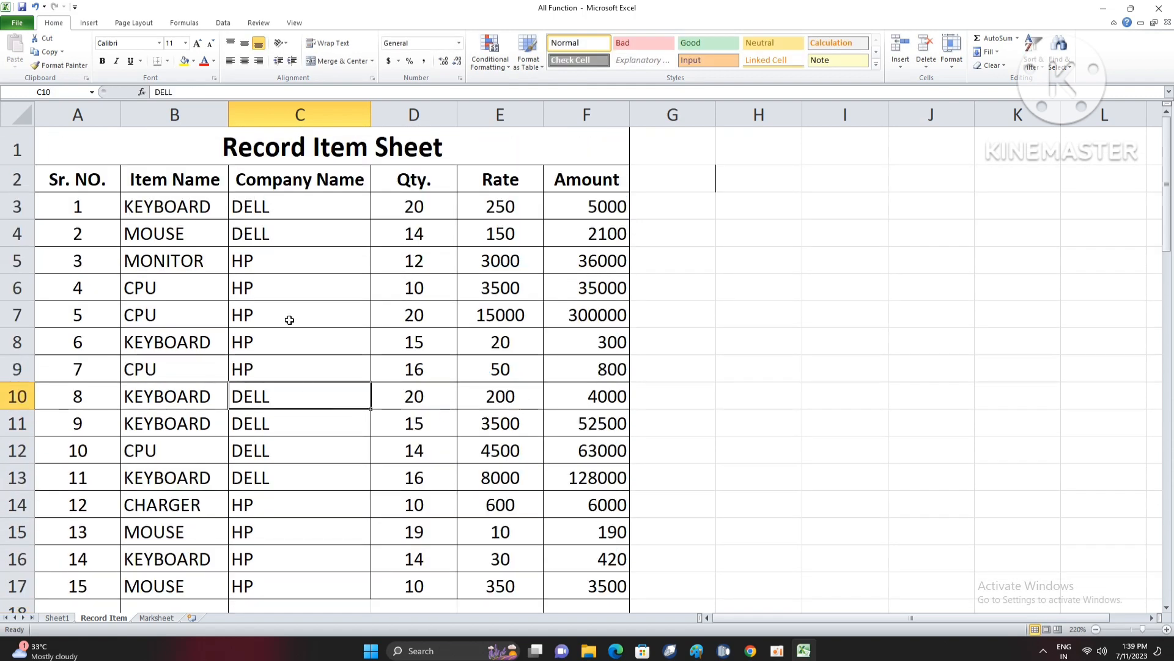
- Review the revised company names in C3:C17 and the table's last rows
left_click_drag(286, 208, 280, 585)
left_click(331, 568)
left_click_drag(503, 595, 189, 531)
left_click(483, 448)
left_click(676, 201)
left_click(733, 202)
left_click(686, 206)
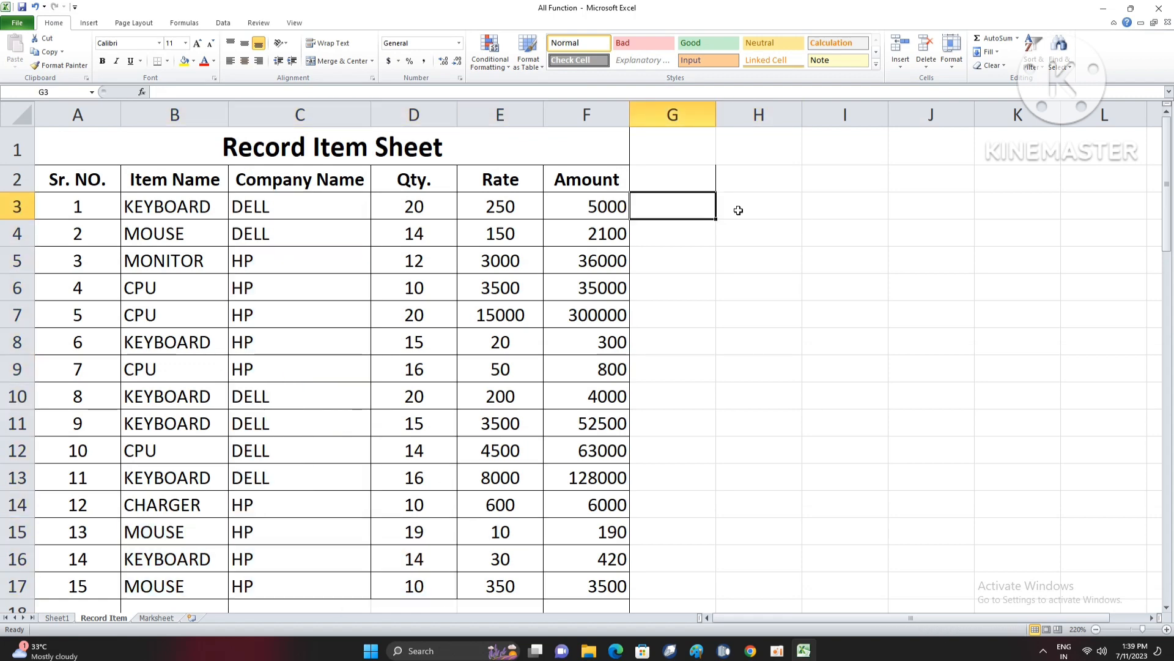
left_click(738, 210)
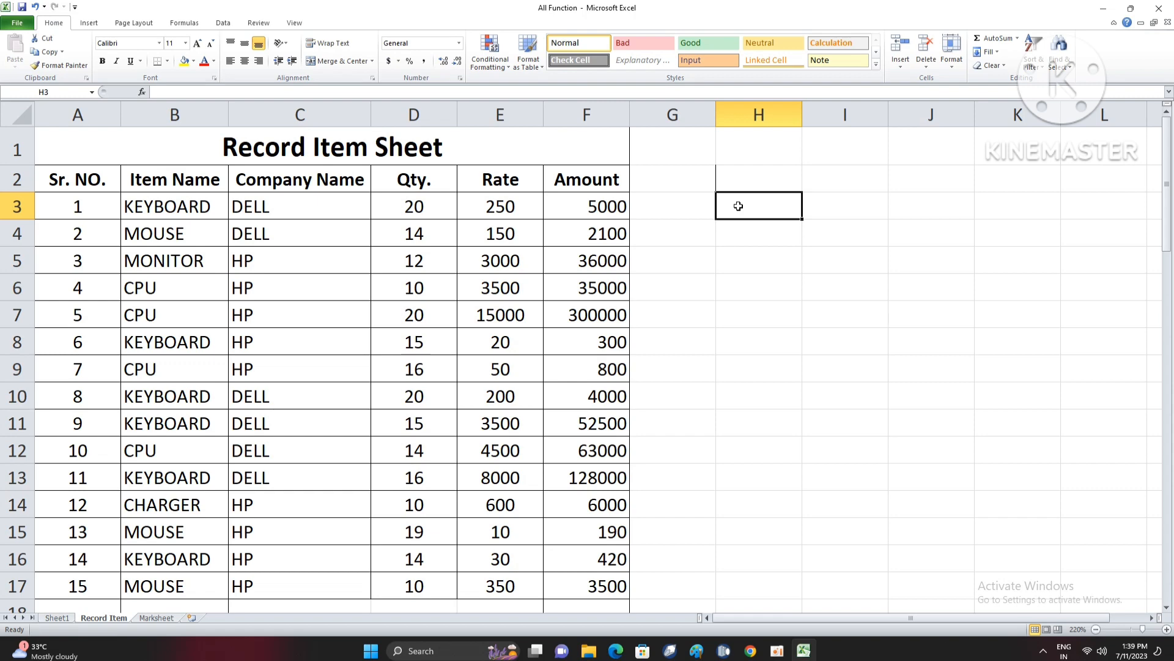
left_click(742, 188)
left_click(744, 213)
- Examine the item, company and quantity of the keyboard entries in rows 3, 13 and 16
left_click_drag(207, 207, 289, 211)
left_click_drag(192, 207, 416, 221)
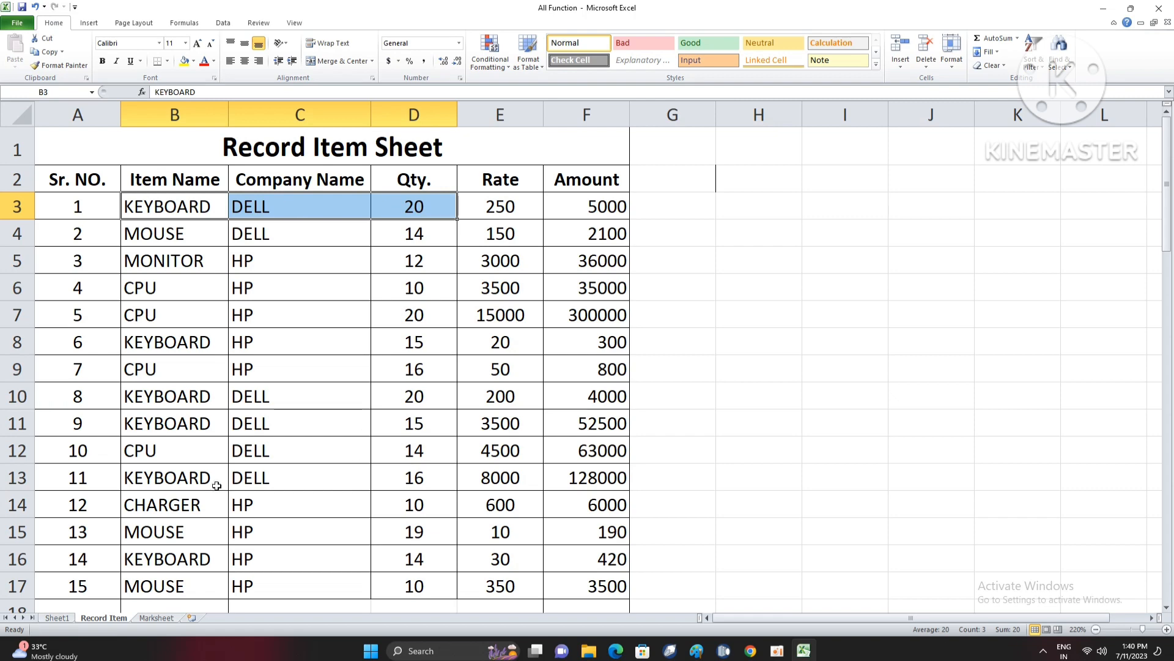
left_click_drag(207, 480, 443, 474)
left_click_drag(186, 558, 438, 559)
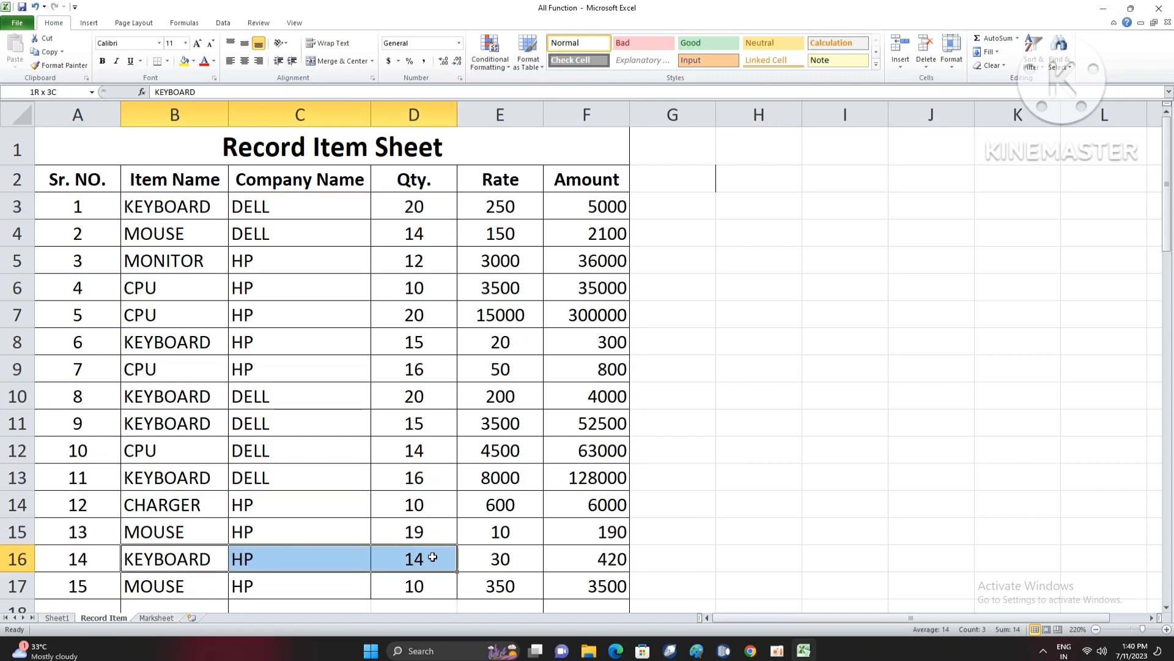
scroll(349, 547, "down", 1)
scroll(336, 542, "up", 1)
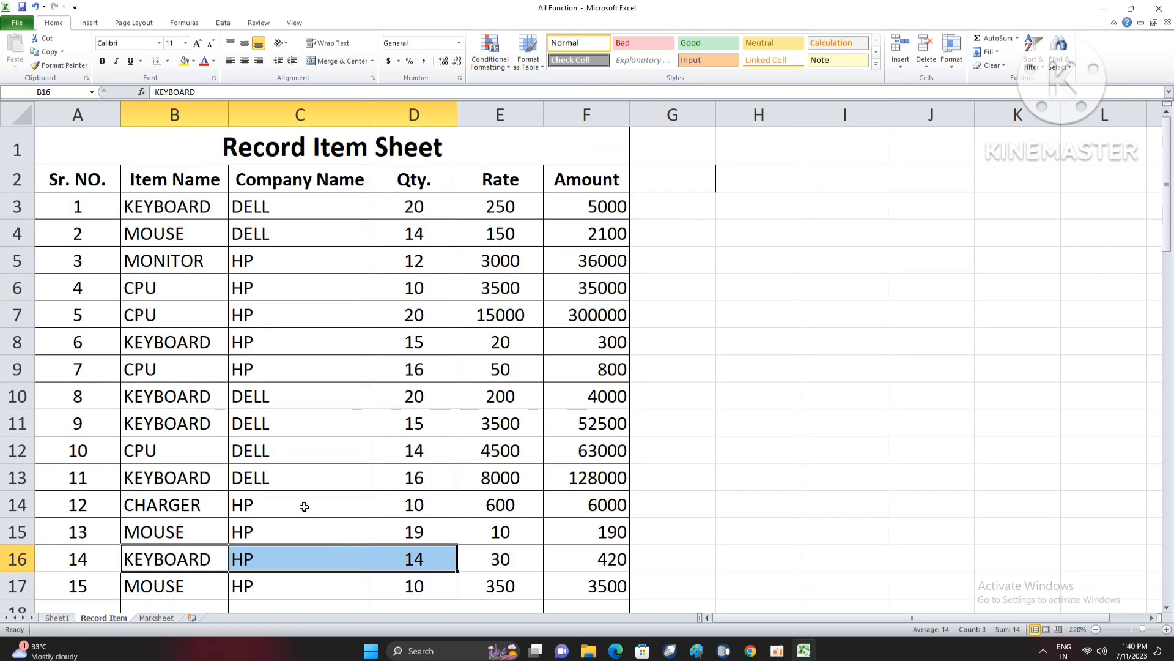
- Start a SUMIFS formula in H2 that sums D3:D17, with B3:B17 matching "KEYBOARD" as the first condition
left_click(754, 194)
left_click(754, 178)
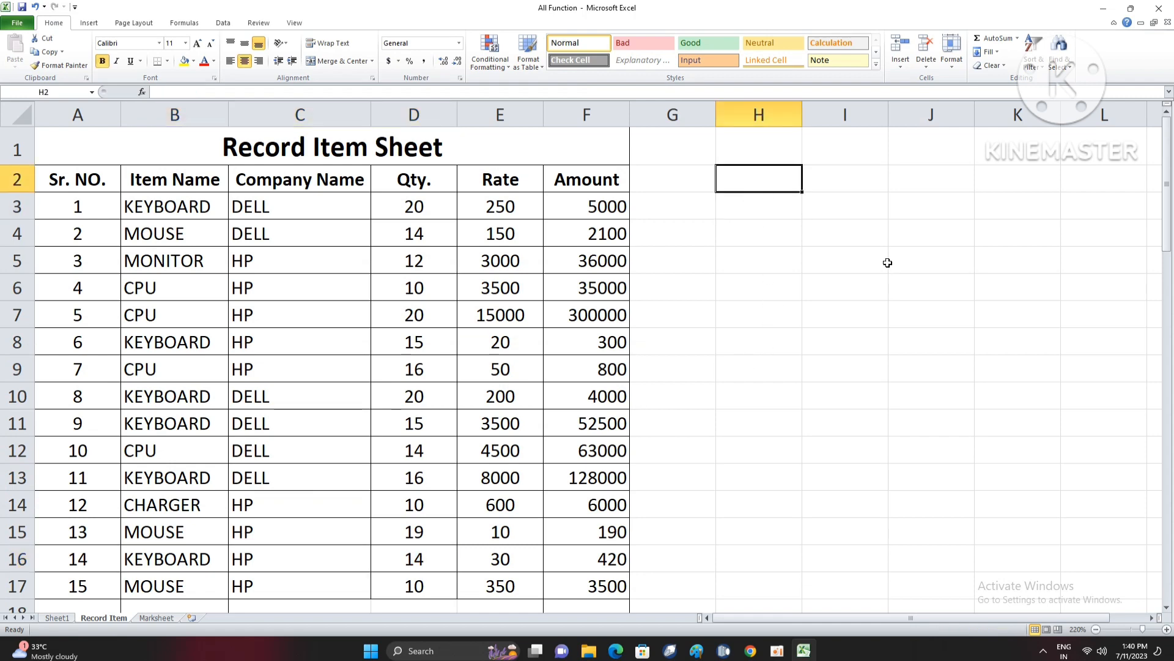
type("=SUMIF")
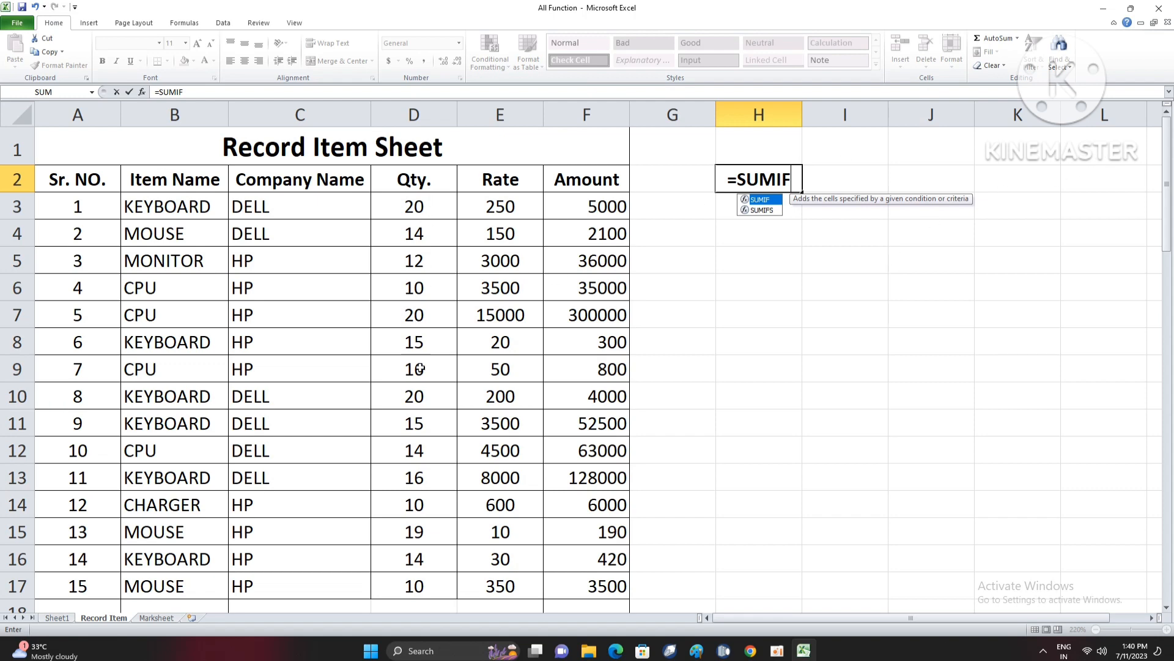
type("S(")
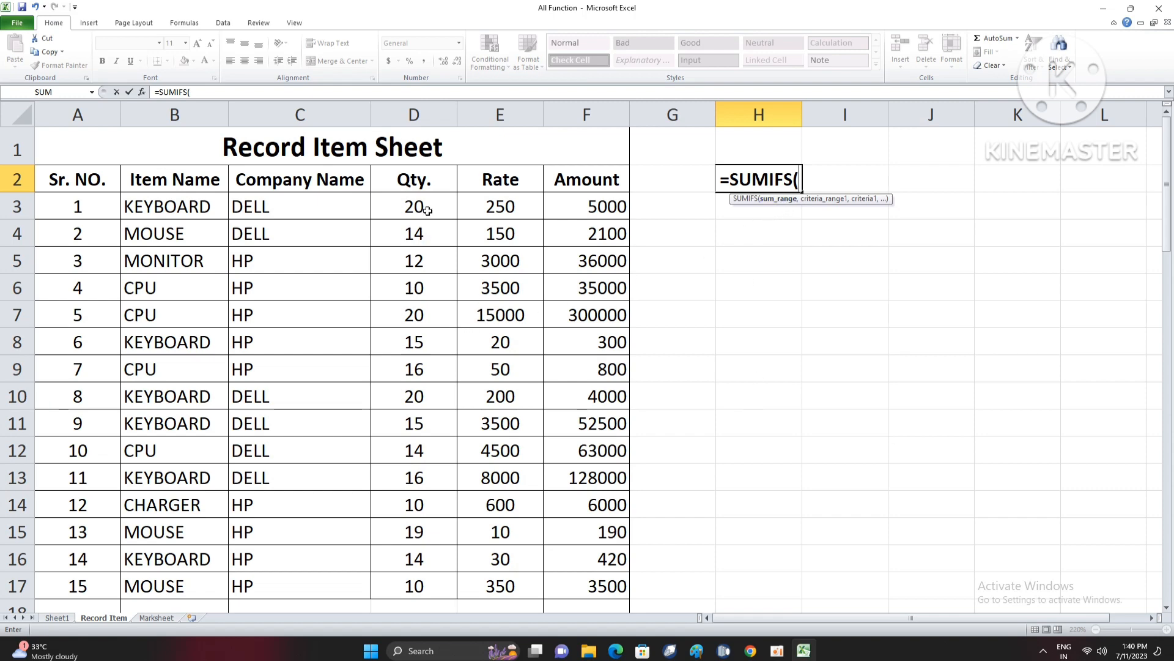
left_click_drag(416, 208, 421, 585)
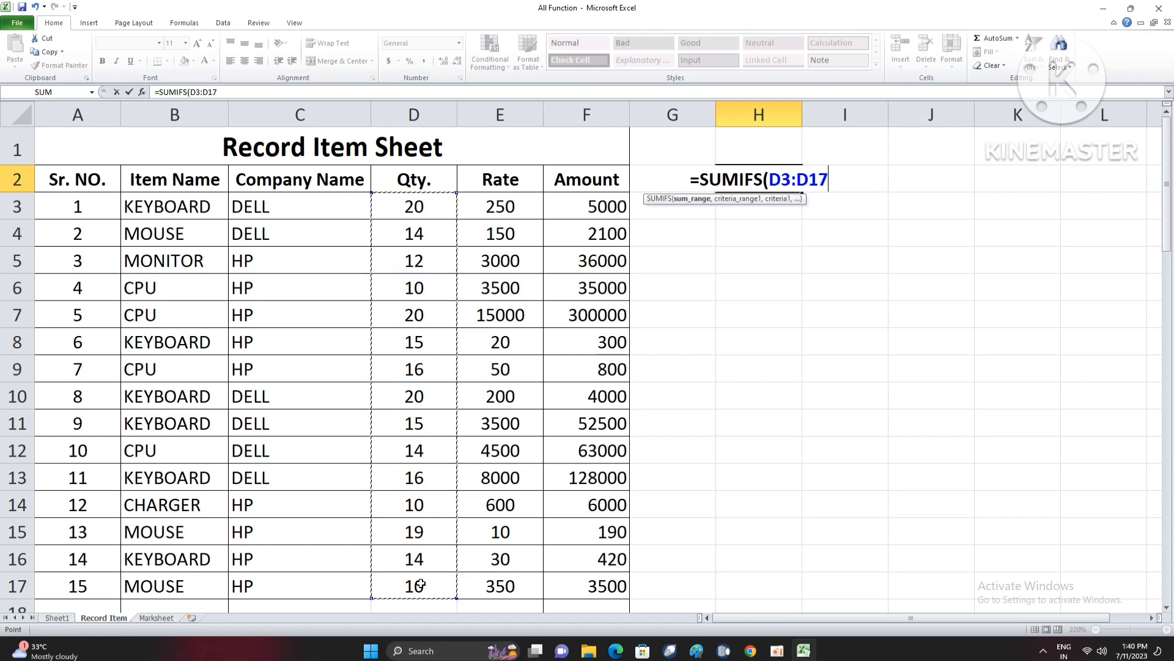
type(",")
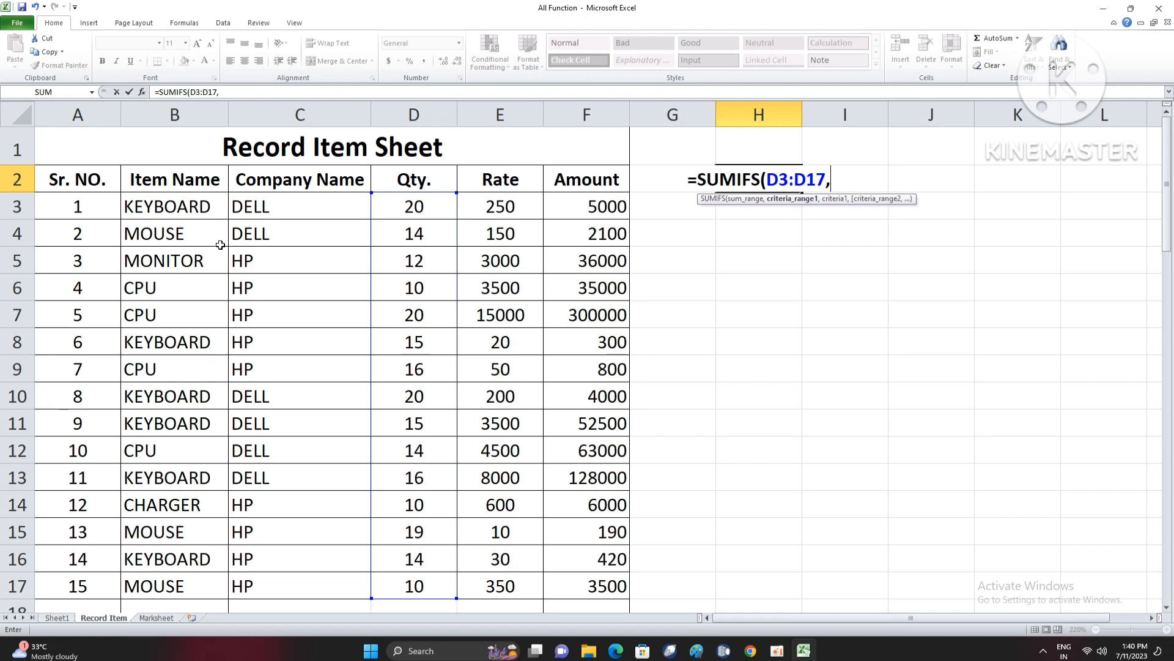
left_click_drag(202, 207, 194, 582)
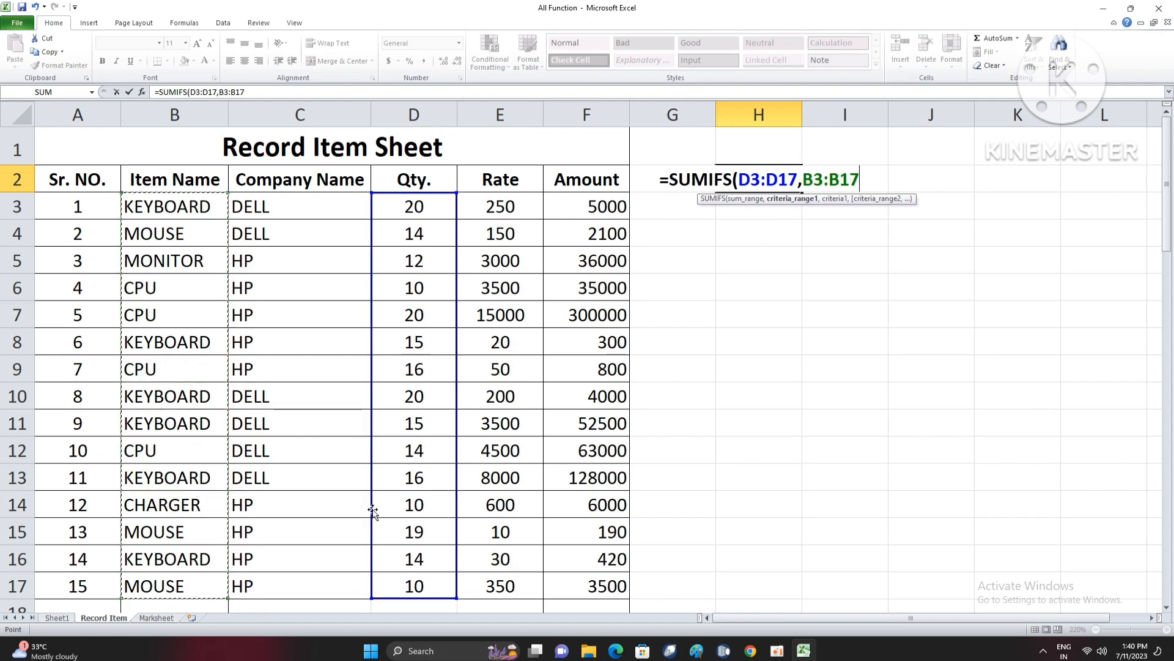
type(",\"KEYBOARD\",")
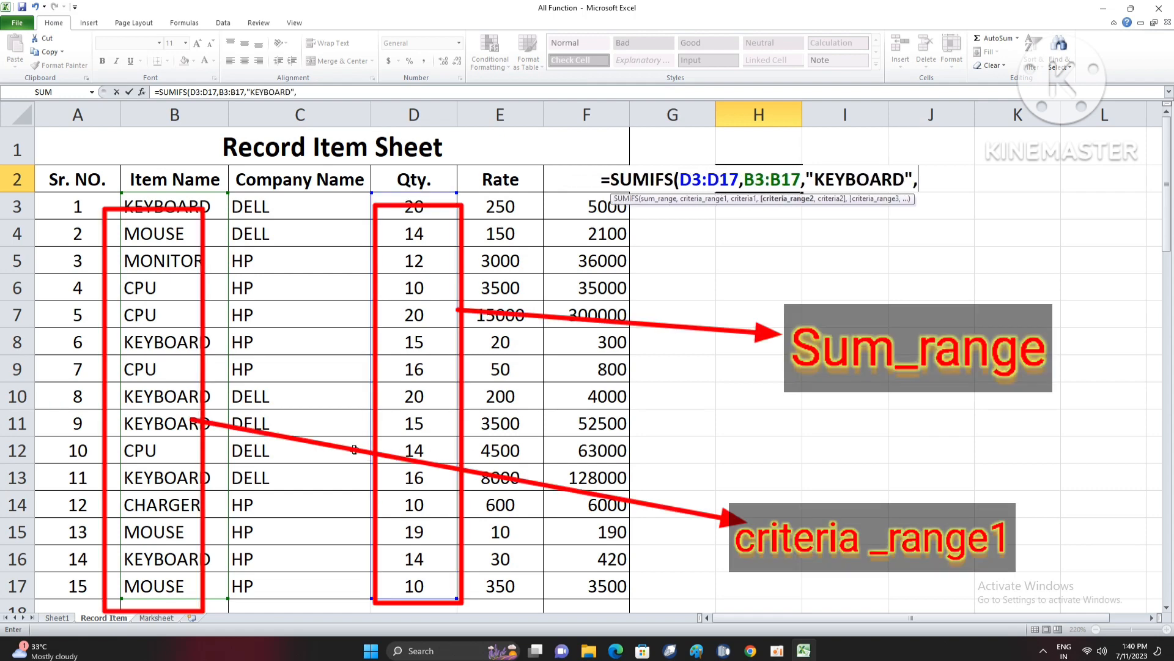
- Add C3:C17 matching "DELL" as the second SUMIFS condition and complete the formula in H2
left_click_drag(307, 215, 301, 579)
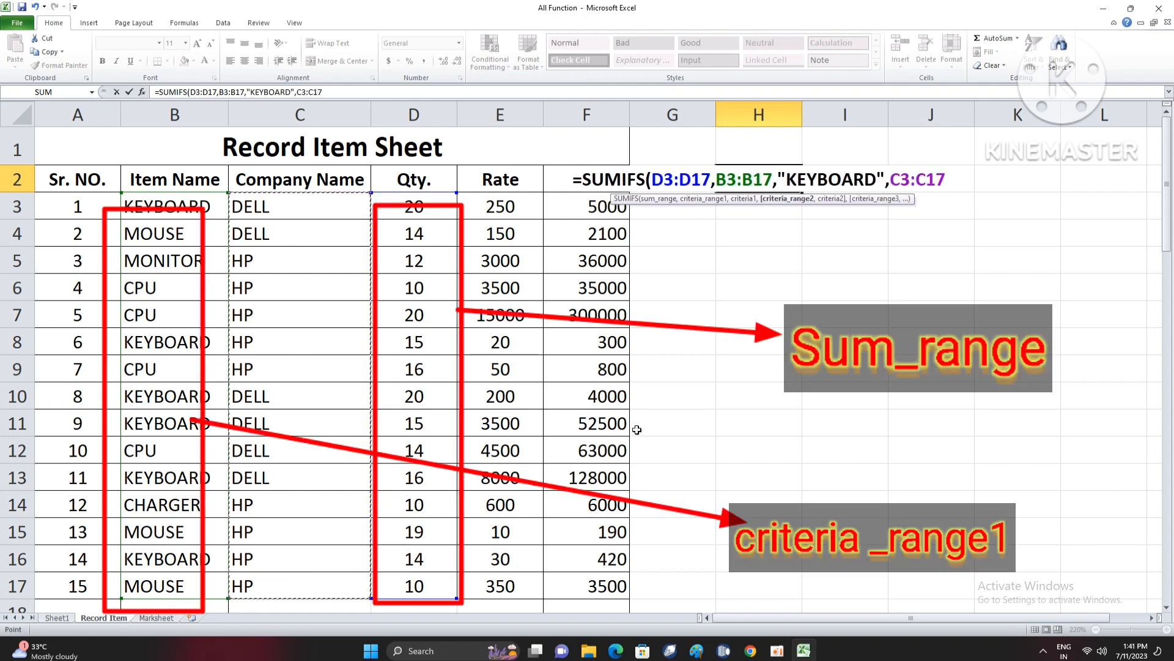
type(",\"DELL\"")
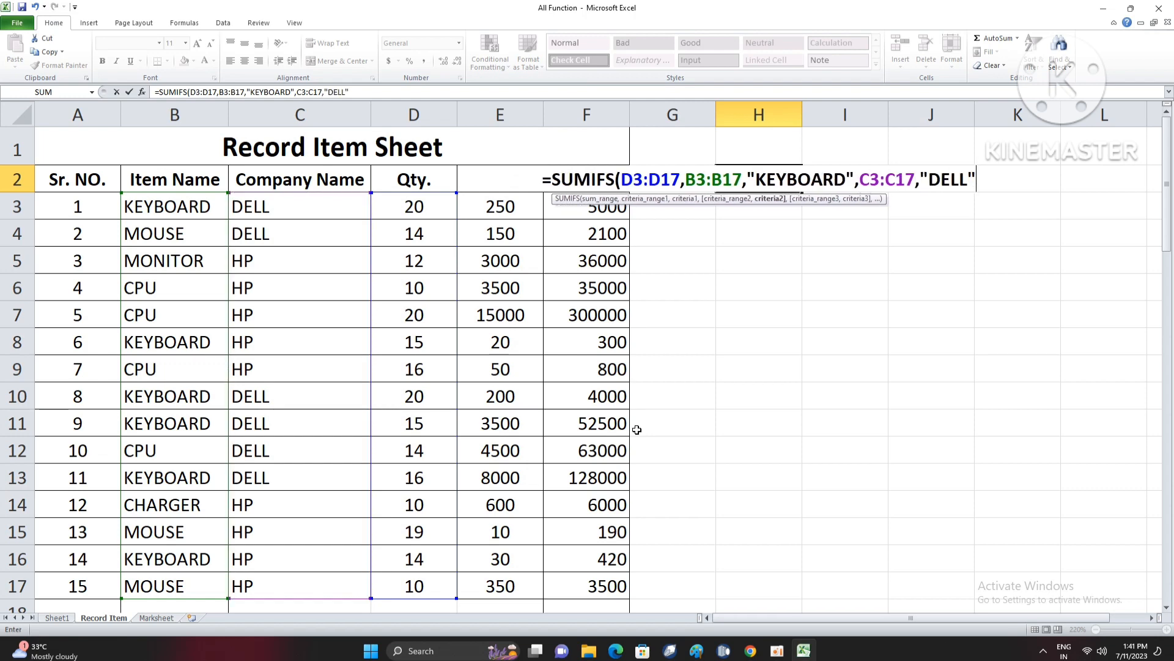
key("Return")
key("Up")
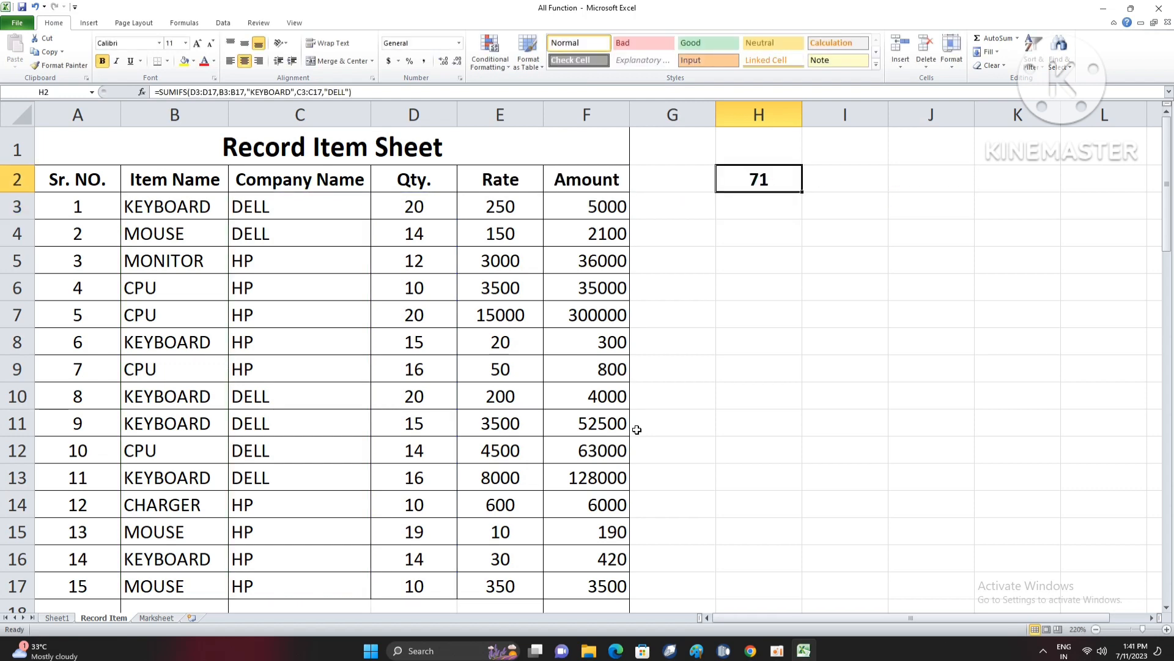
- Enter KEYBOARD in cell H1, directly above the SUMIFS formula
key("Up")
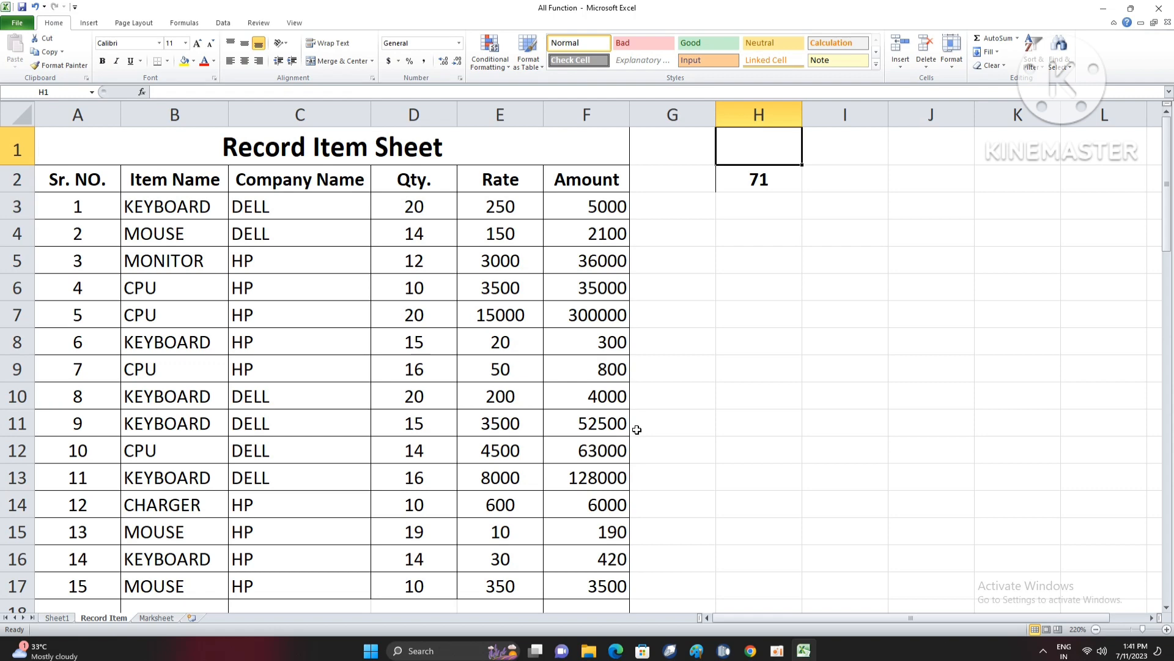
type("KEYBOARD")
key("Tab")
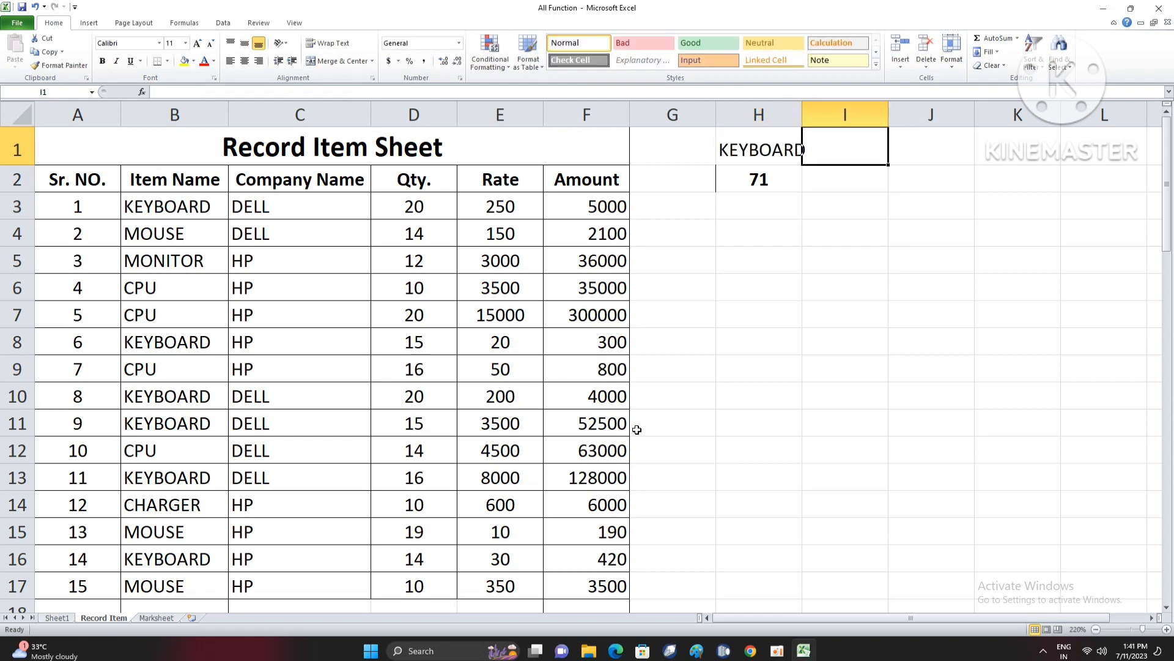
key("Down")
key("Left")
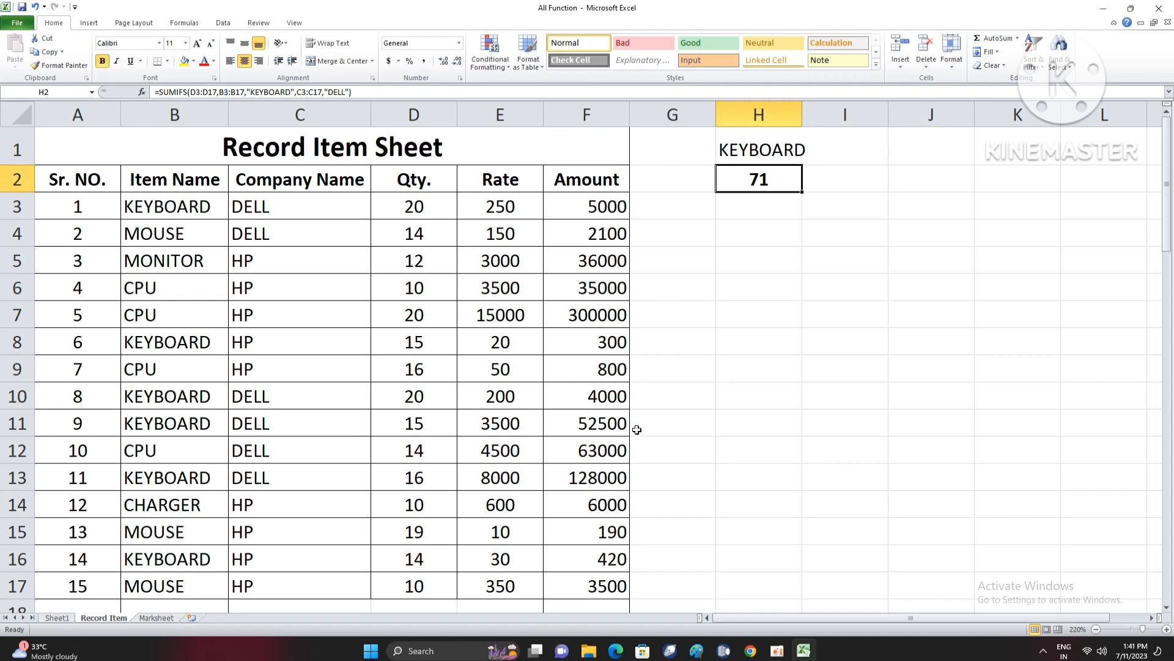
- Check the SUMIFS formula in H2, then clear both the KEYBOARD entry in H1 and the formula
double_click(764, 182)
left_click(846, 183)
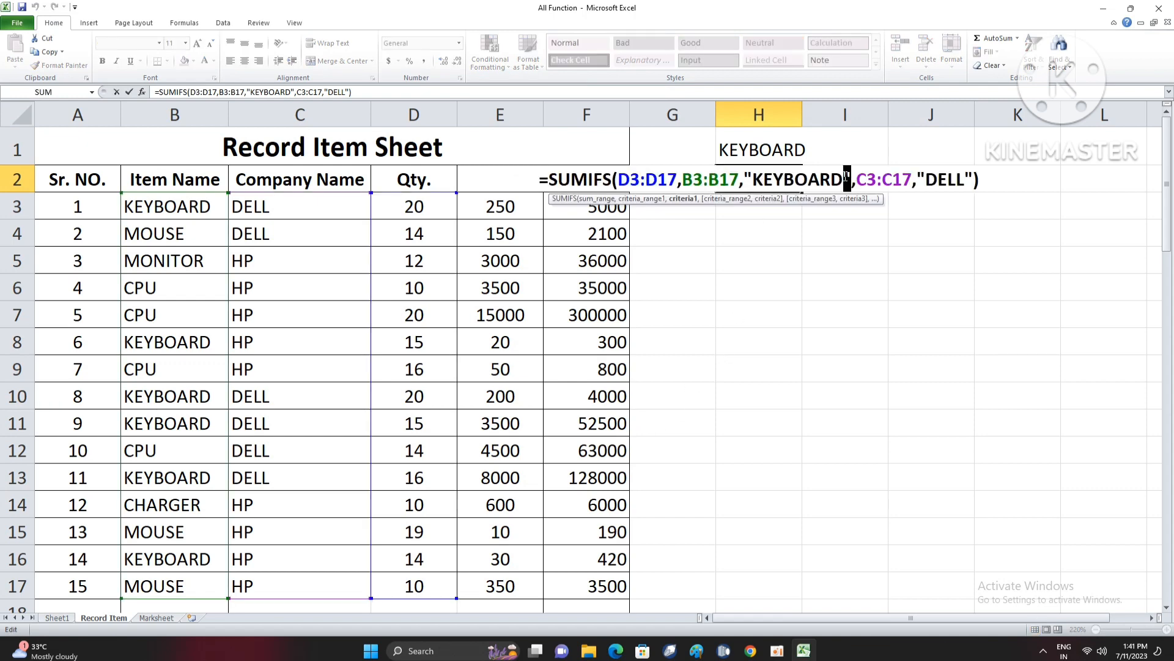
key("Return")
key("Up")
key("Up")
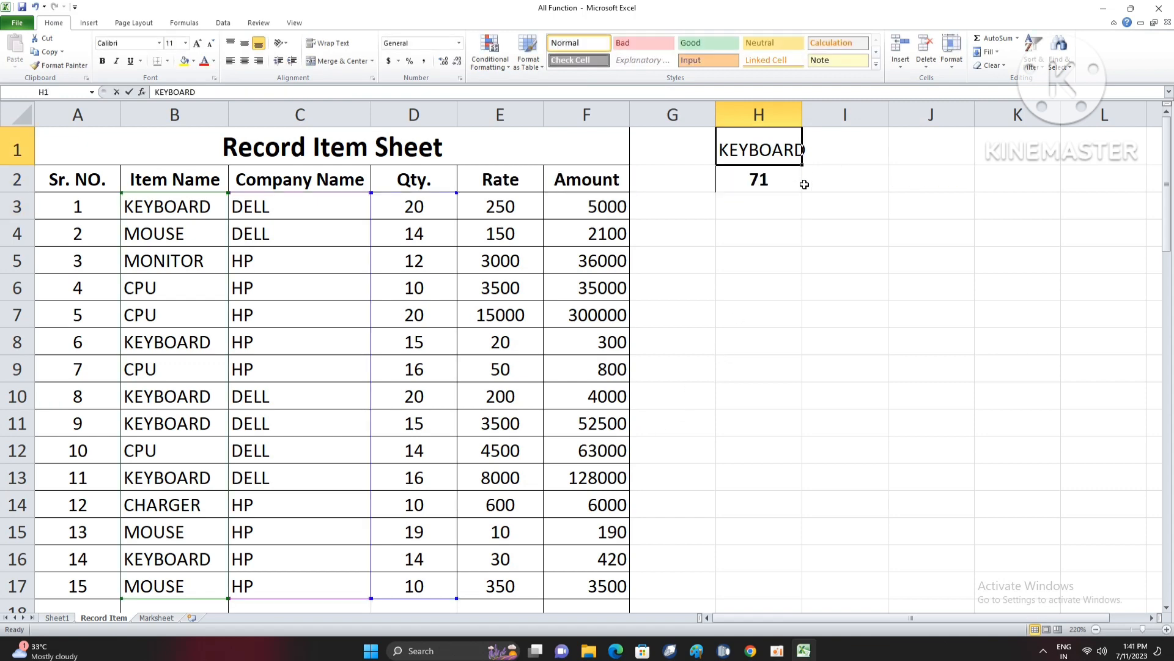
key("Delete")
left_click(778, 237)
left_click(778, 190)
key("Delete")
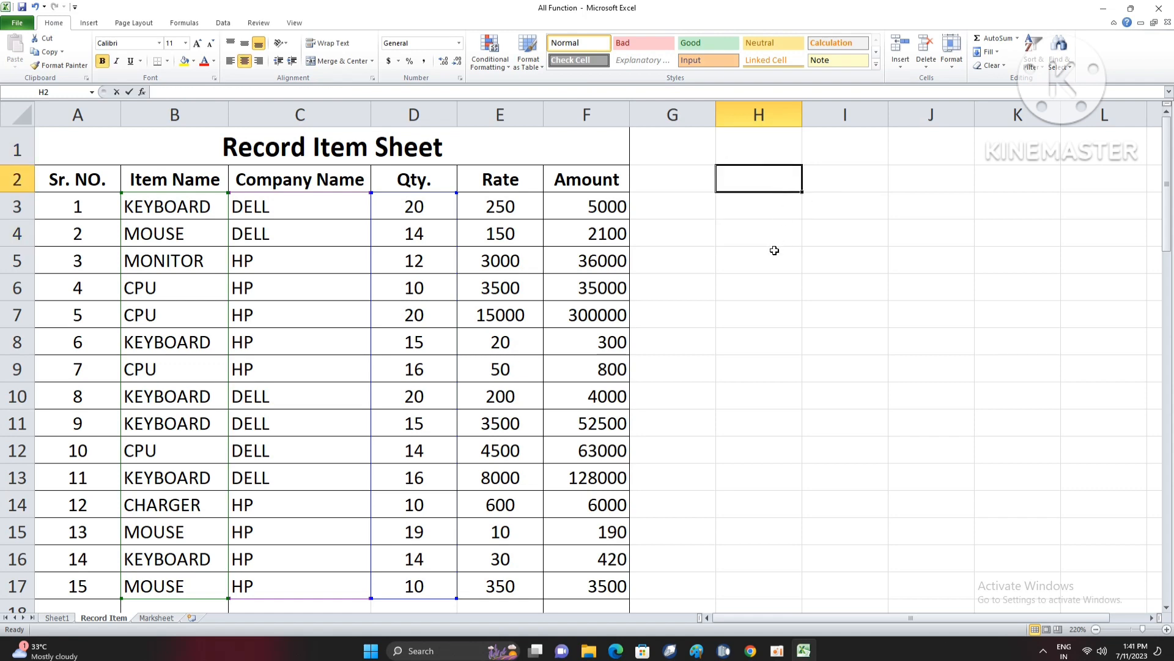
- Start a SUMIFS formula in H2 that sums D3:D17, with B3:B17 matching cell H1 as the first condition
type("=SUMIF")
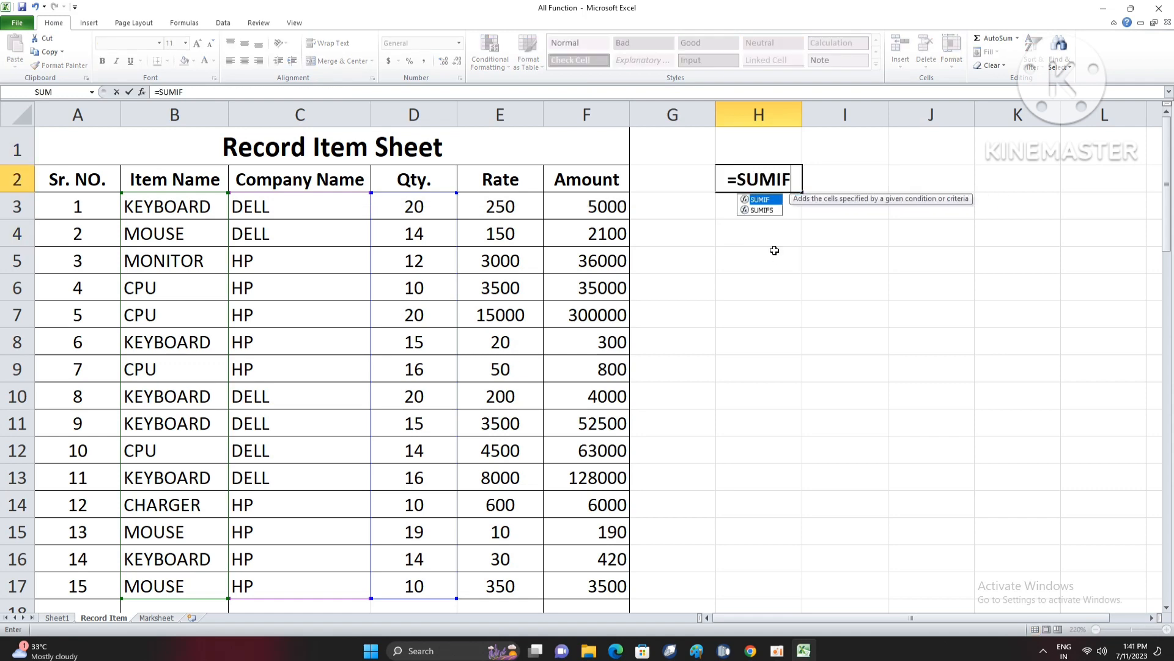
type("S(")
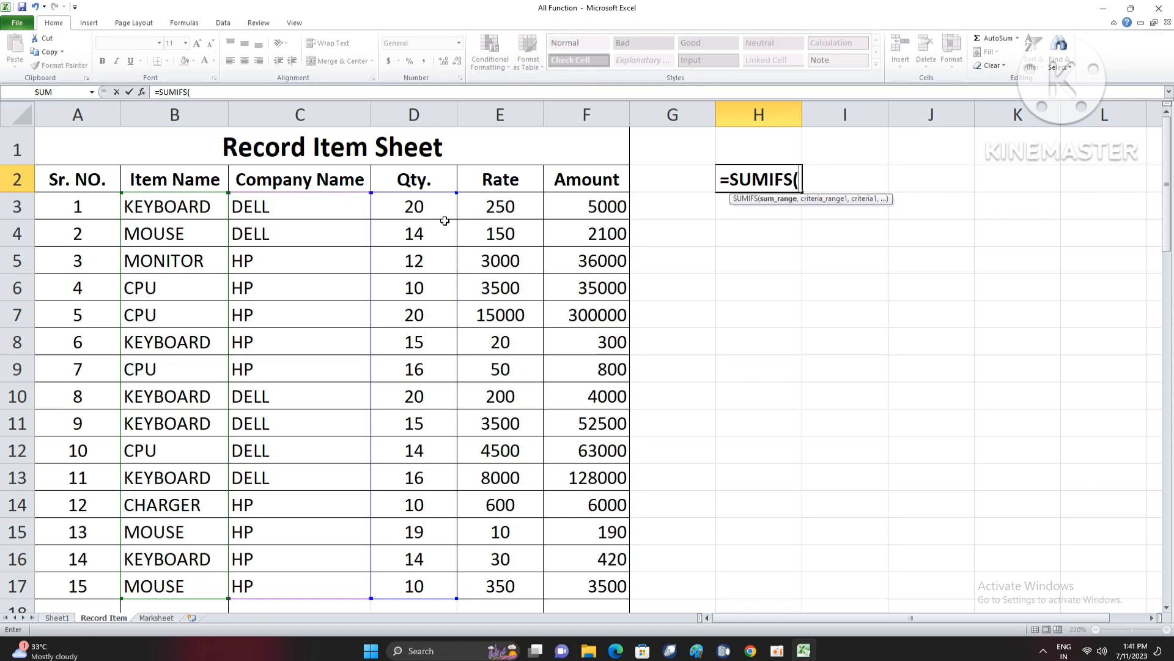
left_click_drag(444, 214, 424, 584)
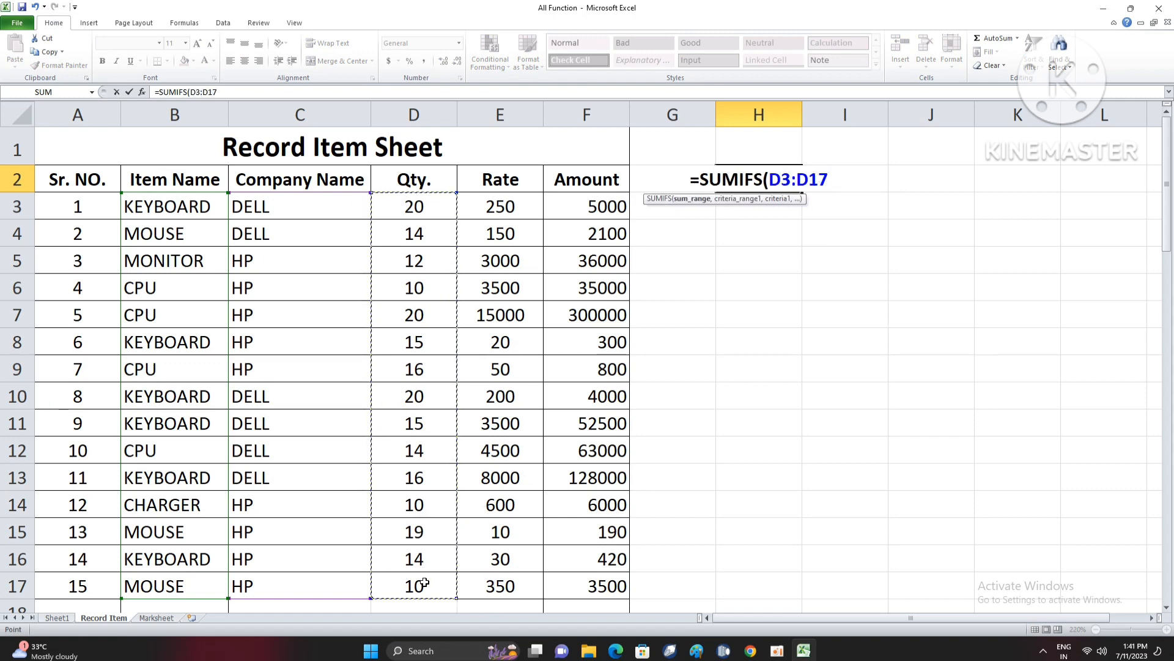
type(",")
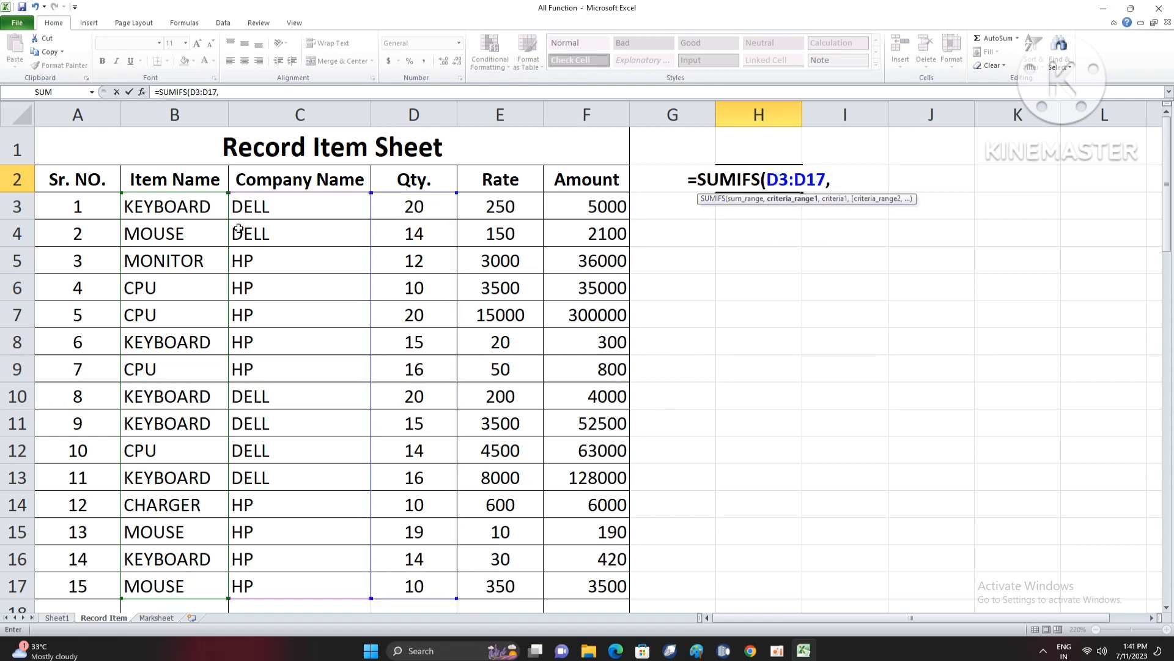
left_click_drag(197, 208, 194, 586)
type(",")
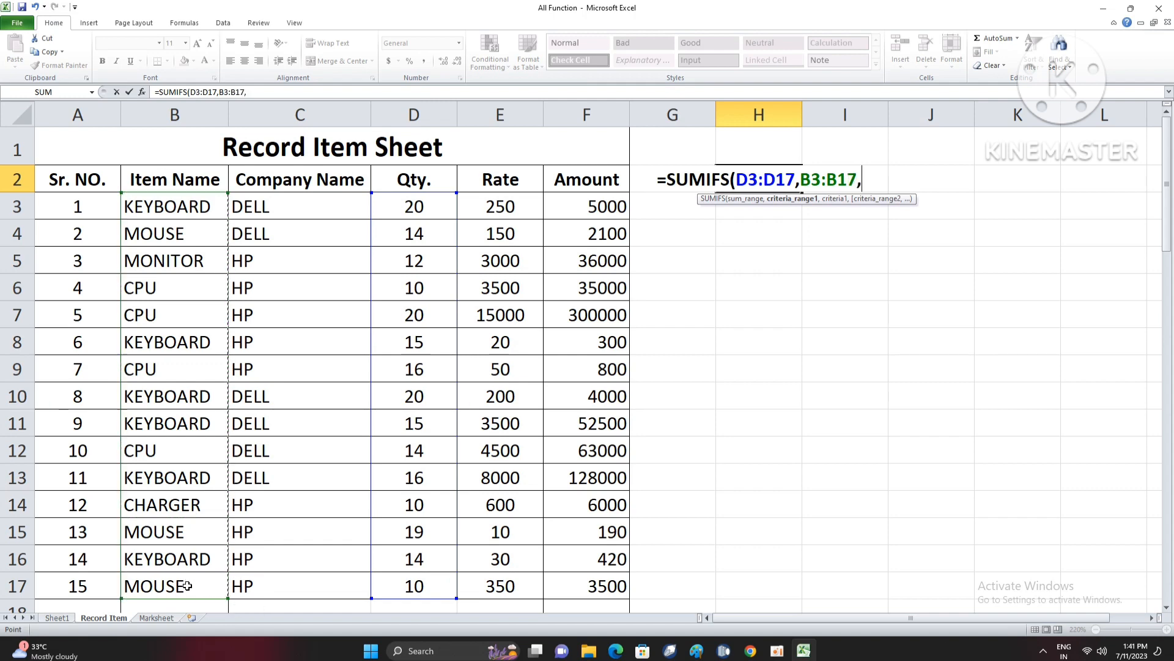
left_click(752, 151)
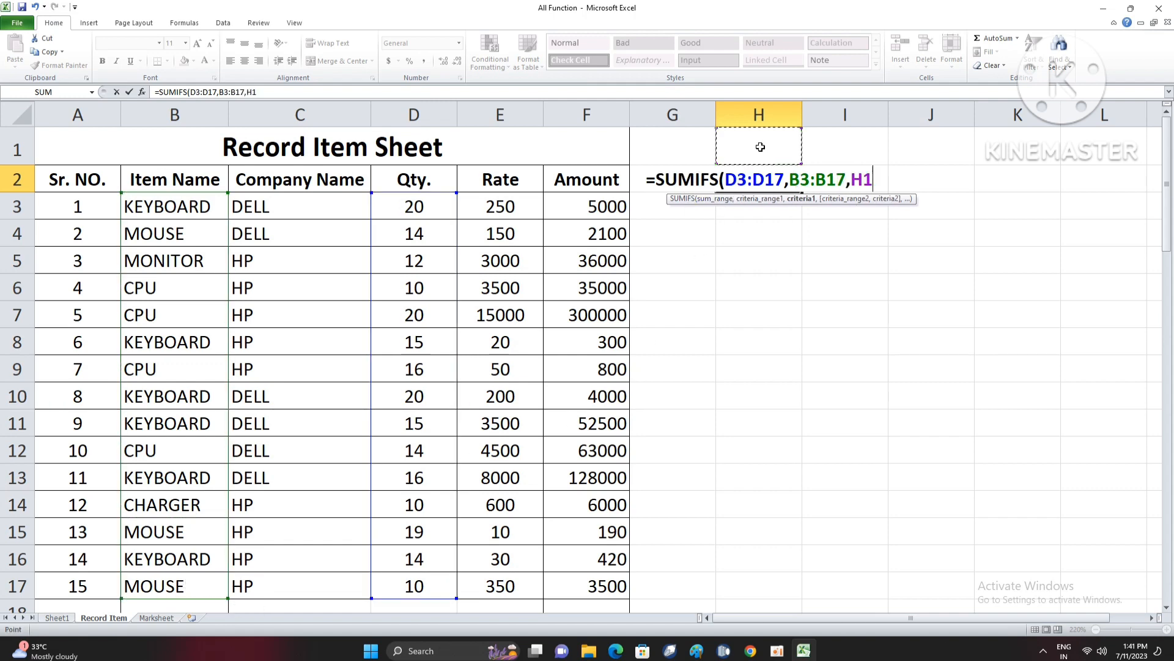
type(",")
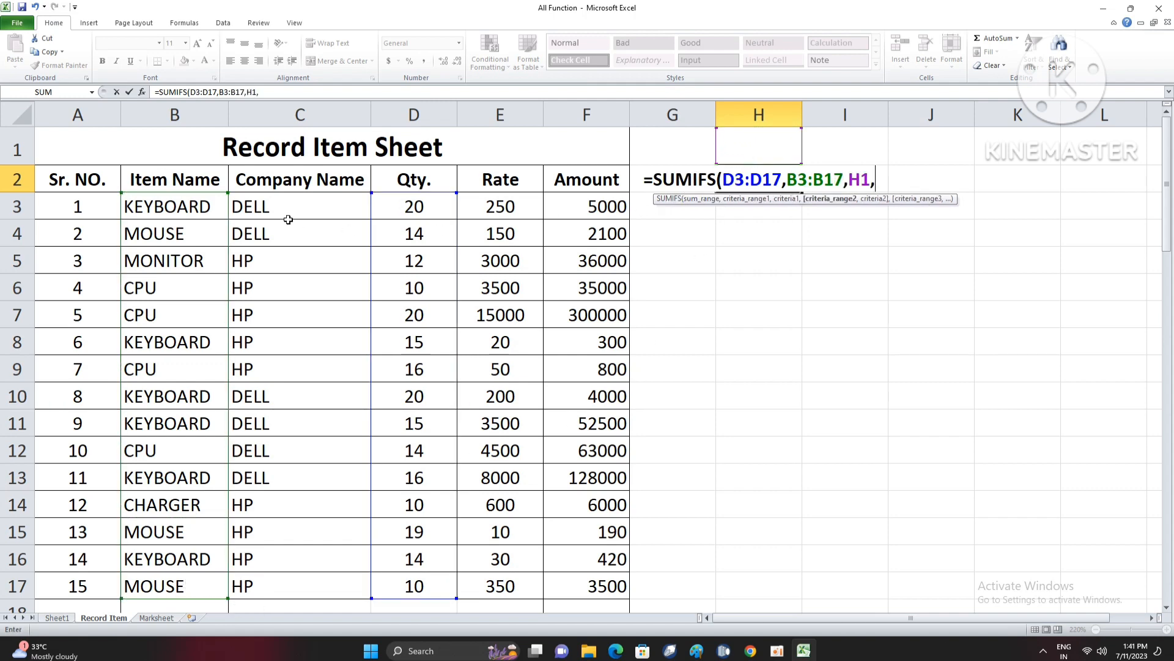
- Add C3:C17 matching cell I1 as the second condition and complete the SUMIFS formula in H2
left_click_drag(288, 220, 295, 577)
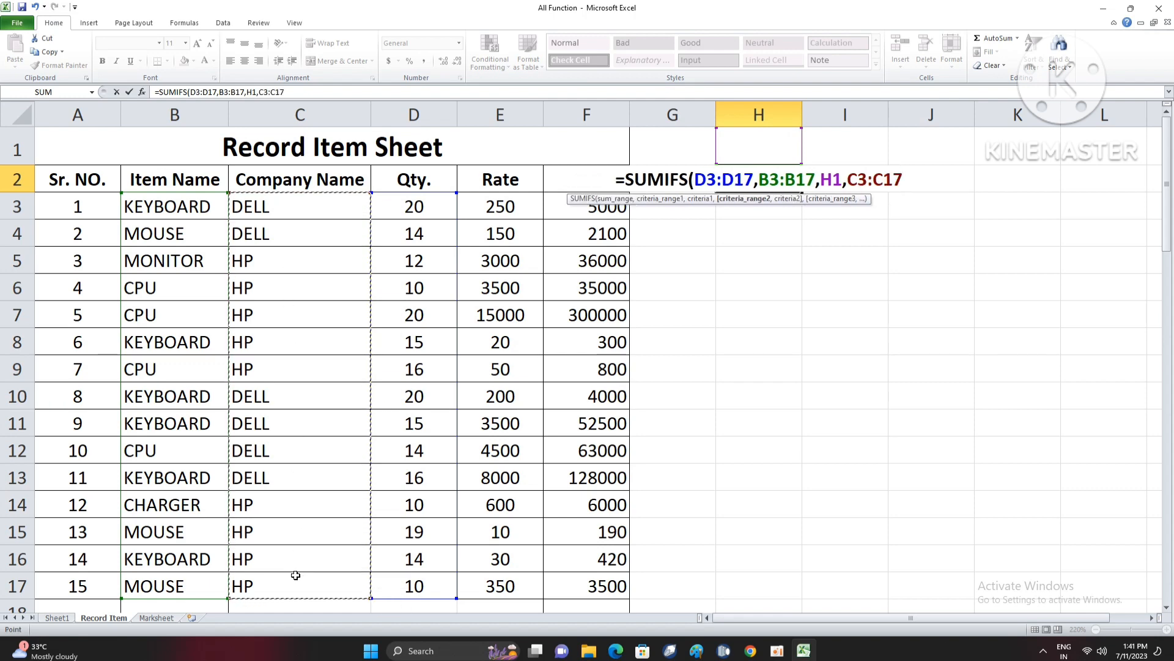
type(",")
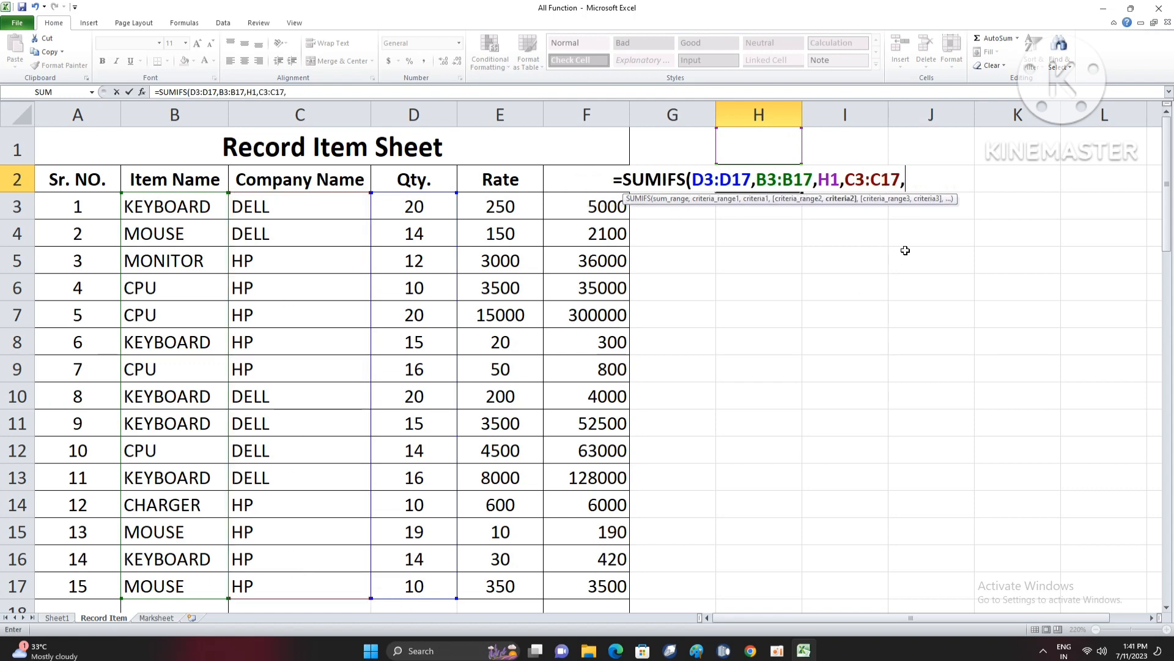
left_click(855, 154)
key("Return")
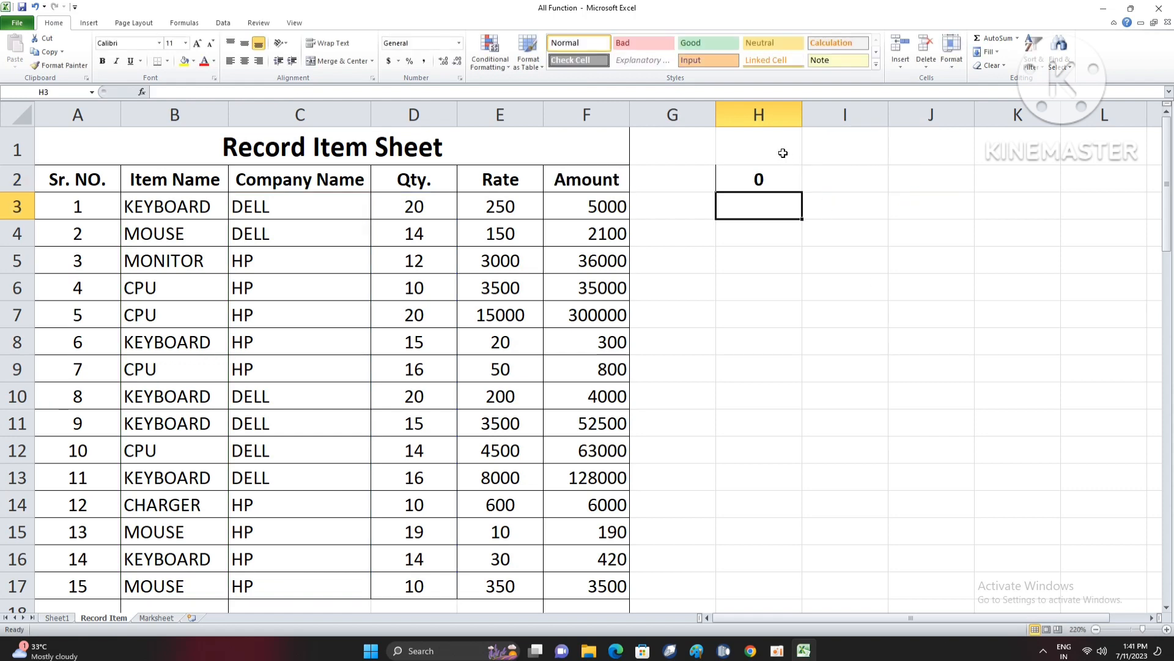
- Enter the criteria KEYBOARD in H1 and DELL in I1, and autofit the width of column H
left_click(780, 152)
type("KEYBOARD")
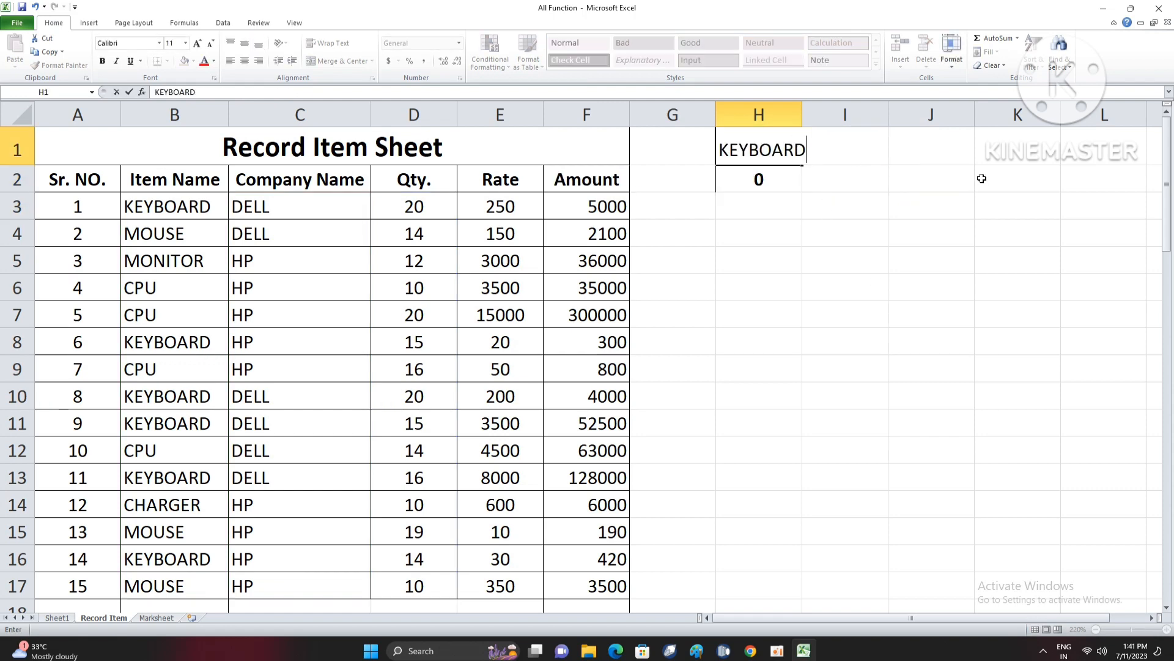
key("Tab")
type("DELL")
key("Return")
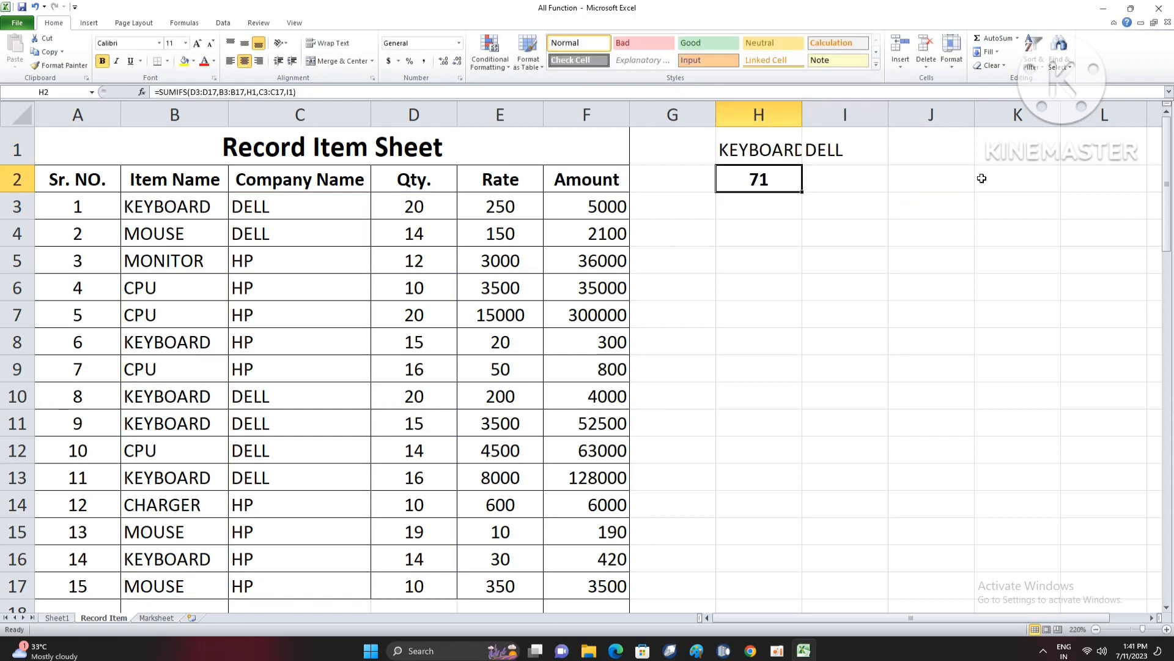
double_click(802, 115)
- Change the company criterion in I1 to HP
left_click(838, 156)
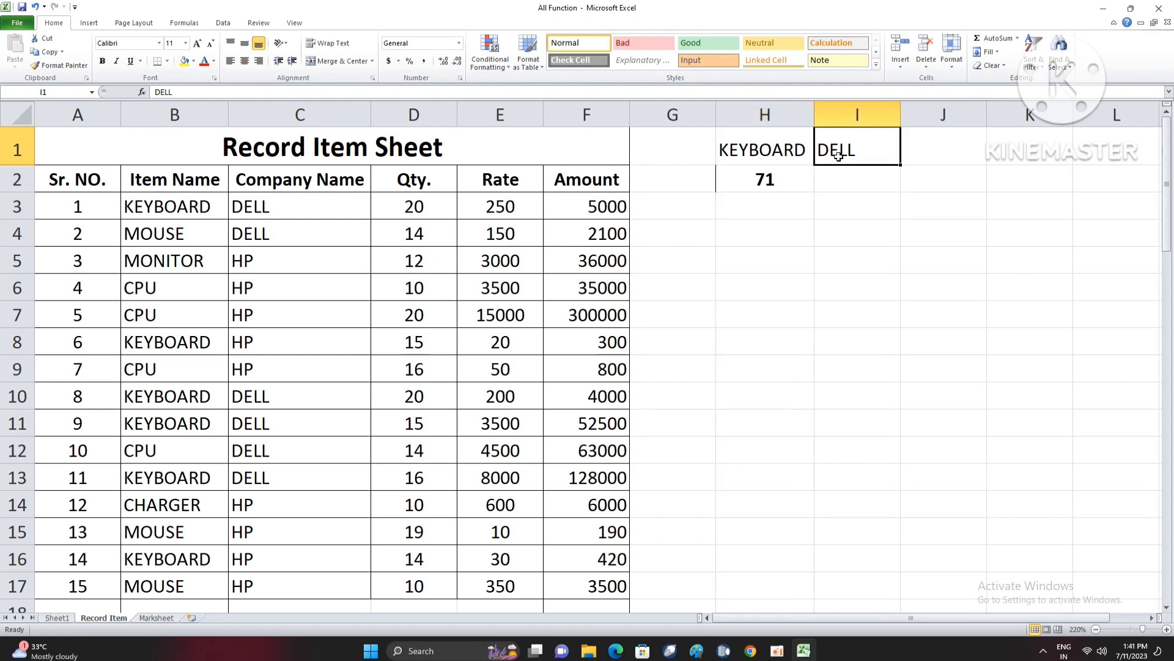
type("HP")
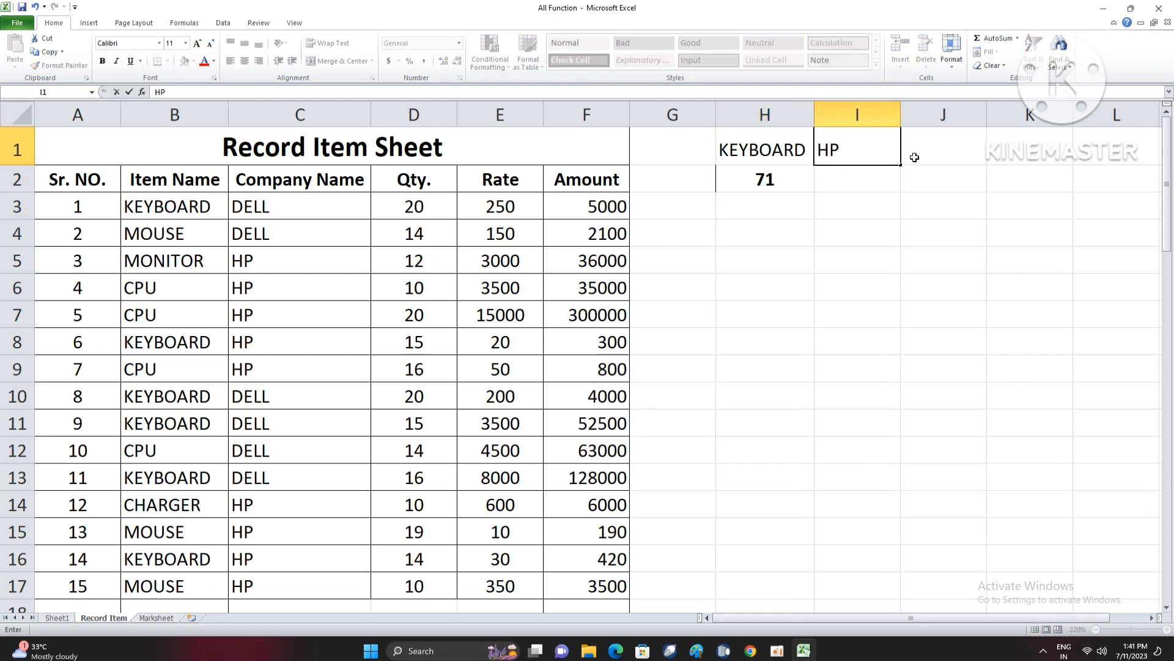
key("Return")
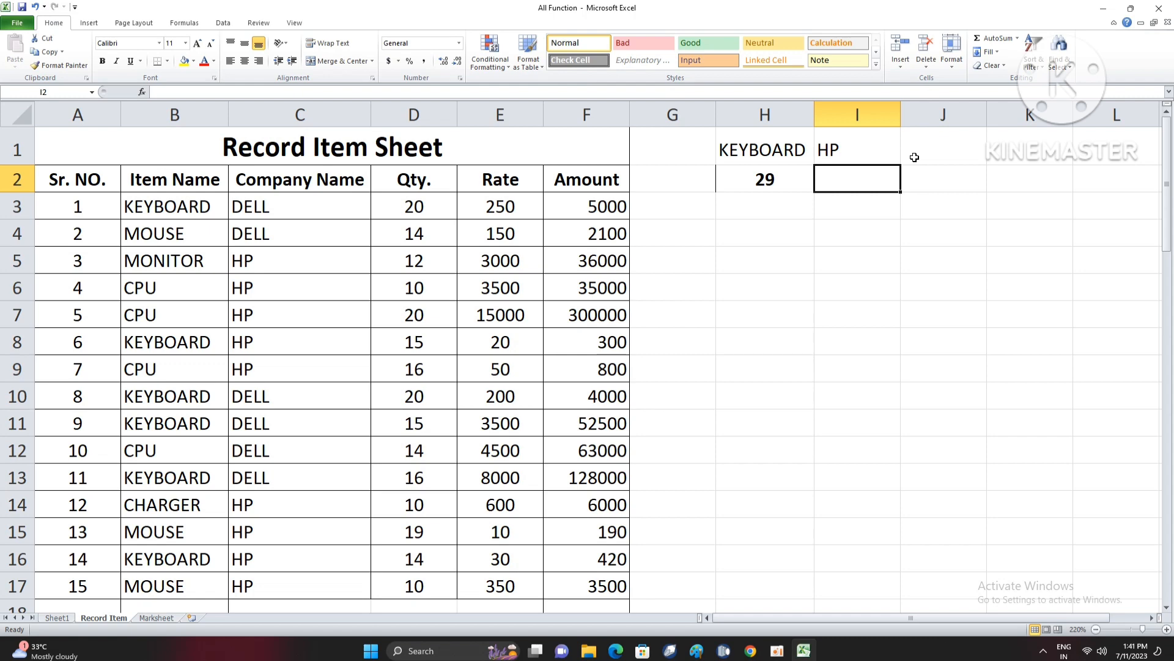
key("Return")
key("Left")
key("Down")
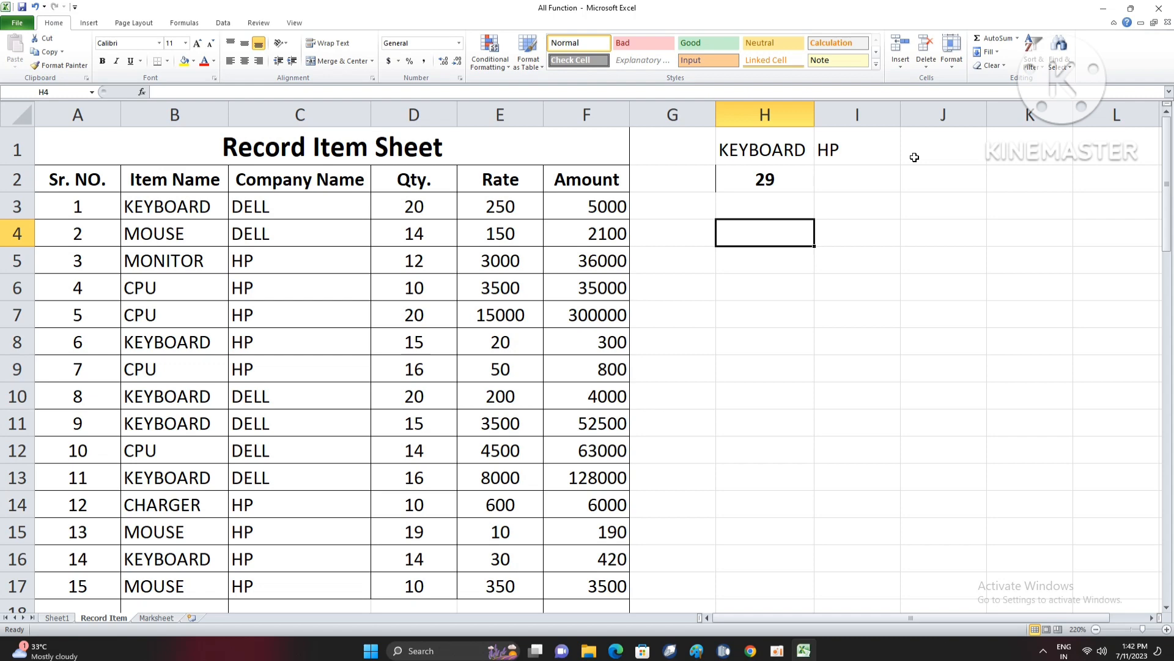
key("Up")
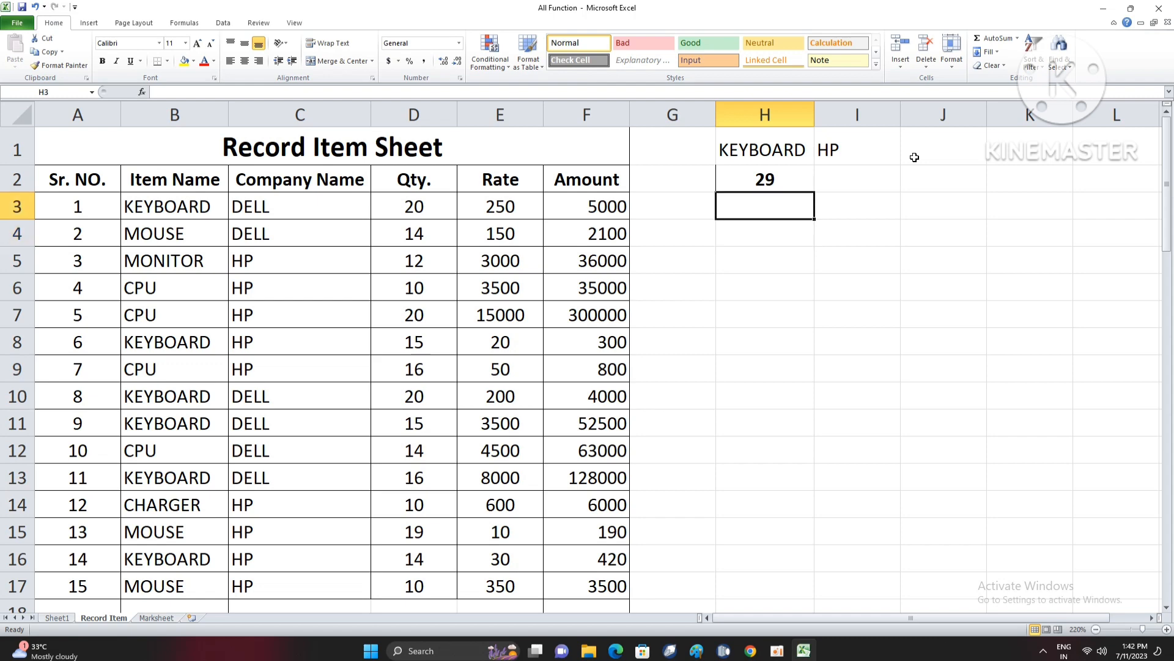
key("Up")
key("Down")
key("Up")
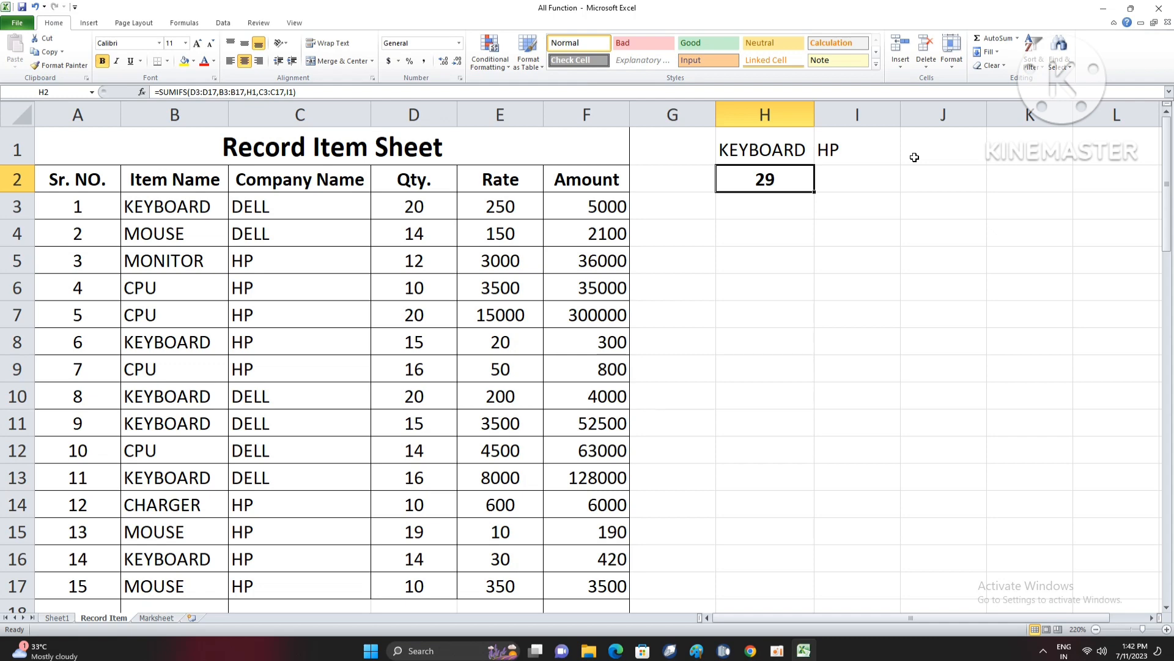
key("Down")
key("Up")
key("Right")
key("Up")
key("Left")
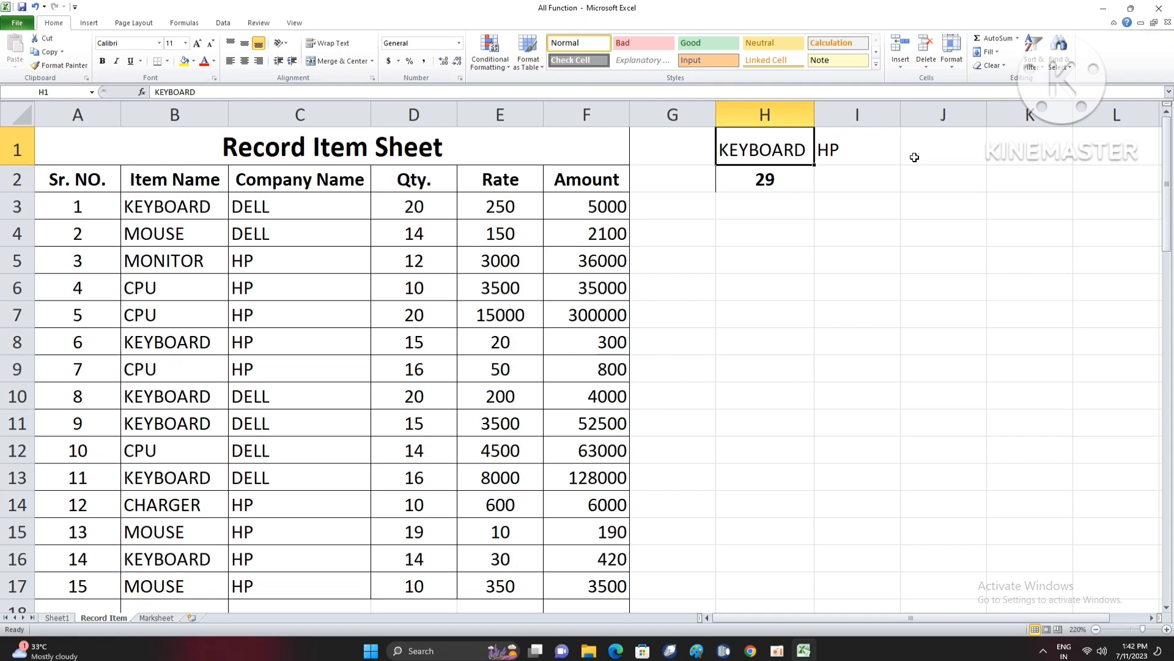
- Change the SUMIFS criteria to MOUSE in H1 and DELL in I1
type("MOUSE")
key("Return")
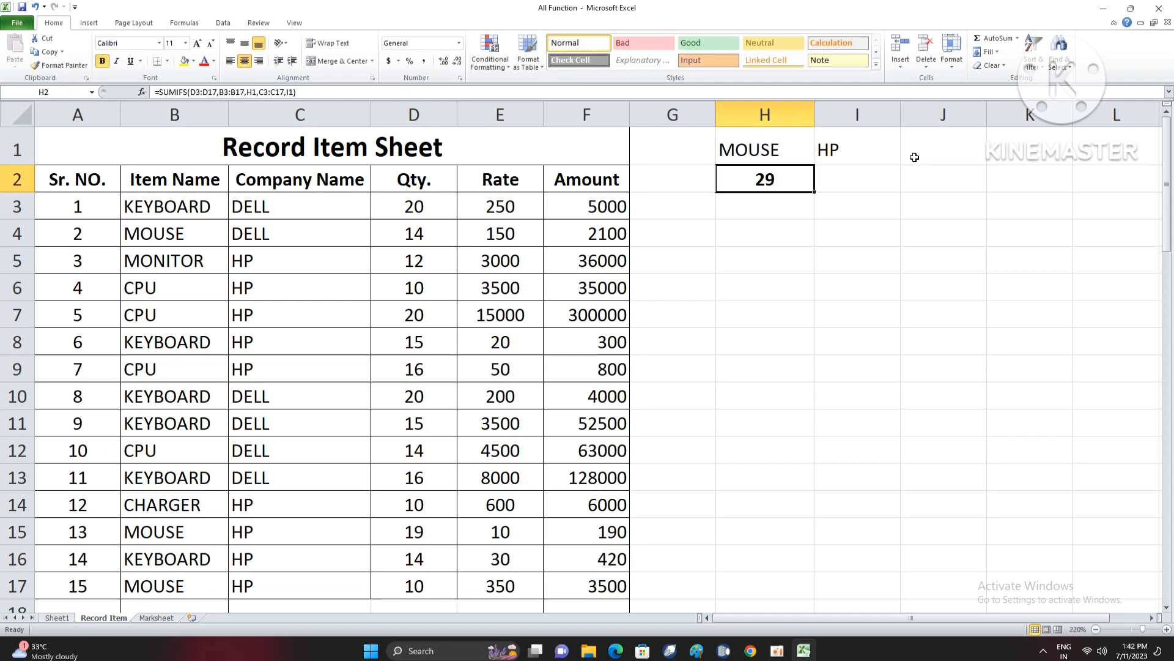
key("Up")
key("Right")
type("DELL")
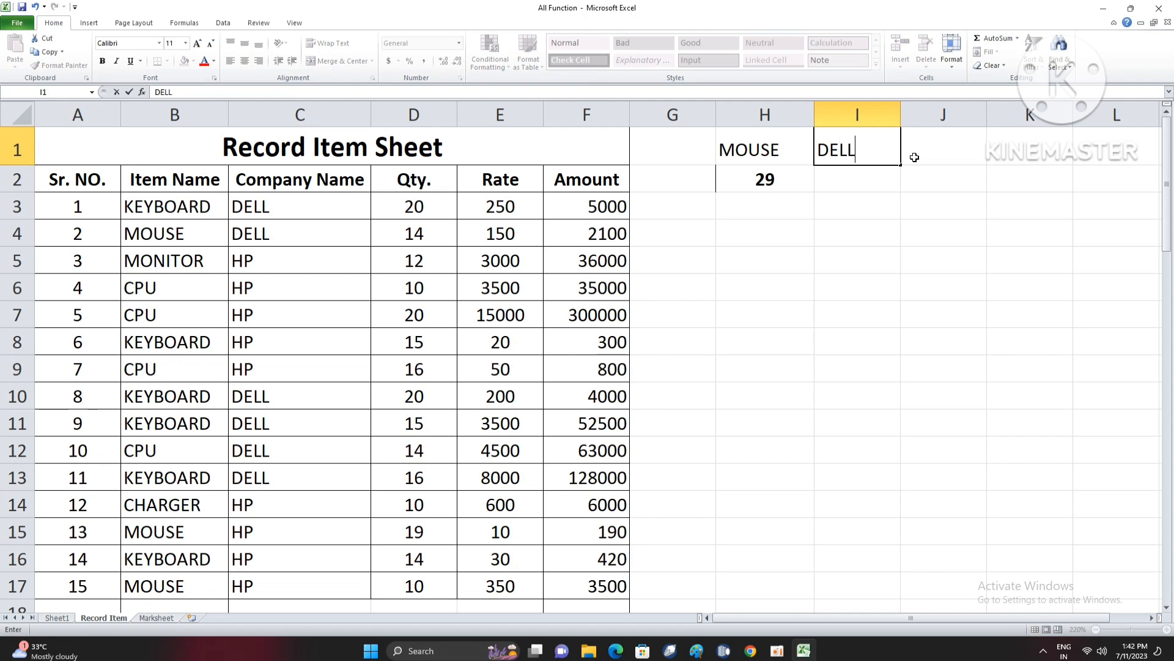
key("Return")
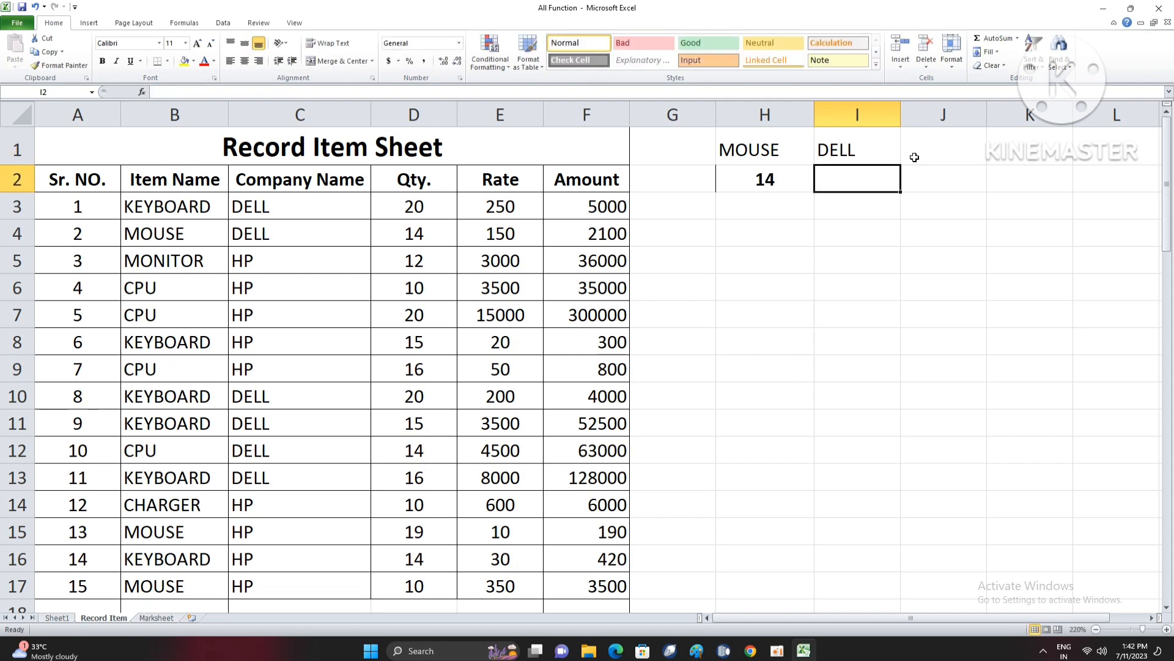
- Clear the SUMIFS criteria and formula from cells H1:I2
key("Left")
key("Up")
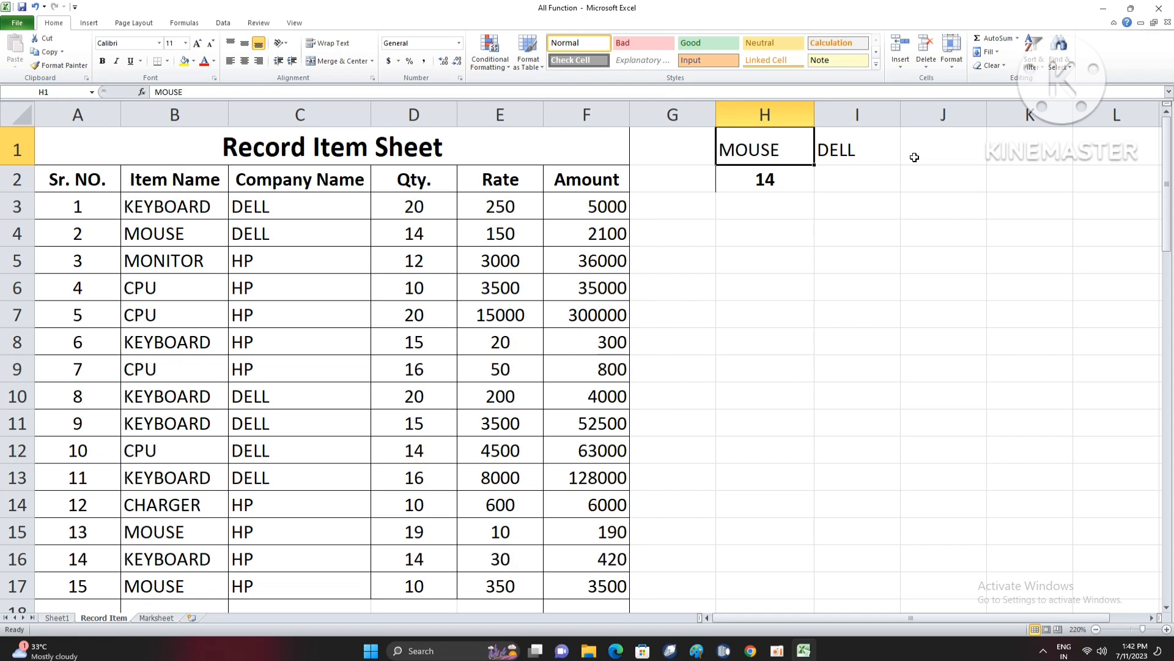
key("shift+Right")
key("shift+Down")
key("Delete")
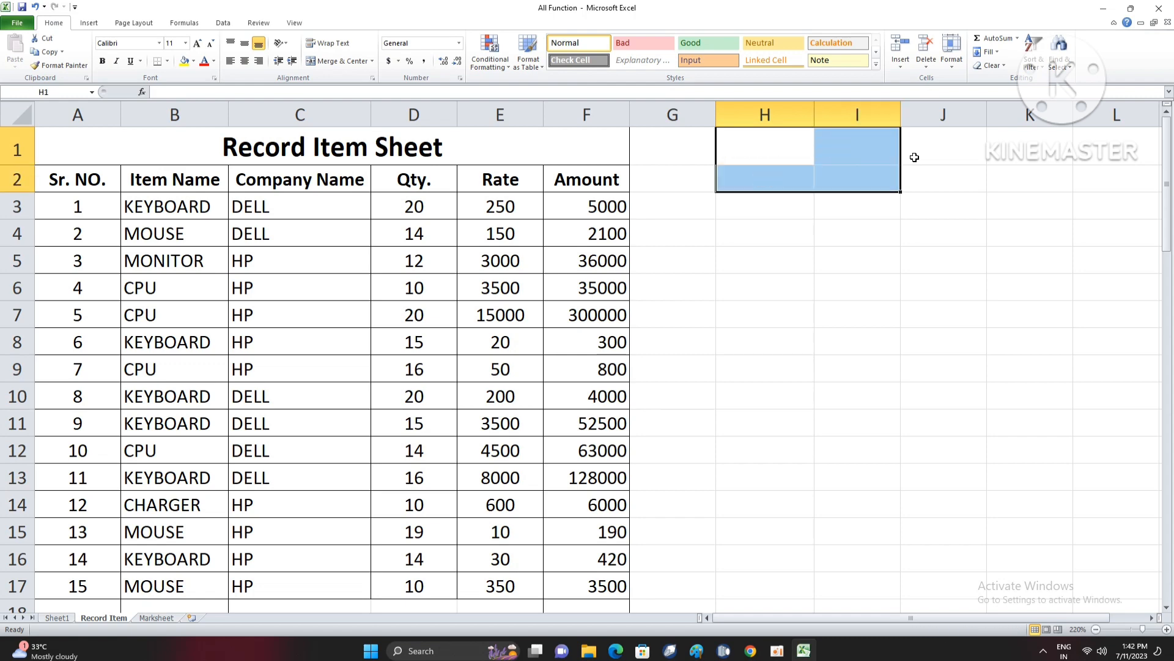
key("Down")
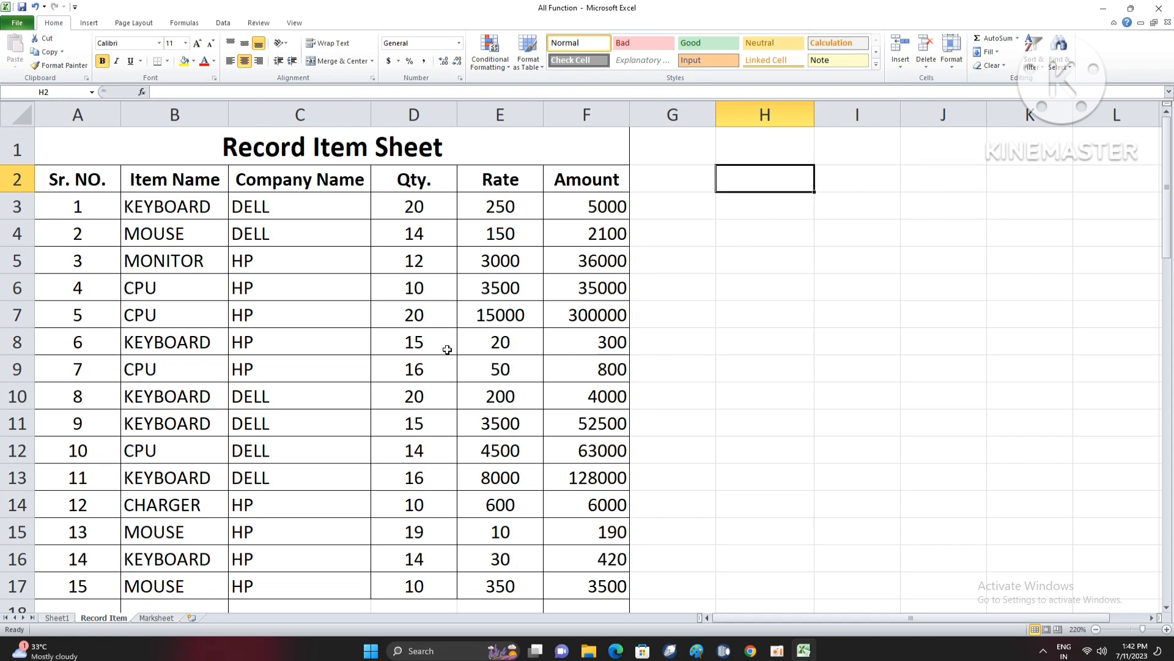
left_click(418, 393)
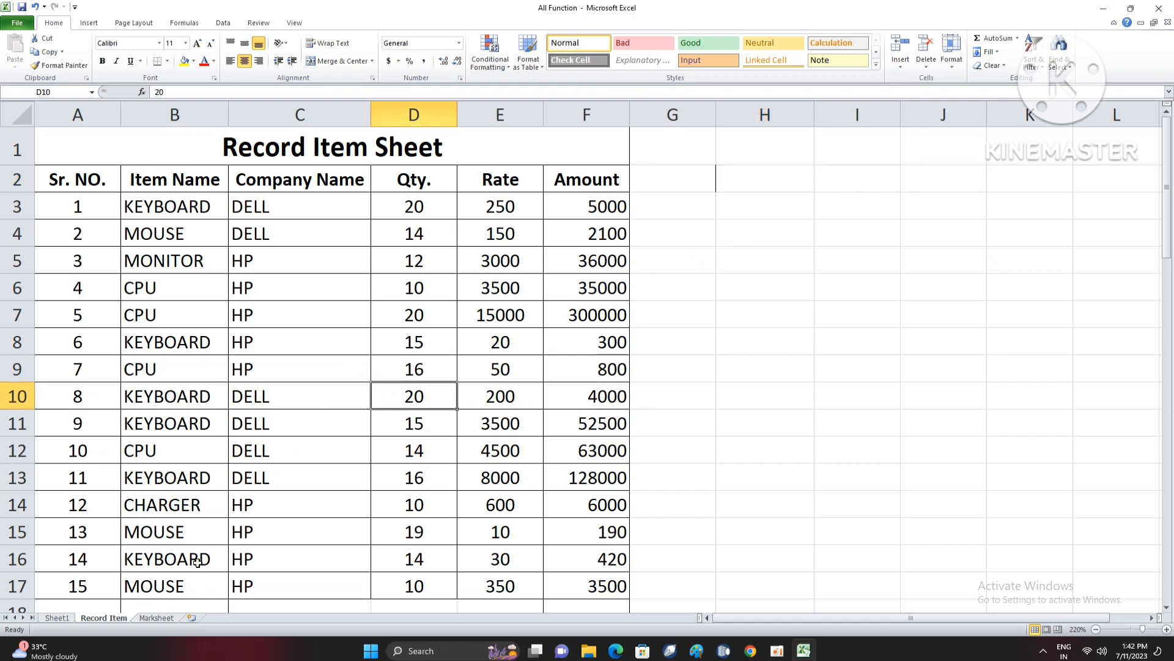
- Switch to the Marksheet sheet and examine the student table and its empty subject mark cells
left_click(157, 618)
left_click(390, 377)
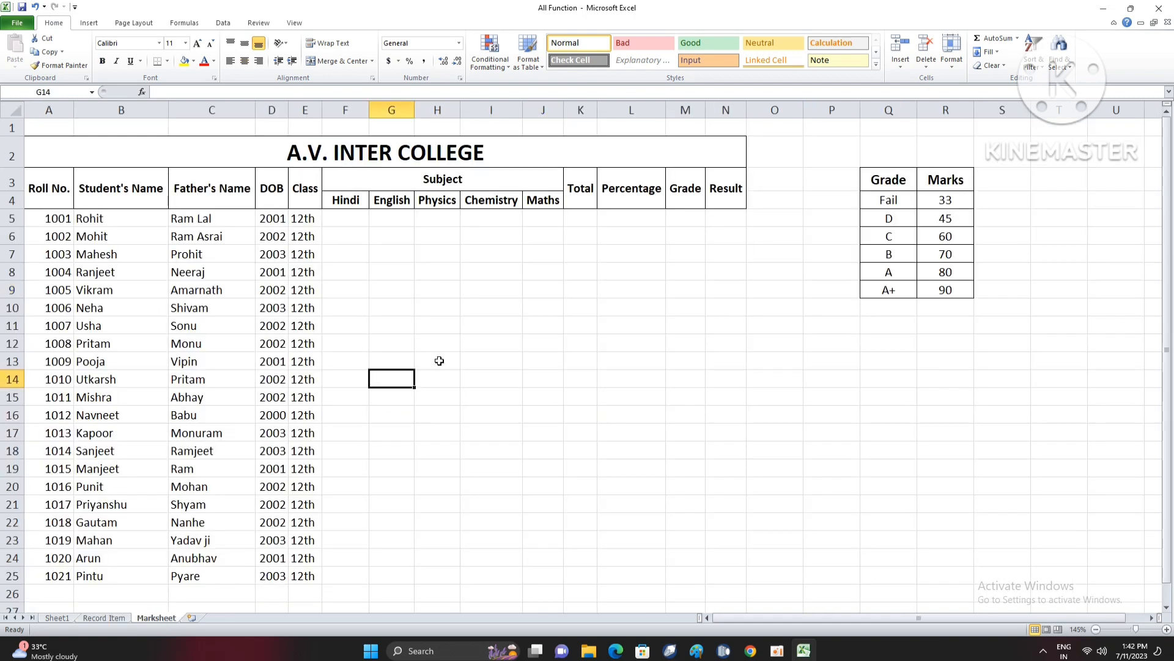
left_click_drag(134, 162, 742, 522)
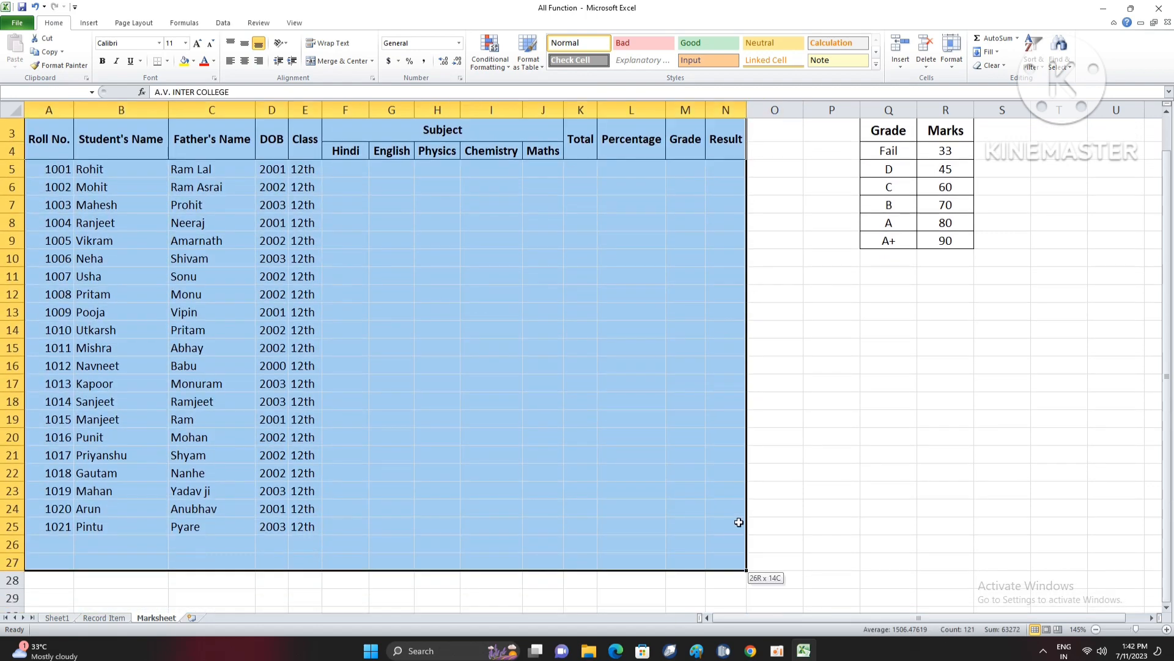
left_click(361, 269)
left_click_drag(351, 241, 459, 289)
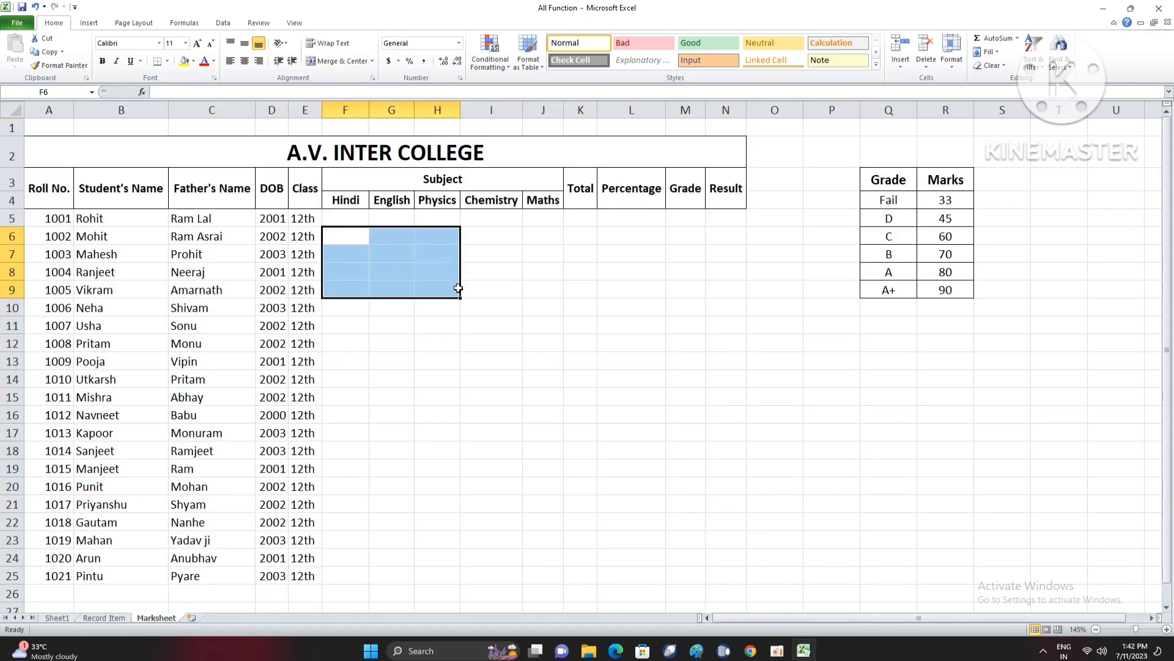
left_click_drag(348, 217, 474, 256)
left_click_drag(534, 409, 543, 574)
left_click(344, 324)
- Enter =RANDBETWEEN(34,99) in F5 to generate a random Hindi mark for the first student
scroll(374, 276, "up", 2)
scroll(374, 277, "up", 5)
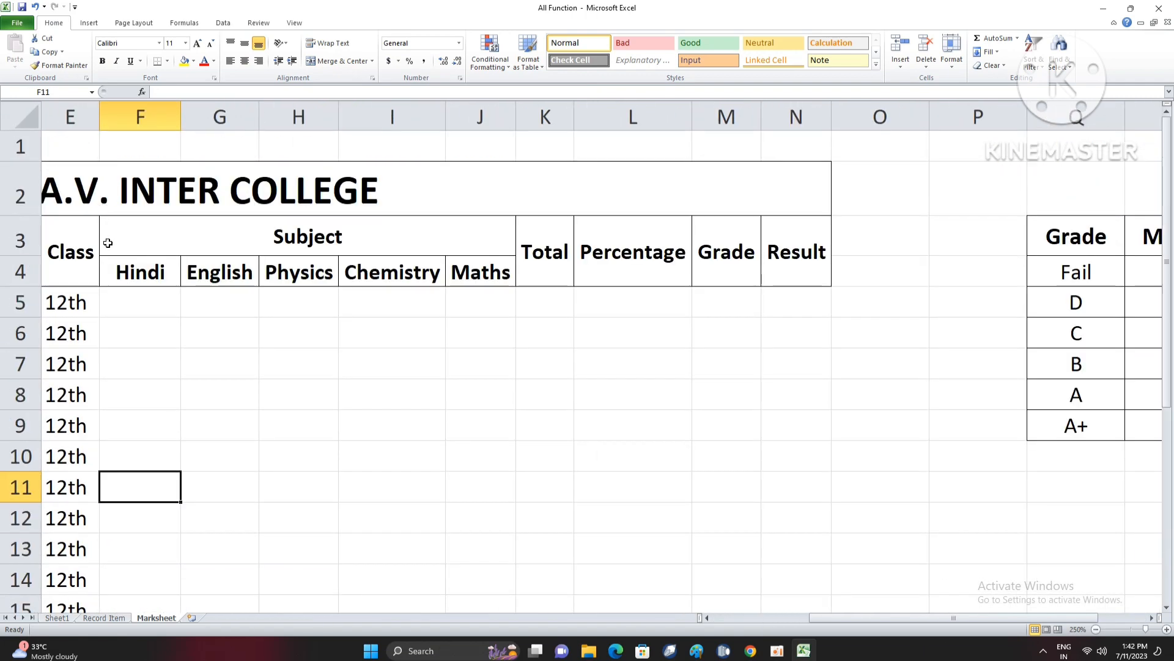
left_click(123, 306)
left_click_drag(820, 618, 699, 627)
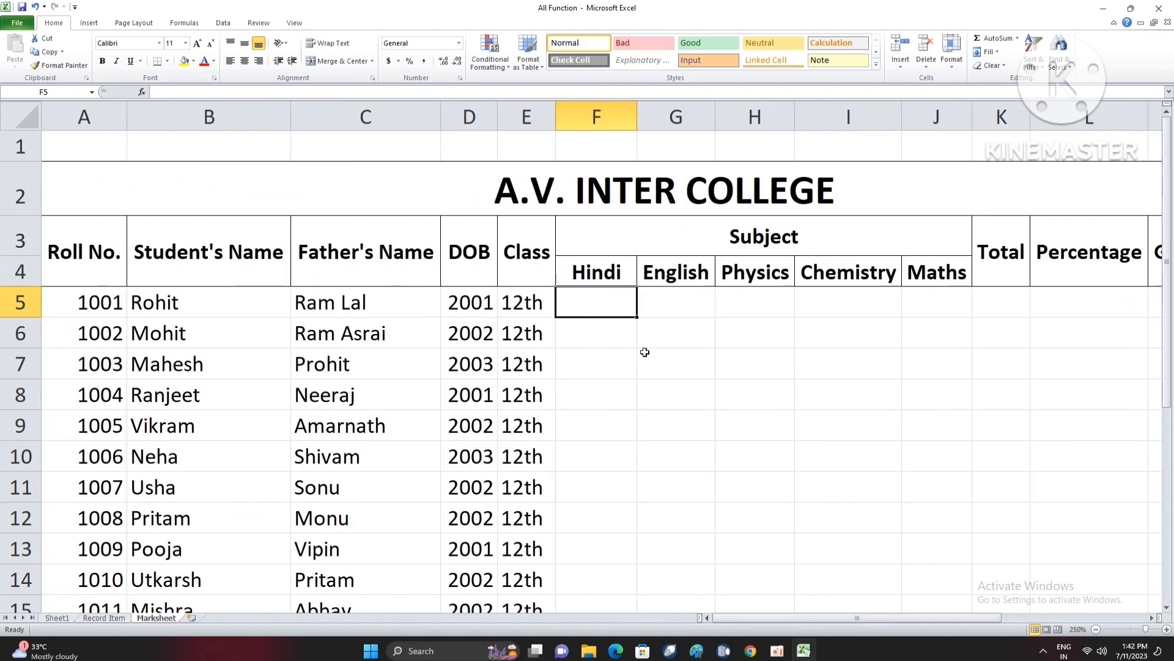
type("=RANDBETWEEN(")
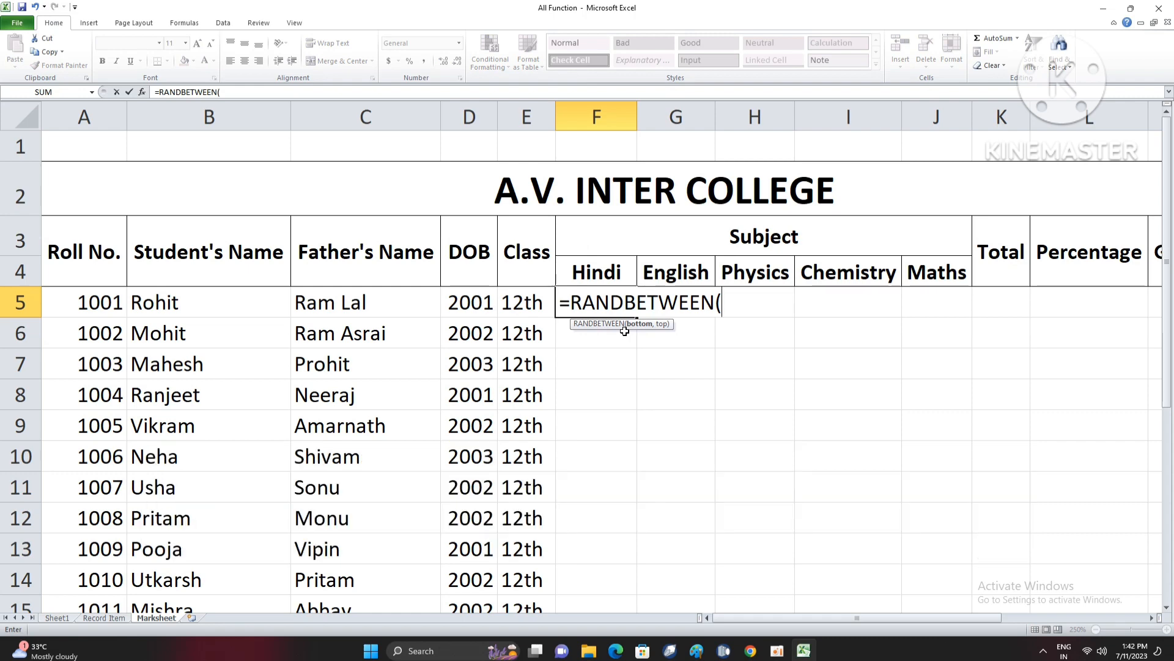
type(",")
key("BackSpace")
type("34,")
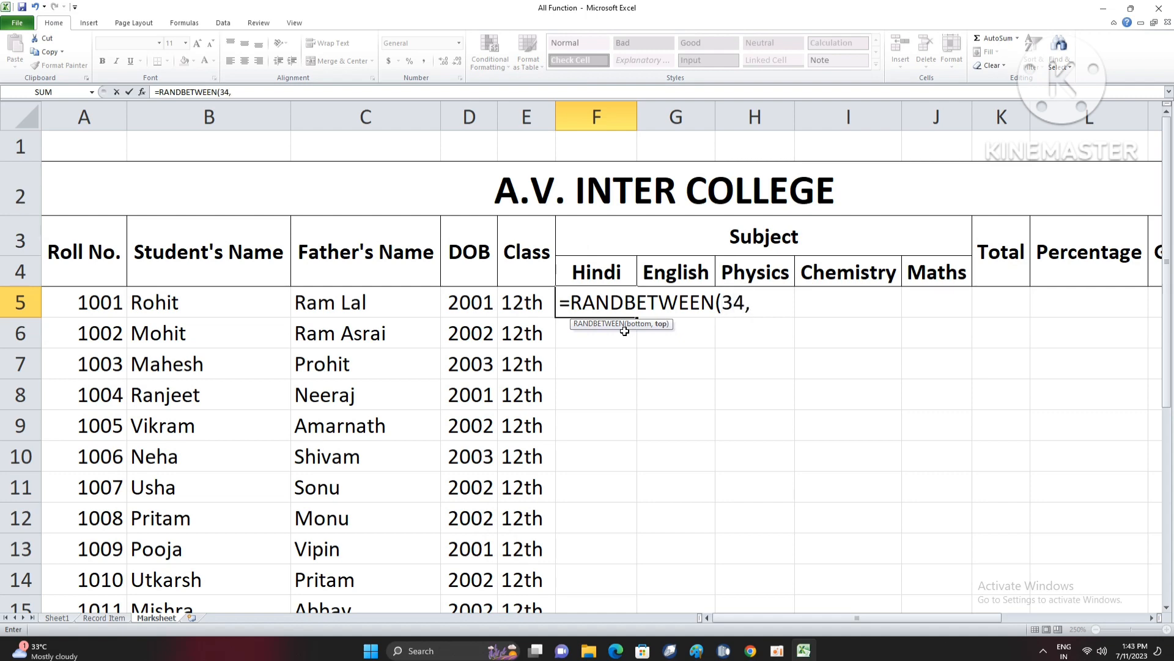
type("99")
key("Return")
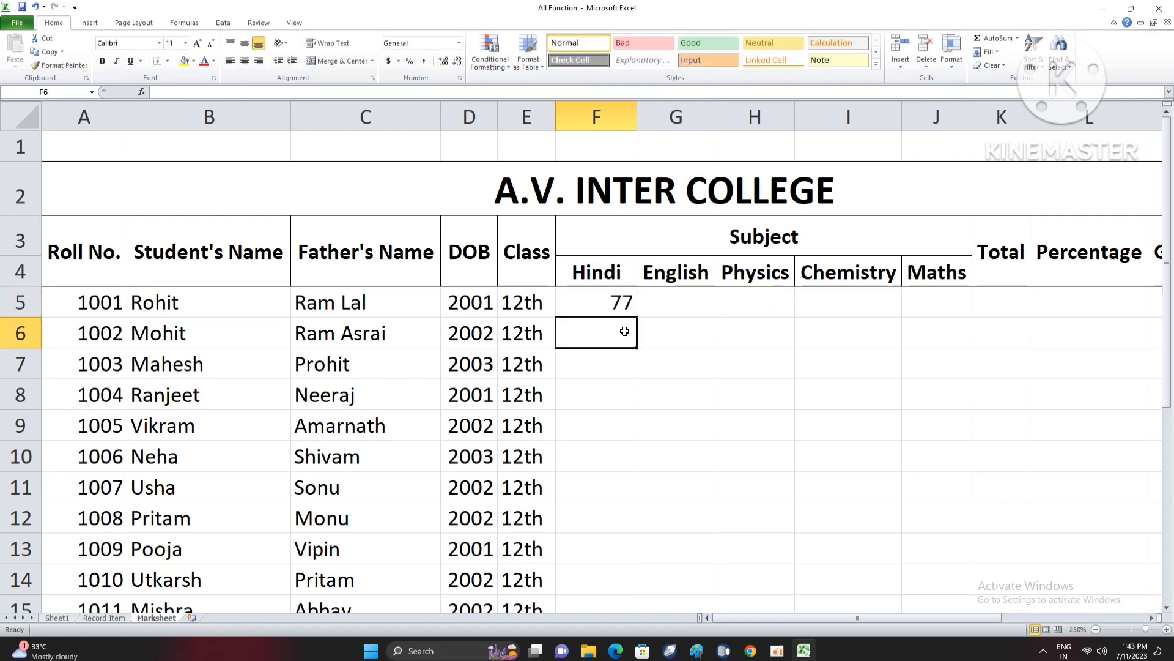
- Fill the RANDBETWEEN formula from F5 across all five subjects and down to J25
left_click(629, 301)
left_click_drag(636, 317, 977, 563)
scroll(903, 465, "up", 3)
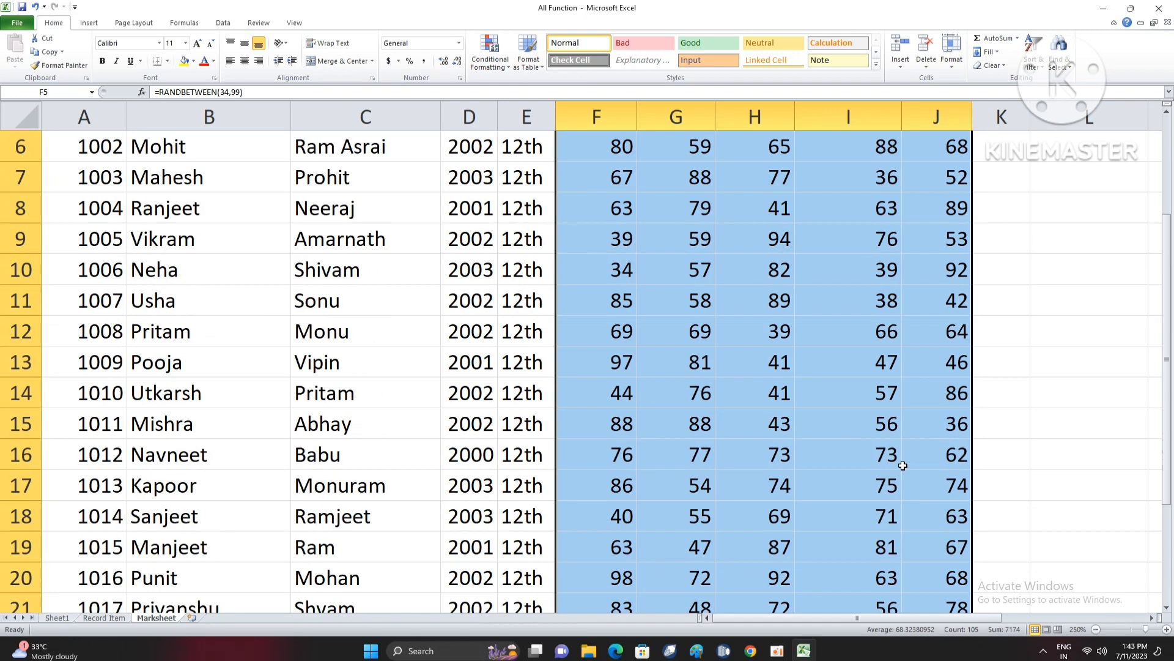
scroll(904, 465, "down", 6)
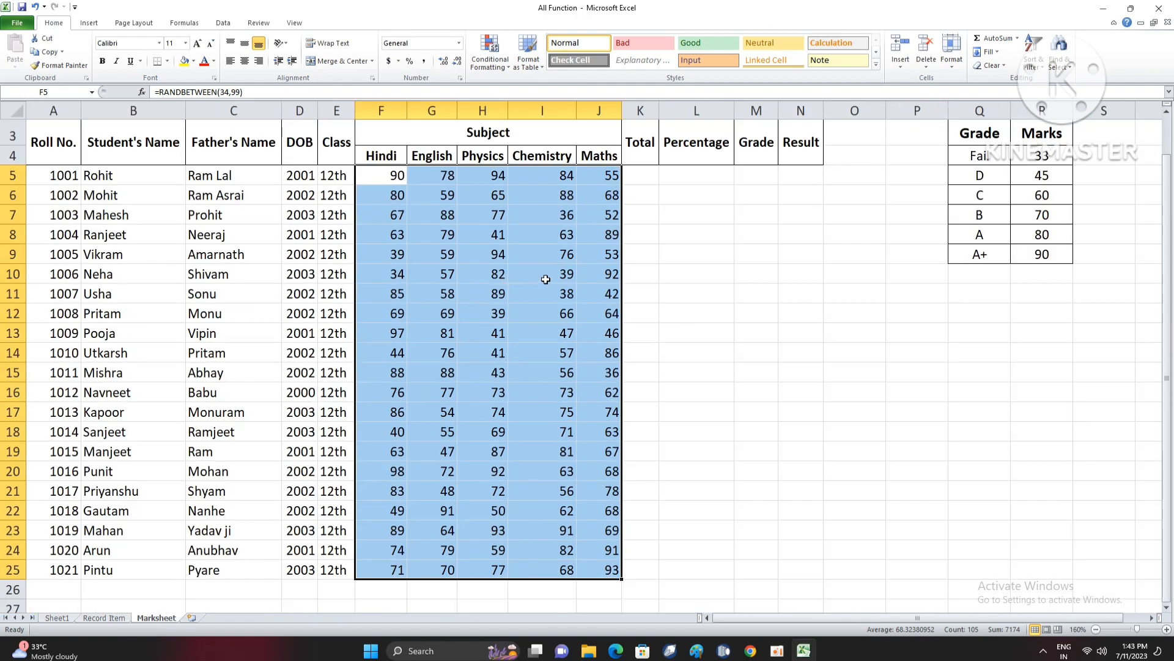
- Replace the random formulas in F5:J25 with fixed marks by copying and pasting them as values, and check several Chemistry cells
key("ctrl+c")
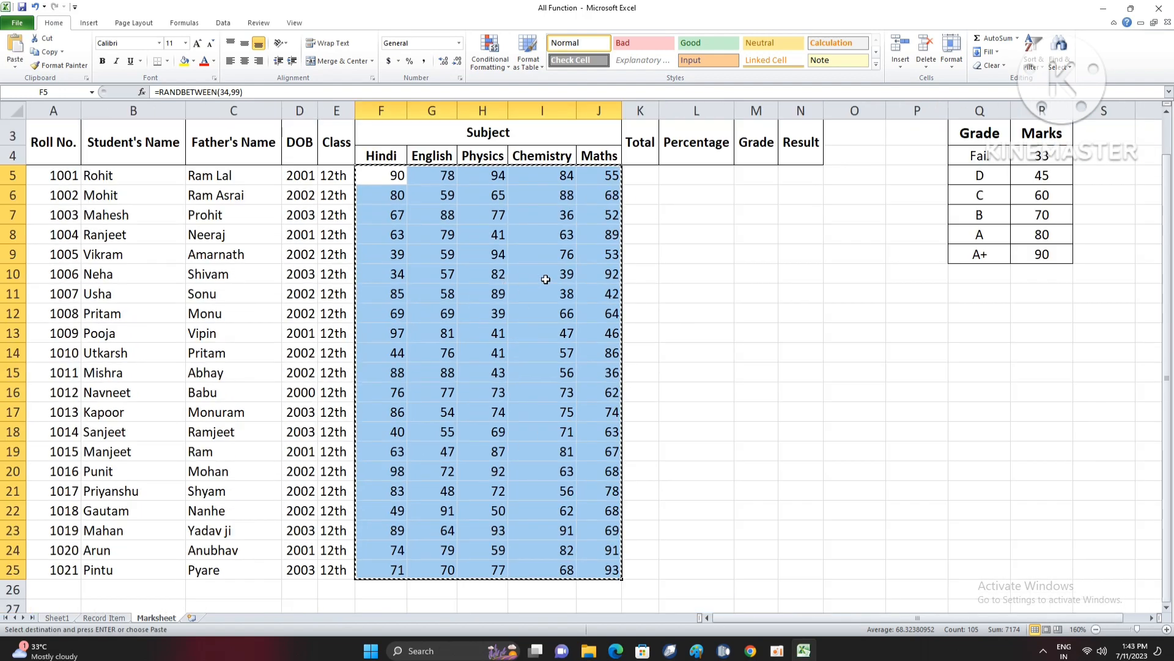
right_click(487, 286)
left_click(533, 336)
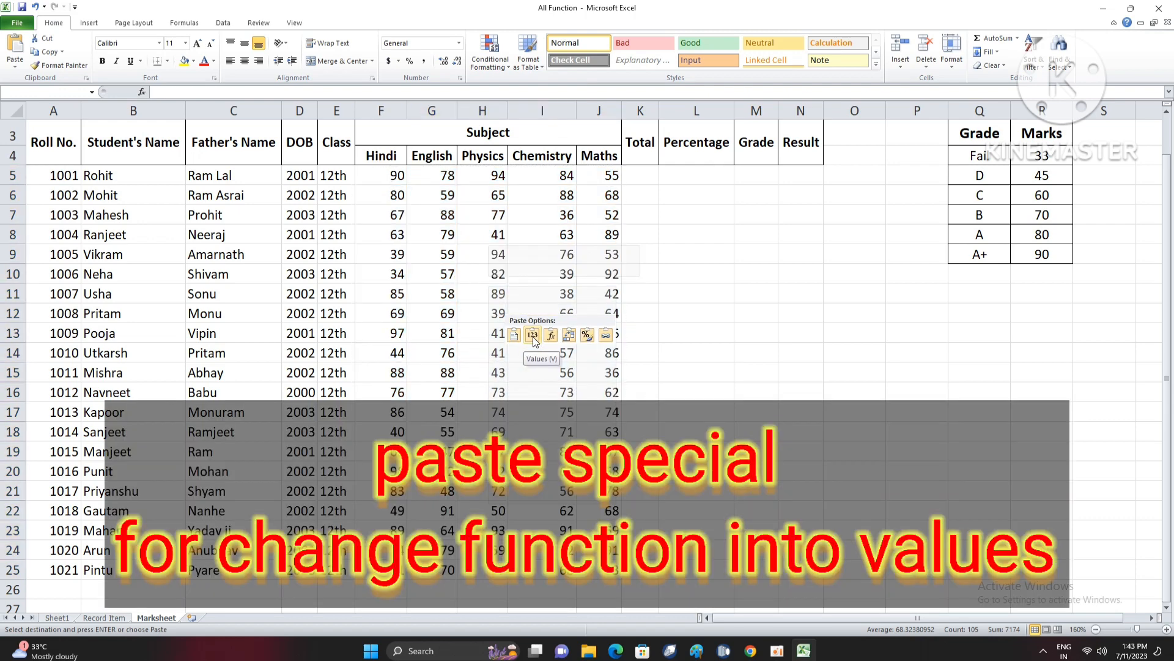
left_click(532, 336)
left_click(691, 313)
left_click(541, 313)
left_click(541, 355)
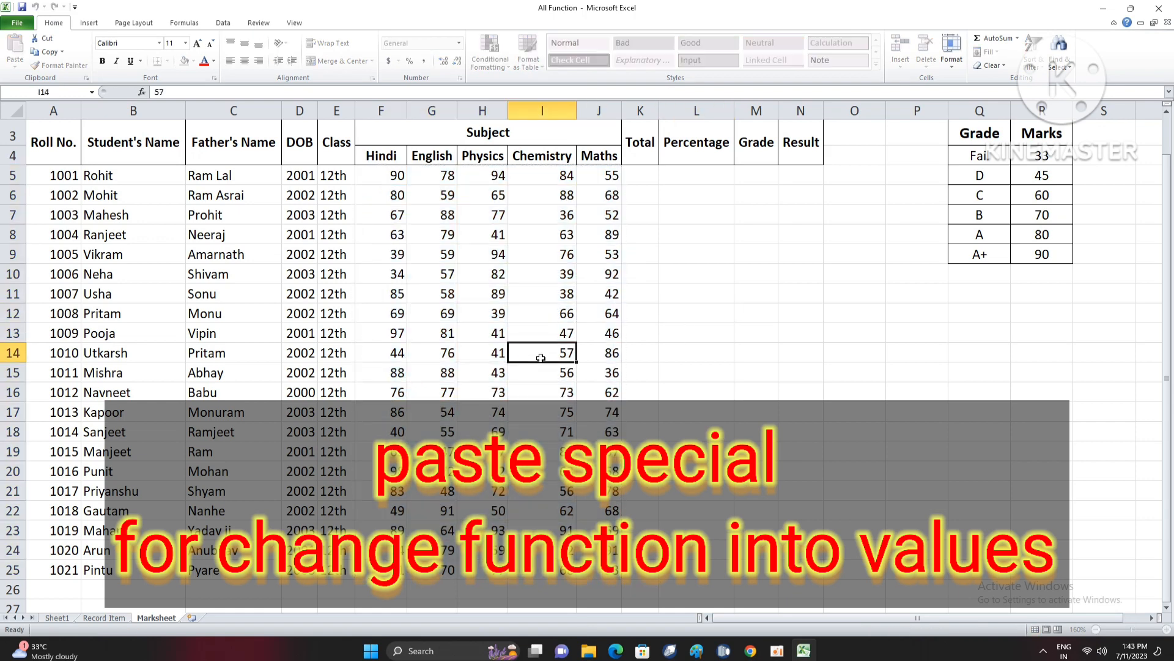
left_click(541, 319)
left_click(541, 334)
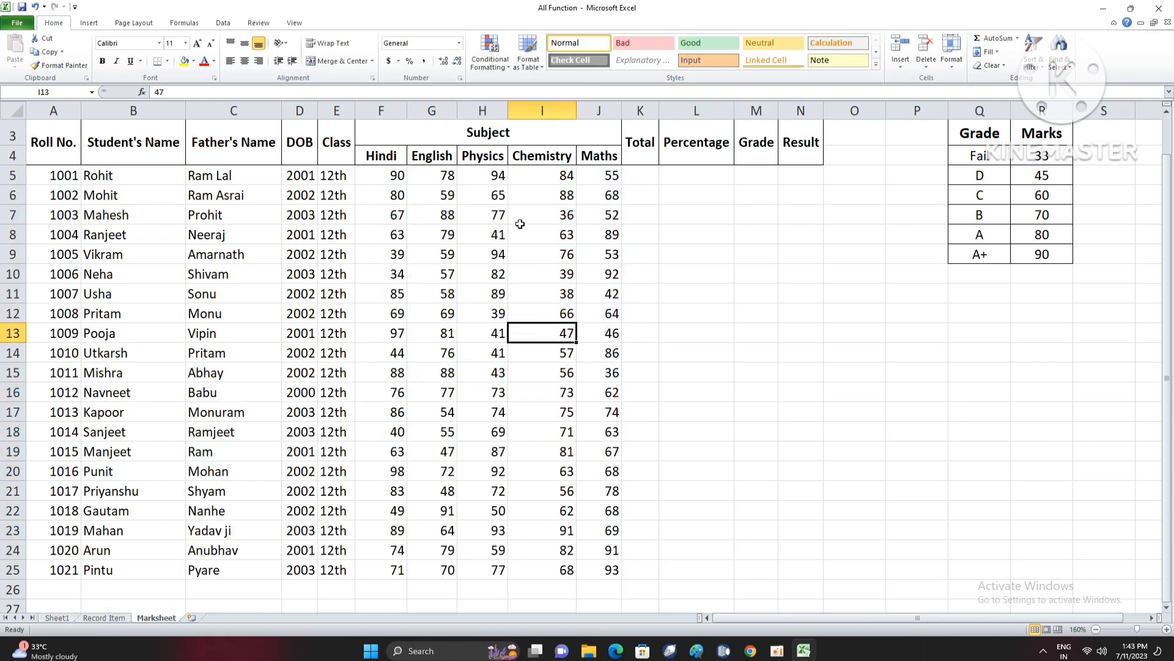
left_click_drag(396, 177, 598, 571)
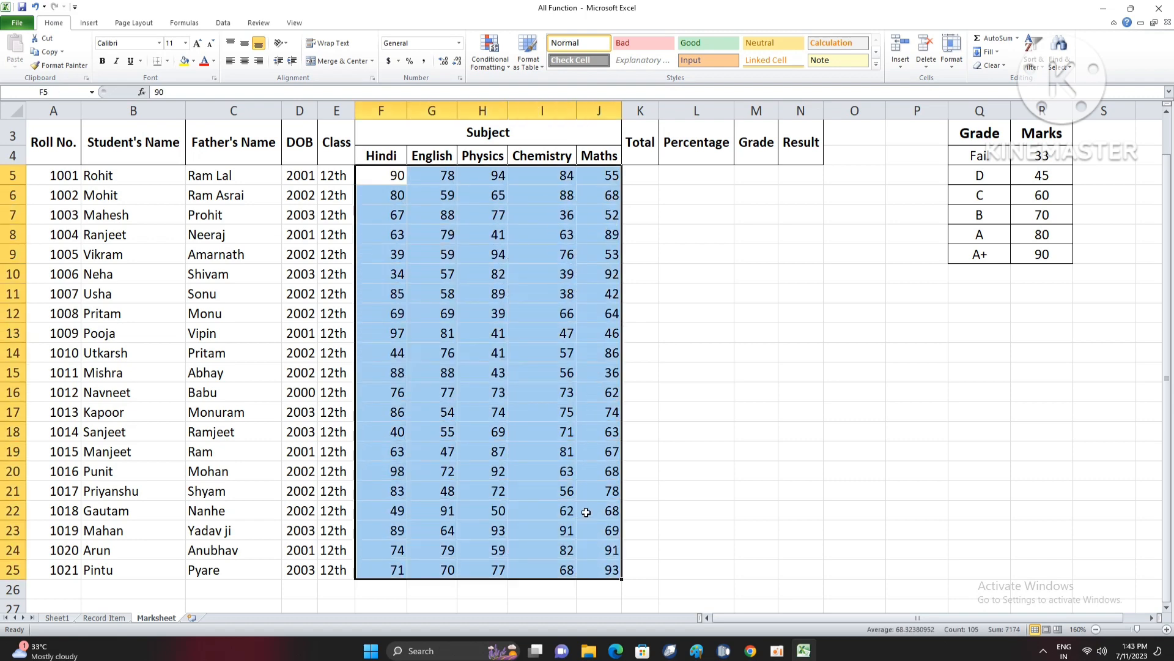
right_click(512, 308)
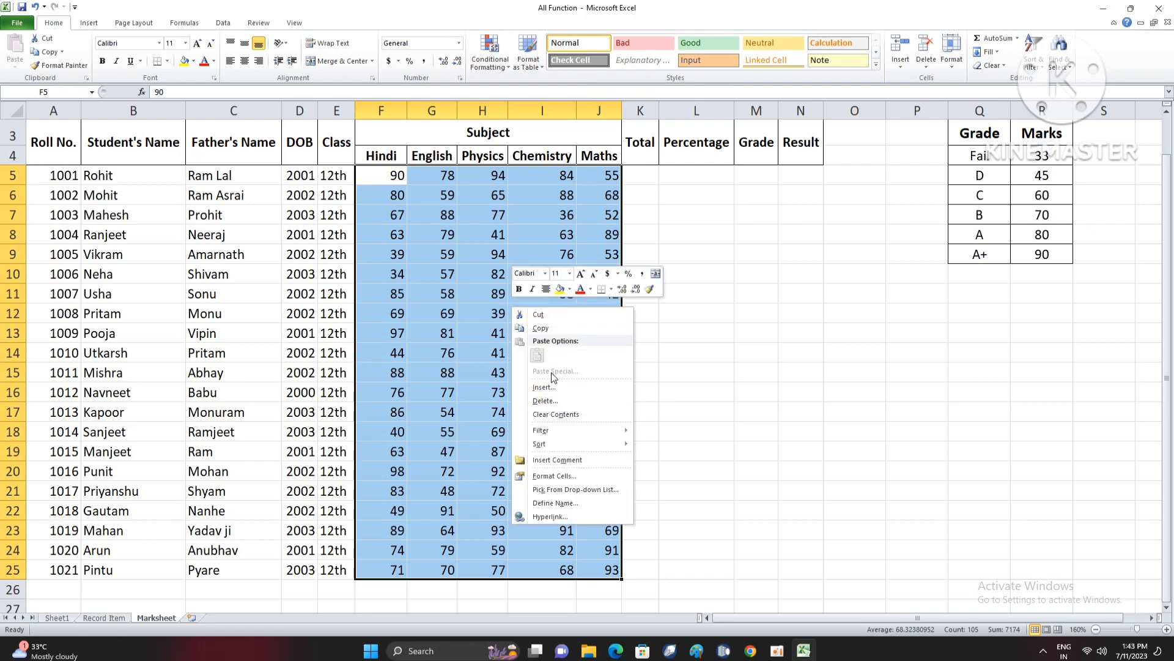
key("Escape")
- Total the subject marks with =SUM(F5:J5) in K5 and fill the formula down to K25
left_click(647, 253)
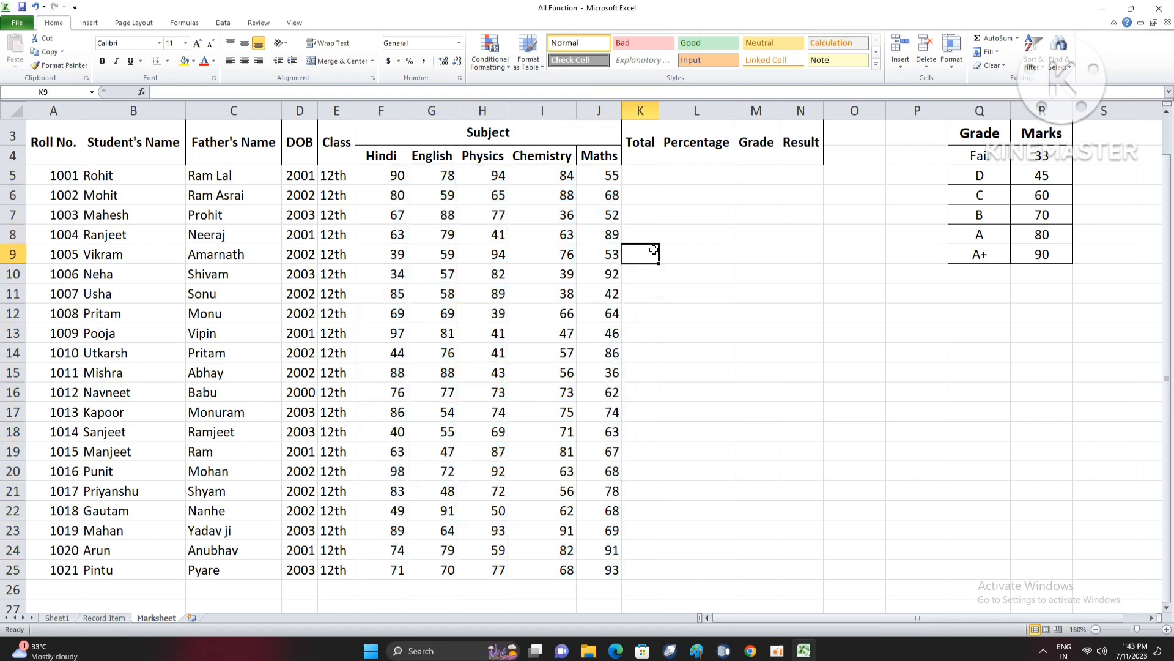
key("Up")
key("Up")
key("Up")
key("Up")
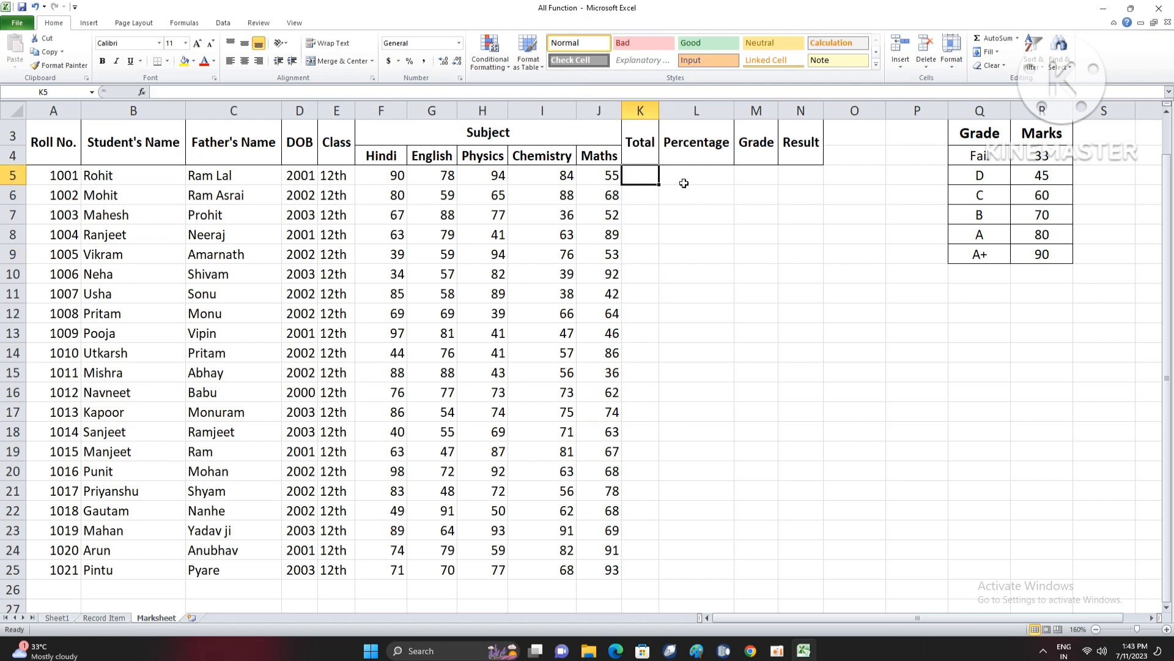
type("=")
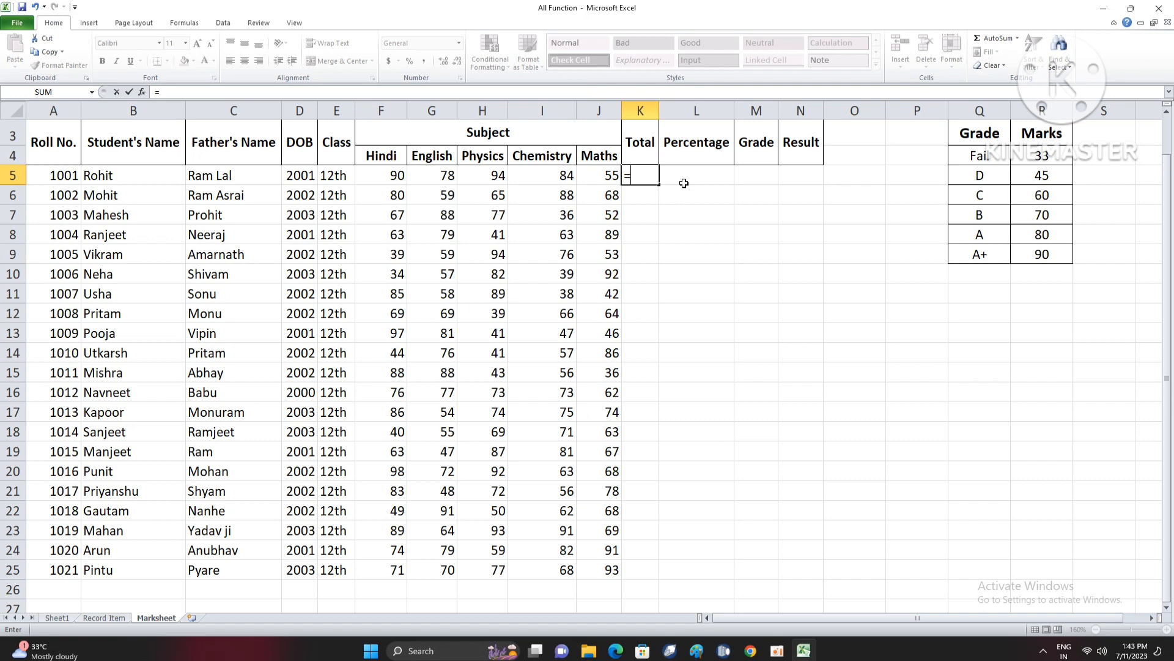
type("SUM(")
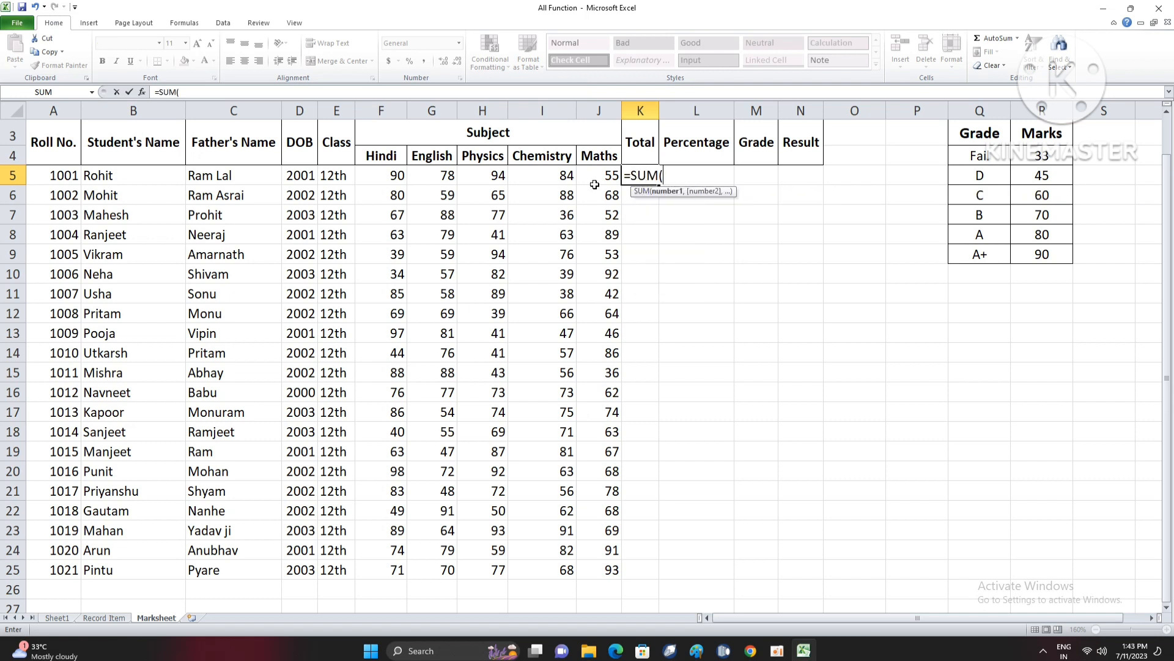
left_click_drag(394, 176, 603, 178)
type(")")
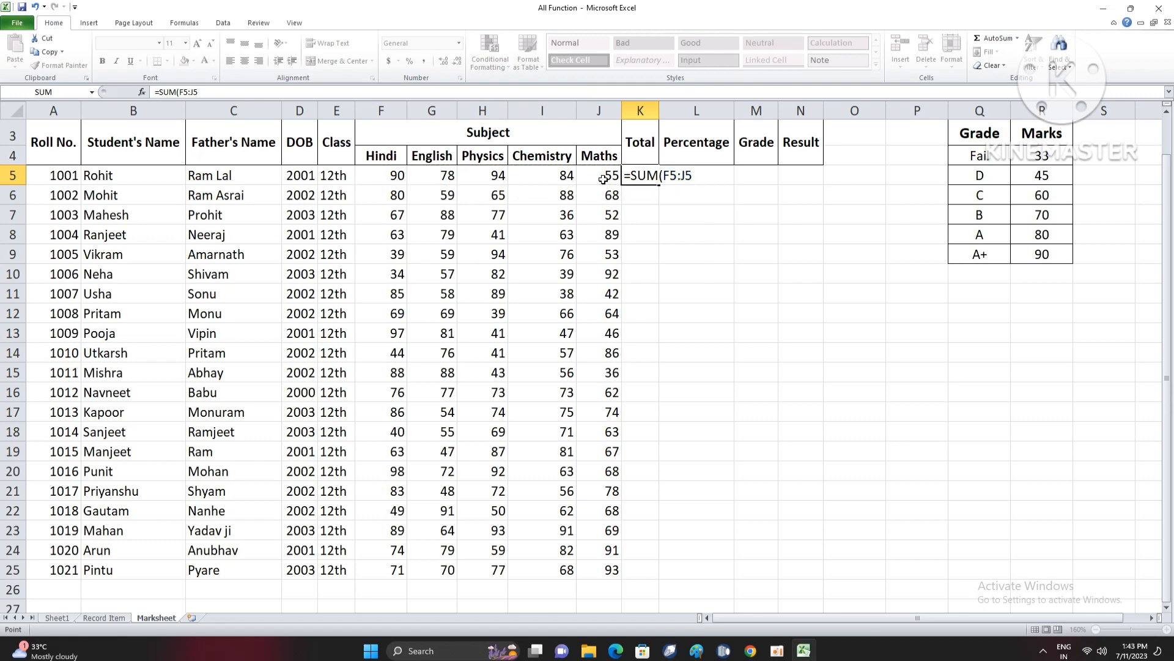
key("Return")
left_click(645, 176)
double_click(659, 185)
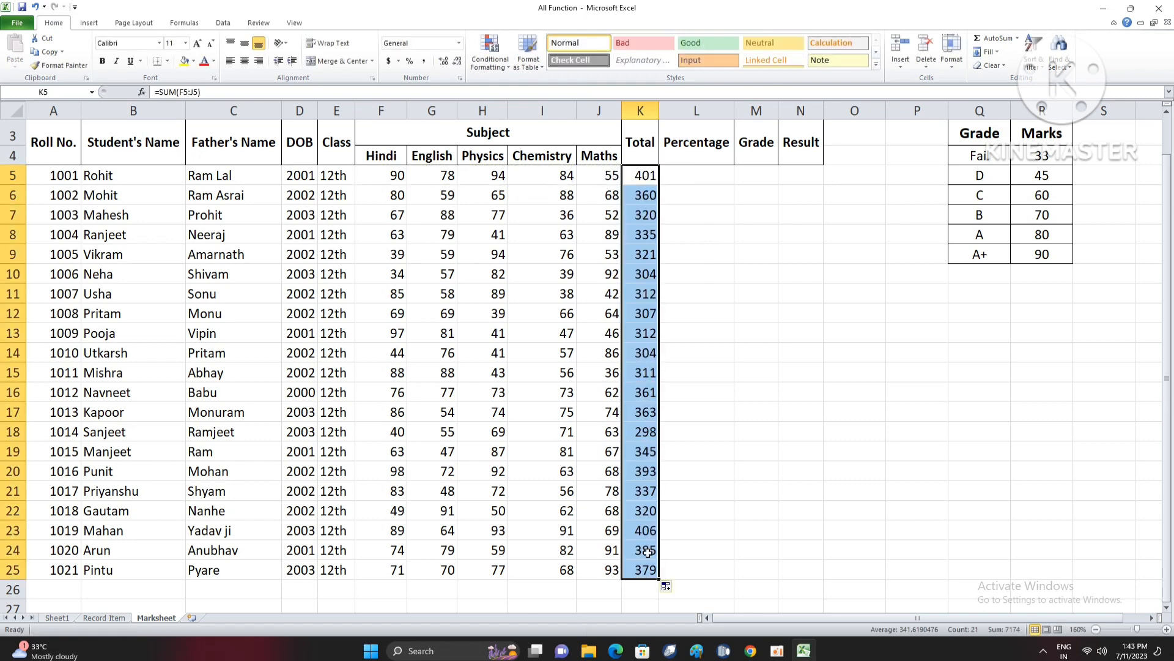
left_click_drag(392, 176, 561, 374)
left_click(645, 355)
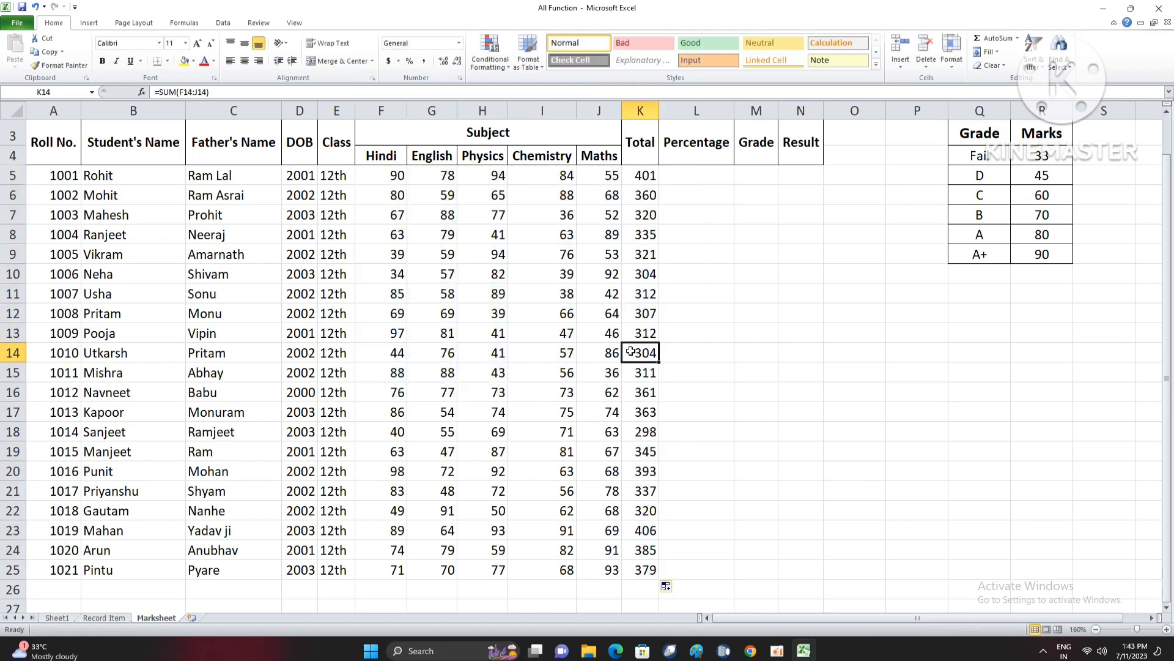
left_click_drag(645, 195, 644, 411)
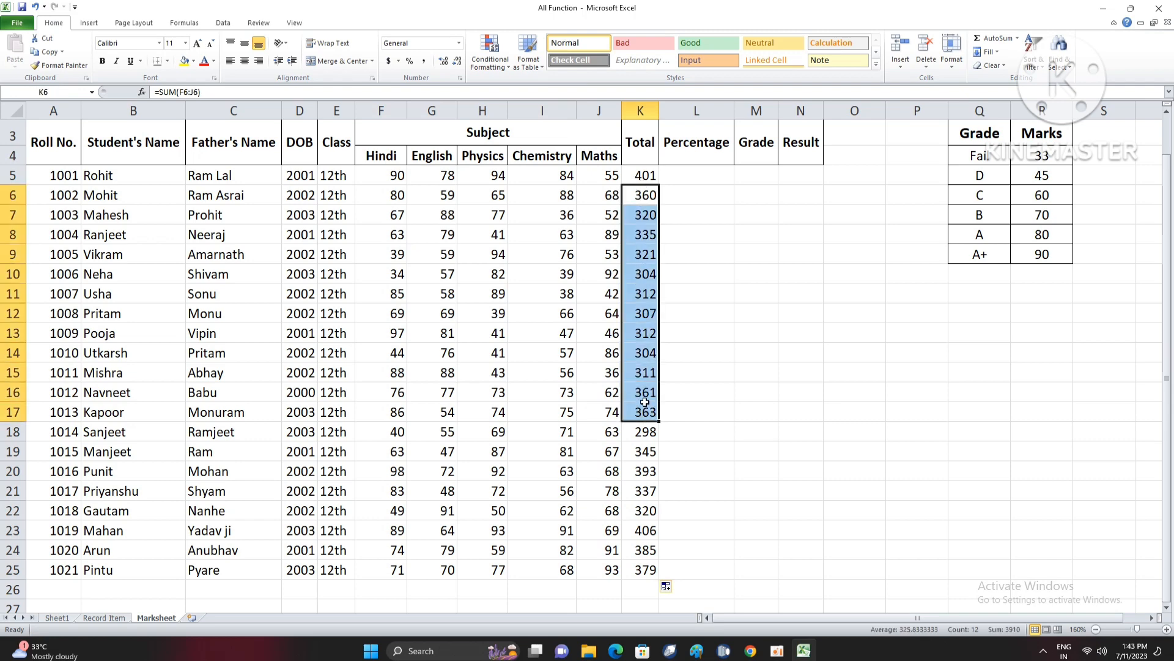
left_click(646, 388)
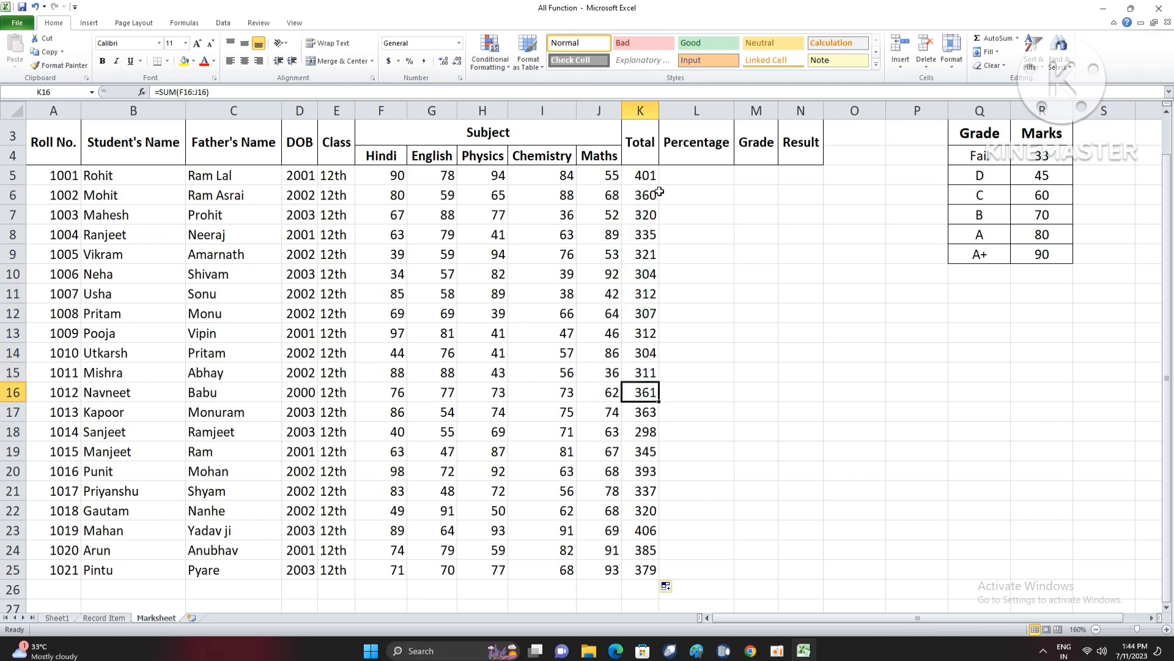
- Calculate the percentage with =K5*100/500 in L5 and fill the formula down to L25
left_click(679, 173)
type("=")
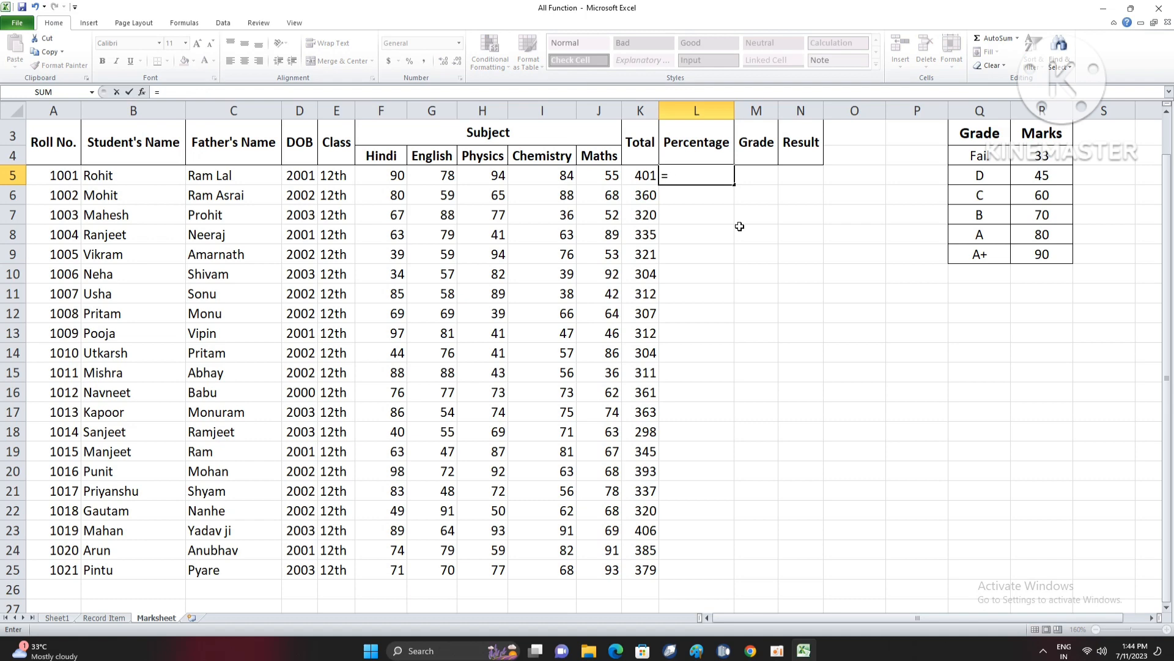
type("K5*1")
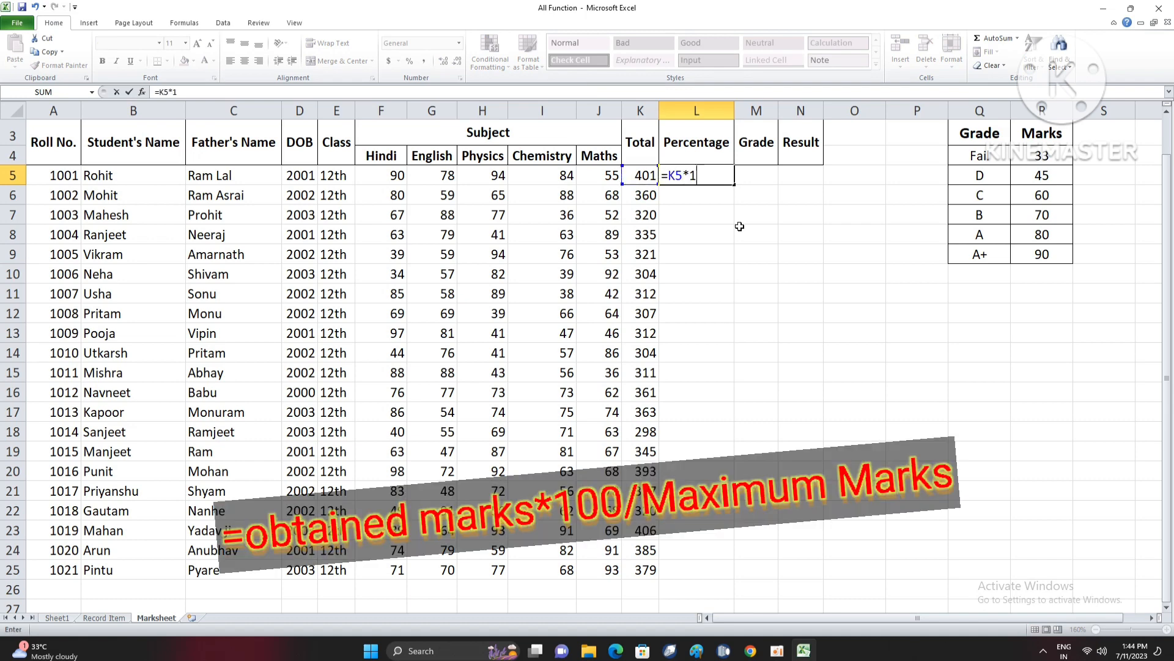
type("00/500")
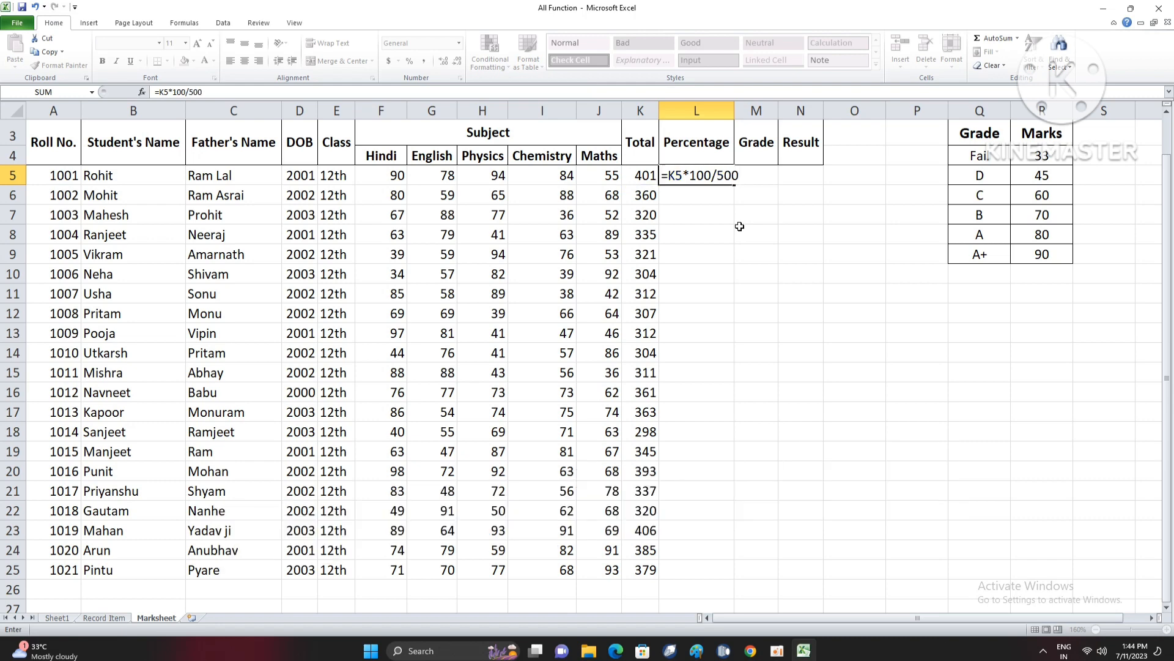
key("Return")
left_click(717, 177)
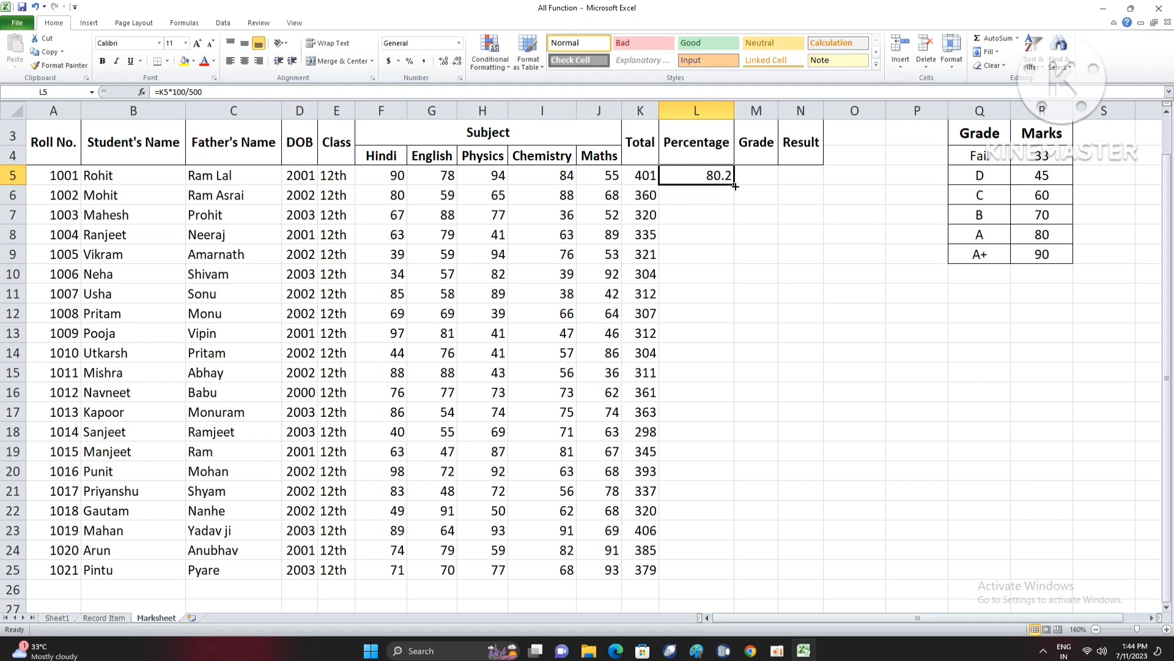
double_click(736, 186)
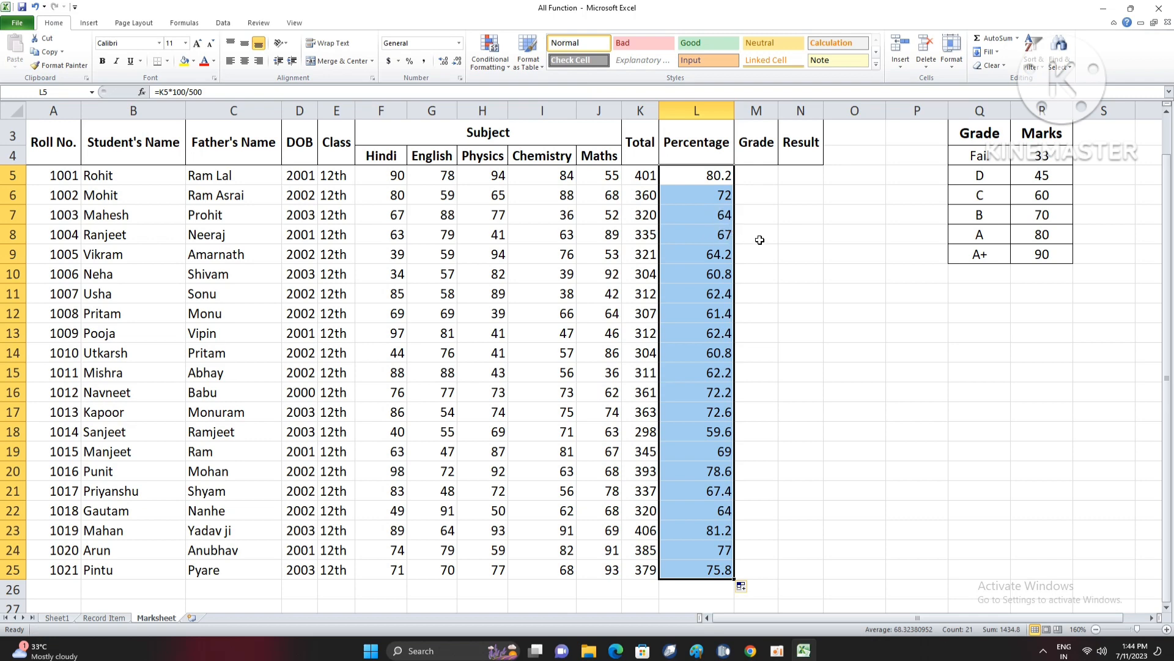
- Show the percentages in L5:L25 with two decimal places
left_click(443, 62)
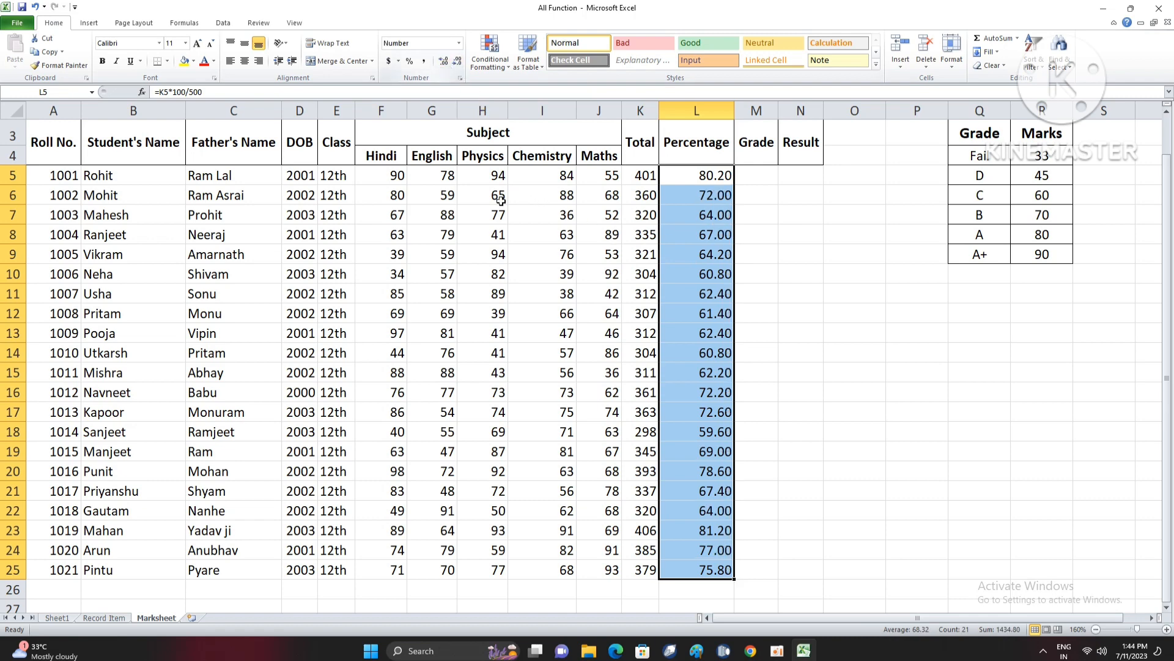
left_click_drag(700, 171, 718, 563)
left_click(758, 233)
key("Up")
key("Up")
key("Up")
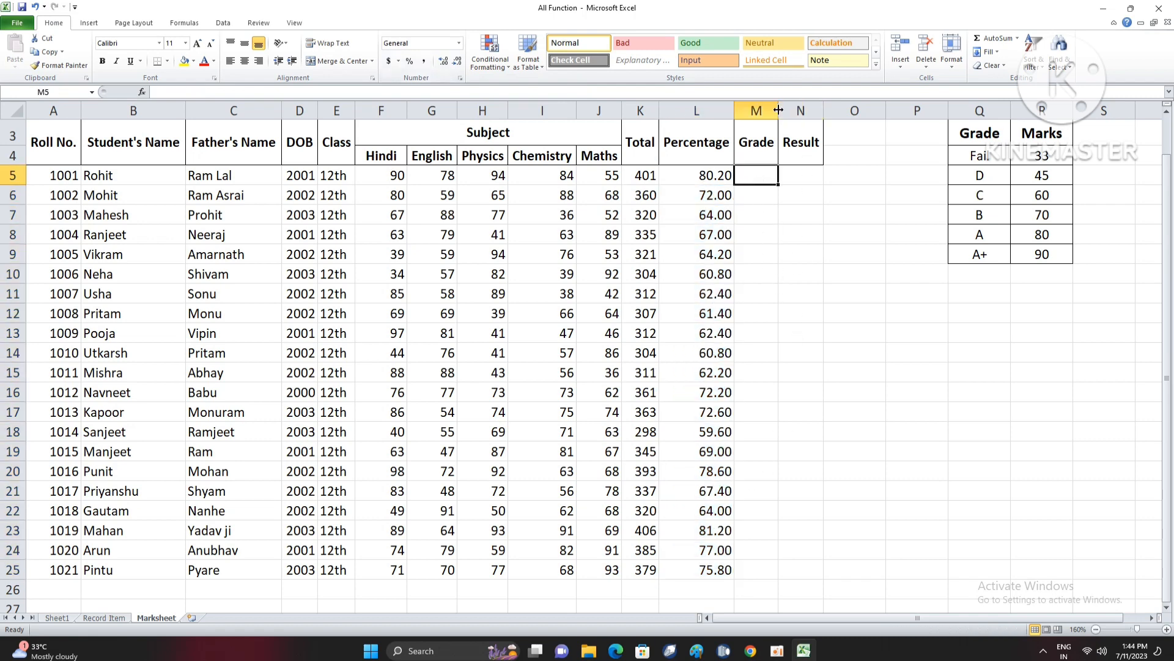
left_click(762, 240)
left_click(758, 177)
type("=")
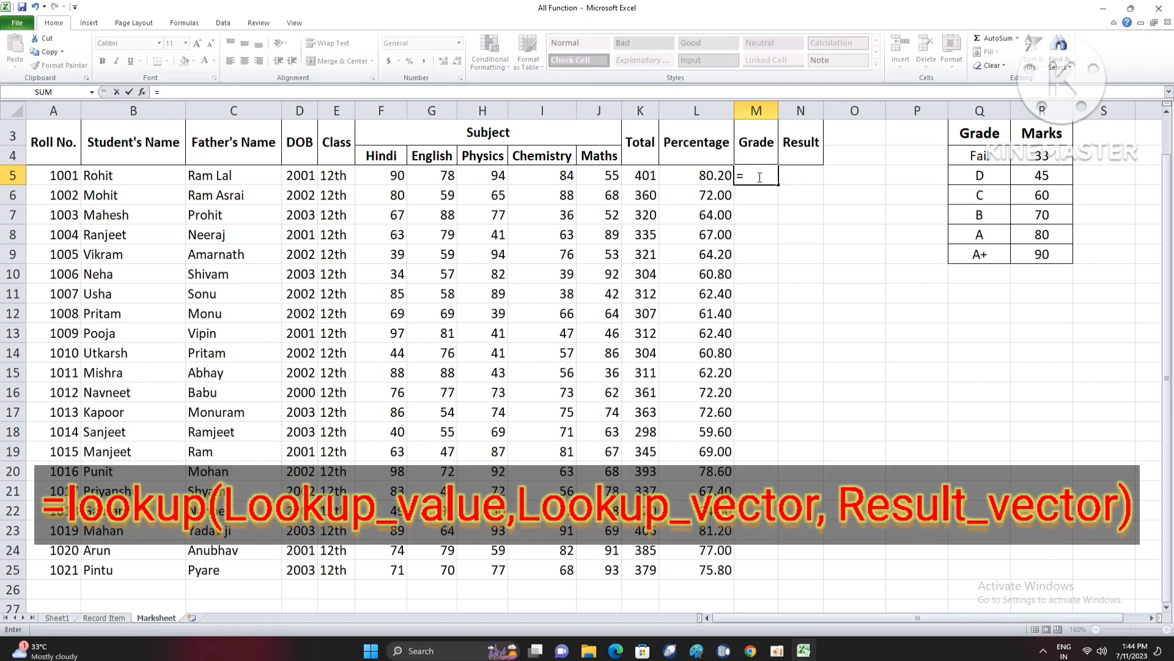
type("IF(")
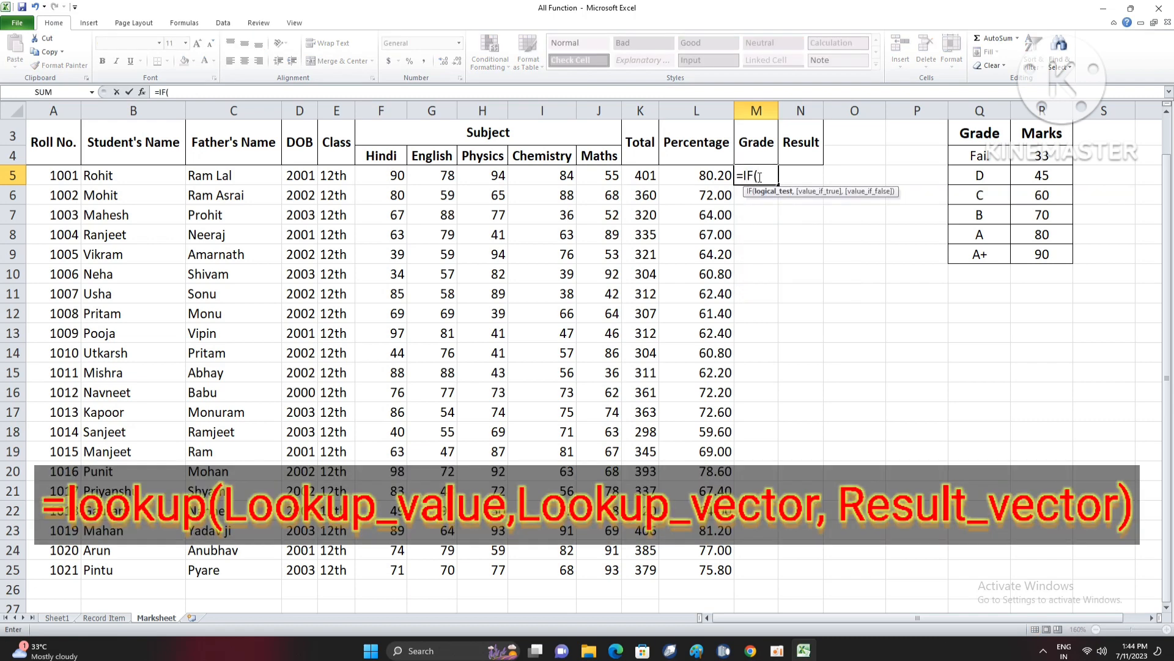
left_click_drag(764, 177, 731, 172)
key("BackSpace")
left_click(764, 226)
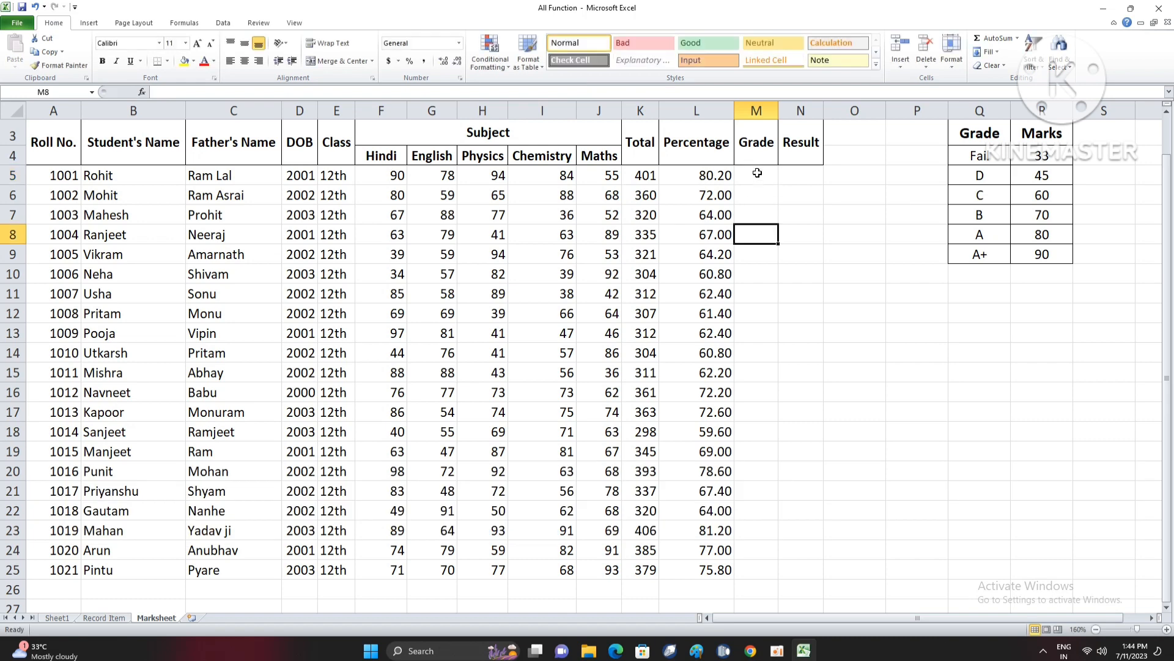
- Look up the first student's grade from the grade table by entering =LOOKUP(L5,R4:R9,Q4:Q9) in M5
left_click(757, 172)
left_click_drag(956, 133, 1047, 255)
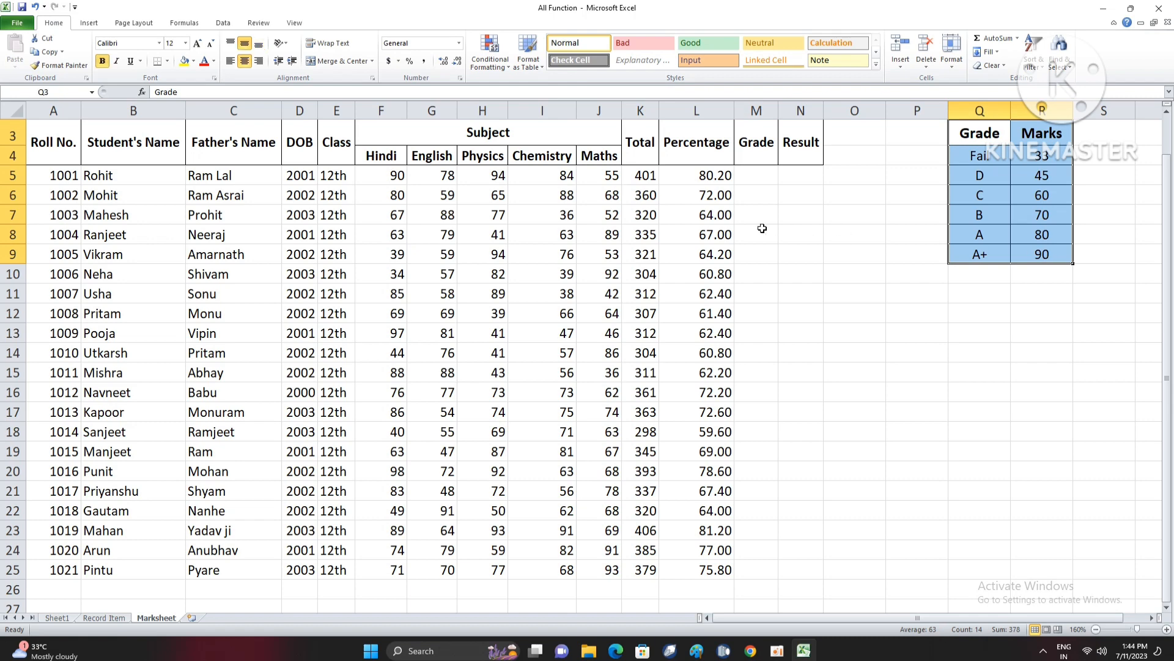
left_click(760, 172)
type("=LO")
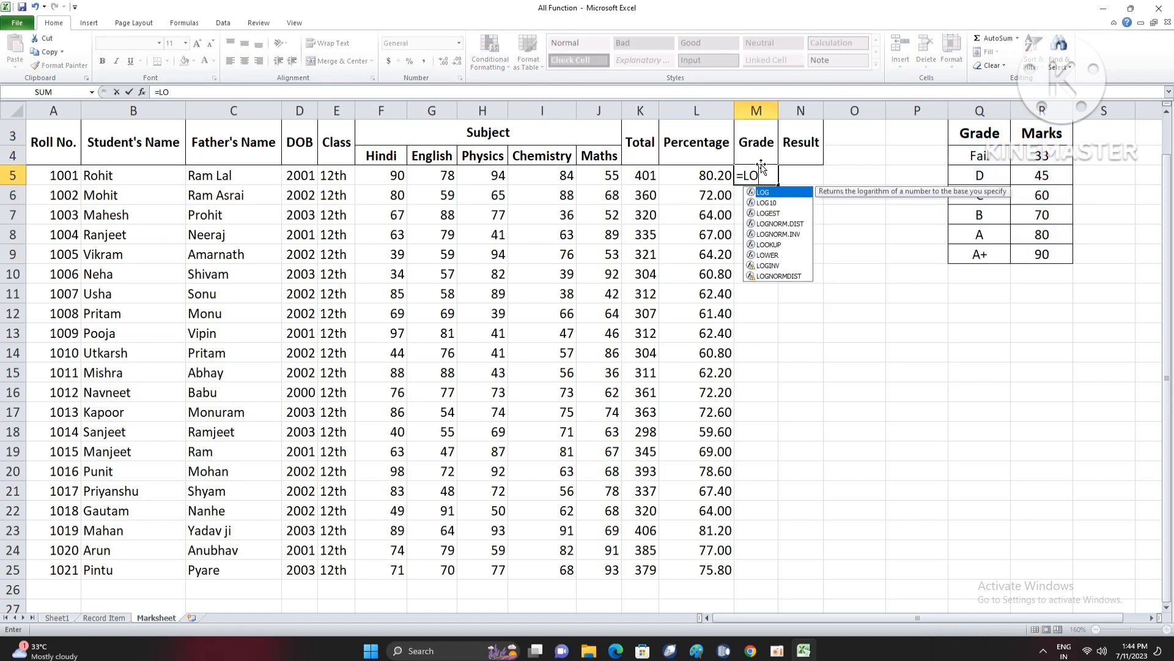
type("OKUP(")
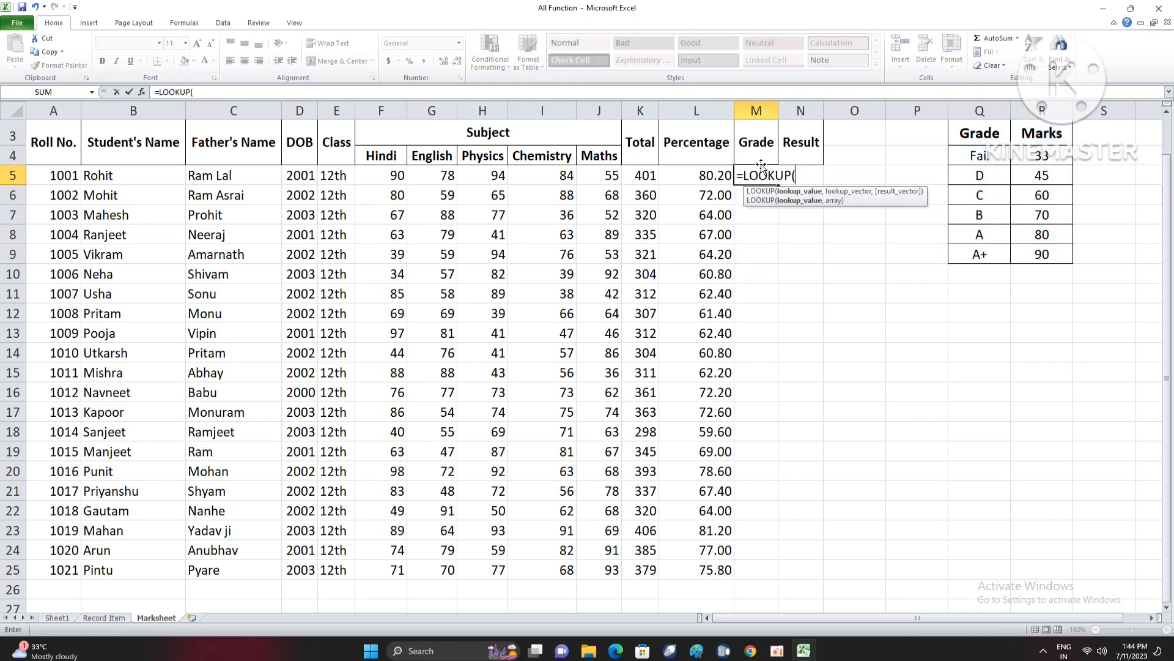
left_click(708, 176)
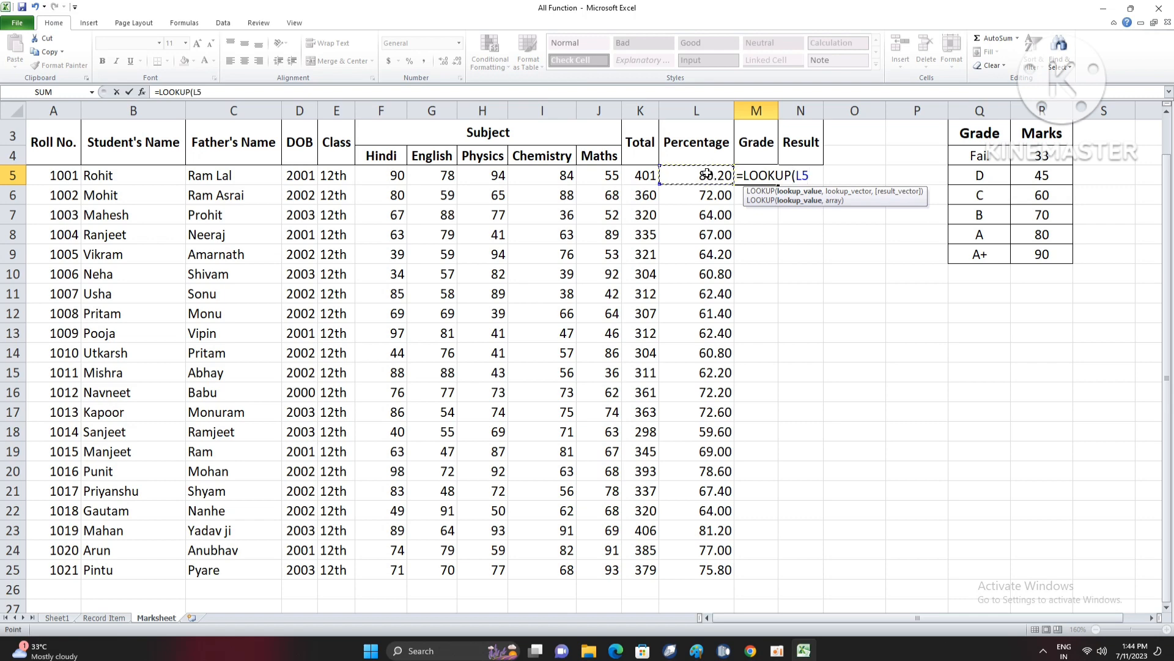
type(",")
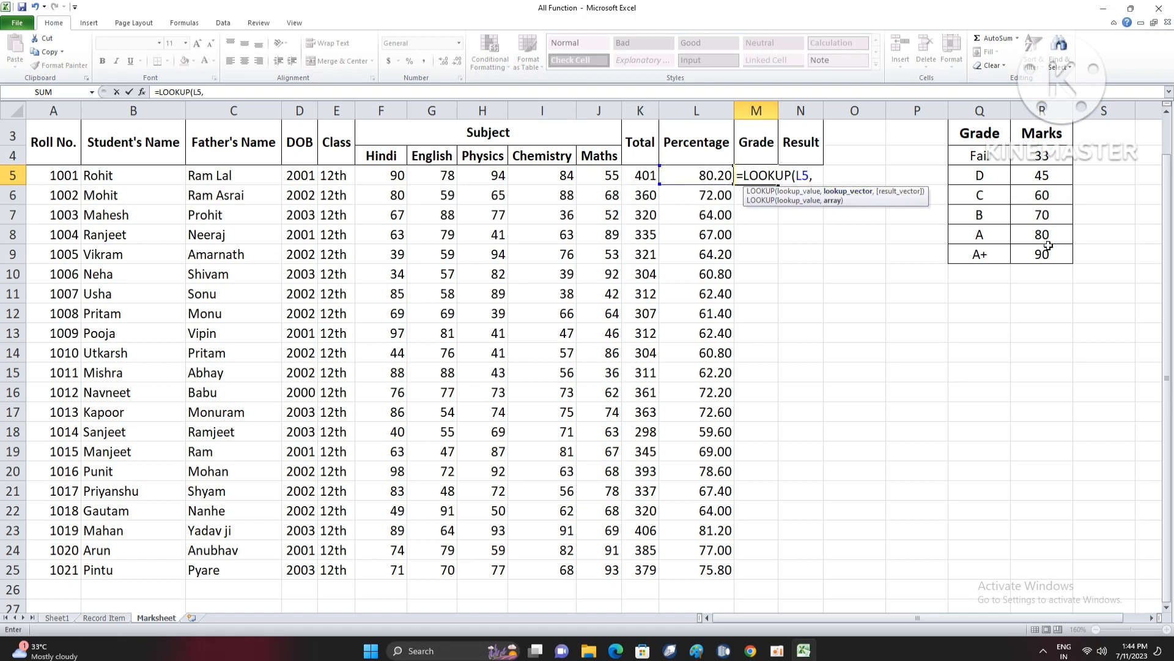
left_click_drag(1043, 156, 1048, 255)
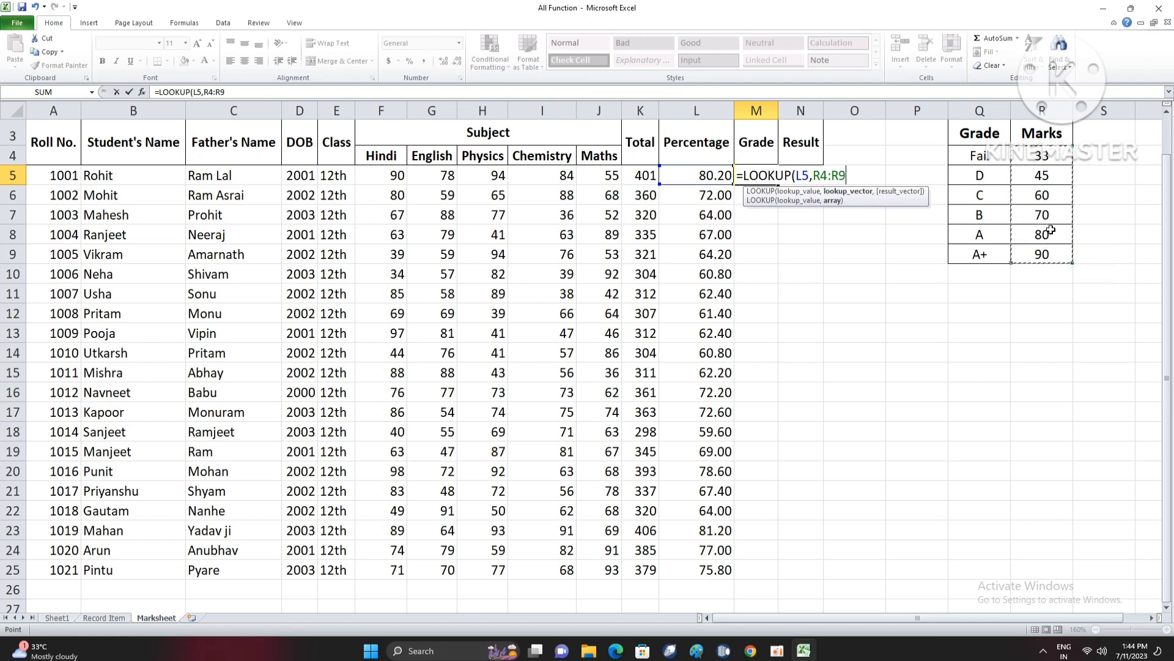
type(",")
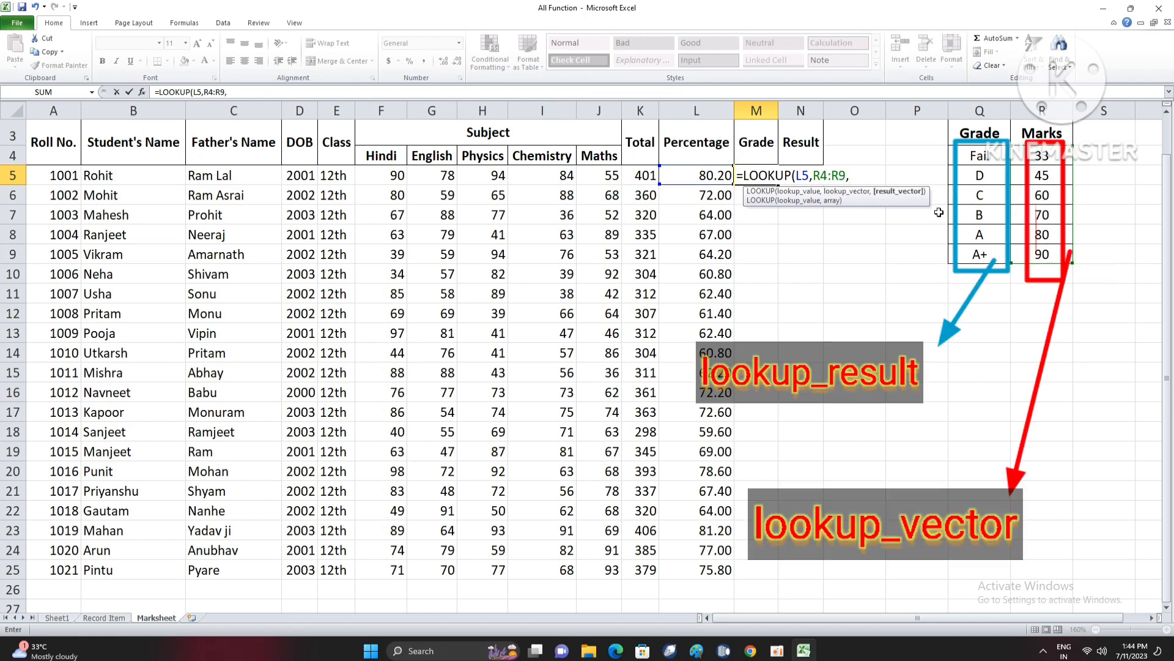
left_click_drag(986, 157, 986, 249)
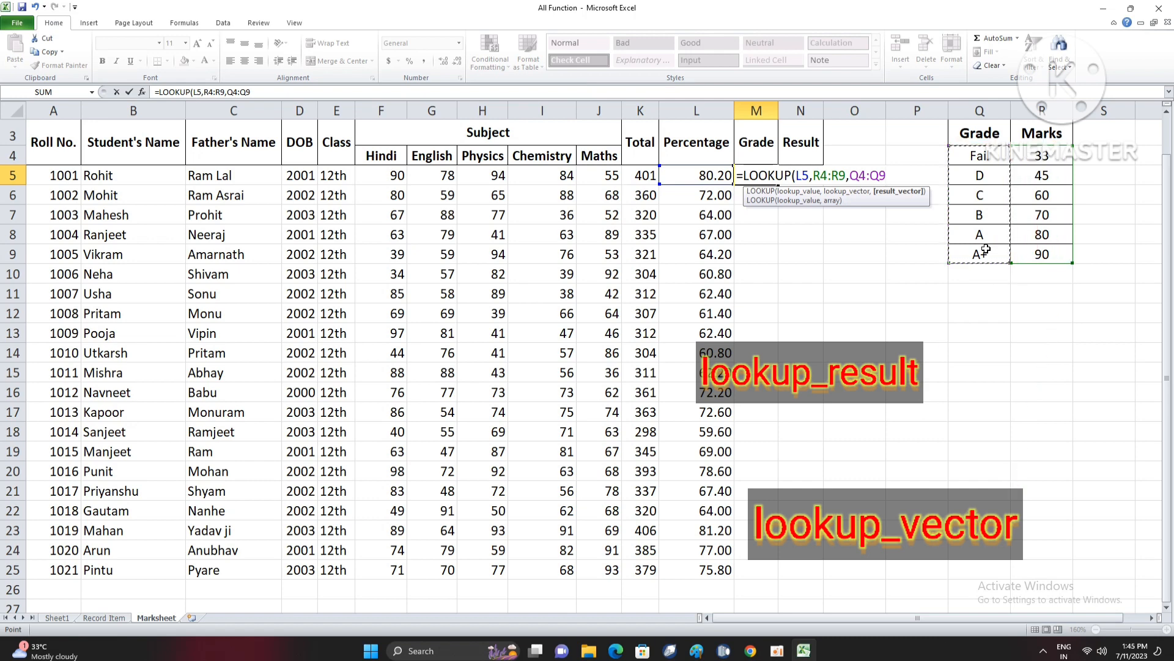
key("Return")
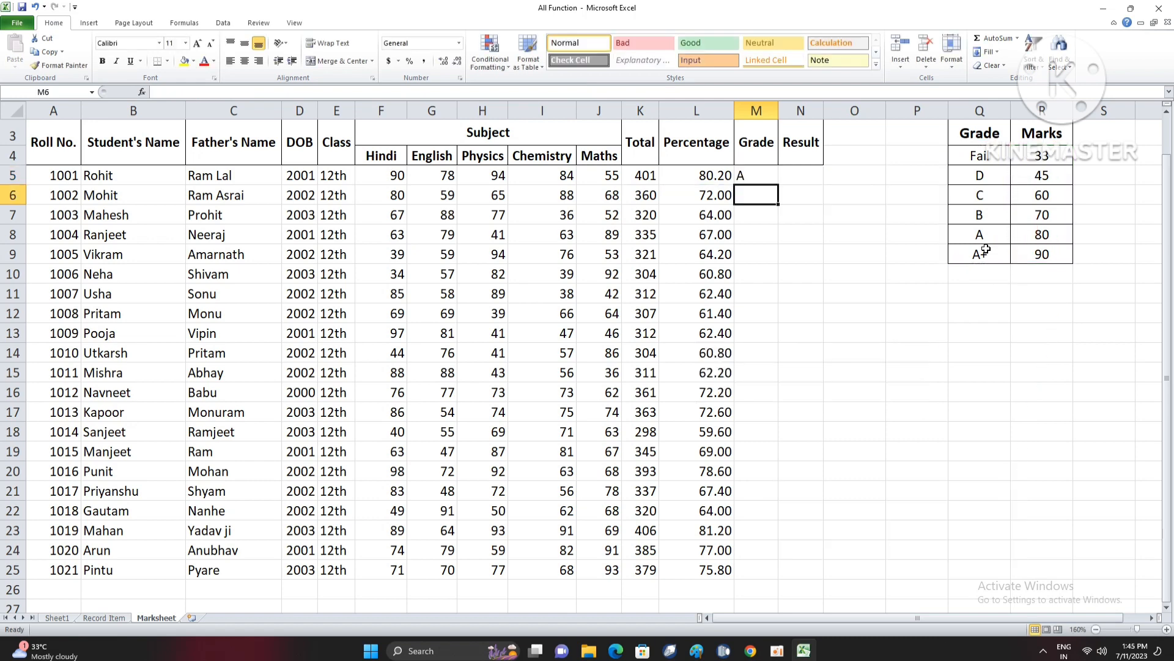
- Try filling the grade lookup from M5 down to M25, and check the formulas in M11 and M8
left_click(765, 177)
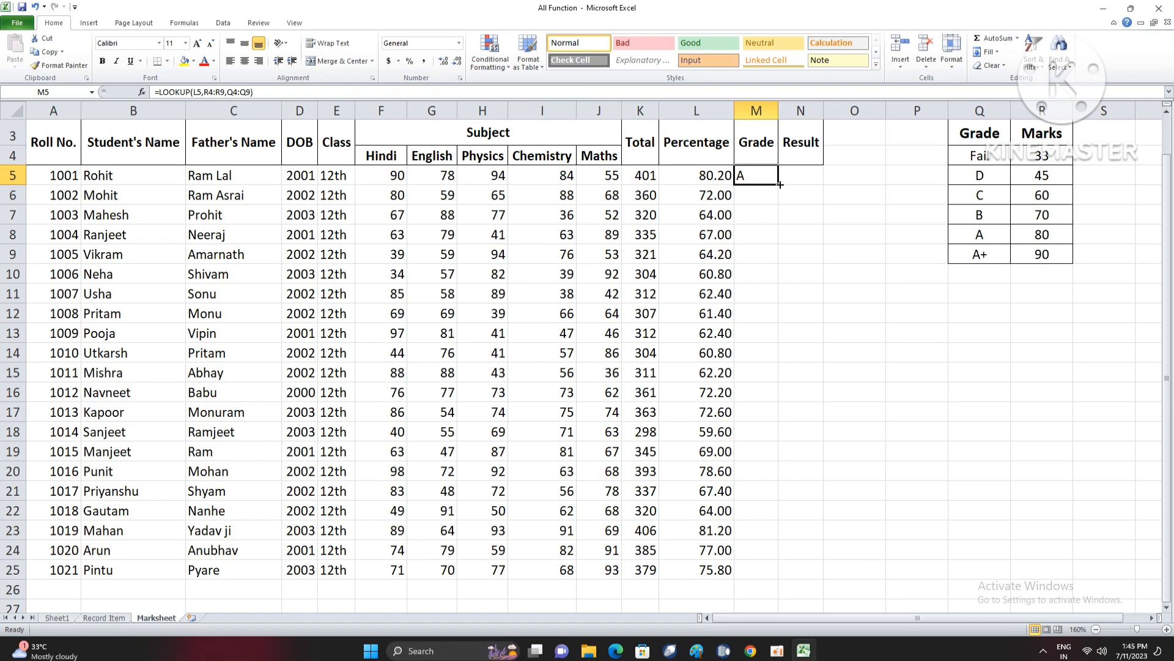
double_click(780, 184)
left_click(759, 297)
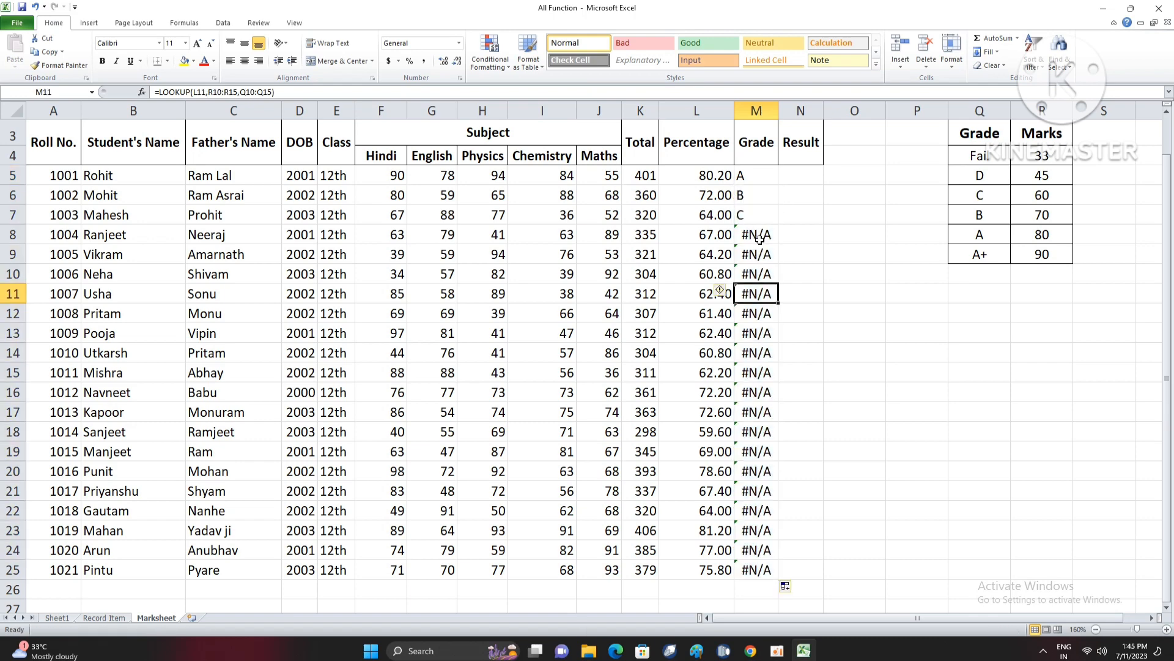
left_click(759, 239)
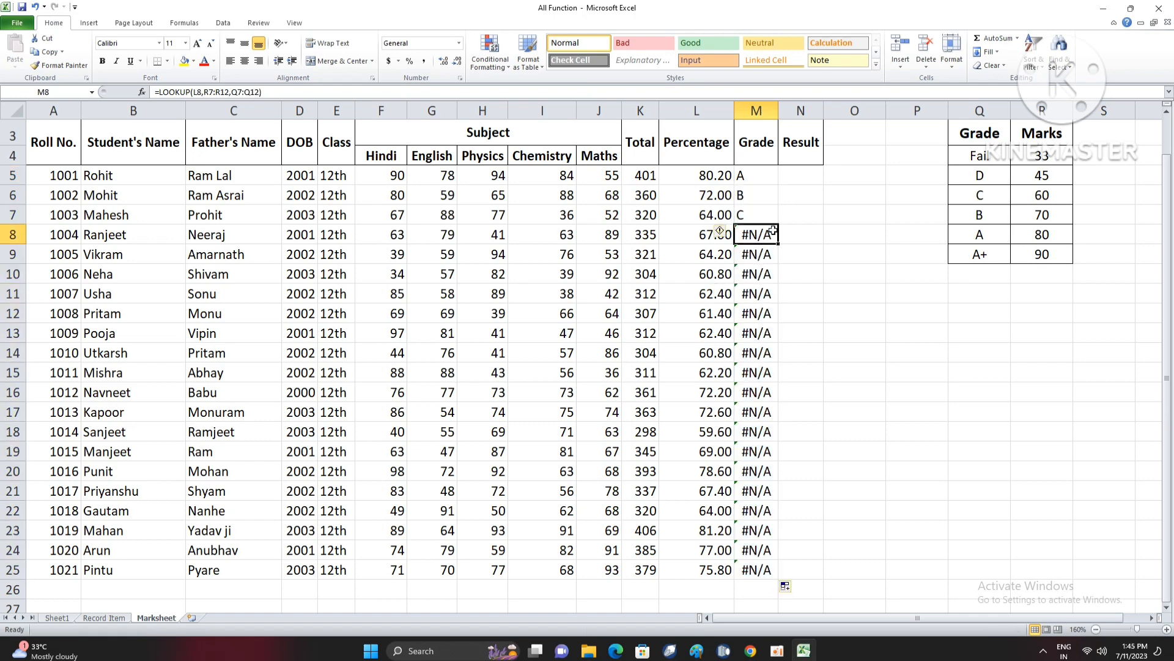
left_click(777, 650)
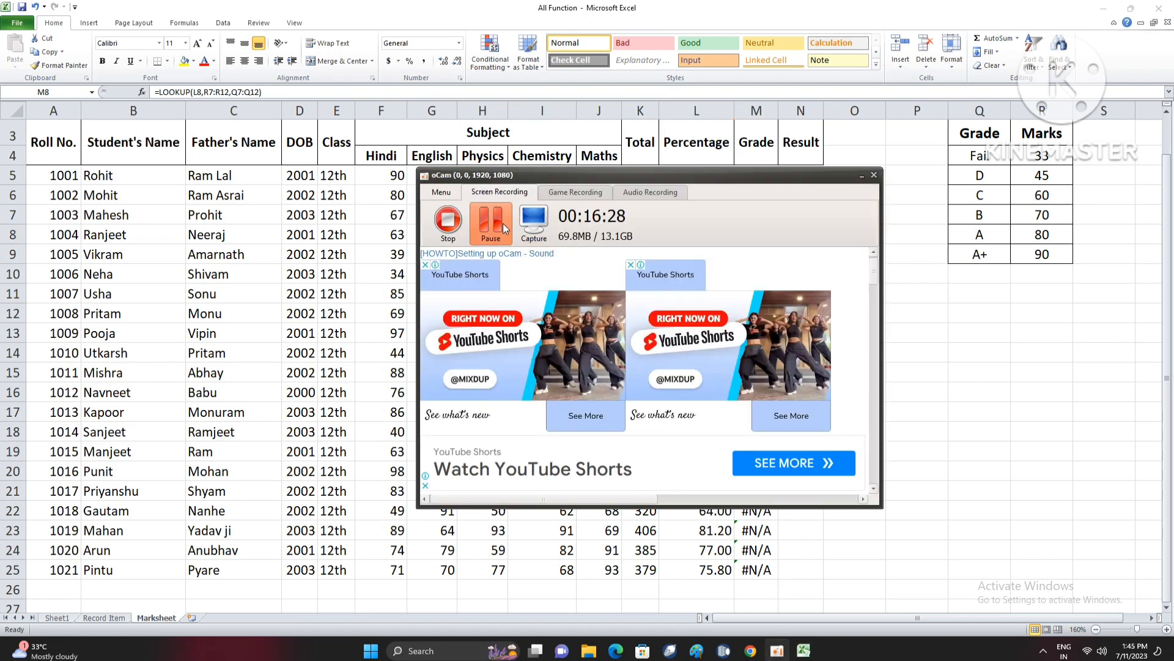
left_click(502, 223)
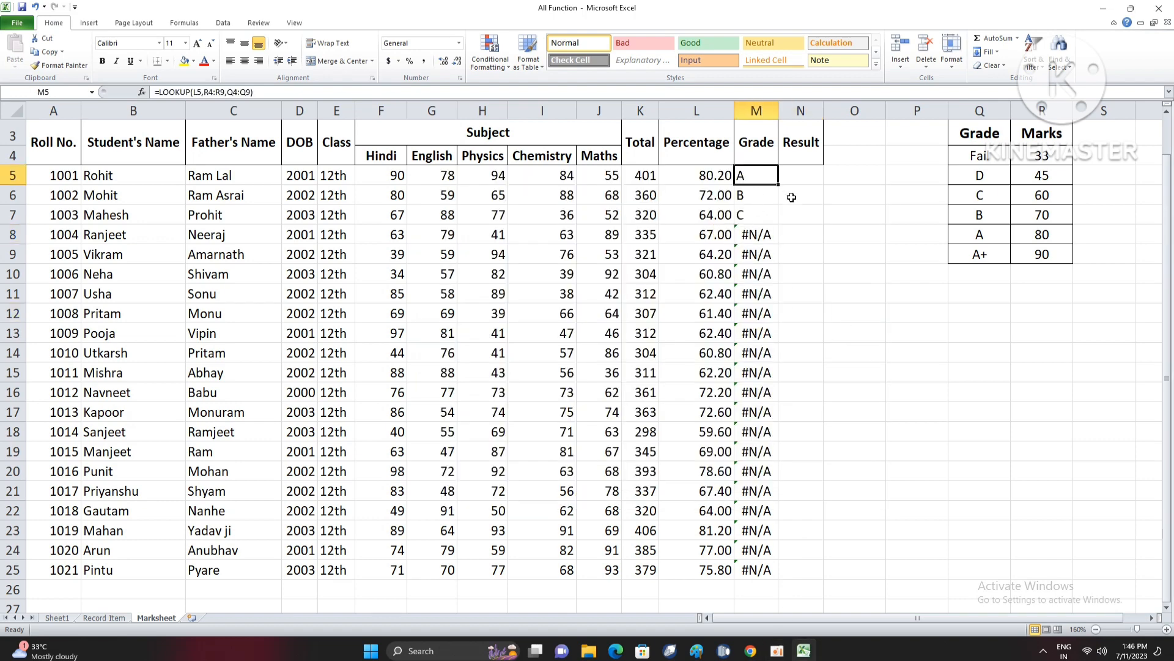
- Make the lookup range in the M5 grade formula absolute as $R$4:$R$9
double_click(765, 178)
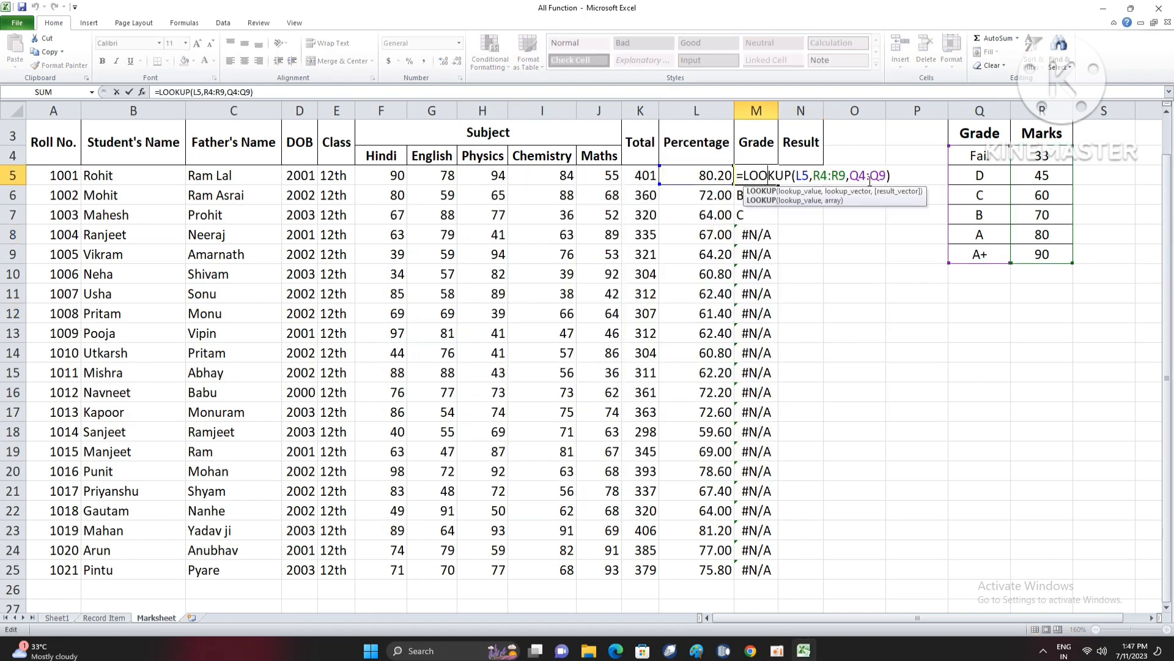
left_click_drag(814, 175, 848, 177)
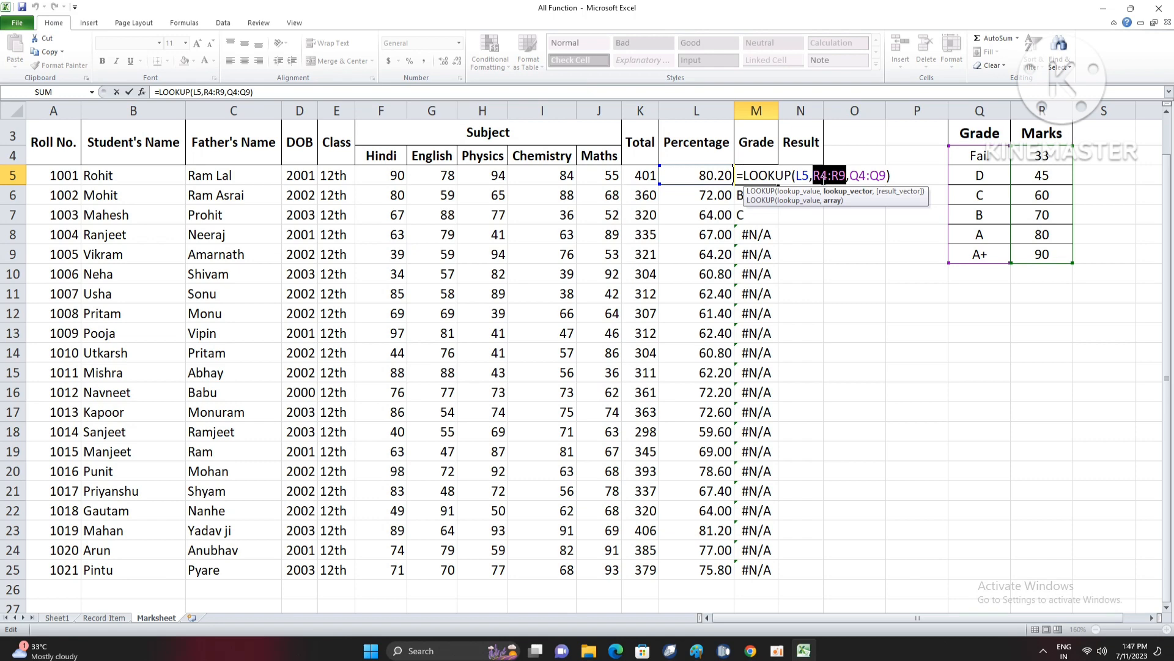
left_click(812, 178)
left_click(816, 176)
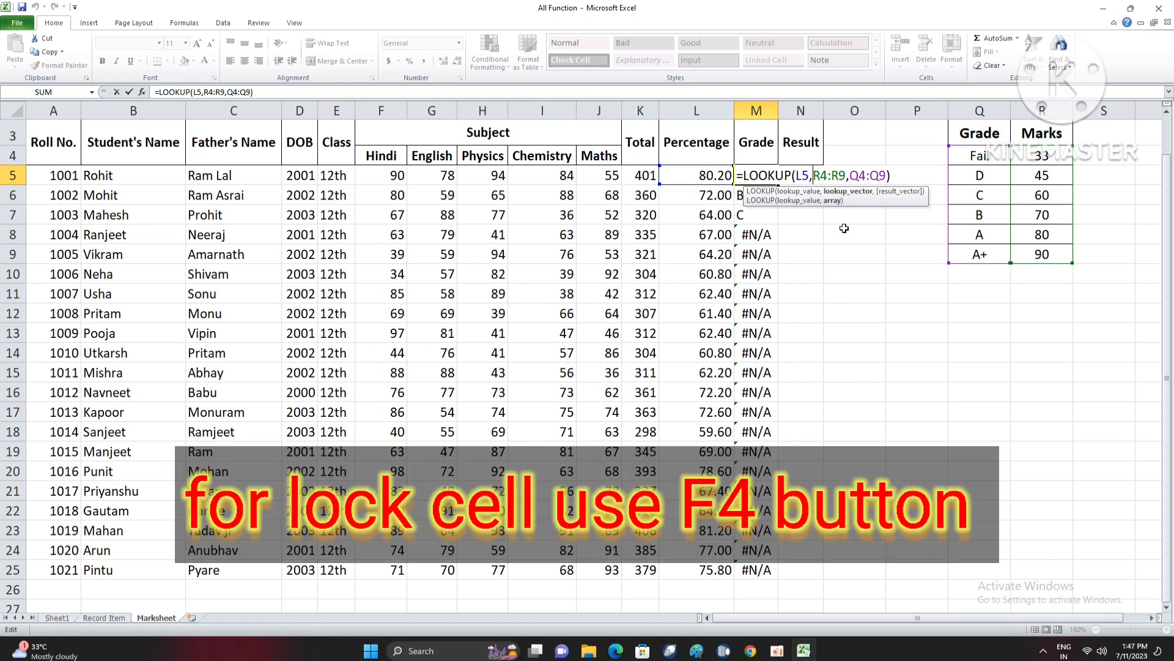
type("$R")
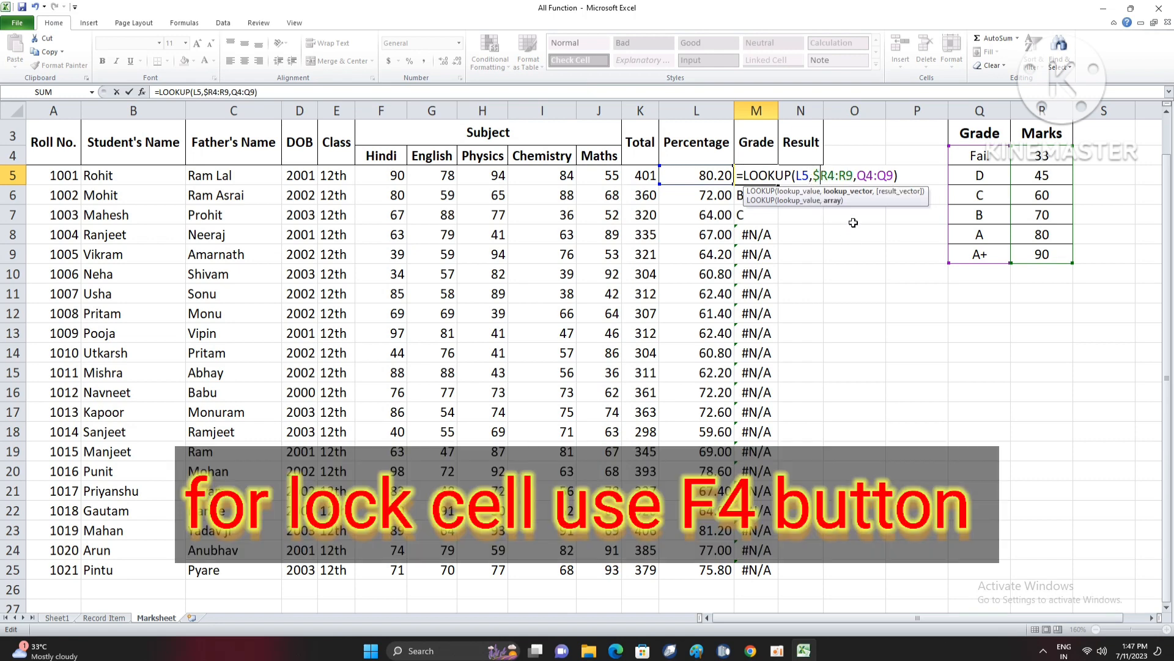
type("$")
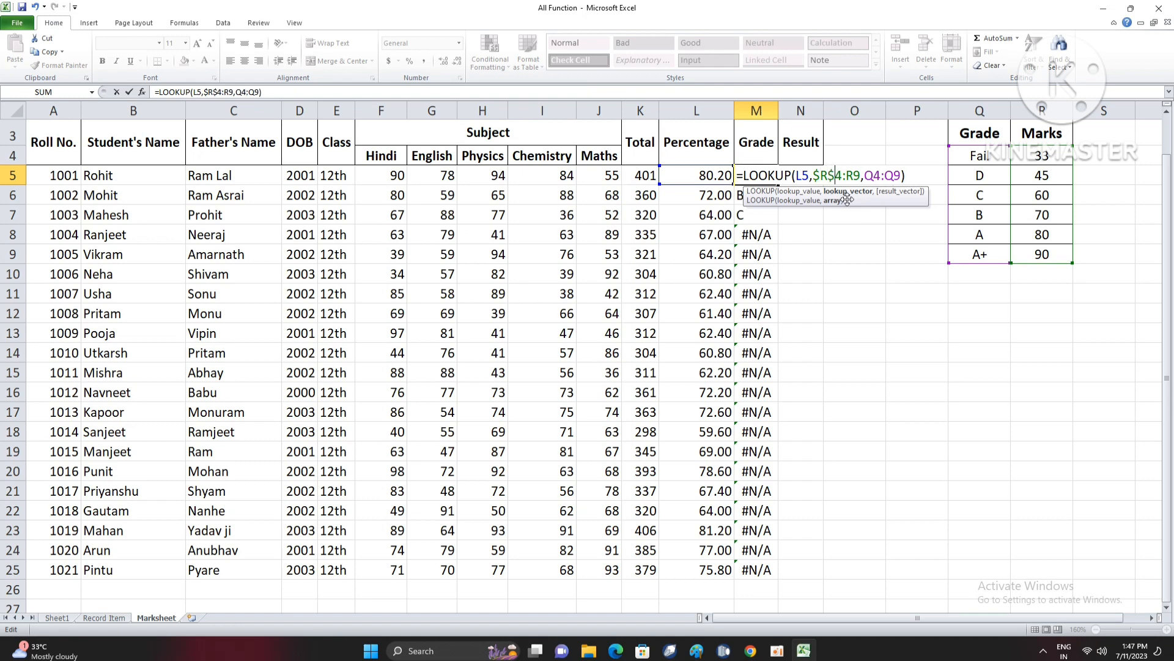
left_click(850, 177)
type("$R")
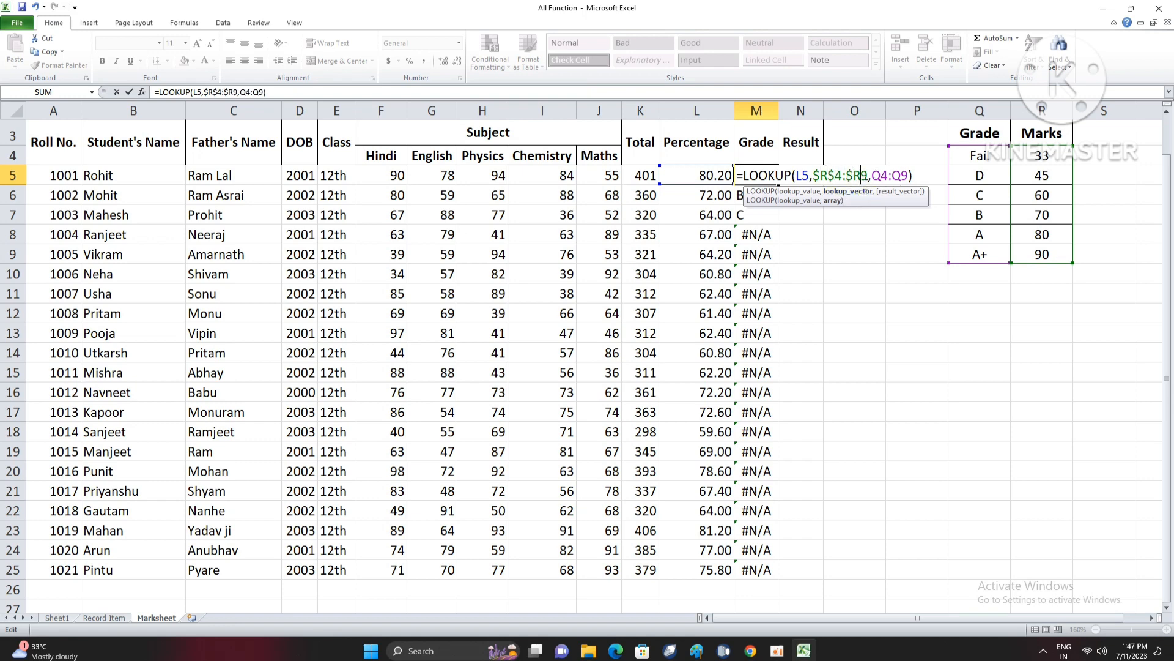
type("$")
- Make the result range in the M5 grade formula absolute as $Q$4:$Q$9 and enter the formula
left_click(881, 174)
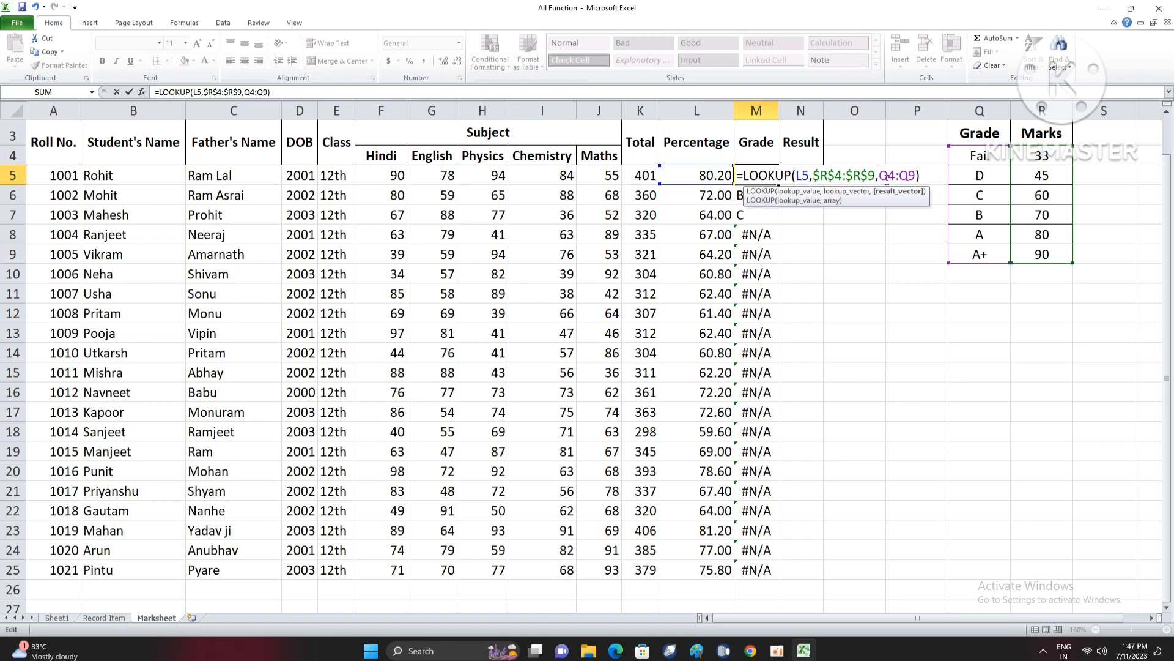
type("$")
left_click(895, 175)
type("$Q$")
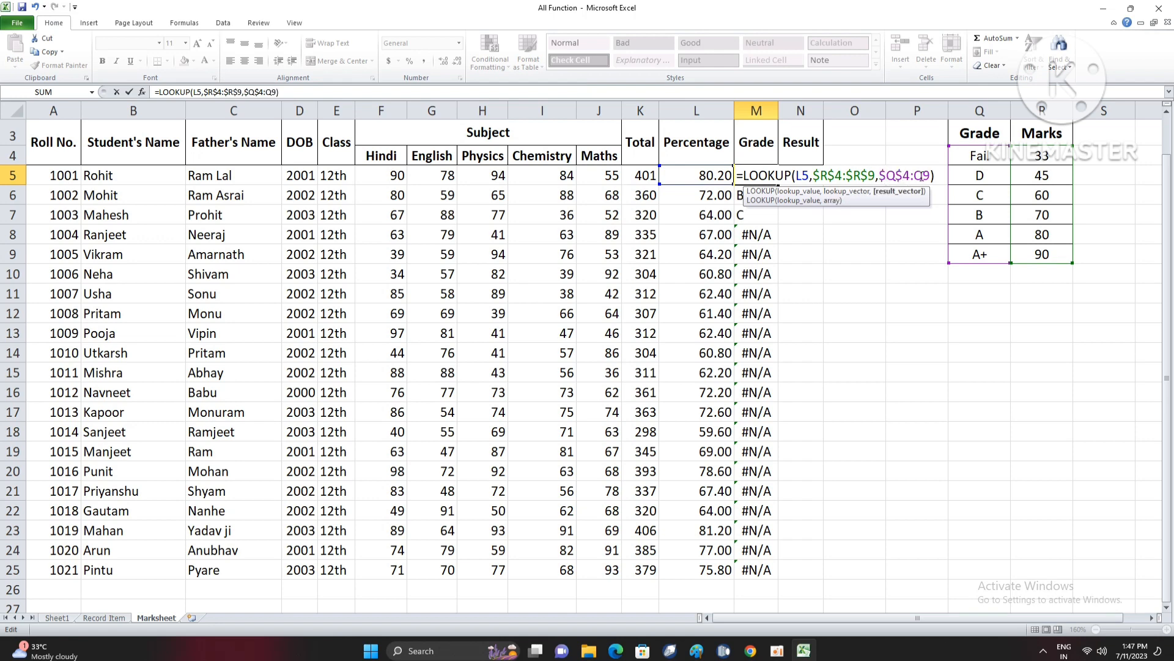
left_click(914, 175)
type("$")
left_click(931, 177)
type("$Q$")
key("Return")
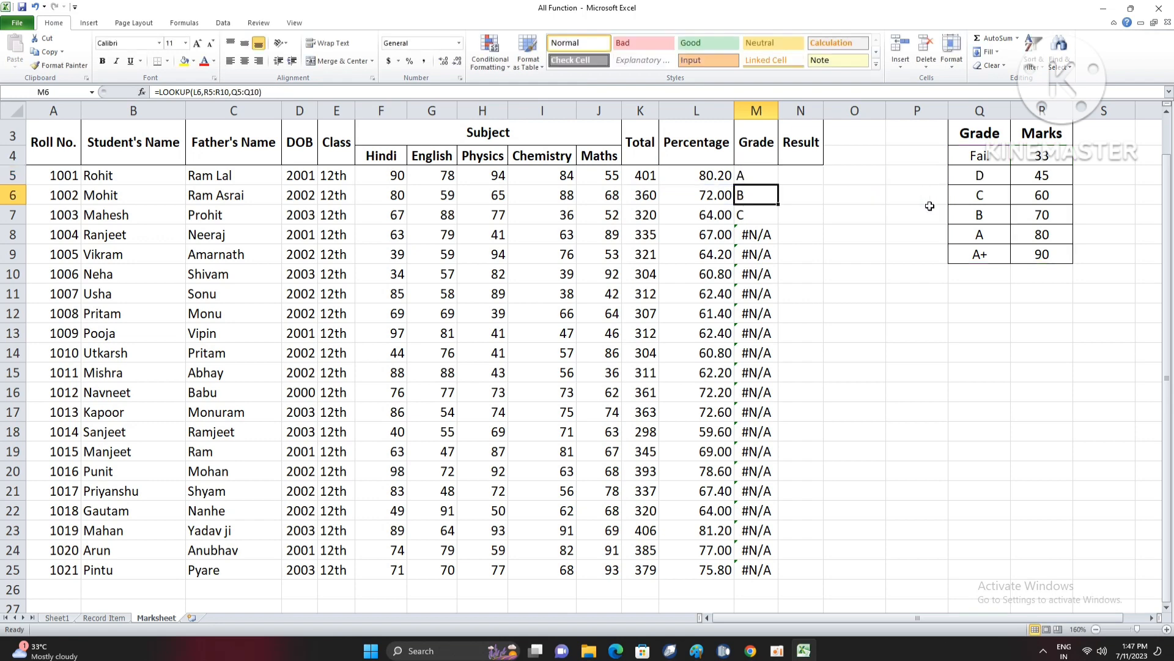
- Fill the grade formula with absolute ranges from M5 down to M25 and check the formula in M12
left_click(775, 179)
double_click(779, 185)
left_click(767, 318)
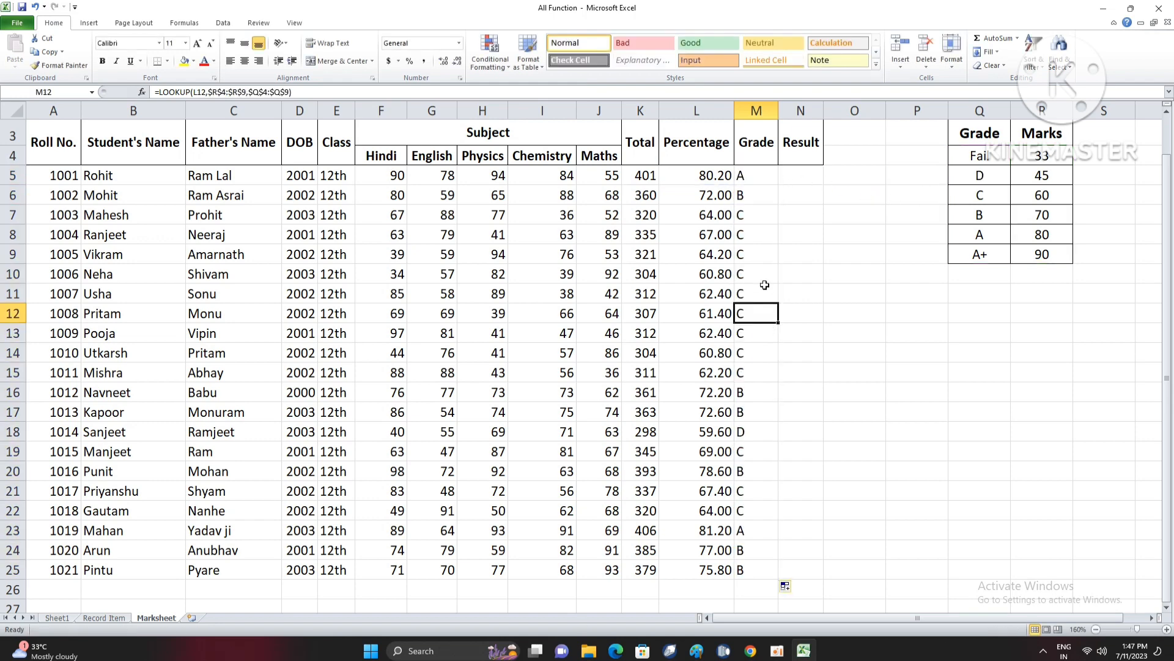
- Review the grades in M5:M25, the LOOKUP formula in M5 and the grade table in Q3:R9
left_click(754, 177)
left_click_drag(754, 178, 754, 570)
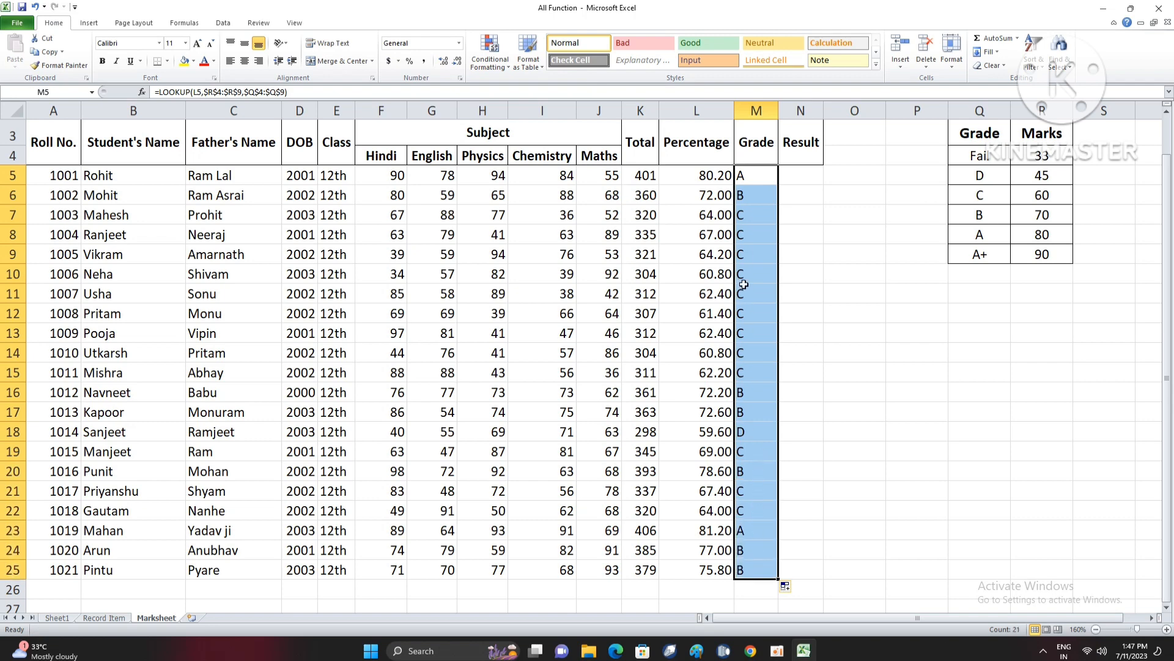
left_click(752, 252)
left_click(755, 208)
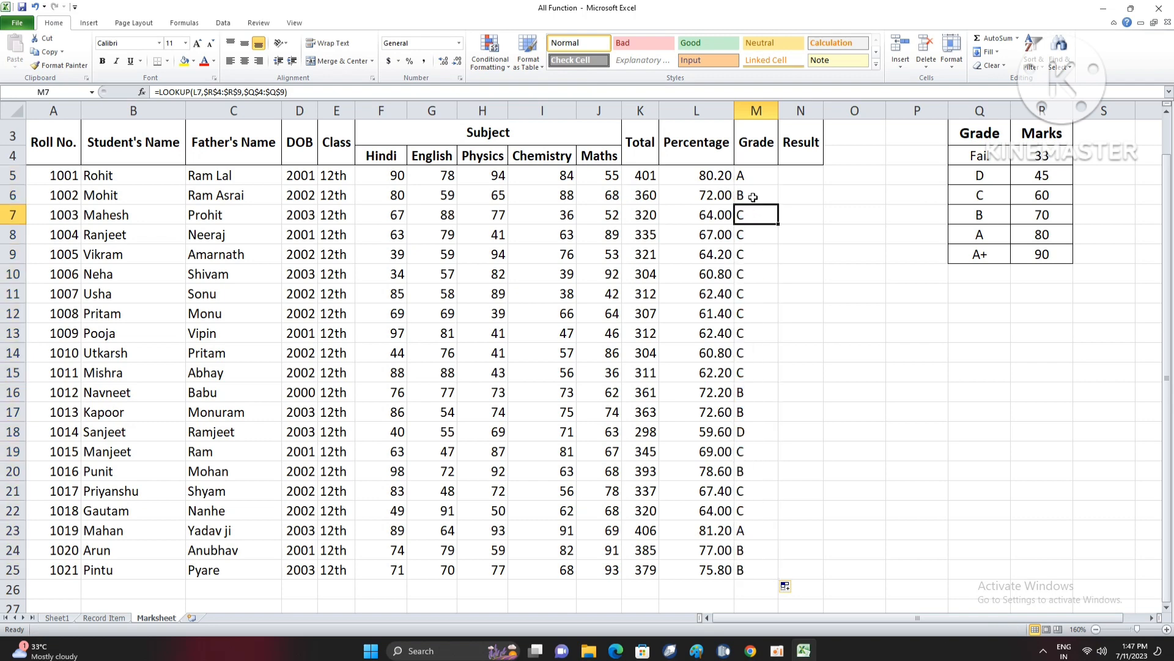
left_click(754, 177)
double_click(754, 177)
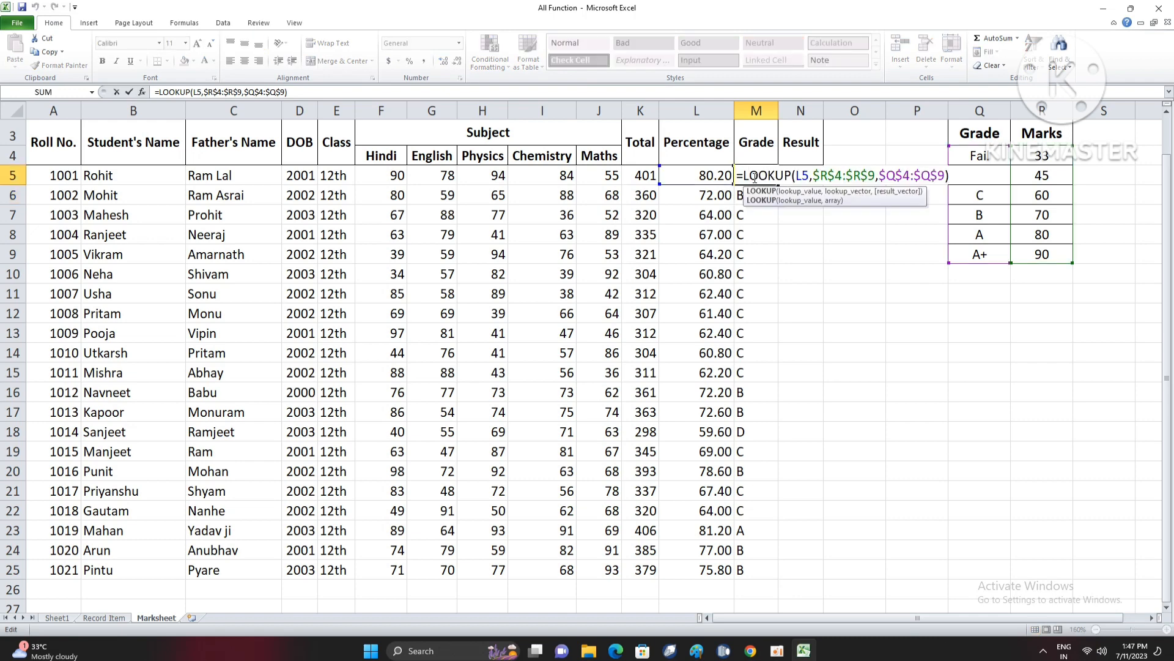
key("Return")
left_click_drag(972, 138, 1036, 251)
left_click(765, 177)
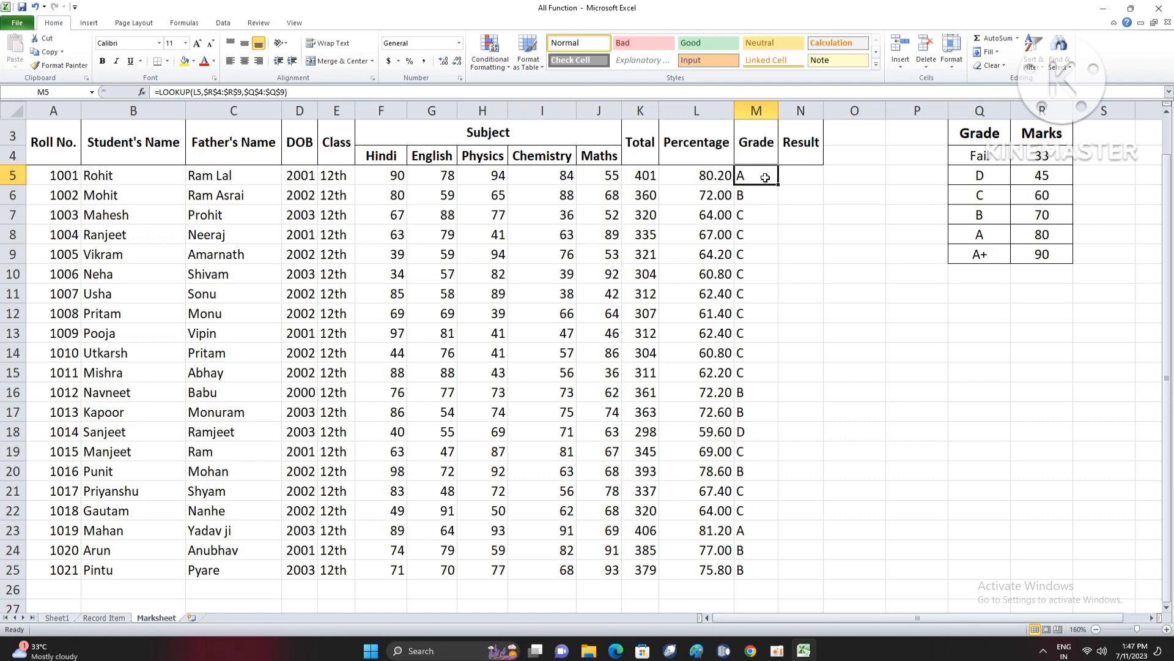
left_click(763, 203)
left_click_drag(759, 180, 766, 358)
- Enter the formula =IF(L5>33,"PASS","FAIL") in N5 of the Result column
left_click(795, 216)
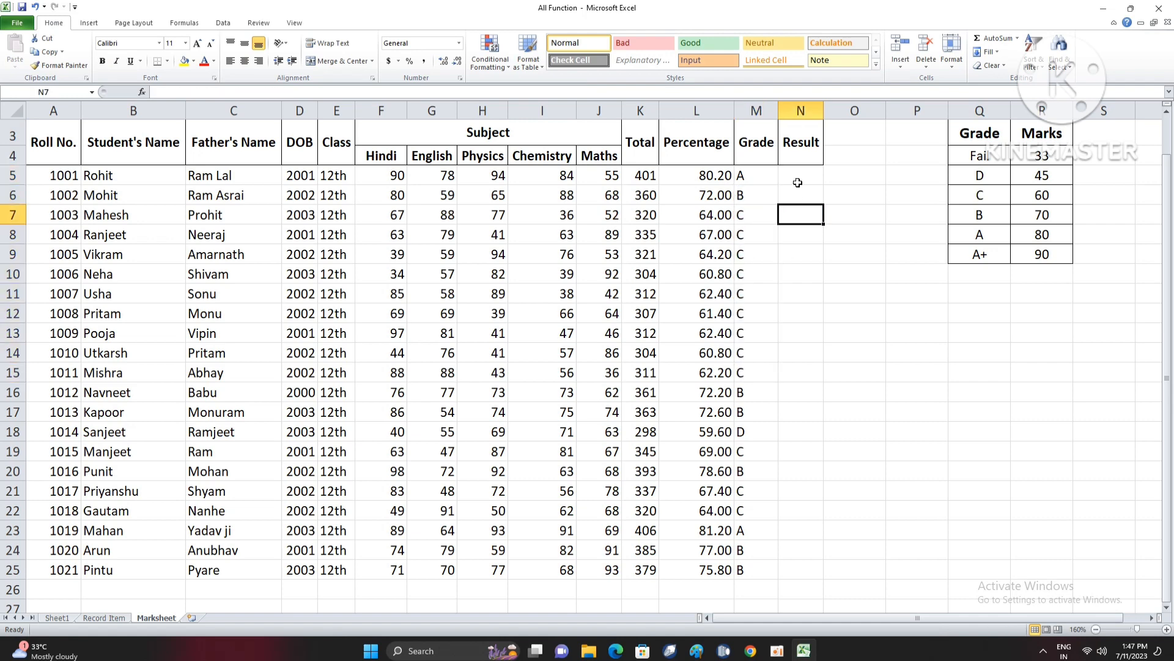
left_click(798, 182)
type("=IF(")
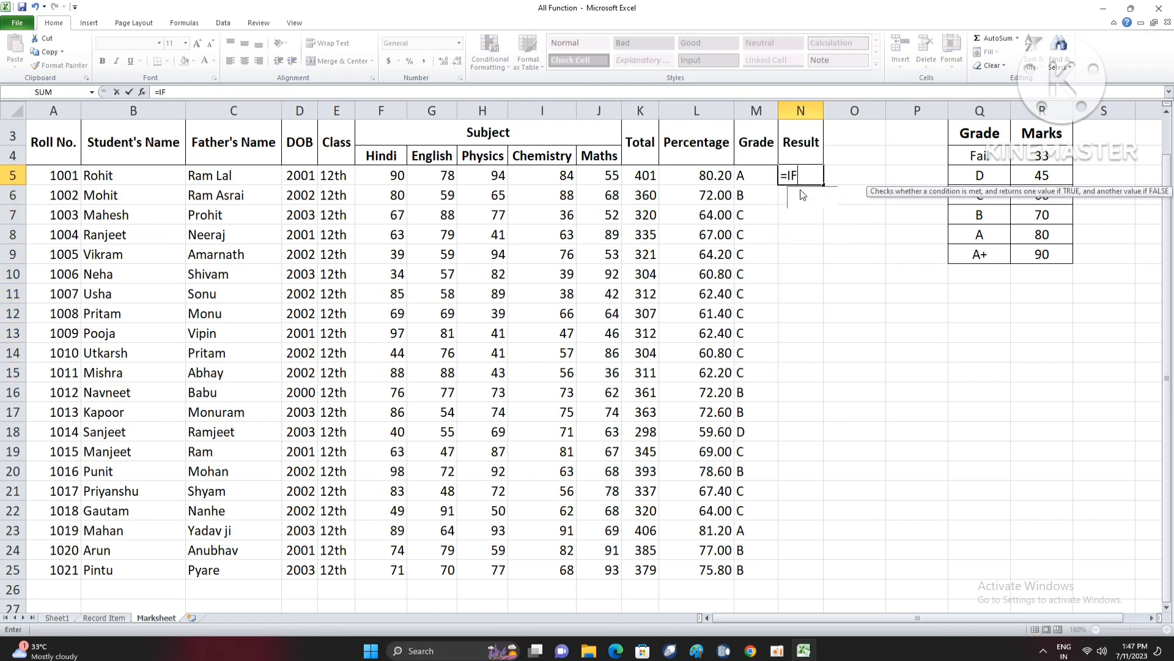
left_click(703, 181)
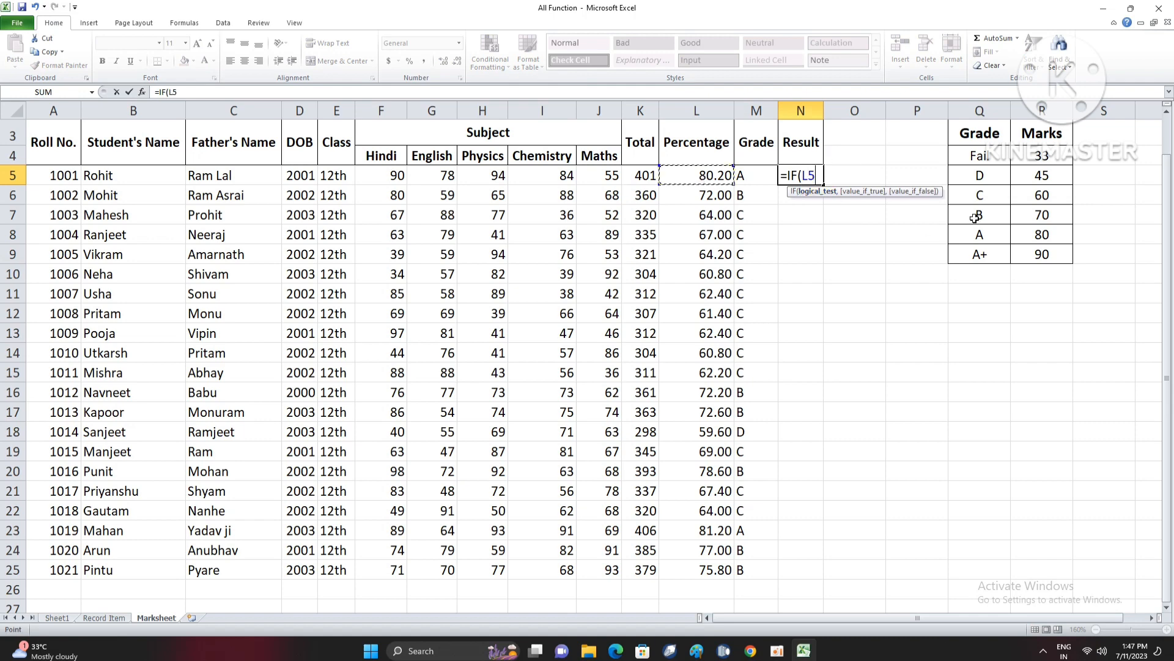
type(">")
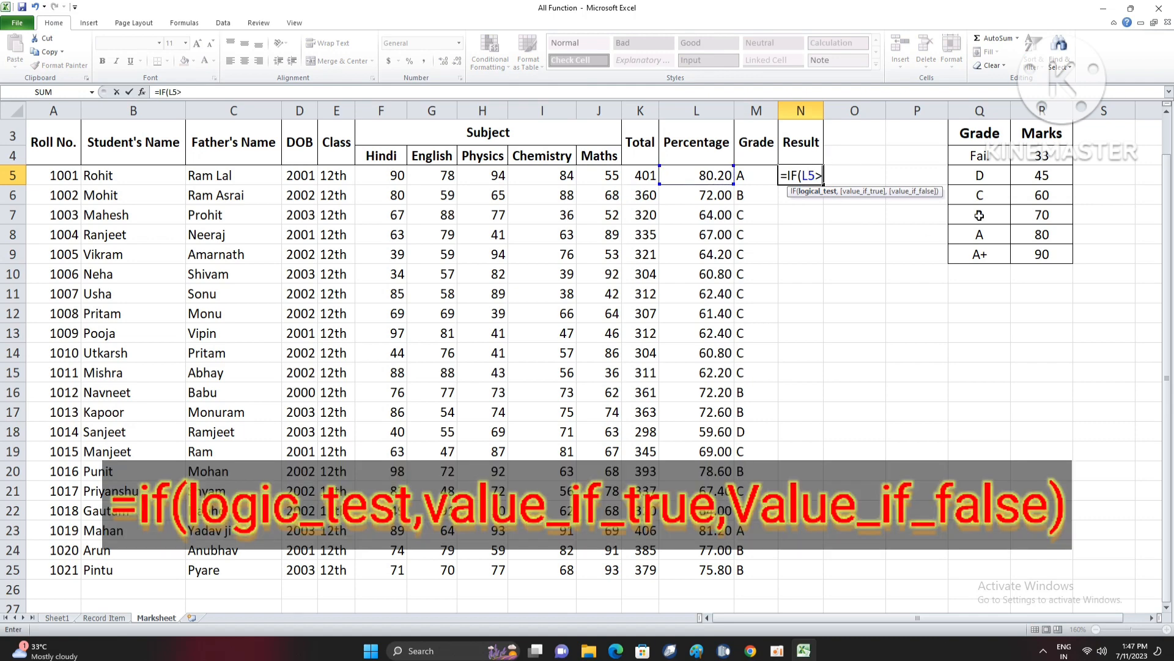
type("33,\"PASS\"")
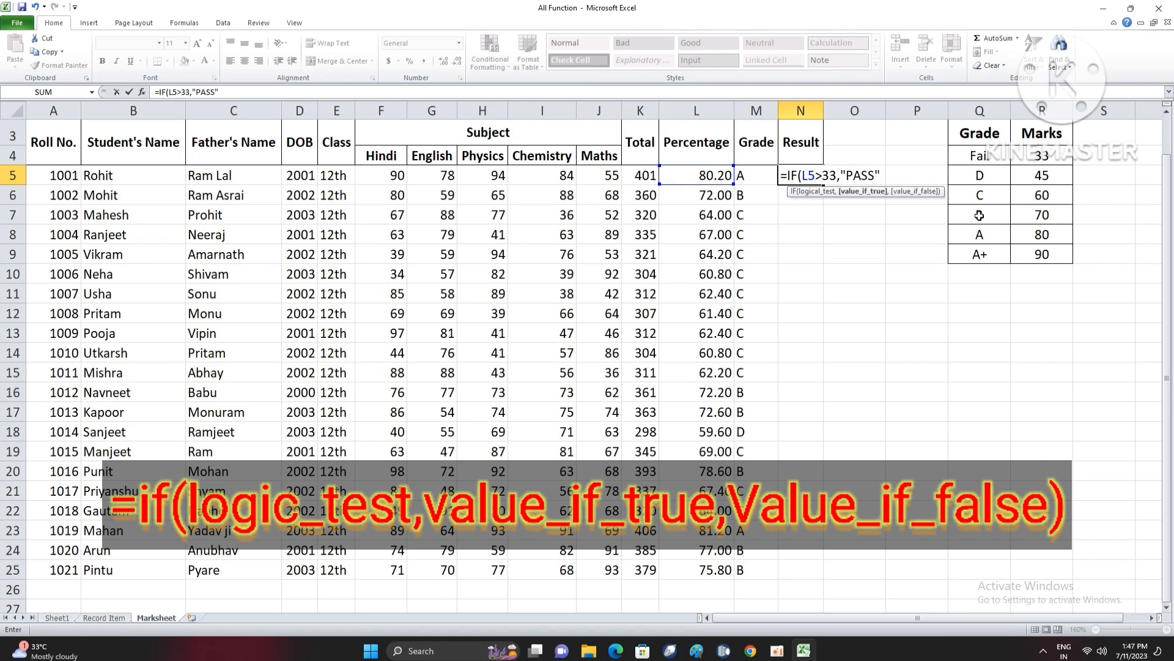
type(",\"FAIL")
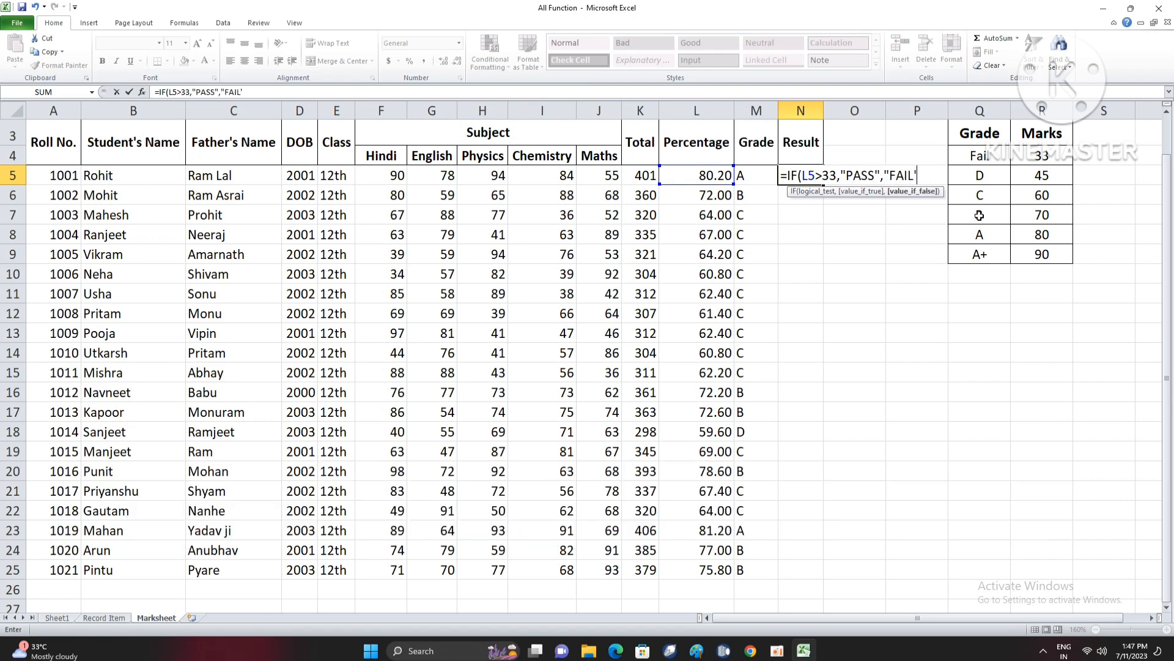
type("\")")
key("Return")
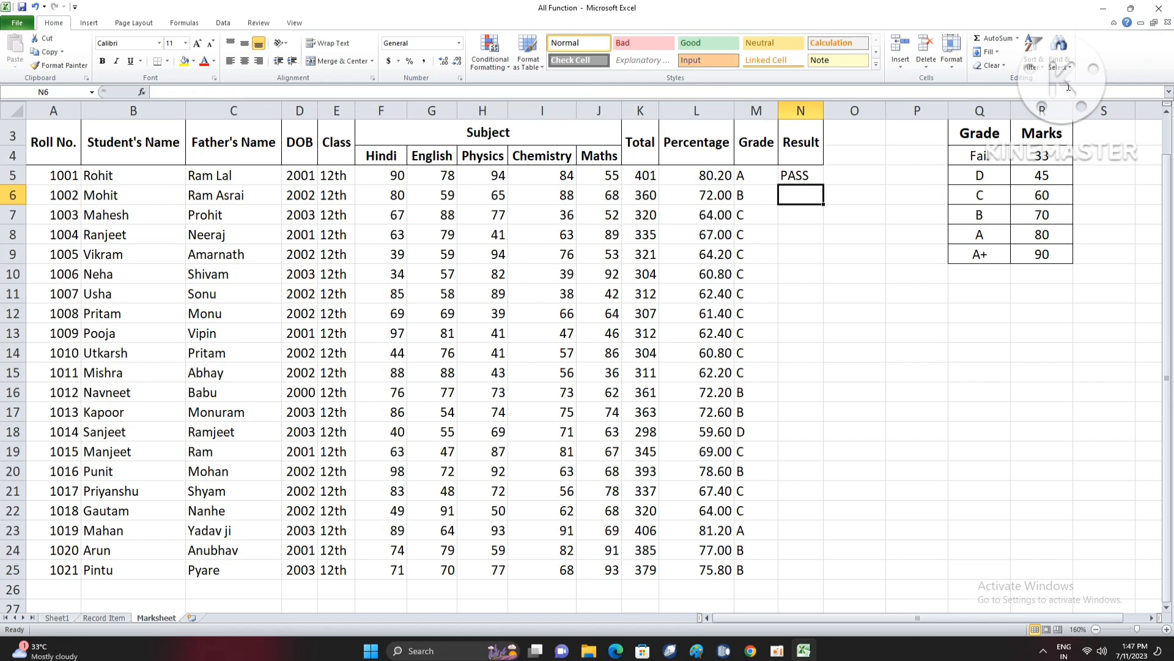
- Fill the IF result formula from N5 down to N25 and check the copied formula in N19
left_click(818, 179)
double_click(820, 181)
left_click(905, 231)
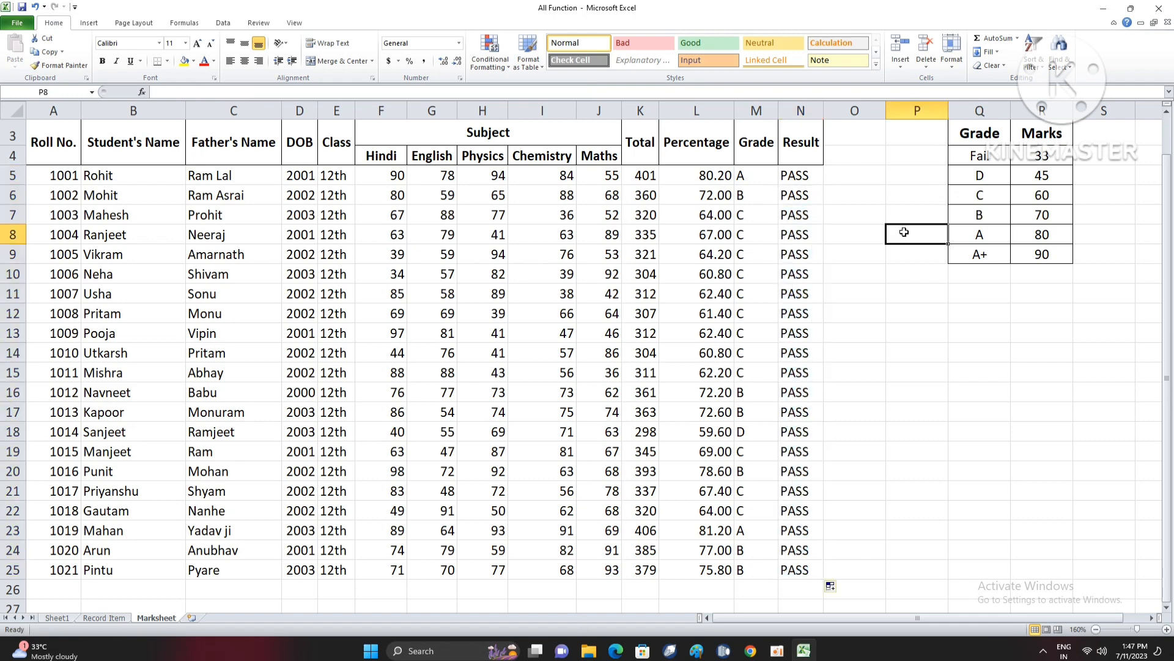
left_click(813, 375)
left_click(802, 449)
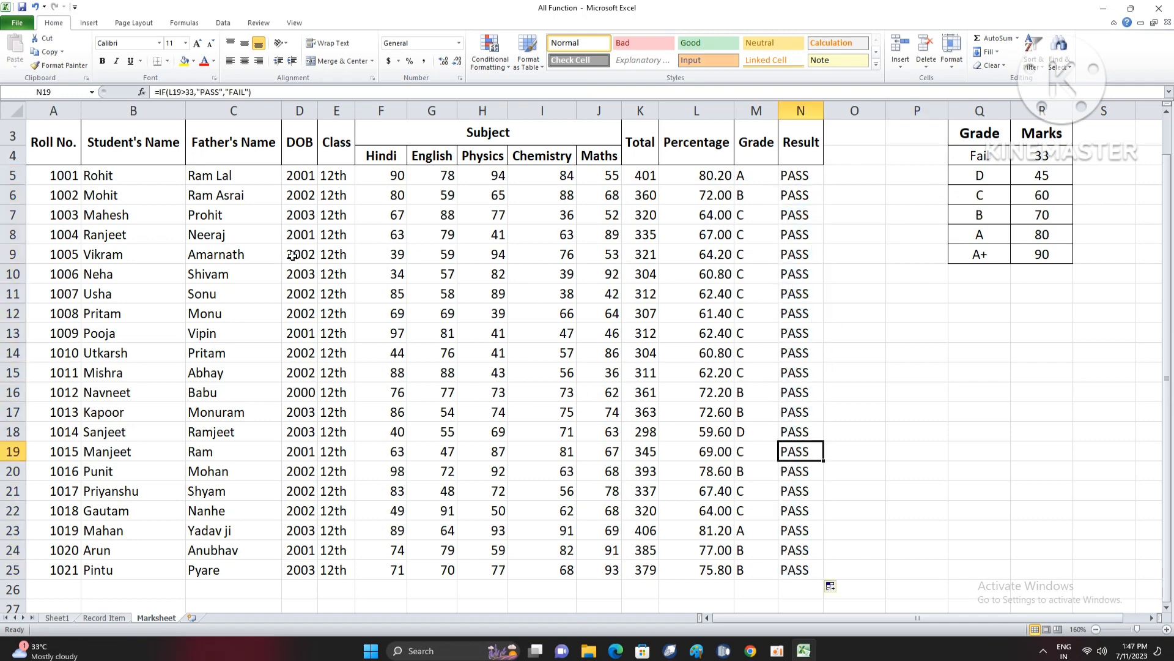
- Apply all borders to the whole marksheet table, from the college title down to the last student row
left_click_drag(793, 568, 36, 126)
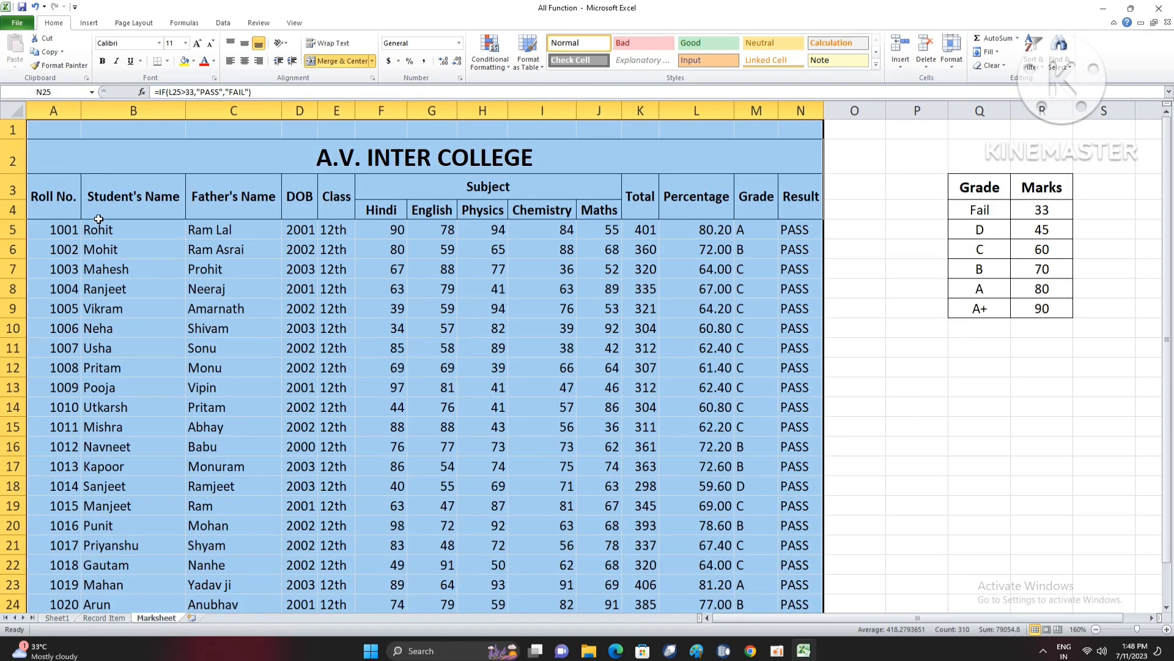
left_click_drag(61, 197, 126, 283)
left_click(45, 224)
left_click_drag(45, 224, 807, 569)
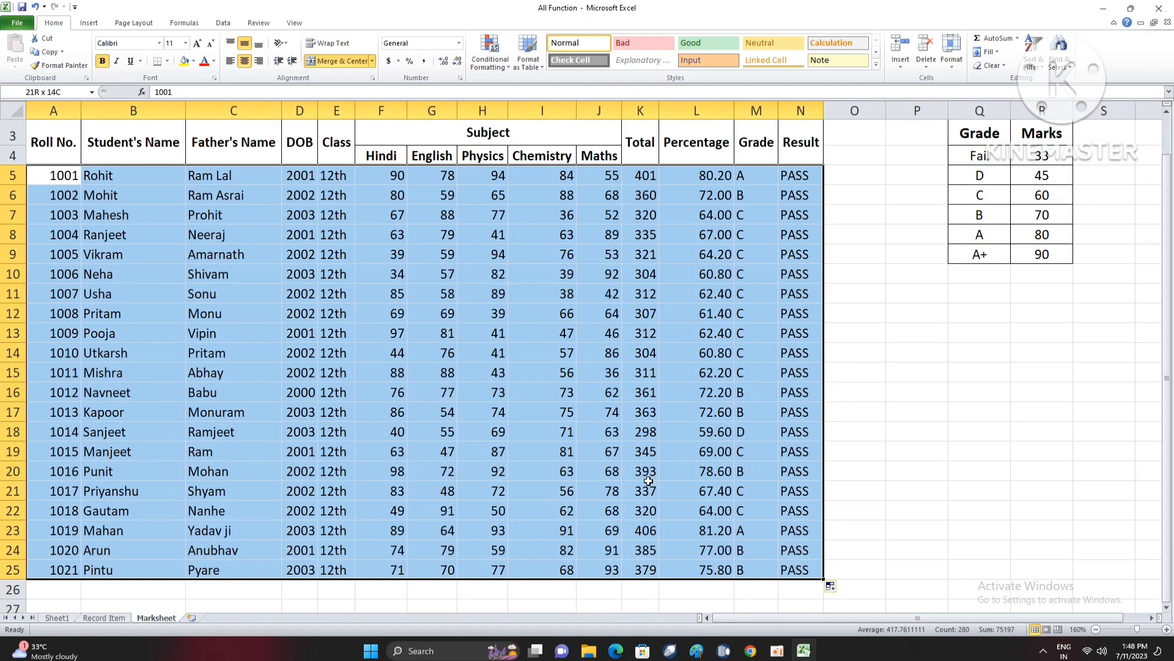
left_click(401, 376)
key("ctrl+a")
scroll(208, 167, "up", 1)
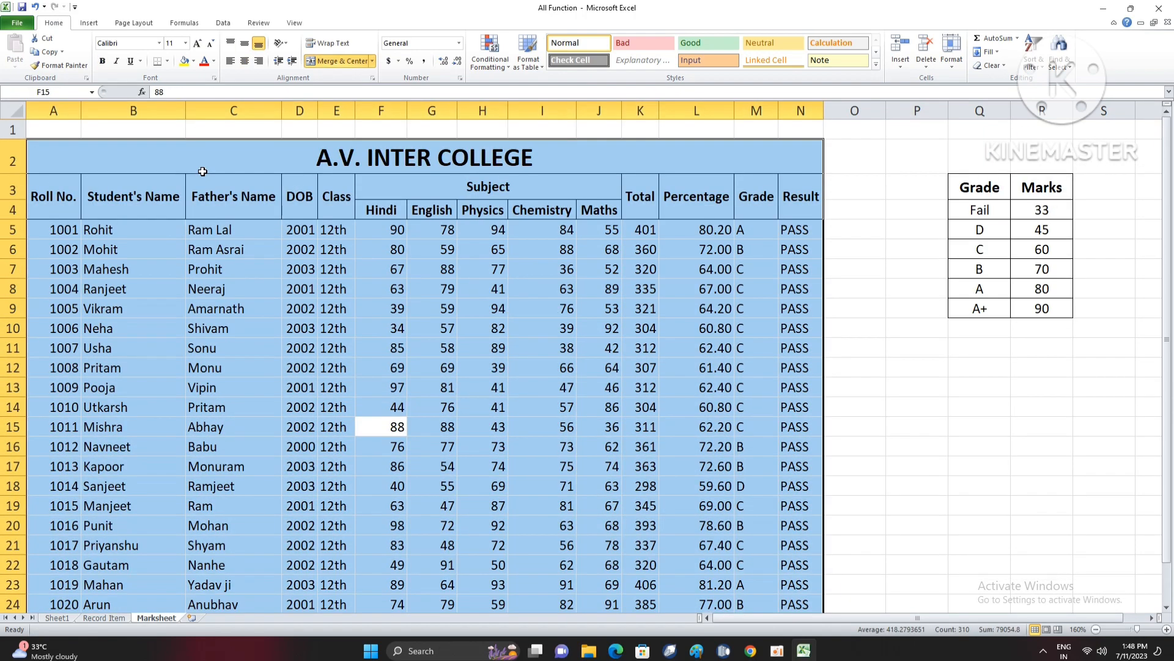
left_click(167, 61)
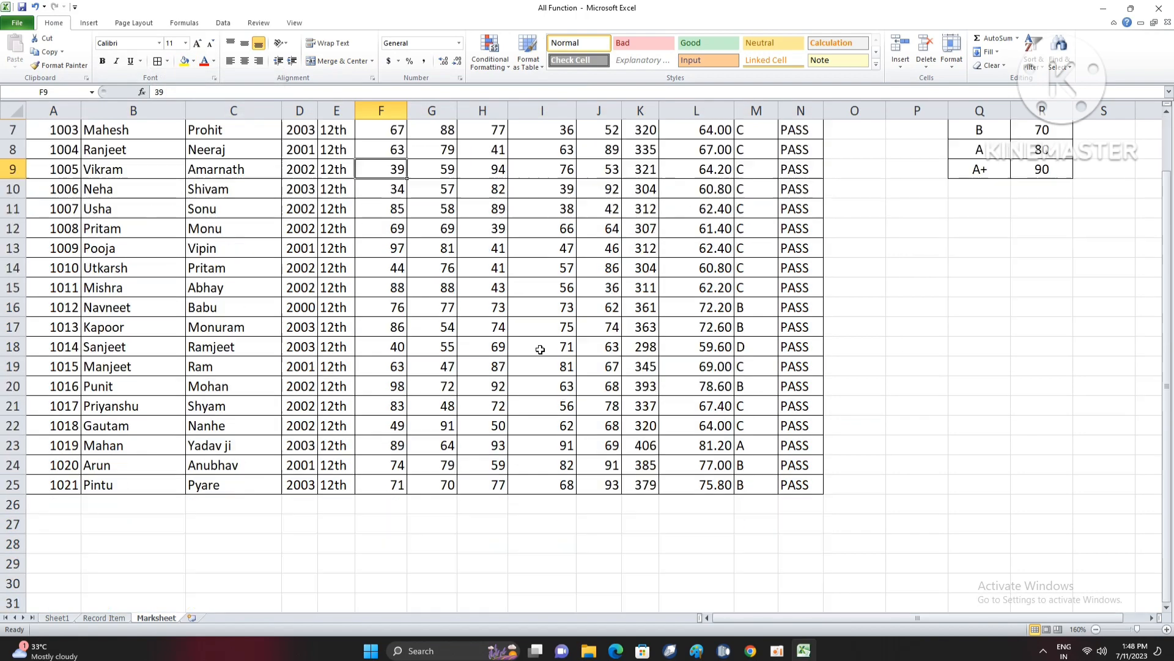
scroll(536, 350, "up", 1)
left_click(624, 319)
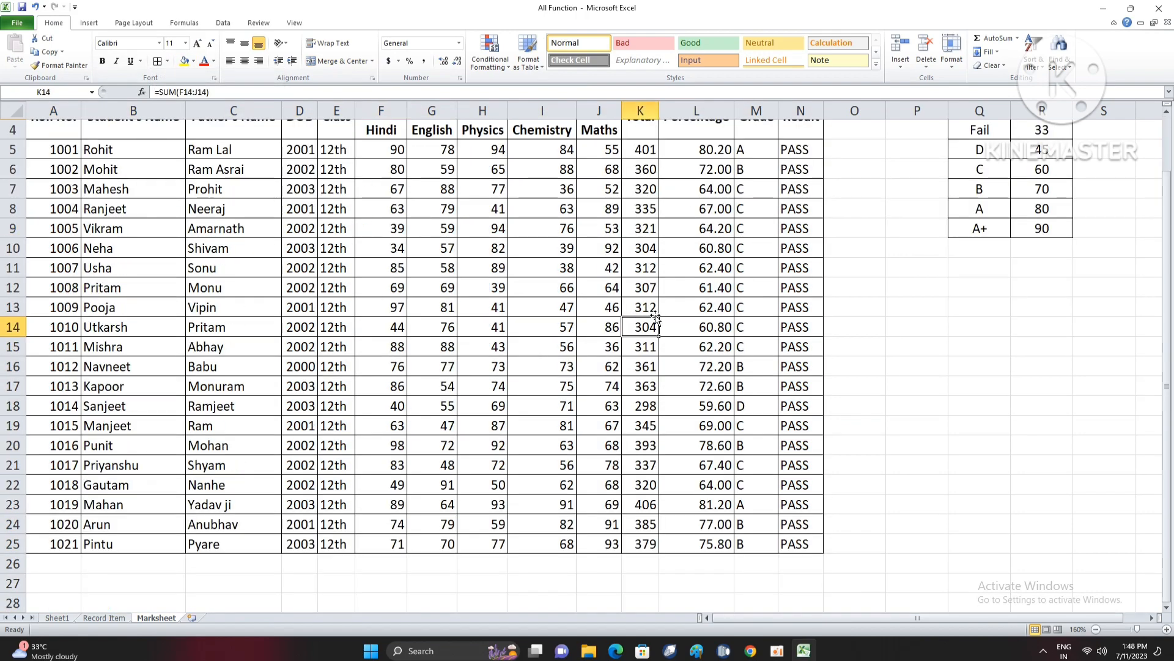
scroll(832, 332, "up", 1)
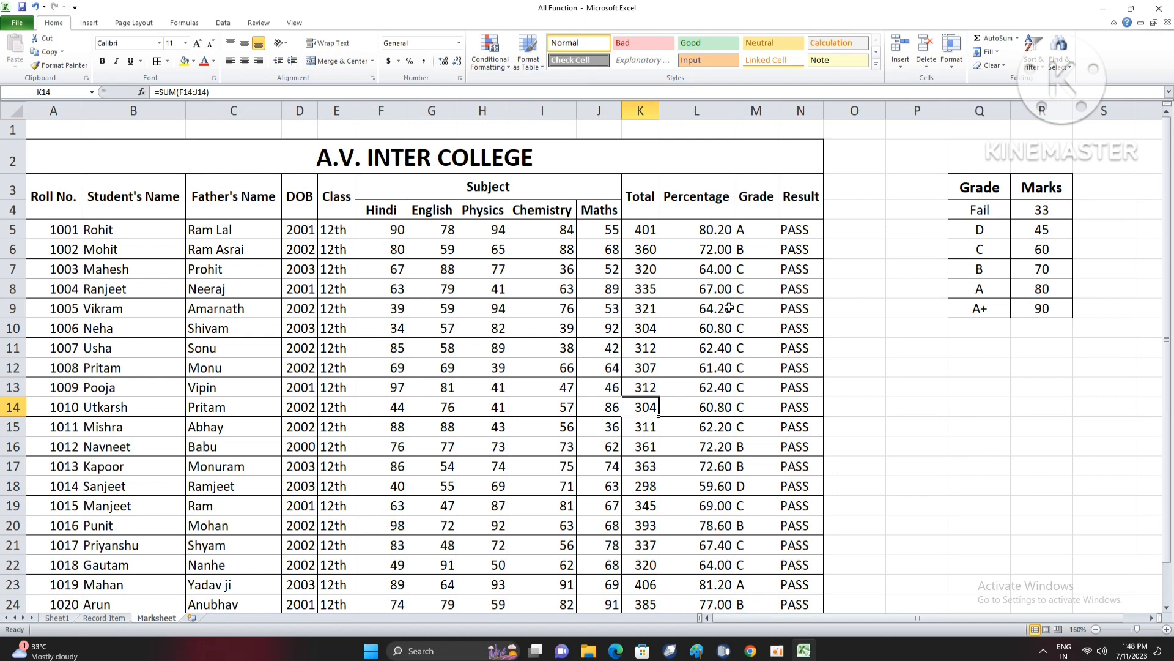
scroll(730, 308, "right", 1)
left_click(917, 446)
left_click(918, 385)
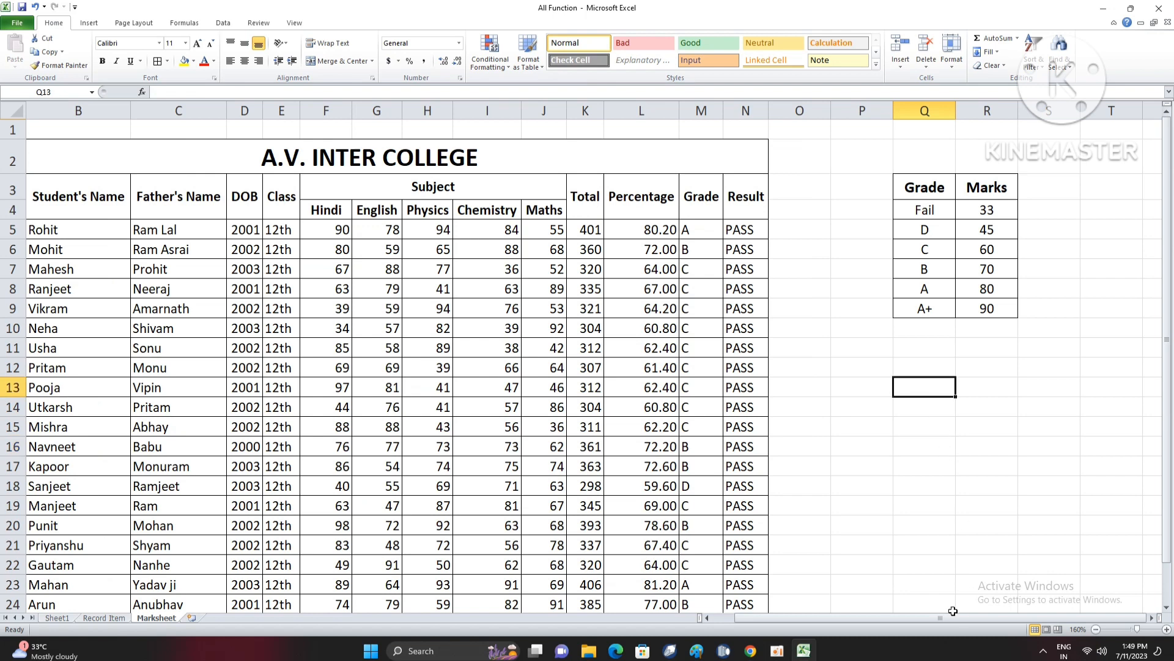
left_click_drag(917, 367, 988, 388)
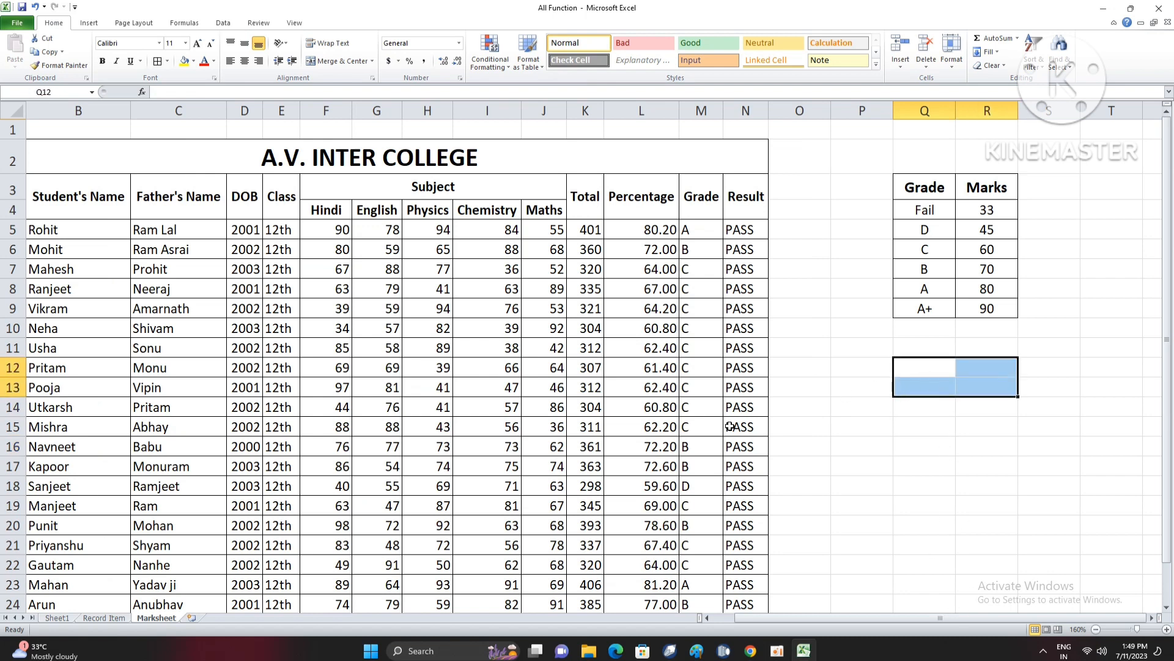
- Add a new worksheet after Marksheet and rename it RESULT
left_click(195, 619)
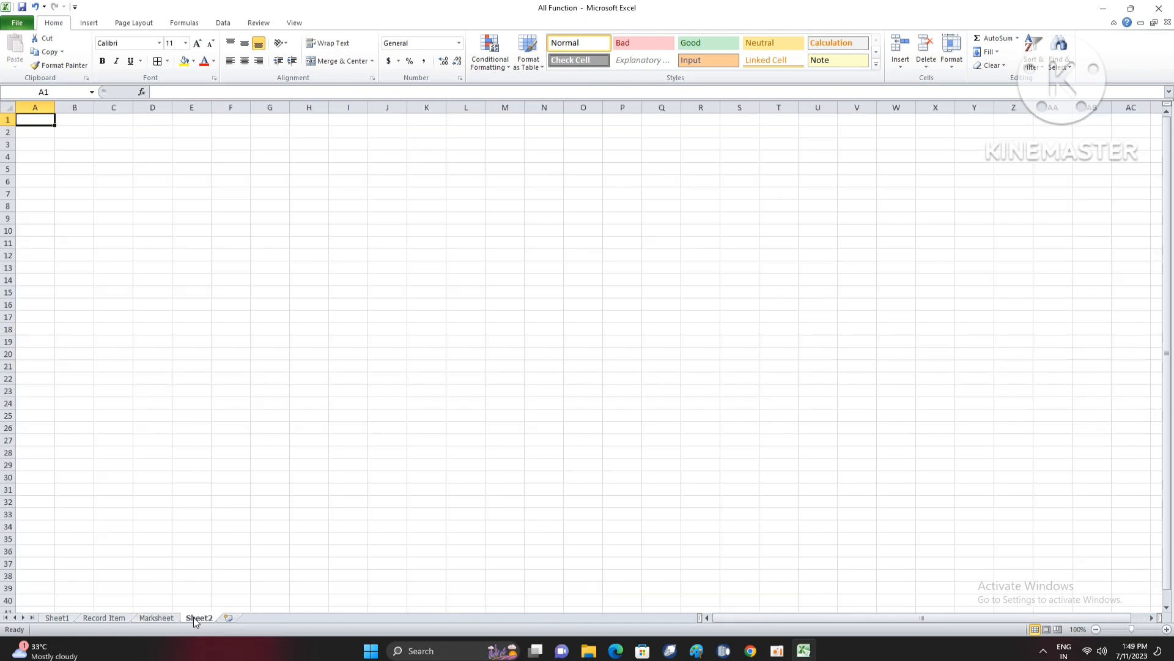
double_click(196, 617)
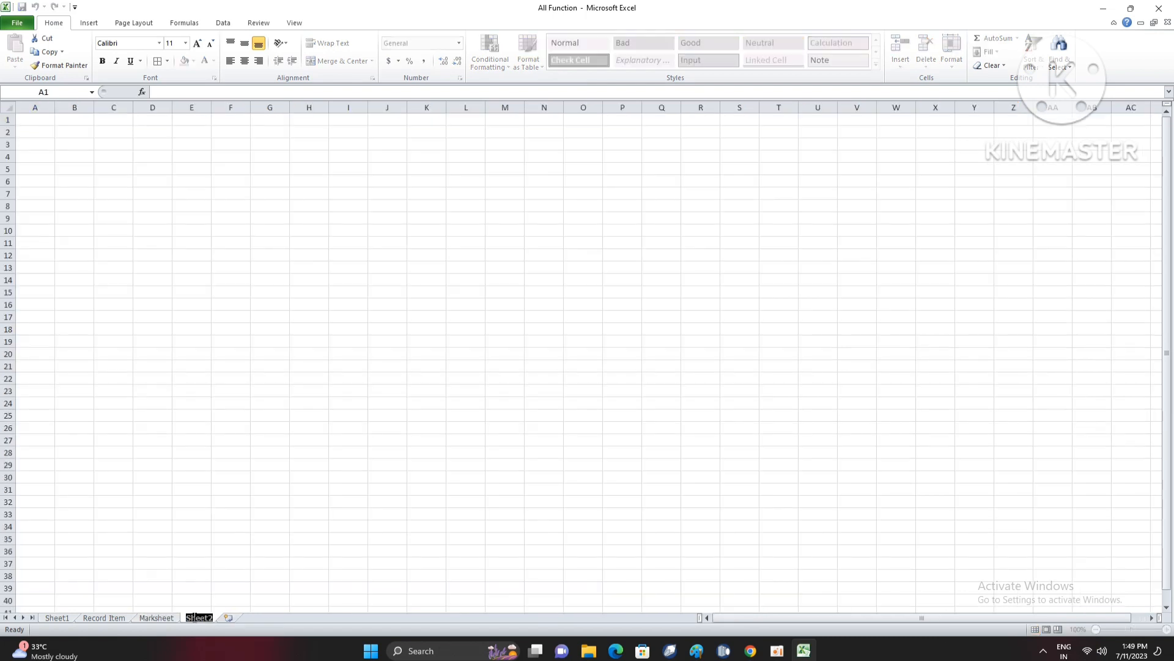
type("RESULT")
key("Return")
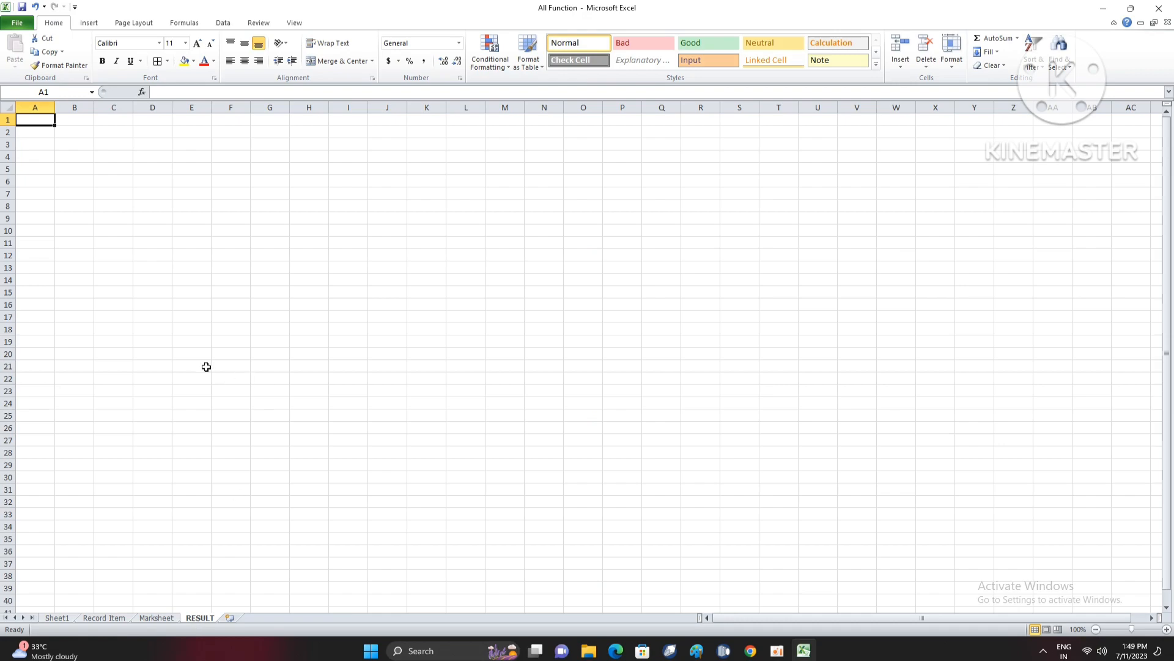
- Merge and center B1:C1 on the RESULT sheet and enter the heading RESULT
scroll(177, 321, "up", 5)
scroll(176, 321, "up", 4)
left_click_drag(140, 145, 288, 142)
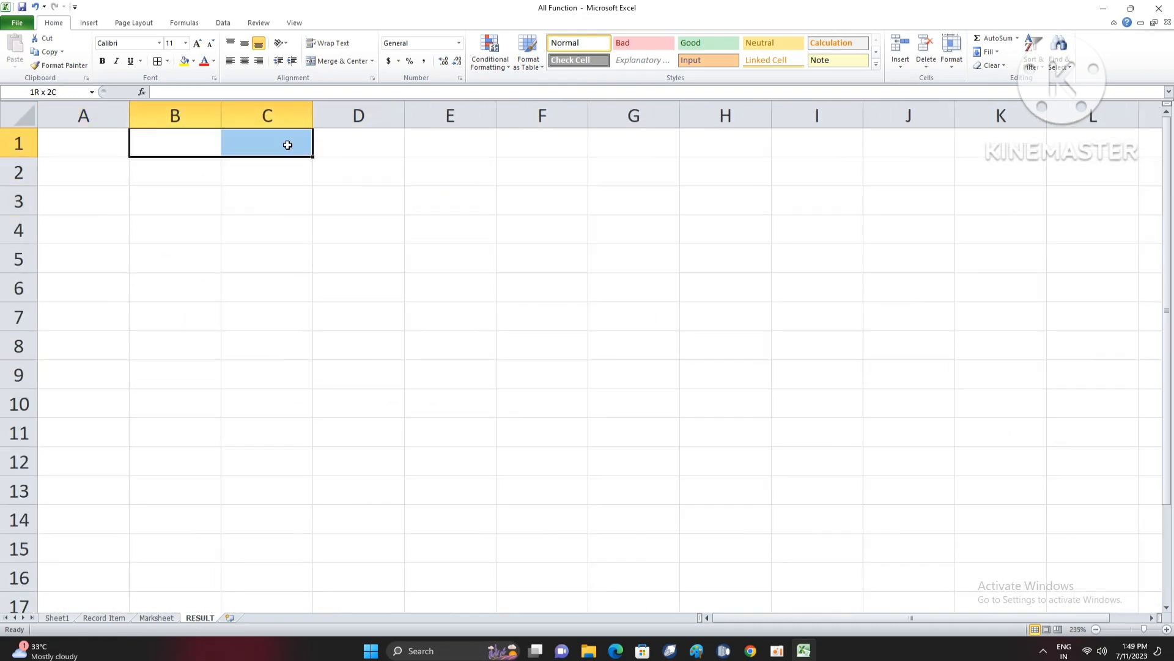
left_click(339, 61)
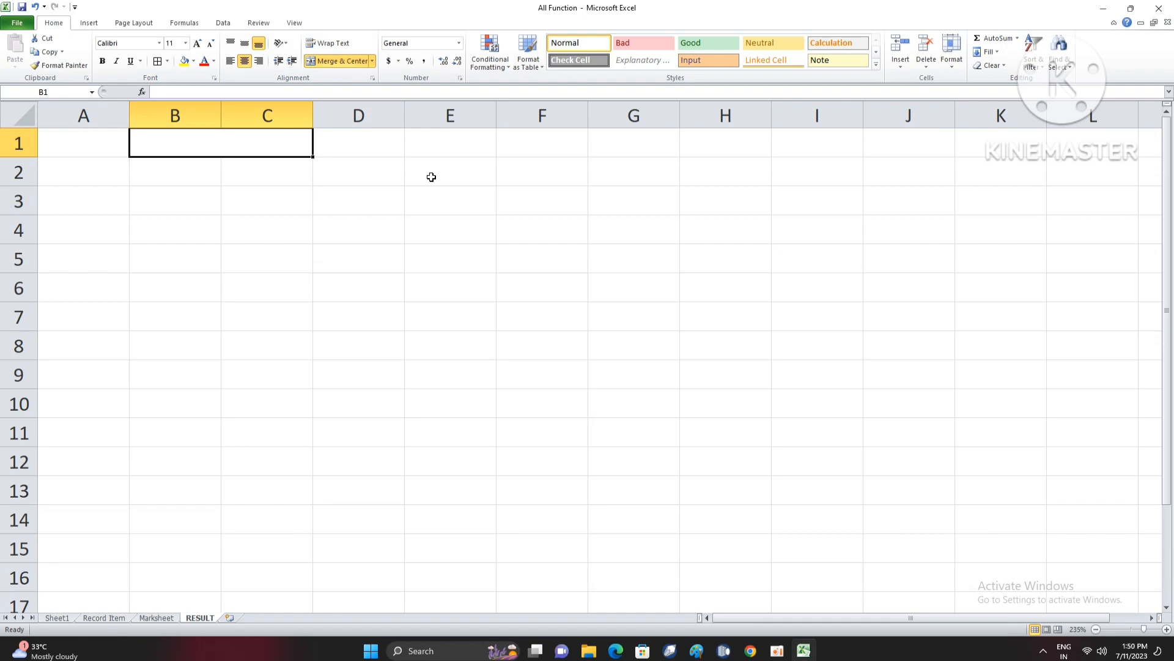
type("RESULT")
key("Return")
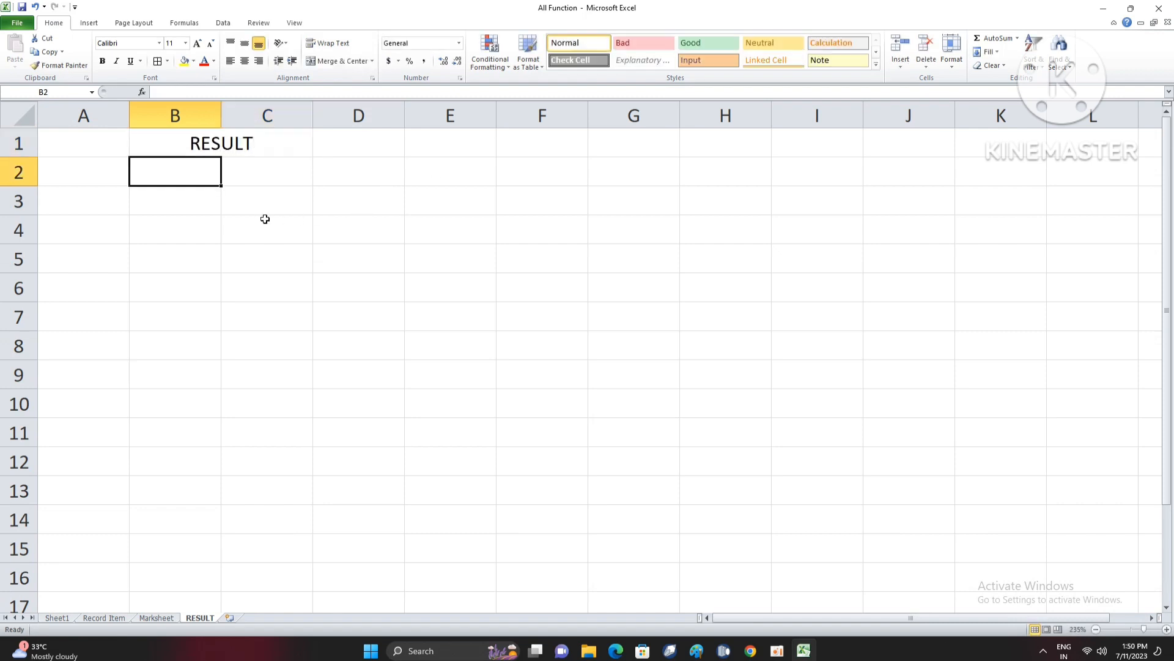
- Make the RESULT heading in B1 bold and increase its font size by one increment
left_click(197, 196)
left_click(208, 143)
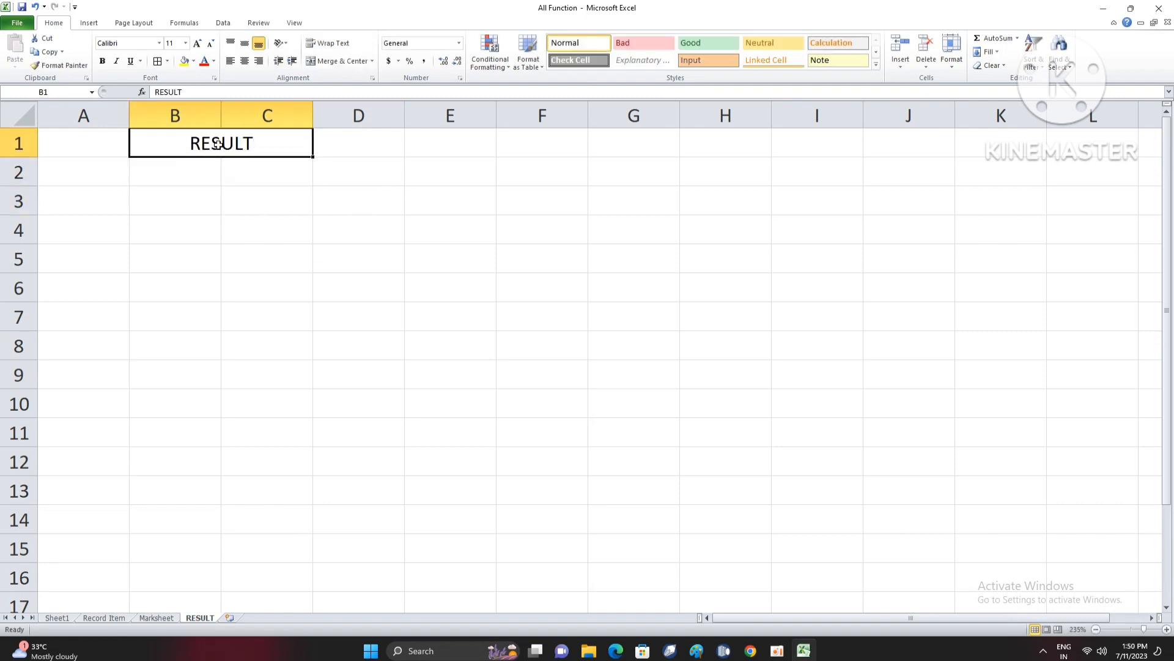
left_click(103, 62)
left_click(197, 44)
left_click_drag(209, 228, 210, 203)
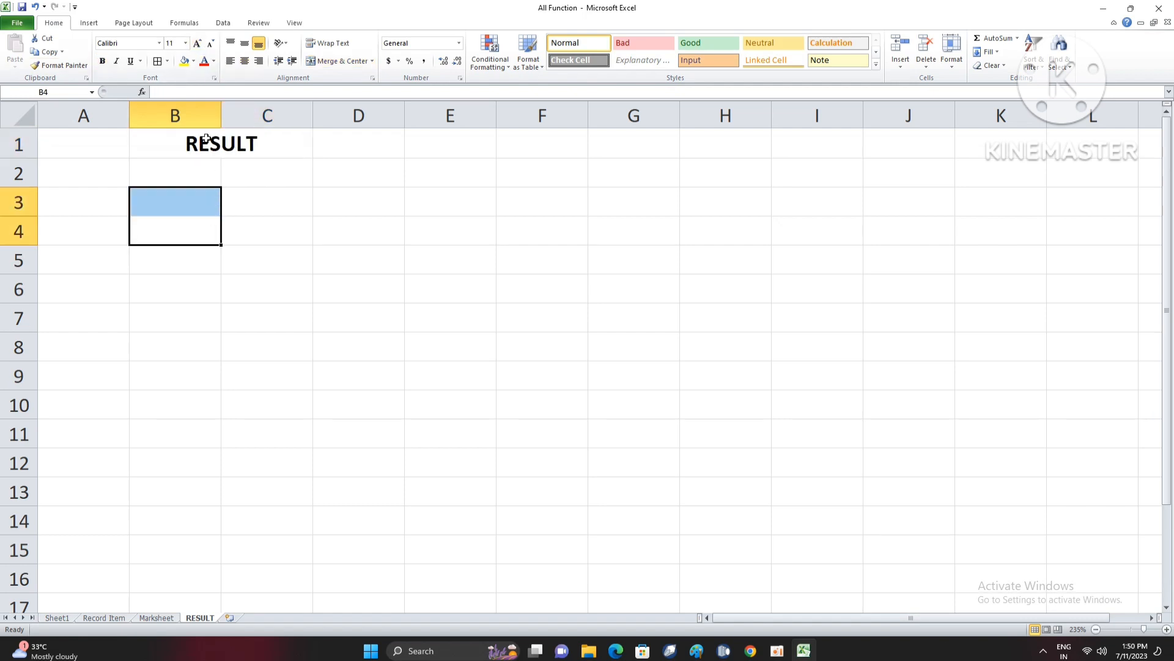
left_click(209, 147)
left_click(187, 182)
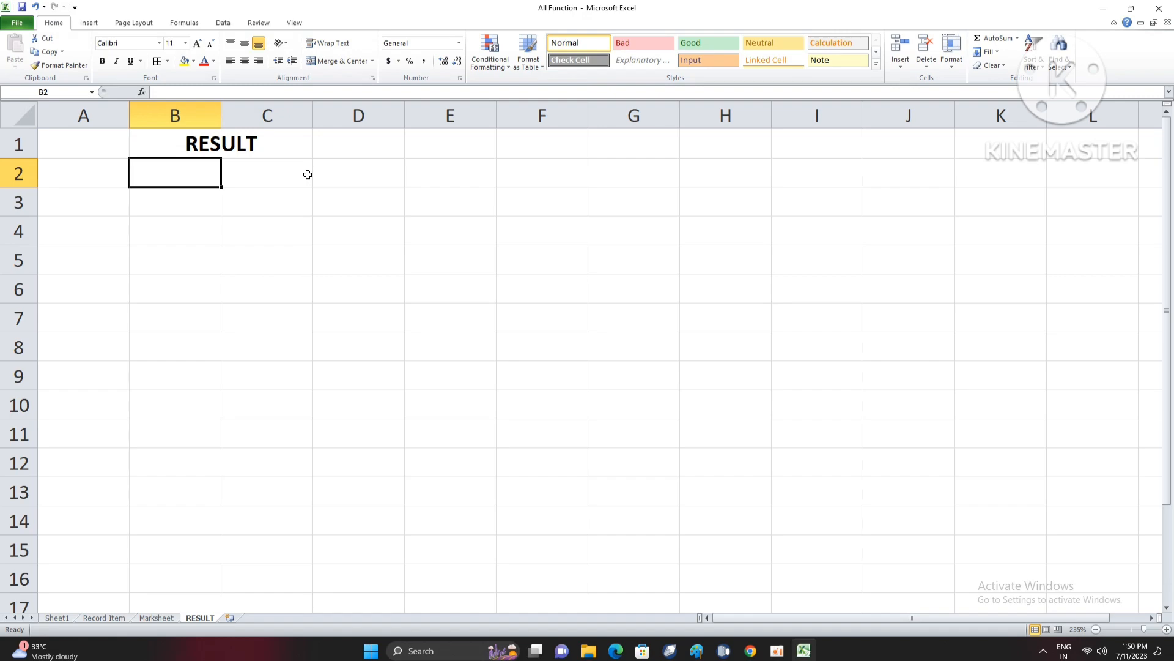
- Examine the Marksheet column headings from Roll No. to Class as the fields for the result form
left_click(157, 618)
left_click_drag(789, 618, 750, 619)
left_click(160, 205)
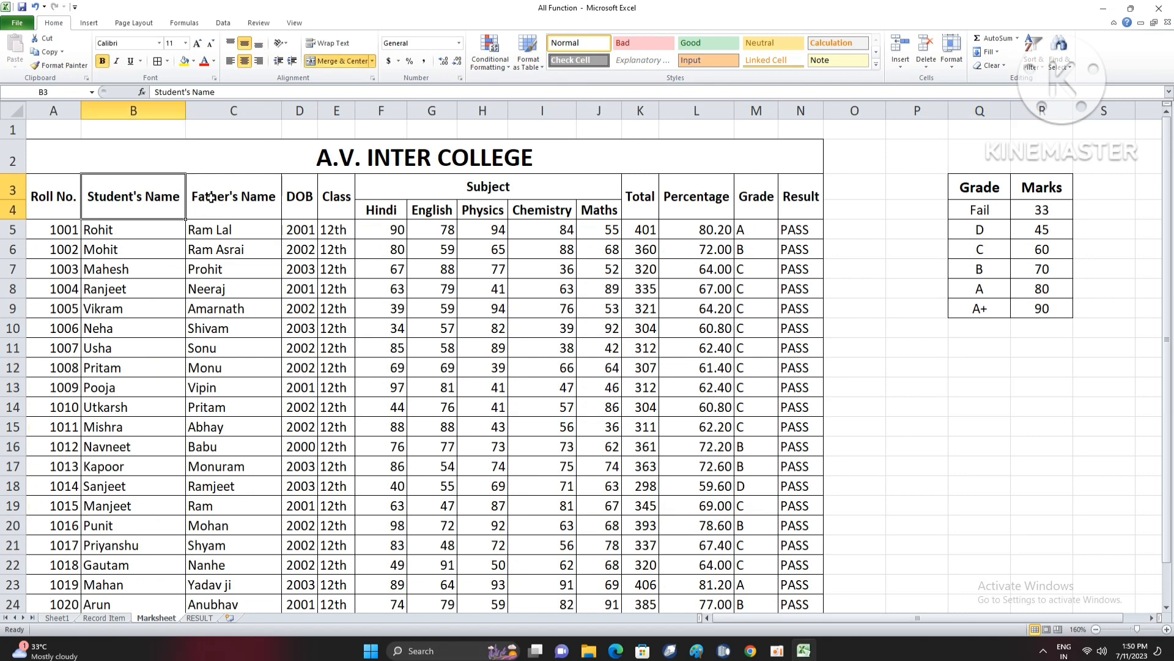
left_click(48, 194)
left_click(126, 206)
left_click(241, 202)
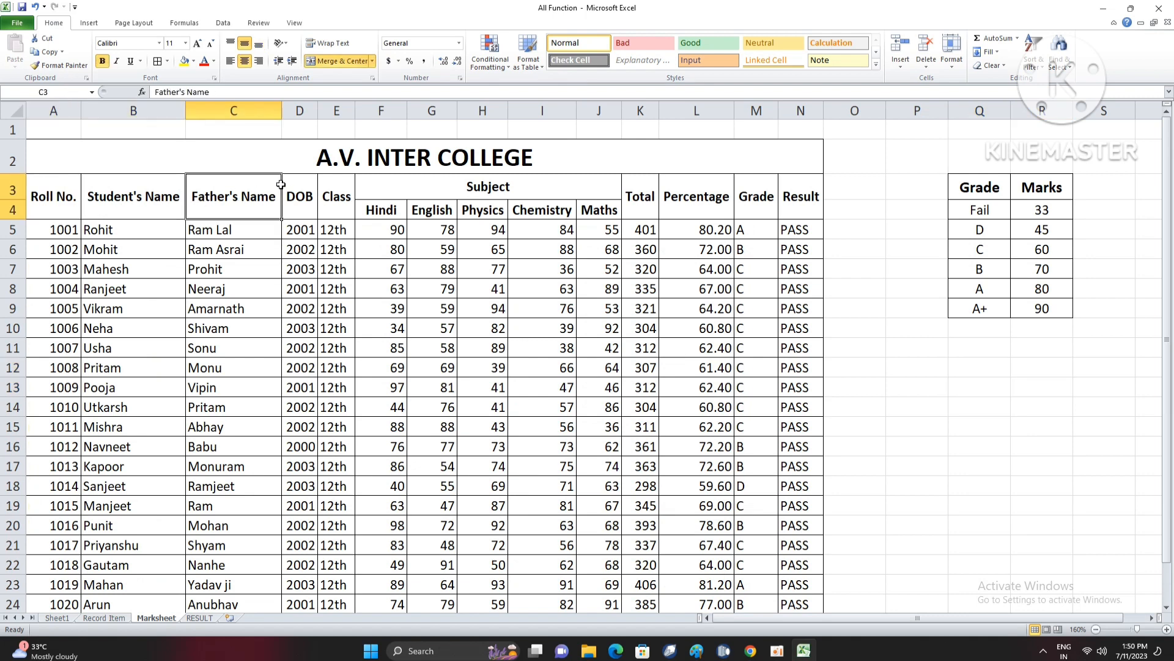
left_click(307, 203)
left_click(333, 201)
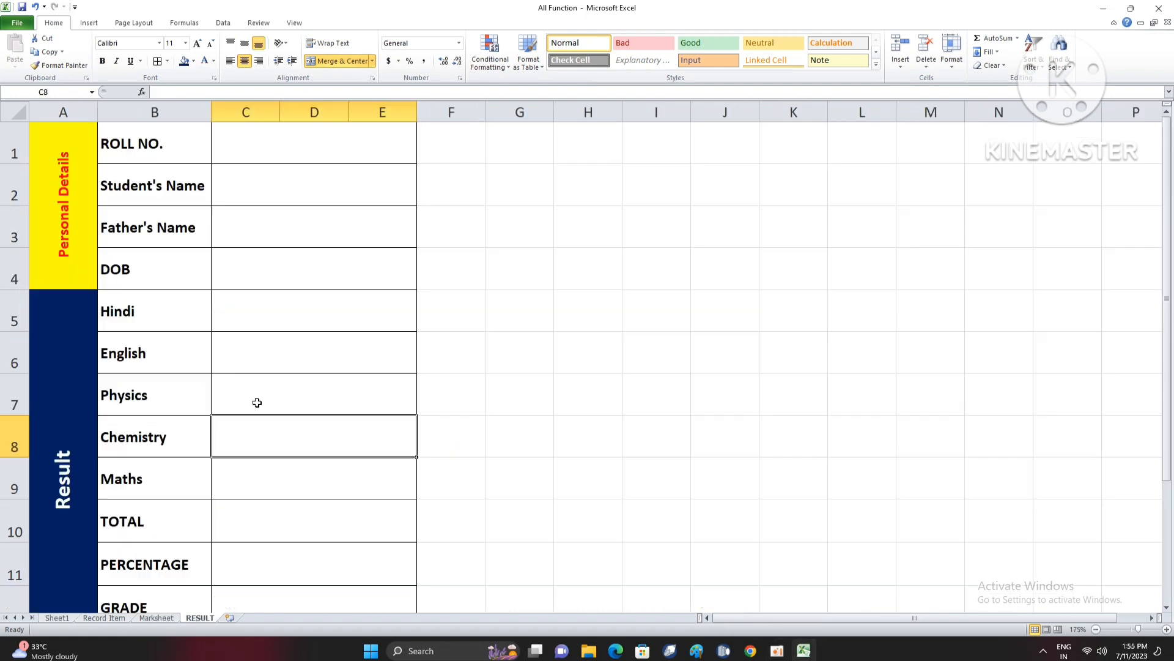
- Increase the font size of the vertical Personal Details label on the RESULT sheet by one increment
left_click(257, 394)
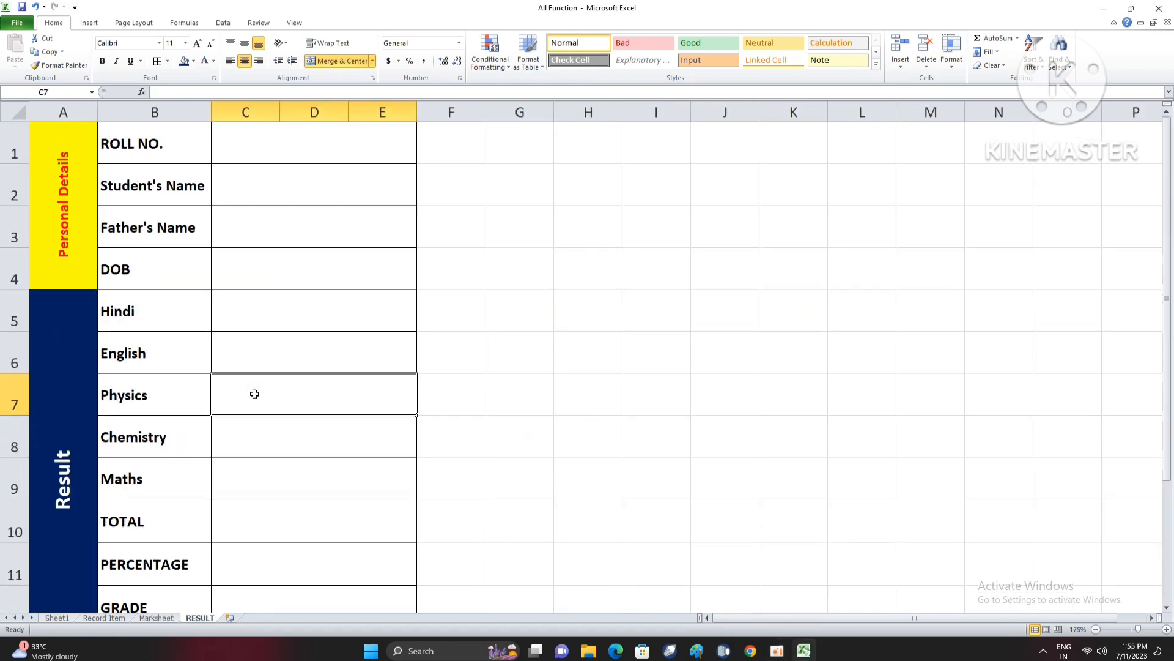
left_click(170, 618)
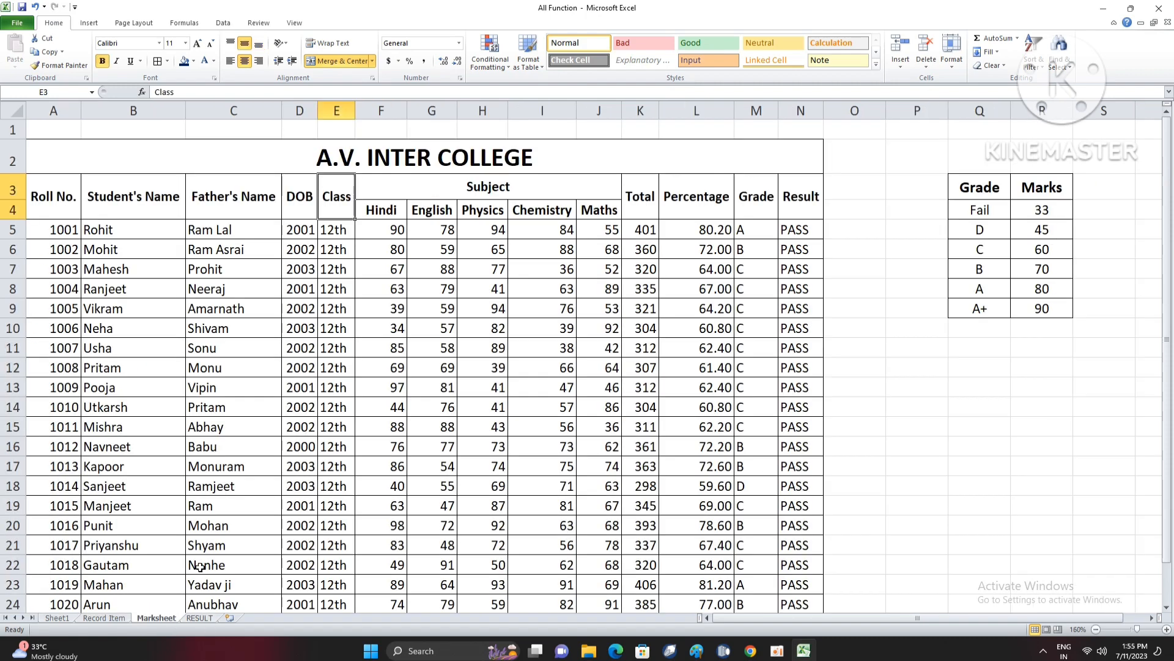
left_click(200, 618)
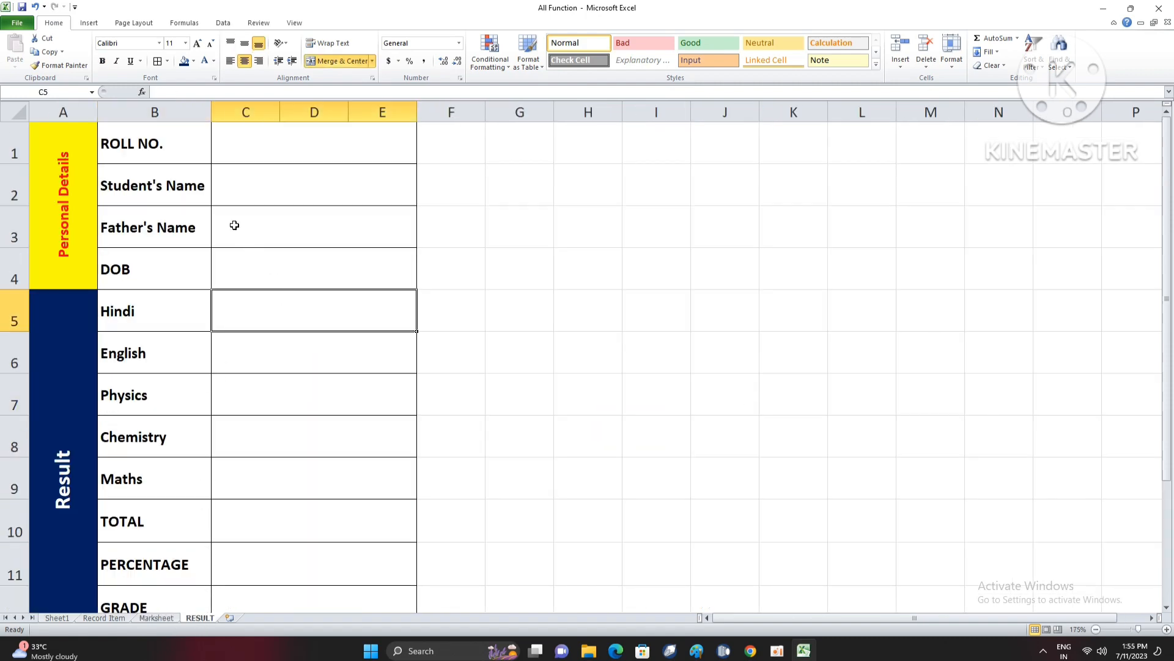
left_click(86, 225)
left_click(197, 43)
left_click(172, 262)
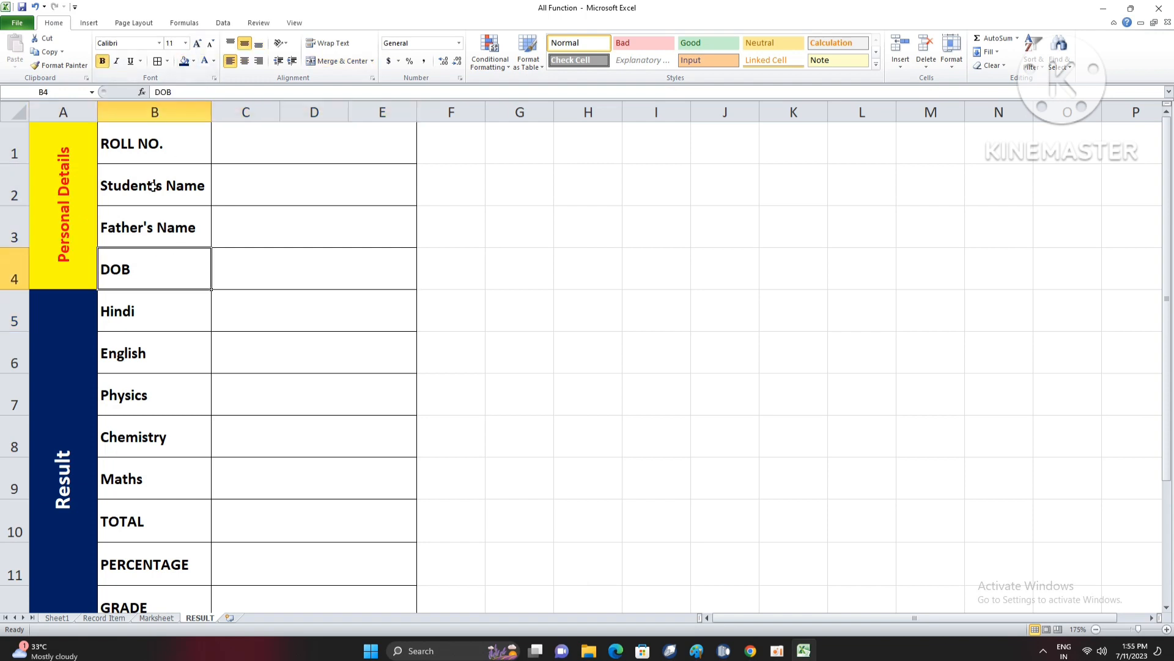
left_click(267, 263)
left_click(298, 145)
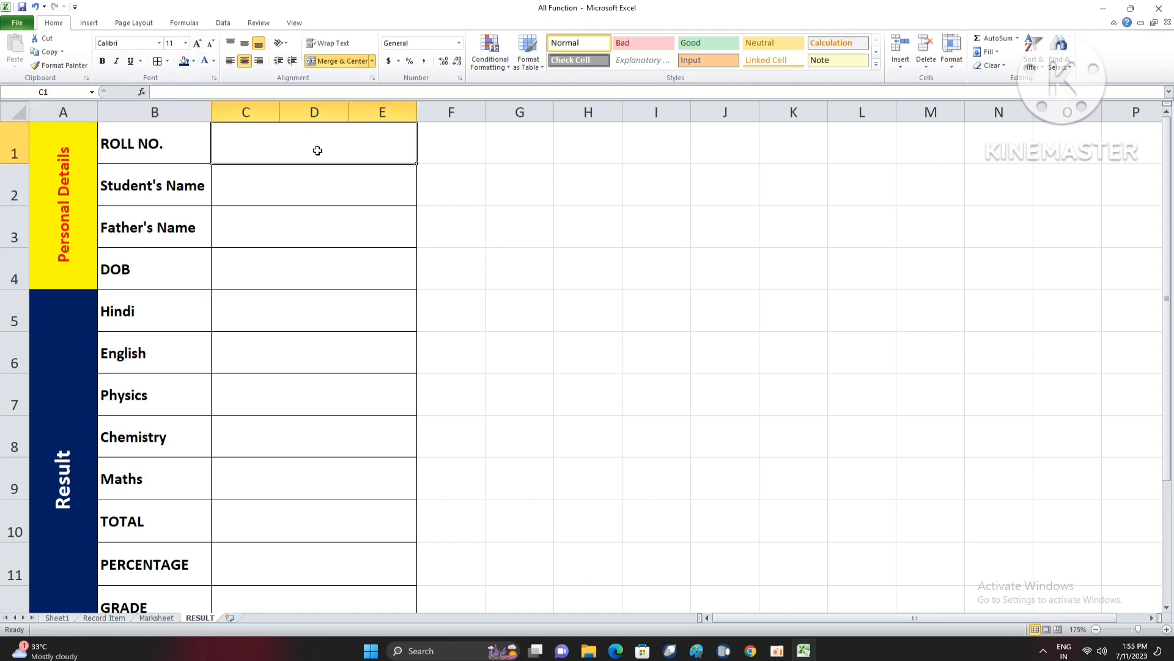
left_click_drag(297, 178, 290, 571)
scroll(315, 464, "up", 1)
left_click(290, 296)
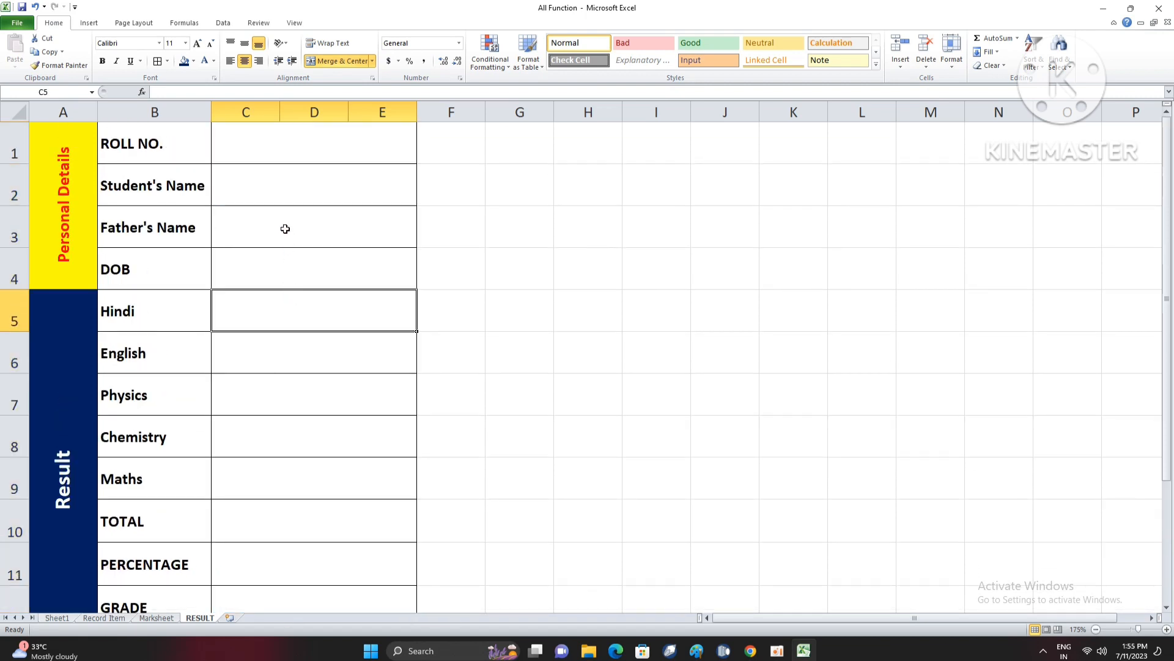
left_click(283, 228)
left_click(355, 168)
type("=")
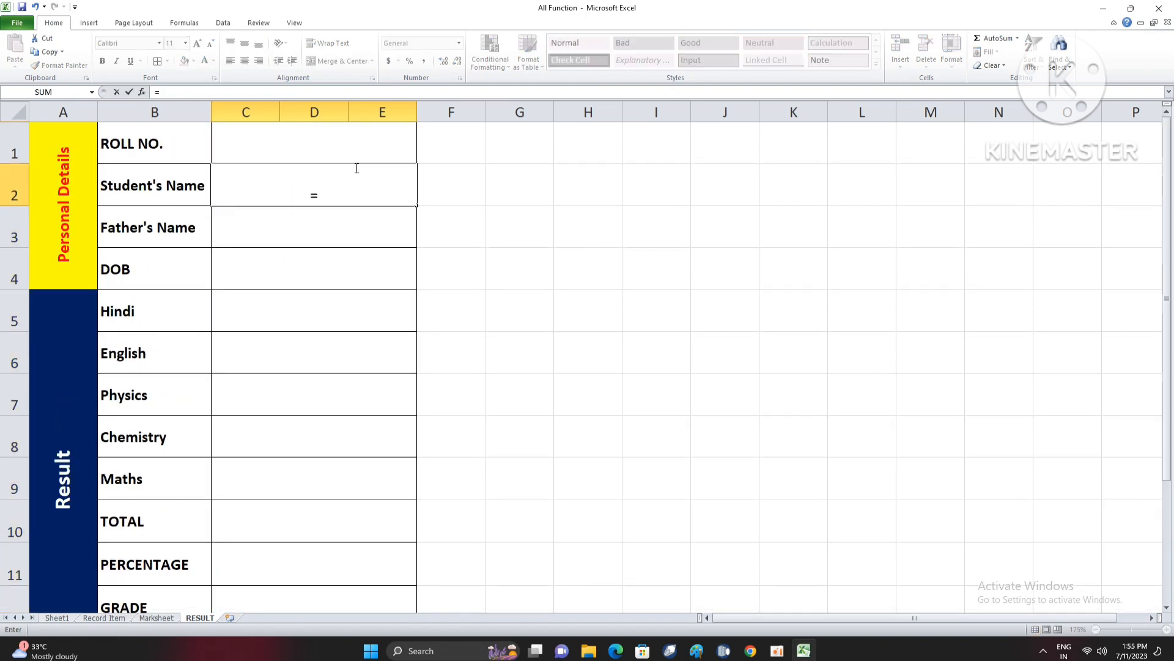
type("vll")
key("Tab")
left_click(356, 168)
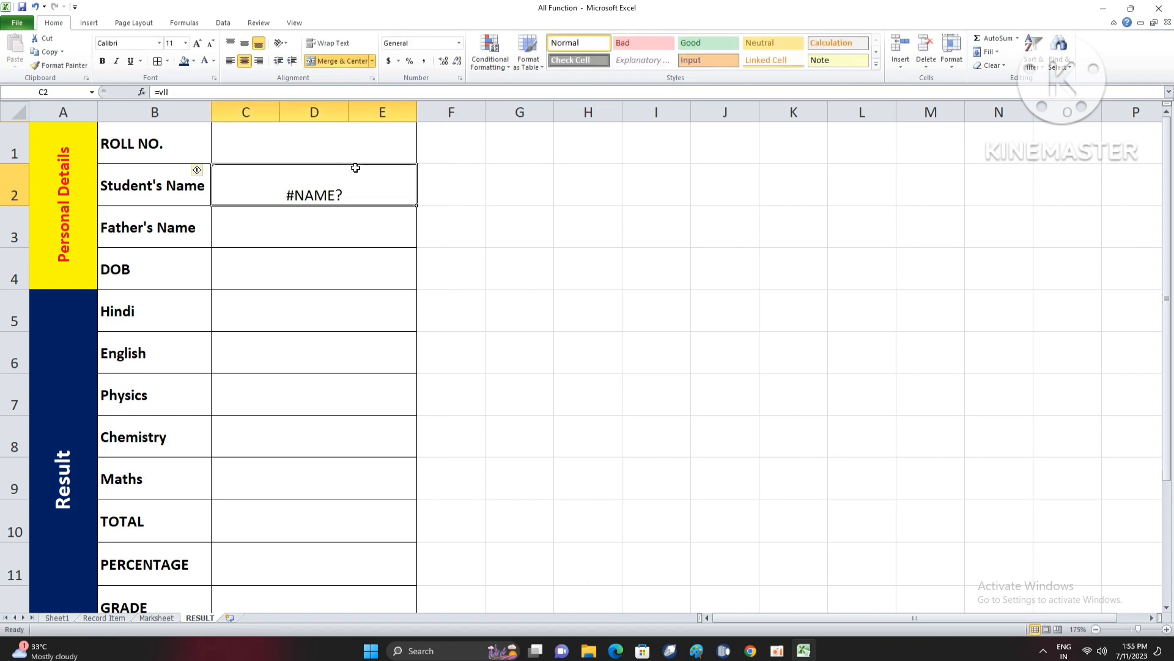
- Enter =VLOOKUP(C1,Marksheet!A5:N25,2,0) in the Student's Name cell C2 of the RESULT sheet and middle-align the cell
type("=vl")
key("Tab")
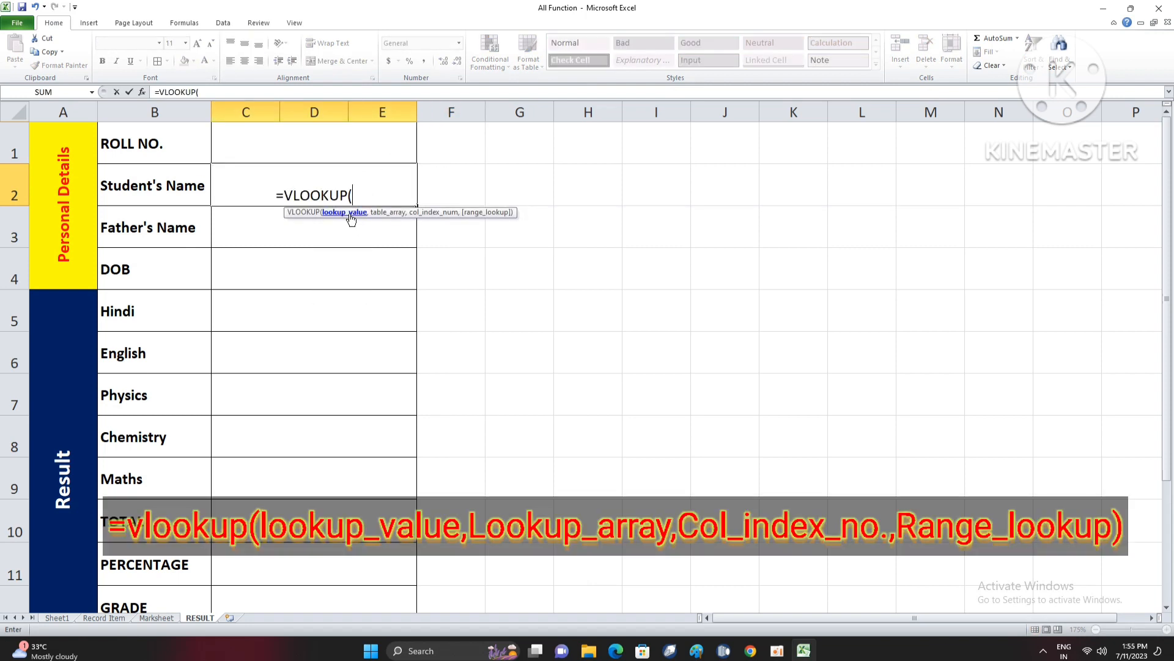
left_click(322, 145)
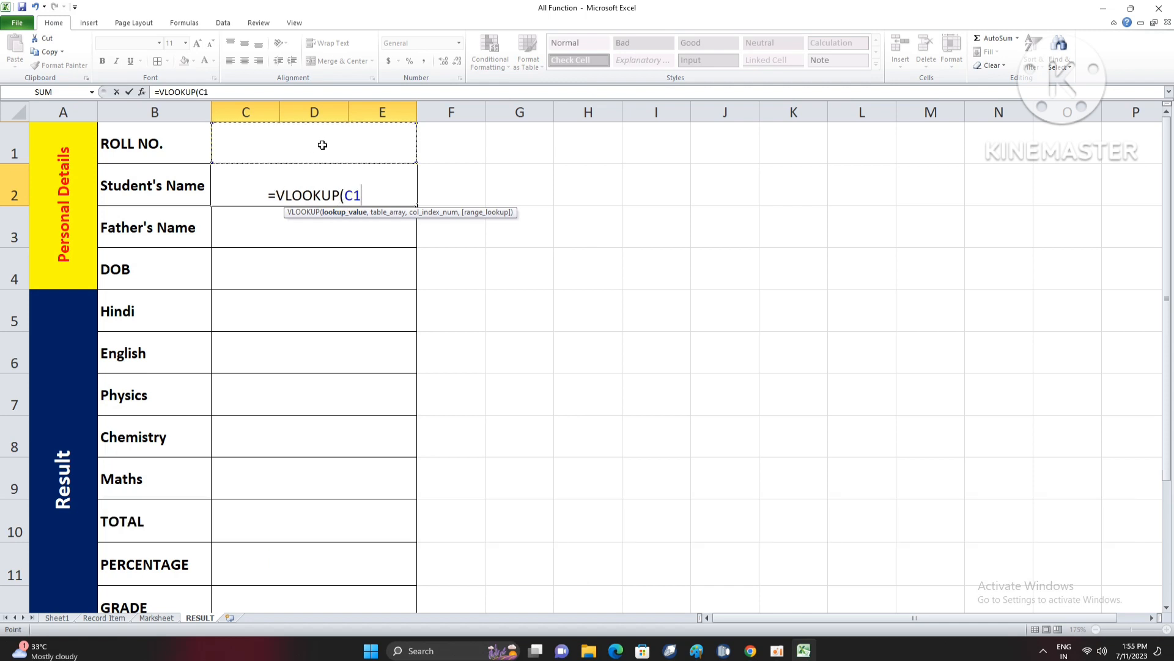
type(",")
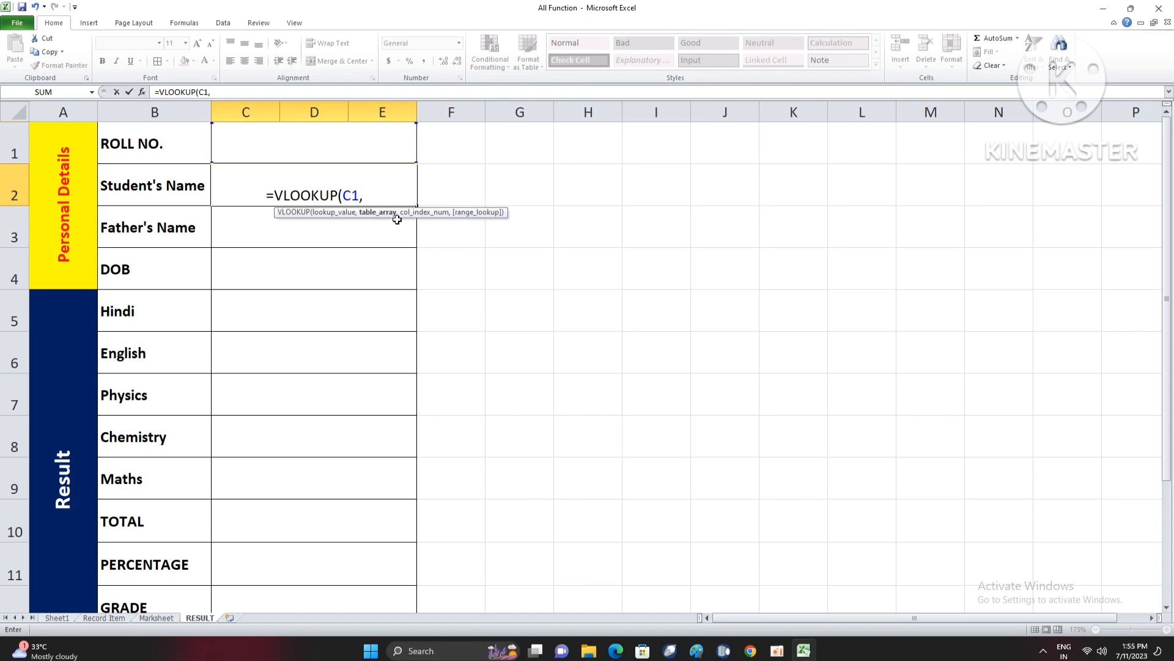
left_click(160, 619)
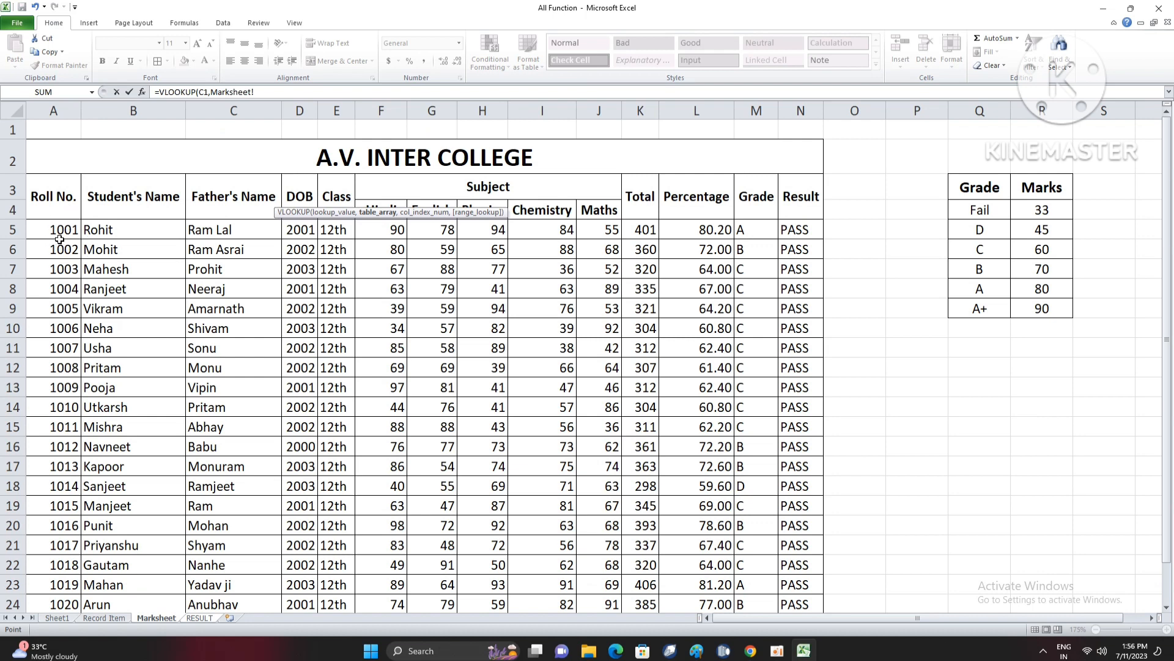
left_click_drag(60, 229, 801, 550)
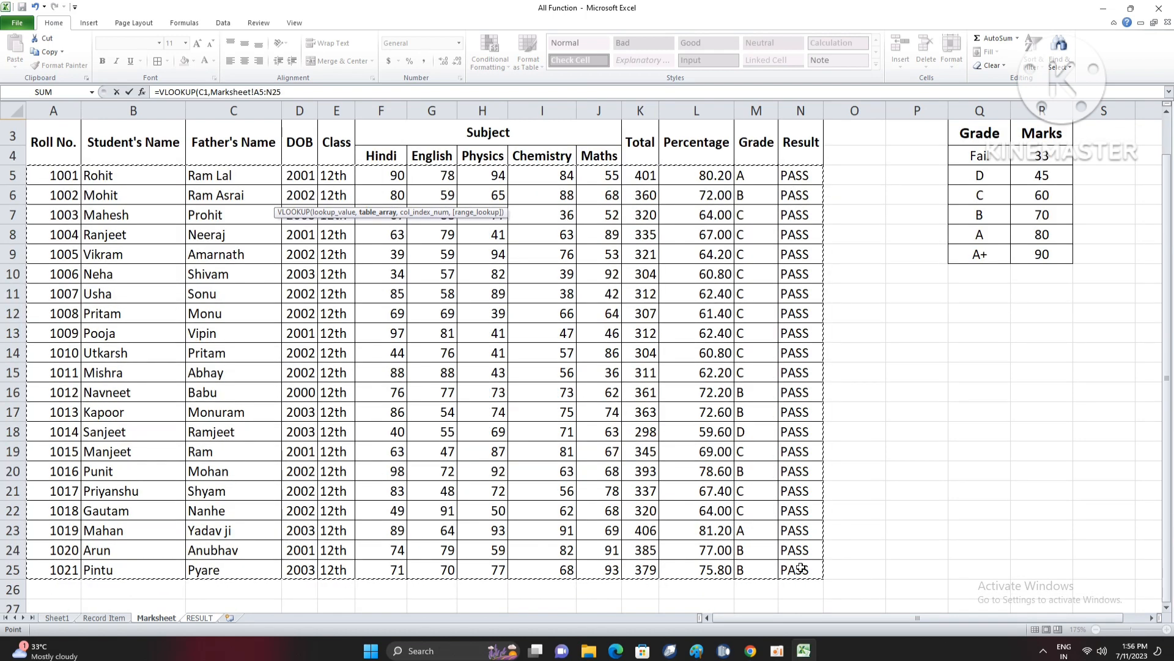
type(",2")
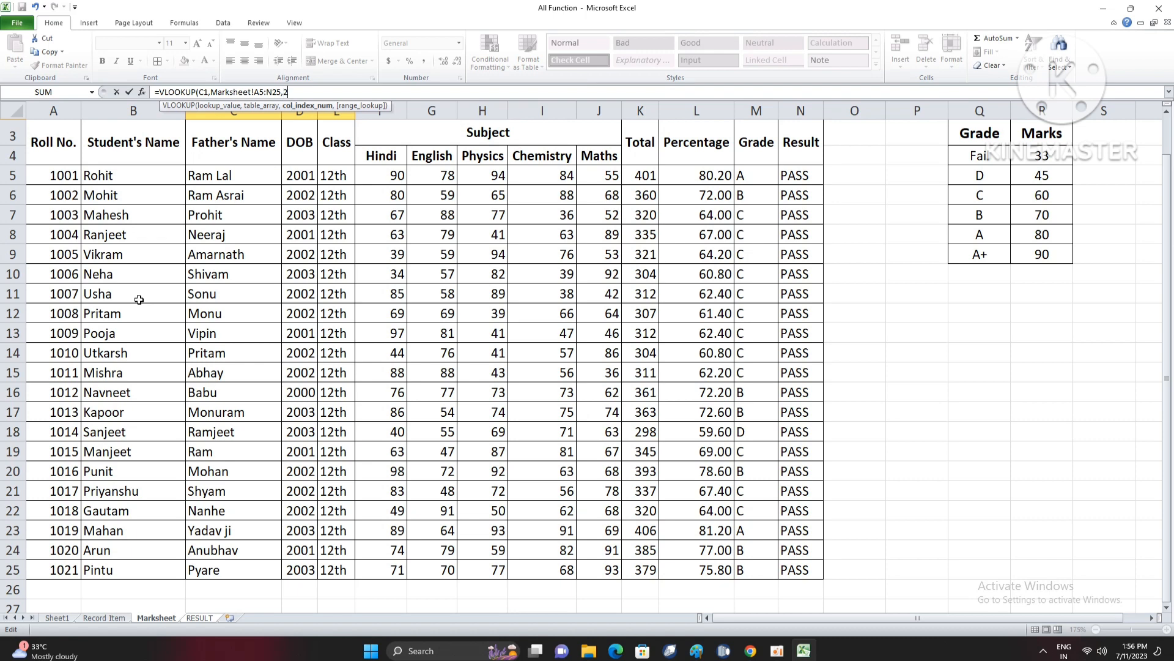
type(",")
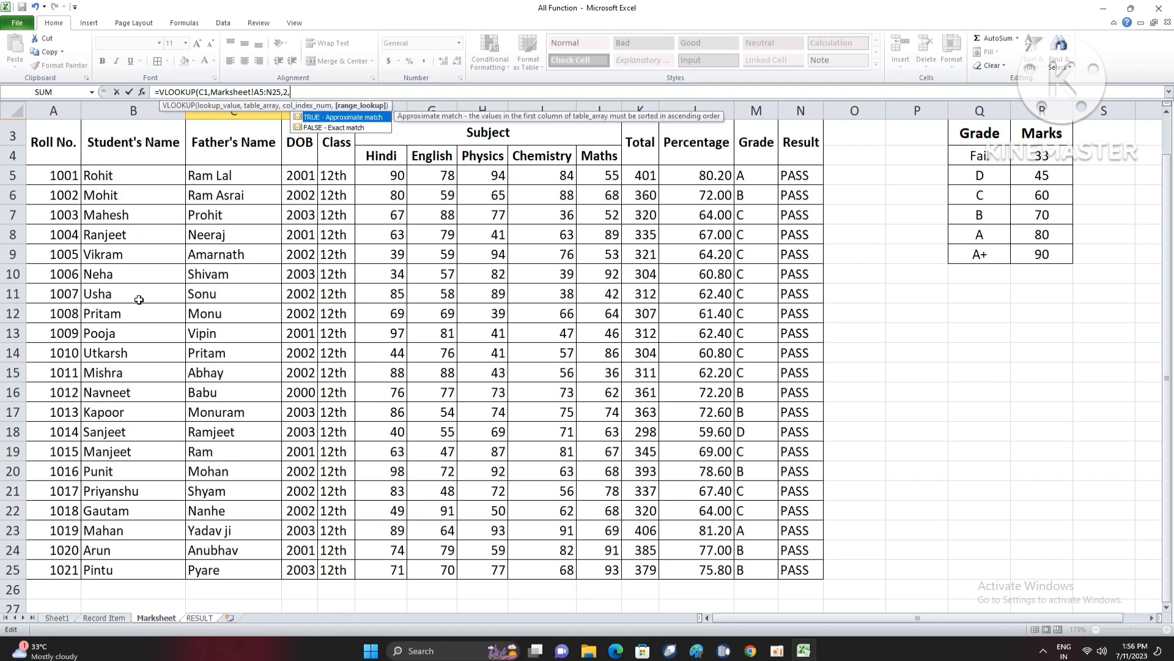
type("0")
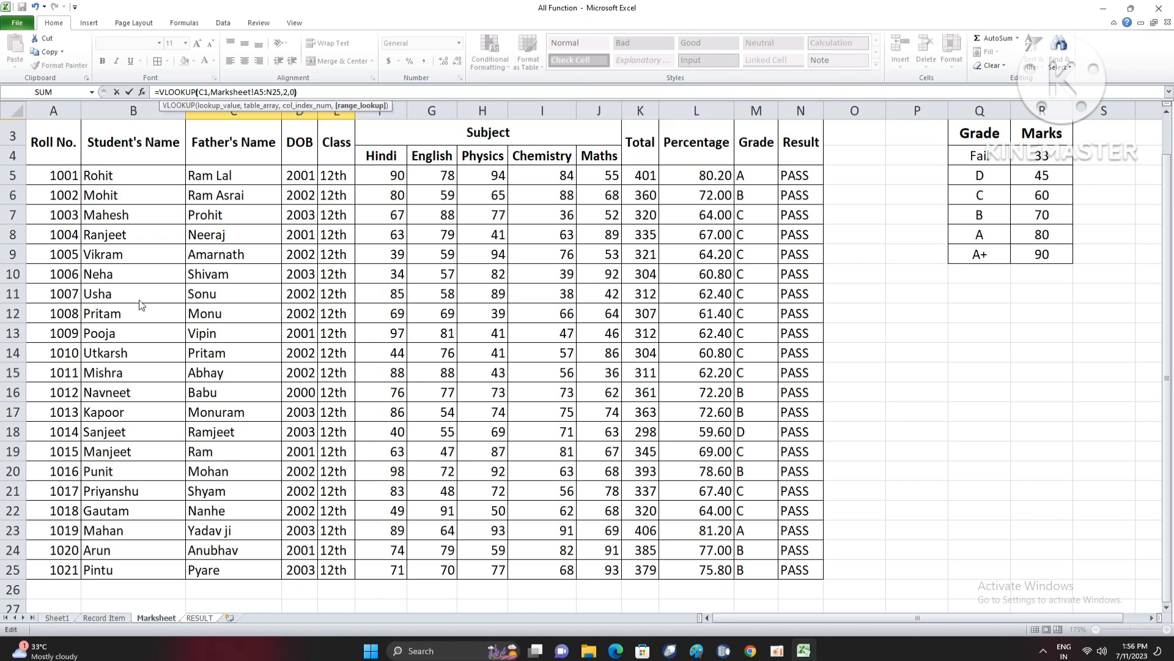
type(")")
key("Return")
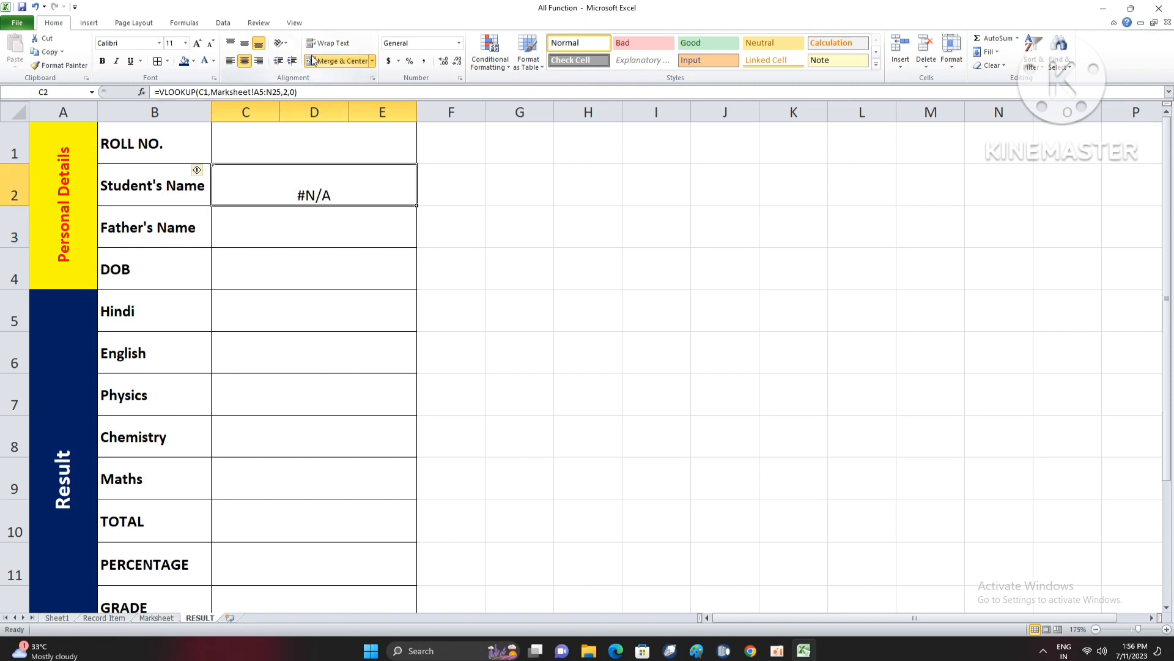
left_click(245, 43)
double_click(317, 189)
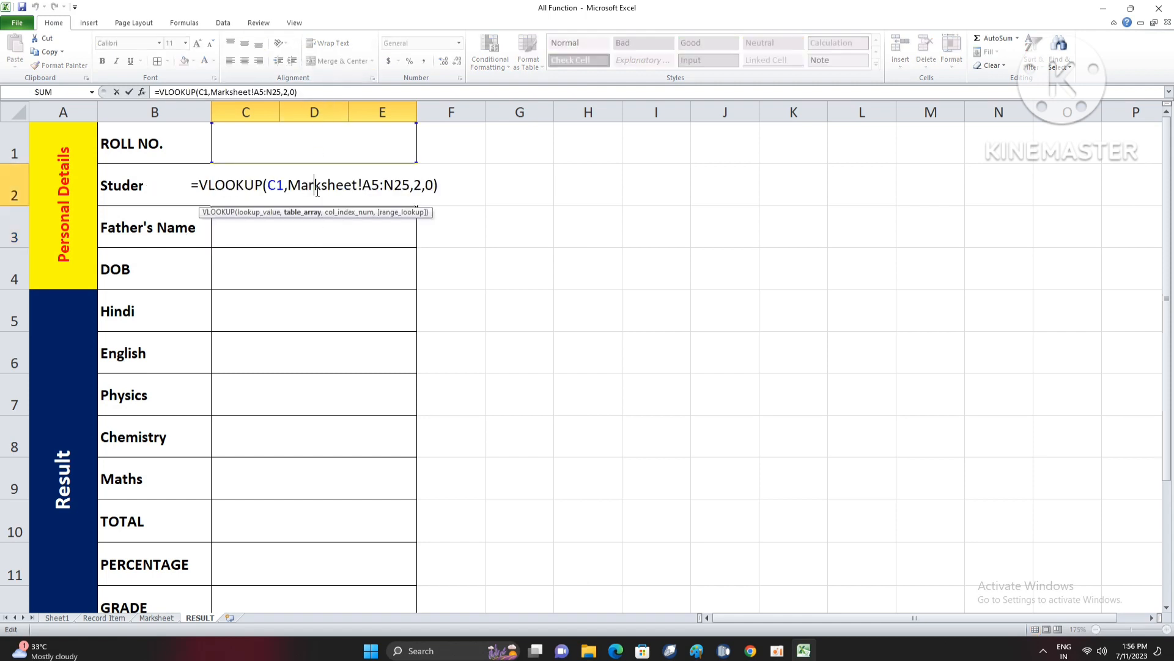
left_click(201, 189)
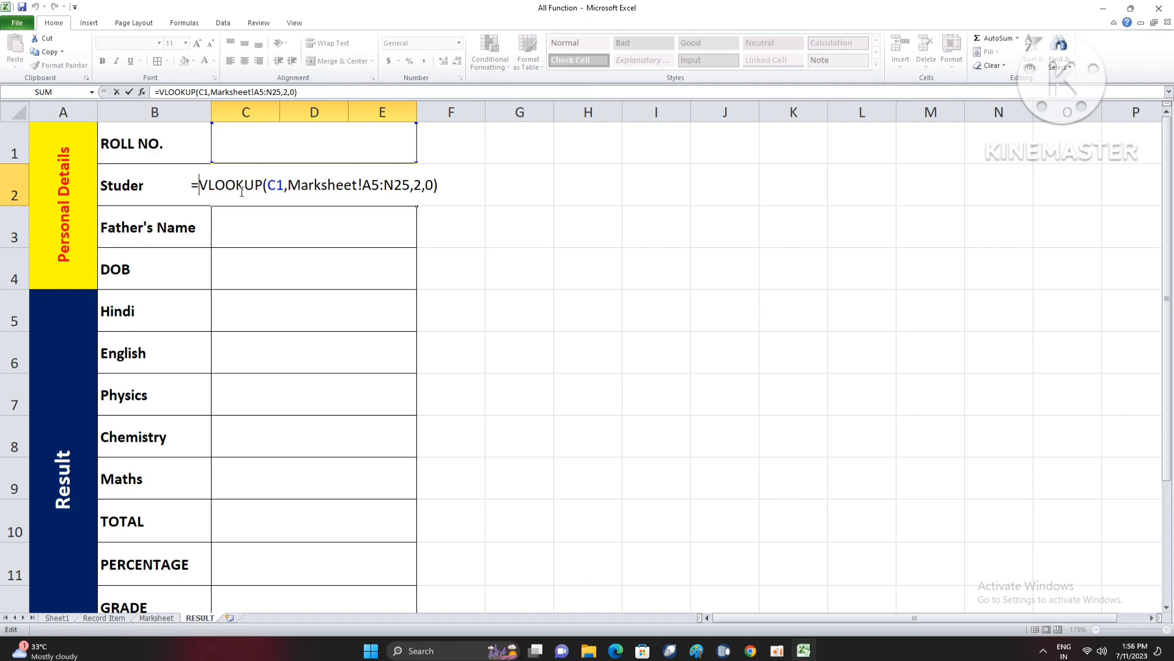
type("ifer")
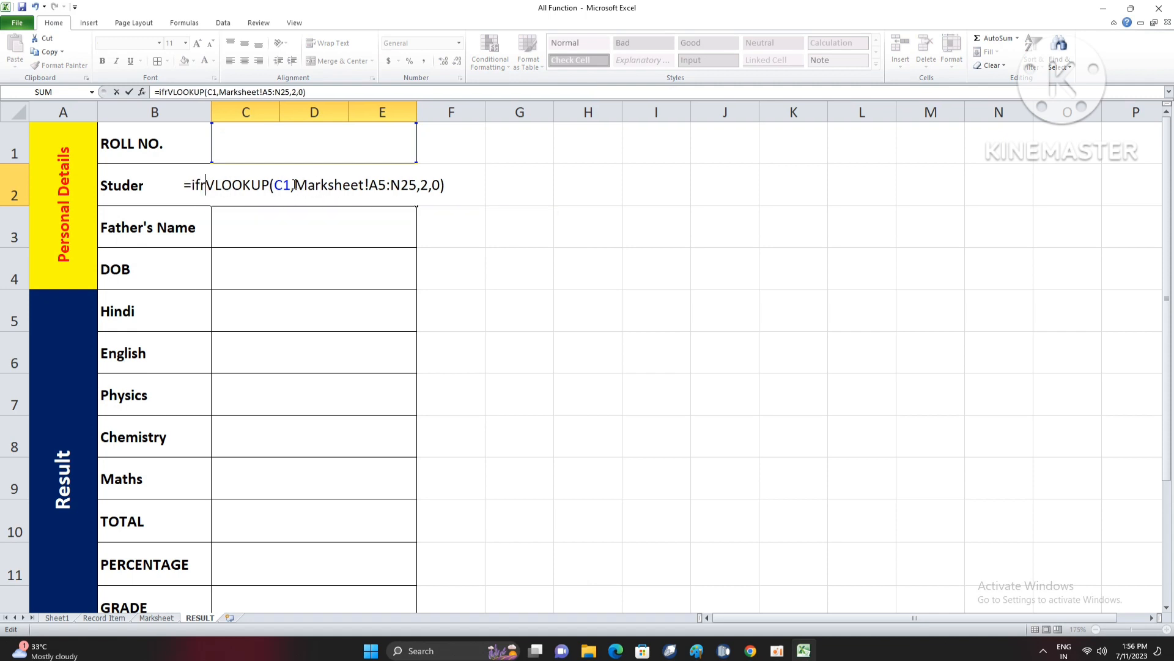
key("Tab")
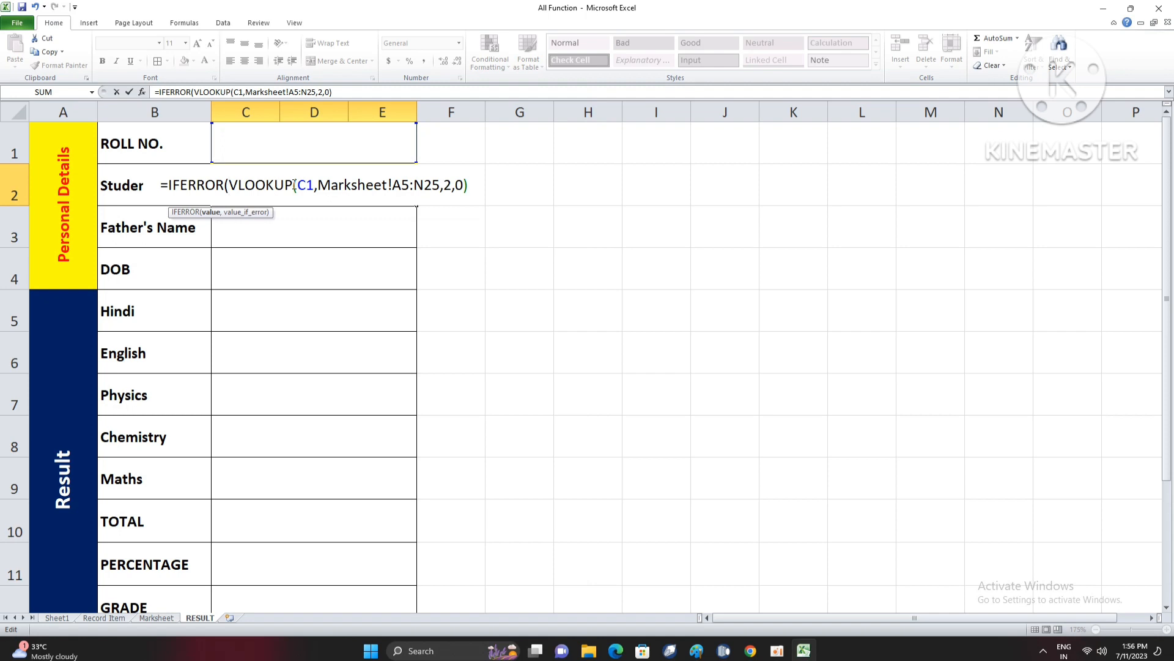
key("BackSpace")
key("BackSpace")
key("BackSpace")
key("BackSpace")
key("BackSpace")
key("BackSpace")
key("BackSpace")
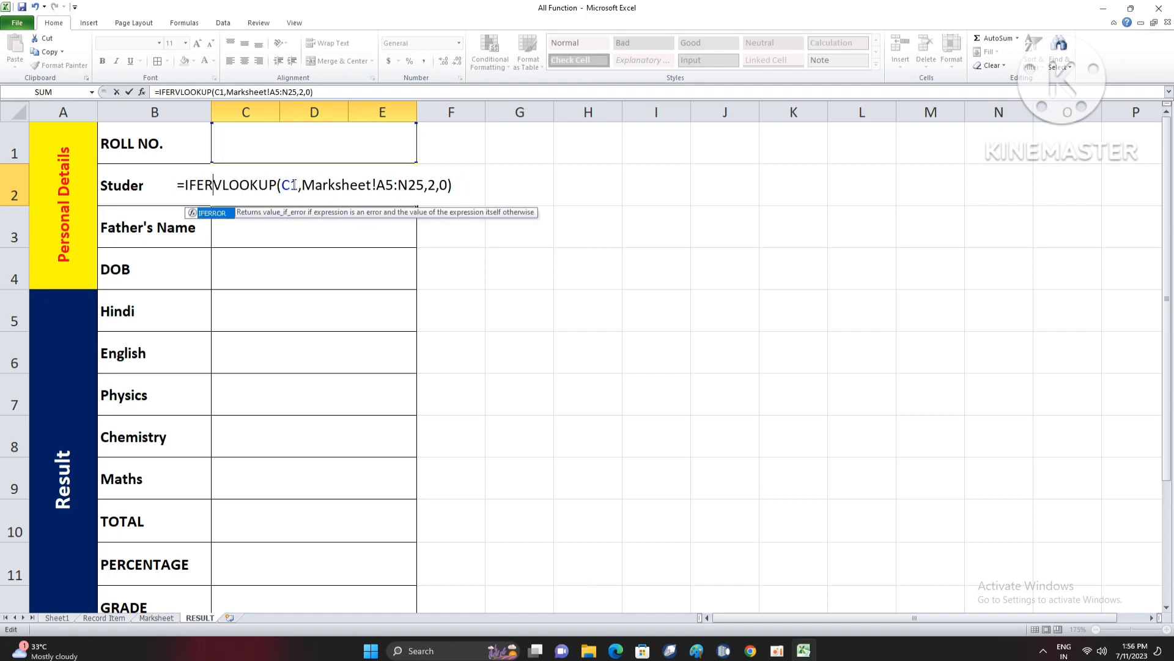
key("BackSpace")
key("Return")
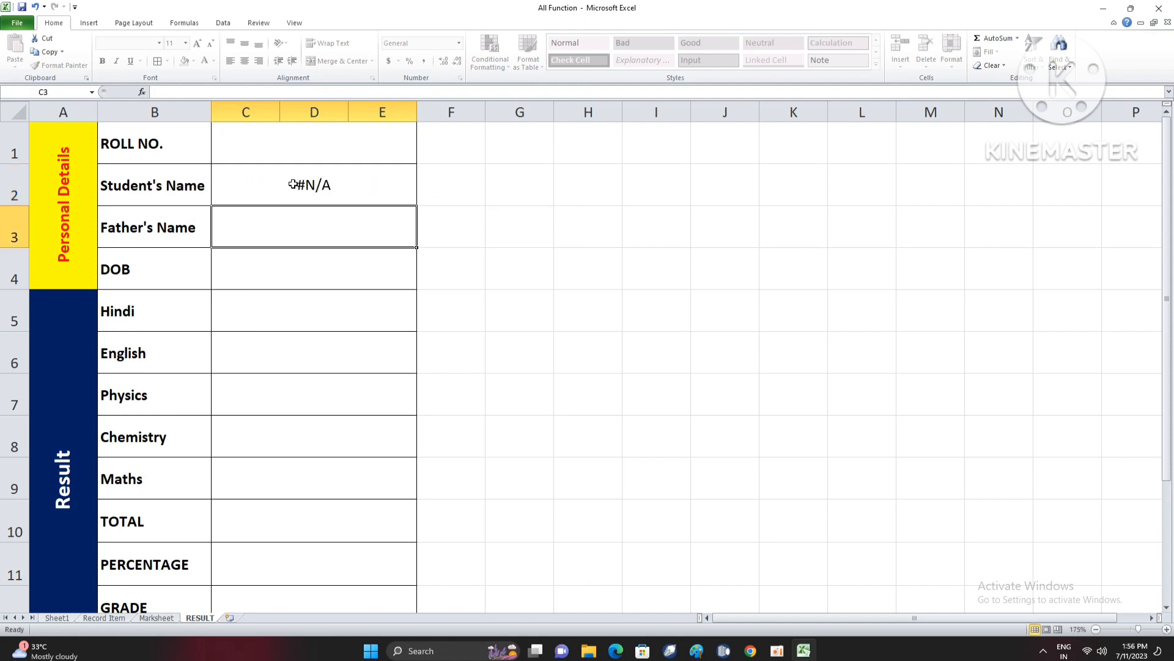
- Test the student name lookup with roll number 1005 in C1, review its formula, and clear C1
left_click(313, 135)
type("1005")
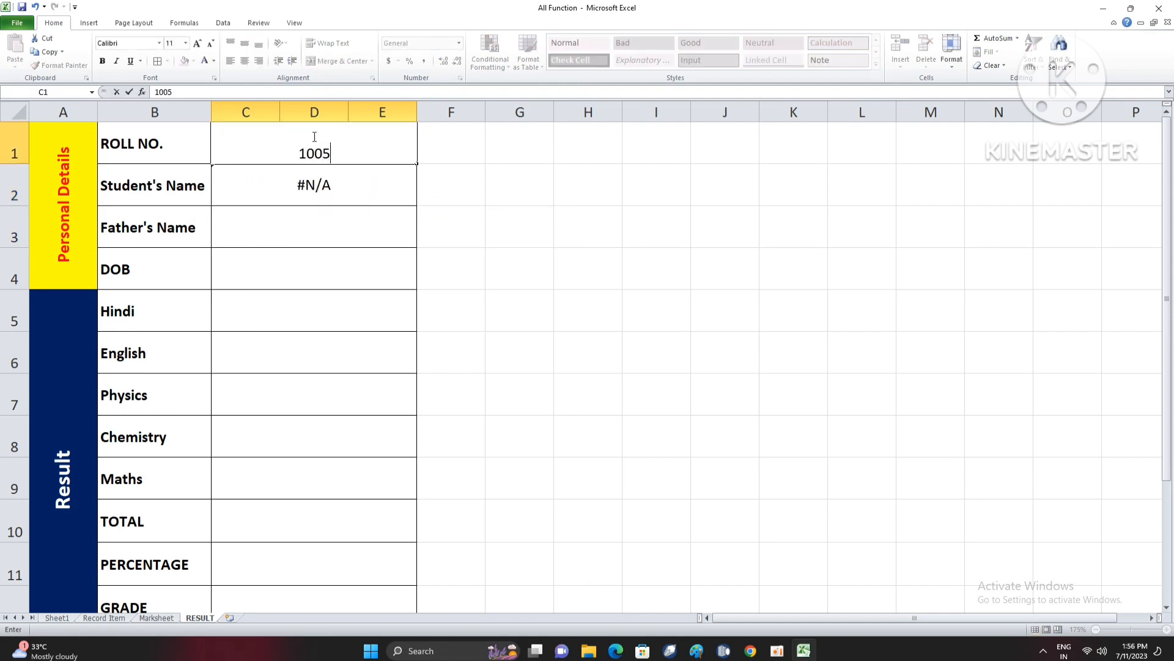
key("Return")
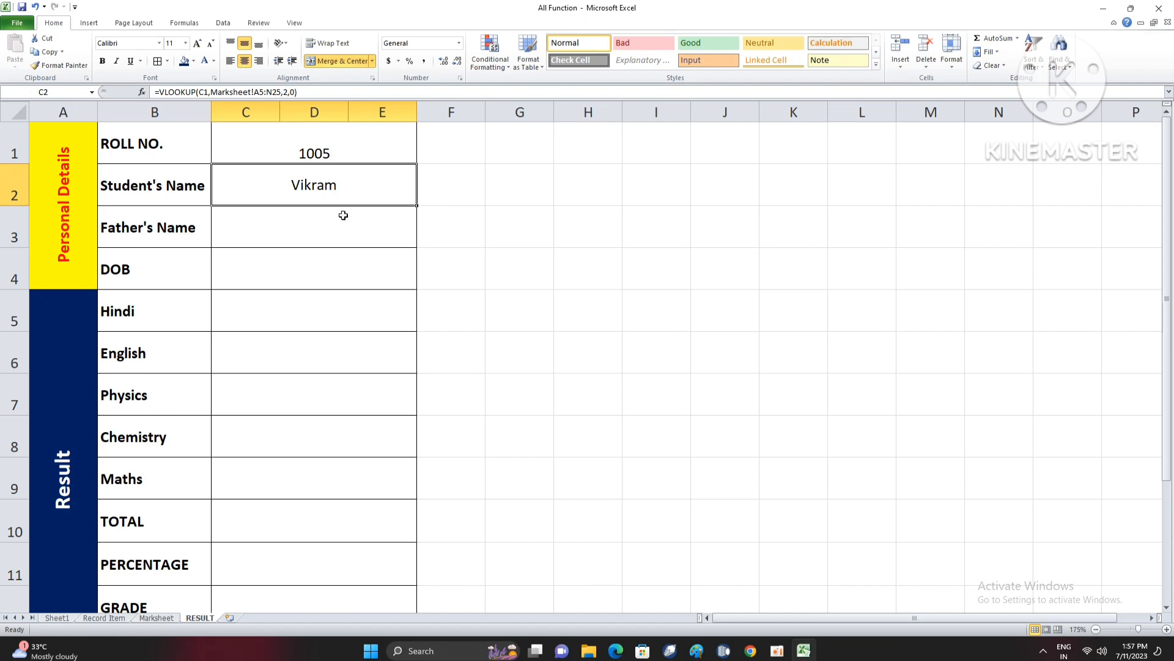
double_click(338, 189)
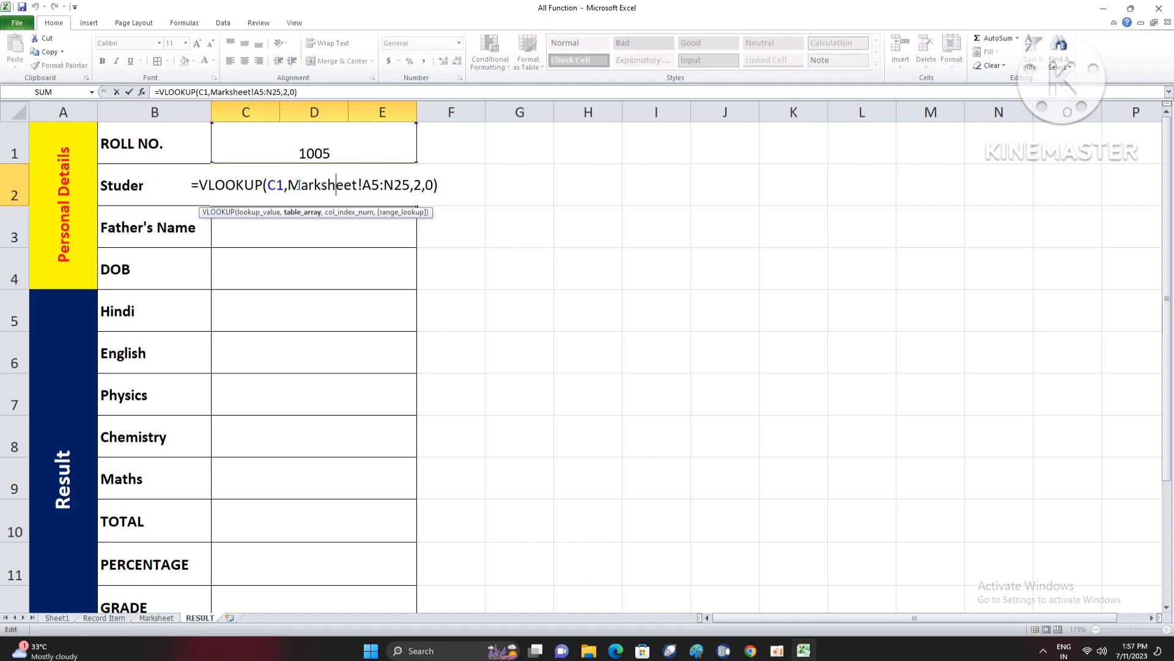
key("Return")
left_click(336, 143)
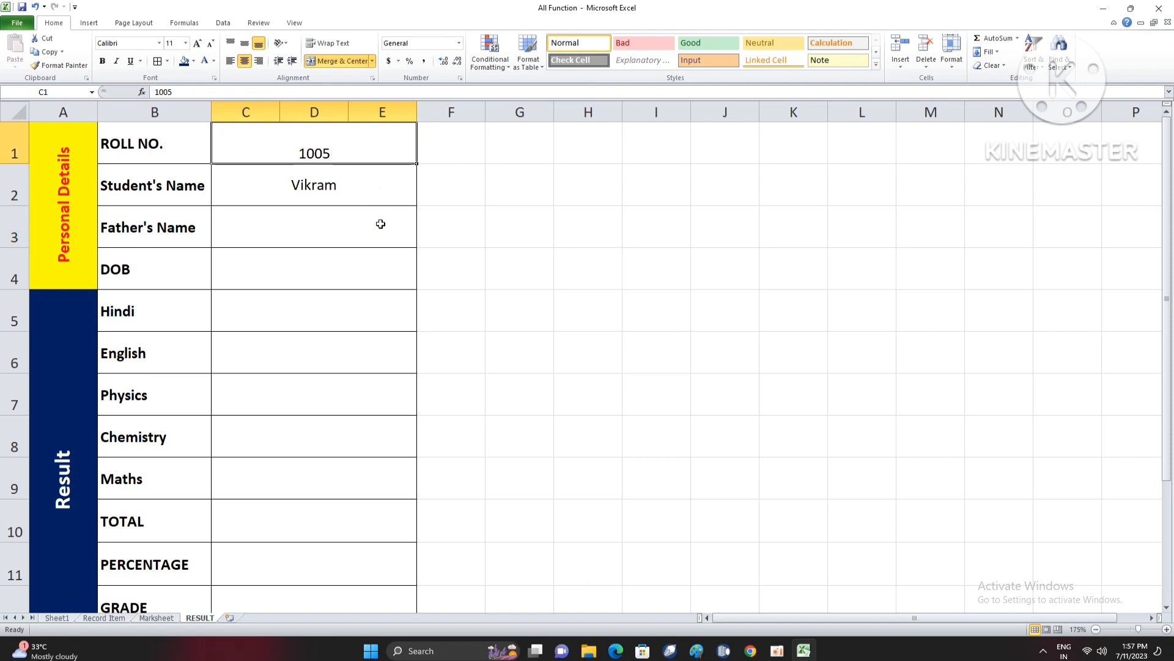
key("Delete")
- Wrap the C2 lookup in IFERROR with the fallback text "Please Enter Roll No."
left_click(354, 264)
left_click(339, 196)
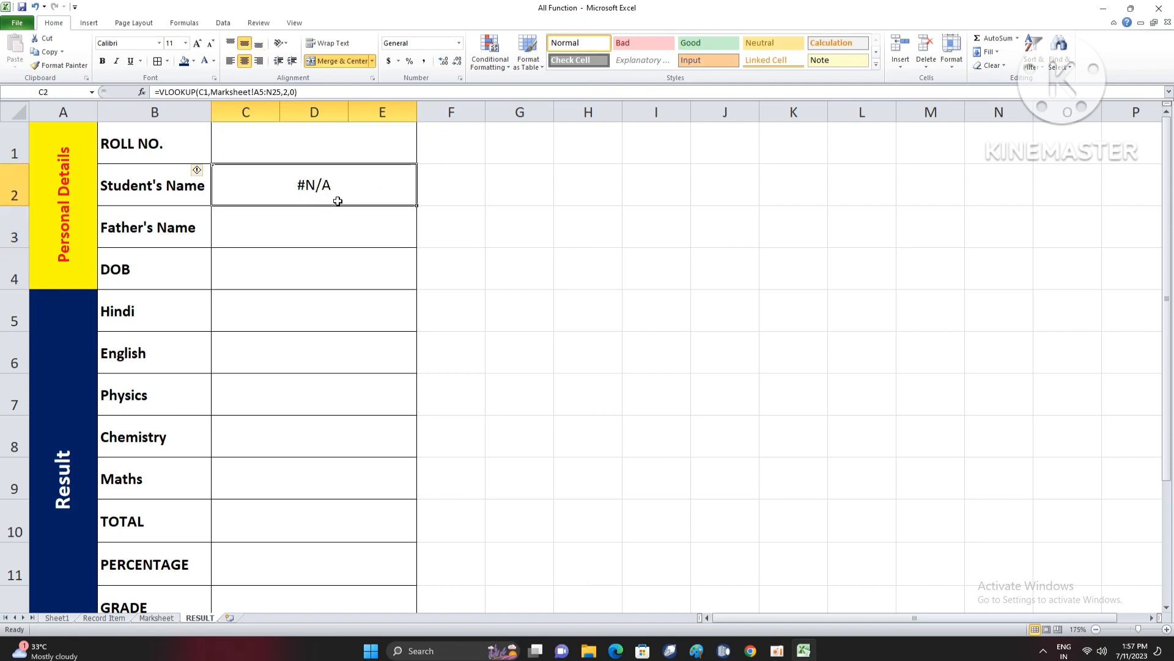
double_click(337, 198)
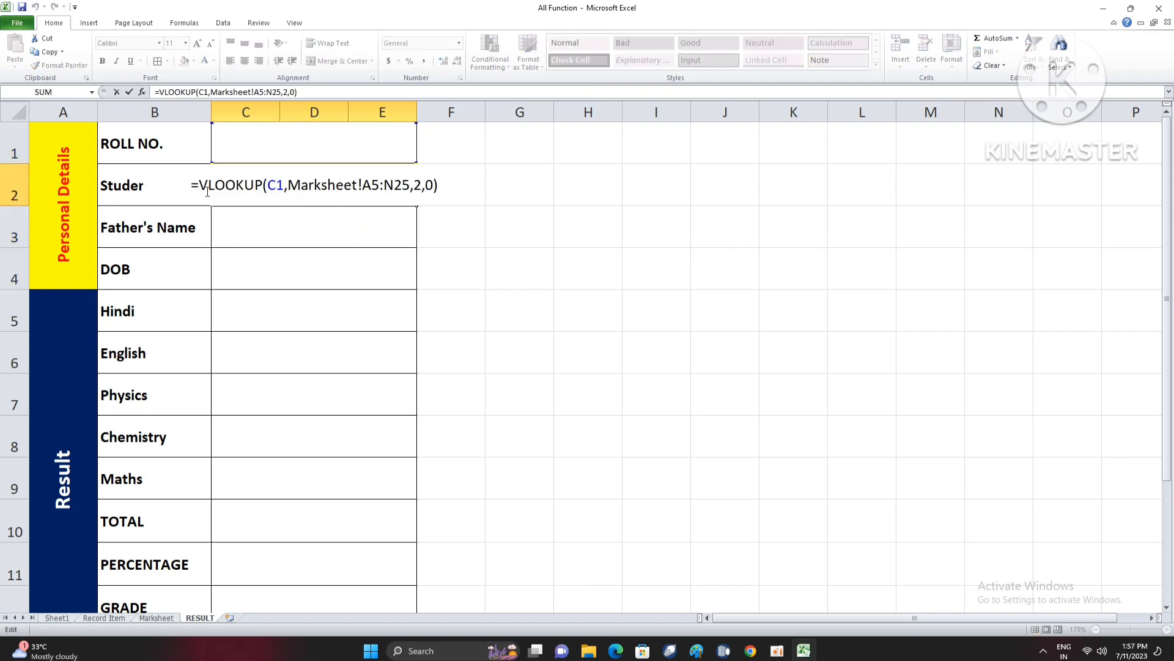
type("e")
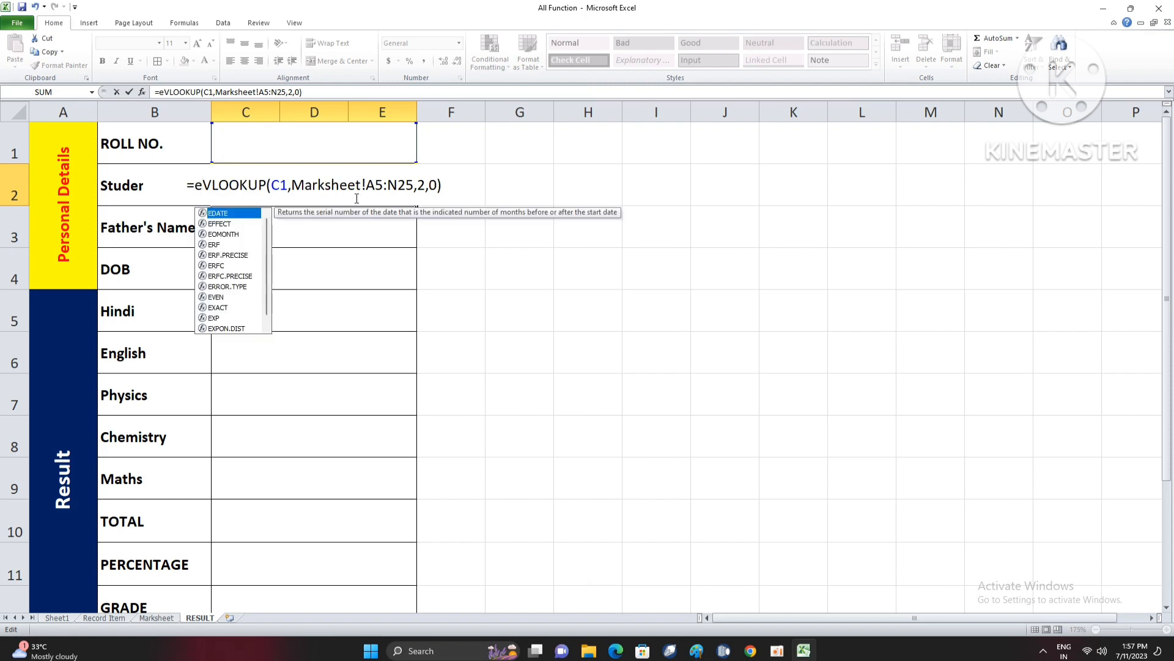
key("BackSpace")
type("iferr")
key("Tab")
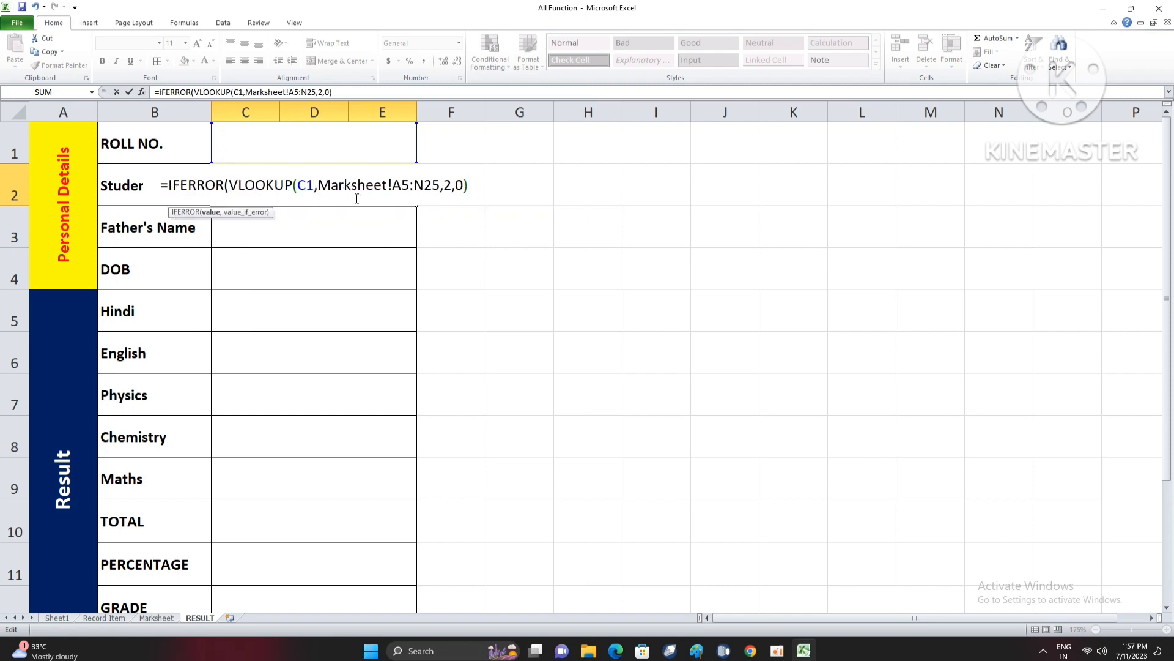
type(",\"")
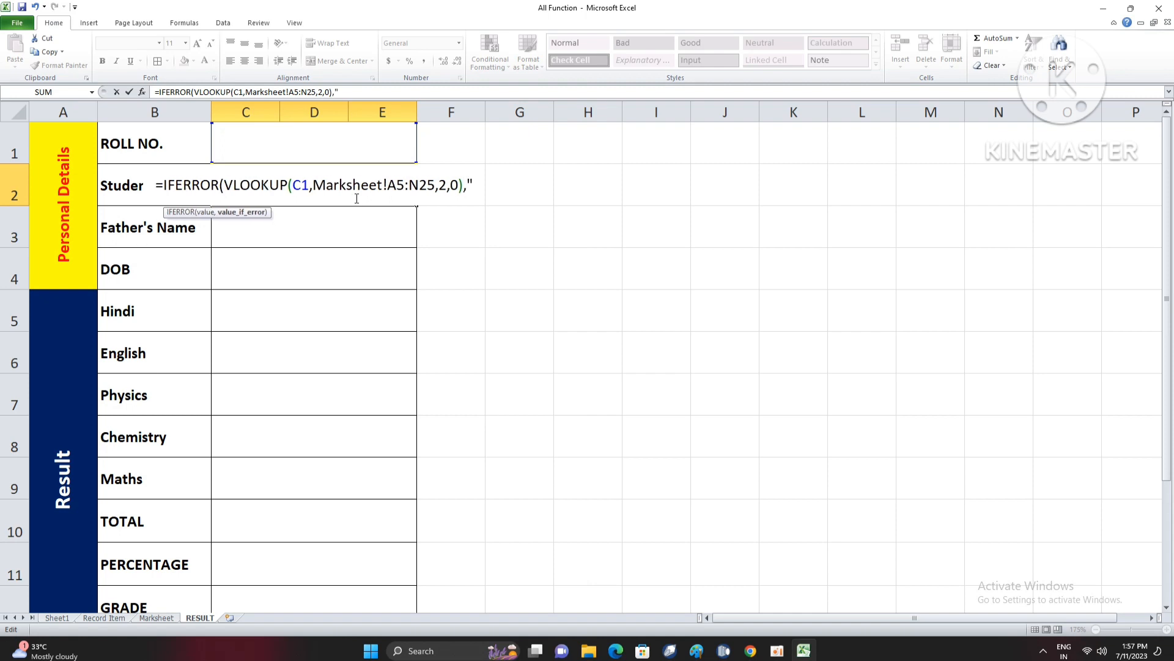
type("Plea")
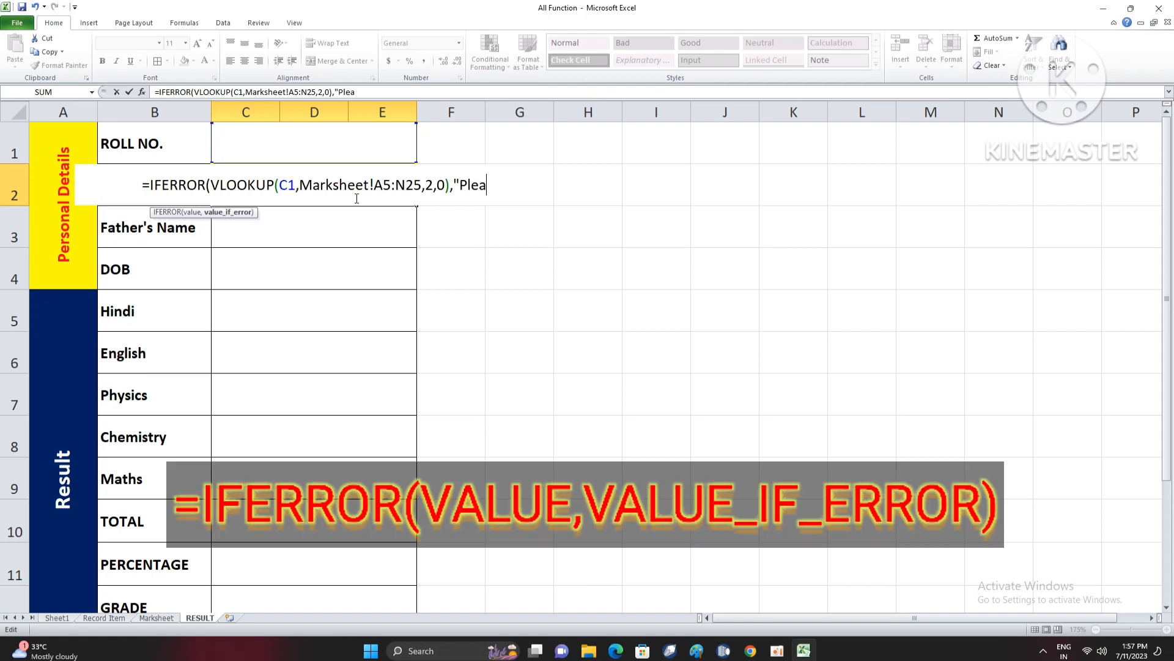
type("se Enter R")
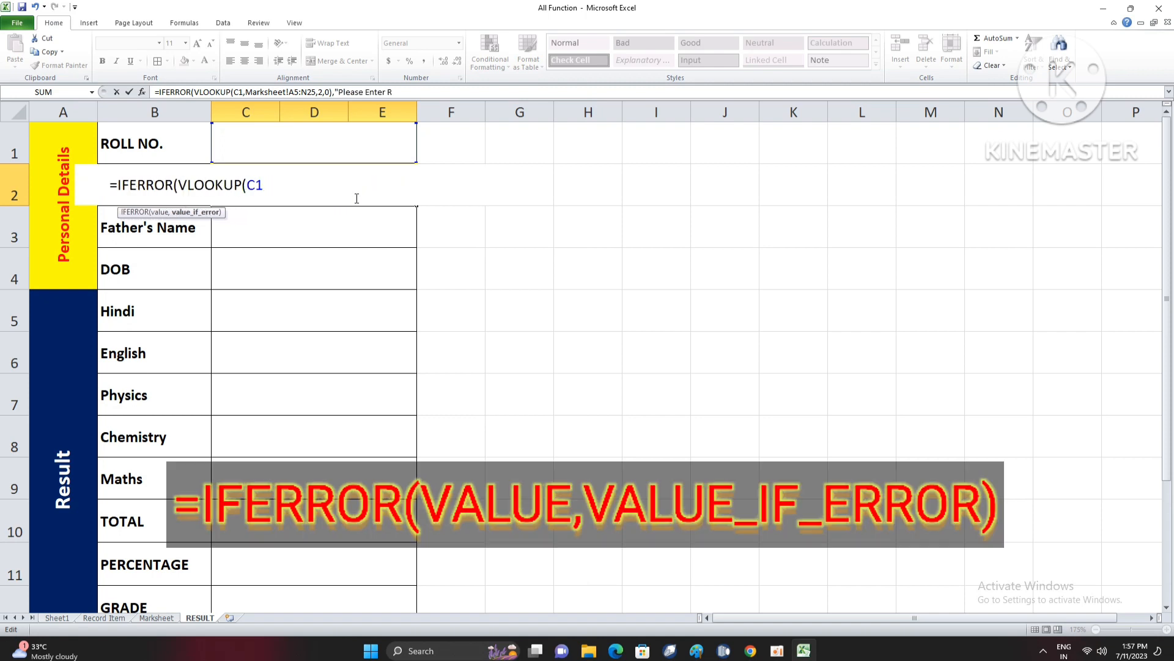
type("oll No.\"")
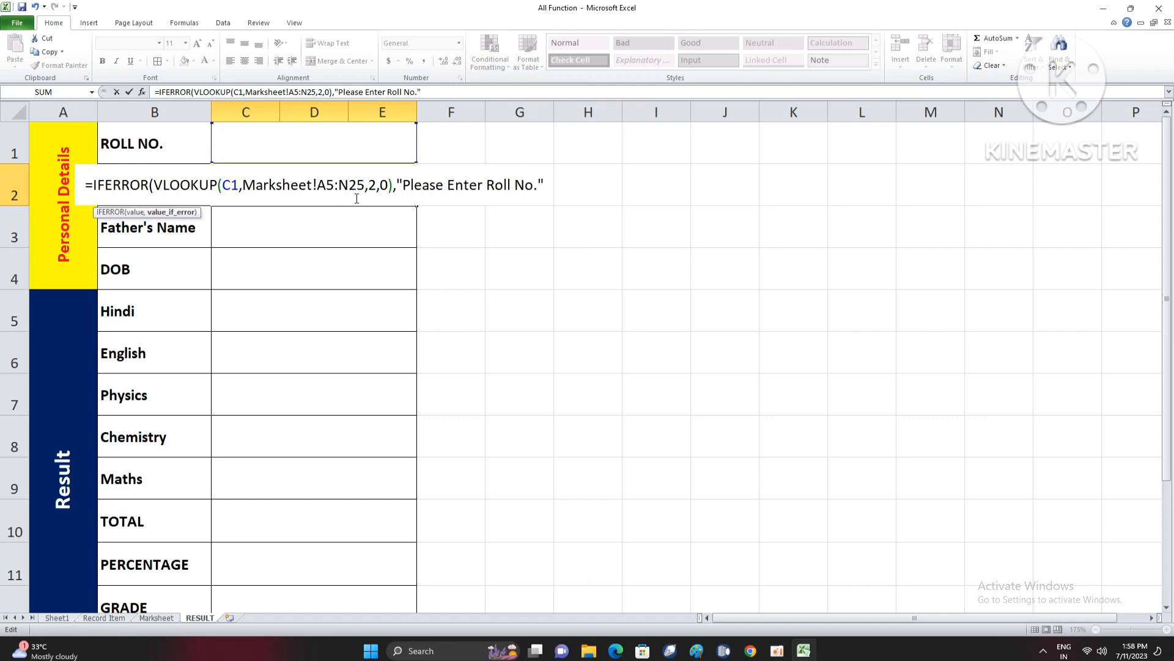
type(")")
key("Return")
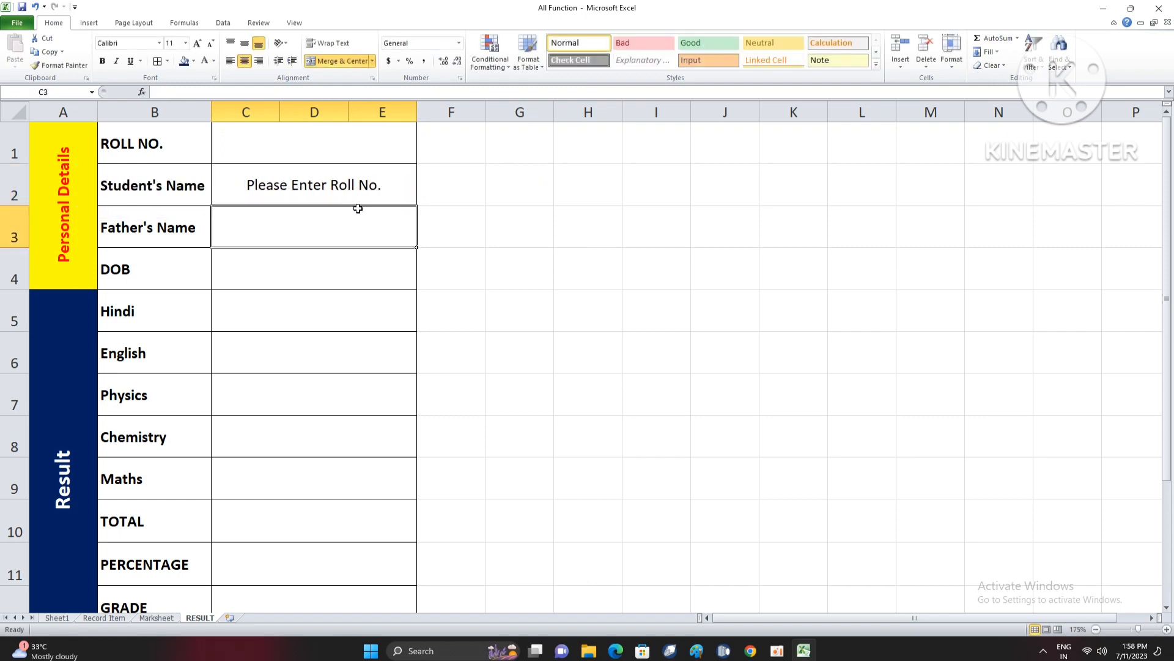
- Test the IFERROR-wrapped student name lookup by entering roll numbers 1005 and 1006 in C1
left_click(359, 179)
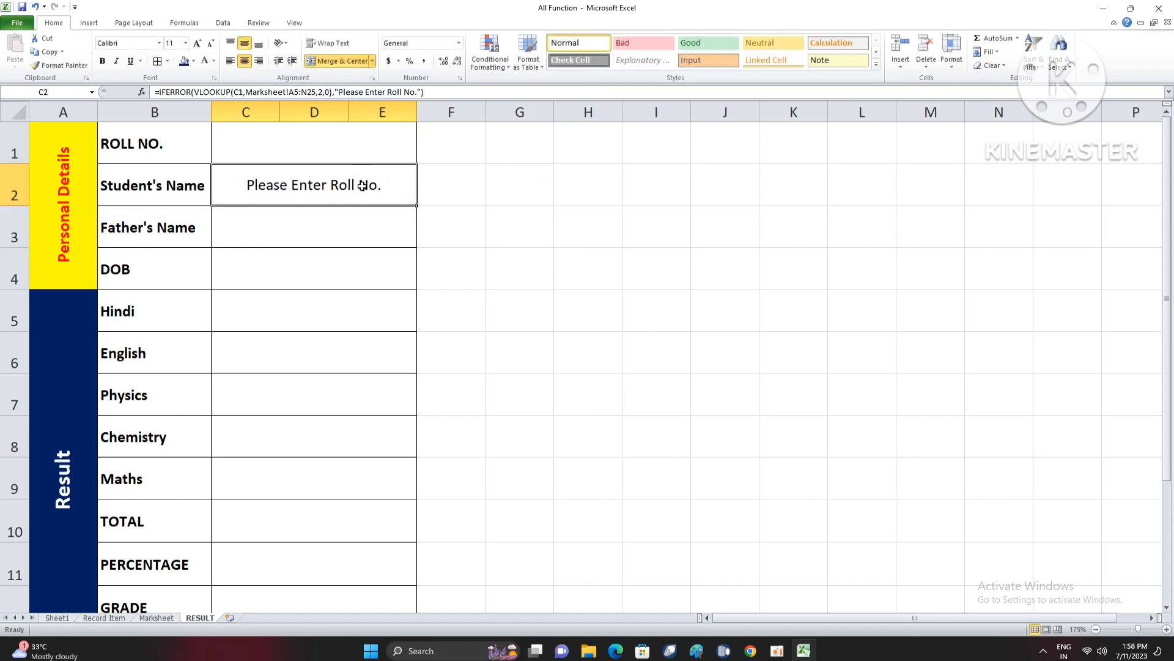
left_click(329, 144)
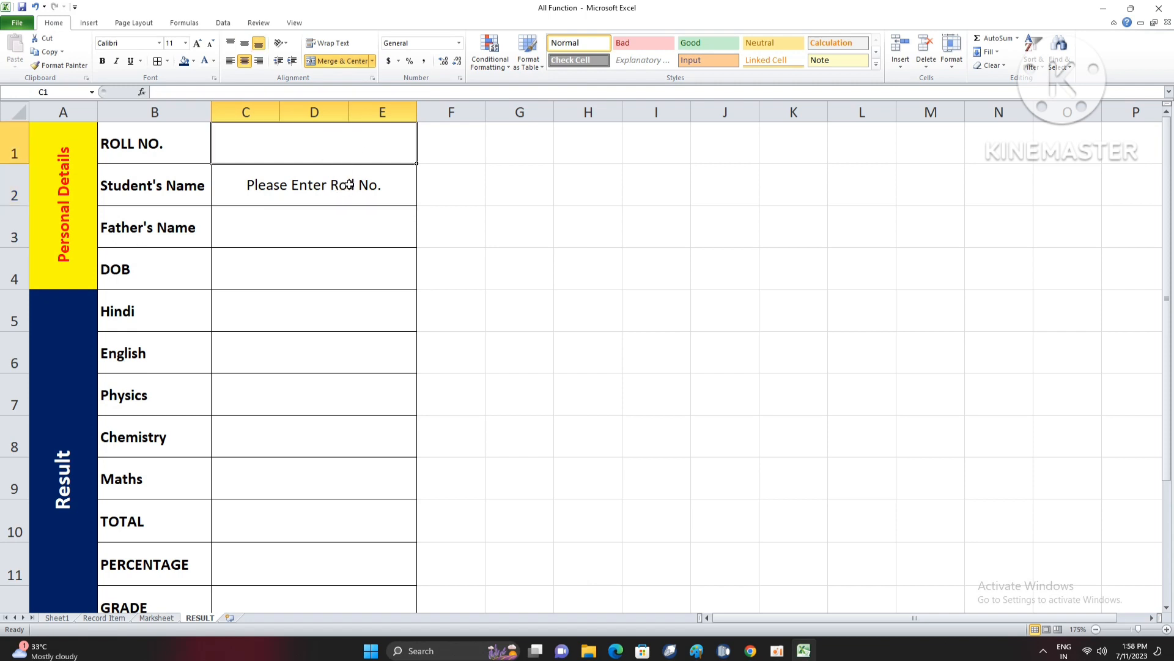
type("1005")
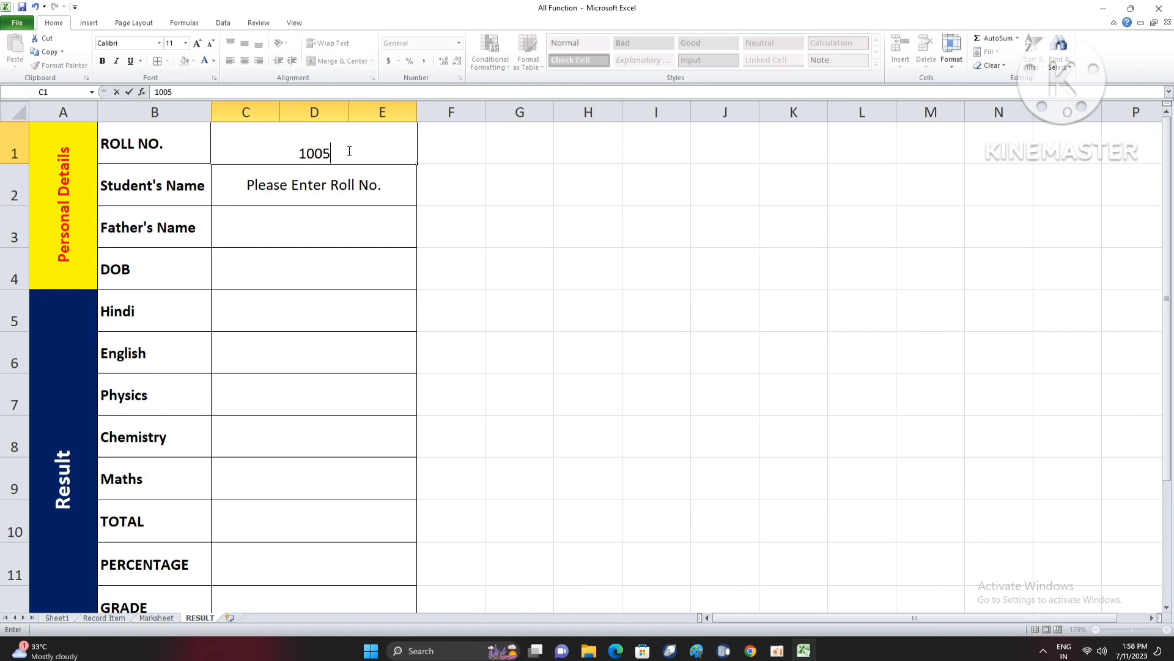
key("Return")
left_click(348, 151)
type("1006")
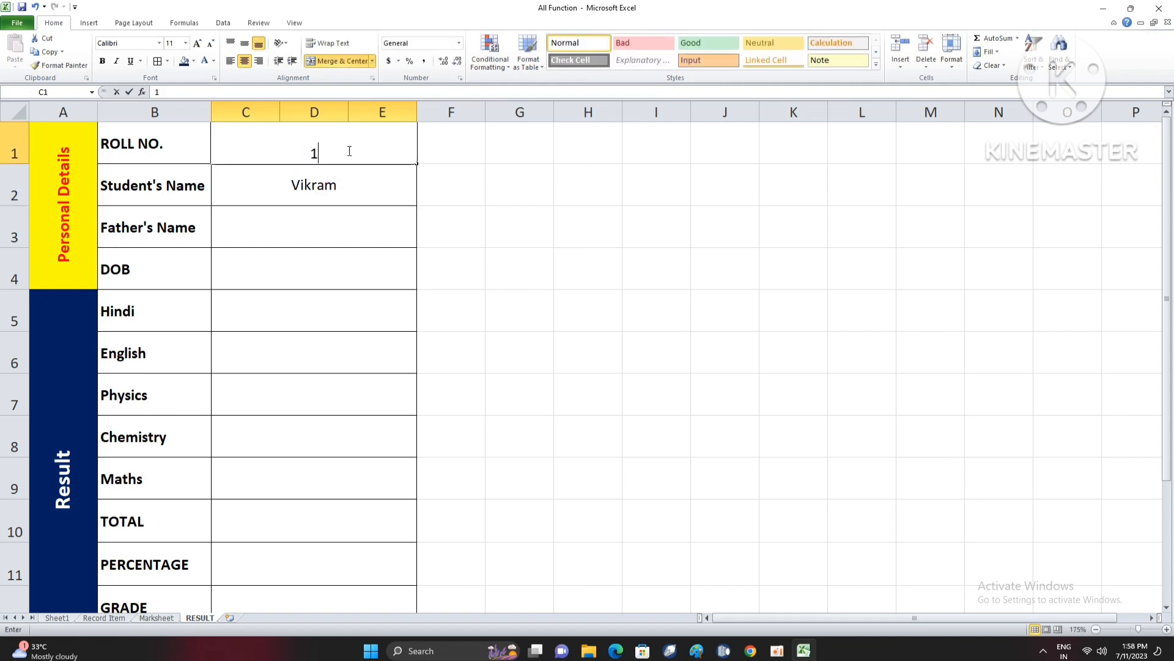
key("Return")
type("1")
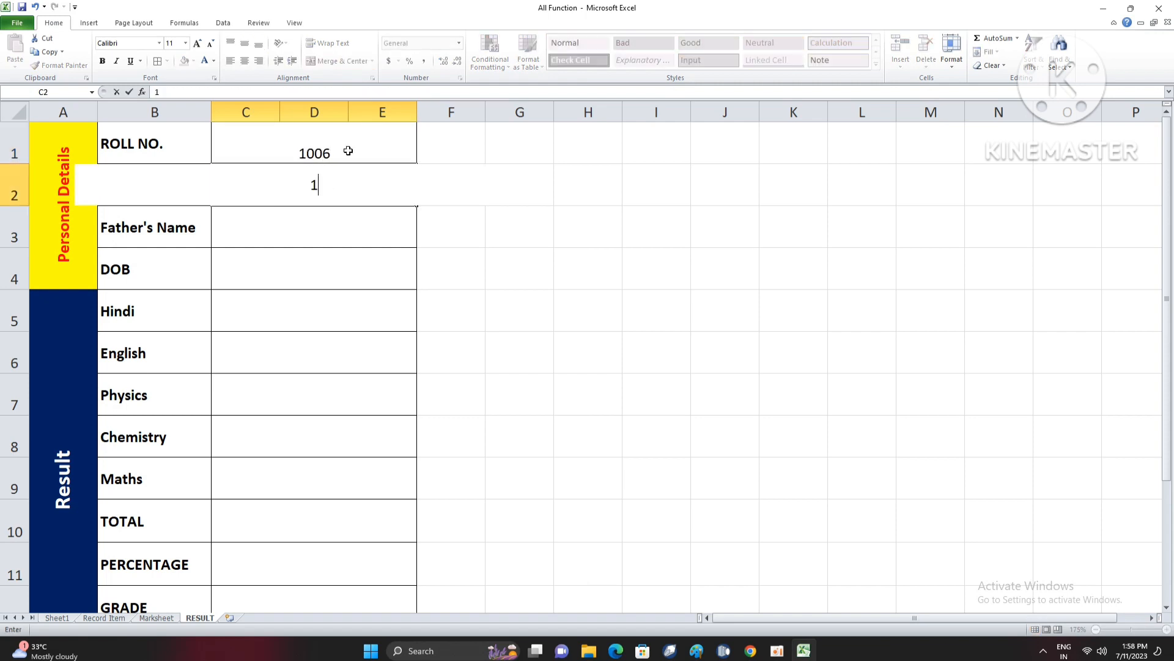
key("Escape")
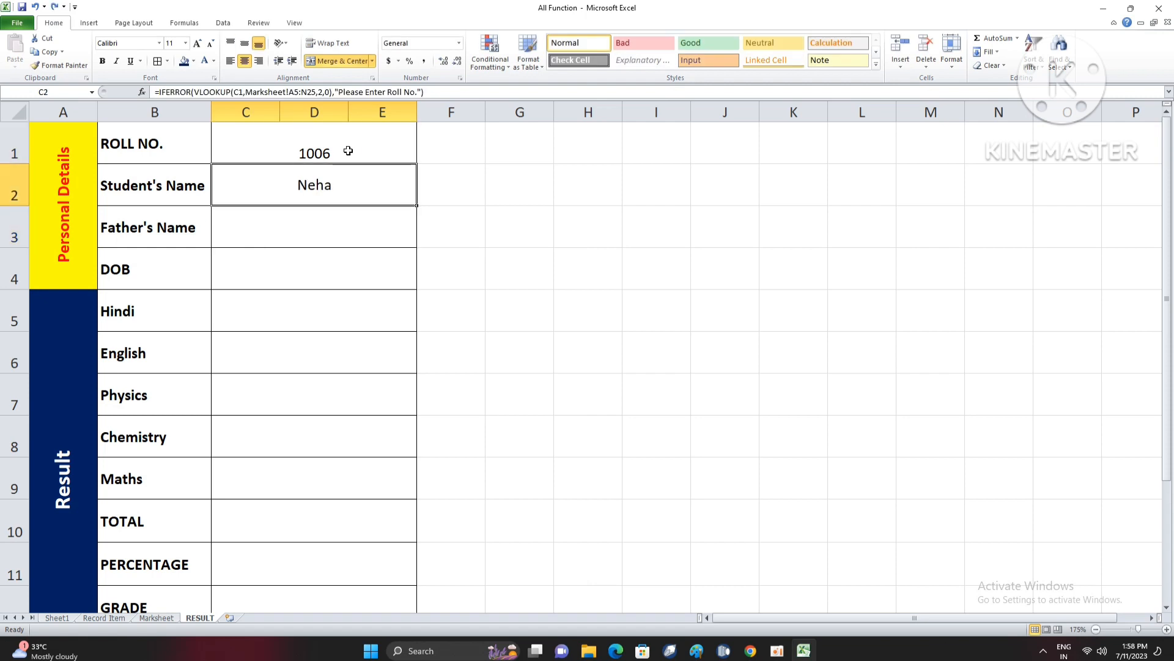
- Set the roll number in C1 of the RESULT sheet to 1008
left_click(348, 151)
type("1008")
key("Return")
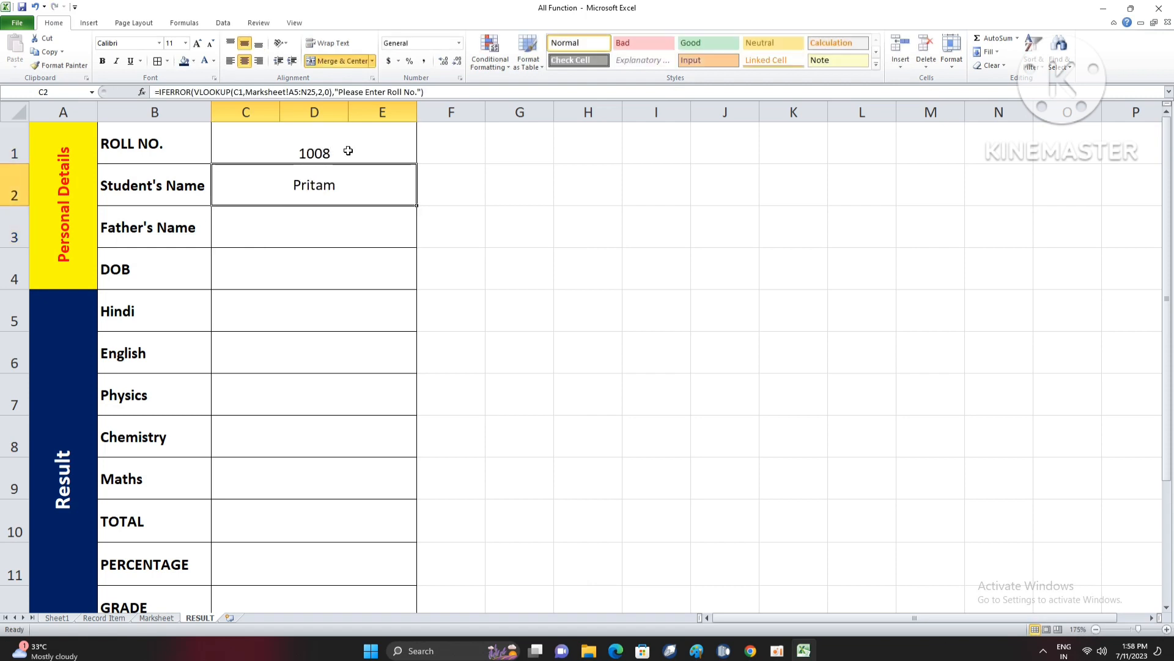
key("Up")
key("Down")
key("Down")
key("Up")
- Make the lookup value in the Student's Name formula in C2 an absolute reference, $C$1
double_click(337, 184)
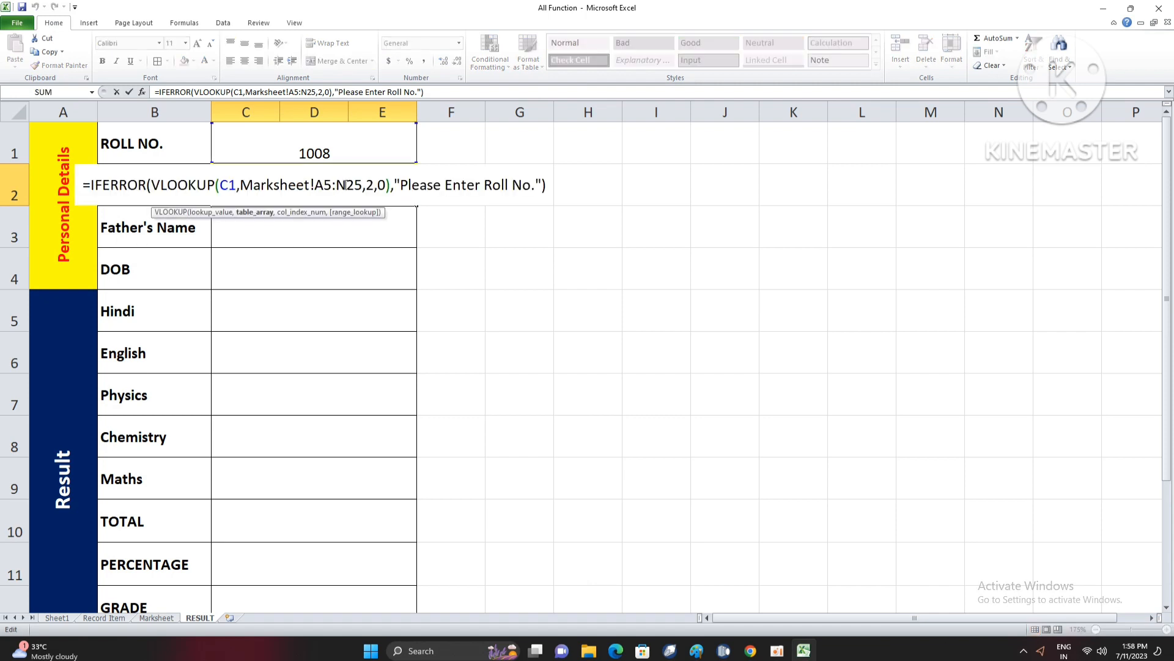
double_click(223, 184)
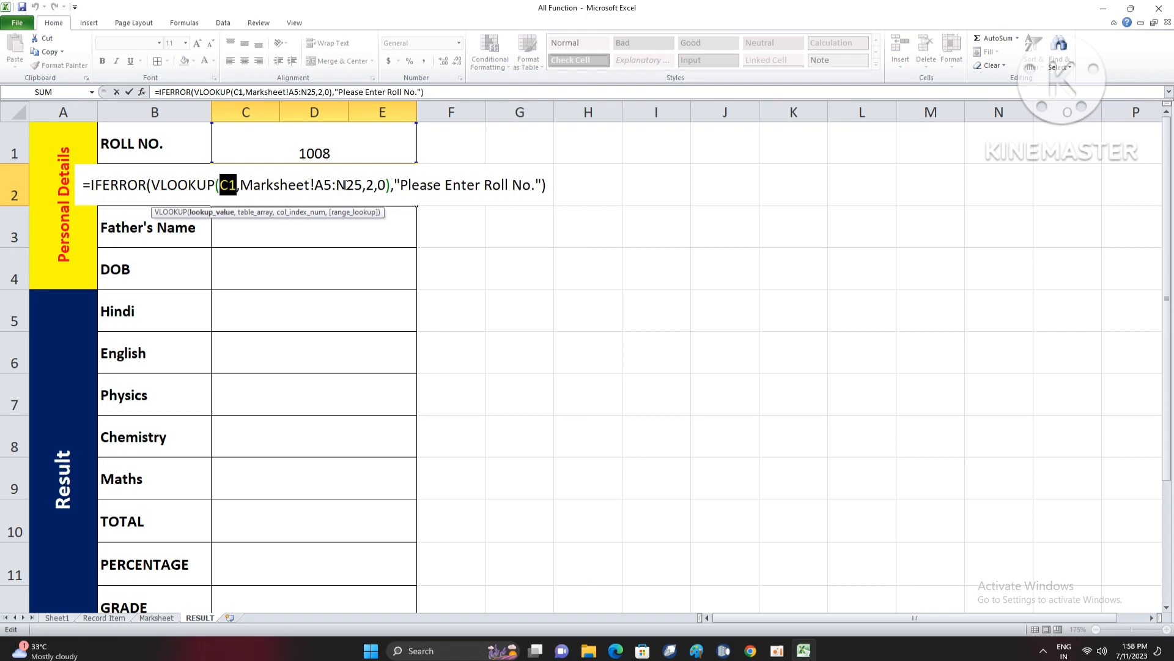
double_click(370, 184)
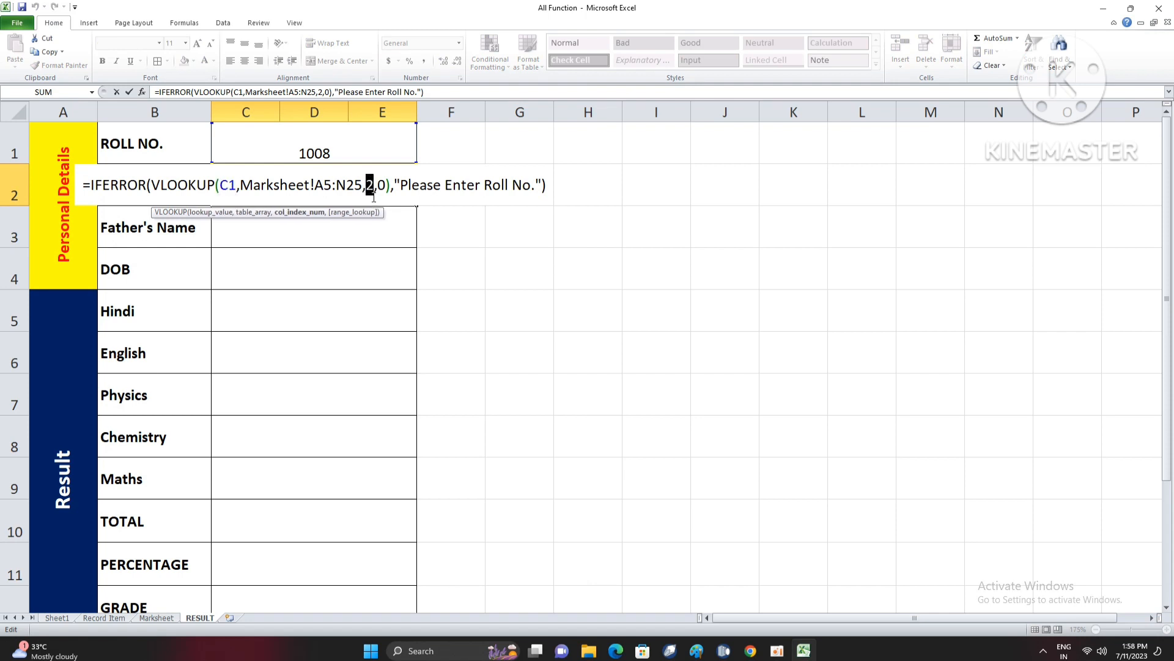
left_click(236, 188)
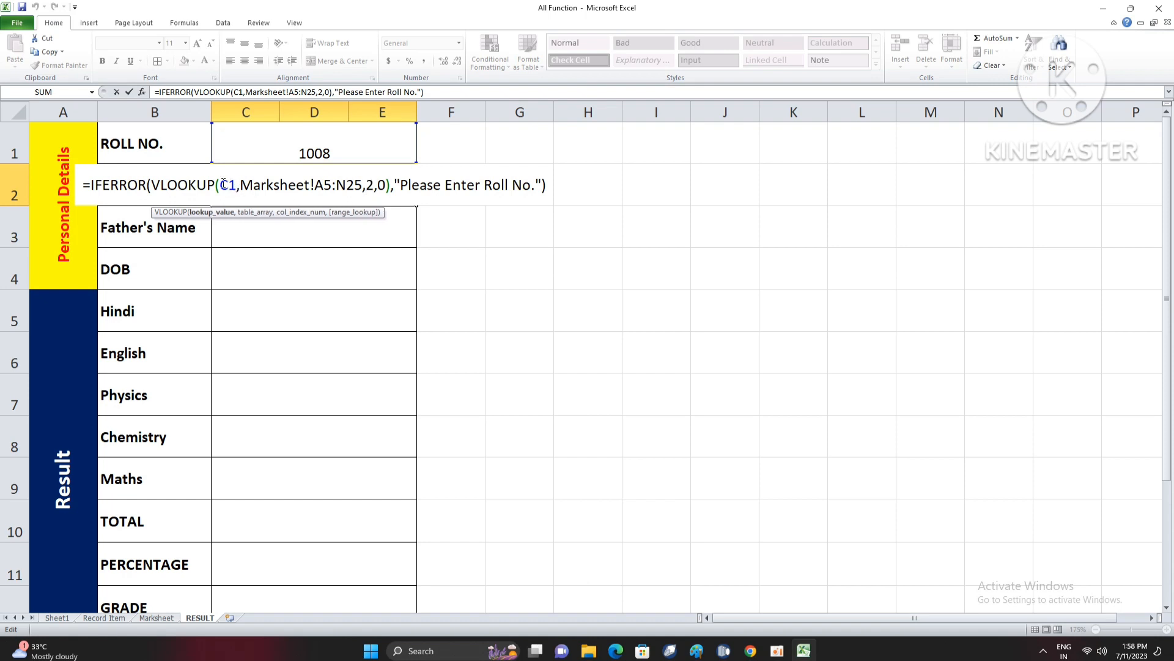
type("$C")
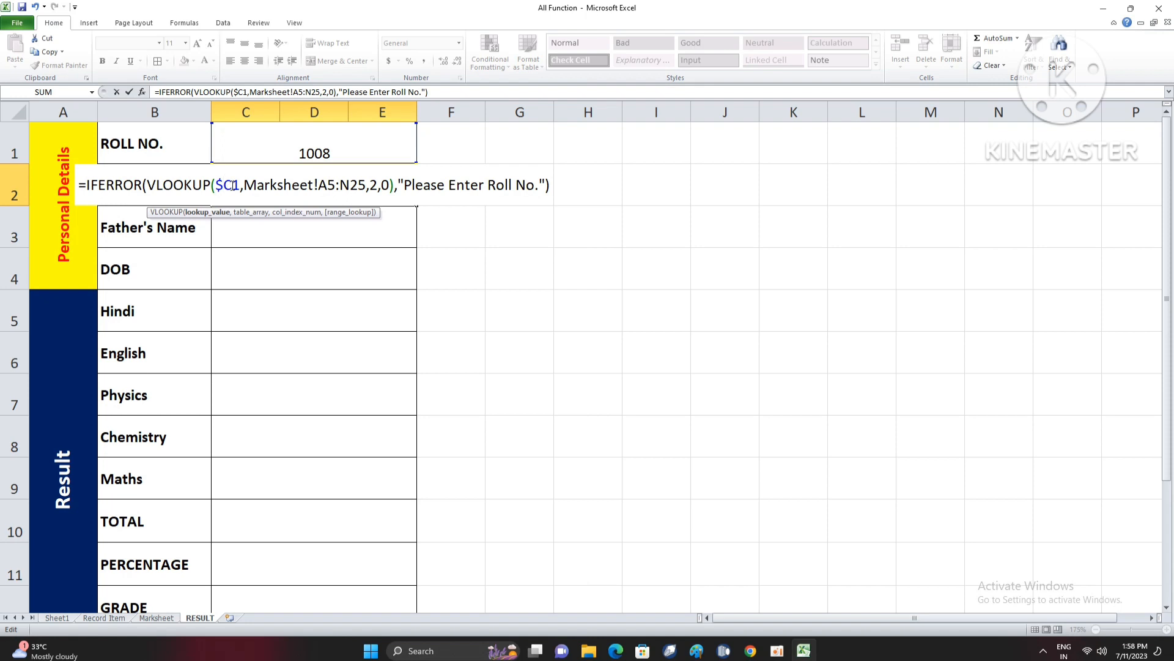
type("$")
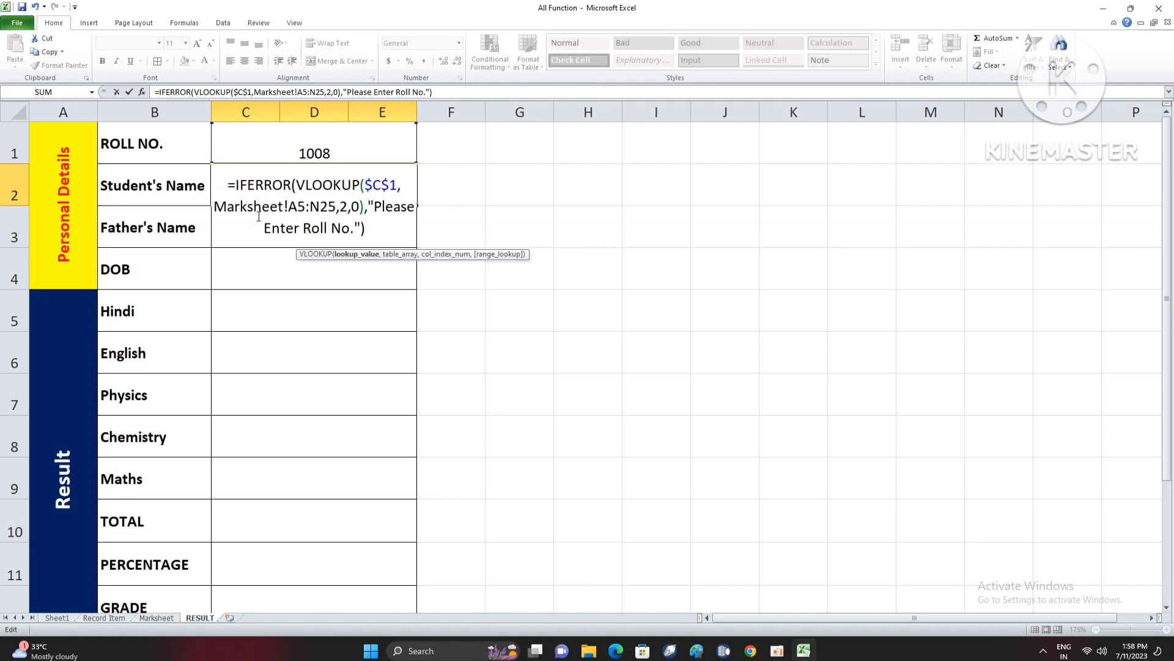
- Make the table range in the C2 formula absolute as Marksheet!$A$5:$N$25 and commit the formula
left_click(293, 206)
type("$")
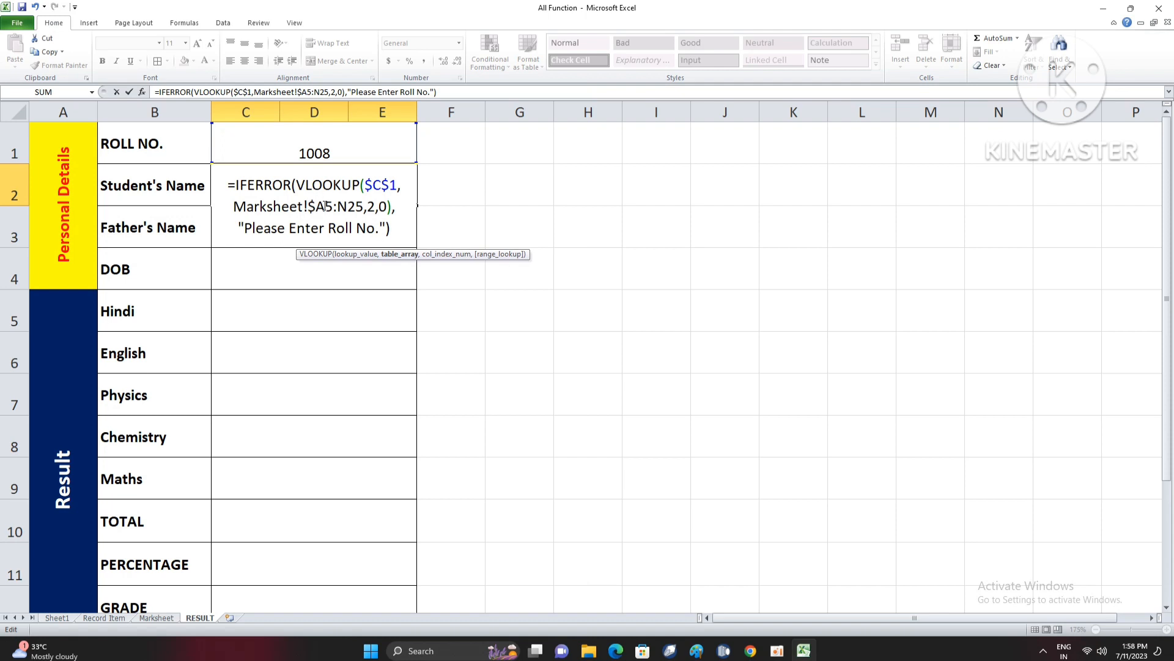
left_click(325, 206)
type("$")
left_click(343, 207)
type("$")
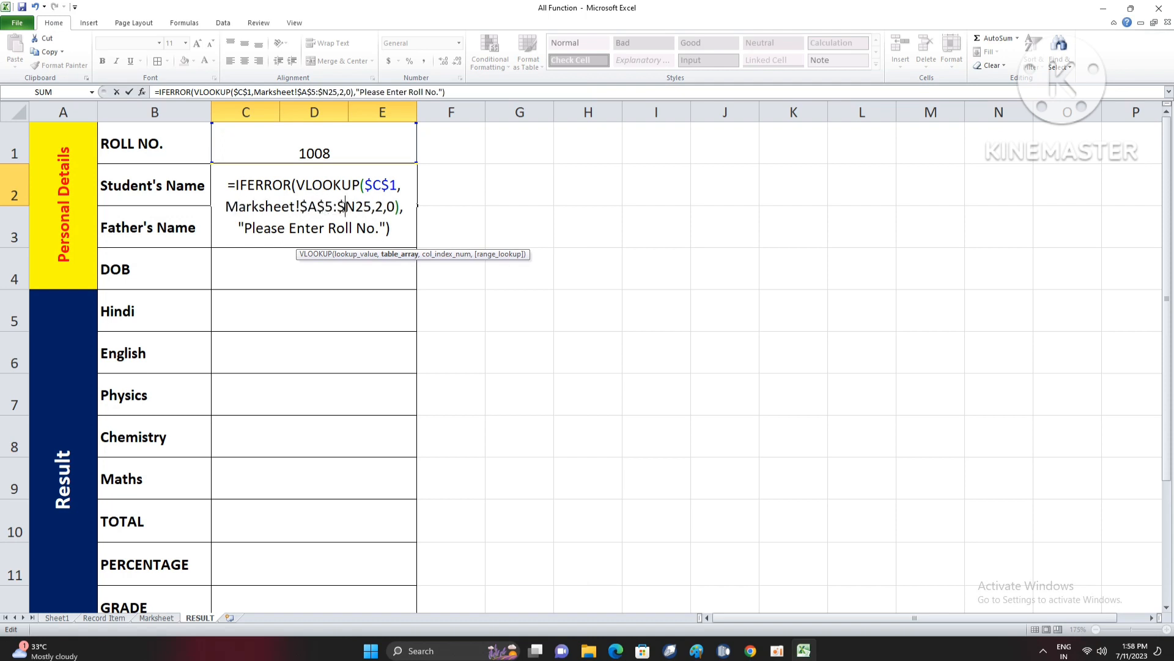
left_click(354, 207)
type("$")
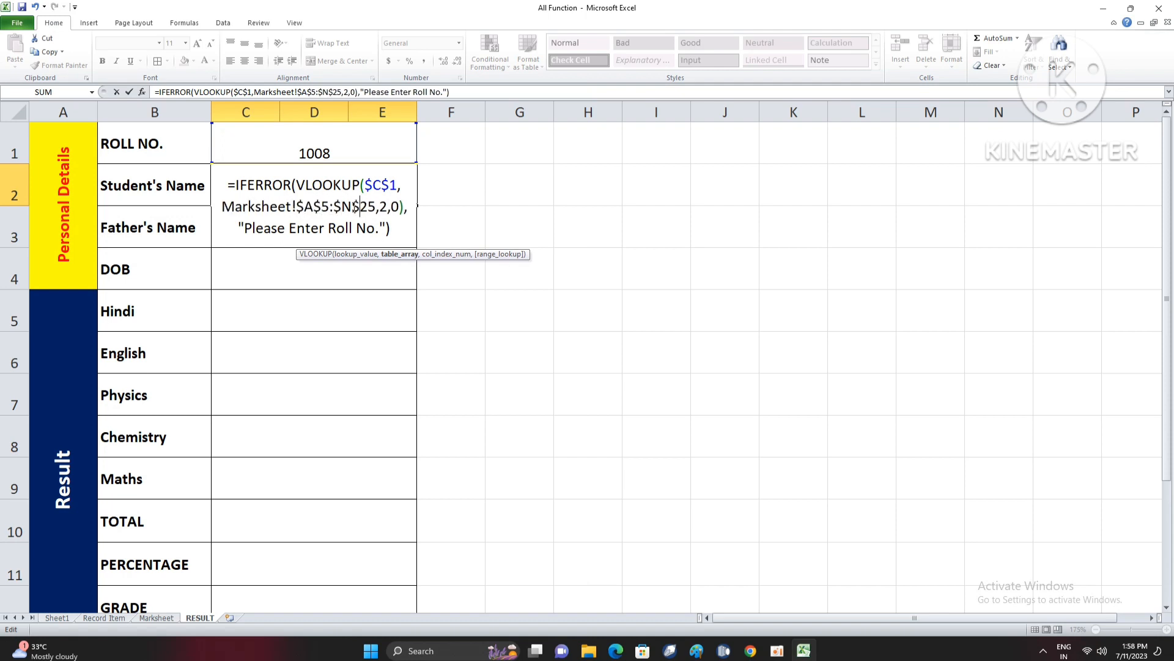
key("Return")
- Fill the C2 lookup formula down through the RESULT row, C13
left_click(364, 186)
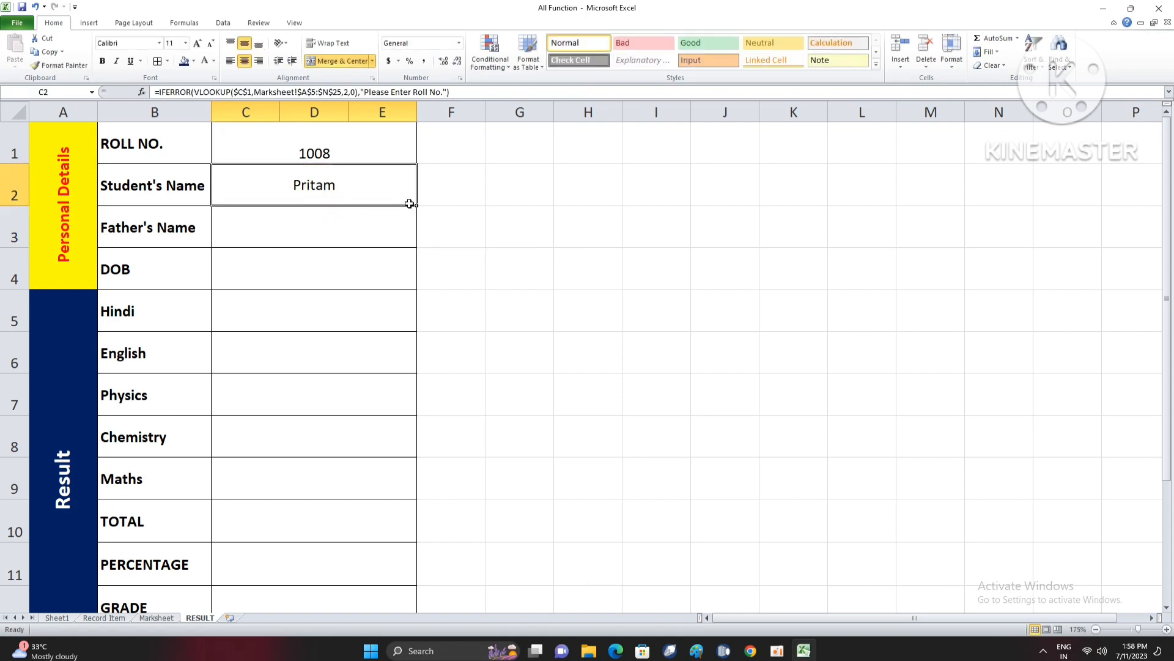
left_click_drag(417, 207, 396, 585)
scroll(361, 394, "up", 2)
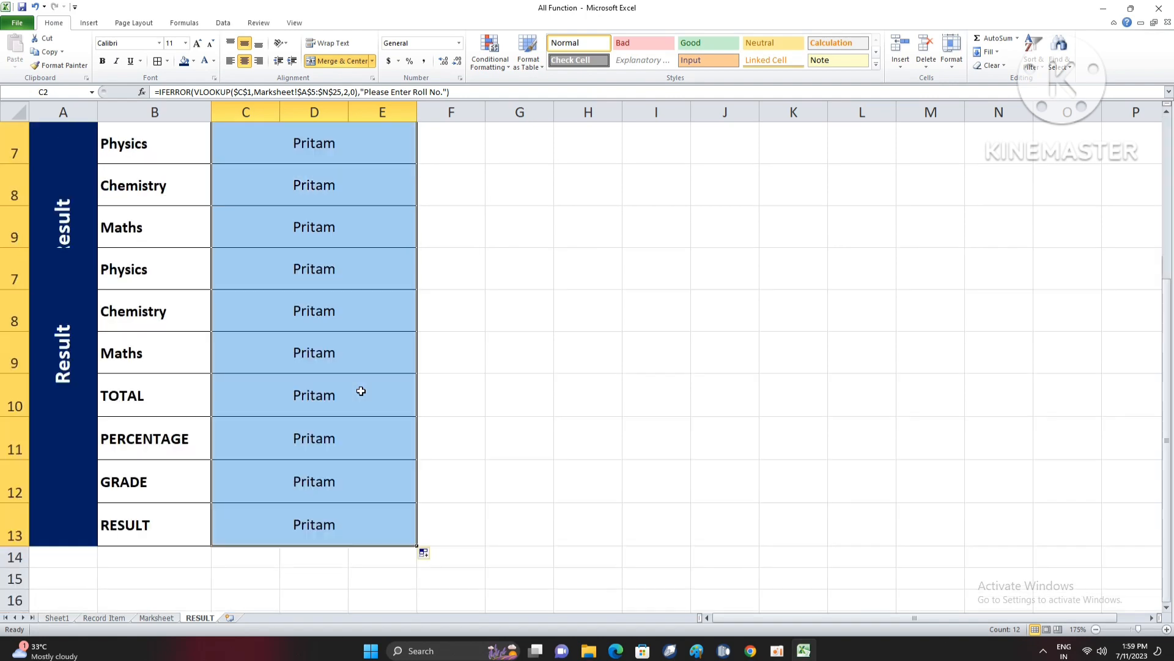
- Set the VLOOKUP column index in the Father's Name formula in C3 to 3
left_click(341, 230)
double_click(351, 225)
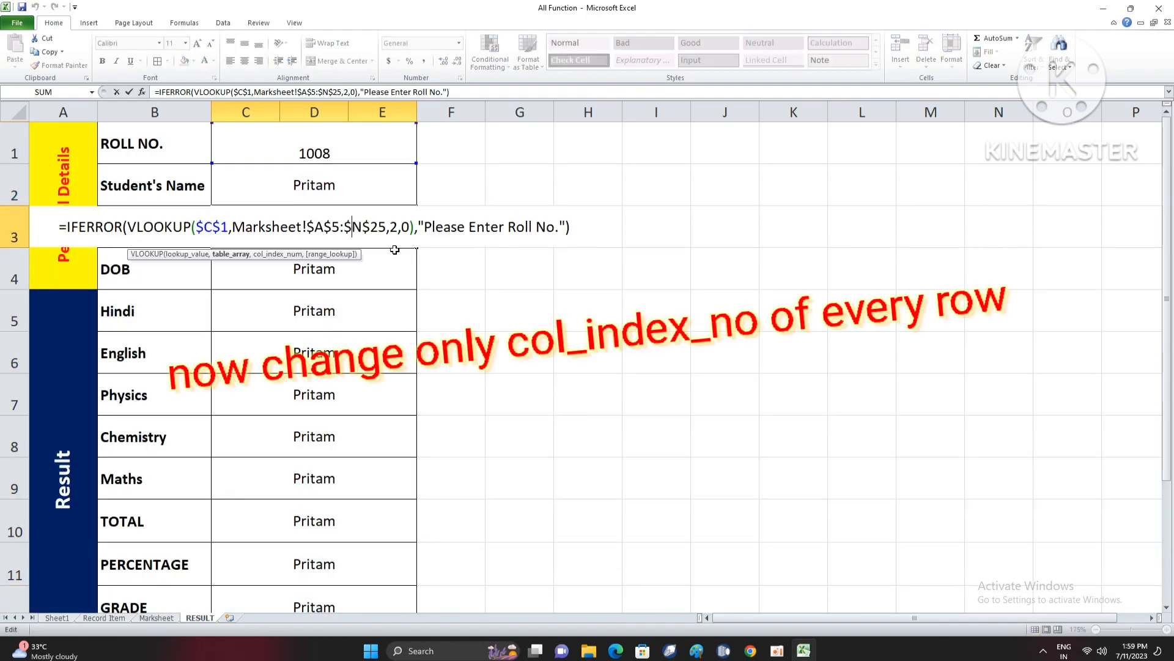
left_click(398, 227)
key("BackSpace")
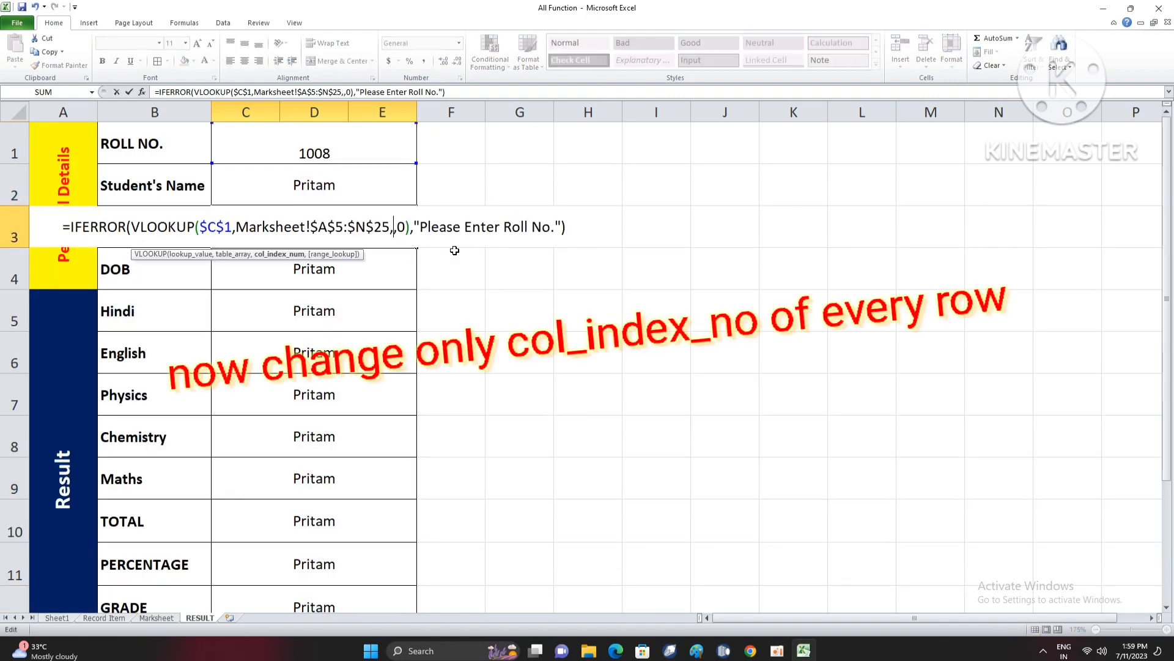
type("3")
key("Return")
- Set the VLOOKUP column index in the DOB formula in C4 to 4
double_click(353, 263)
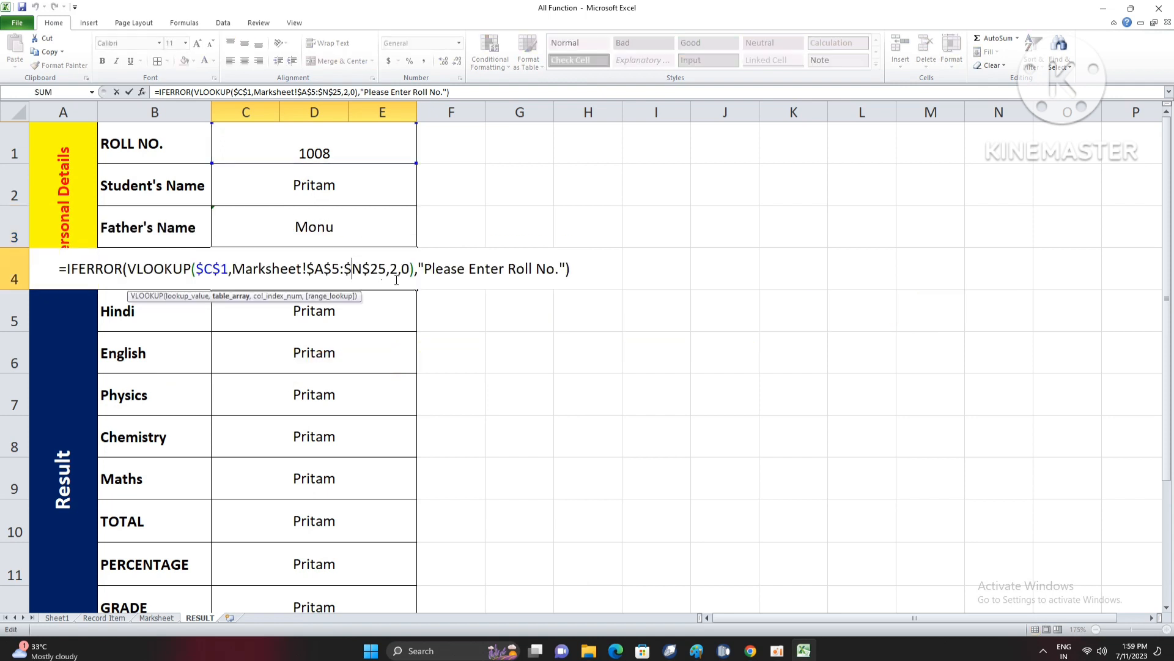
left_click(398, 268)
key("BackSpace")
type("4")
key("Return")
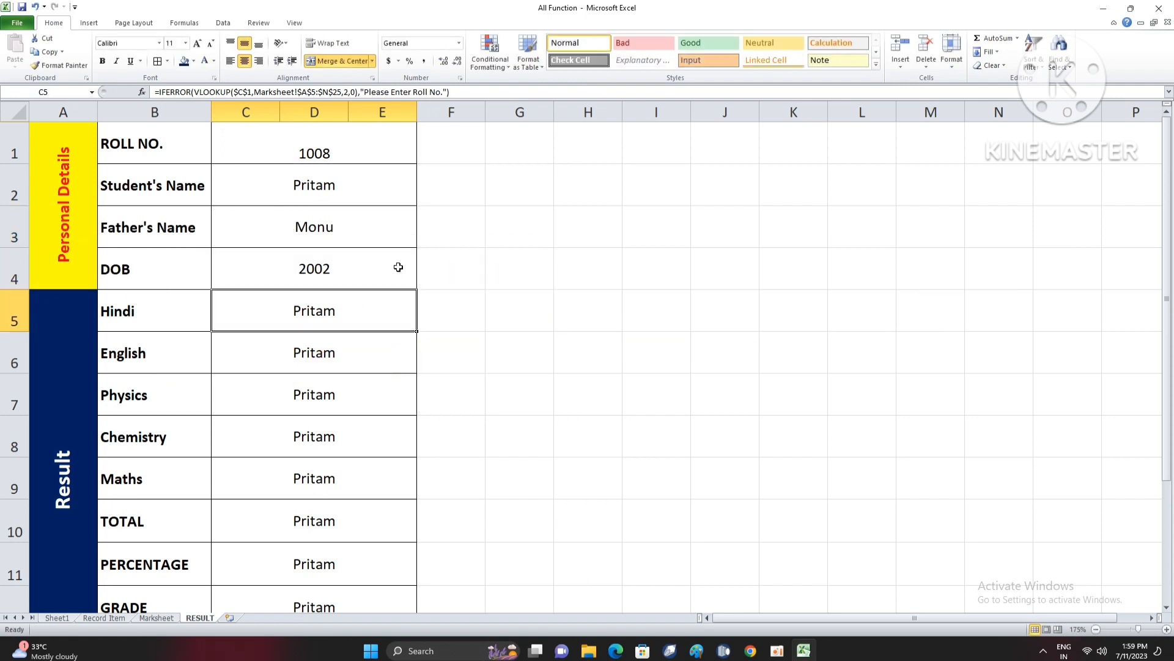
- Set the VLOOKUP column index in the Hindi formula in C5 to 5
double_click(363, 310)
left_click(395, 311)
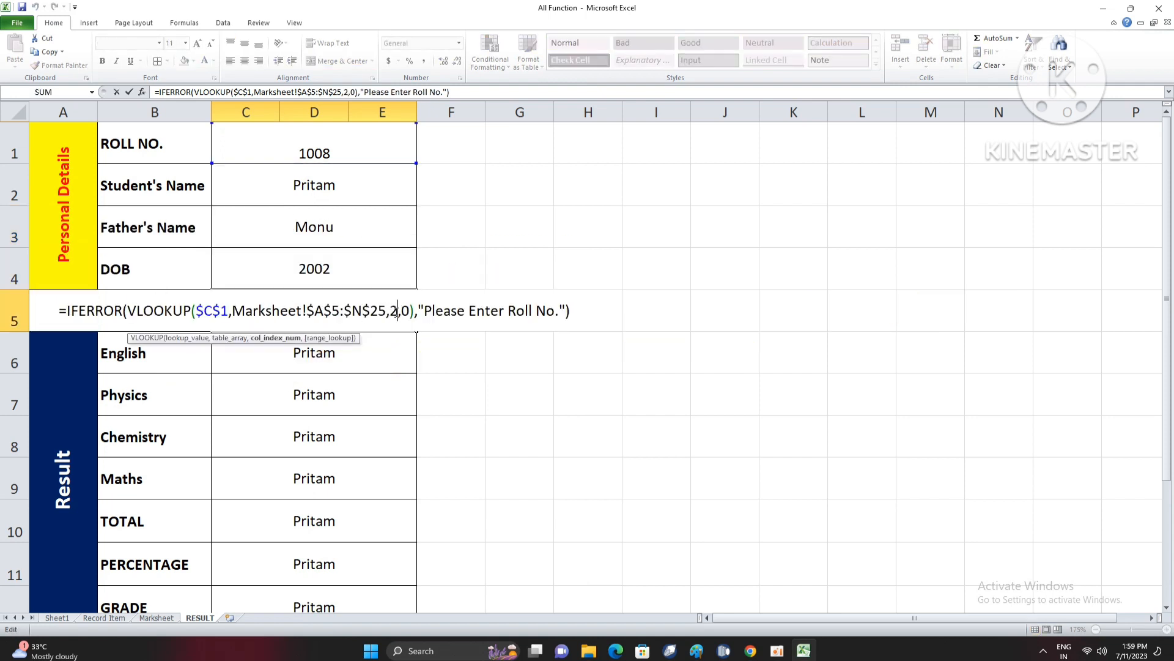
key("BackSpace")
type("5")
key("Return")
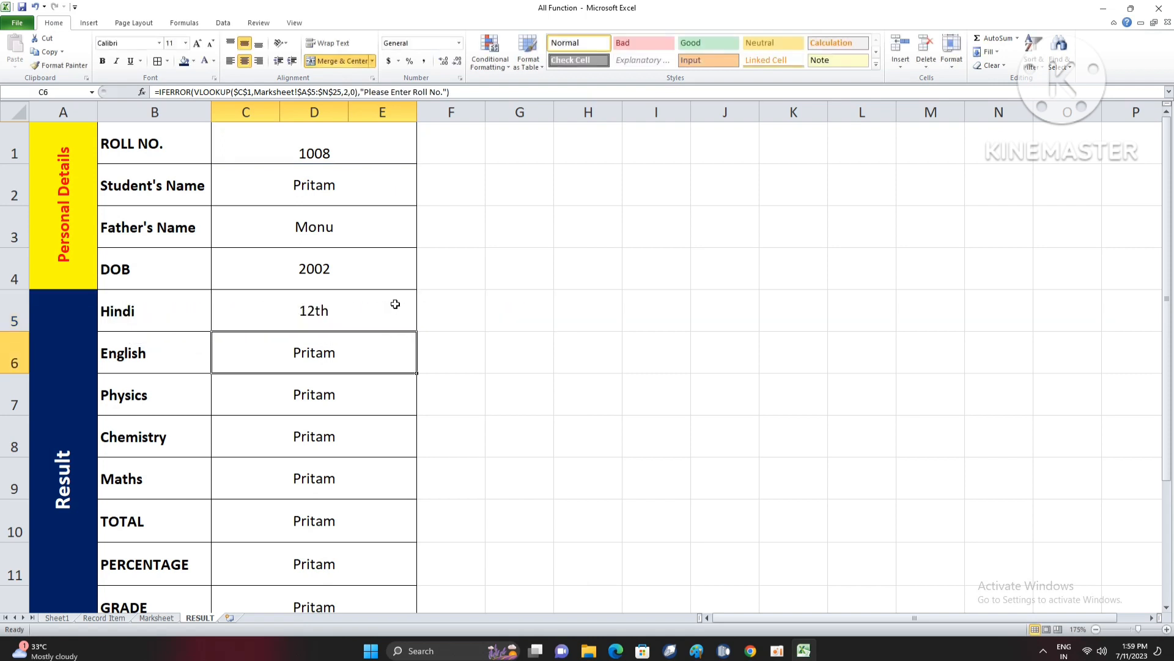
- Set the VLOOKUP column index in the English formula in C6 to 6
double_click(351, 354)
left_click(395, 354)
key("BackSpace")
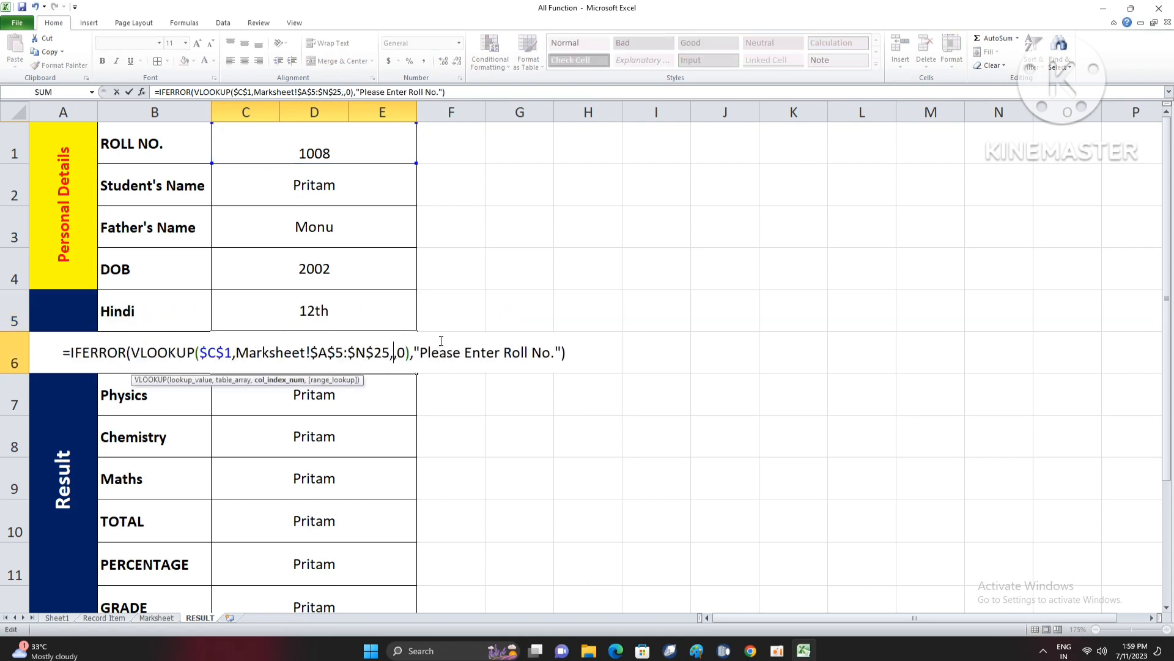
type("6")
key("Return")
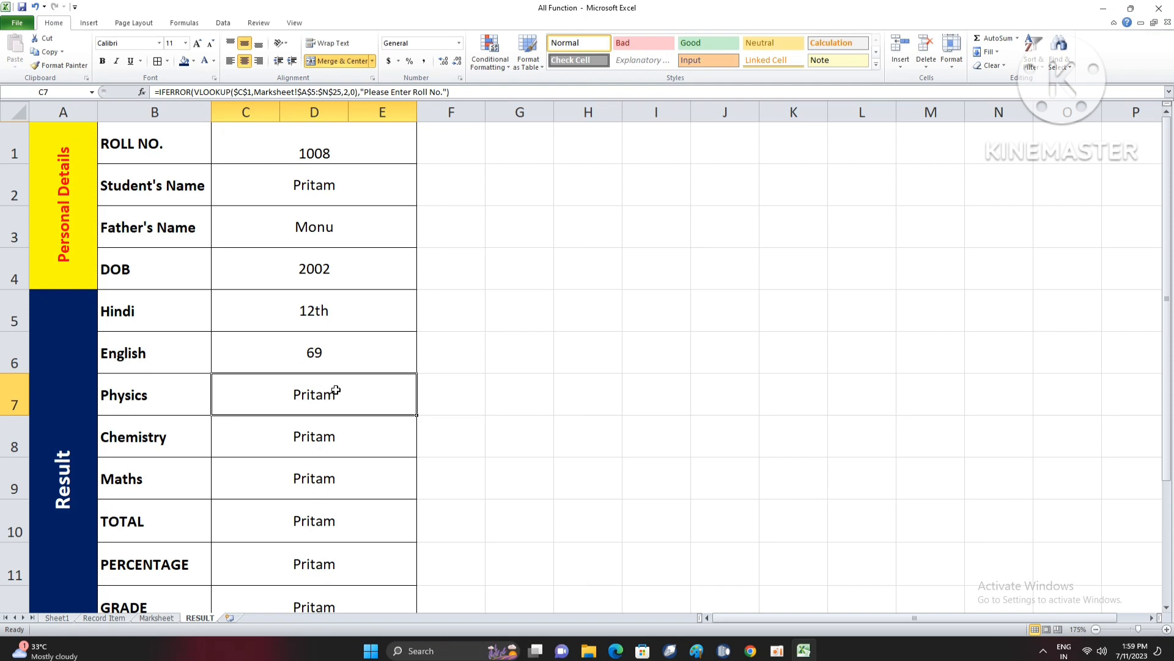
- Set the VLOOKUP column index in the Physics formula in C7 to 7
double_click(341, 389)
left_click(395, 394)
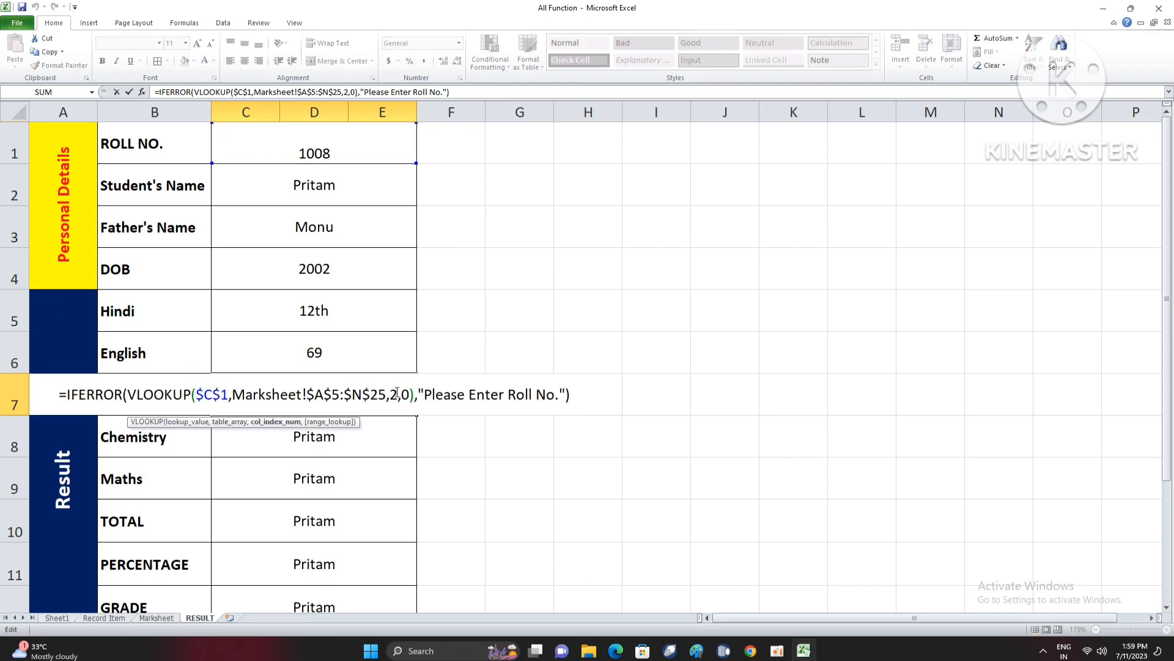
key("BackSpace")
type("7")
key("Return")
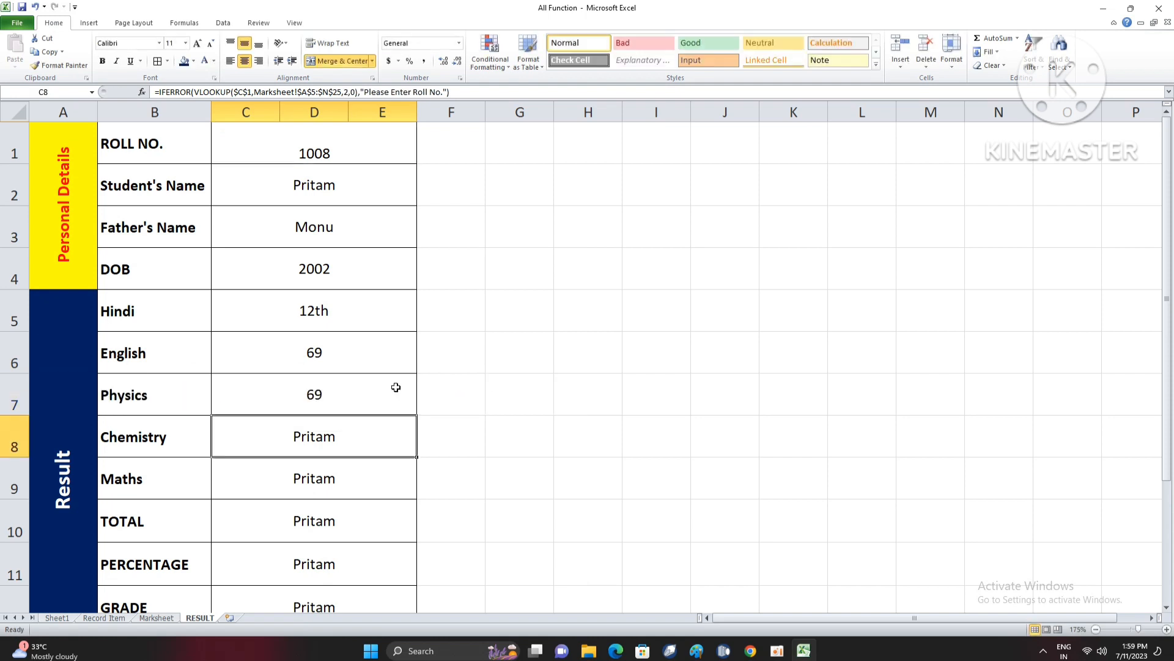
- Set the VLOOKUP column index in the Chemistry formula in C8 to 8
double_click(344, 436)
left_click(398, 437)
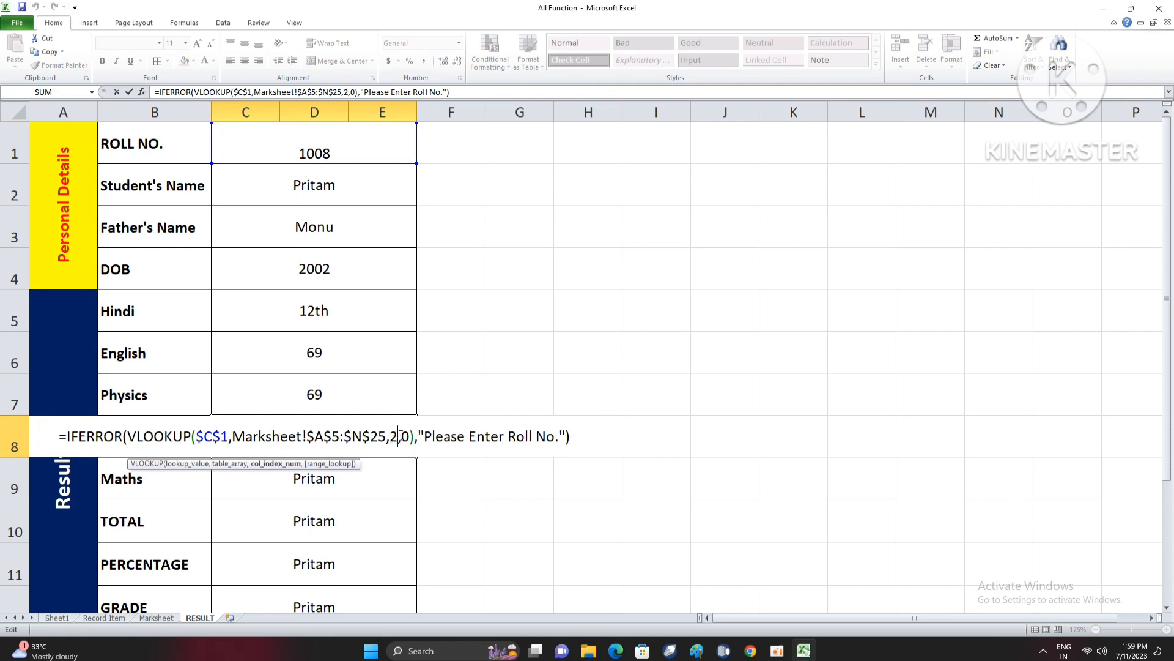
key("BackSpace")
type("8")
key("Return")
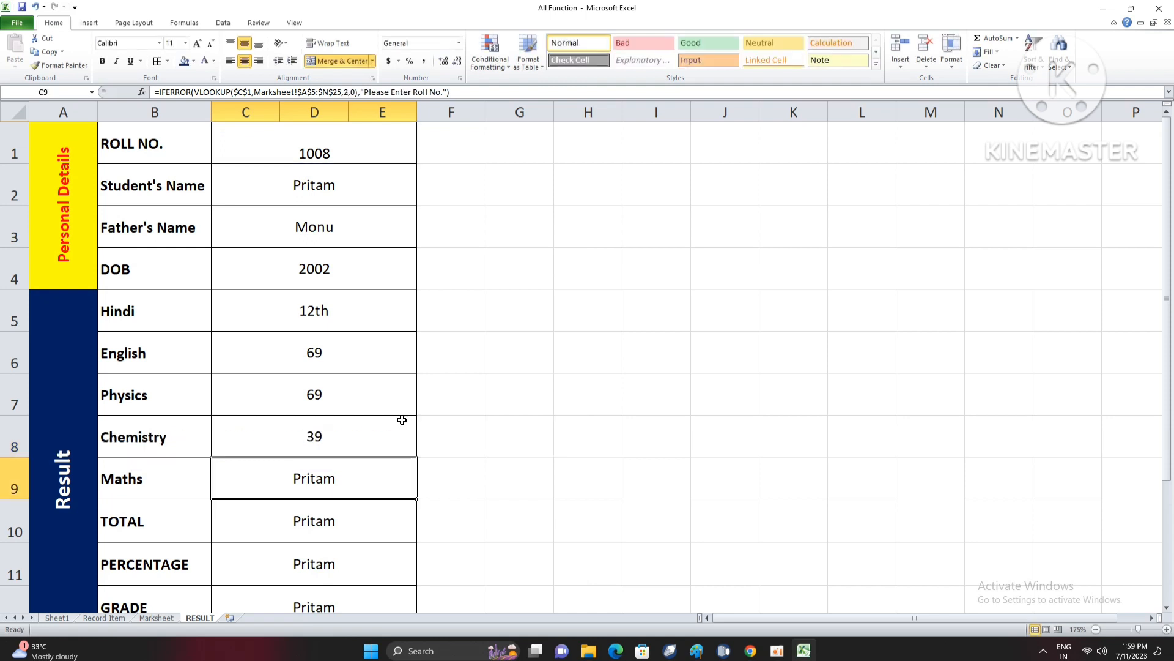
- Set the VLOOKUP column index in the Maths formula in C9 to 9
double_click(346, 471)
left_click(399, 477)
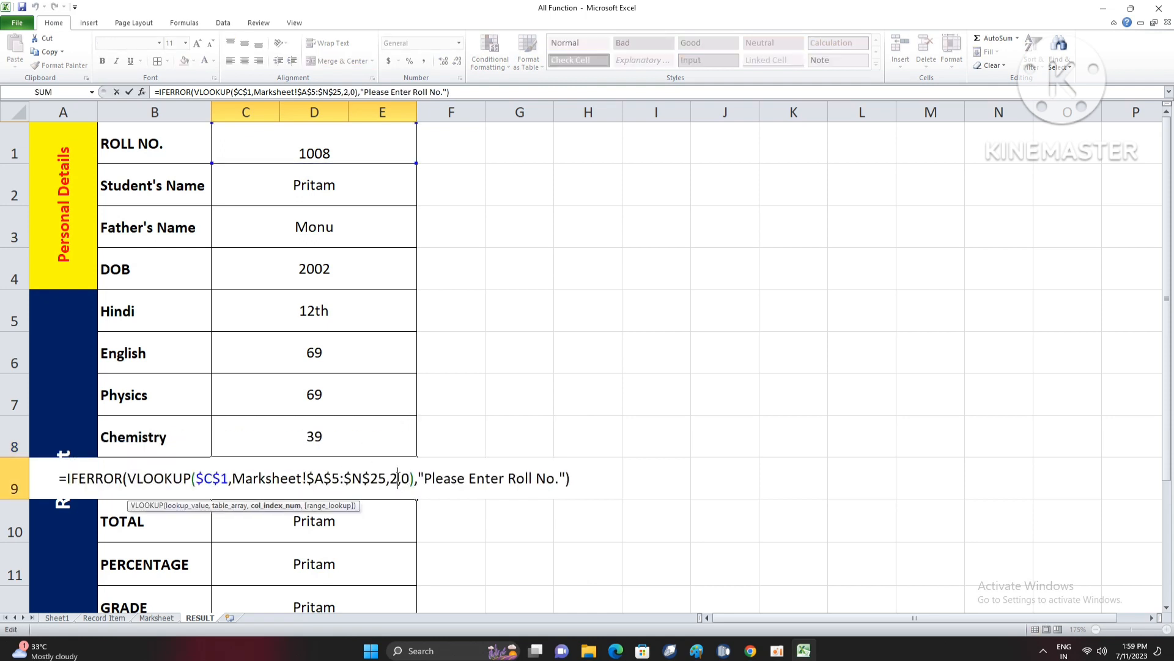
key("BackSpace")
type("9")
key("Return")
- Set the VLOOKUP column index in the TOTAL formula in C10 to 10
scroll(398, 465, "down", 2)
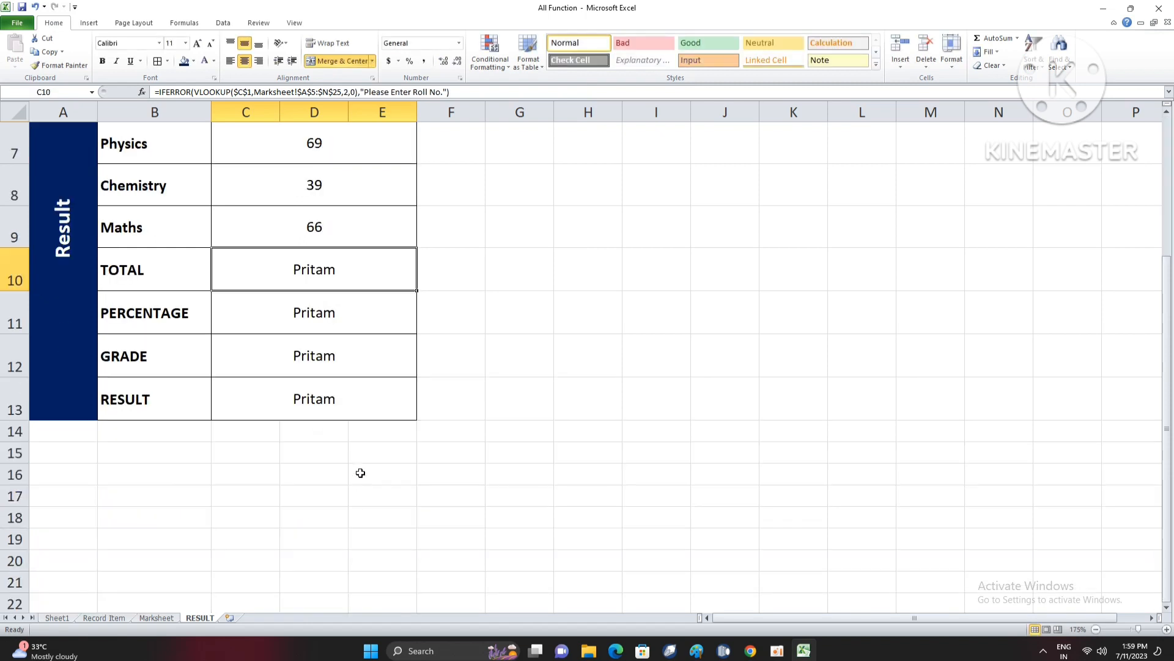
double_click(345, 278)
left_click(398, 271)
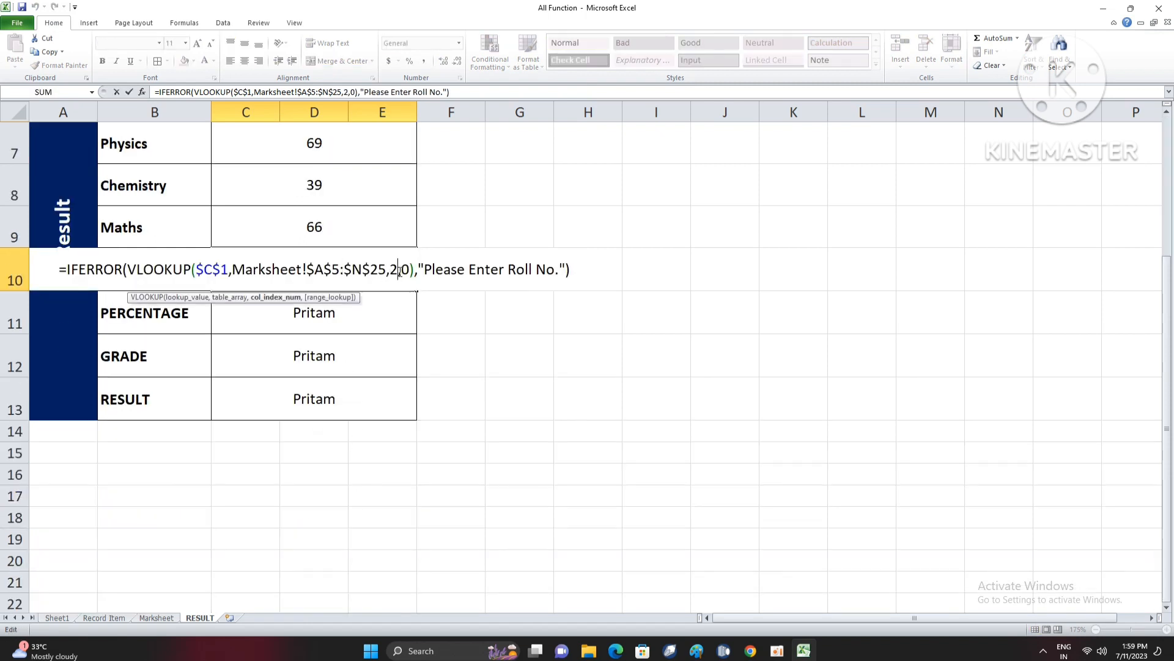
key("BackSpace")
type("10")
key("Return")
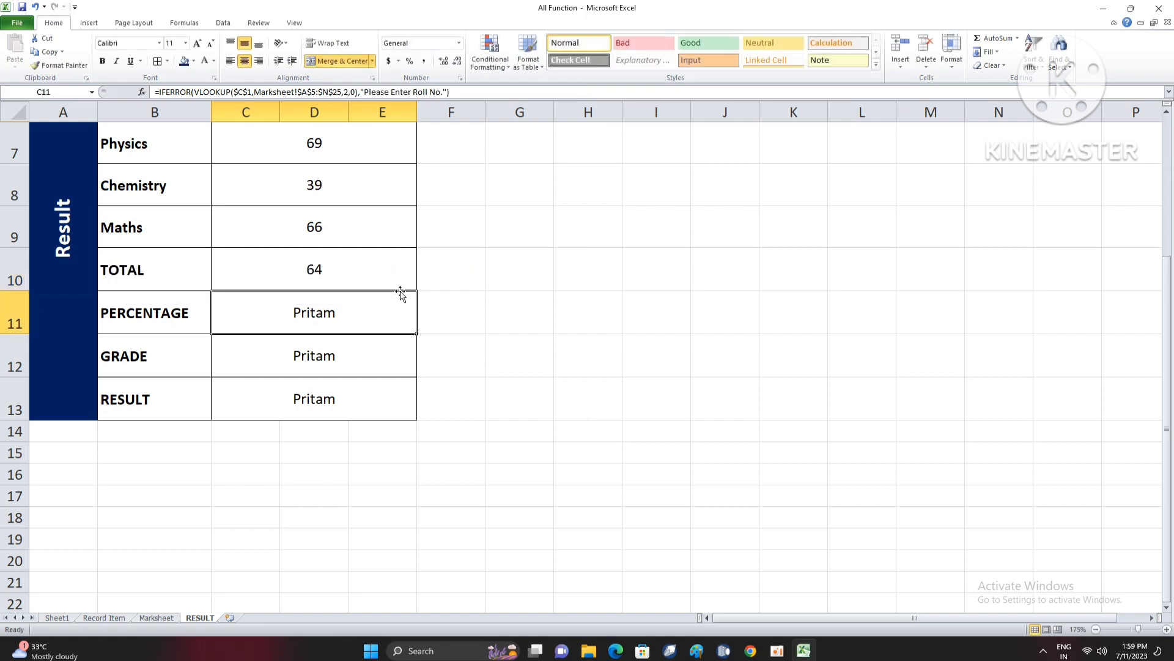
- Set the VLOOKUP column index in the PERCENTAGE formula in C11 to 11
double_click(355, 310)
left_click(399, 312)
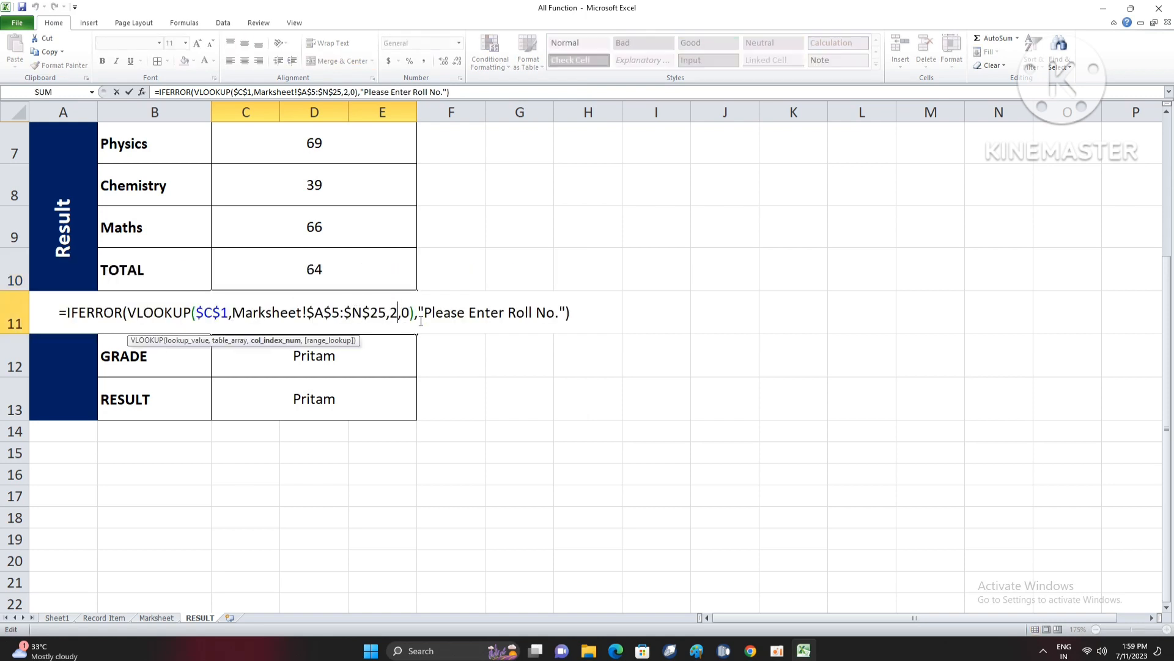
key("BackSpace")
type("11")
key("Return")
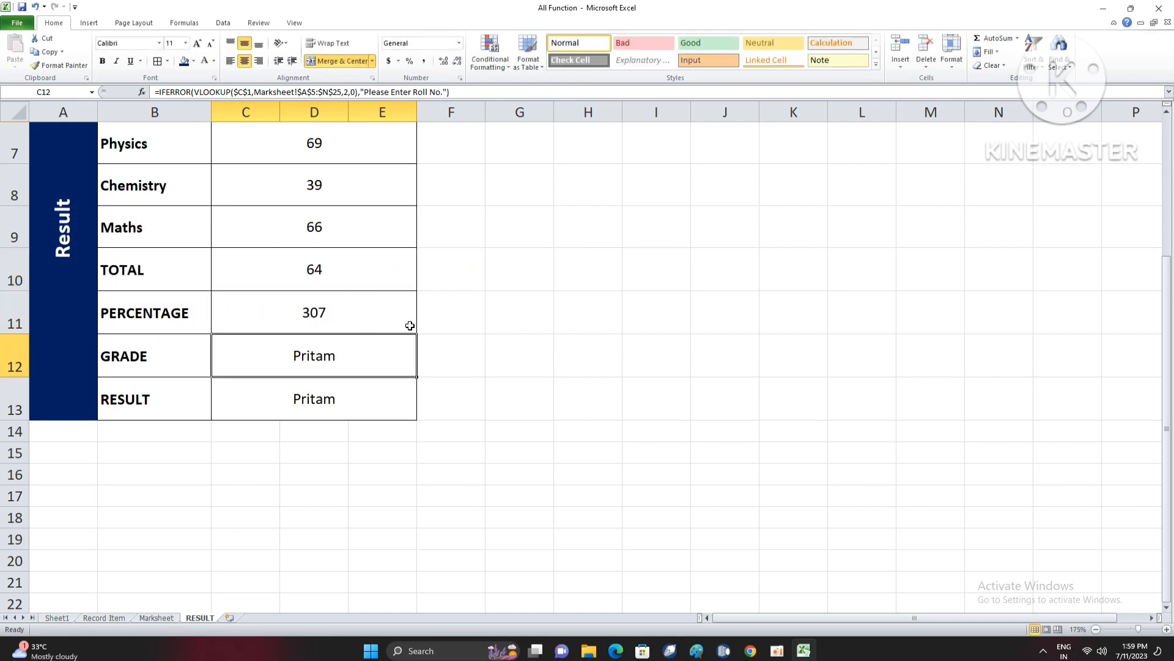
double_click(345, 313)
left_click(402, 313)
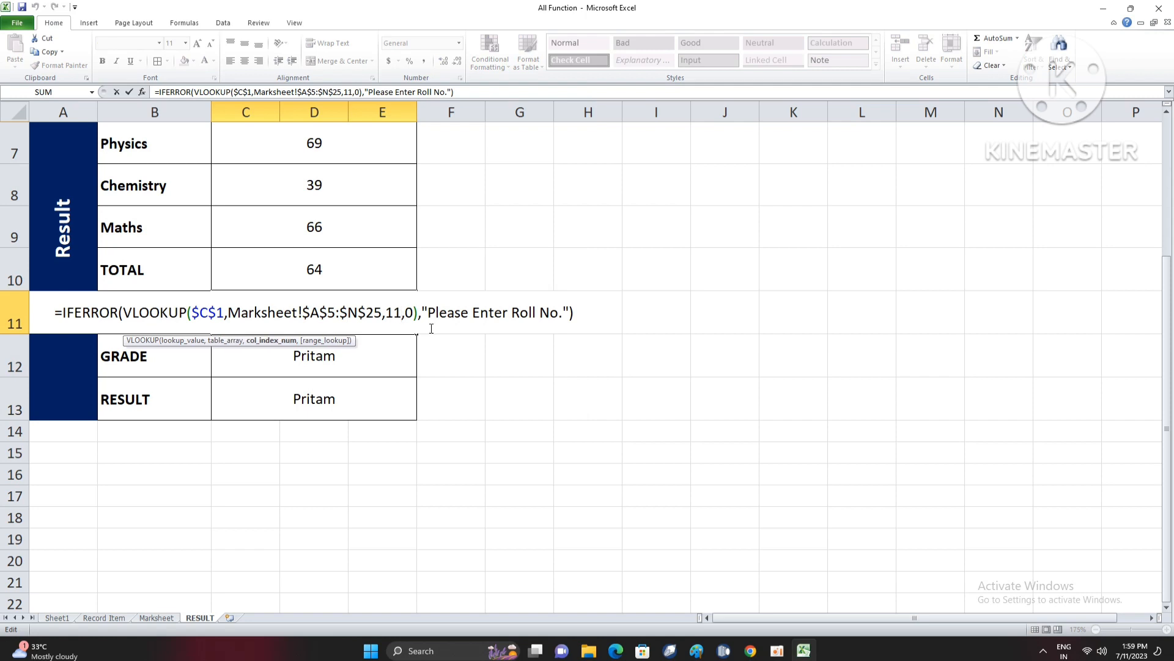
key("Return")
- Set the VLOOKUP column index in the GRADE formula in C12 to 12
double_click(353, 355)
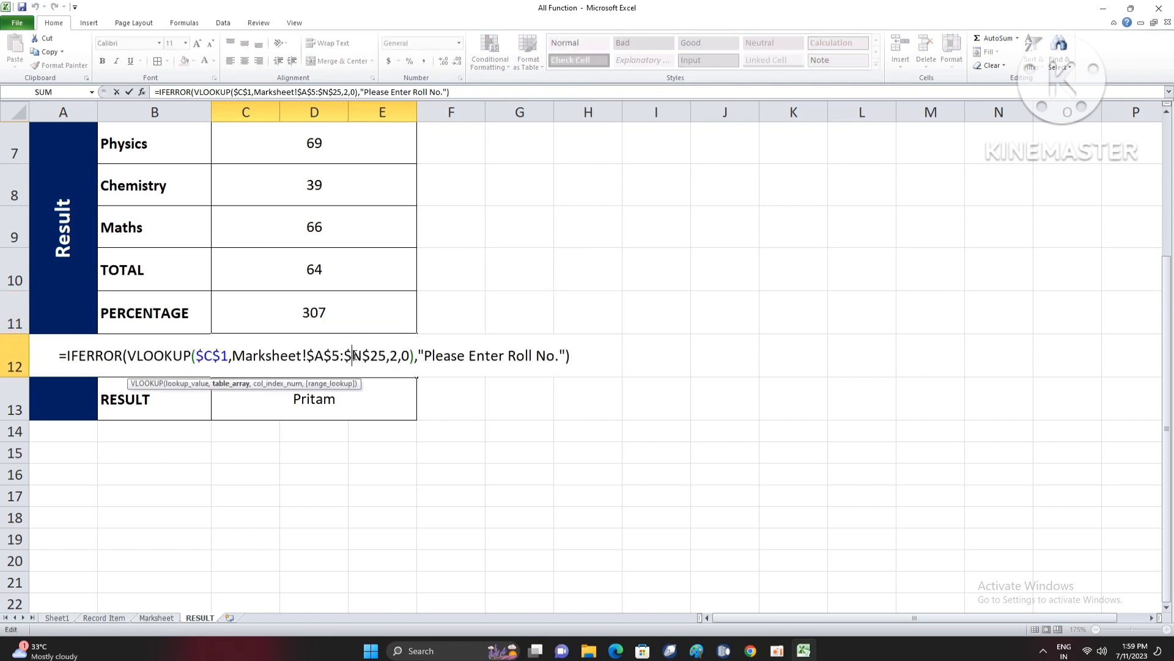
left_click(394, 354)
type("1")
key("Return")
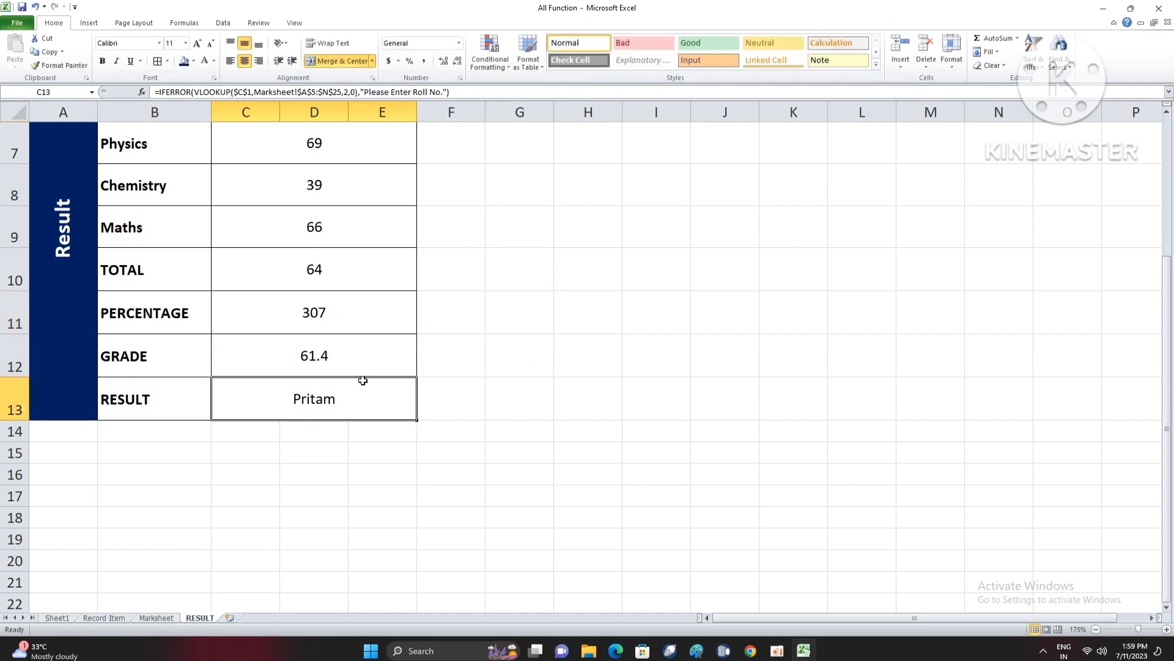
- Set the VLOOKUP column index in the RESULT formula in C13 to 13
double_click(363, 380)
left_click(395, 383)
key("BackSpace")
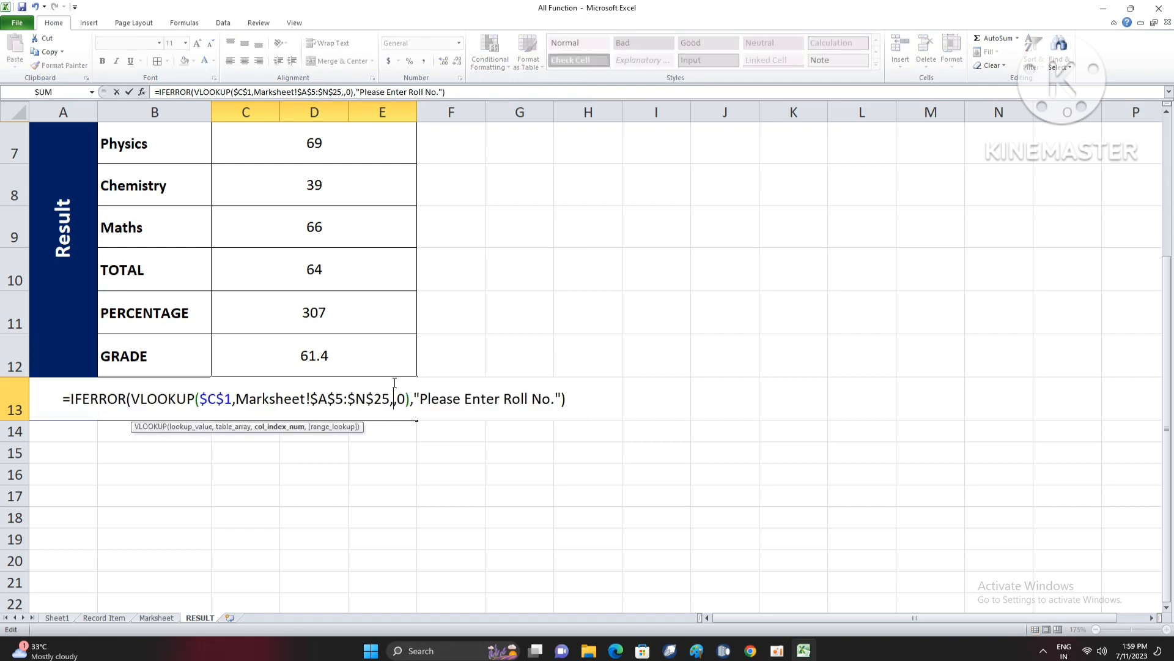
type("13")
key("Return")
left_click(340, 395)
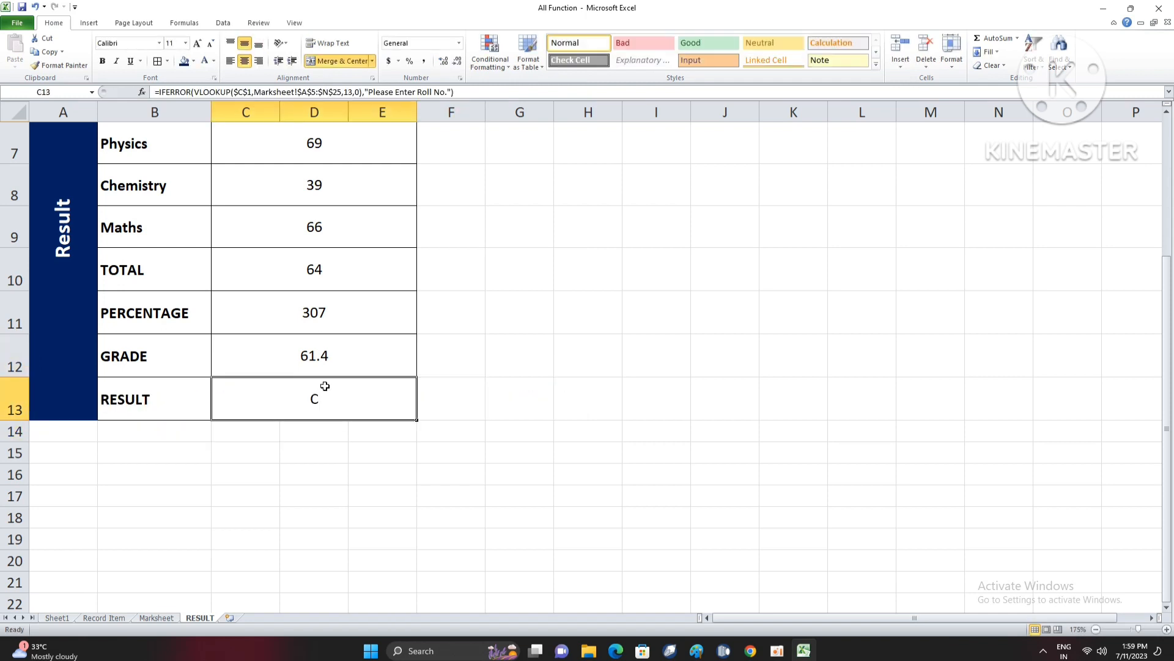
- Make the values in C1:C13 bold, raise their font size to 12 and align them to the vertical middle
scroll(325, 386, "up", 2)
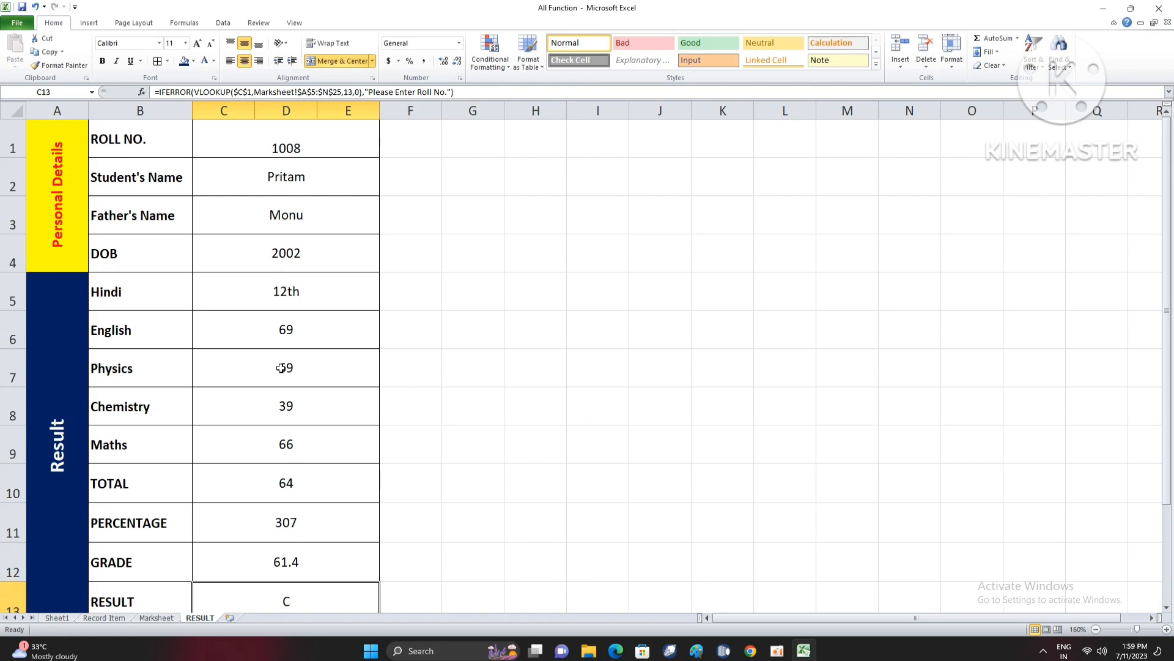
scroll(281, 368, "down", 1)
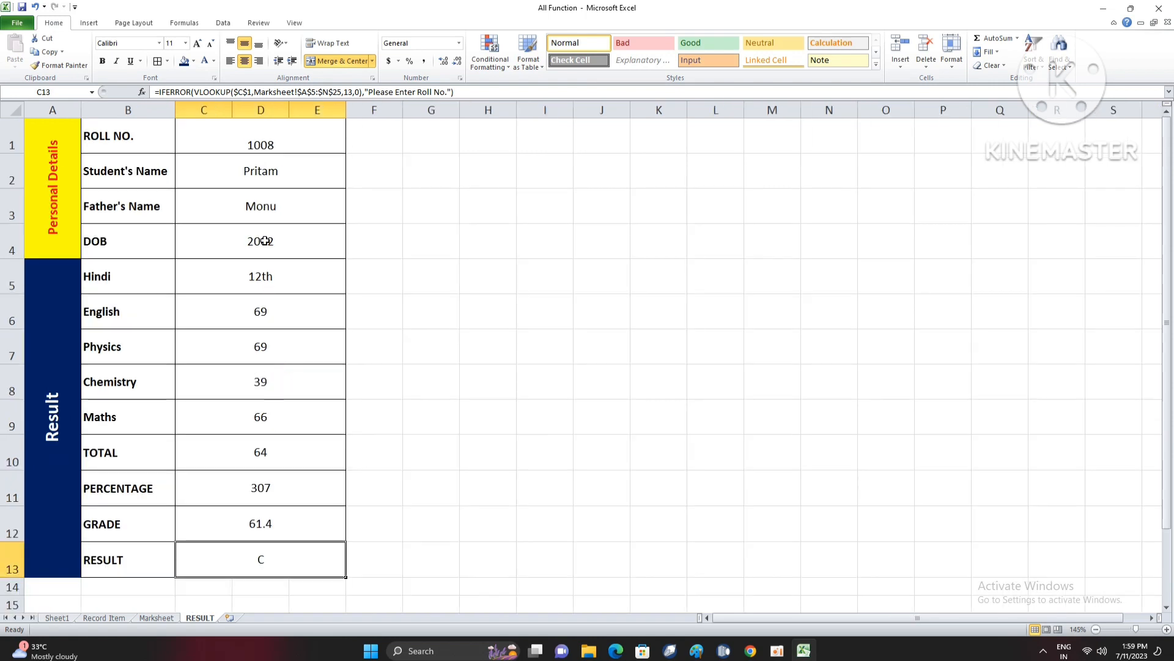
left_click(265, 241)
left_click_drag(278, 140, 288, 556)
key("ctrl+b")
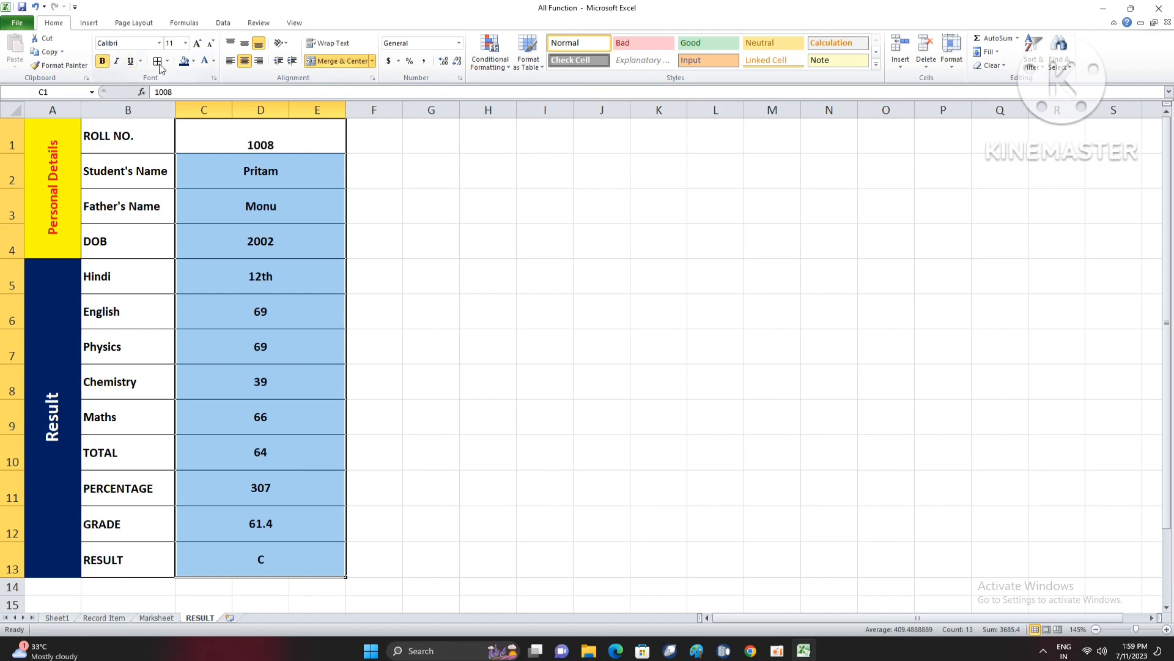
left_click(197, 43)
left_click(244, 42)
- Give the roll number cell C1 an orange fill and enlarge its font to size 18
left_click(284, 145)
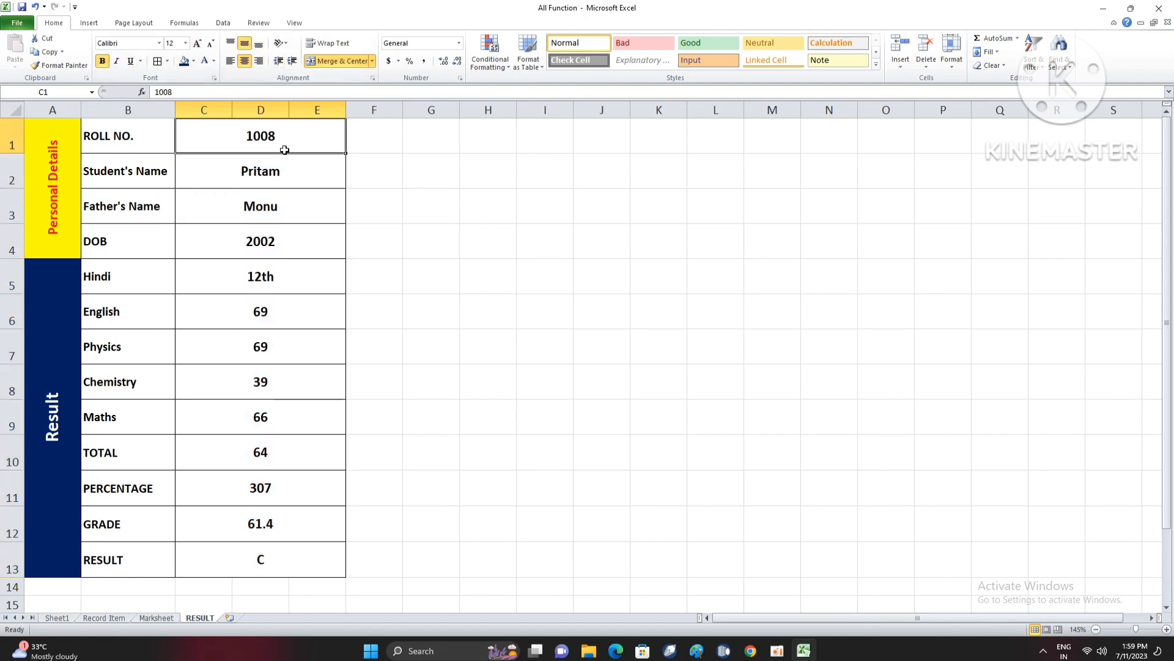
left_click(194, 61)
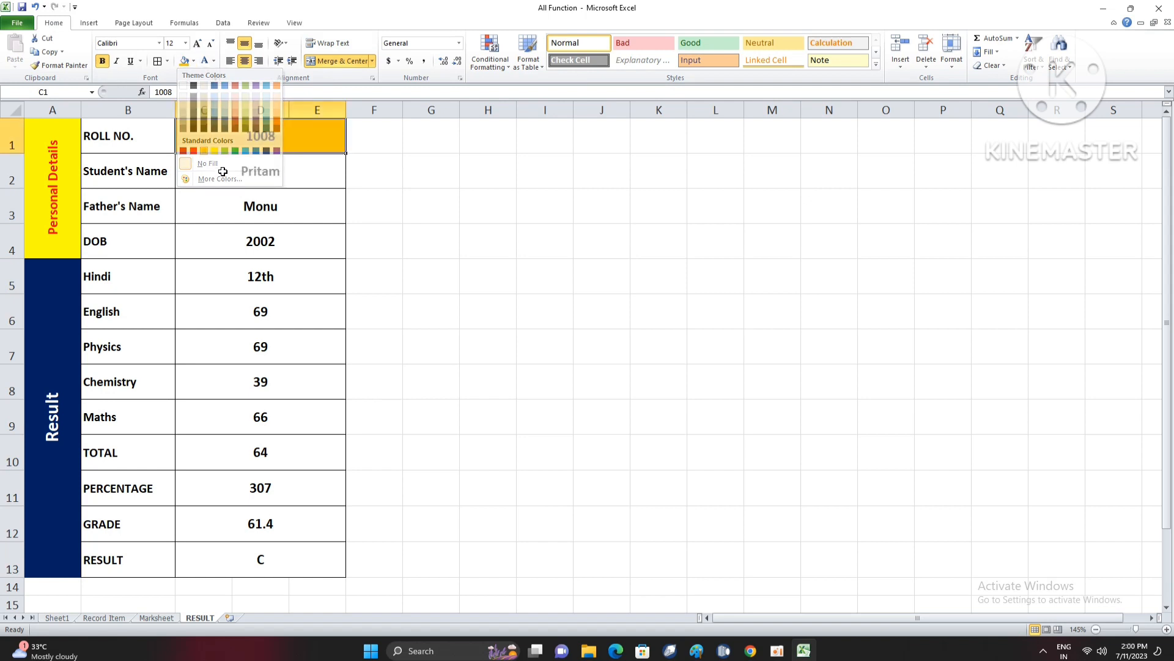
left_click(204, 150)
left_click(197, 44)
left_click(197, 44)
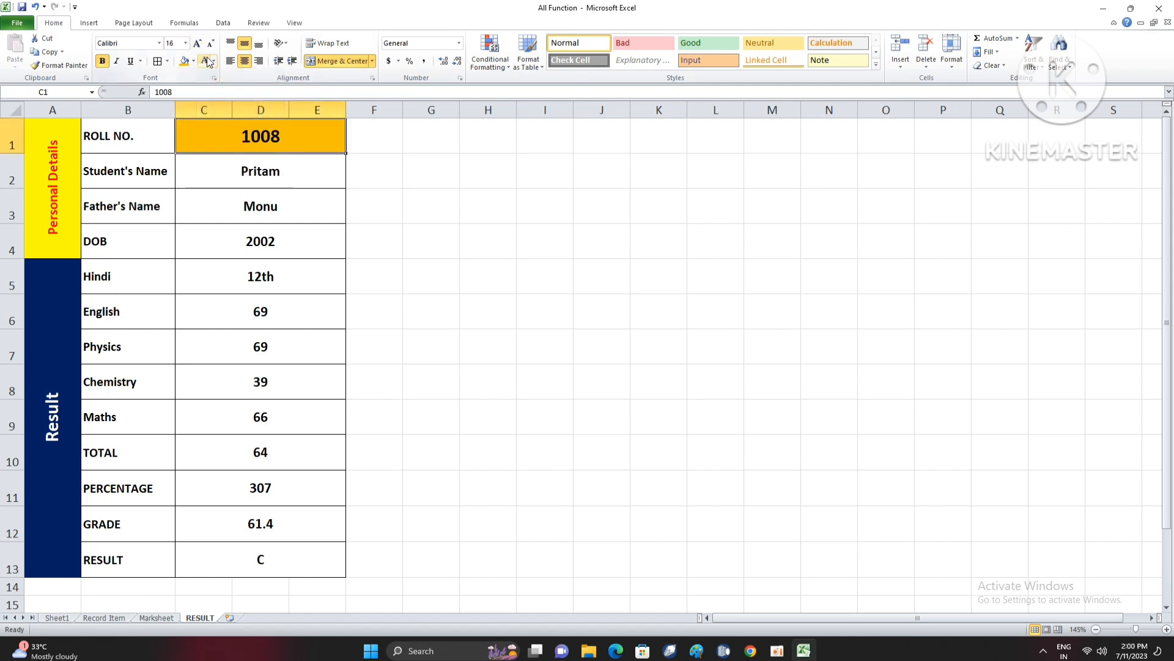
left_click(197, 44)
left_click(265, 235)
- Enter roll number 1004 in C1 to test the lookup formulas
left_click(266, 152)
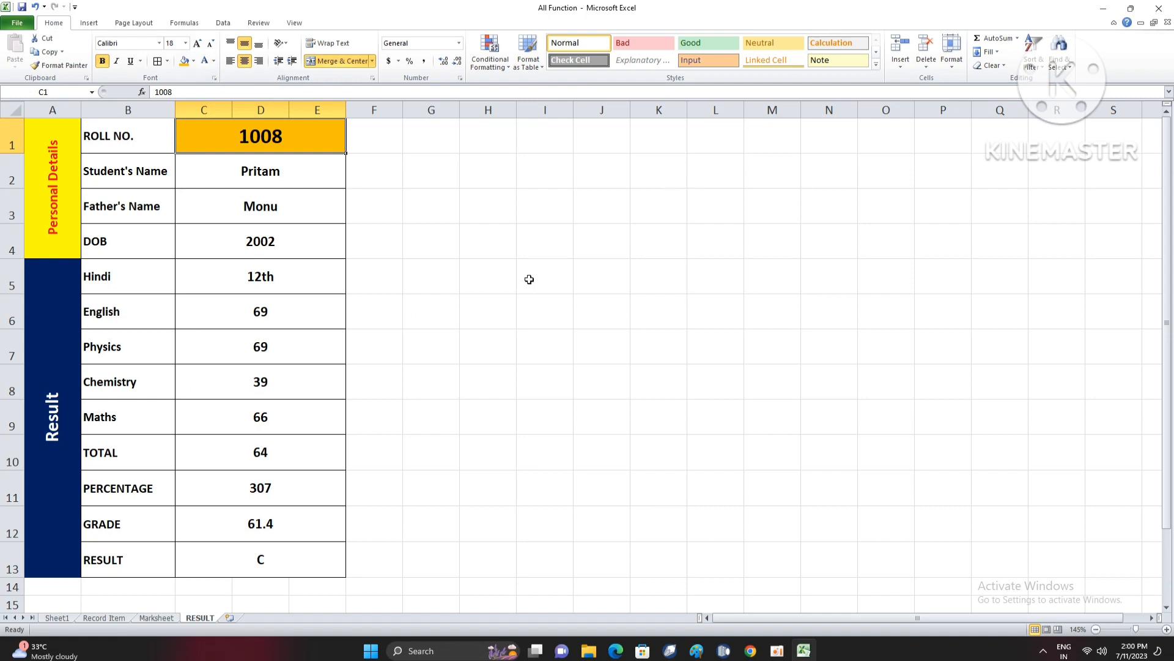
type("1004")
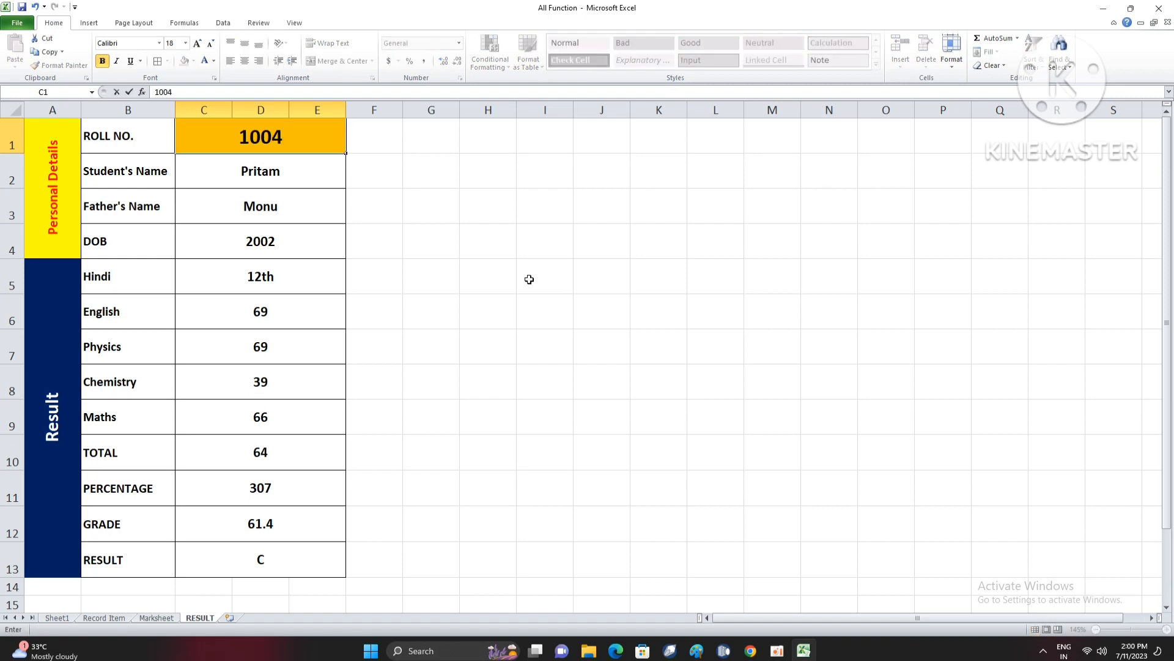
key("Return")
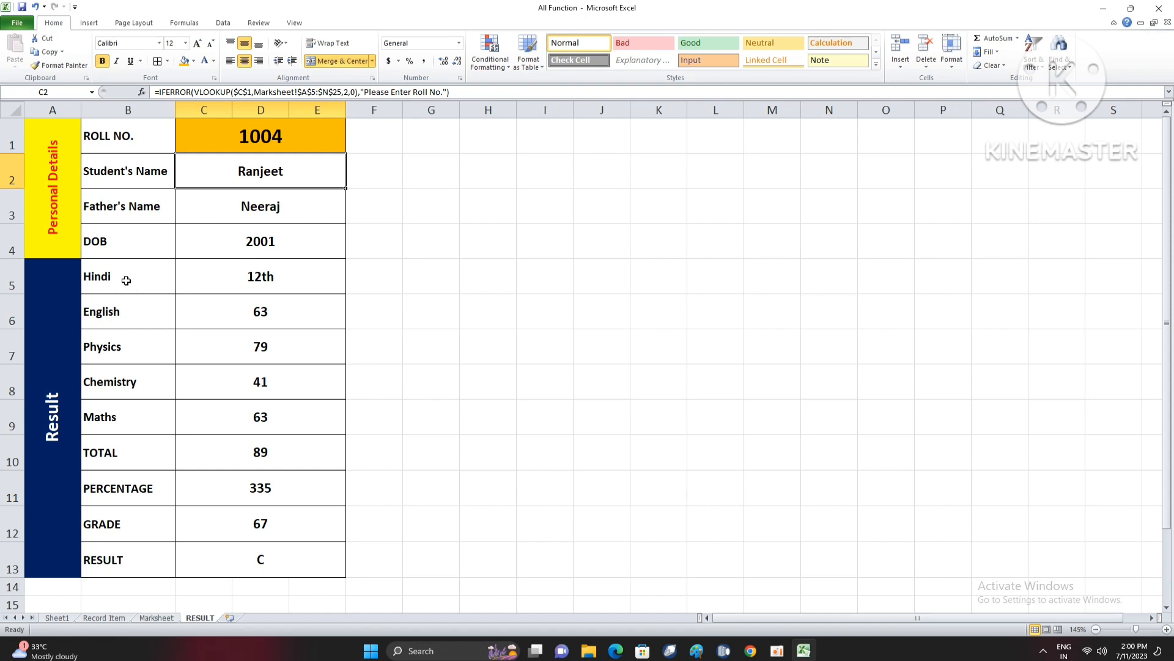
- Move the labels from Hindi to RESULT in B5:B13 down one row to B6:B14
left_click(268, 278)
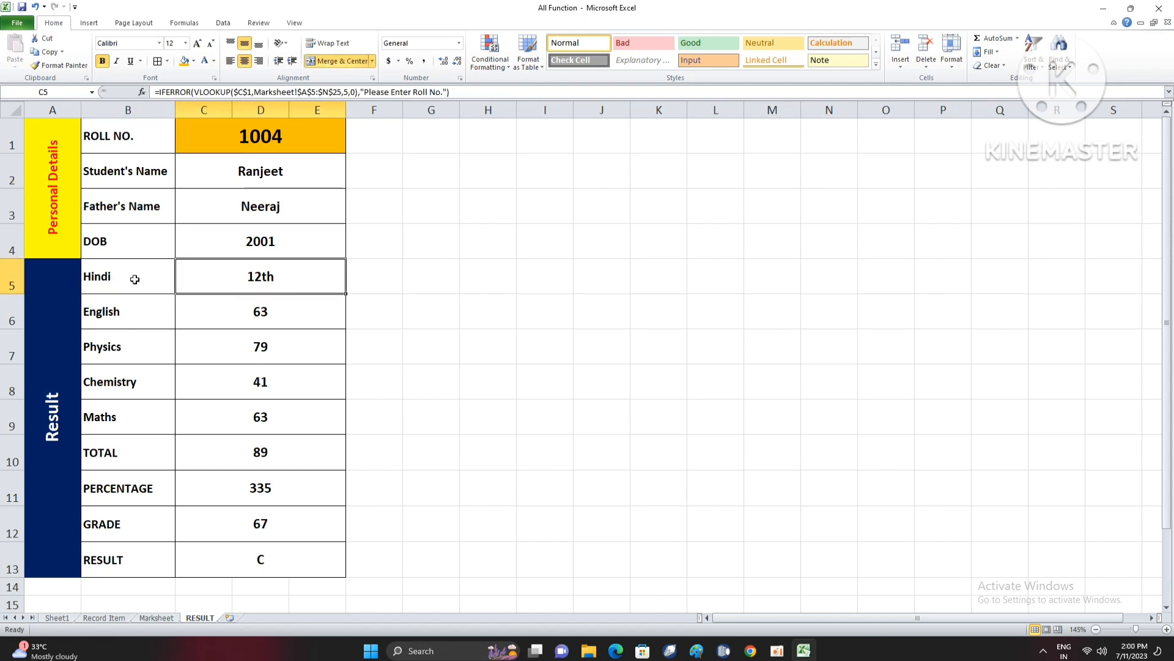
left_click_drag(134, 279, 131, 325)
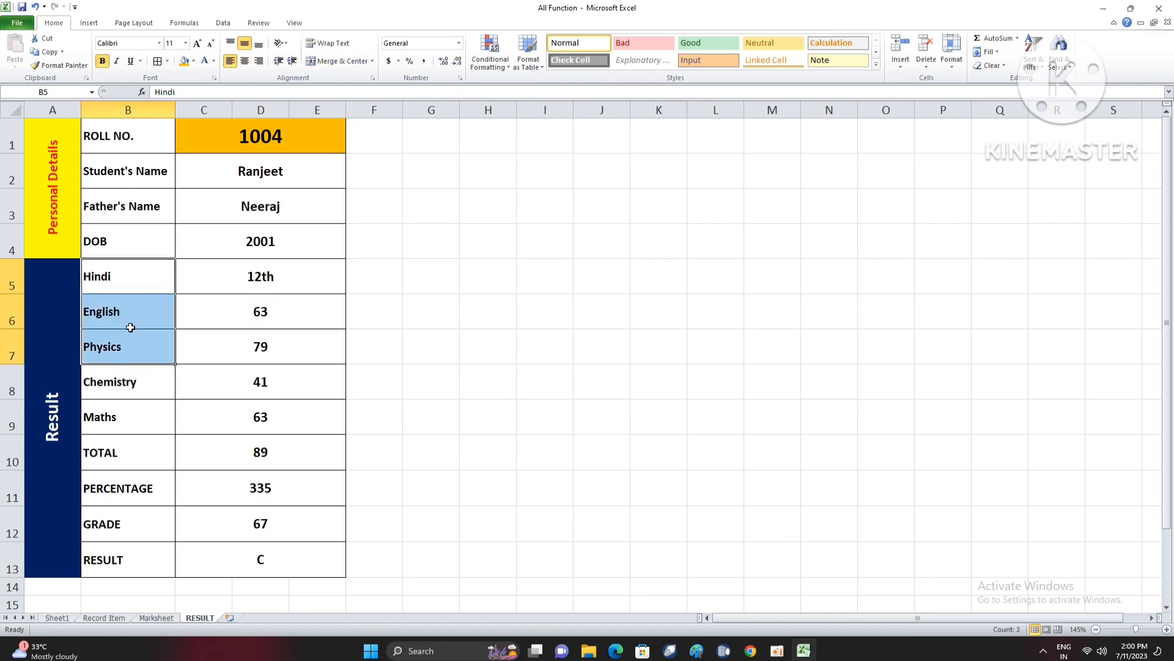
left_click_drag(131, 277, 132, 610)
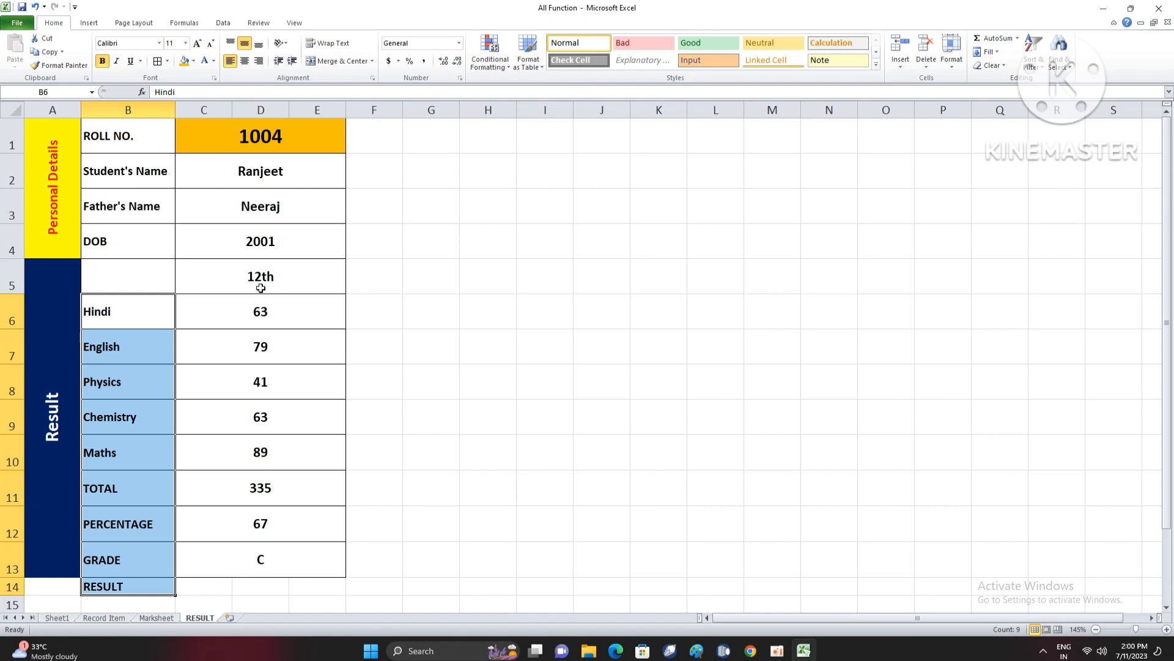
- Copy the formatting of the grade value in C13 onto C14:E14 with Format Painter
left_click_drag(262, 306, 272, 563)
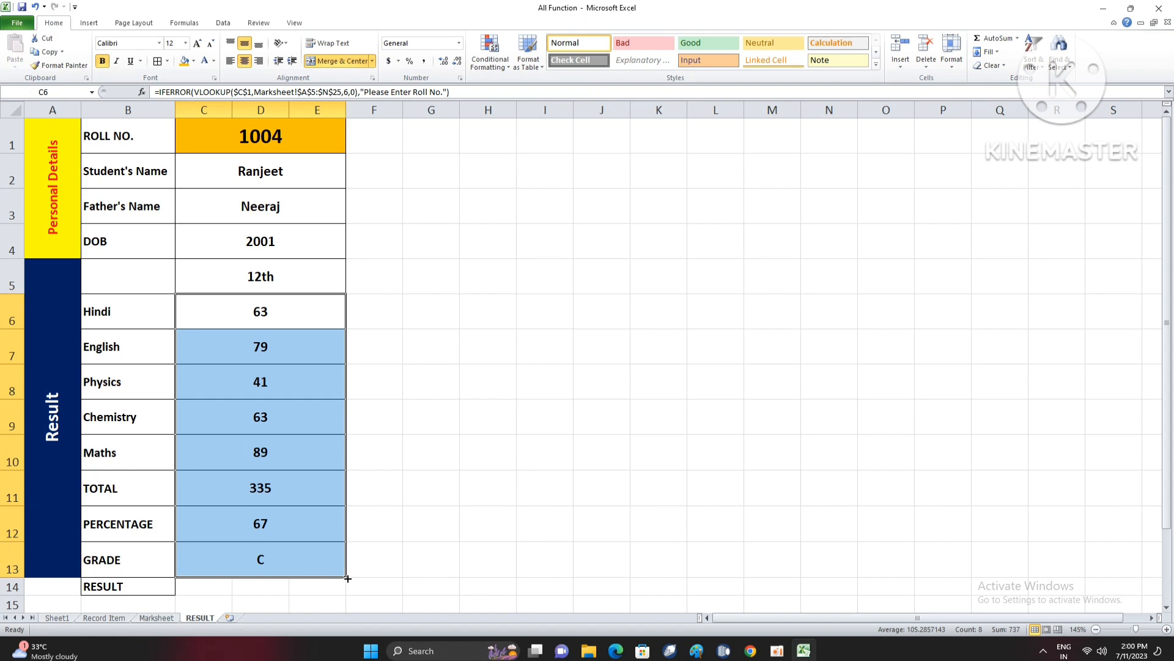
left_click(210, 591)
left_click(300, 564)
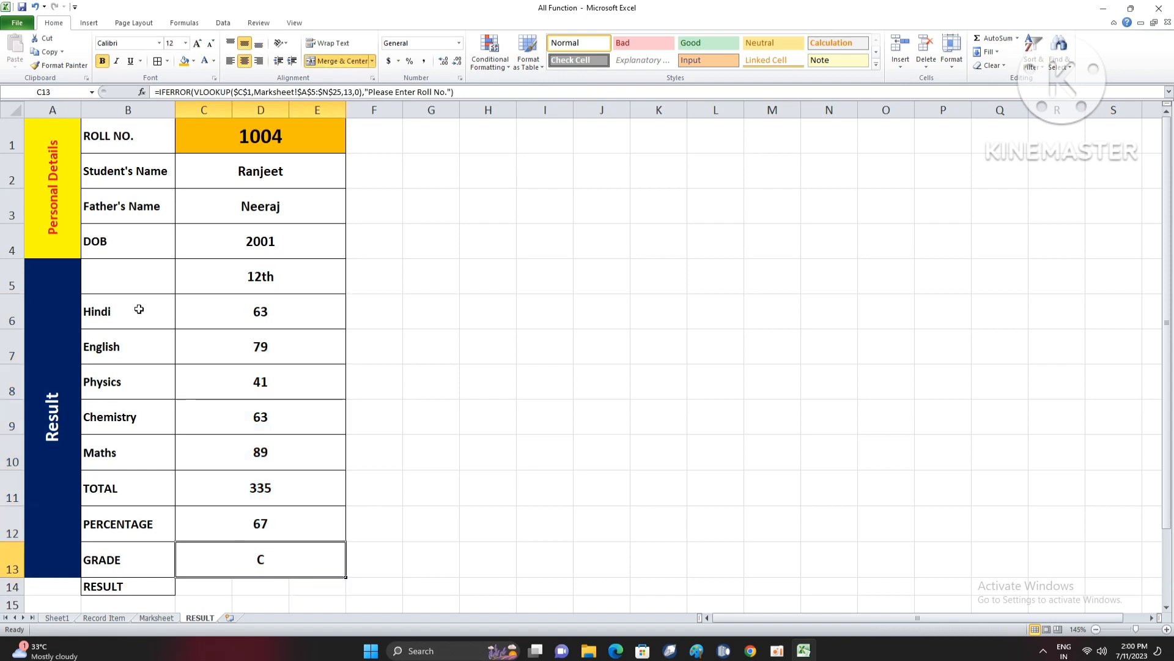
left_click(59, 64)
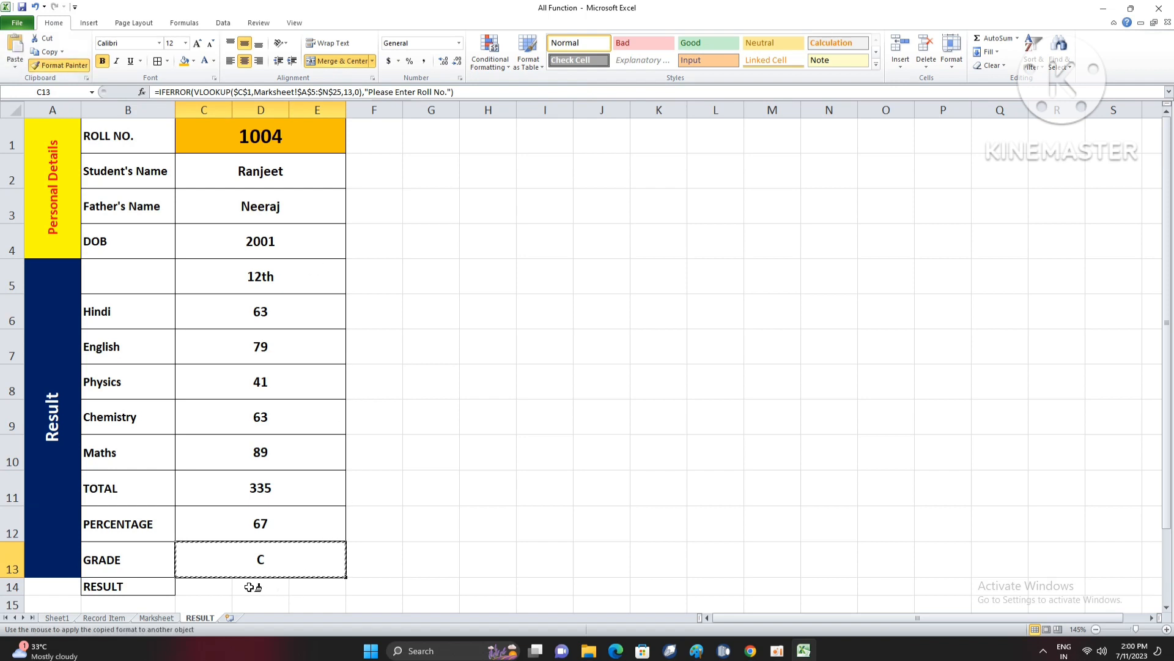
left_click_drag(219, 585, 306, 586)
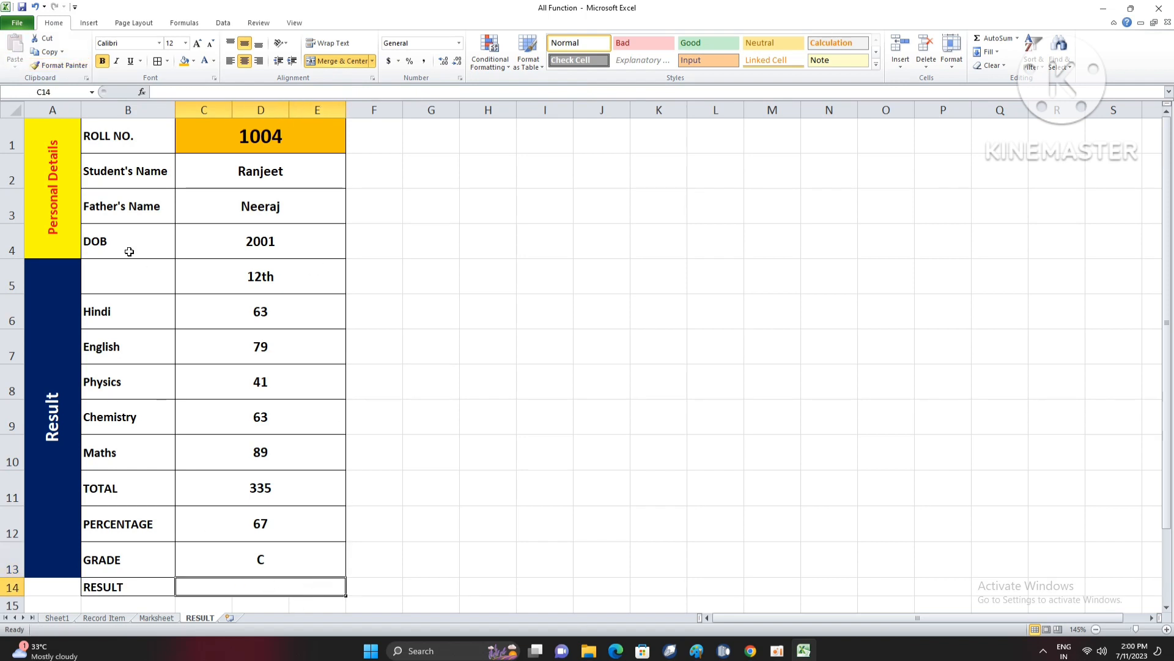
- Enter the label Class in the empty cell B5
left_click(123, 277)
type("Class")
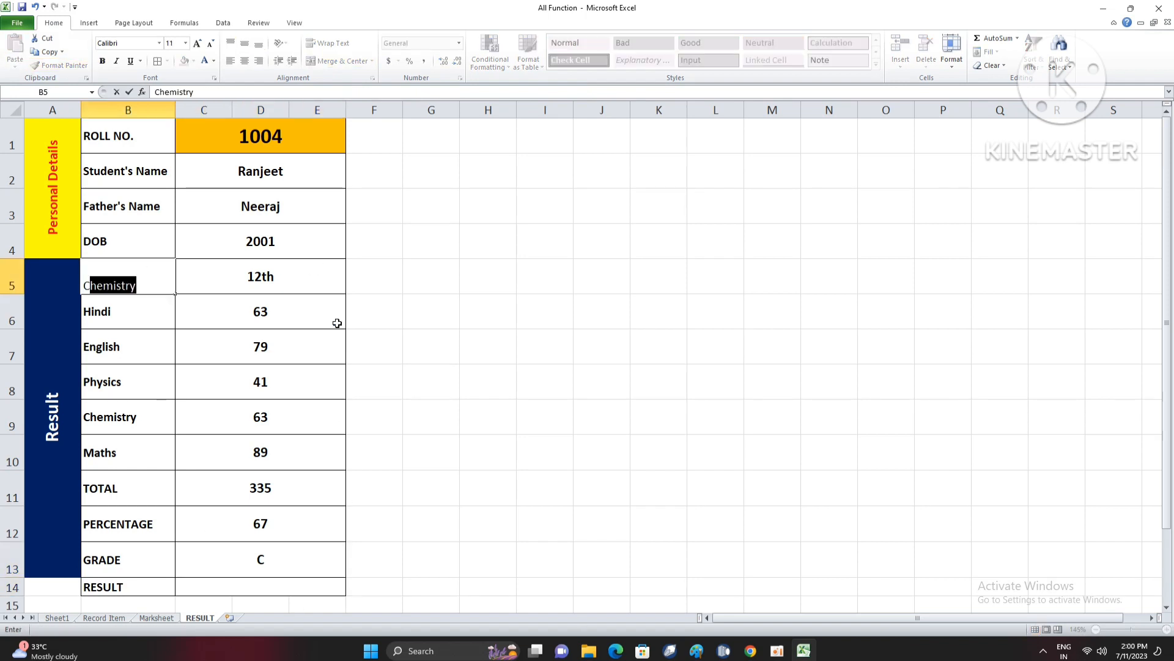
key("Return")
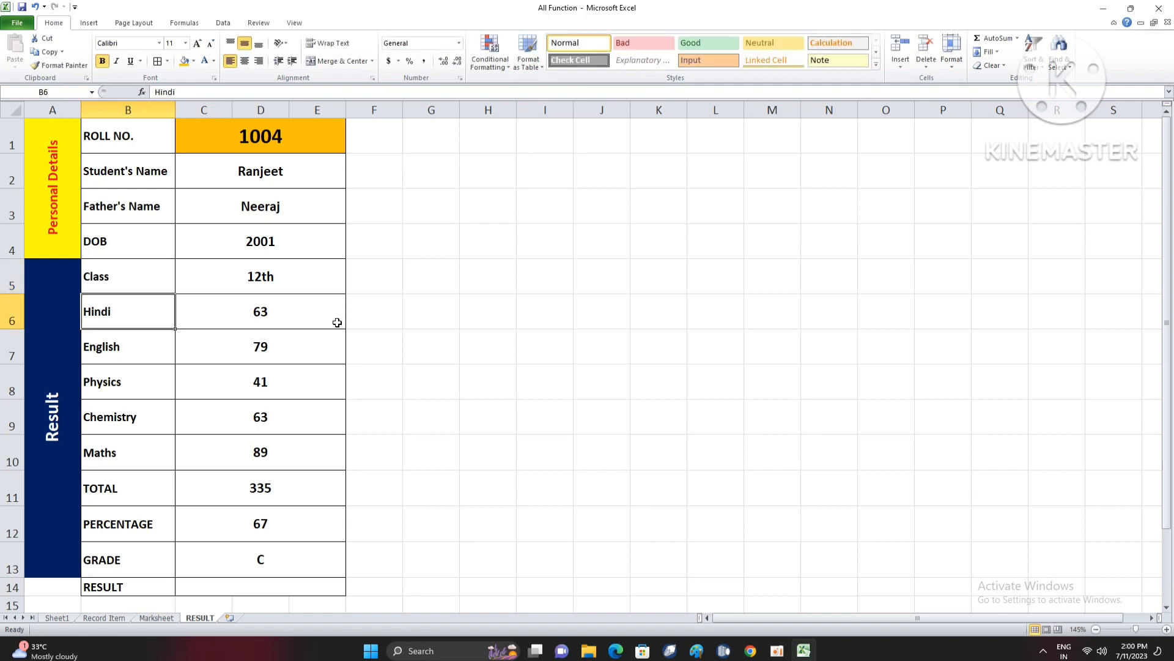
- Fill the lookup formula from C13 down into C14 and set its VLOOKUP column index to 14
left_click(307, 335)
scroll(303, 339, "down", 1)
left_click(271, 480)
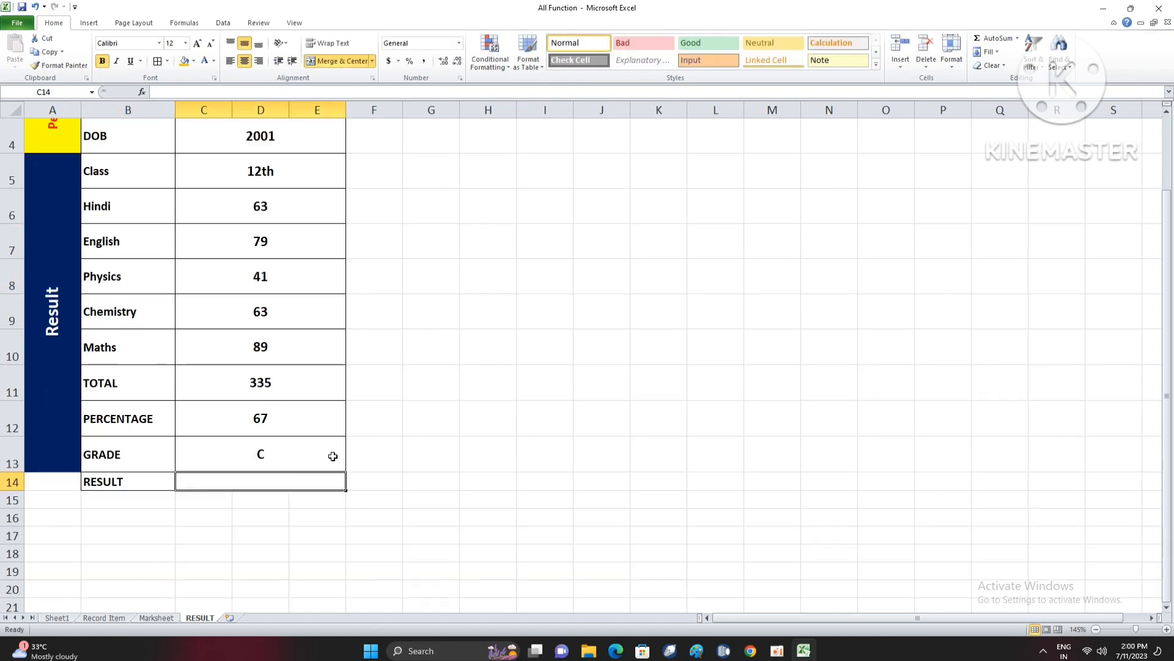
left_click(341, 455)
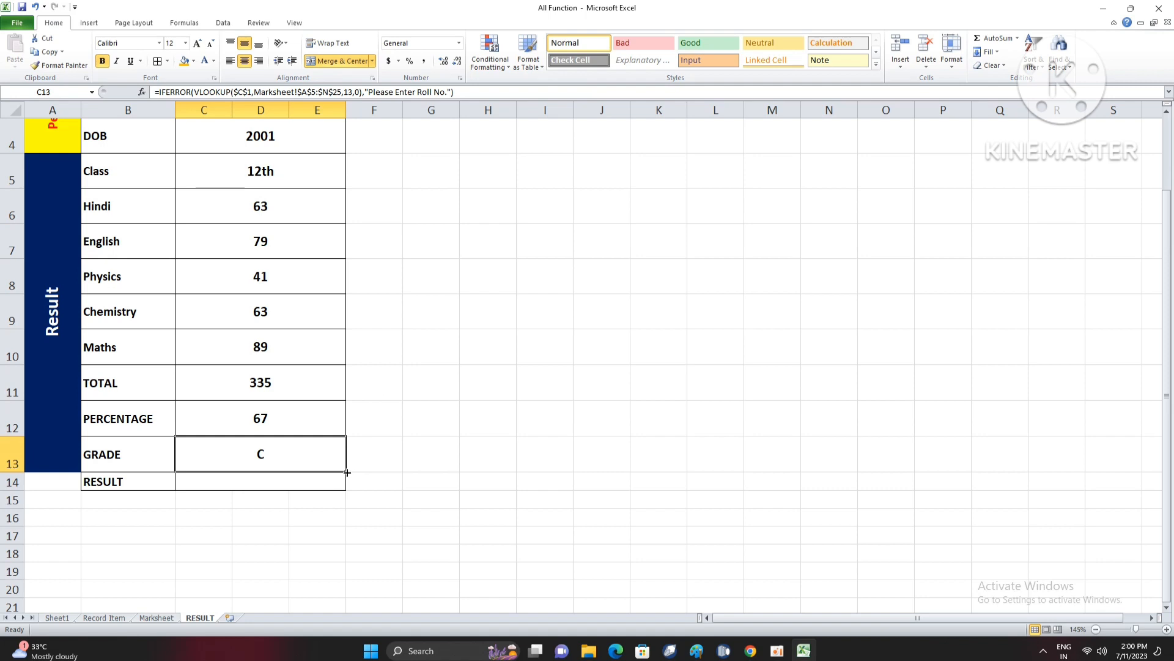
left_click_drag(345, 471, 349, 493)
double_click(321, 482)
left_click(360, 481)
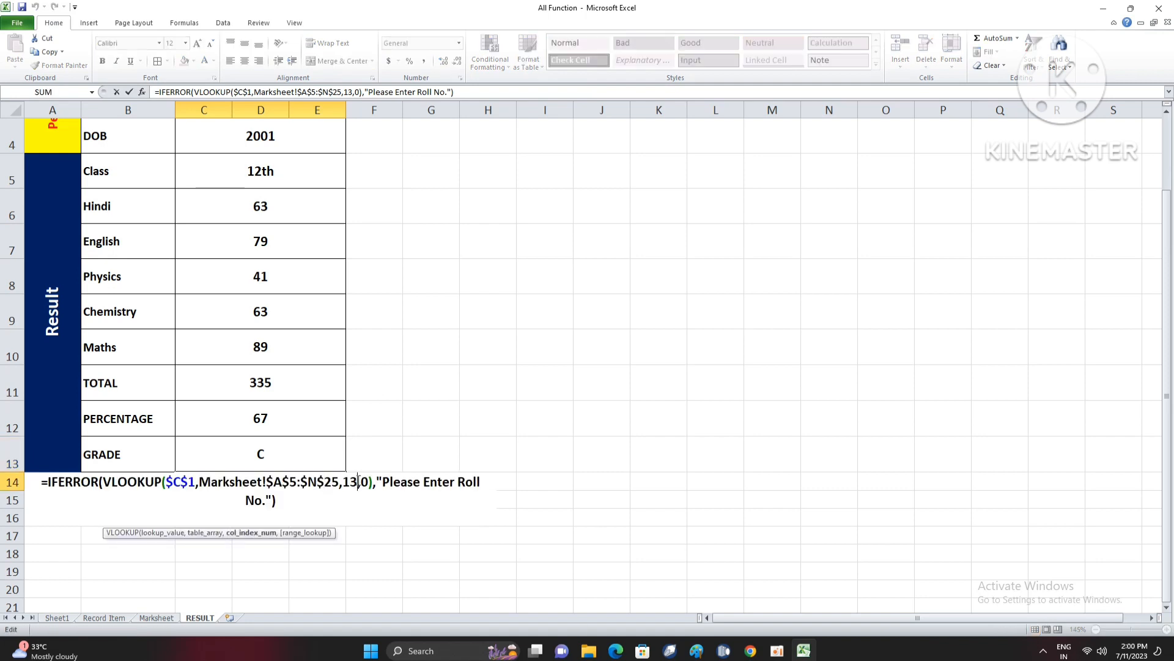
key("BackSpace")
type("4")
key("Return")
scroll(360, 477, "up", 1)
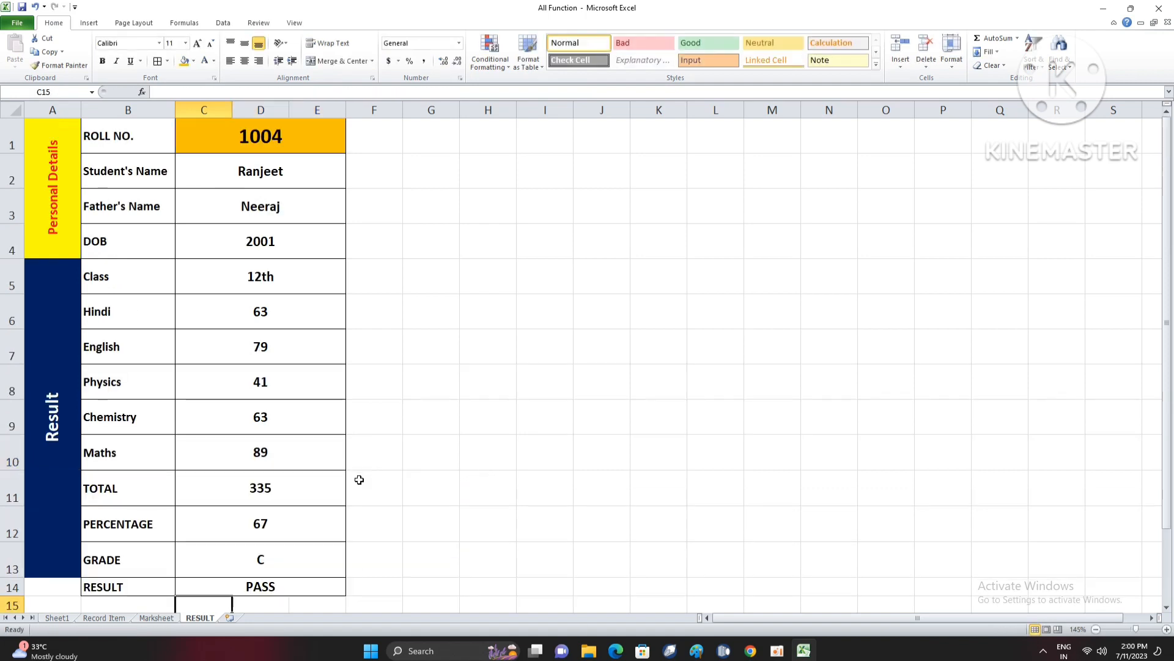
- Extend the merged, centred Result heading in column A through row 14 so it spans A5:A14
left_click(54, 551)
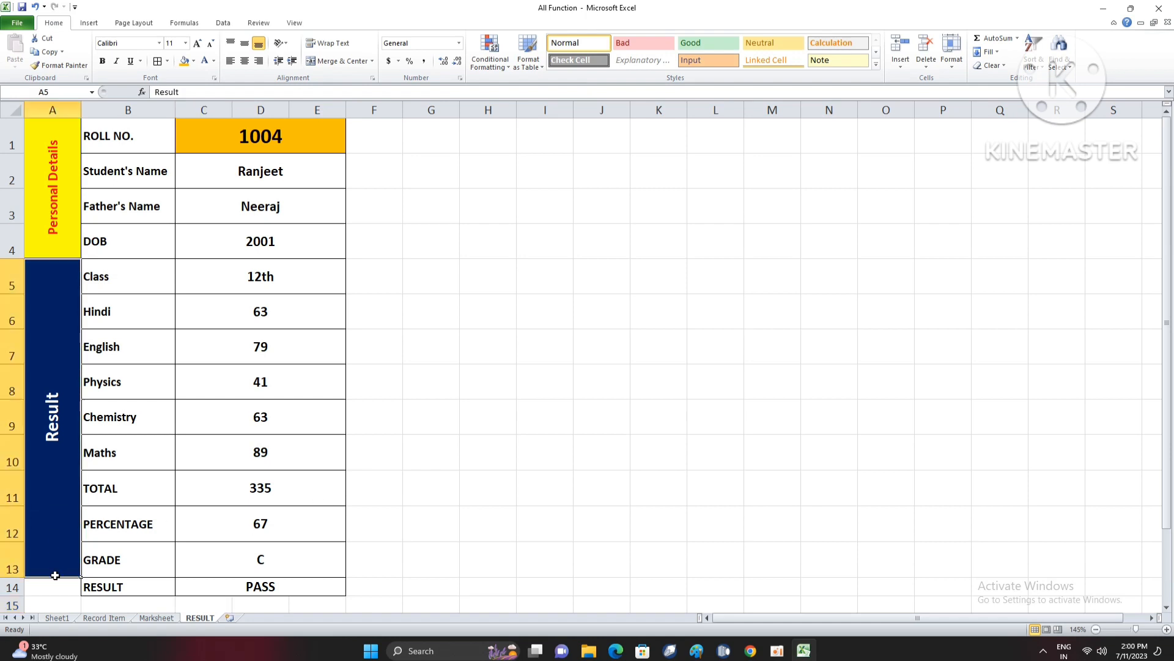
left_click_drag(54, 575, 55, 586)
left_click(329, 59)
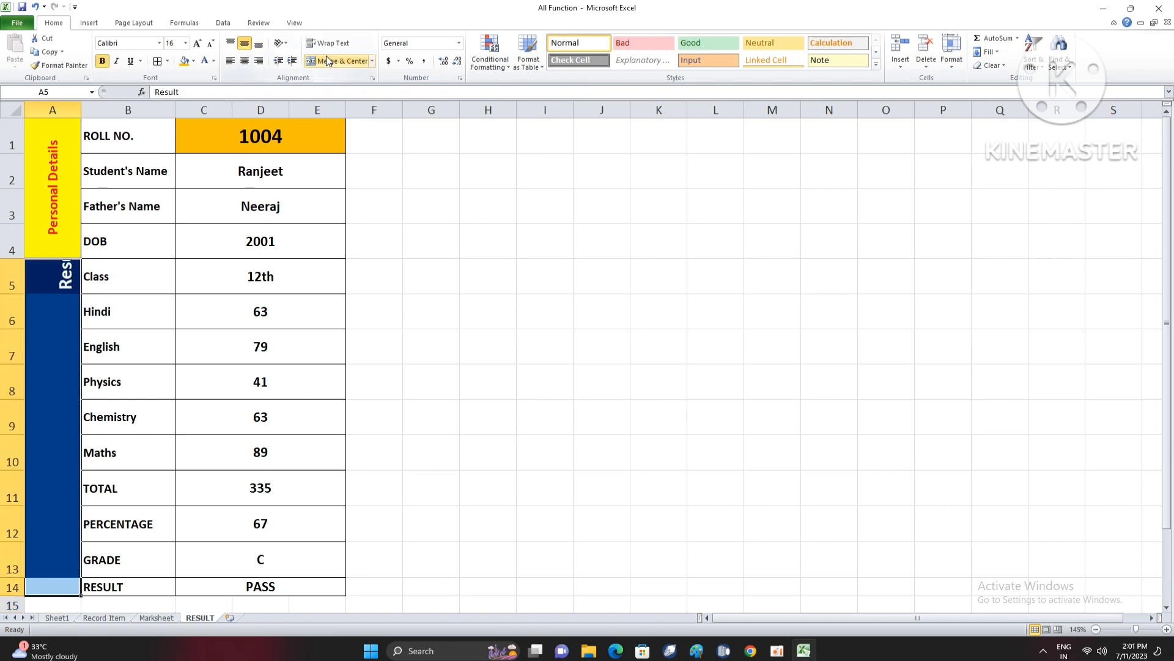
left_click(329, 59)
left_click(452, 321)
left_click(296, 370)
- Test the lookup on the RESULT sheet by entering roll numbers 1006, 1008, 1009 and 1010 in C1
left_click(306, 137)
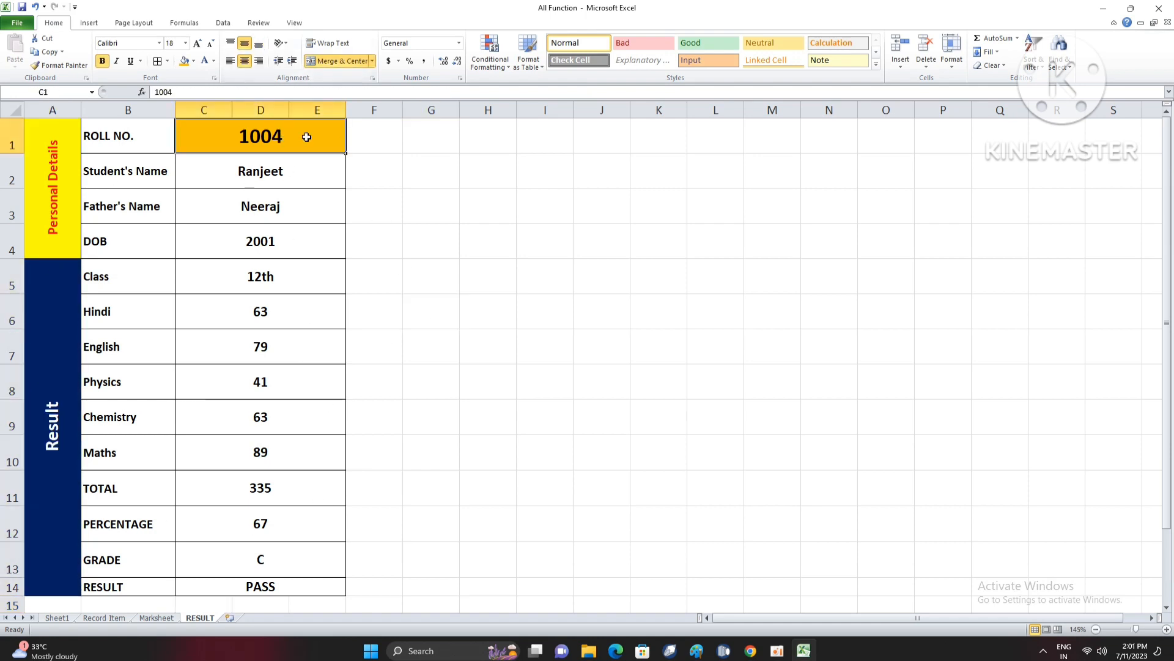
type("1006")
key("Return")
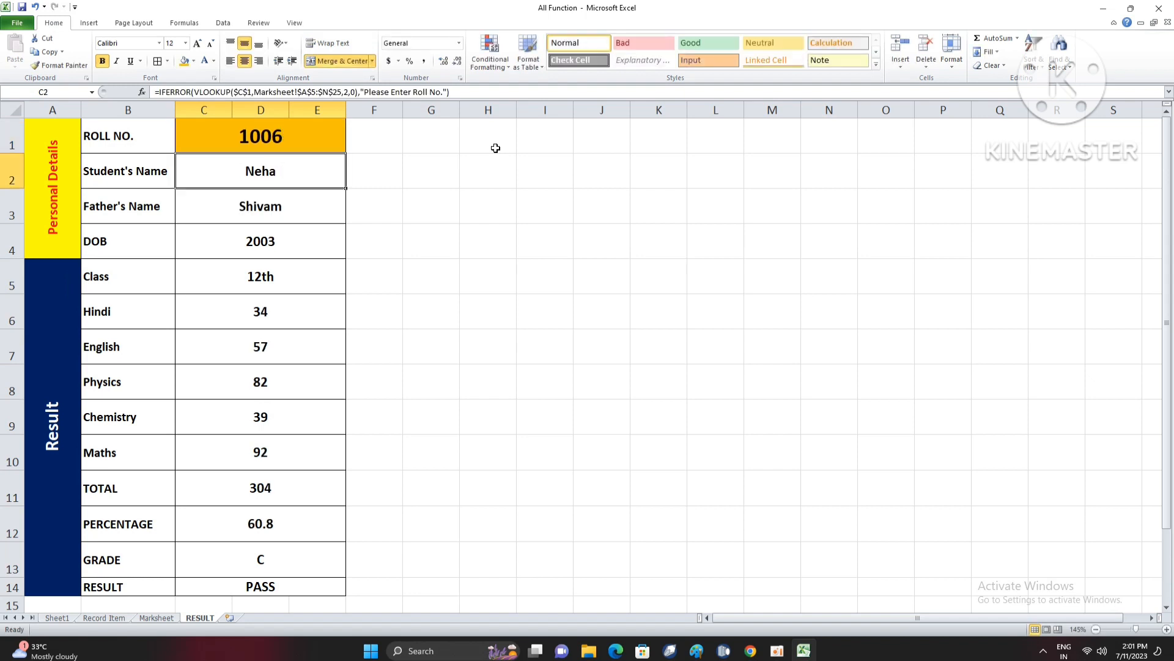
key("Up")
type("100")
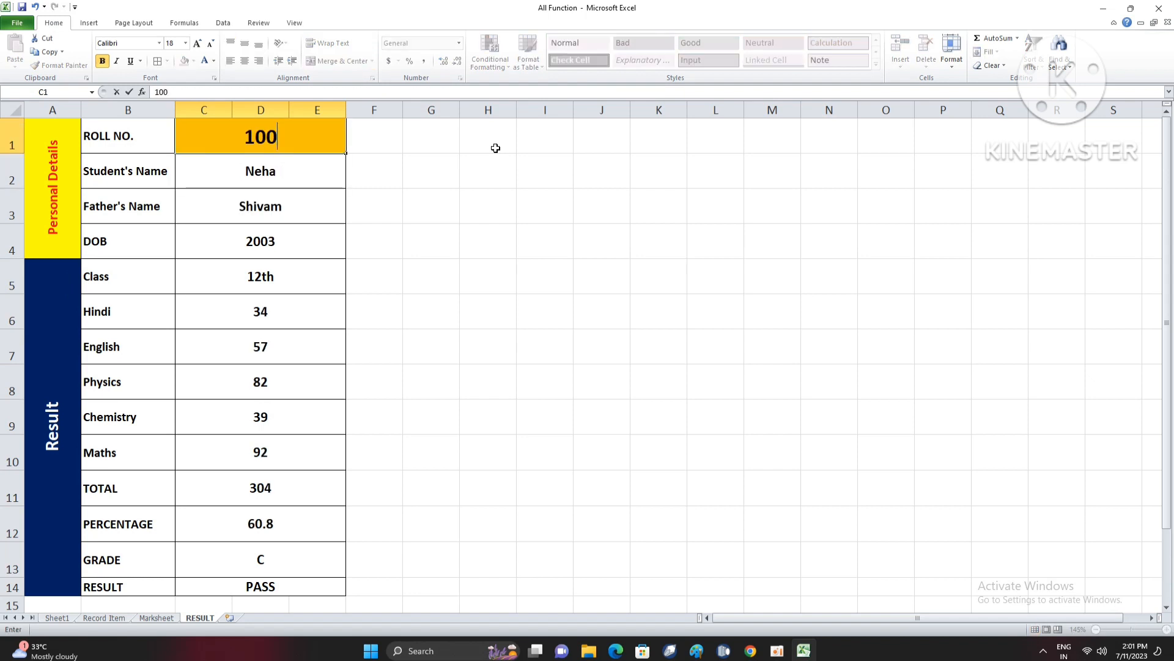
type("8")
key("Return")
key("Up")
type("1009")
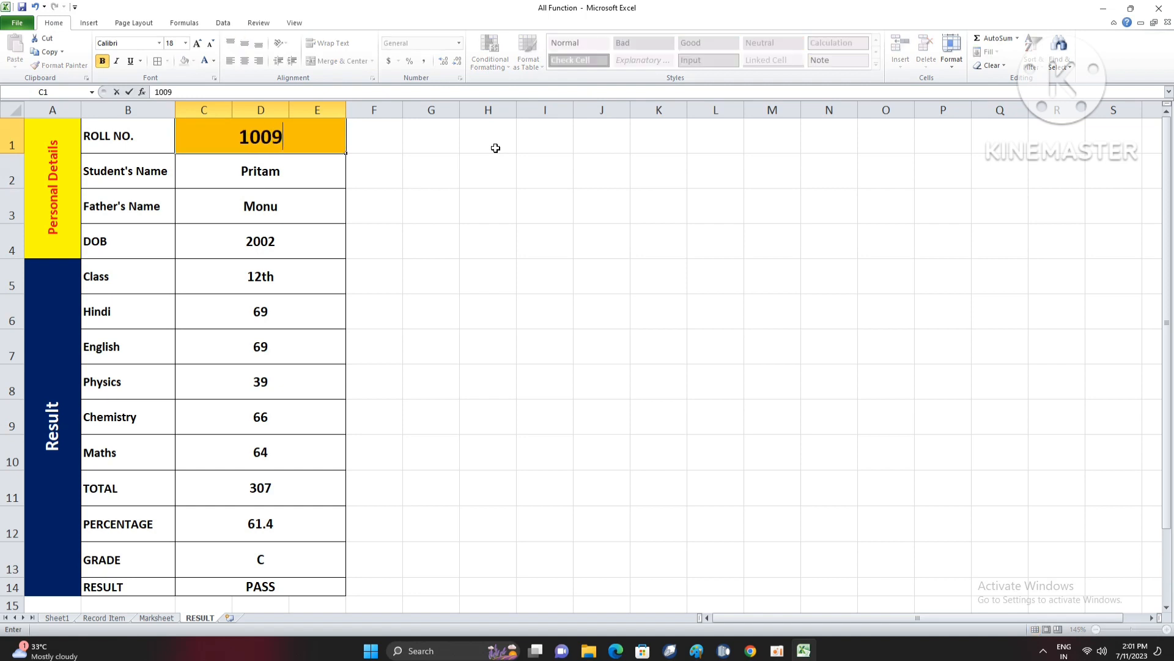
key("Return")
key("Up")
type("100")
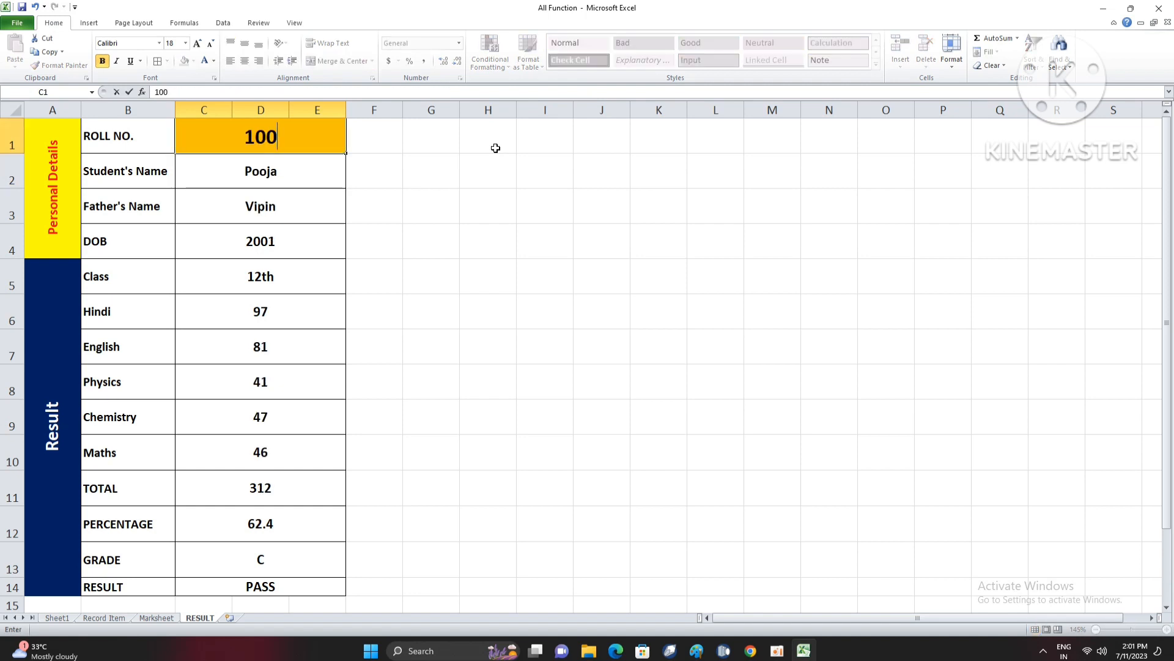
key("BackSpace")
type("10")
key("Return")
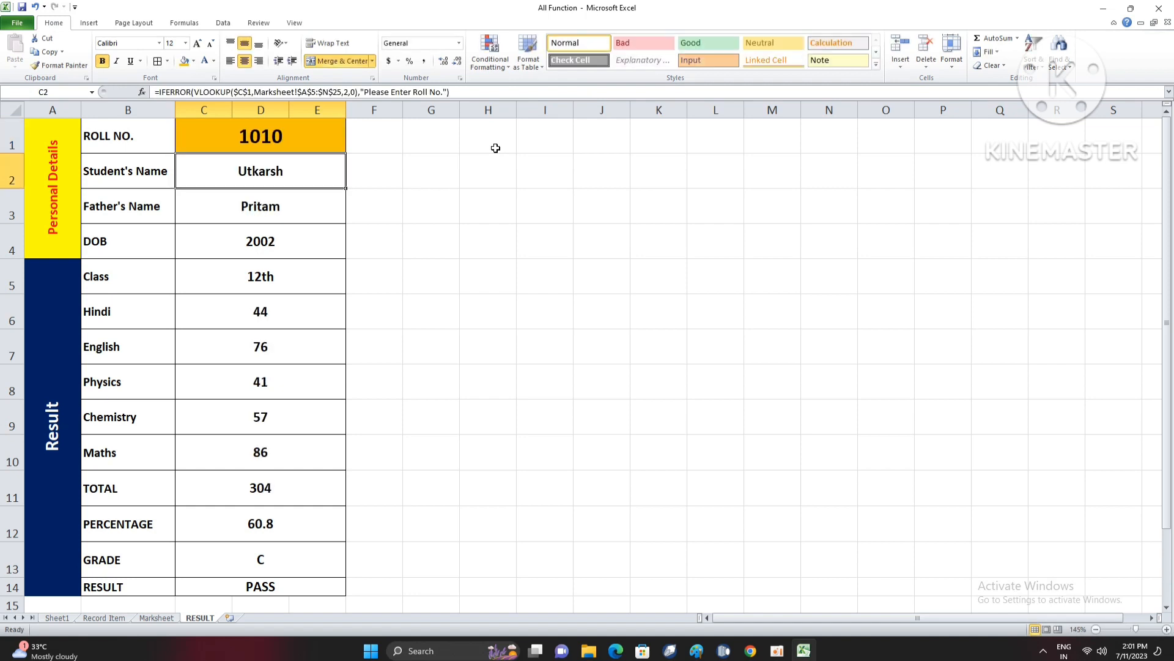
left_click(396, 254)
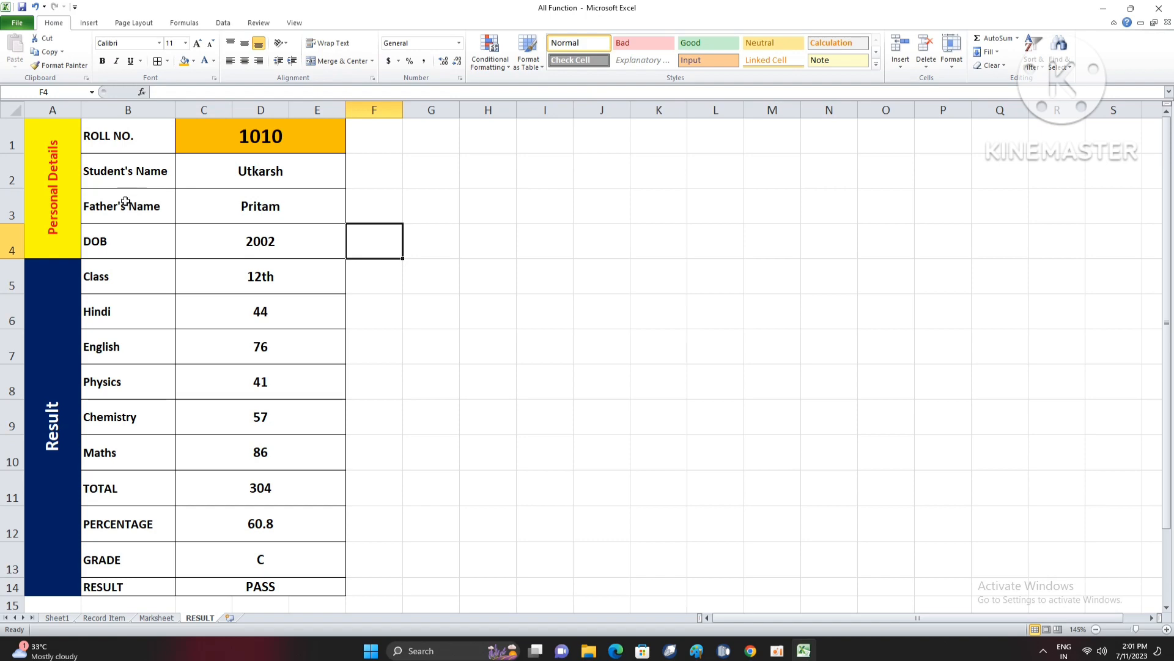
- Review the finished RESULT layout alongside the Marksheet data, checking the lookup formulas for Chemistry, Class and DOB
left_click(77, 200)
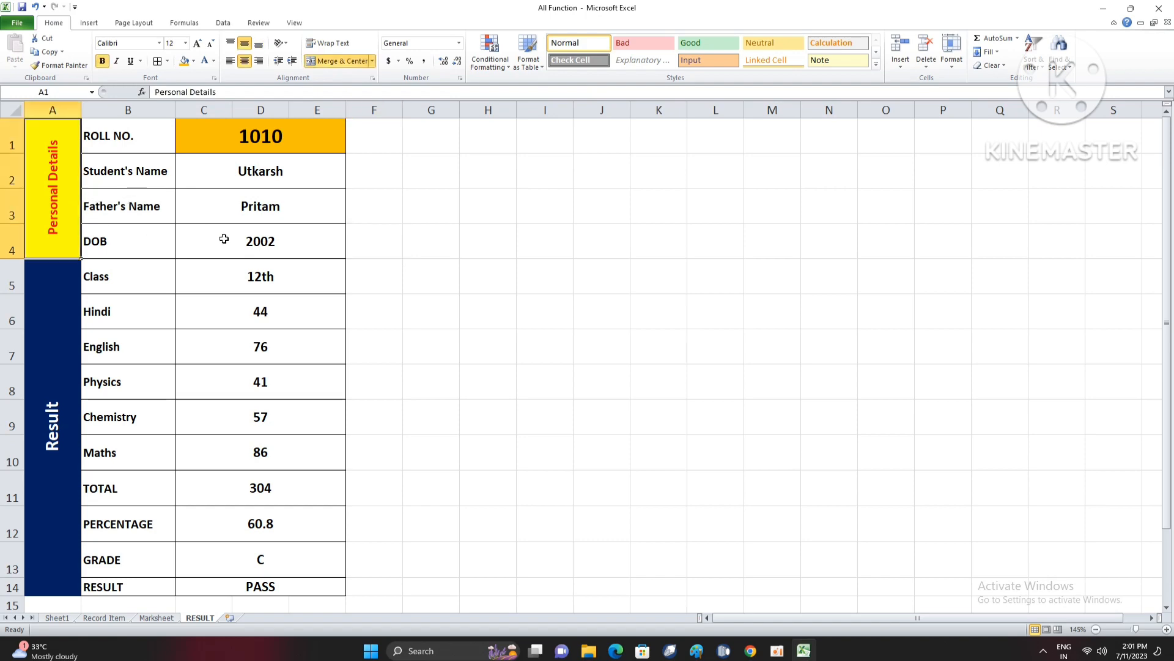
left_click(150, 618)
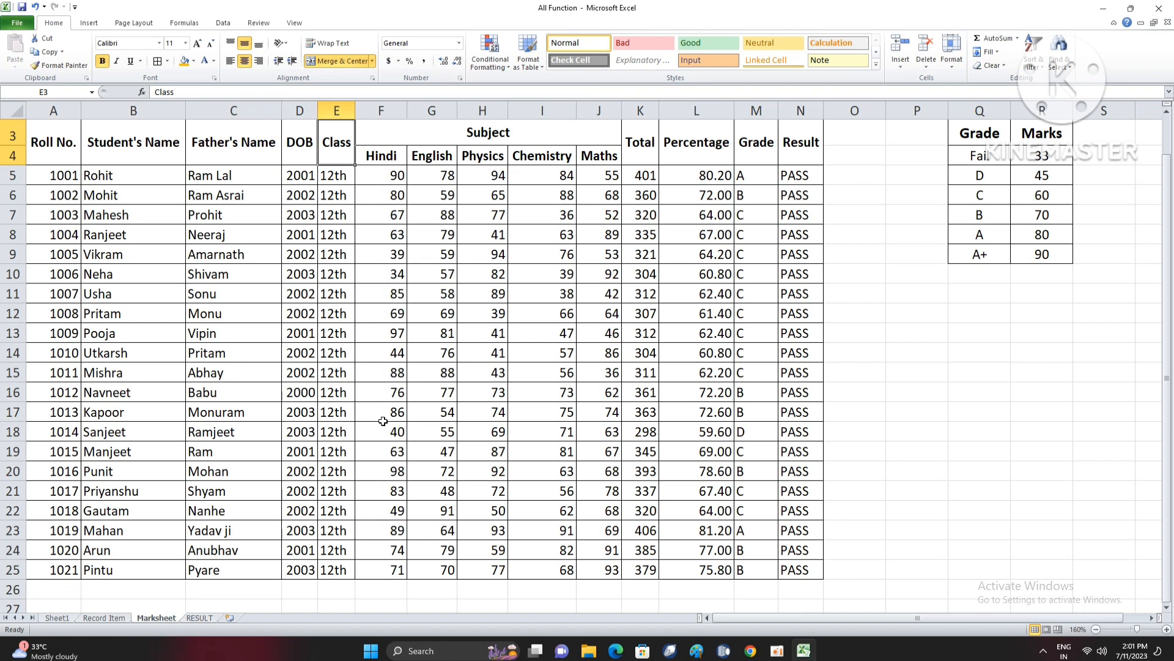
left_click(200, 619)
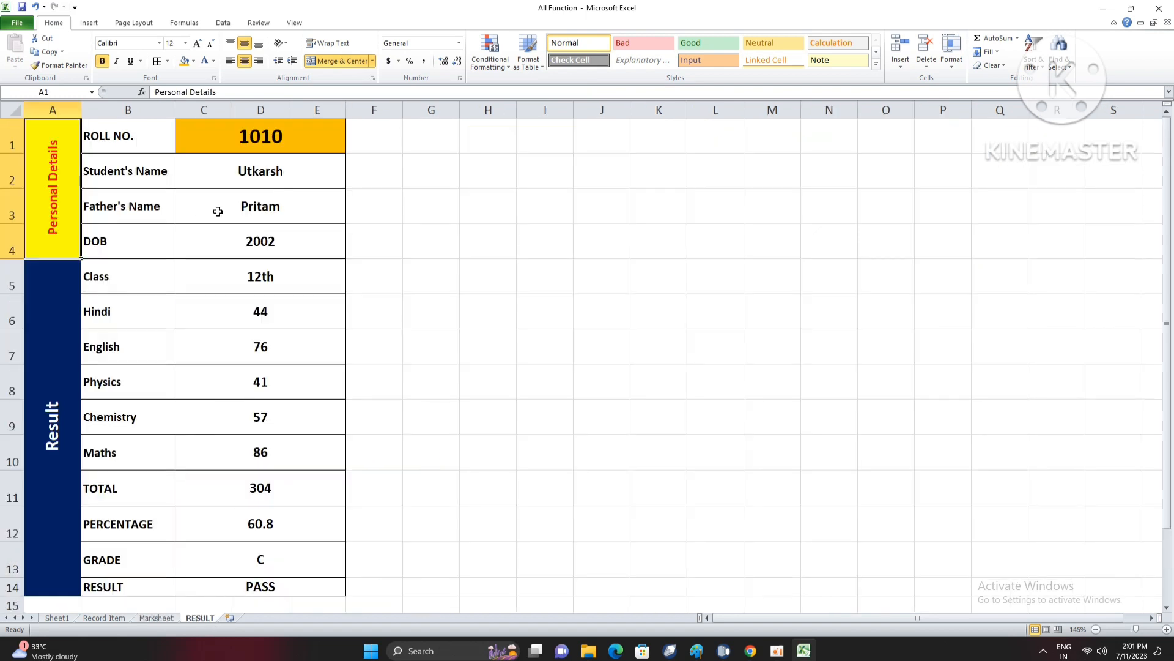
left_click_drag(68, 150, 299, 541)
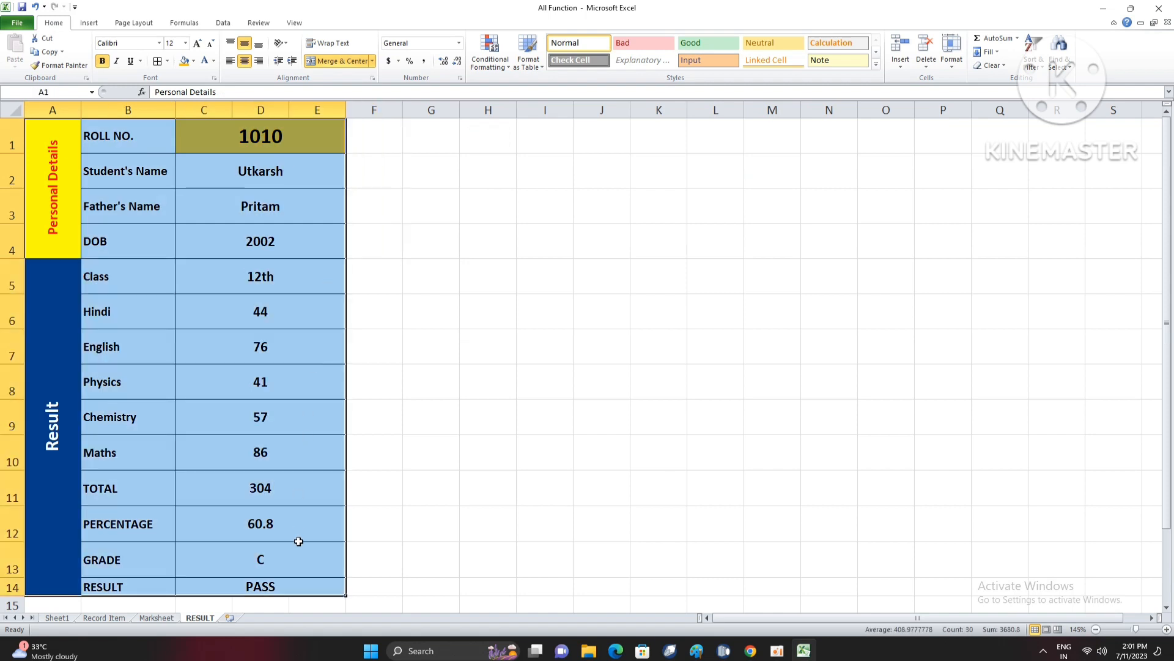
left_click(311, 410)
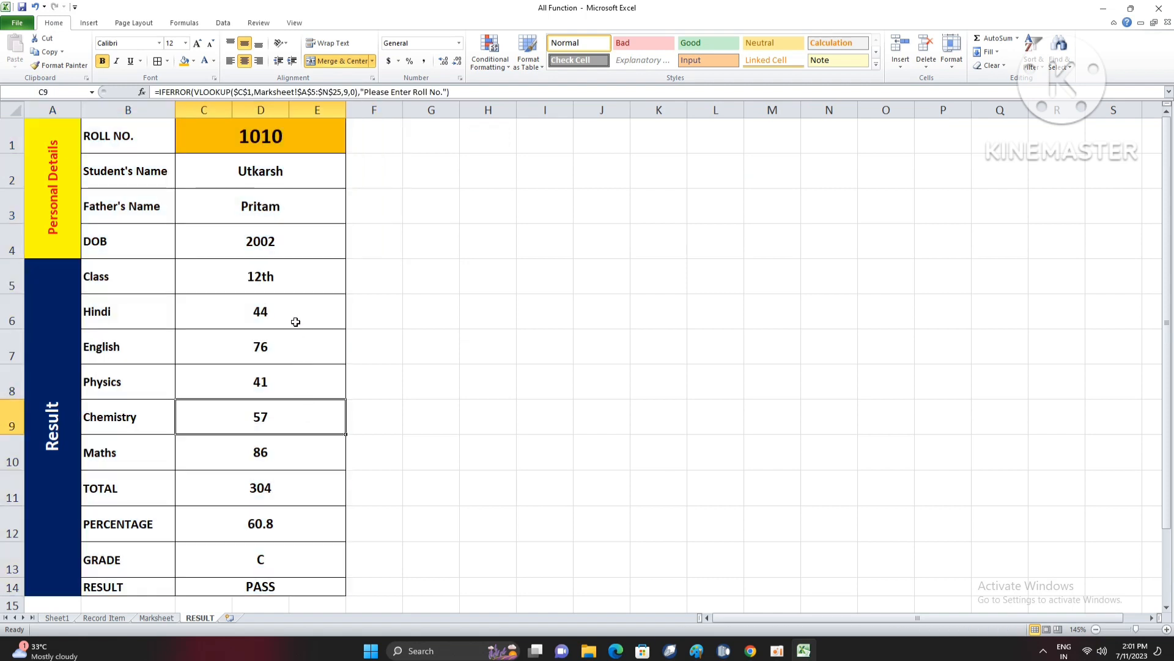
left_click(297, 270)
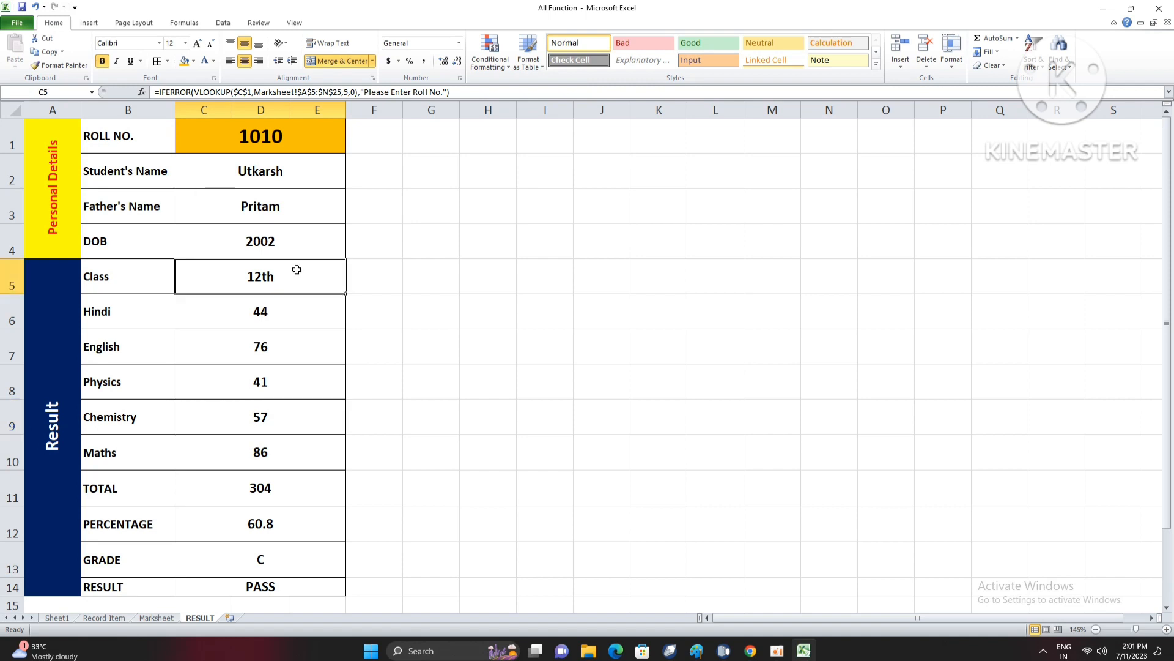
left_click(301, 251)
left_click(299, 271)
left_click(302, 244)
left_click(304, 279)
left_click(307, 255)
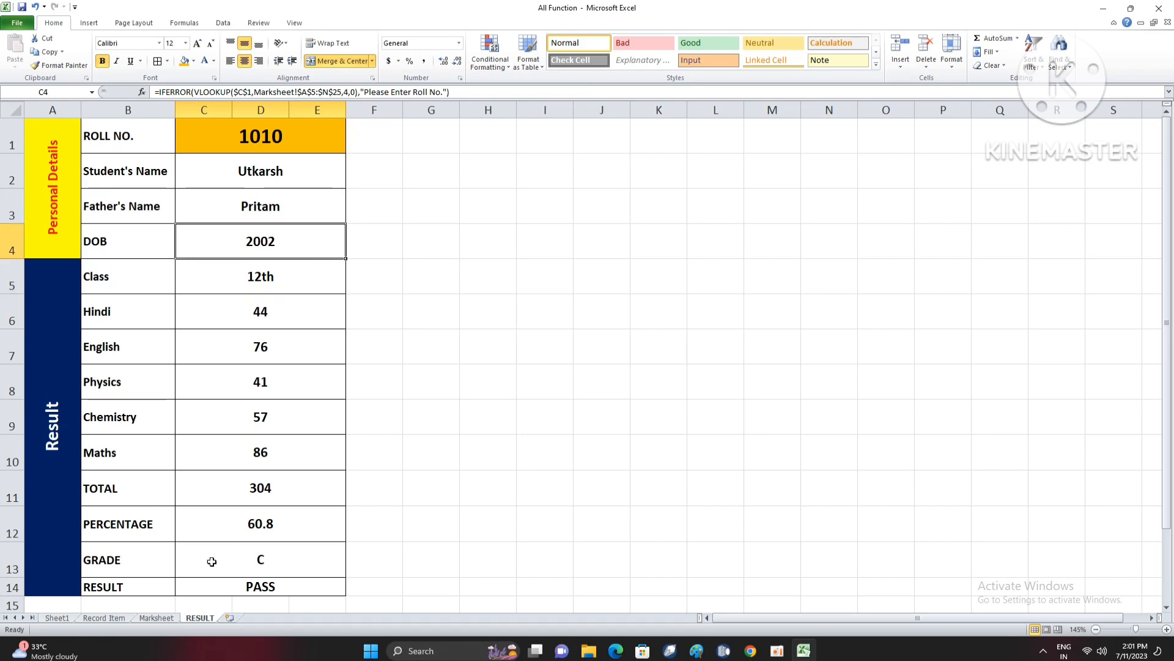
- Examine the Roll No. and Father's Name columns of the Marksheet and compare the table with the RESULT sheet
left_click(168, 619)
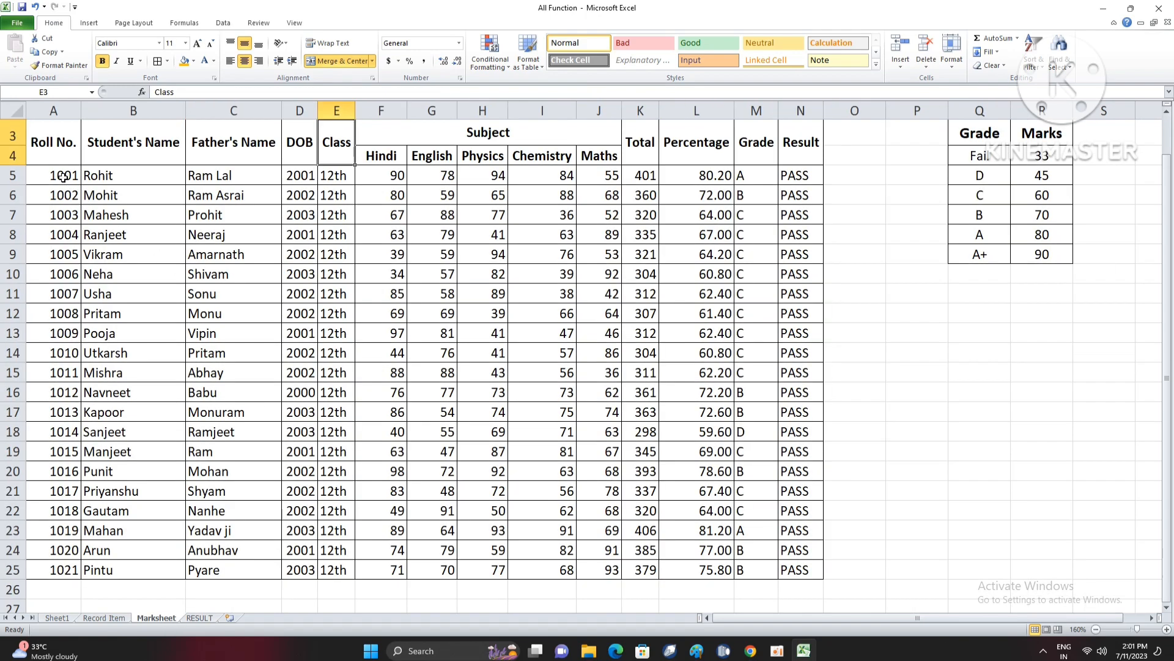
left_click_drag(63, 177, 60, 566)
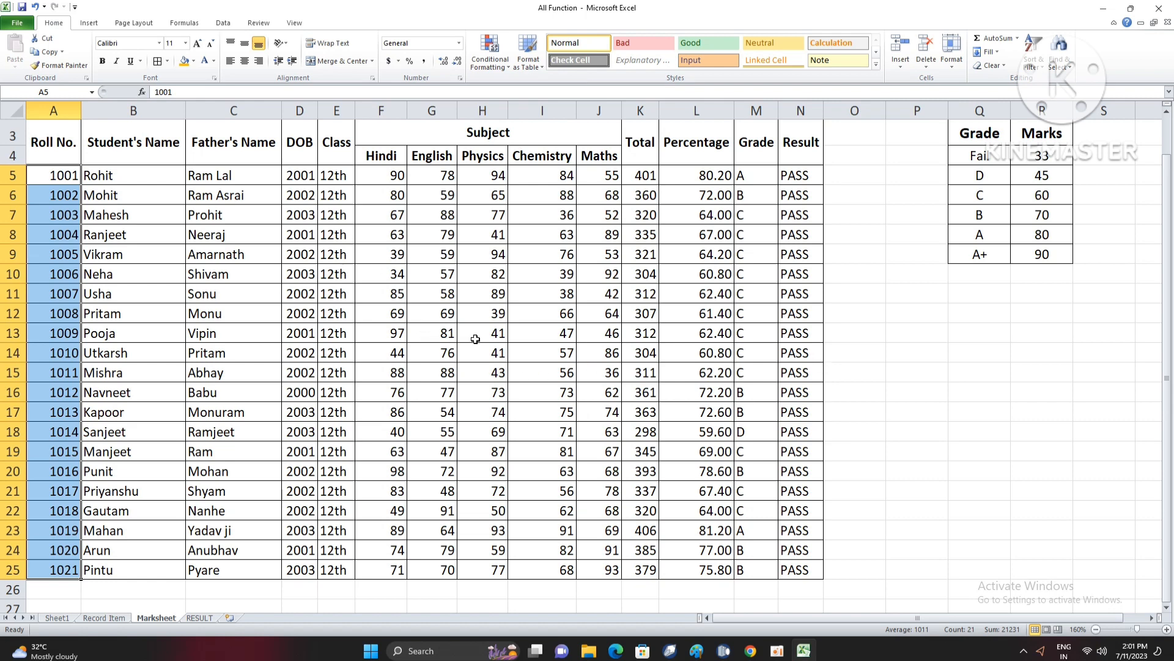
left_click_drag(240, 182, 241, 572)
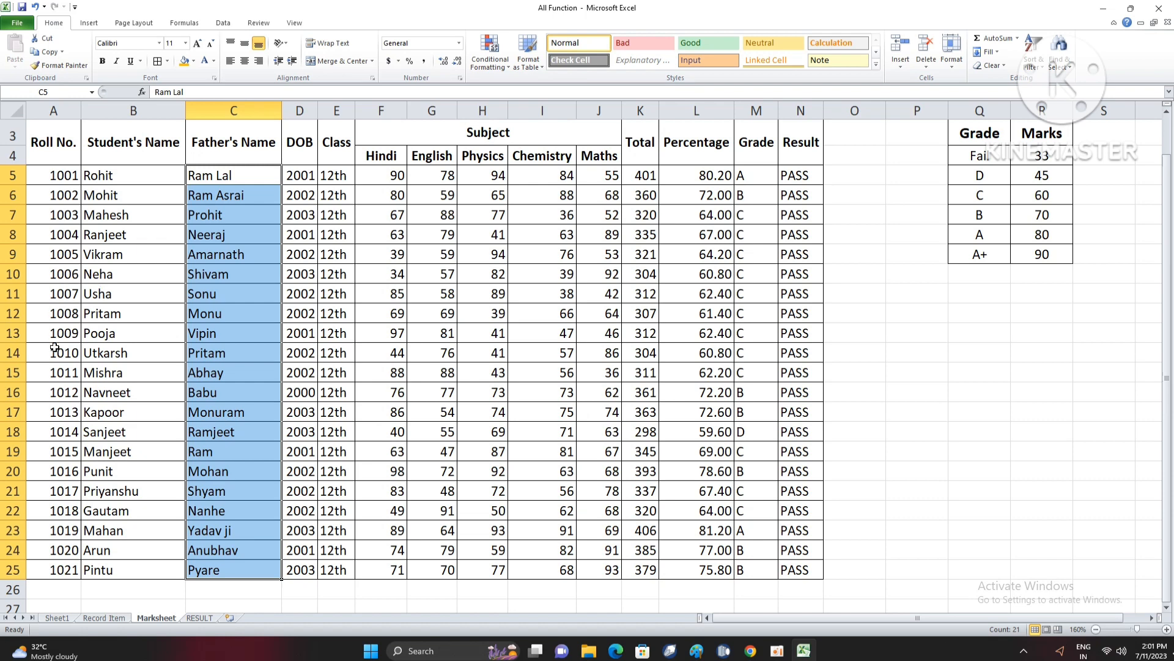
left_click_drag(228, 182, 235, 553)
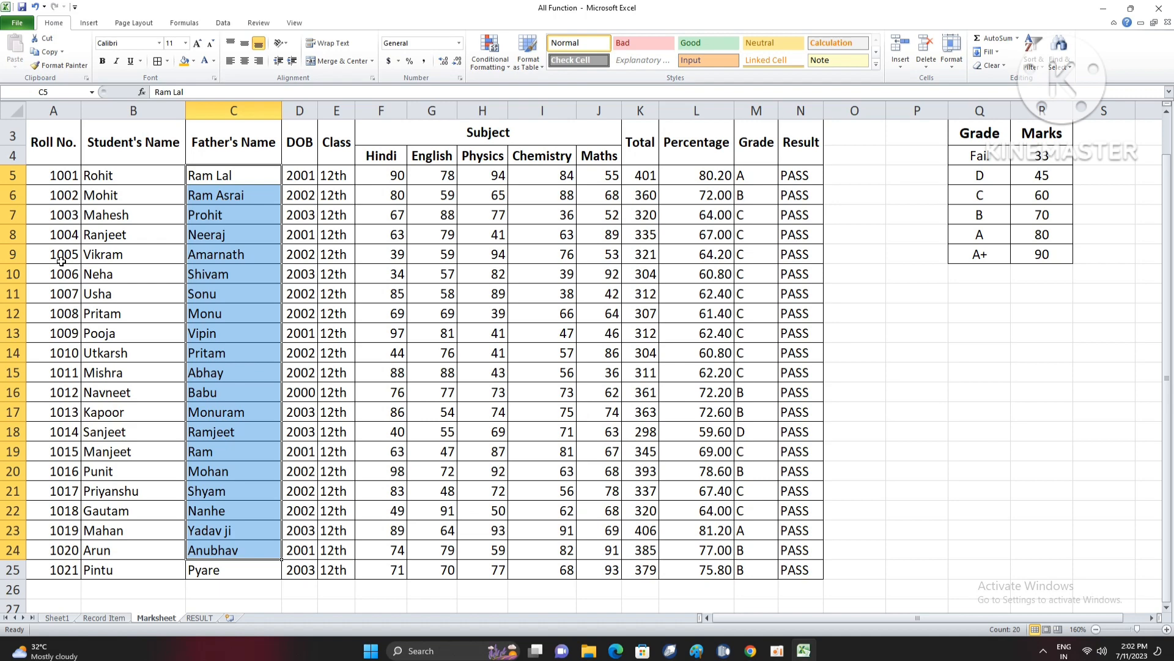
left_click(200, 618)
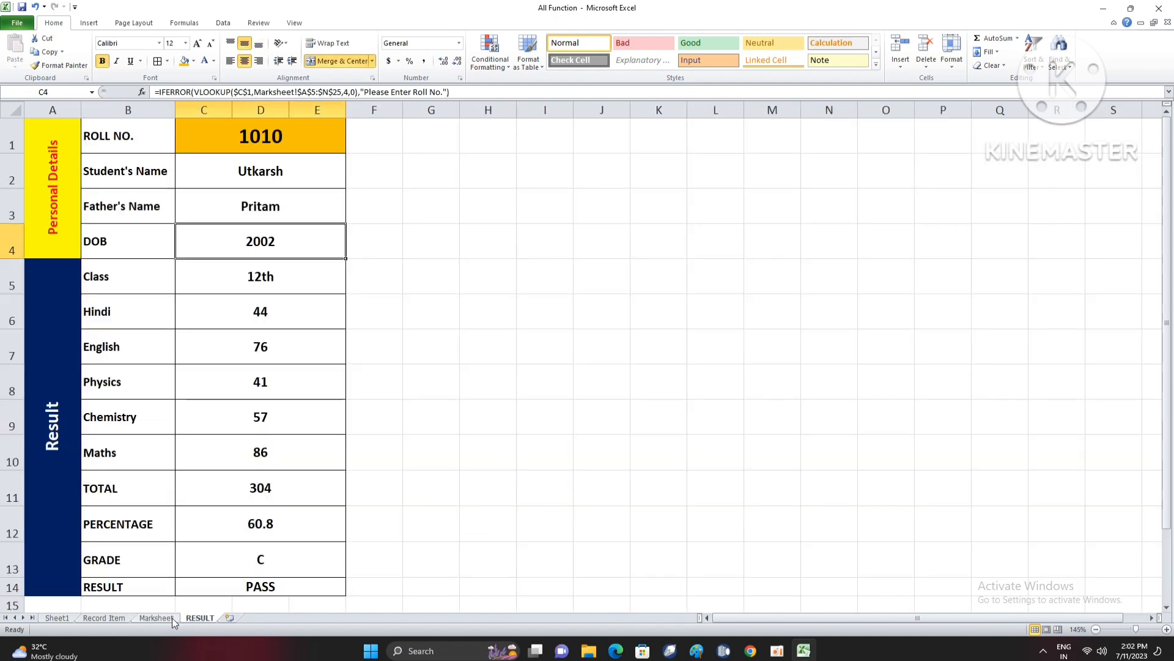
left_click(172, 619)
left_click(193, 621)
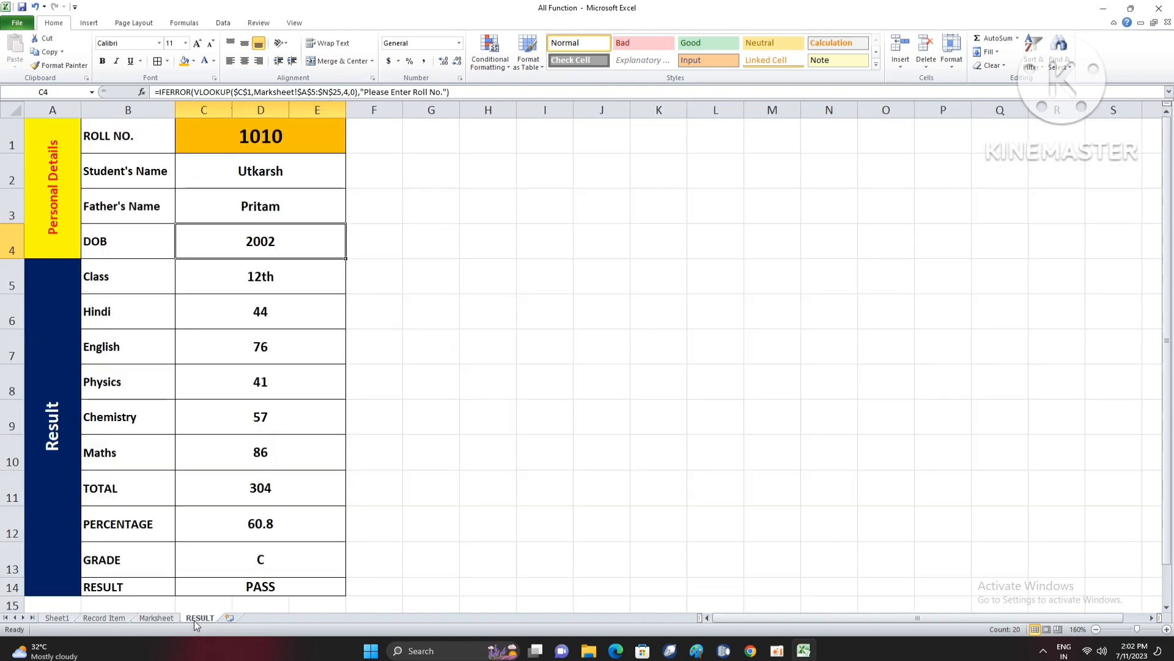
left_click(158, 619)
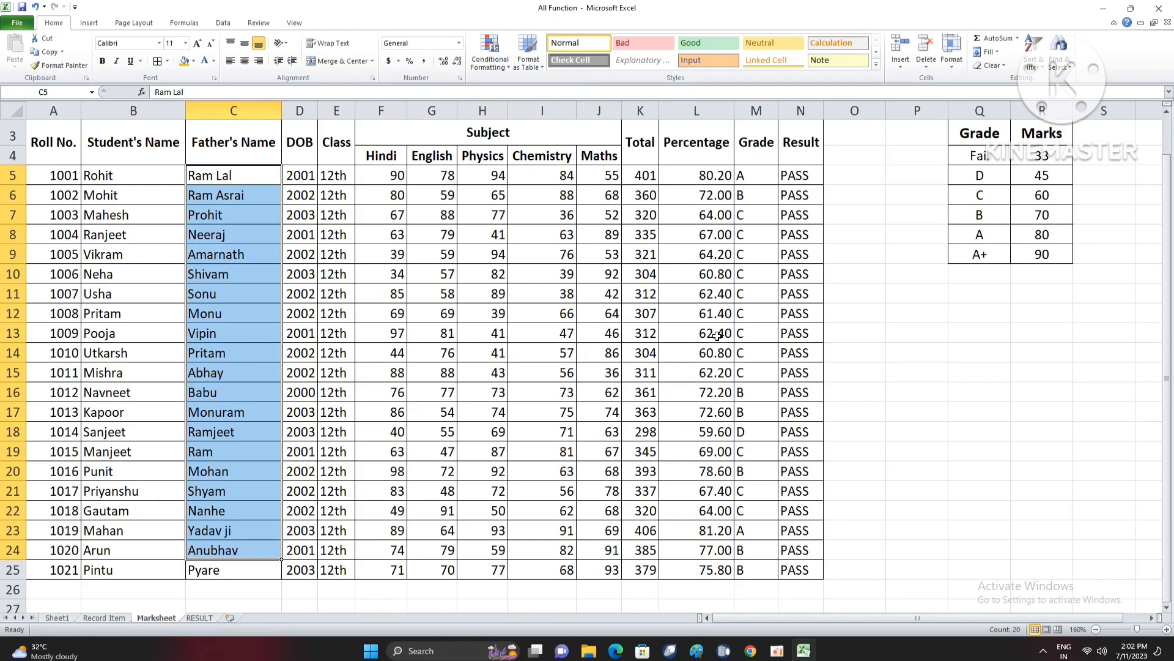
scroll(701, 342, "down", 1)
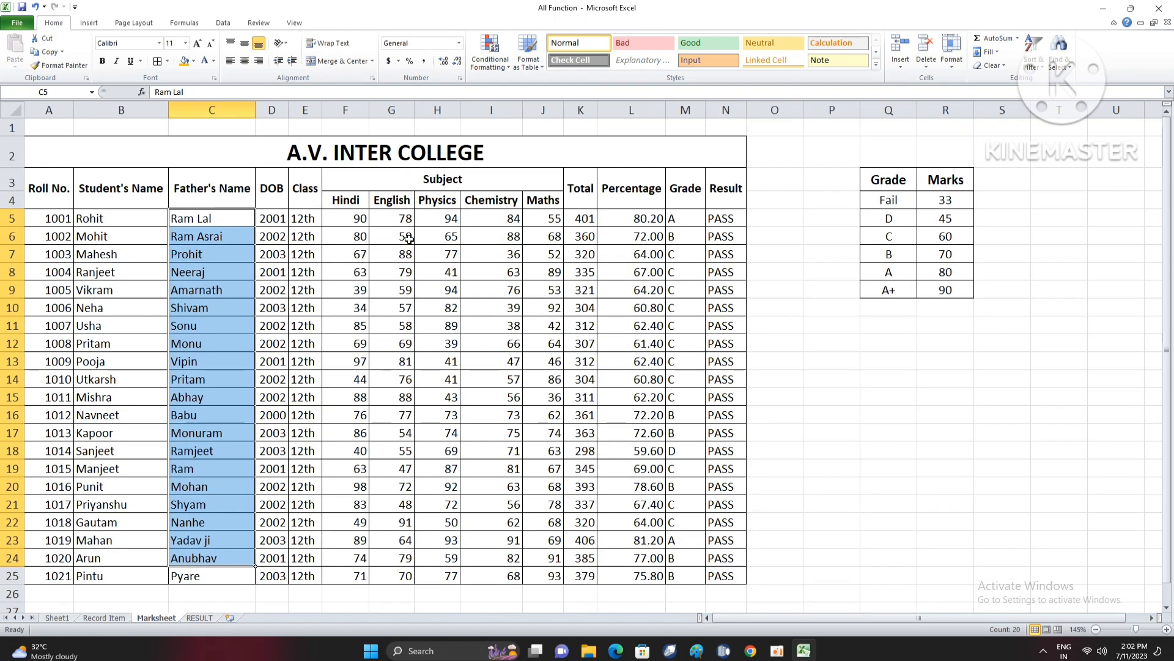
- Examine the Item Name and Company Name columns of the table on the Record Item sheet
left_click(121, 619)
scroll(260, 300, "down", 1)
scroll(257, 321, "down", 1)
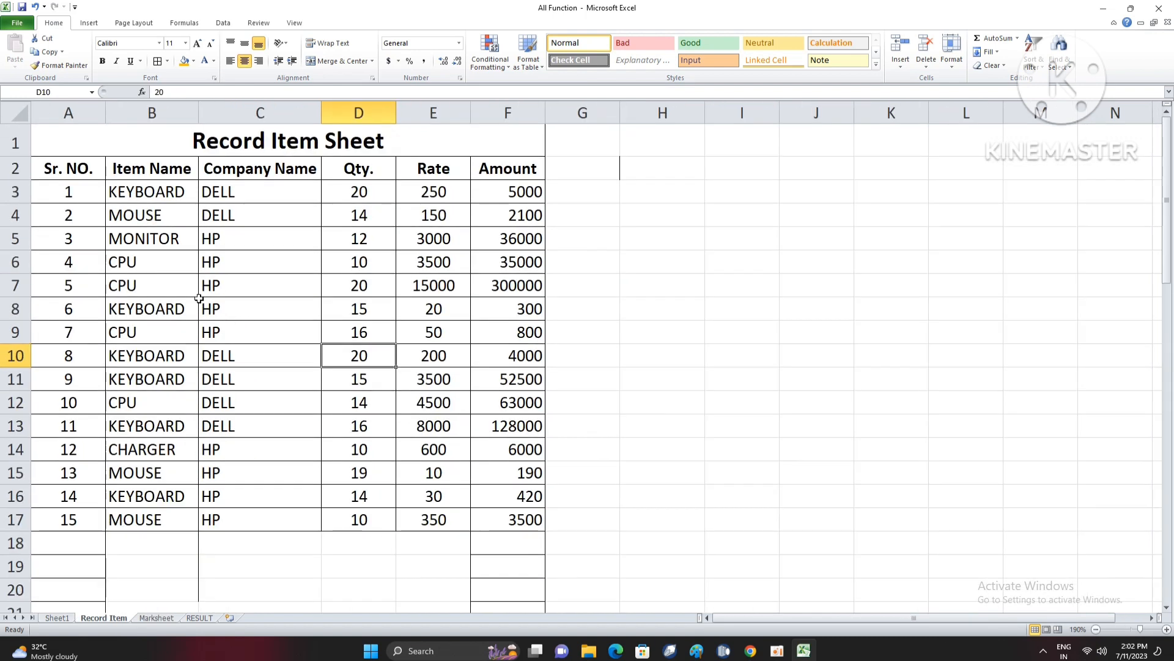
left_click_drag(255, 196, 257, 402)
left_click(144, 281)
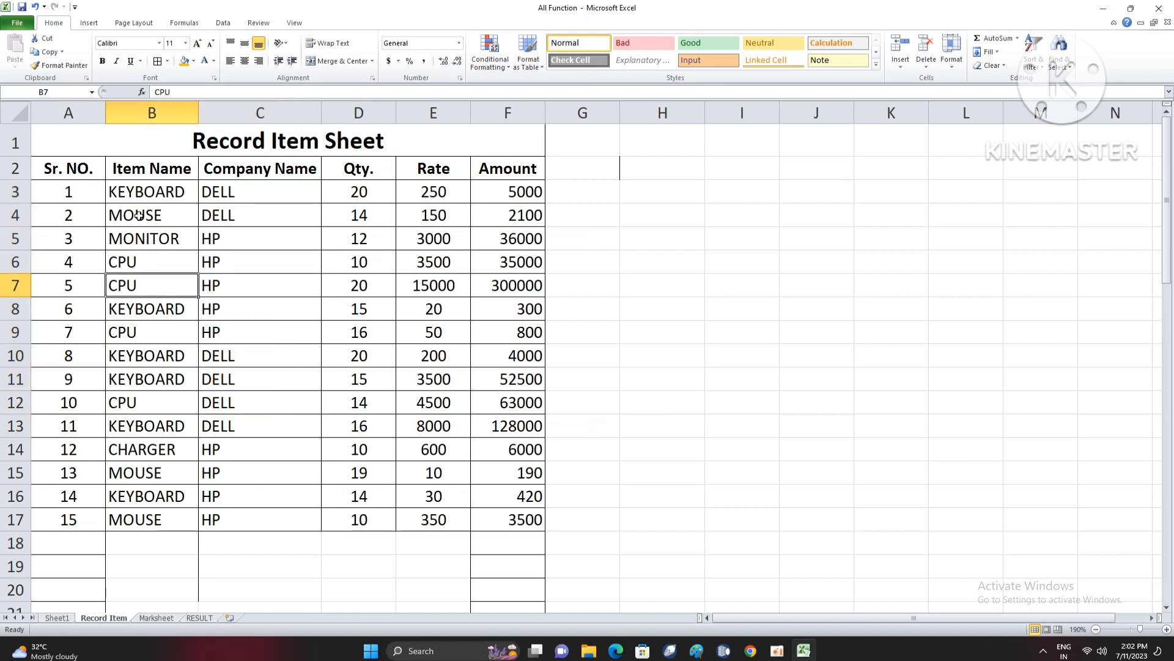
left_click(241, 197)
left_click(162, 188)
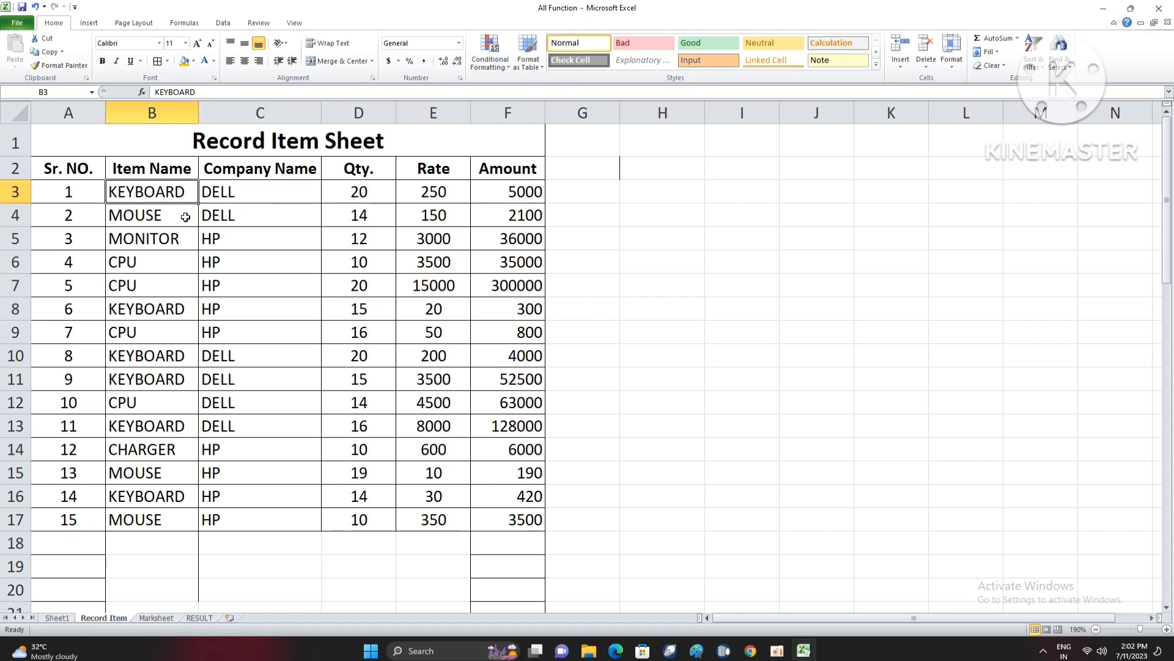
left_click_drag(253, 197, 266, 517)
left_click(266, 515)
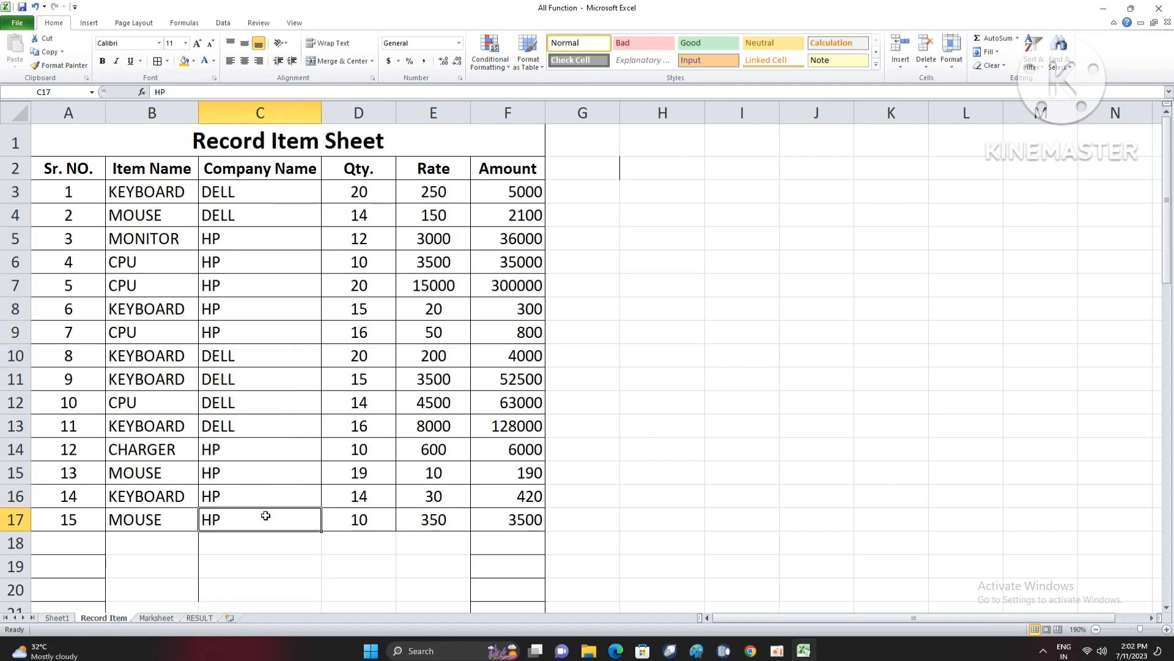
left_click(275, 495)
left_click(292, 466)
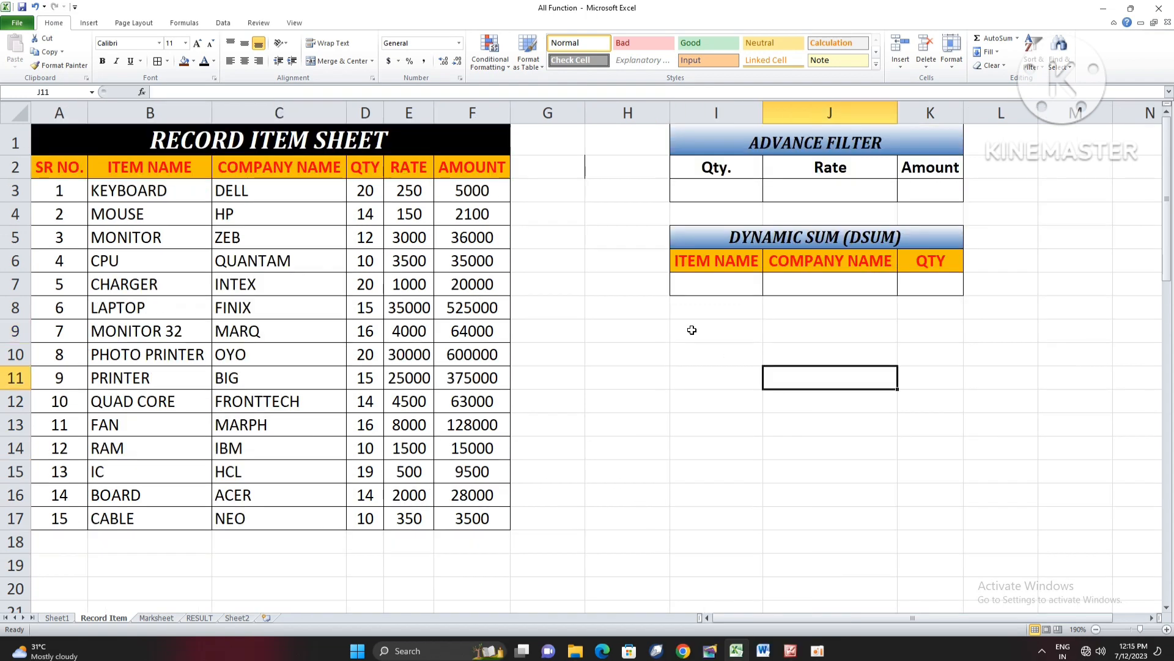
left_click_drag(691, 331, 857, 380)
left_click(746, 361)
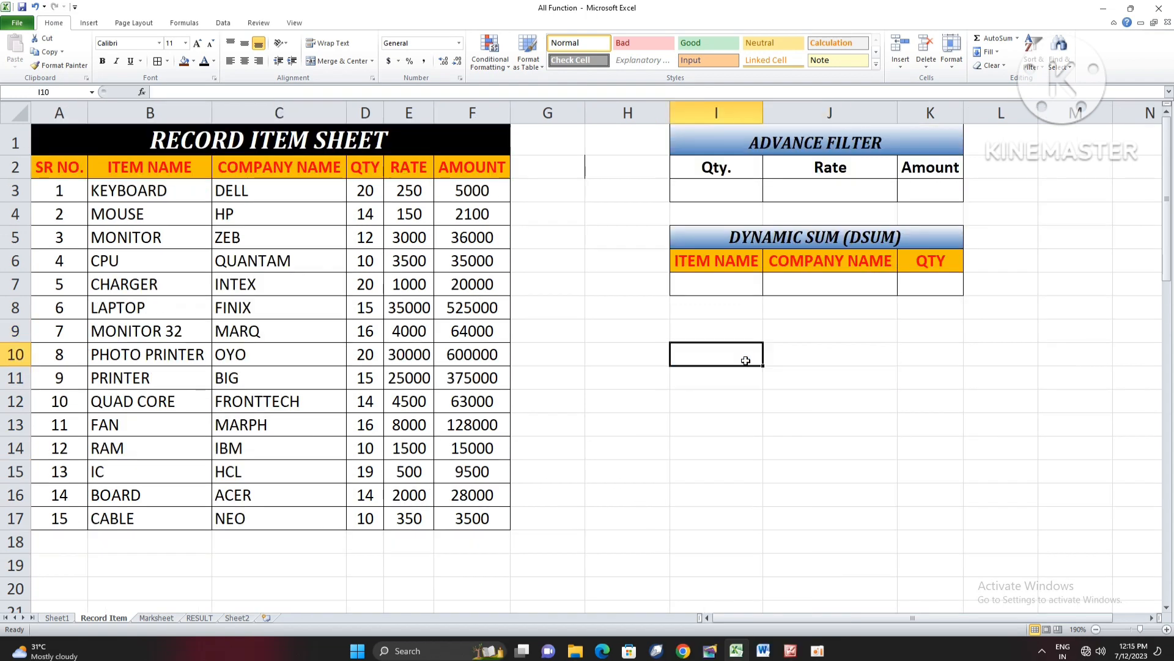
left_click(734, 330)
left_click(751, 354)
left_click(708, 321)
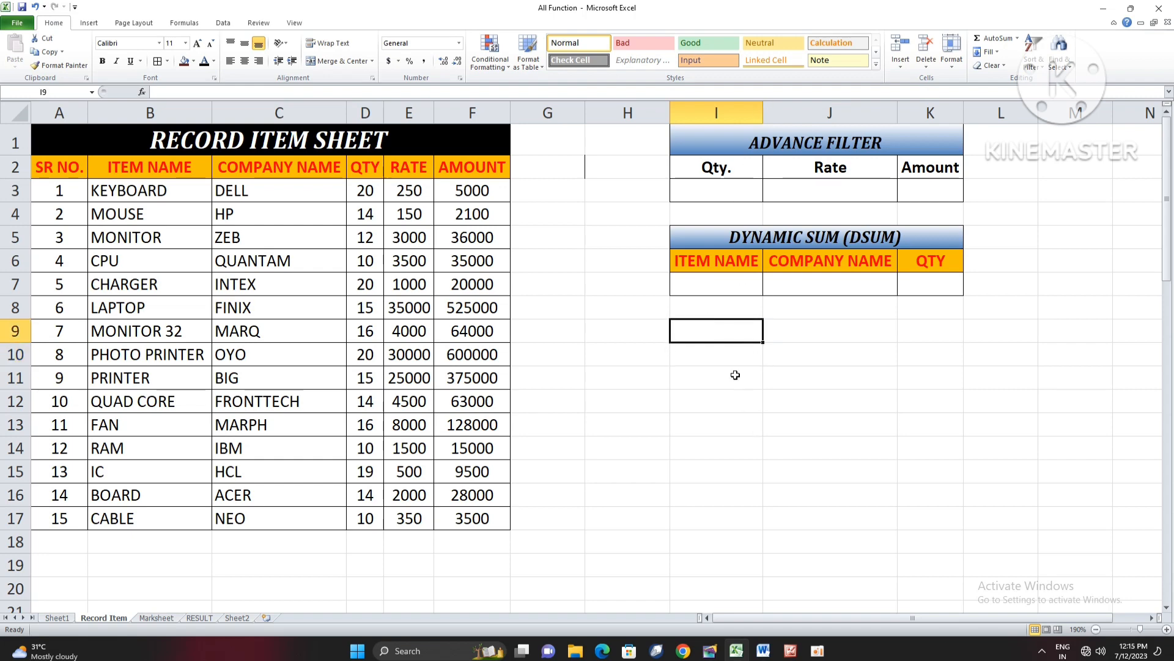
left_click_drag(700, 155, 849, 281)
left_click(736, 341)
- Enter the headings INDEX in I10 and MATCH in J10, below the DSUM block
left_click(628, 348)
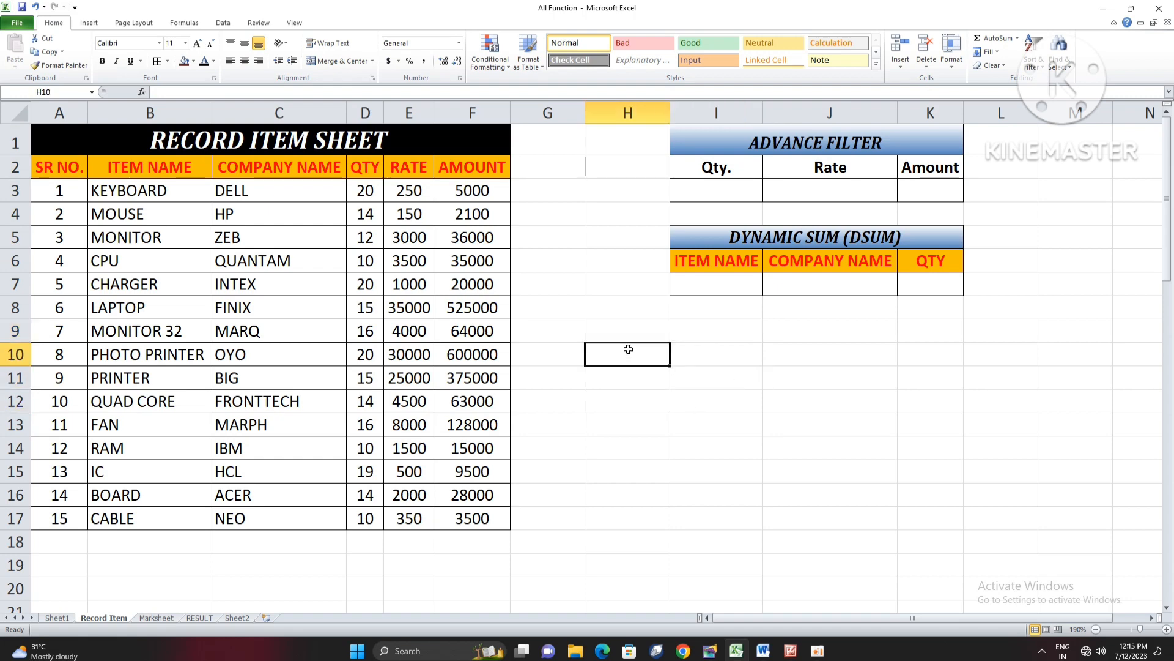
key("Right")
type("IND")
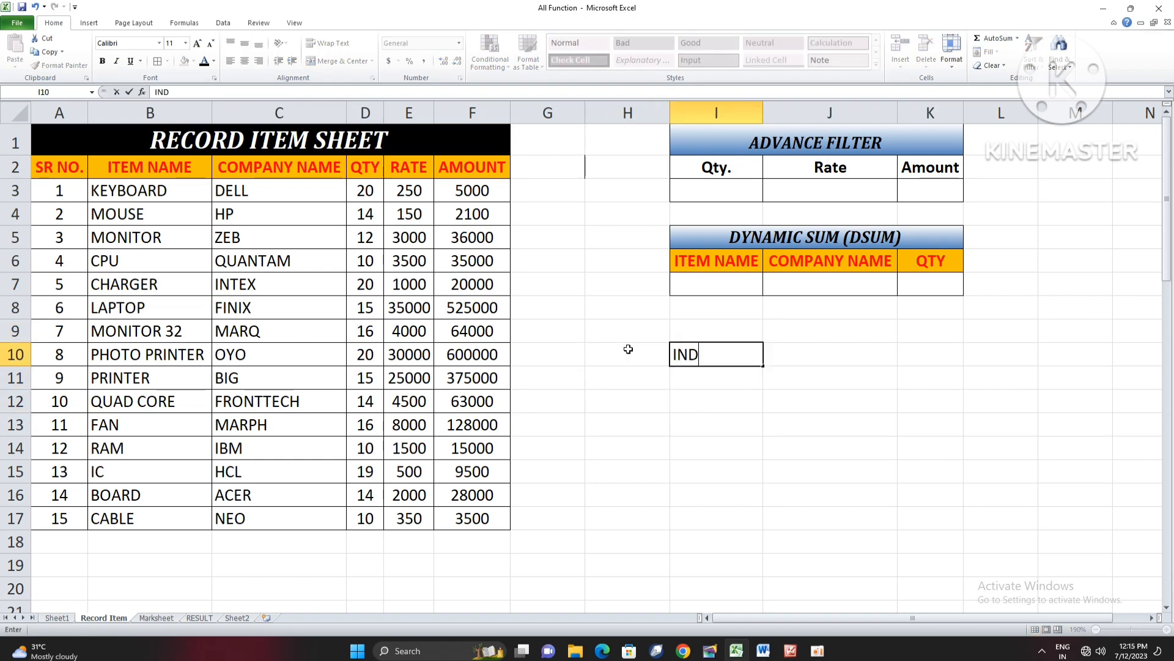
type("EX")
key("Tab")
type("MATCH")
key("Tab")
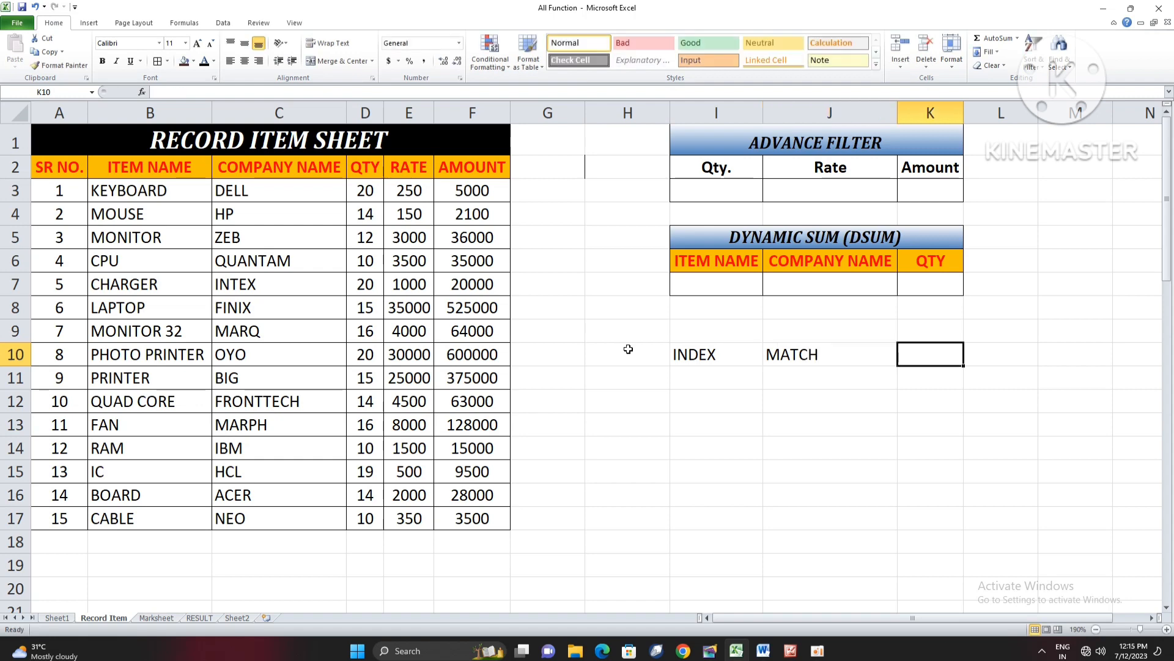
- Centre the INDEX and MATCH headings in I10:J10 and add borders around both cells
left_click_drag(692, 354, 795, 352)
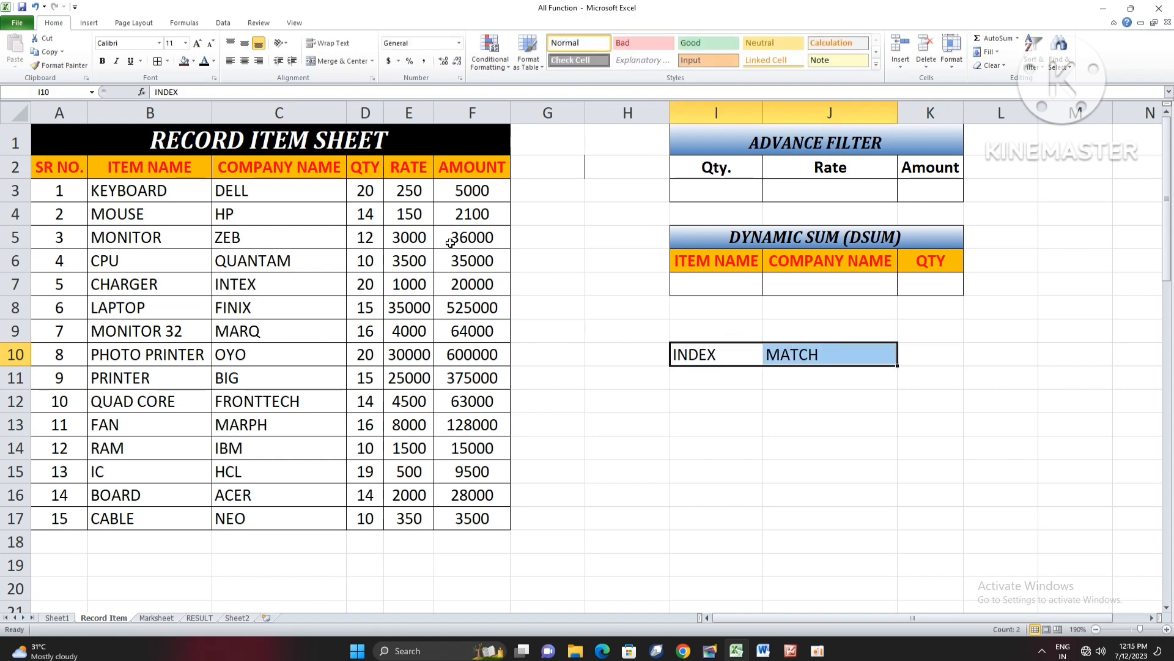
left_click(247, 63)
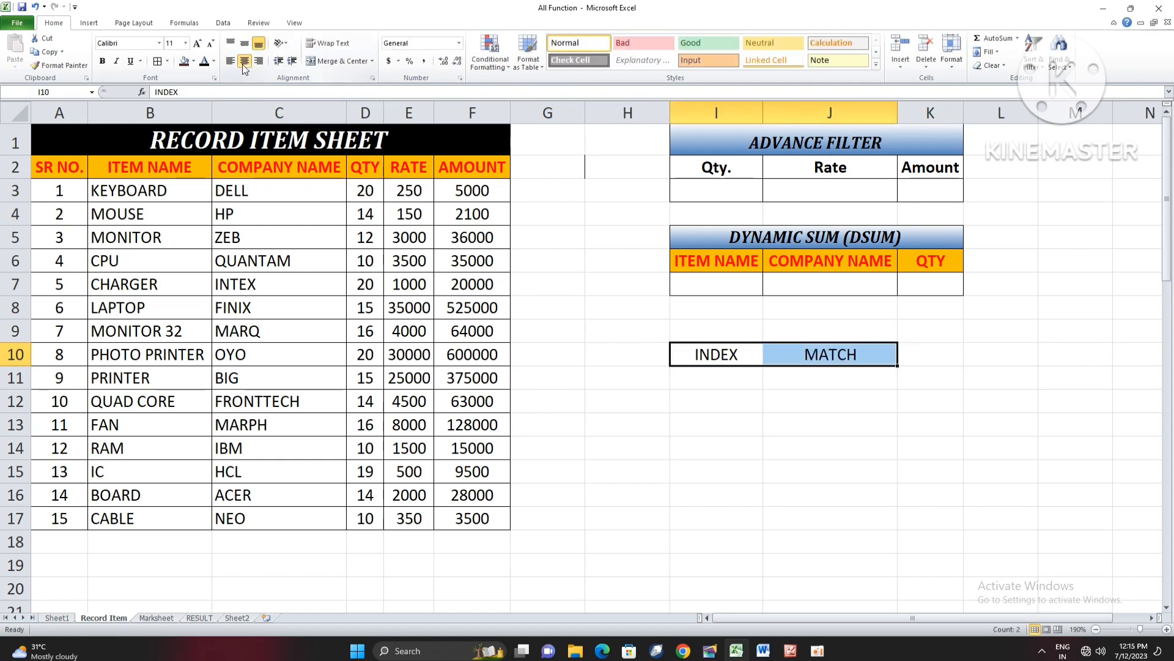
left_click(157, 61)
left_click(704, 398)
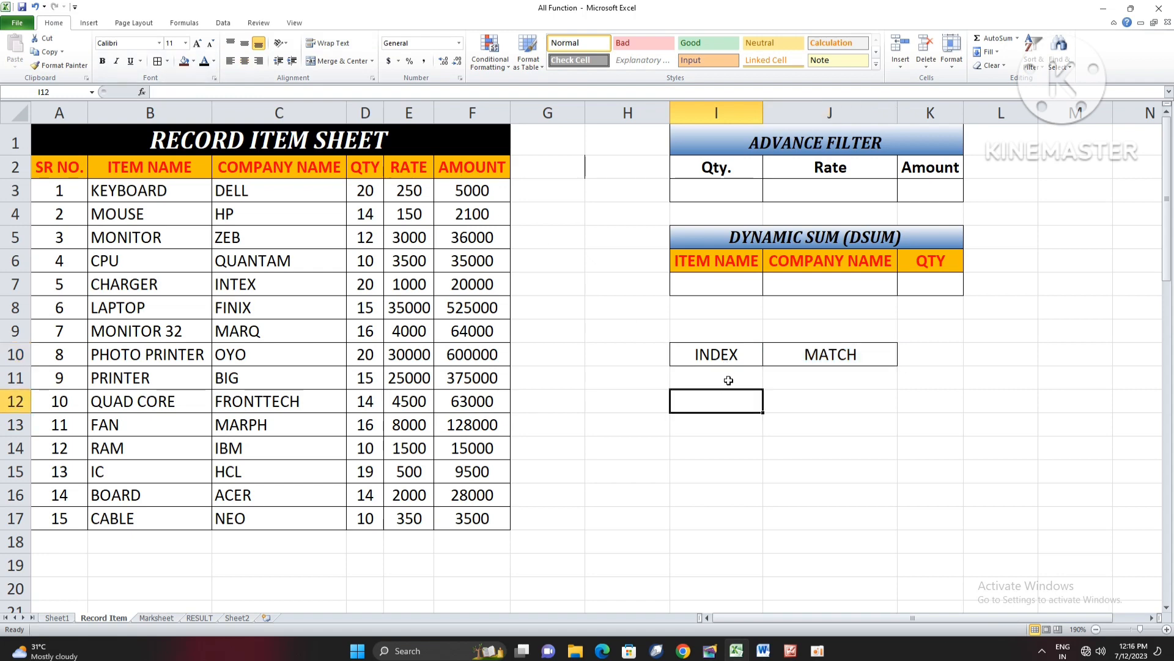
- Enter the formula =INDEX(A2:F17,3,2) in I11 under the INDEX heading
left_click(729, 381)
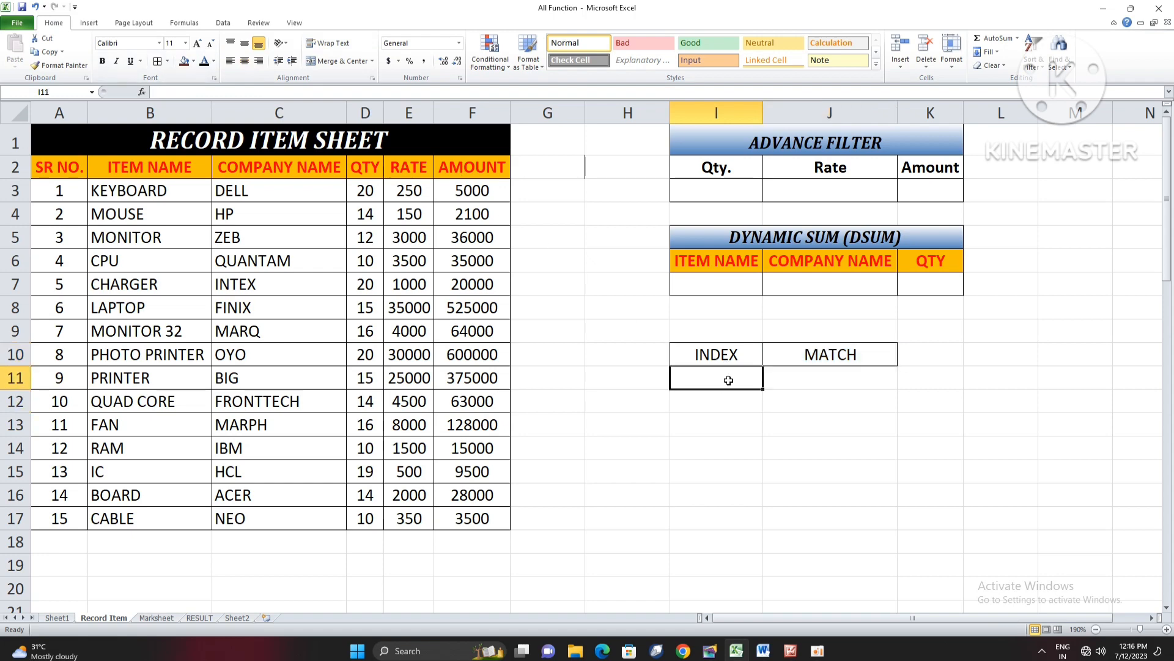
type("=INDEX(")
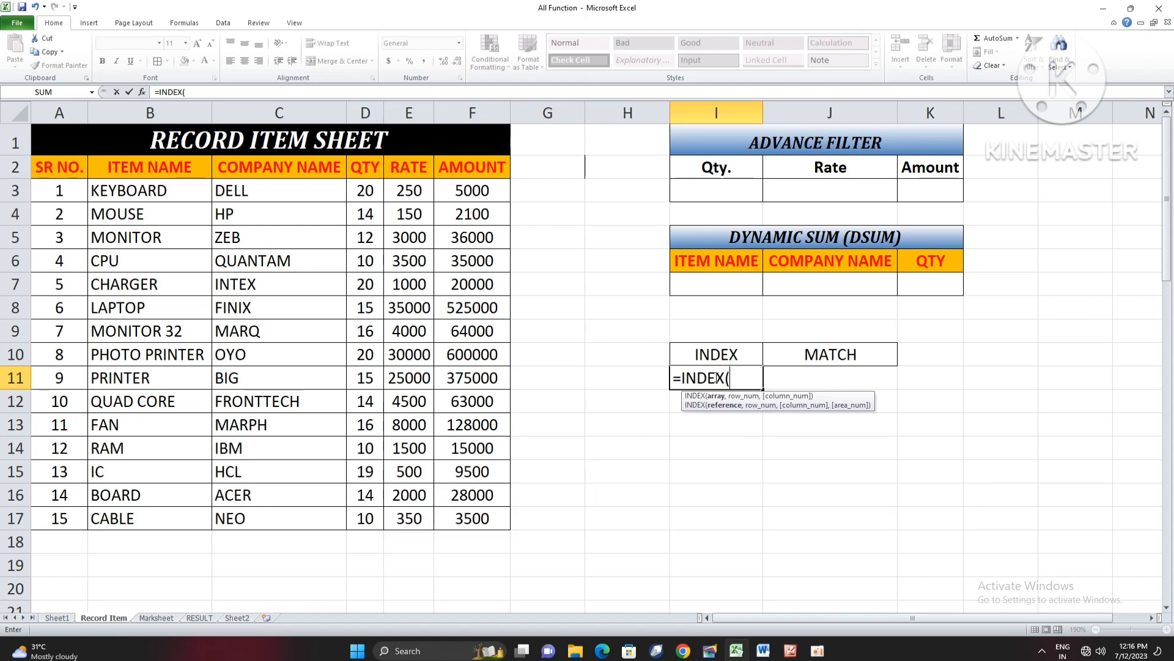
left_click(62, 187)
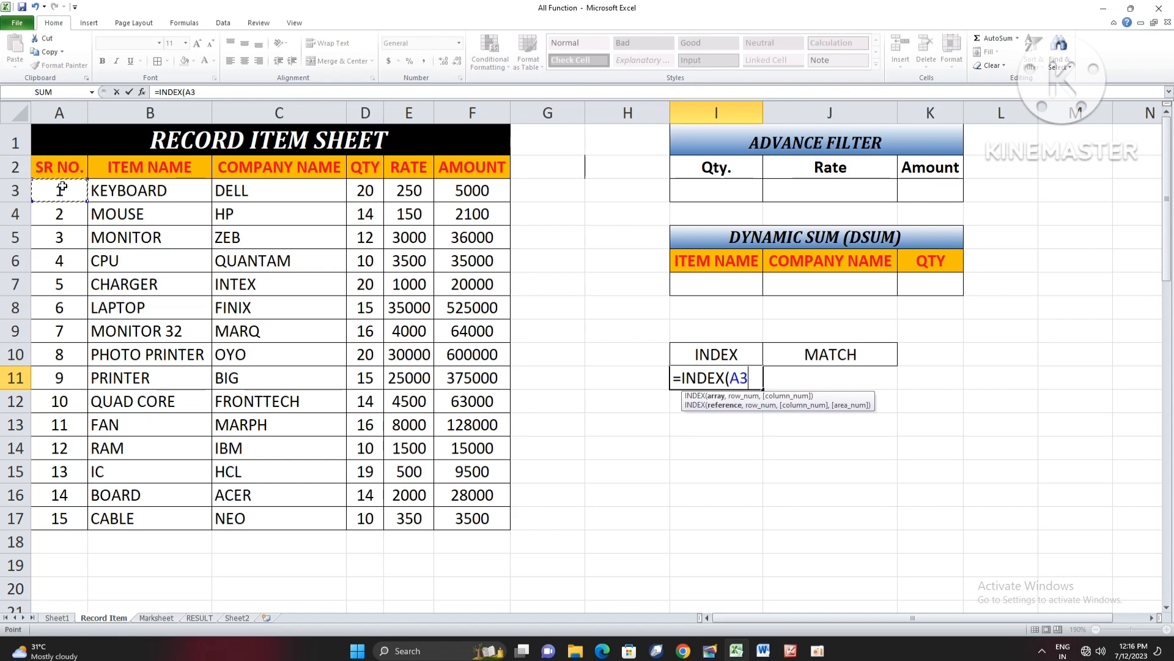
left_click_drag(59, 170, 476, 513)
type(",")
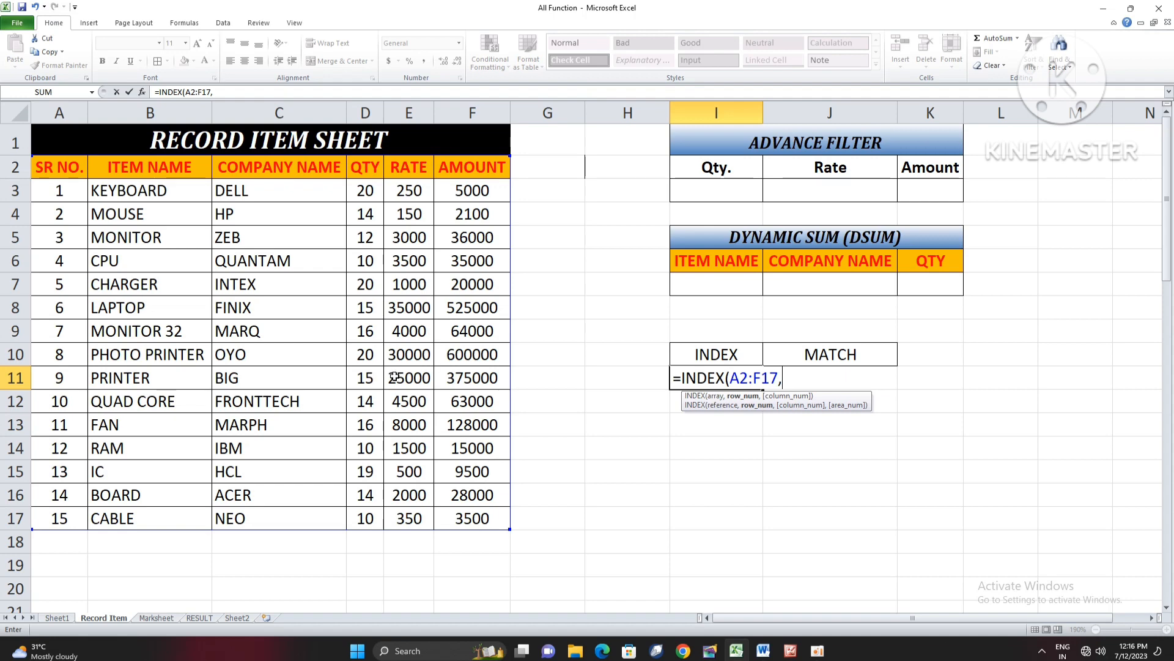
type("3,")
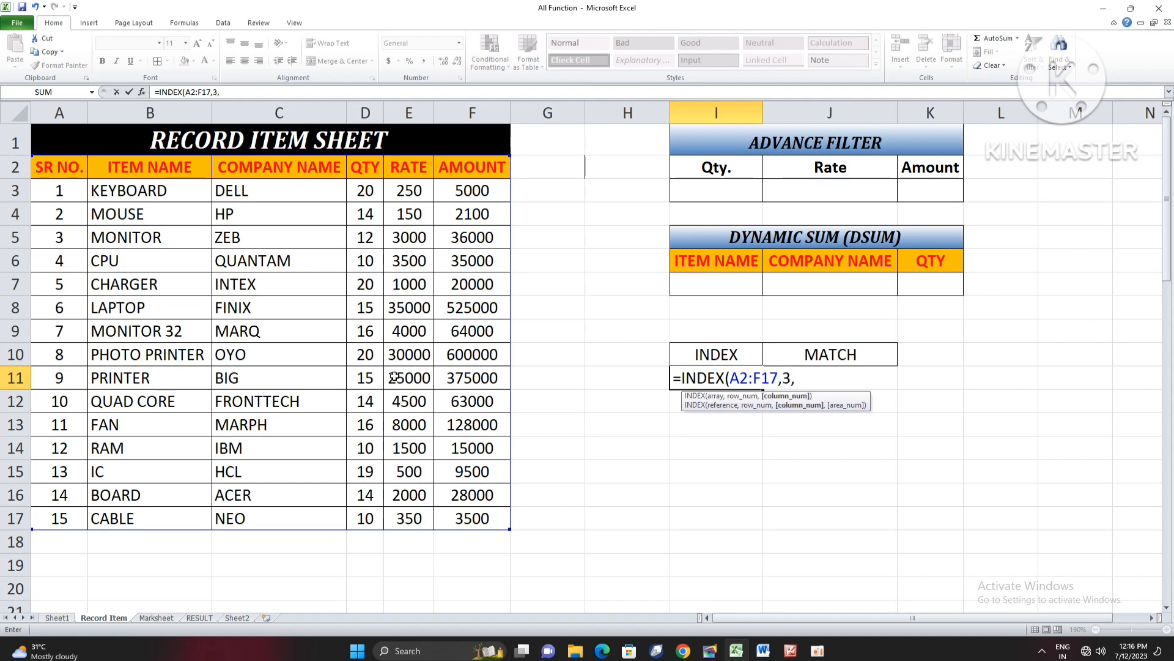
type("2")
key("Return")
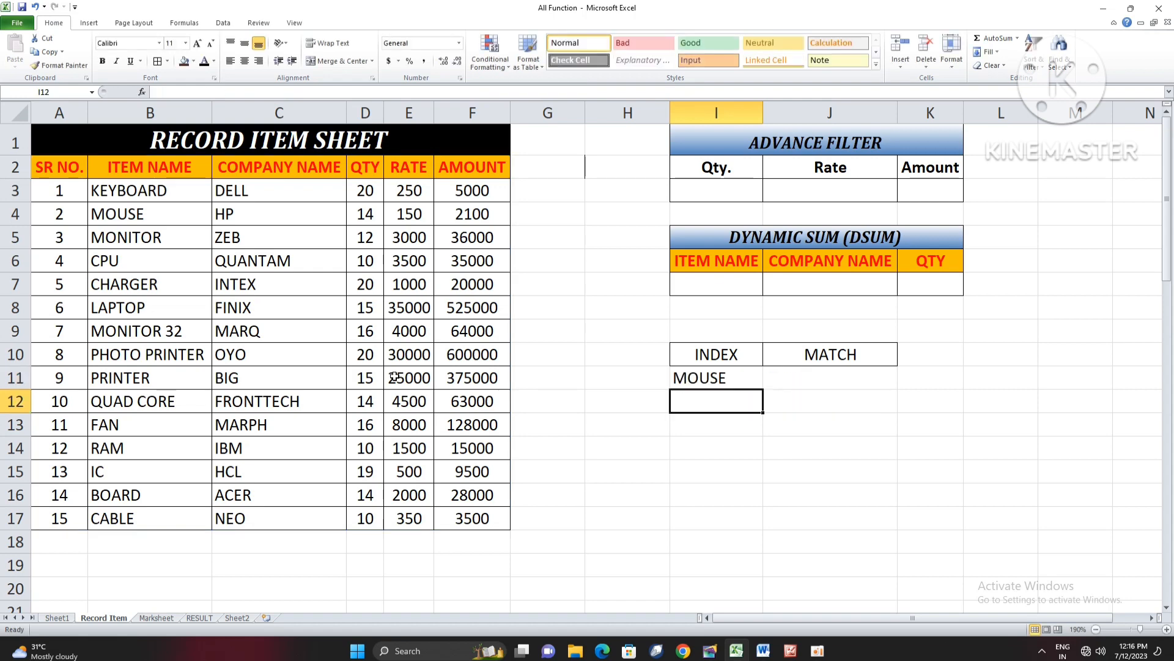
- Trace the INDEX formula's row and column position through the SR NO. and ITEM NAME columns and compare it with I11
key("Up")
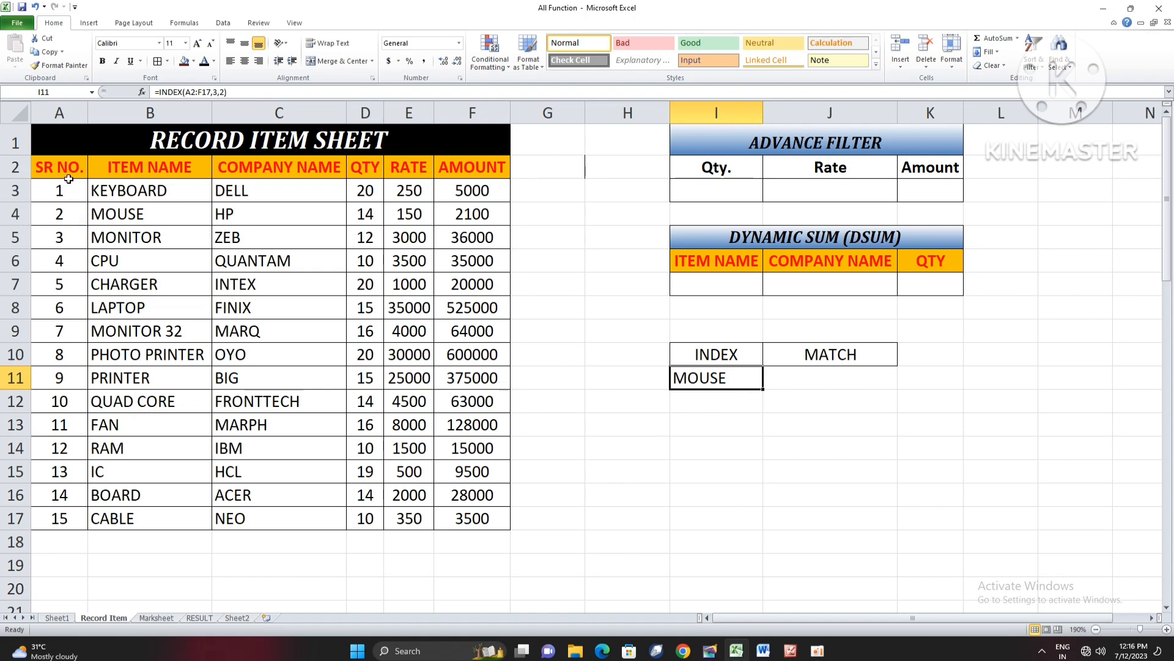
left_click_drag(68, 178, 69, 425)
left_click_drag(128, 167, 140, 383)
left_click_drag(134, 169, 139, 309)
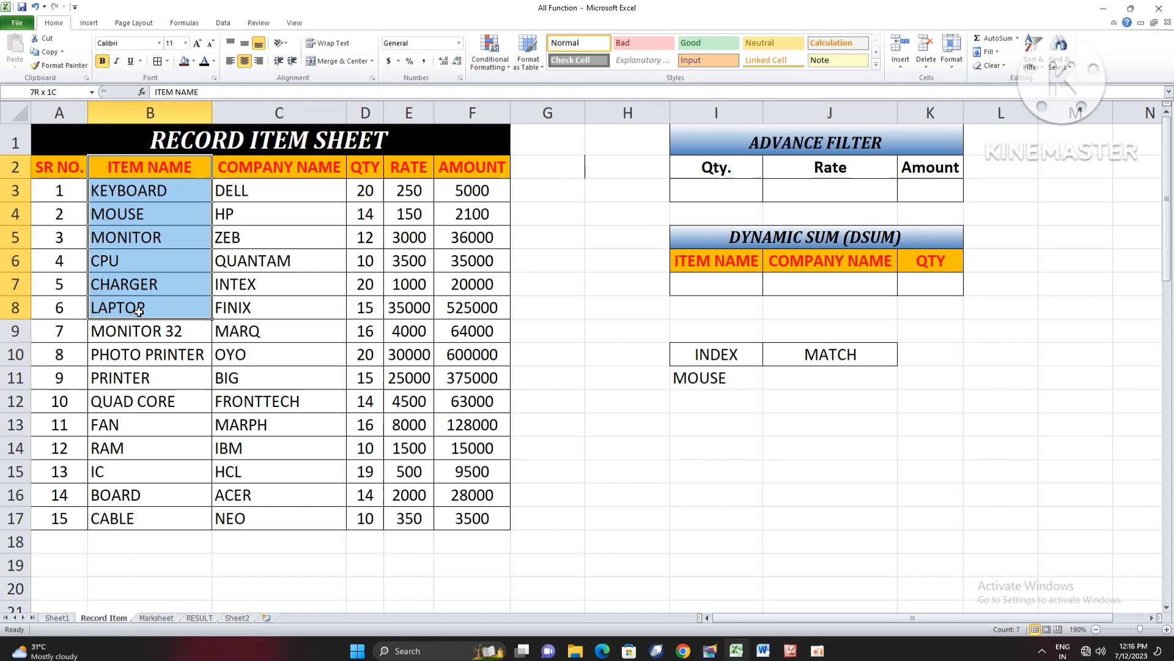
left_click(145, 165)
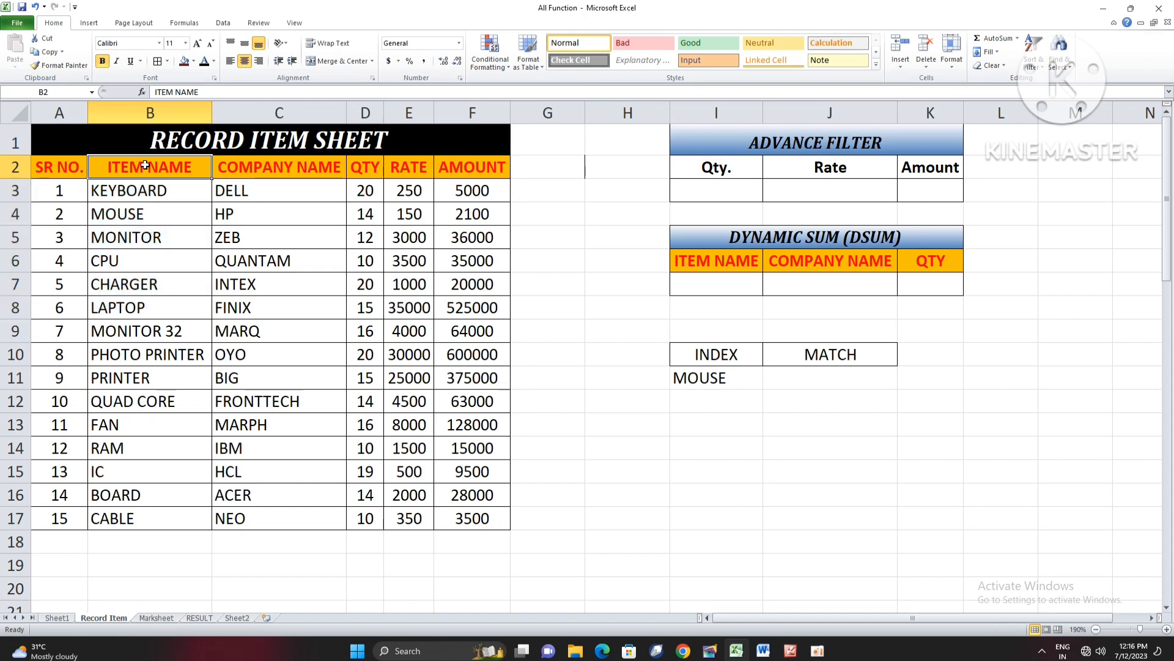
left_click(149, 194)
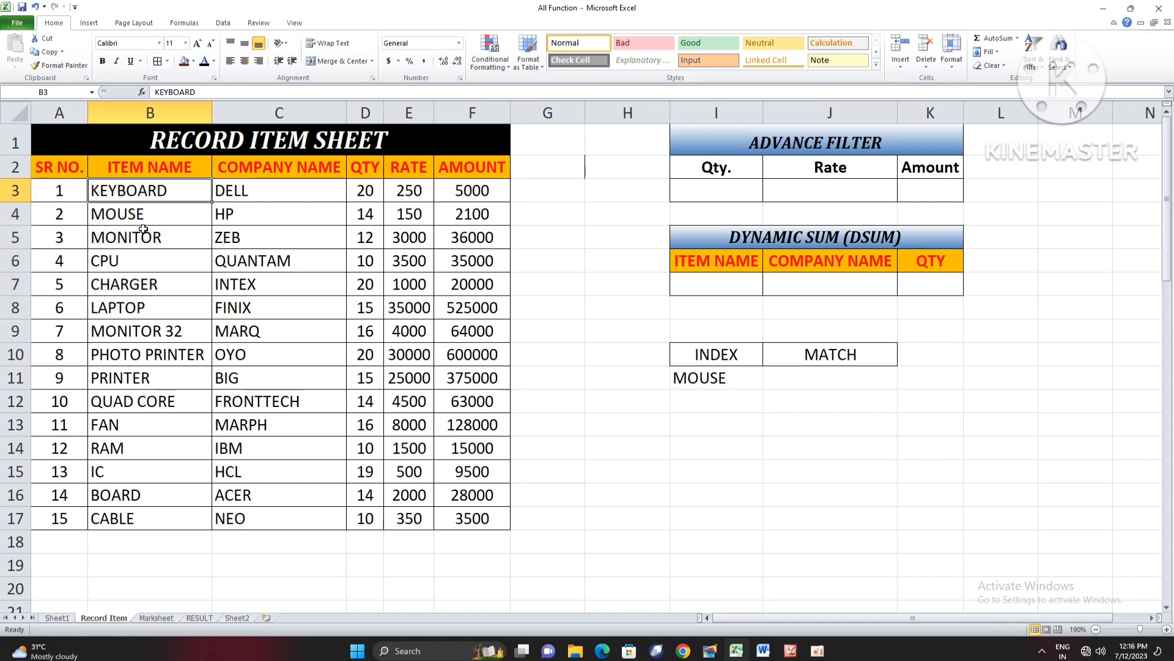
left_click(143, 220)
left_click(687, 377)
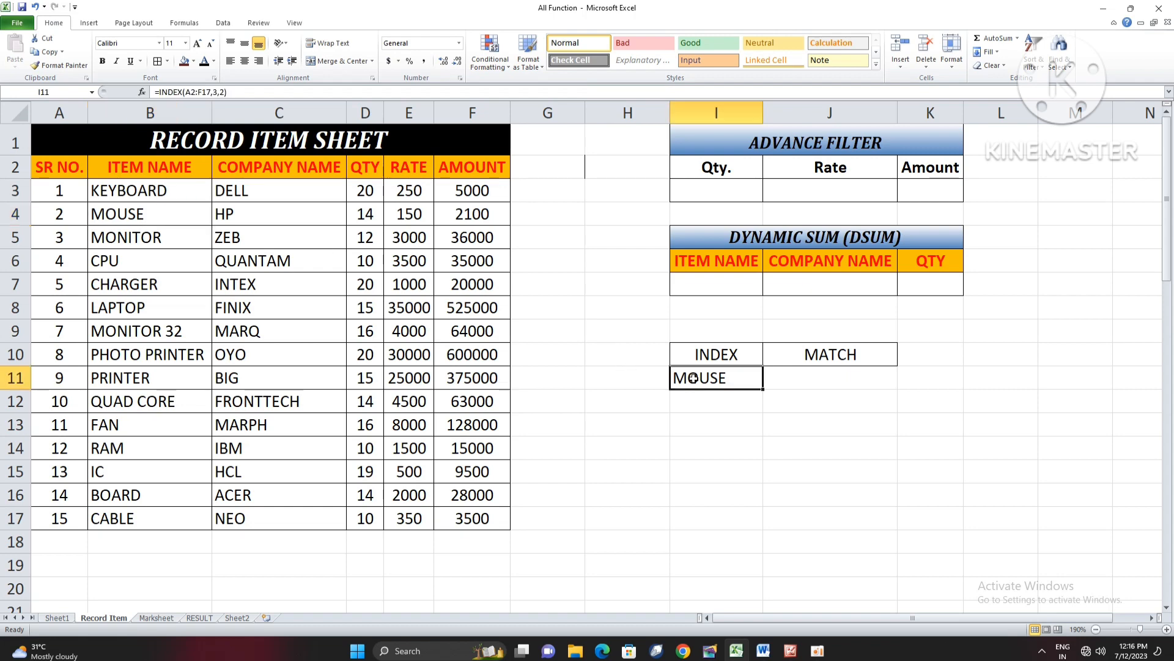
- Enter =MATCH(I11,B2:B17,0) in J11 to find the item's exact position in the ITEM NAME column
left_click(834, 379)
type("=")
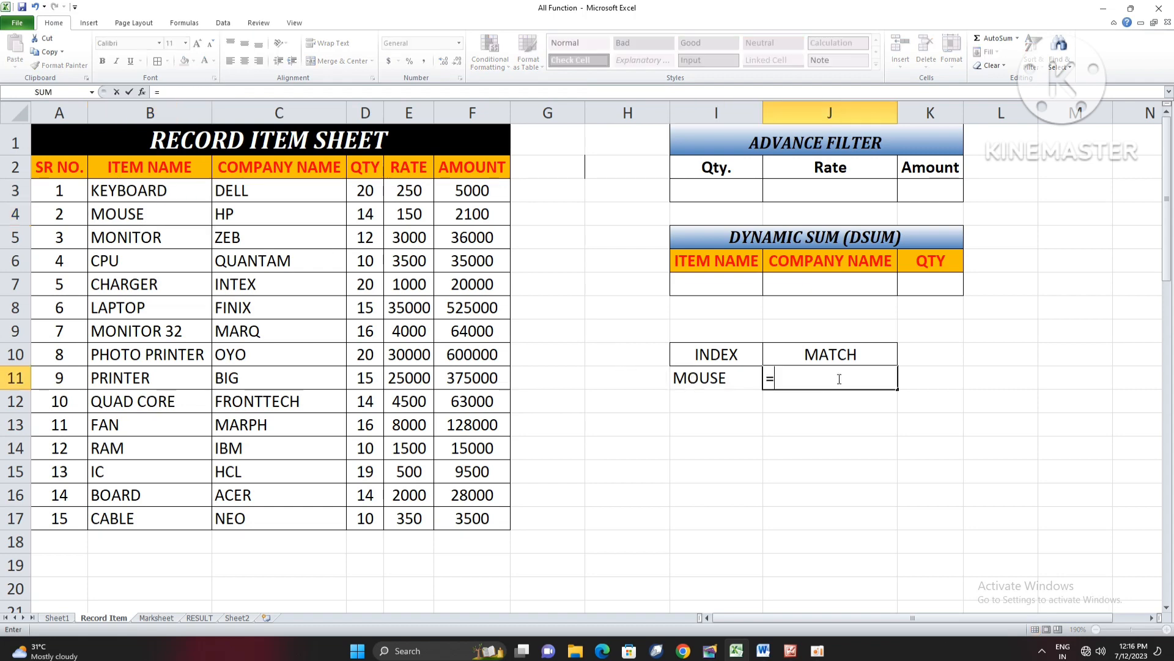
type("MATCH(")
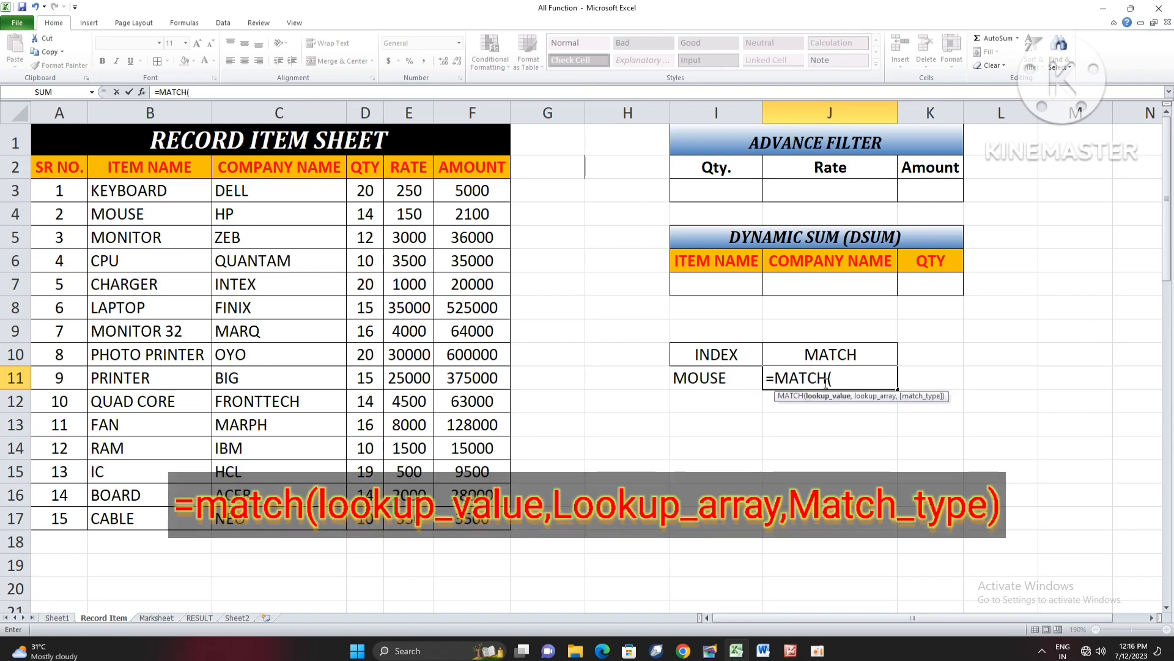
left_click(732, 382)
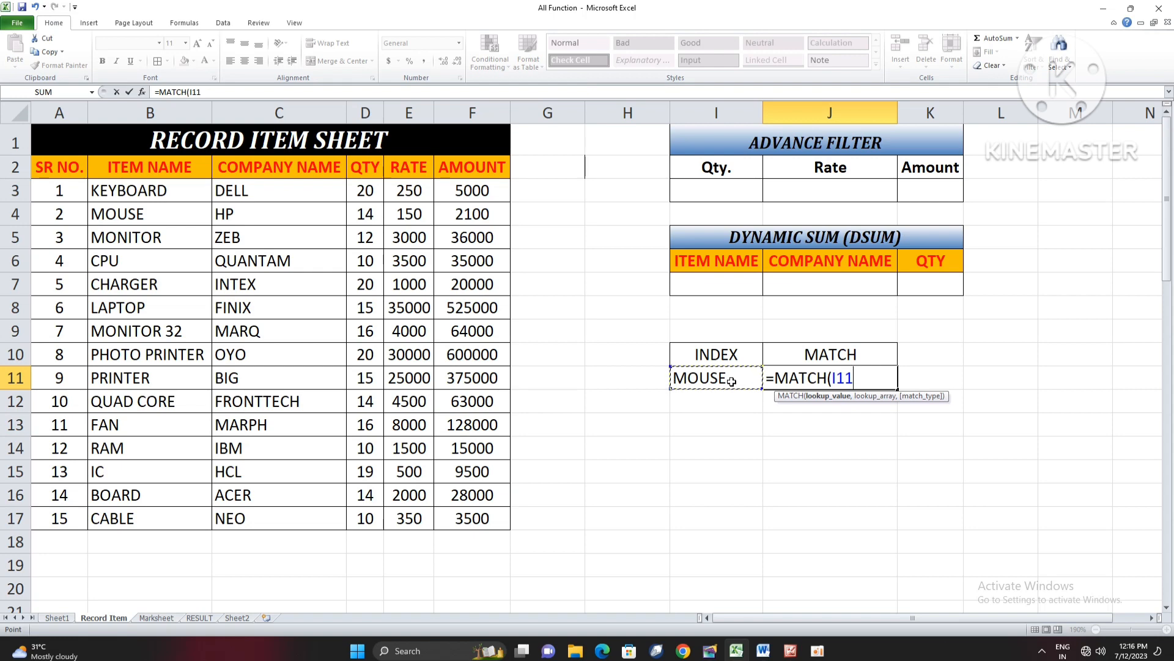
type(",")
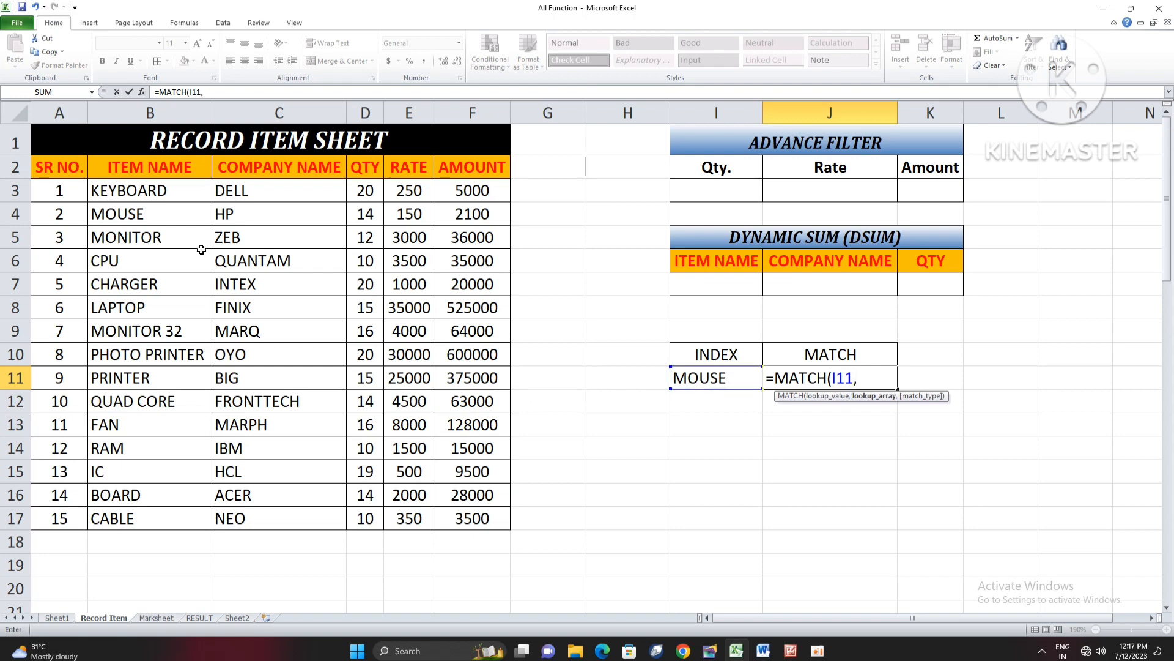
left_click_drag(154, 196, 153, 517)
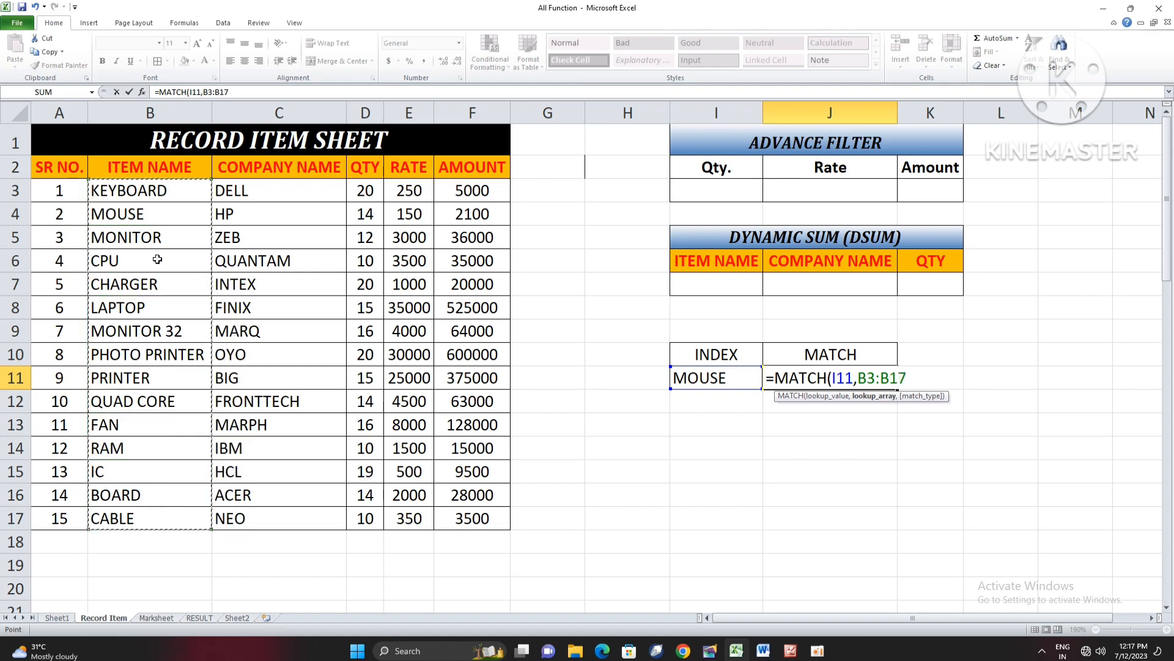
left_click_drag(163, 163, 167, 511)
type(",")
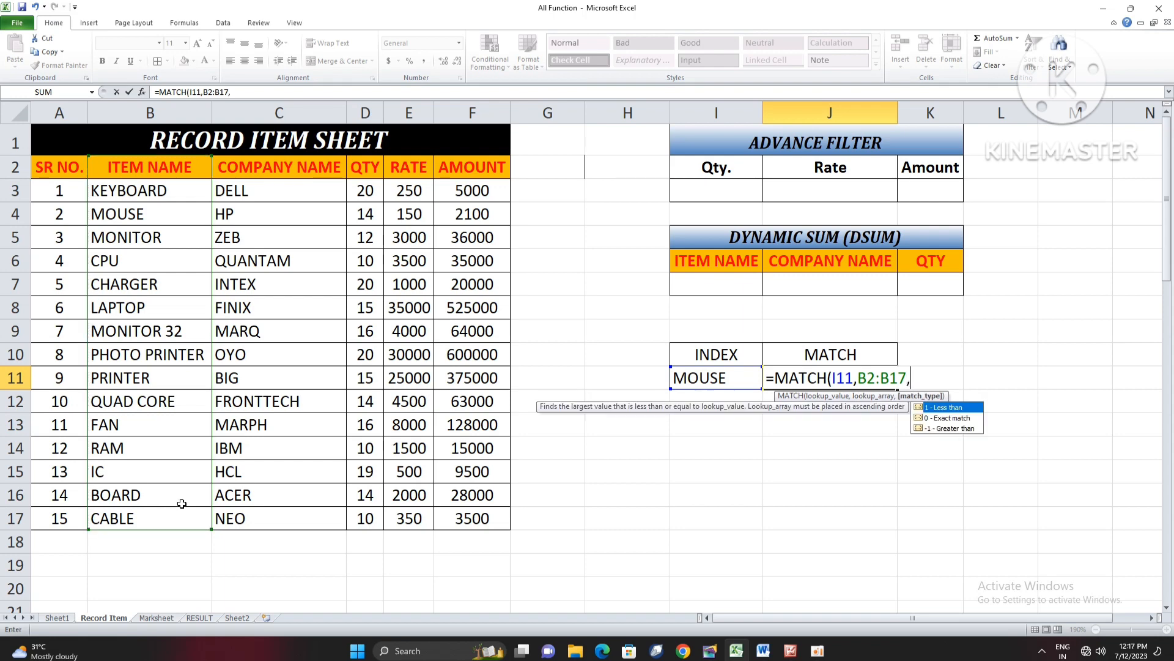
type("0")
key("Return")
- Check the MATCH result in J11 by counting down the ITEM NAME column from its header
left_click(857, 381)
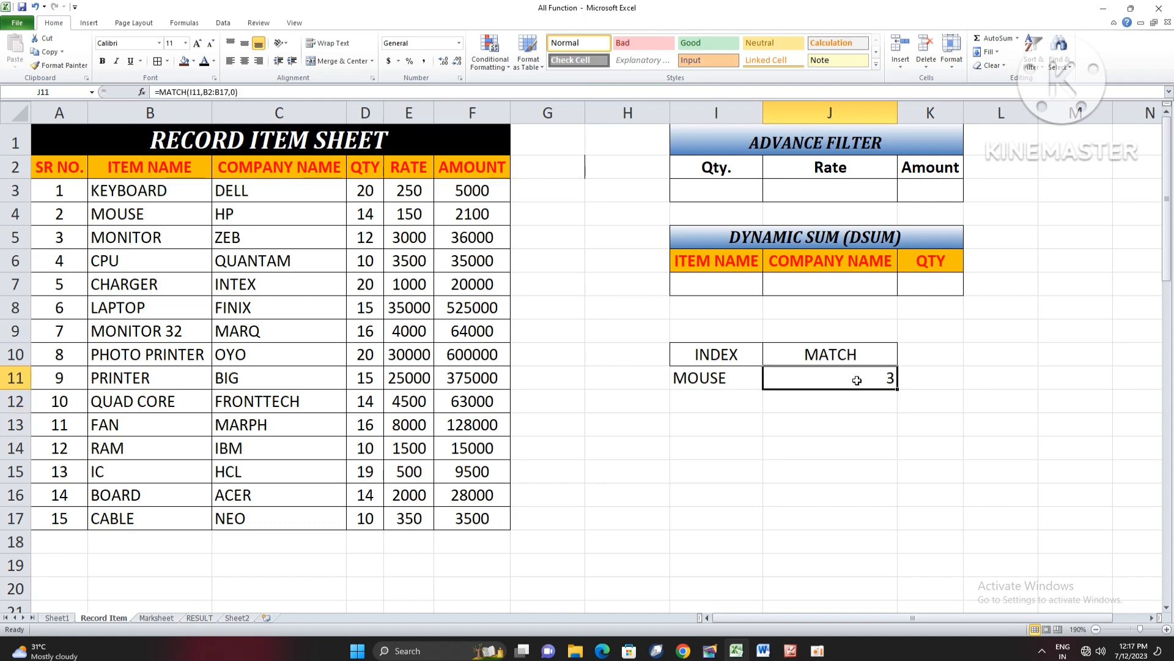
left_click(202, 177)
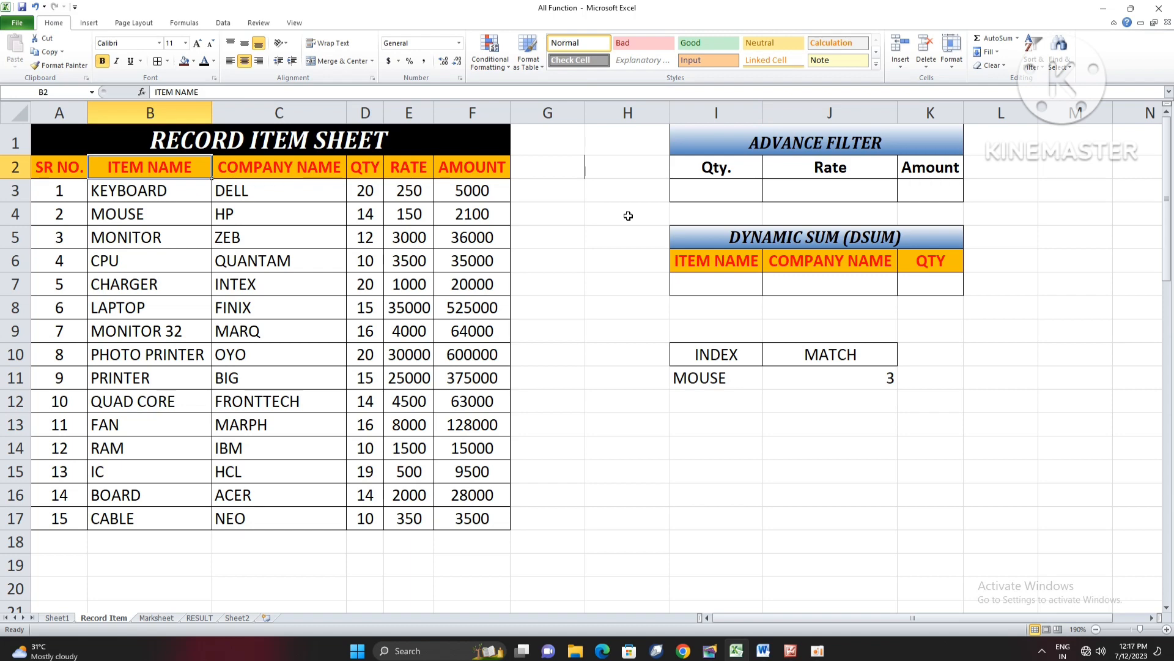
key("Down")
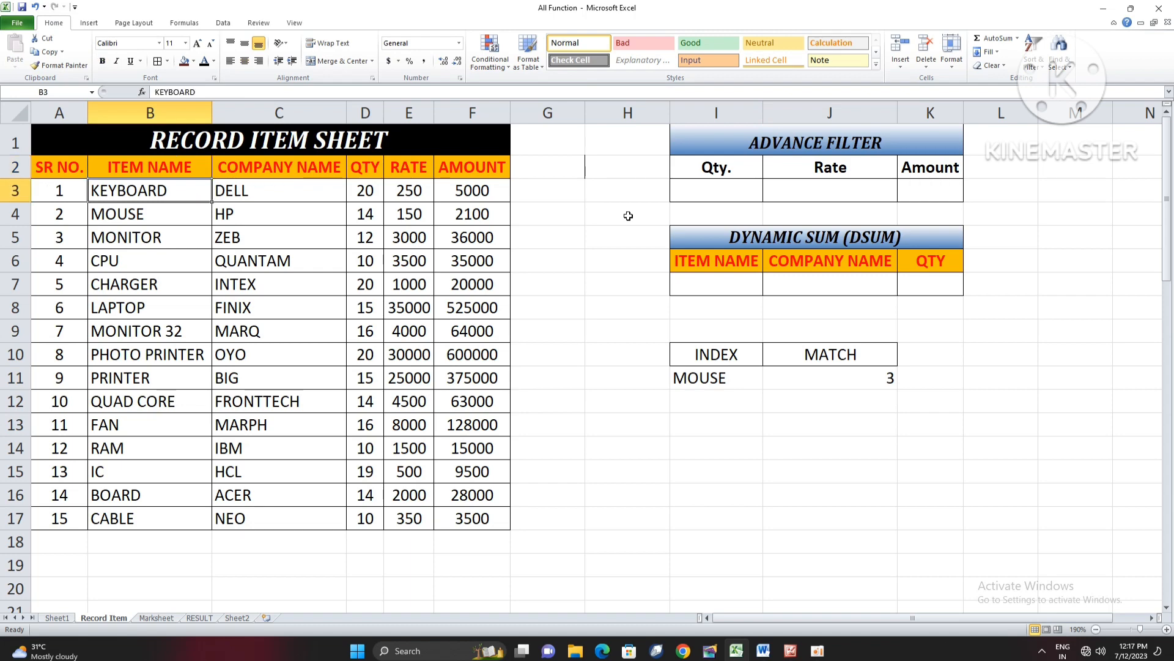
key("Down")
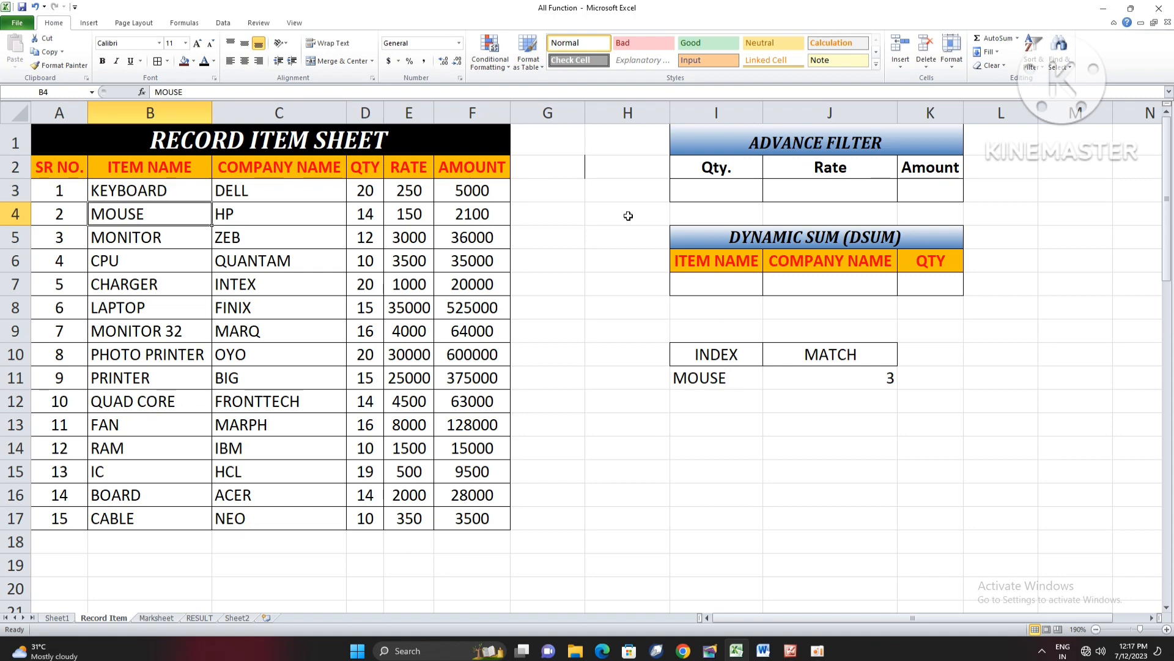
- Merge and centre cells I13:J13 below the INDEX and MATCH results
left_click_drag(735, 421, 772, 423)
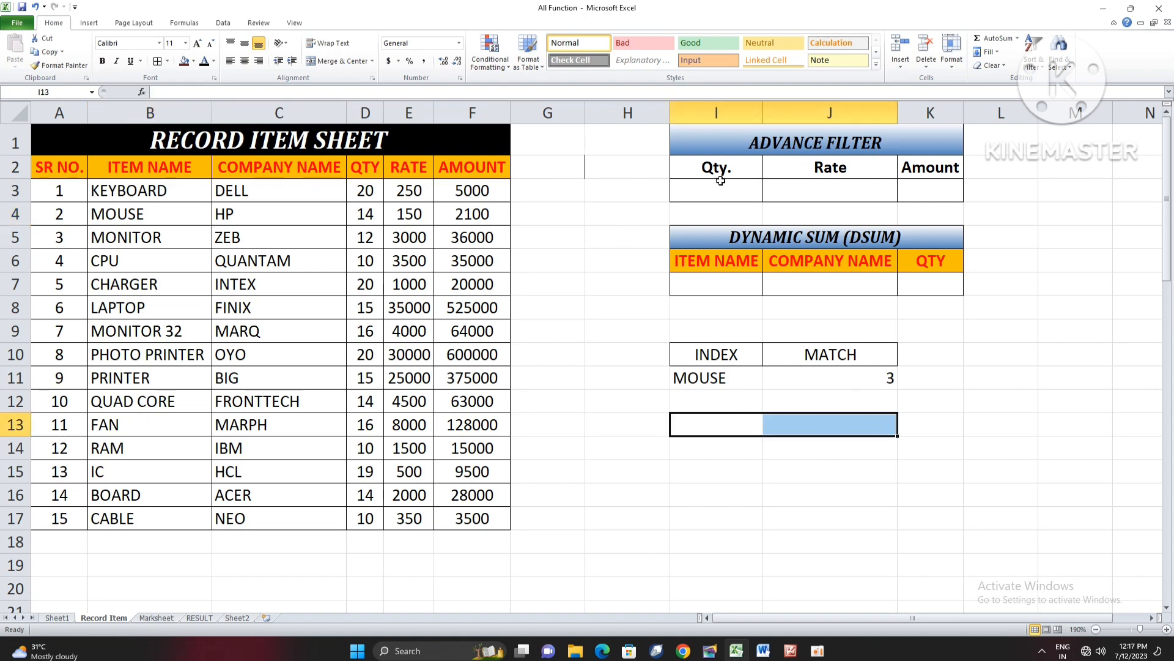
left_click(335, 67)
left_click(765, 479)
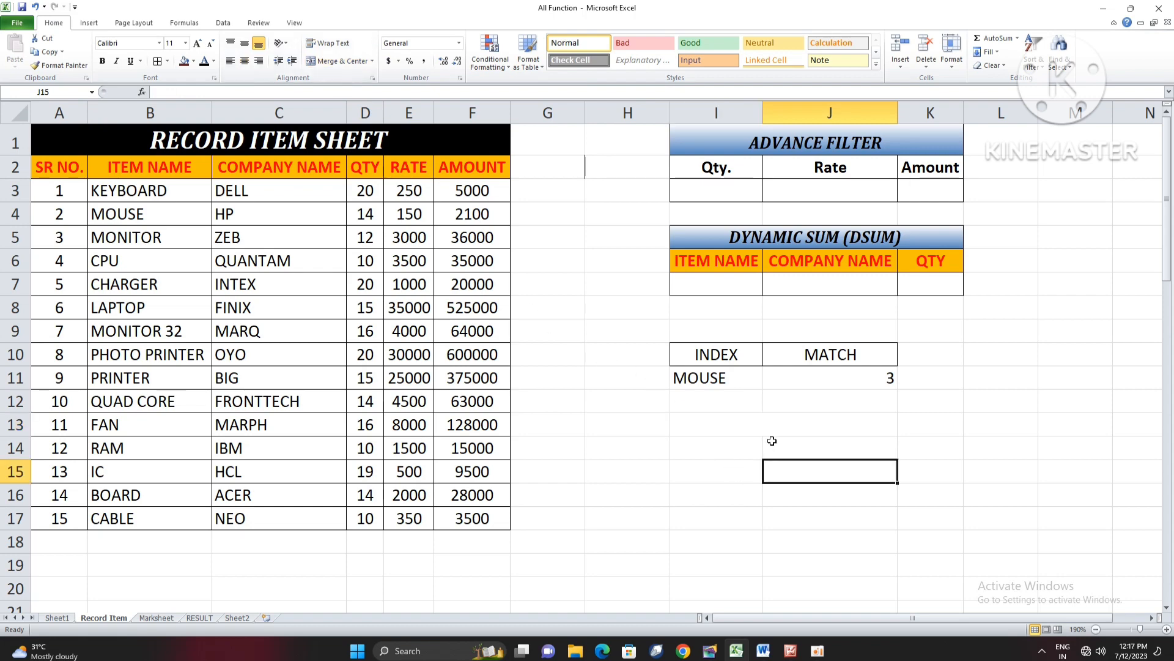
- Start an INDEX formula in the merged cell I13 with the whole item table A2:F17 as its array
left_click(770, 418)
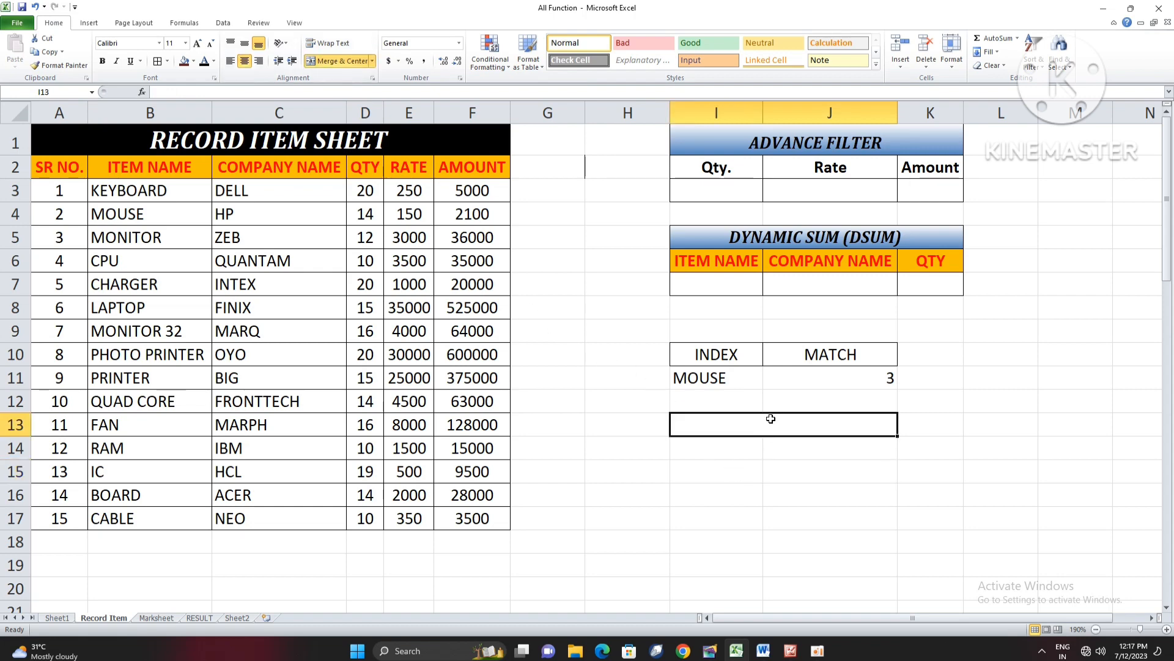
type("IN")
key("BackSpace")
key("BackSpace")
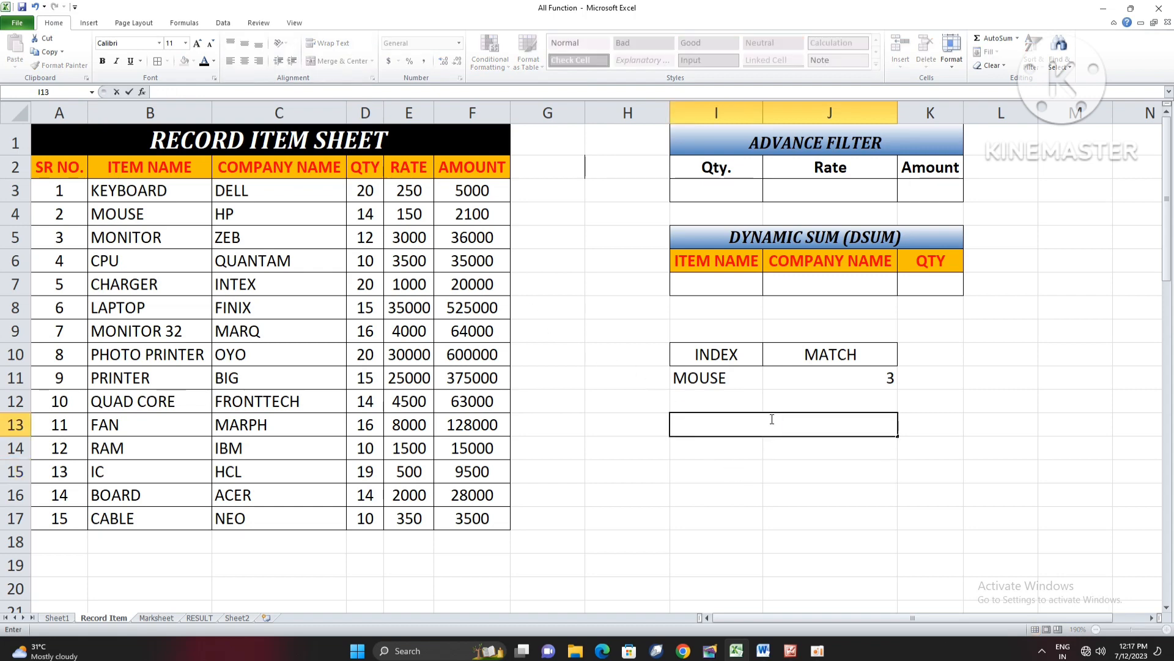
type("=INDEX(")
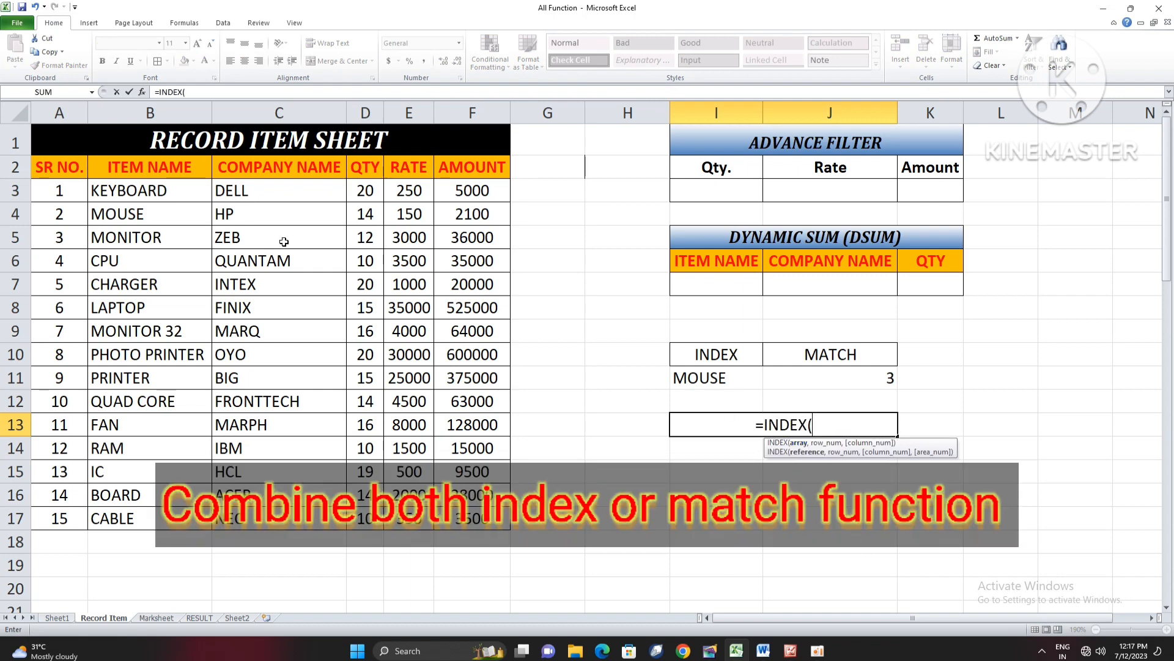
left_click_drag(57, 179, 456, 516)
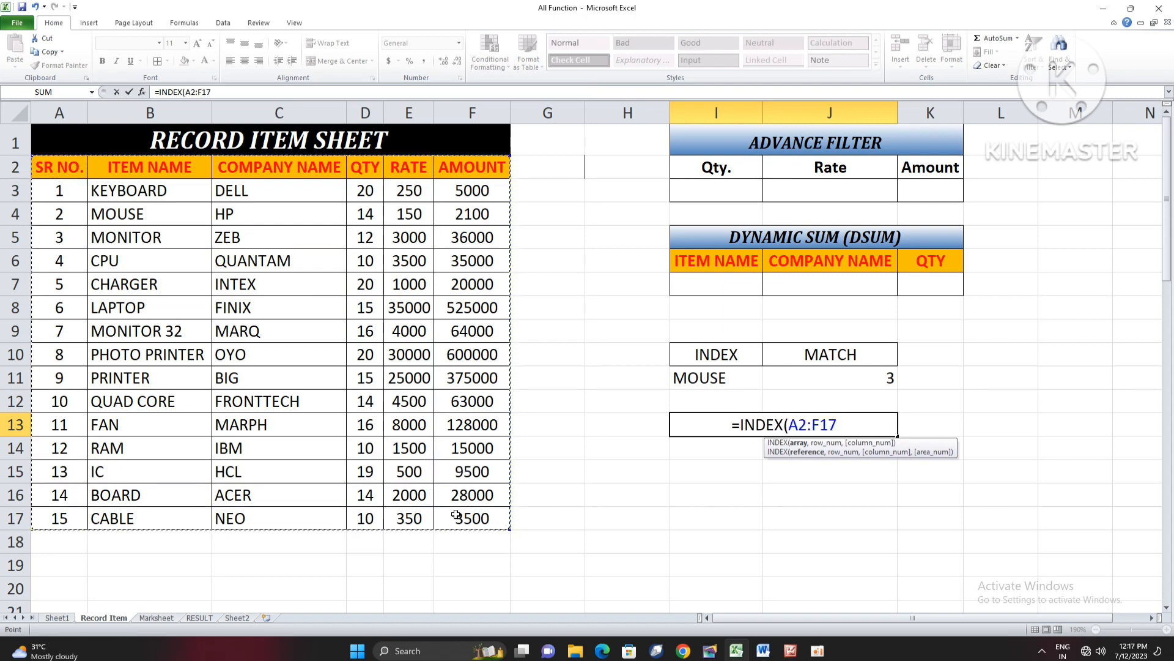
type(",")
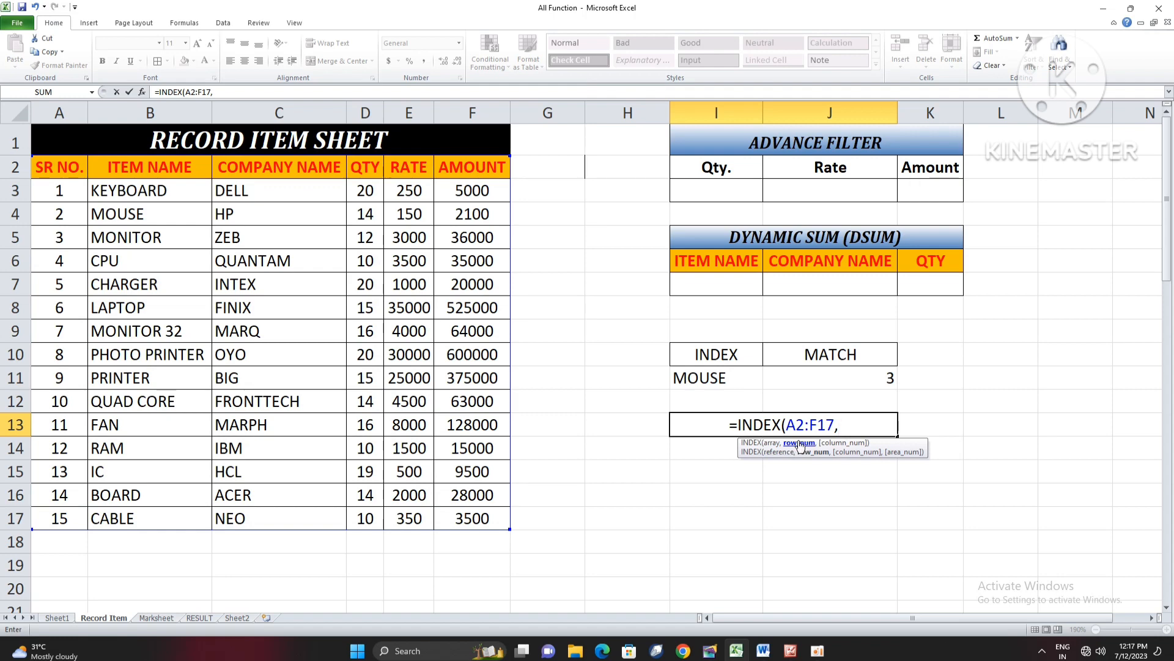
type("MATCH")
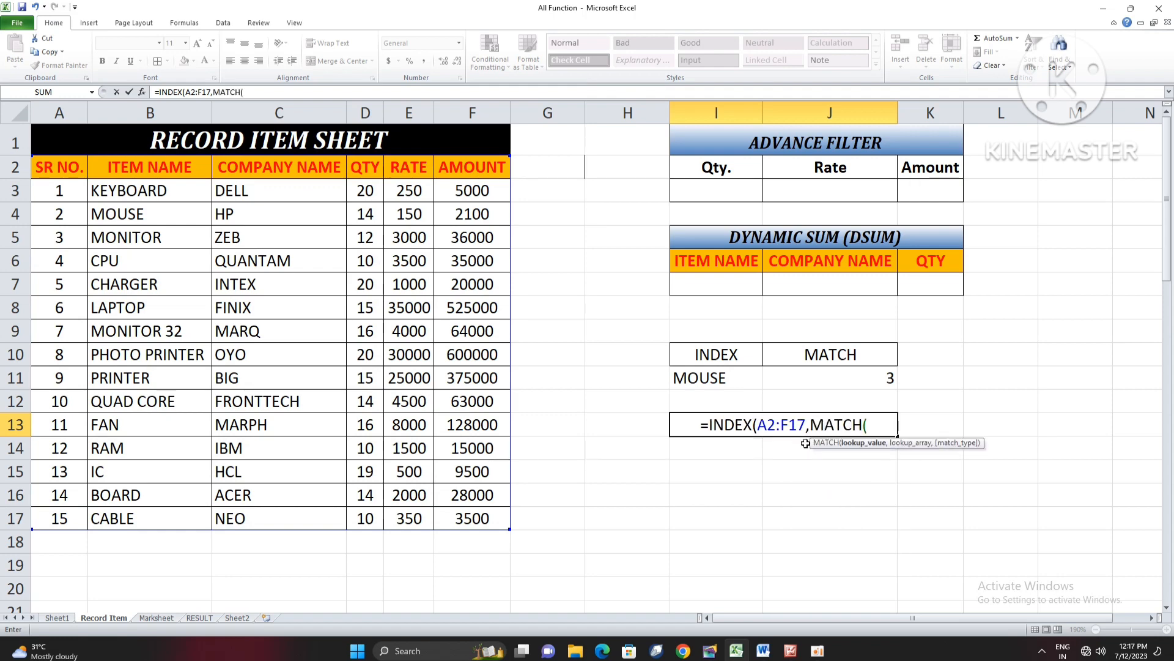
type("(")
- Add MATCH(I11,B2:B17,0) as the row number of the INDEX formula in I13
left_click(744, 379)
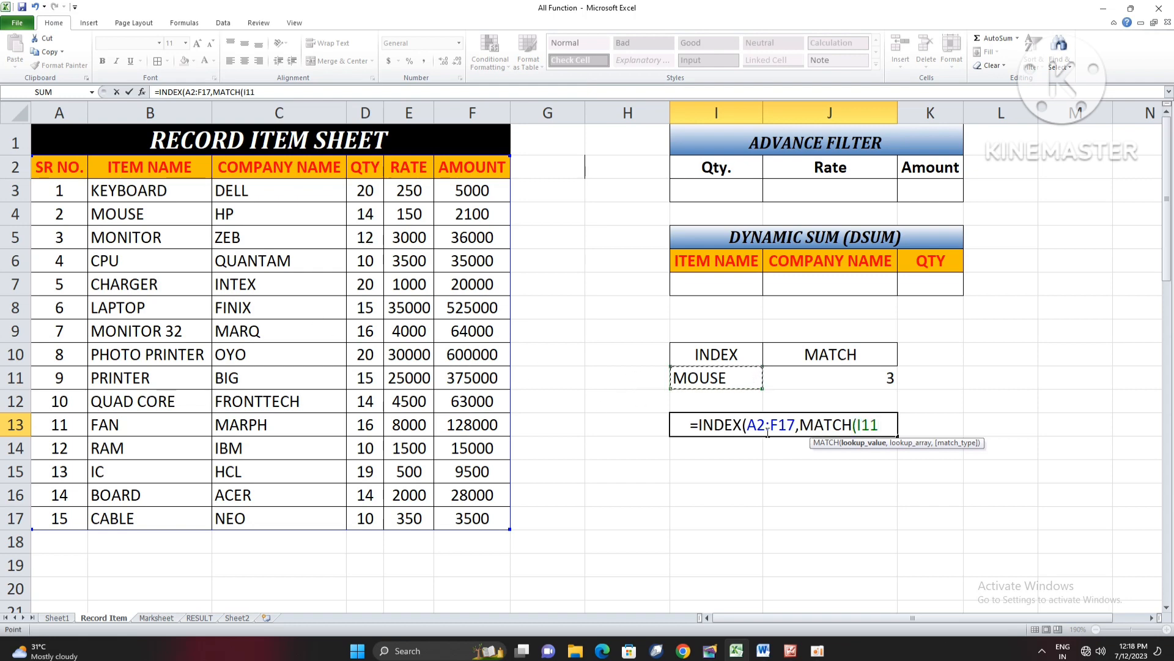
type(",")
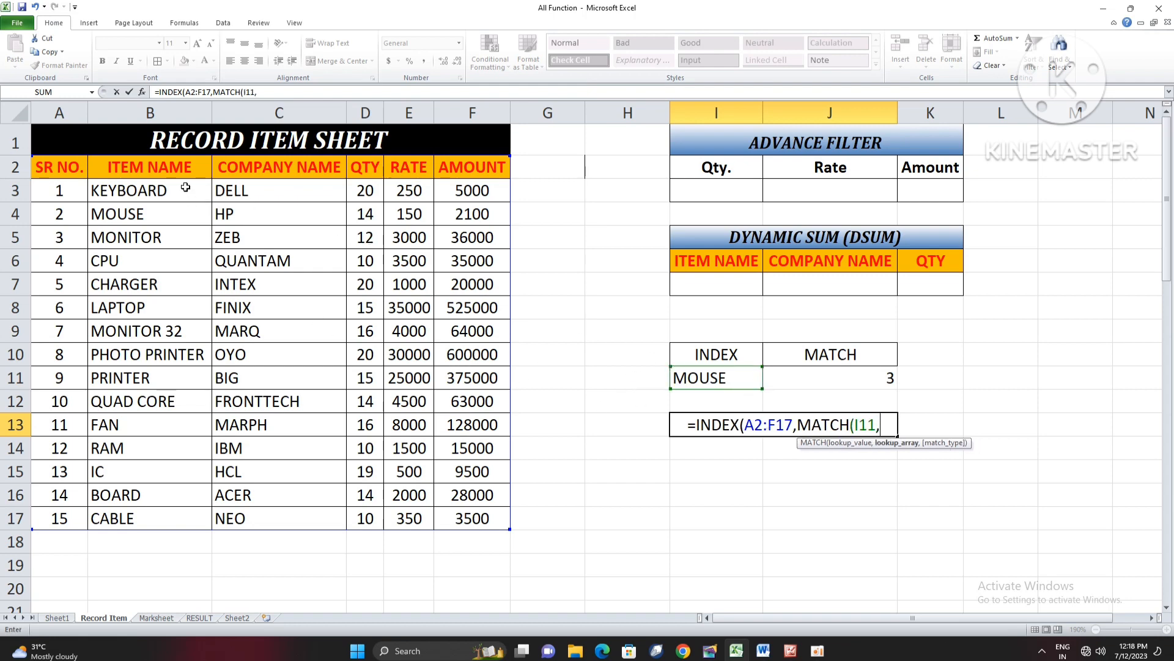
left_click_drag(178, 166, 187, 510)
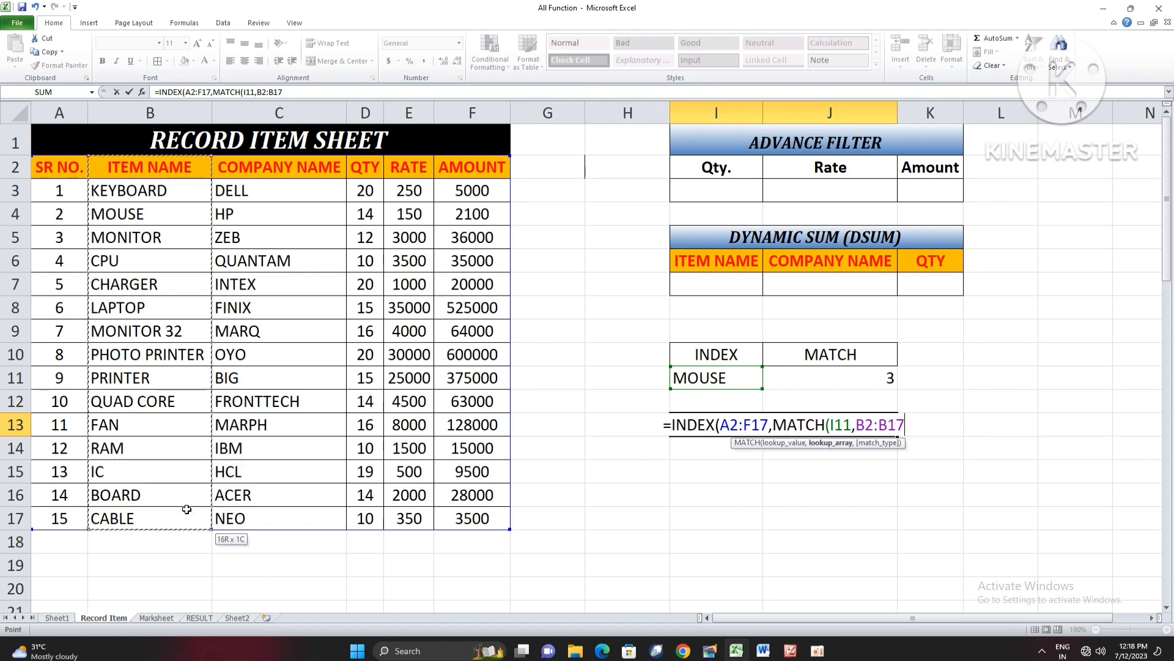
type(",")
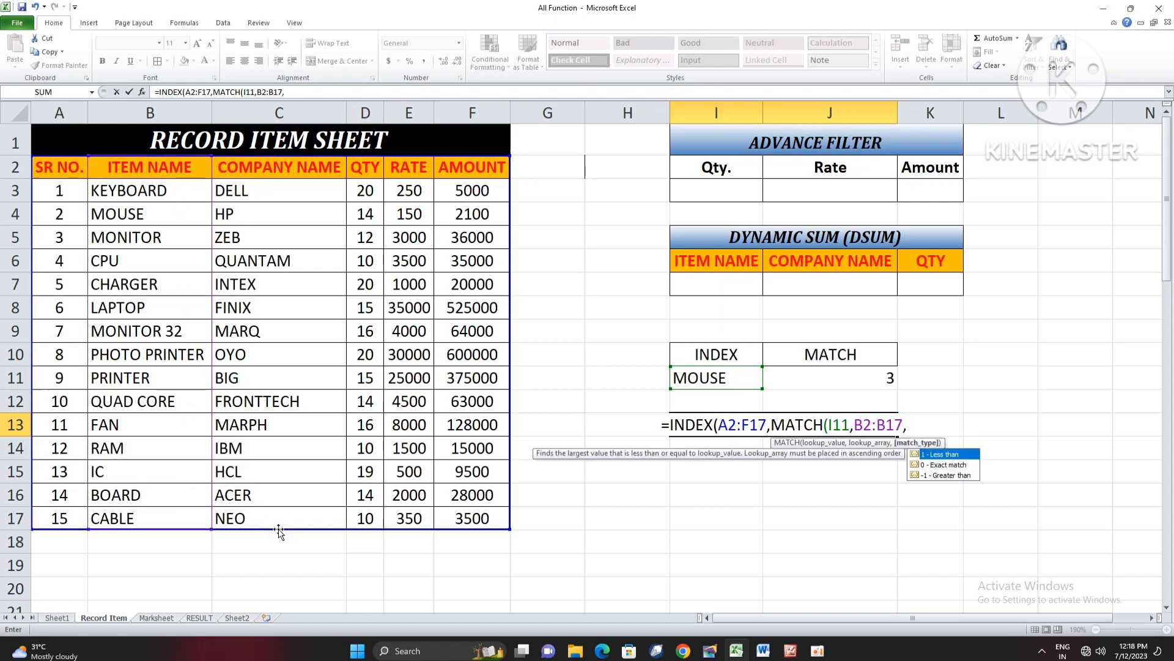
type("0")
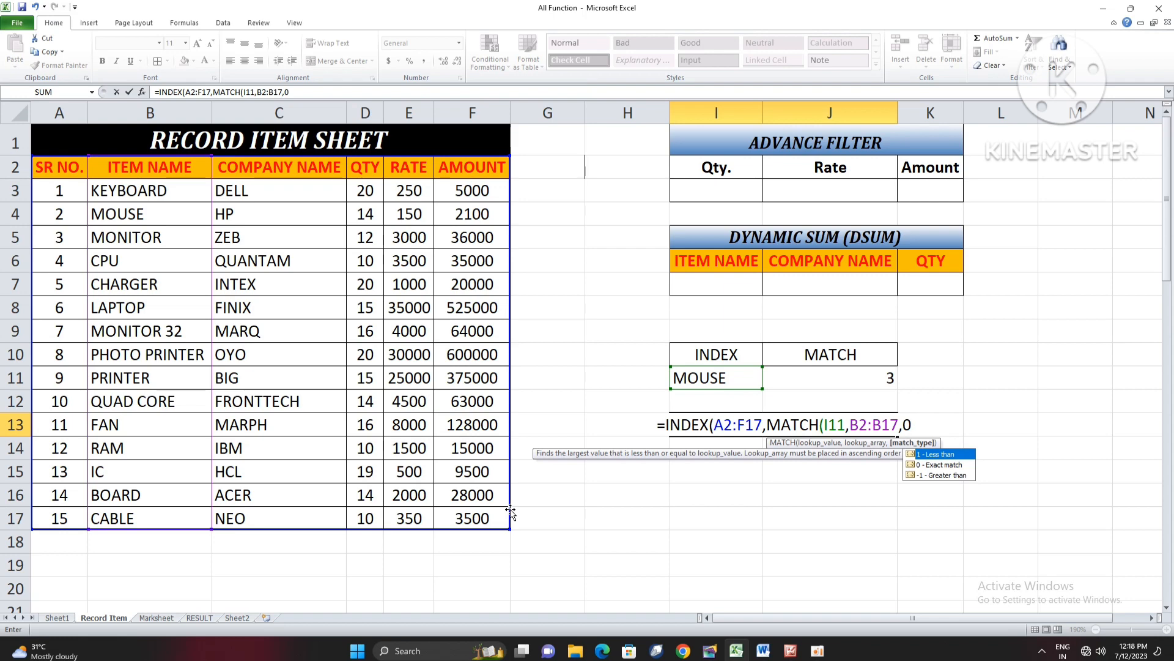
type("),")
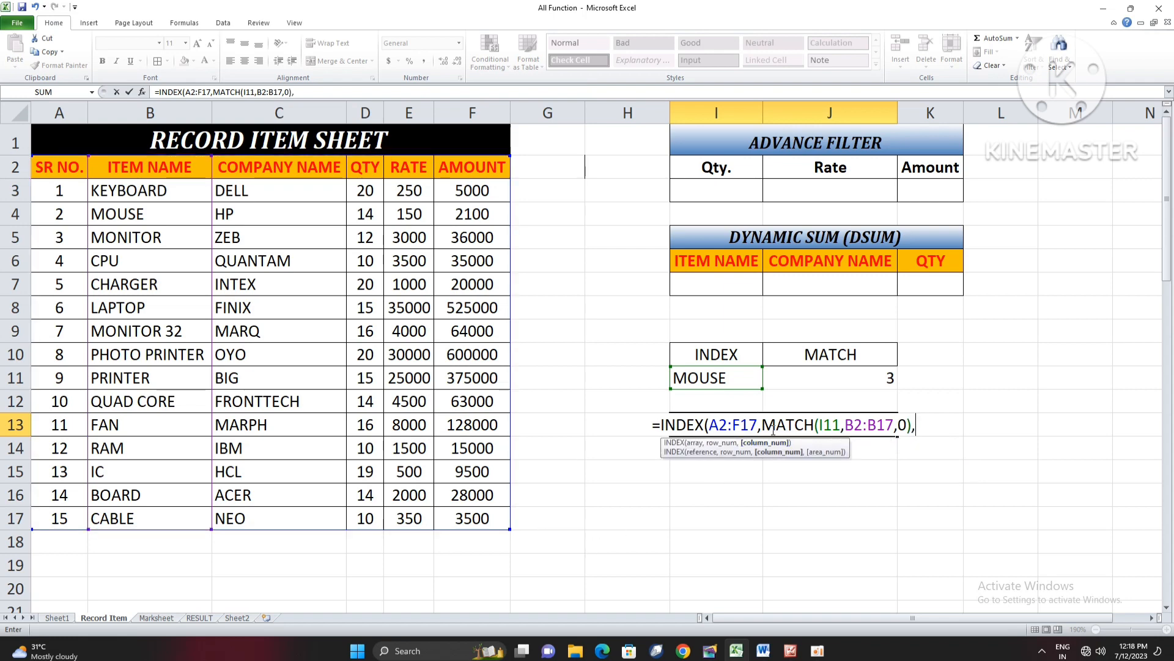
- Complete the INDEX formula in I13 with MATCH(J11,A2:F2,0) as its column number and enter it
left_click_drag(763, 425, 920, 424)
left_click(920, 425)
type("MATCH(")
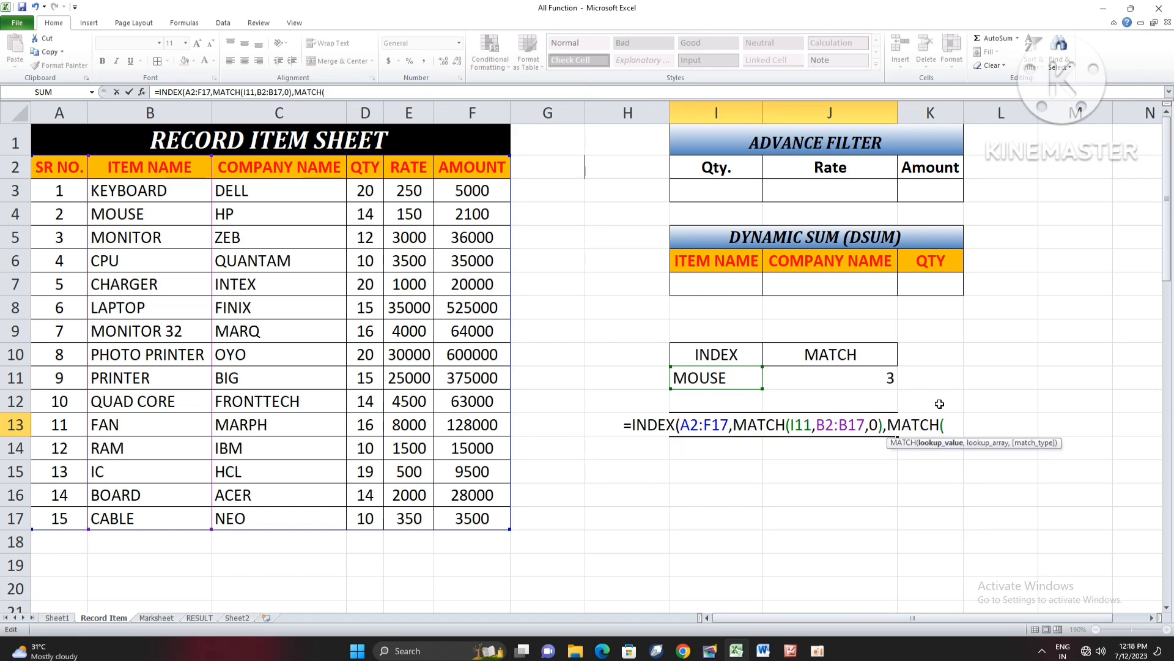
left_click(875, 374)
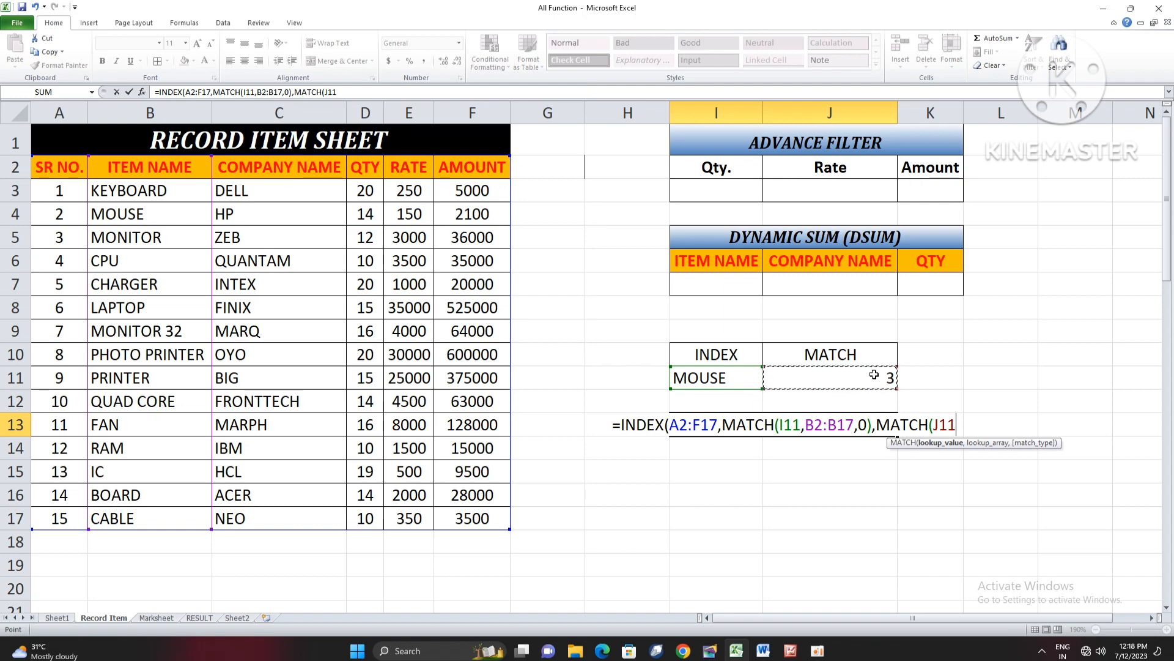
type(",")
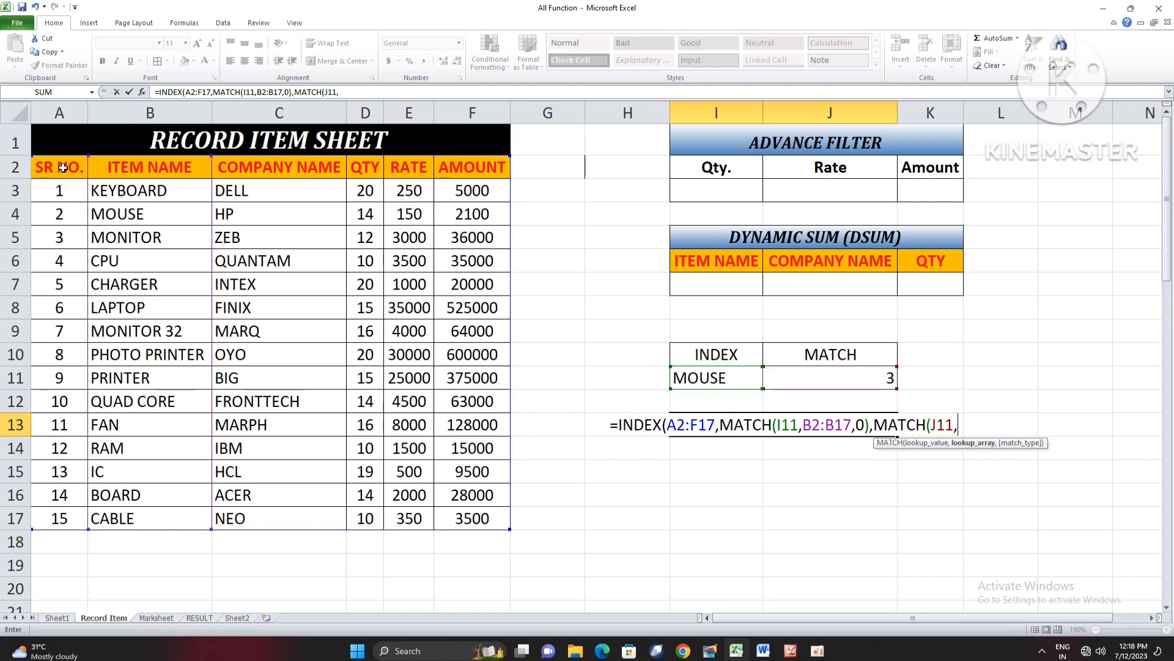
left_click_drag(63, 167, 470, 167)
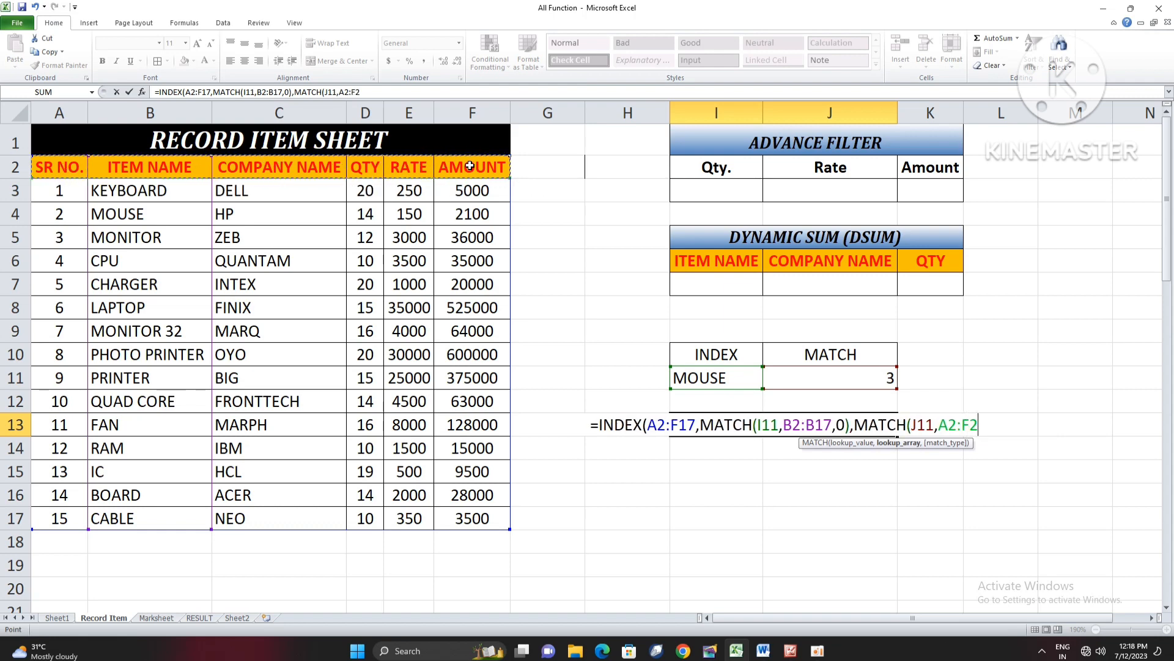
type(",0")
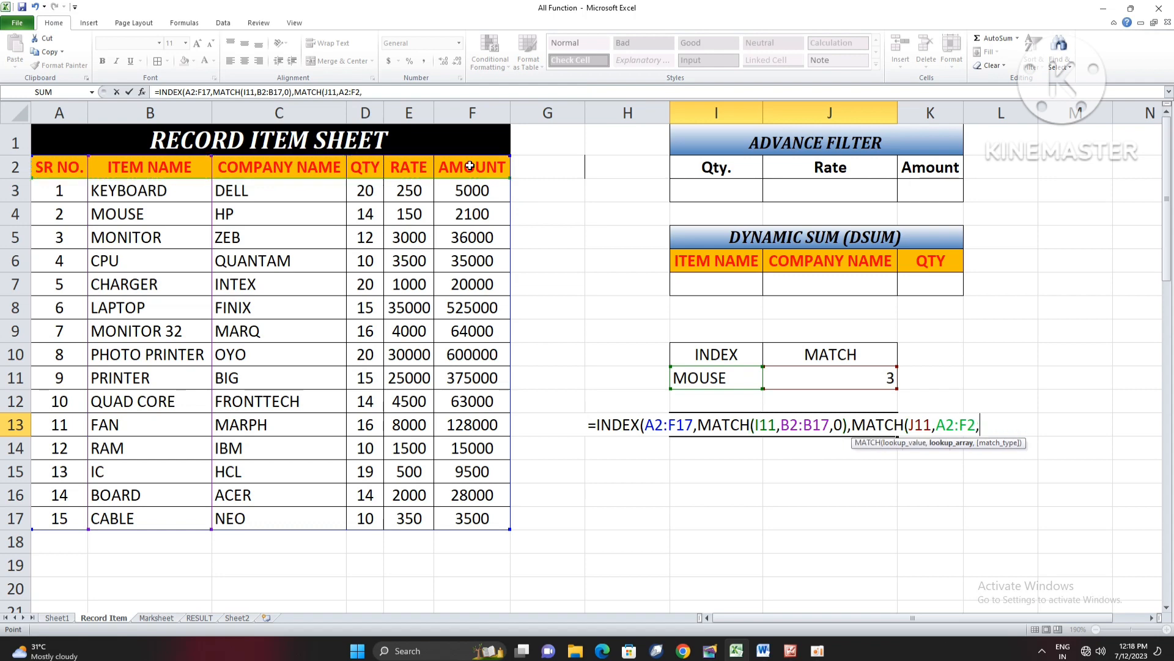
type("))")
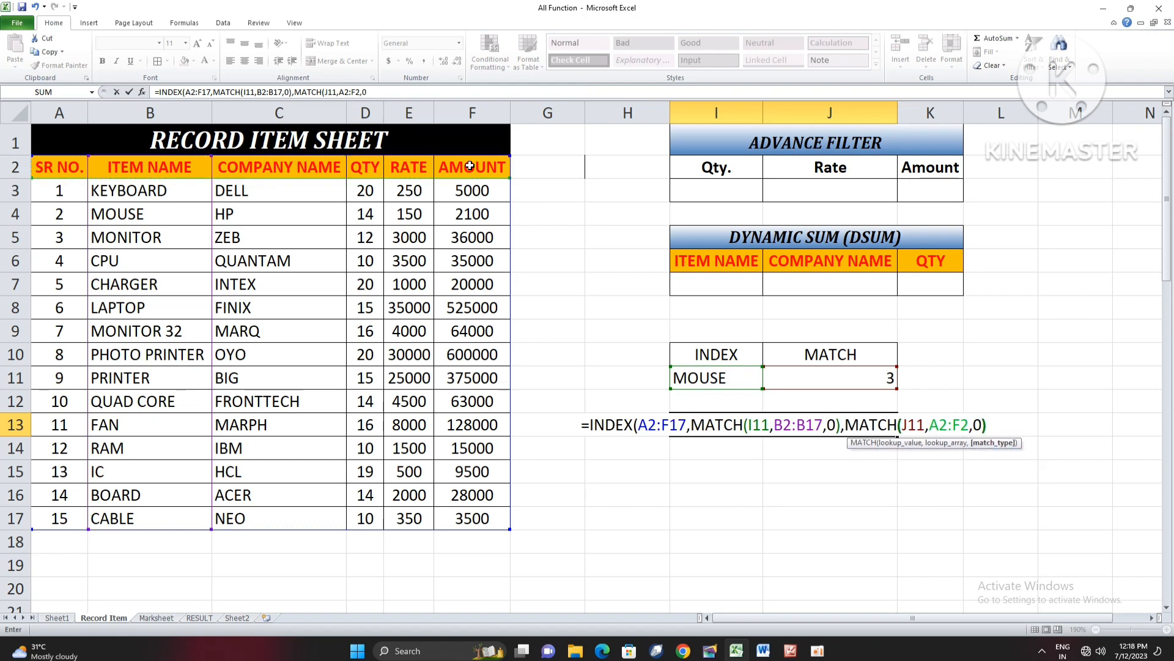
key("Return")
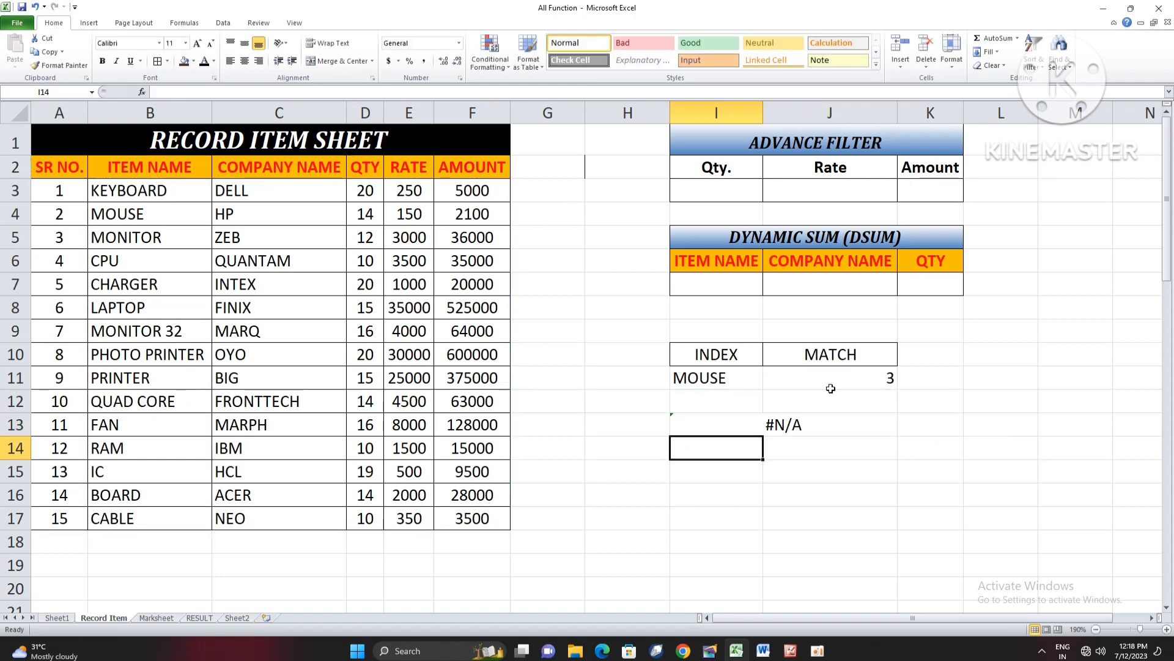
- Replace the MATCH formula in J11 with the column header QTY as the second lookup value
left_click(768, 423)
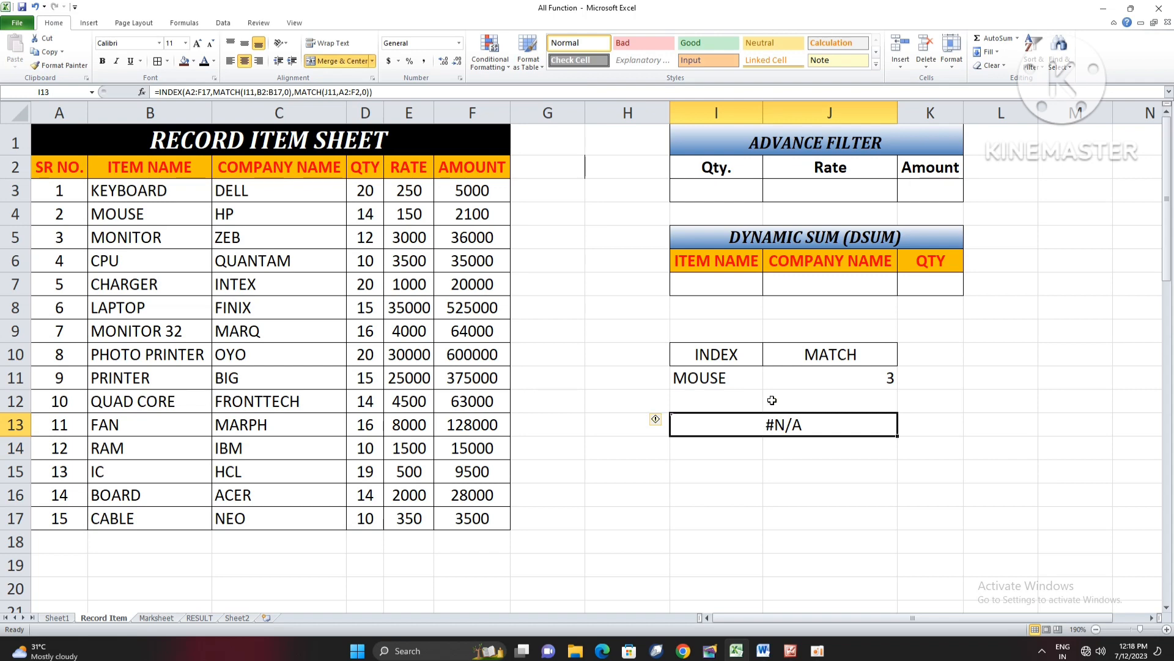
left_click(736, 383)
left_click(800, 379)
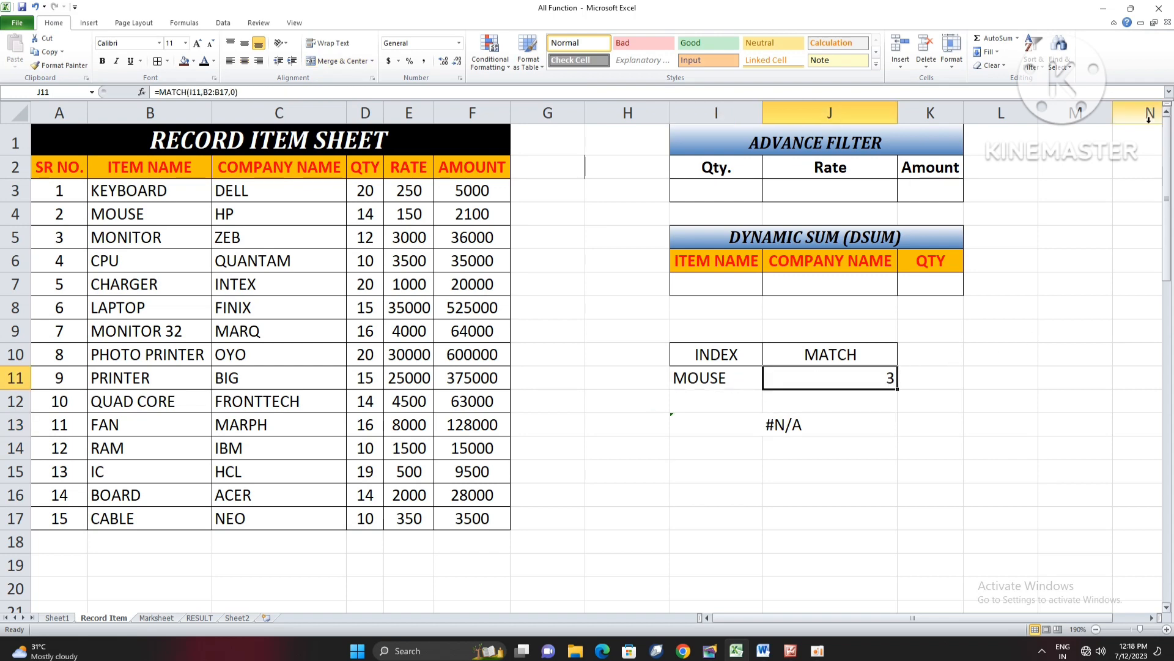
type("QTY")
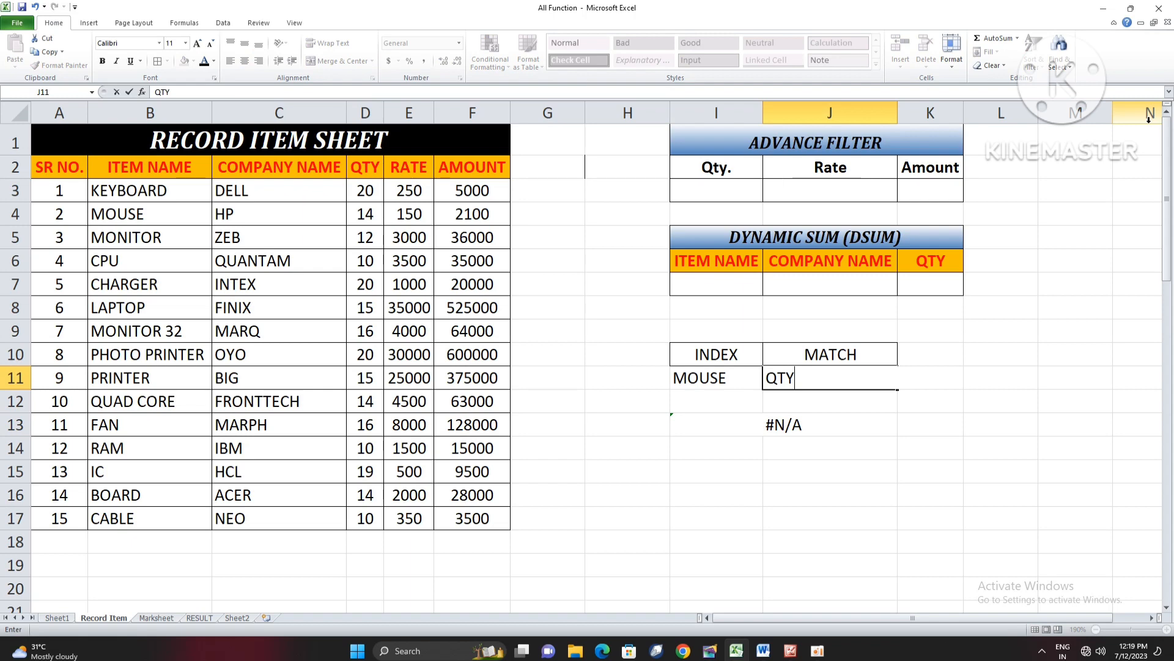
key("Return")
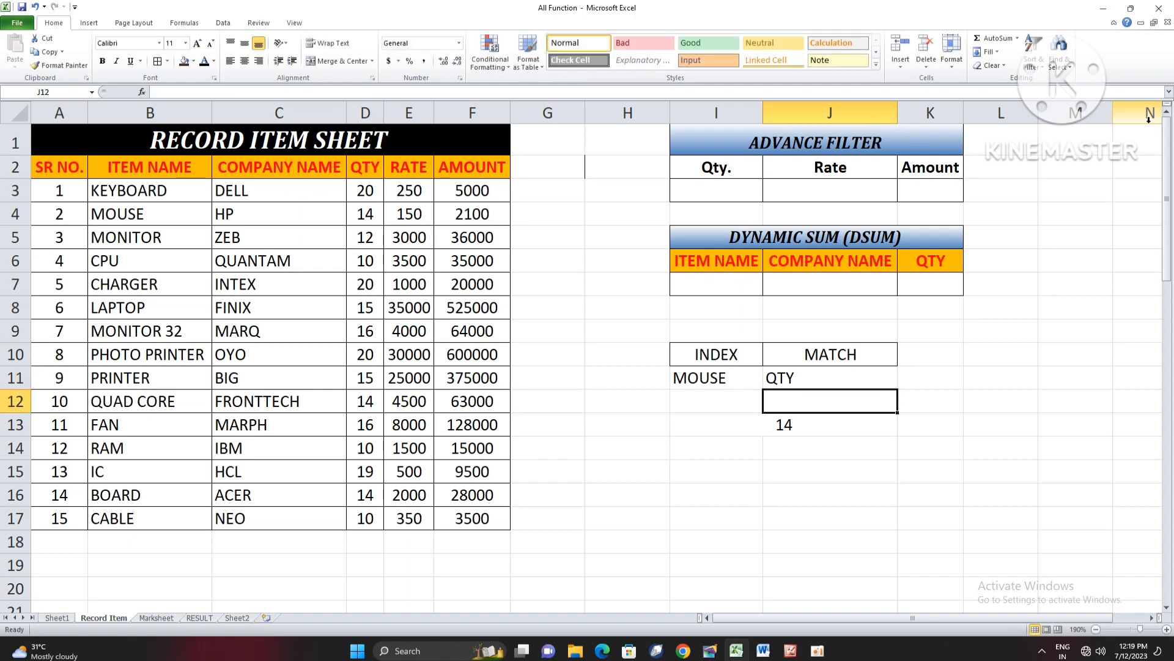
- Test the combined lookup by setting J11 to RATE and I11 to MONITOR
key("Up")
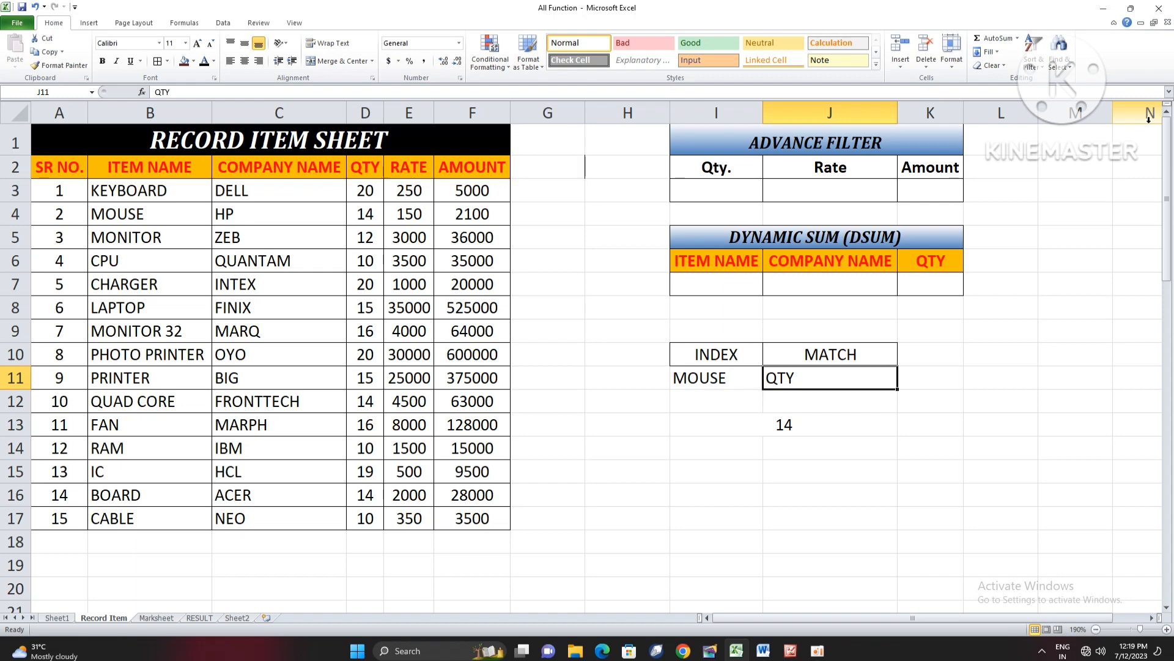
type("RATE")
key("Return")
key("Up")
key("Left")
type("MONITOR")
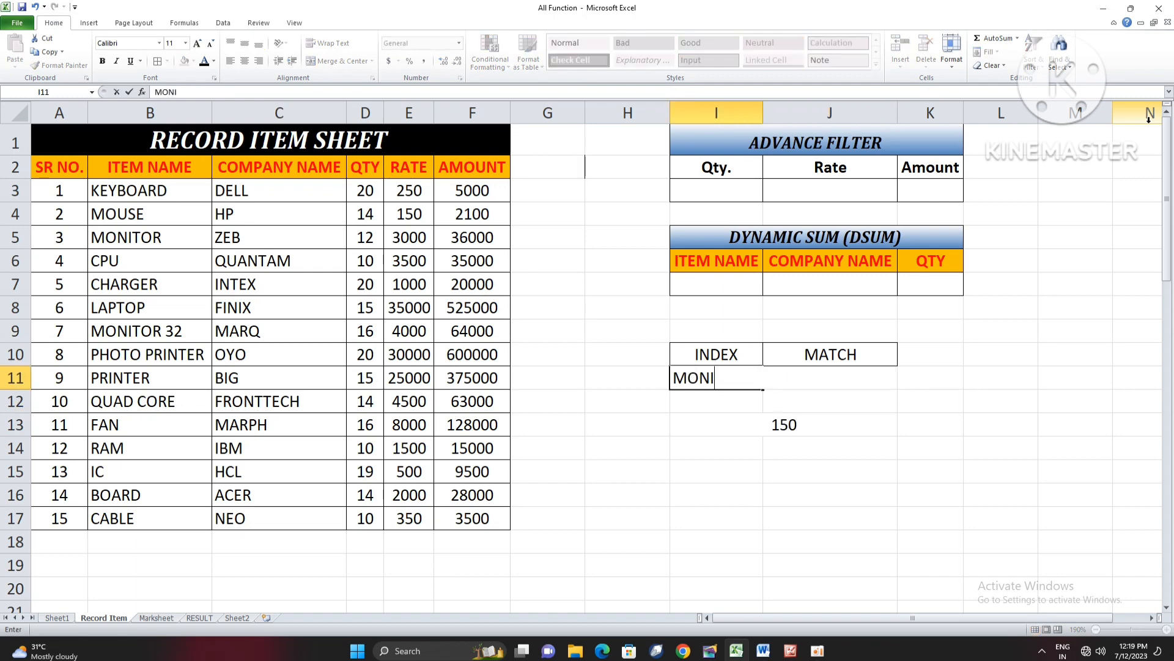
key("Return")
key("Up")
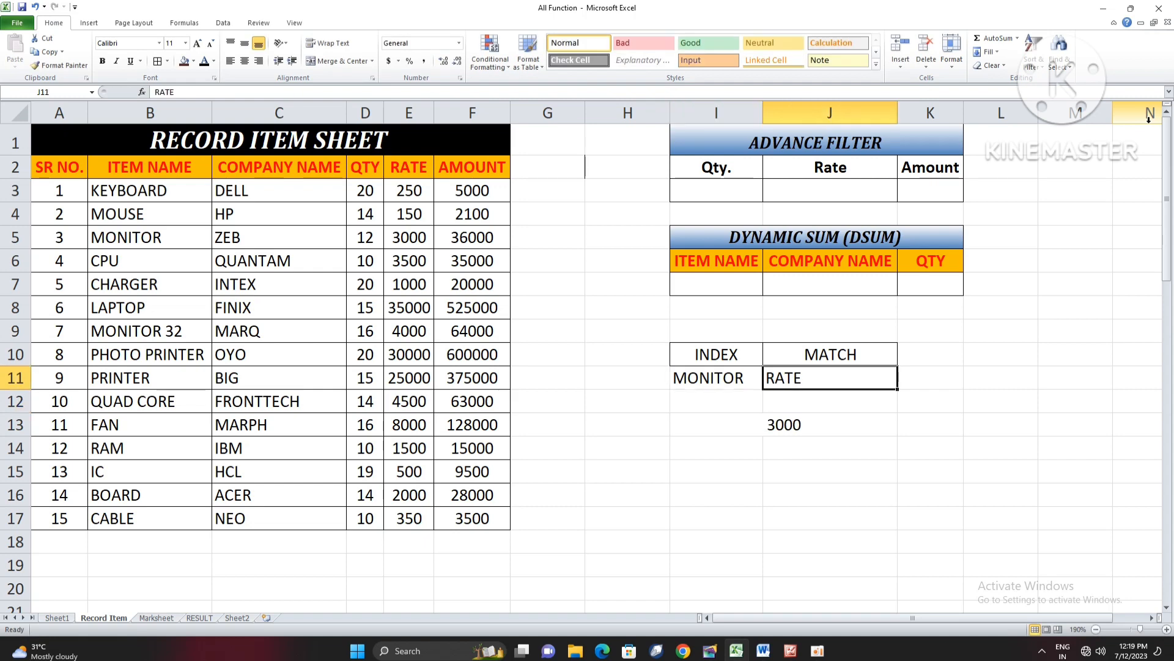
- Test the combined lookup again with FAN in I11 and QTY in J11
type("FAN")
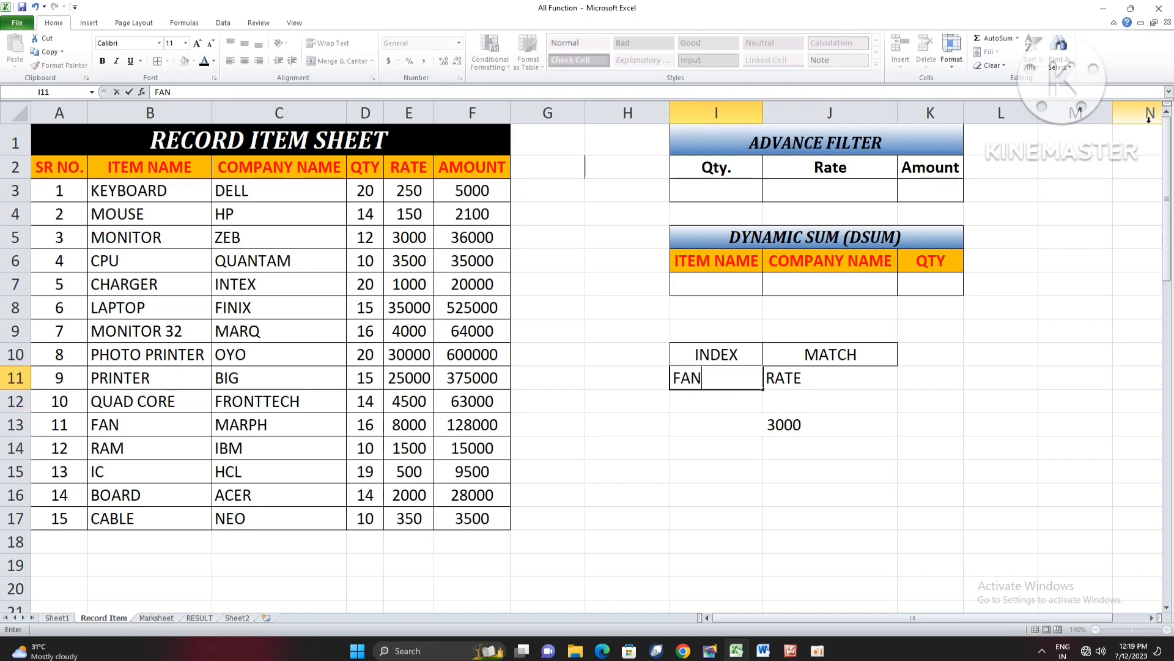
key("Return")
key("Up")
key("Right")
type("QTY")
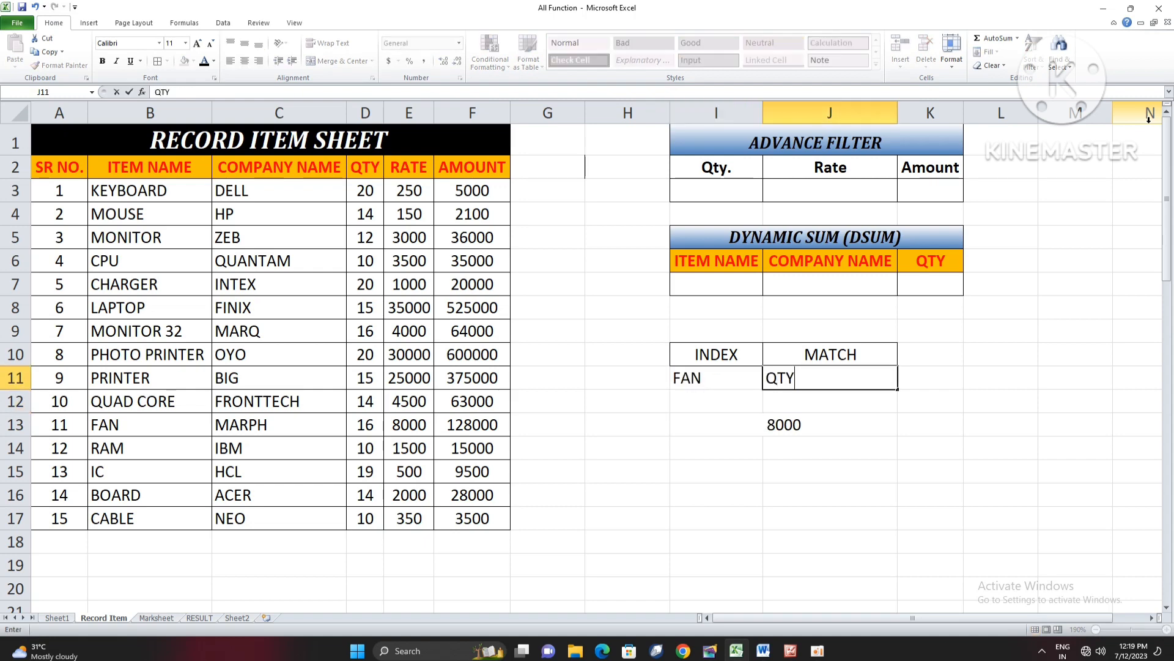
key("Return")
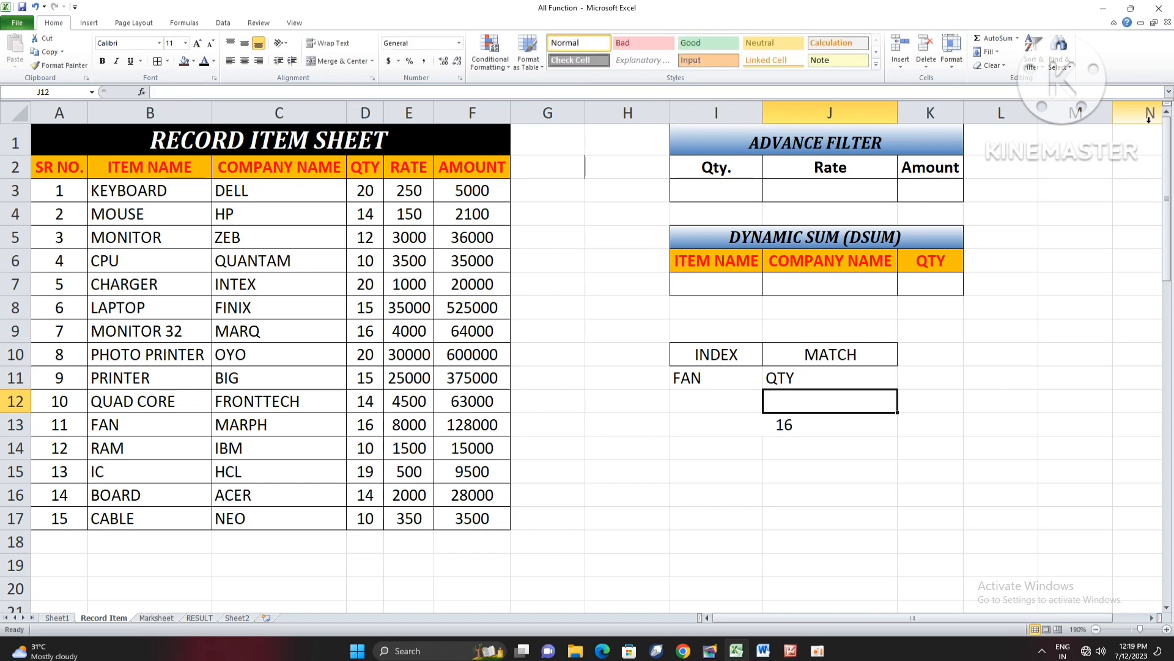
- Centre the two lookup values in I11:J11
left_click_drag(685, 377, 817, 374)
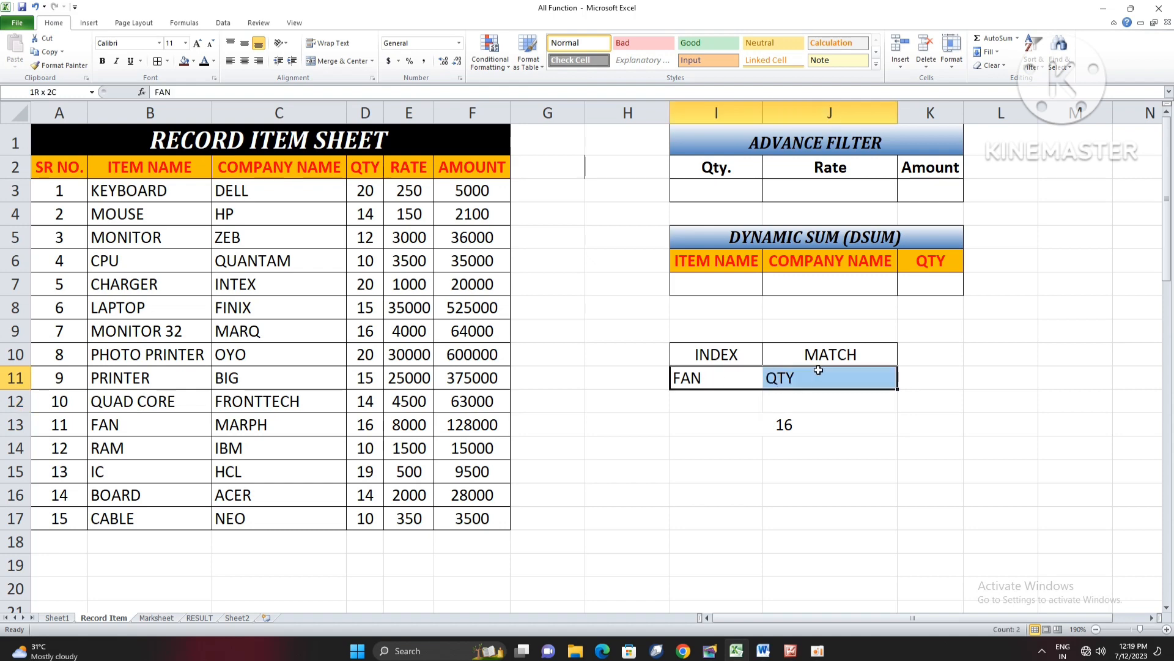
left_click(244, 61)
left_click(806, 409)
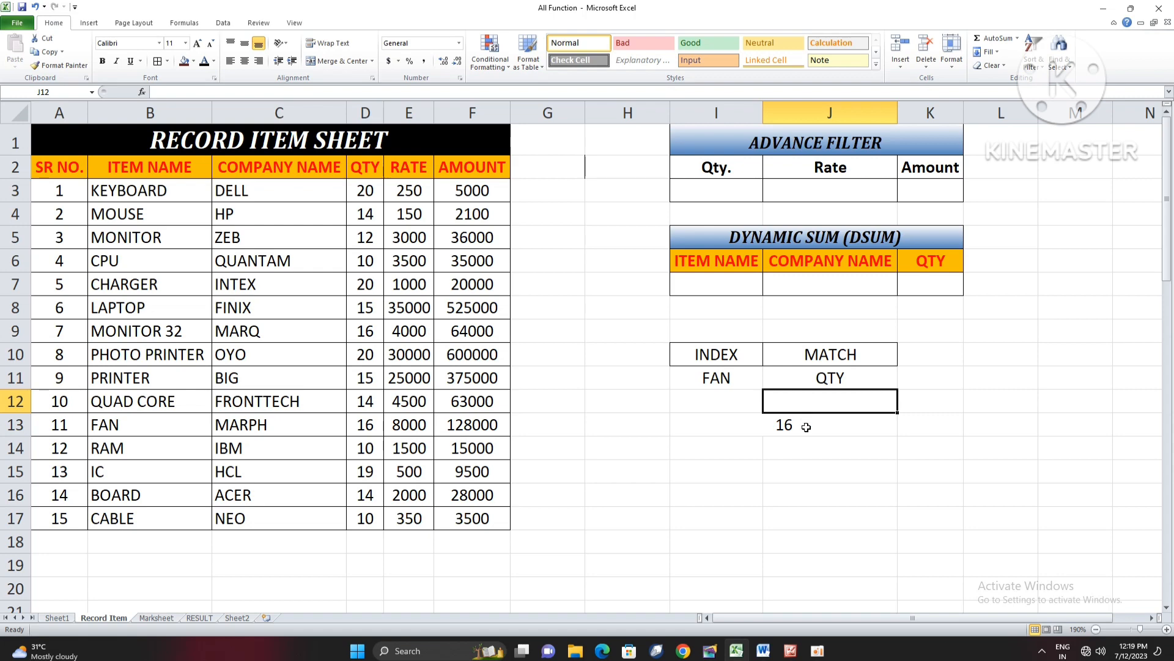
- Clear the INDEX and MATCH labels, lookup values and combined formula from the block below the DSUM table
left_click(807, 426)
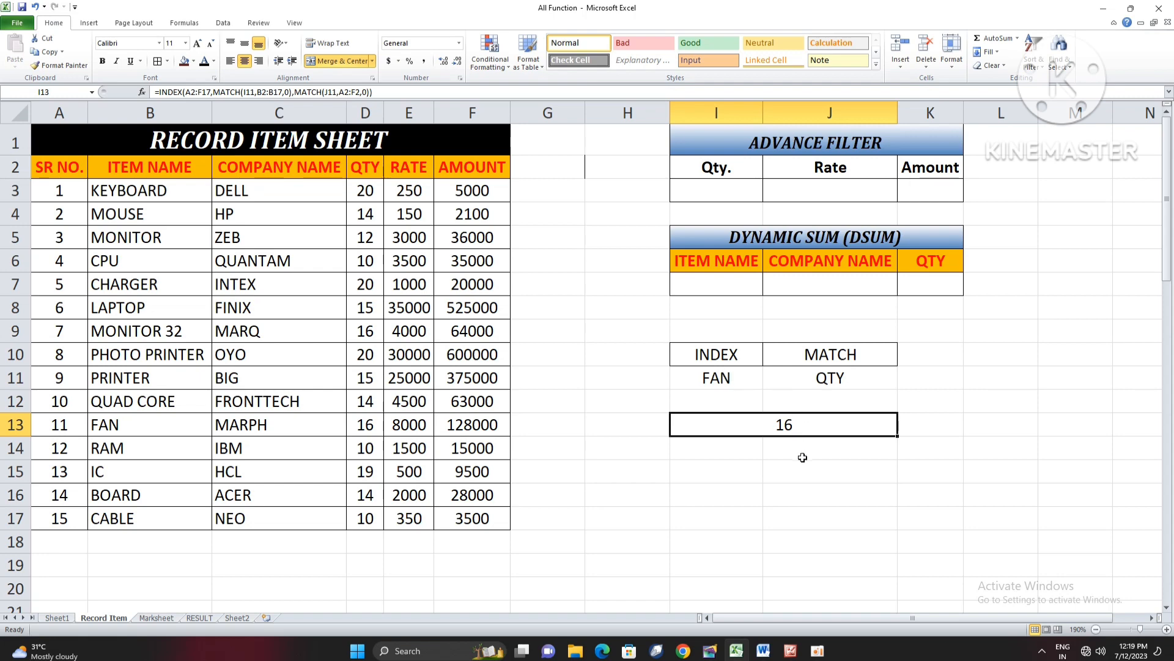
left_click(799, 454)
left_click_drag(718, 355, 876, 463)
key("Delete")
left_click(794, 429)
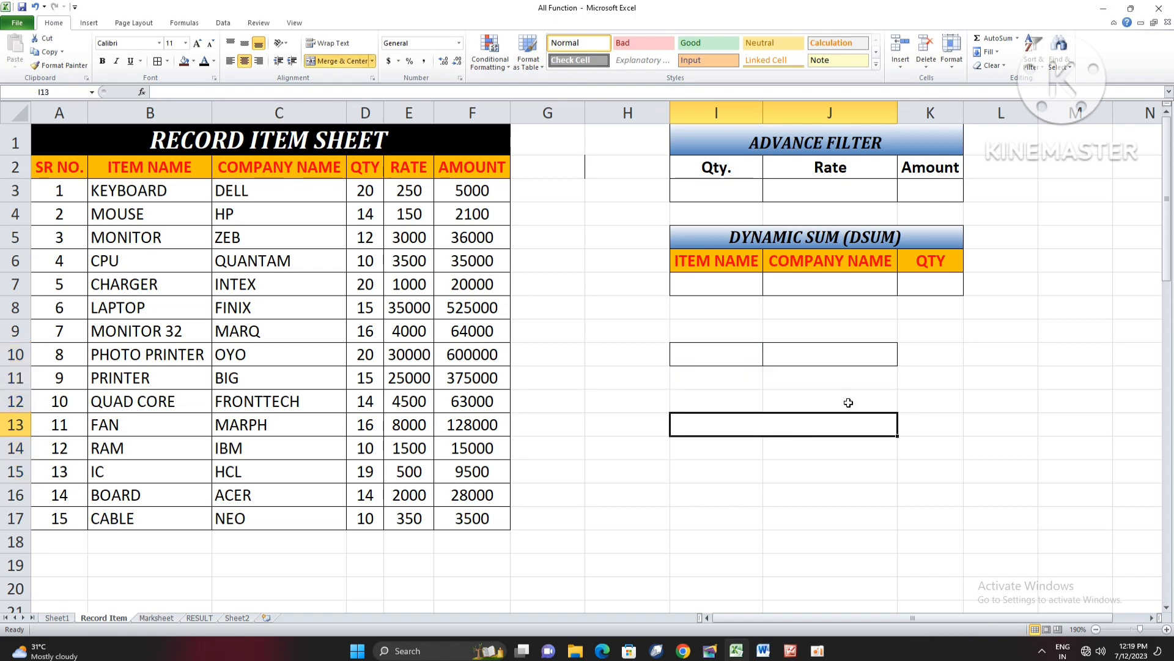
left_click_drag(705, 233, 904, 277)
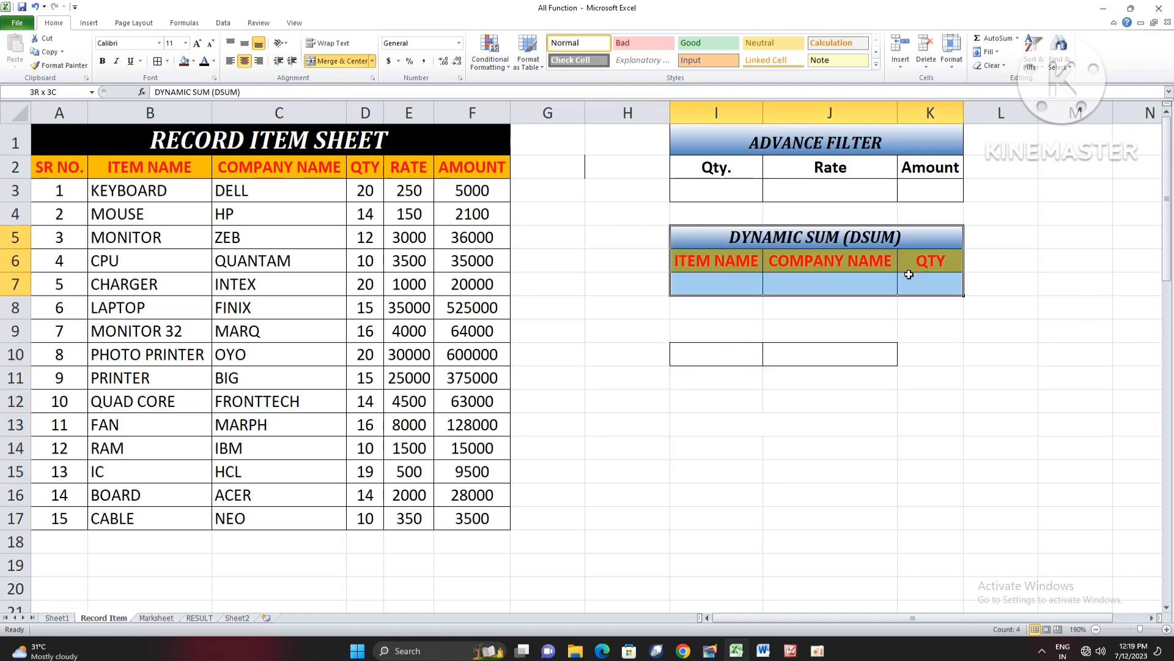
left_click(925, 328)
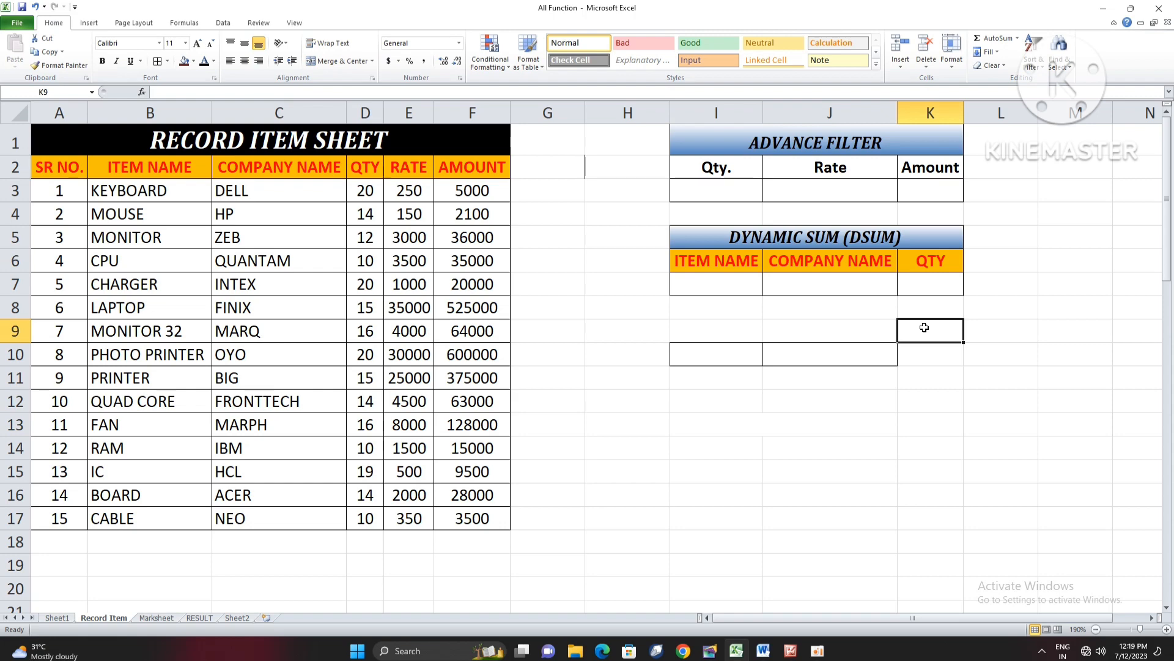
left_click(747, 285)
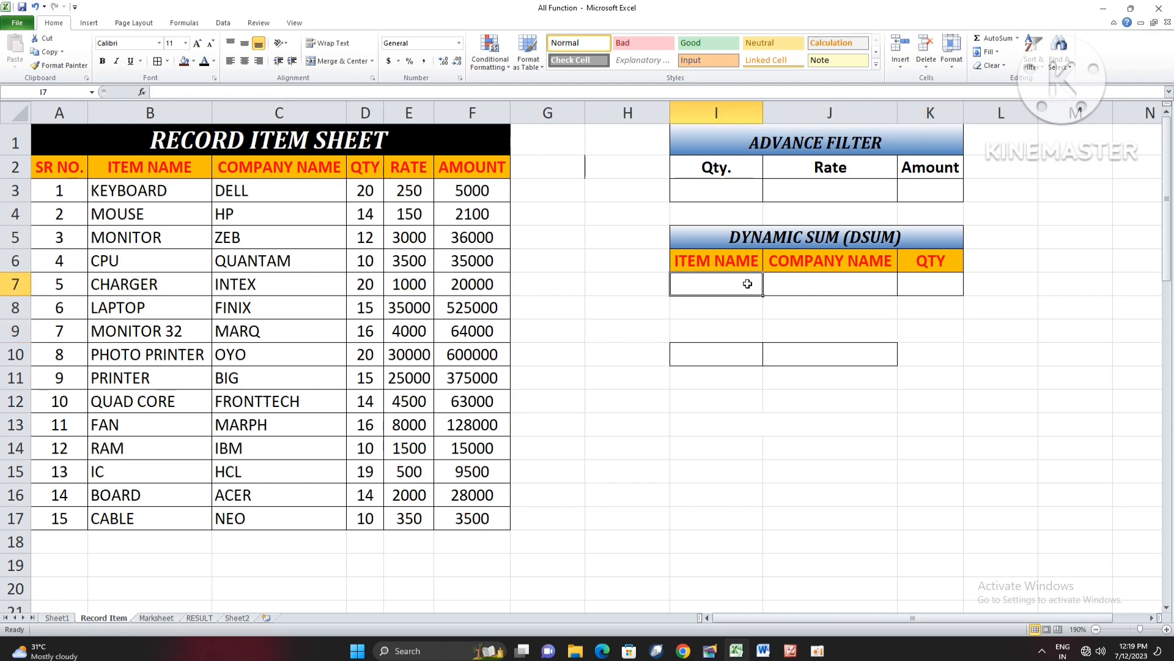
left_click(921, 288)
left_click(747, 292)
left_click_drag(731, 352, 812, 423)
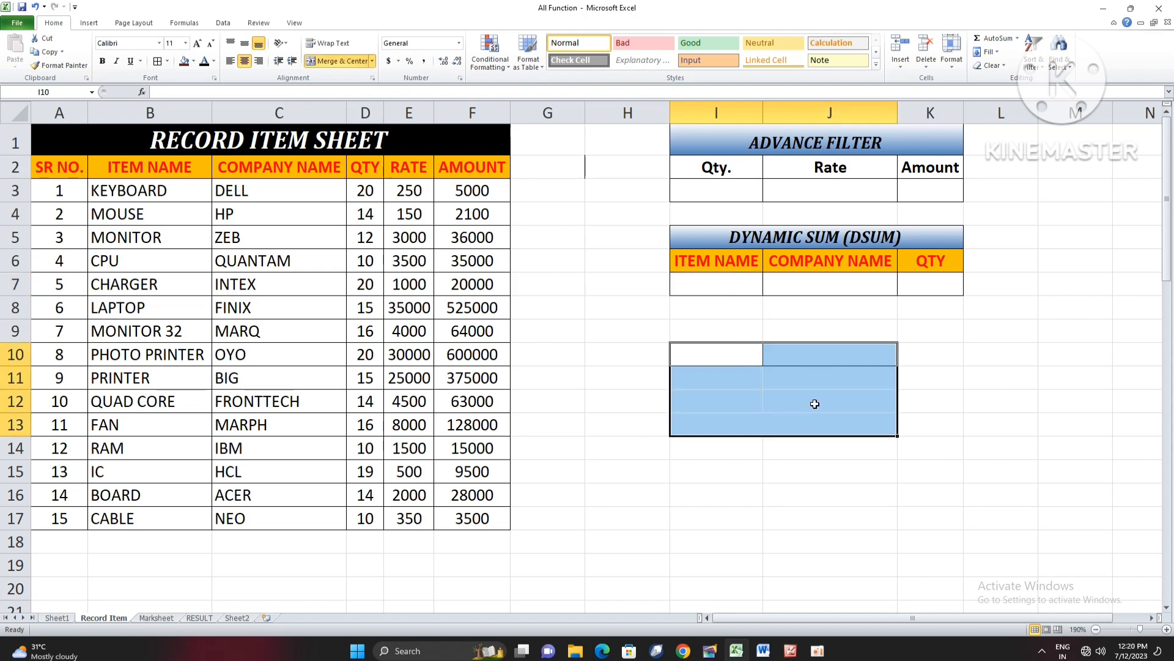
- Enter the DSUM criteria KEYBOARD under ITEM NAME in I7 and DELL under COMPANY NAME in J7
left_click(740, 285)
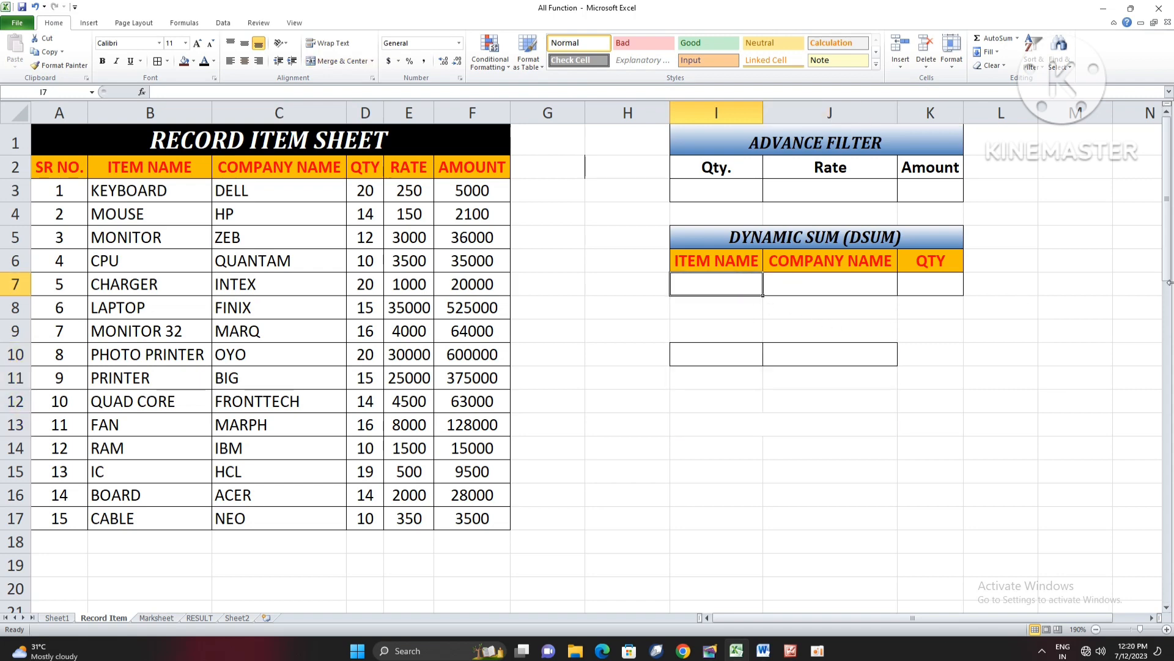
type("KEYBOARD")
key("Tab")
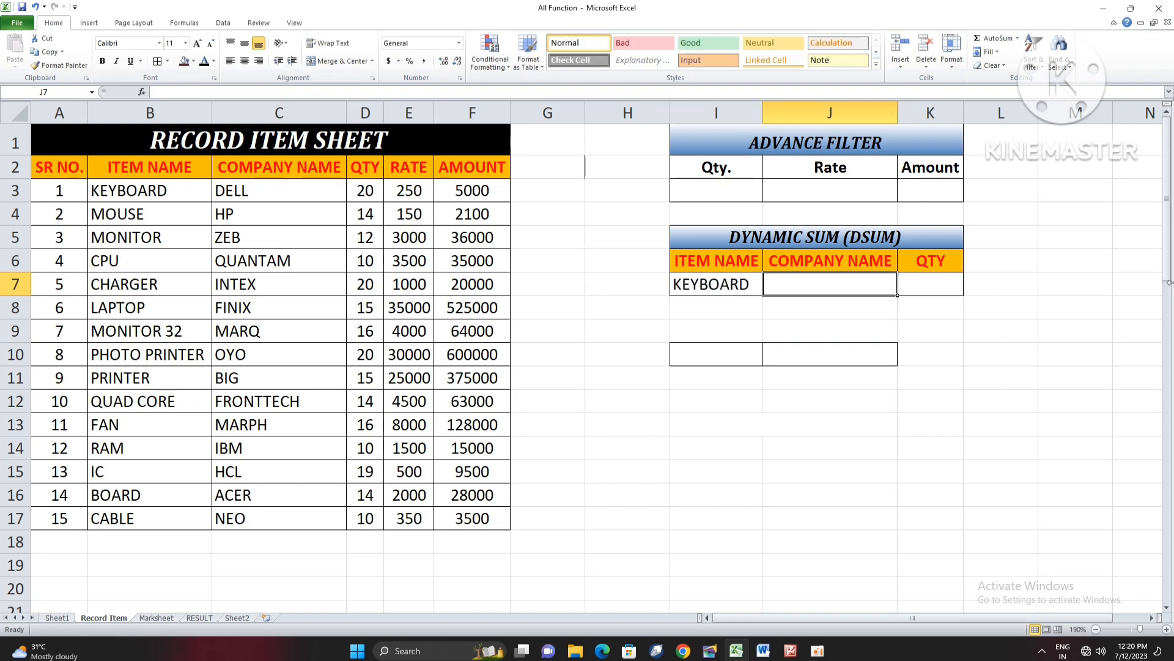
type("DELL")
key("Tab")
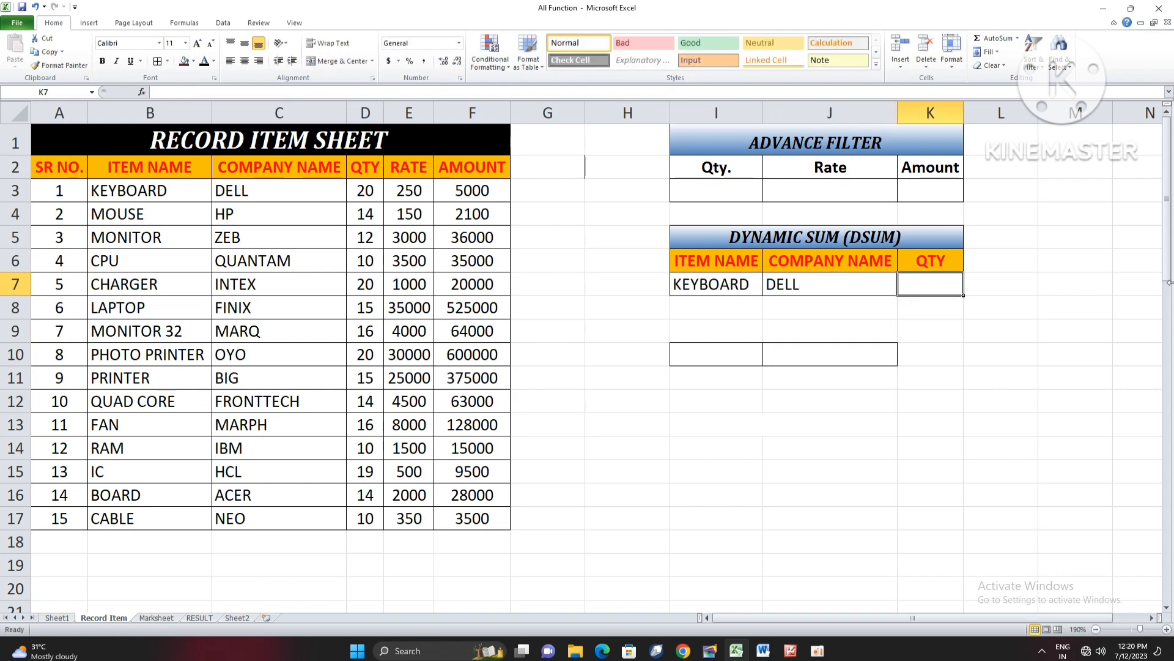
- Enter =DSUM(A2:F17,D2,I6:J7) in K7 to total the quantity matching the item and company criteria
type("=")
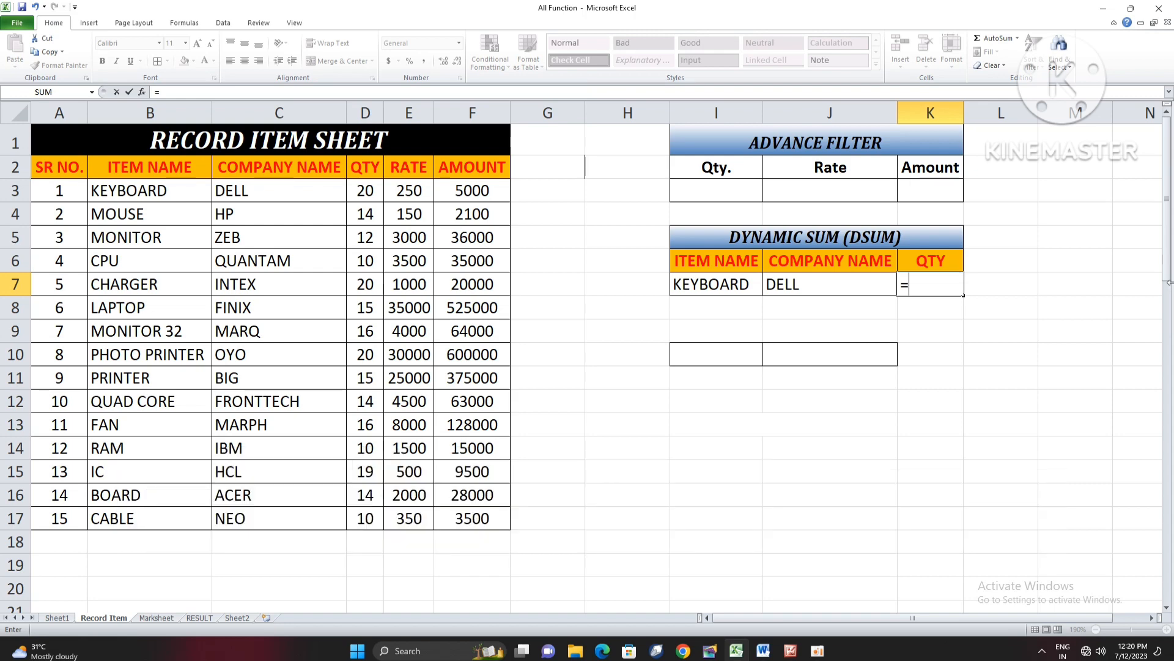
type("DSUM(")
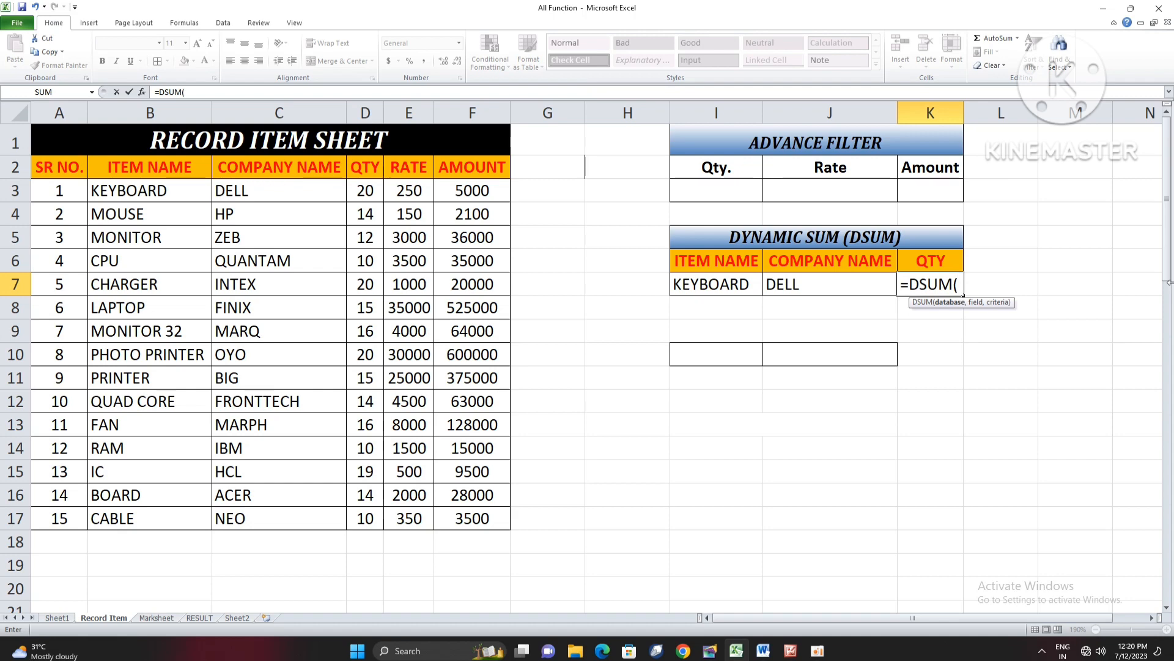
left_click_drag(71, 166, 494, 521)
type(",")
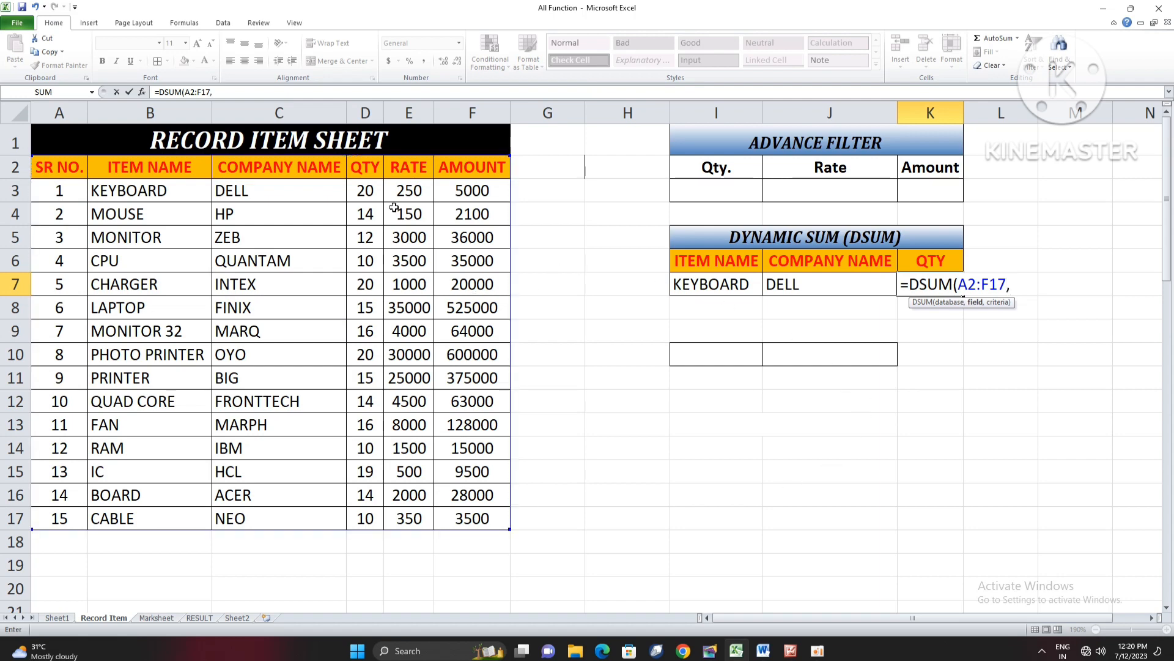
left_click(356, 169)
type(",")
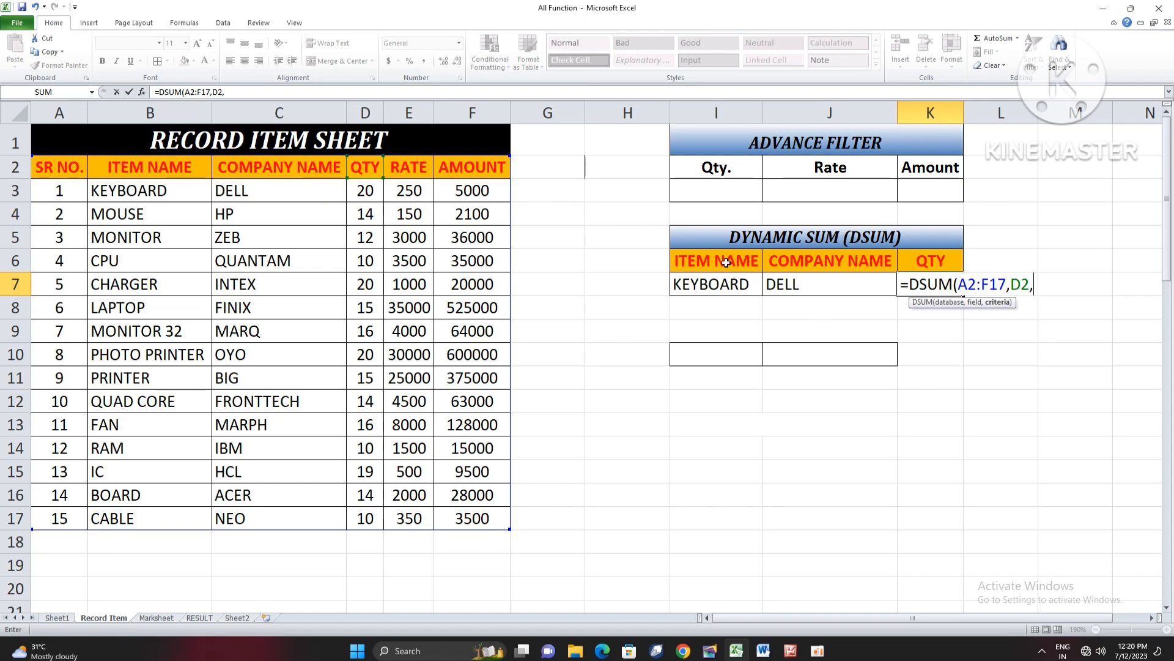
left_click_drag(713, 260, 817, 279)
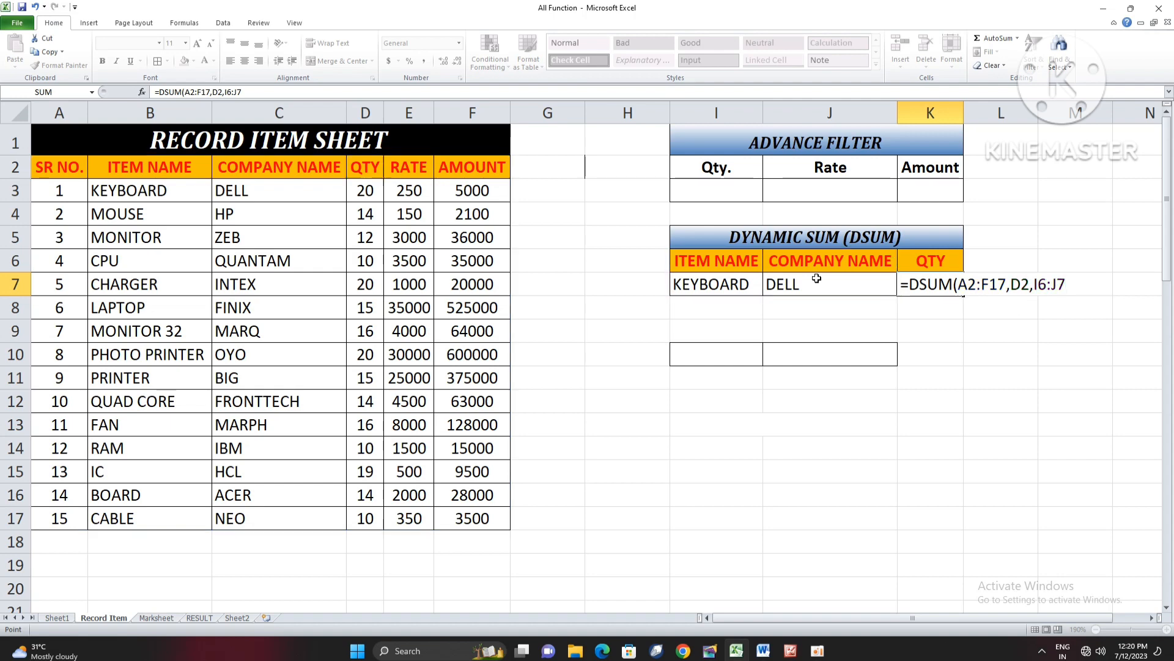
key("Return")
- Change row 13 of the record table to item KEYBOARD and company DELL as a second matching record
left_click(727, 286)
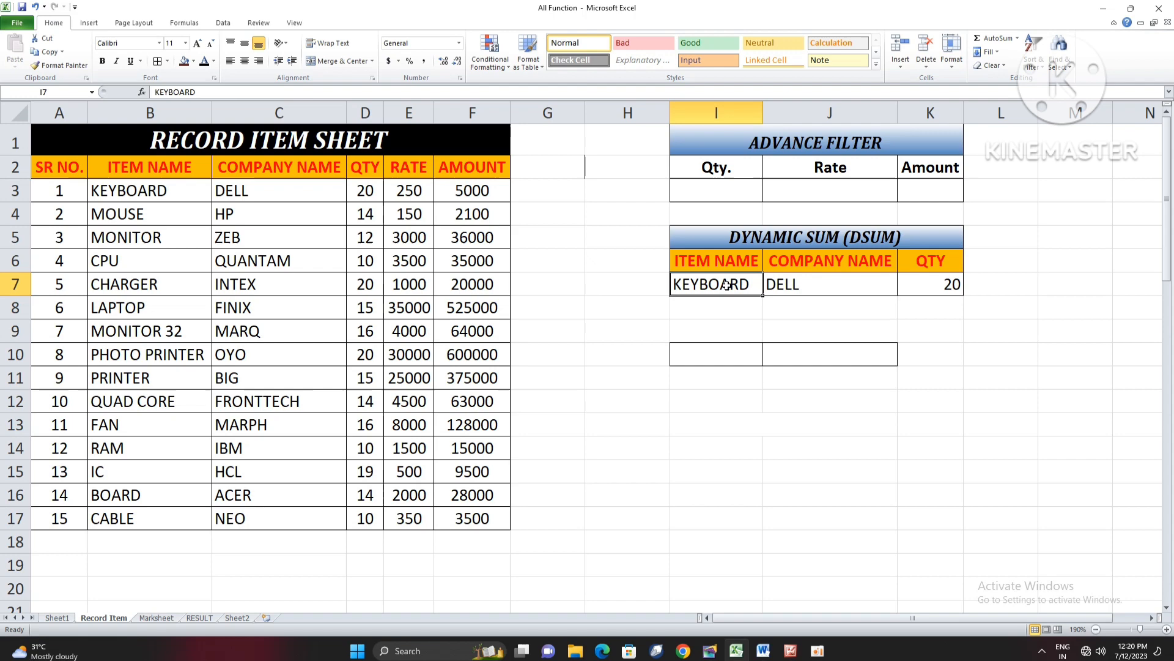
left_click(787, 283)
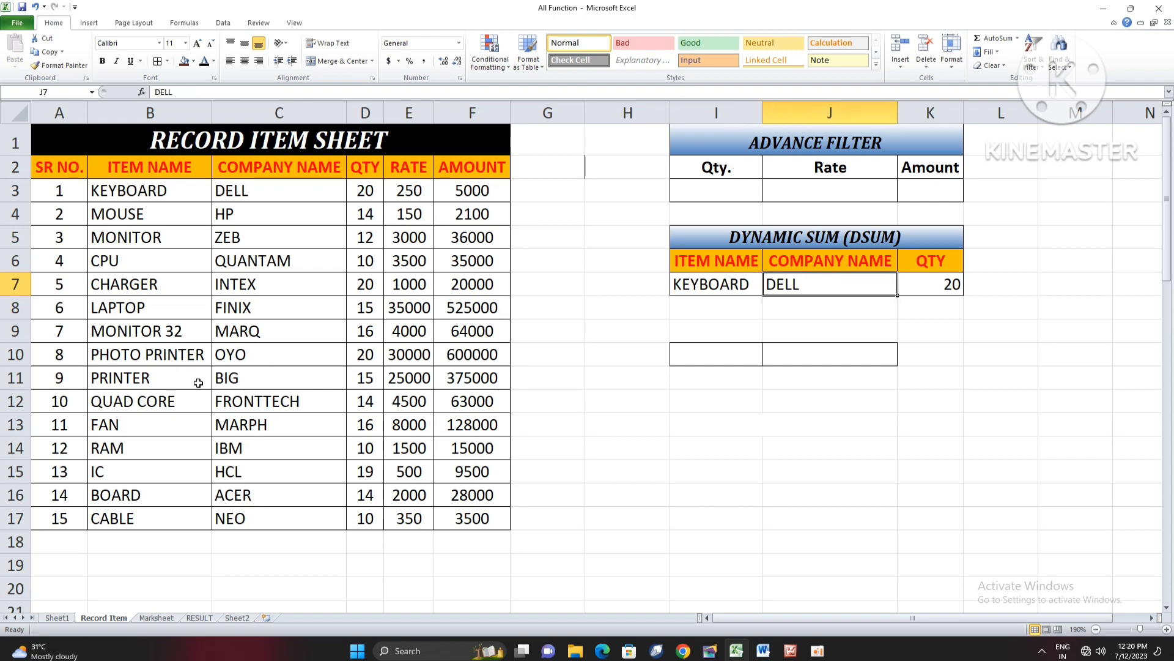
left_click(161, 423)
type("KEYBOARD")
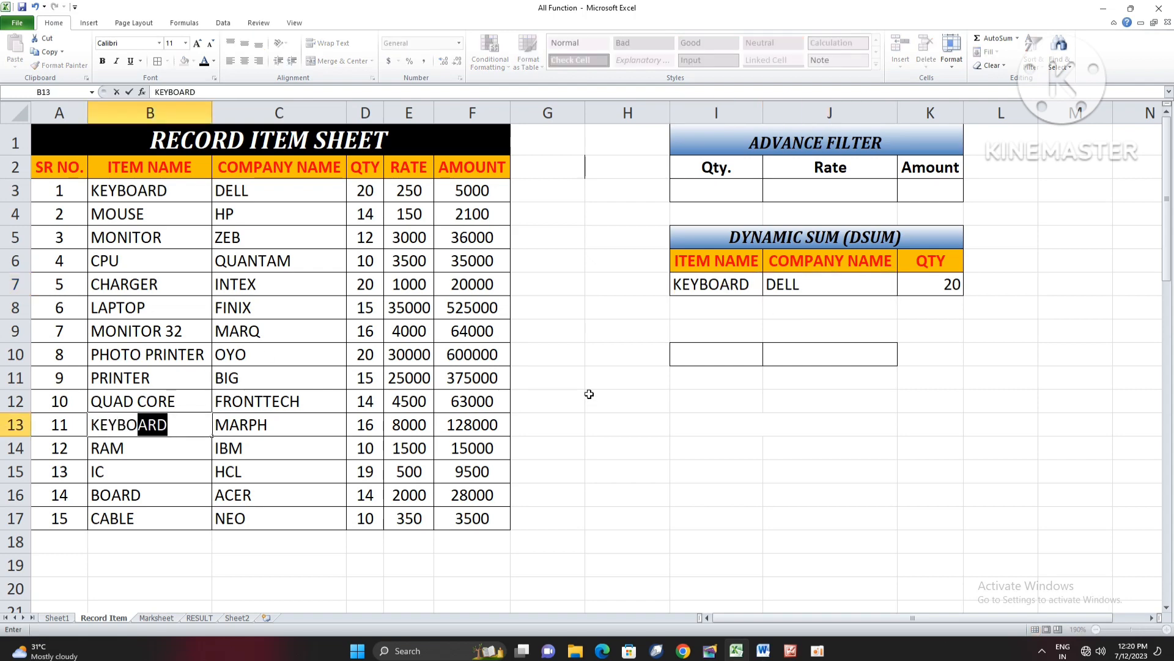
key("Tab")
type("DELL")
key("Return")
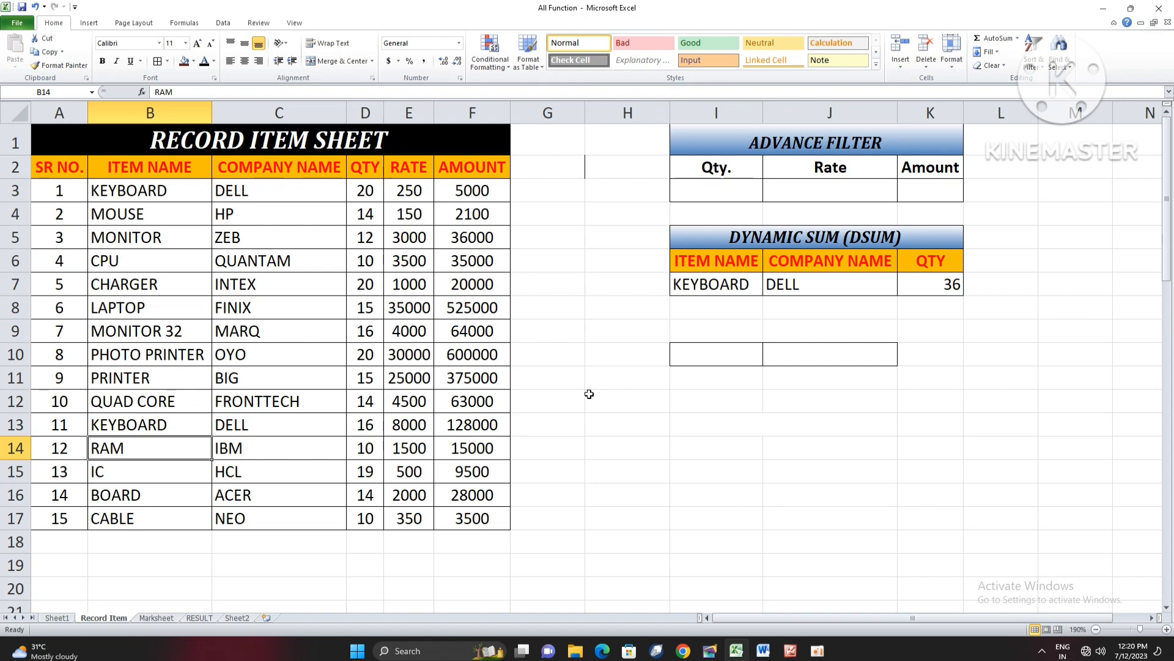
- Change the DSUM criteria to RAM in I7 and IBM in J7
left_click(712, 283)
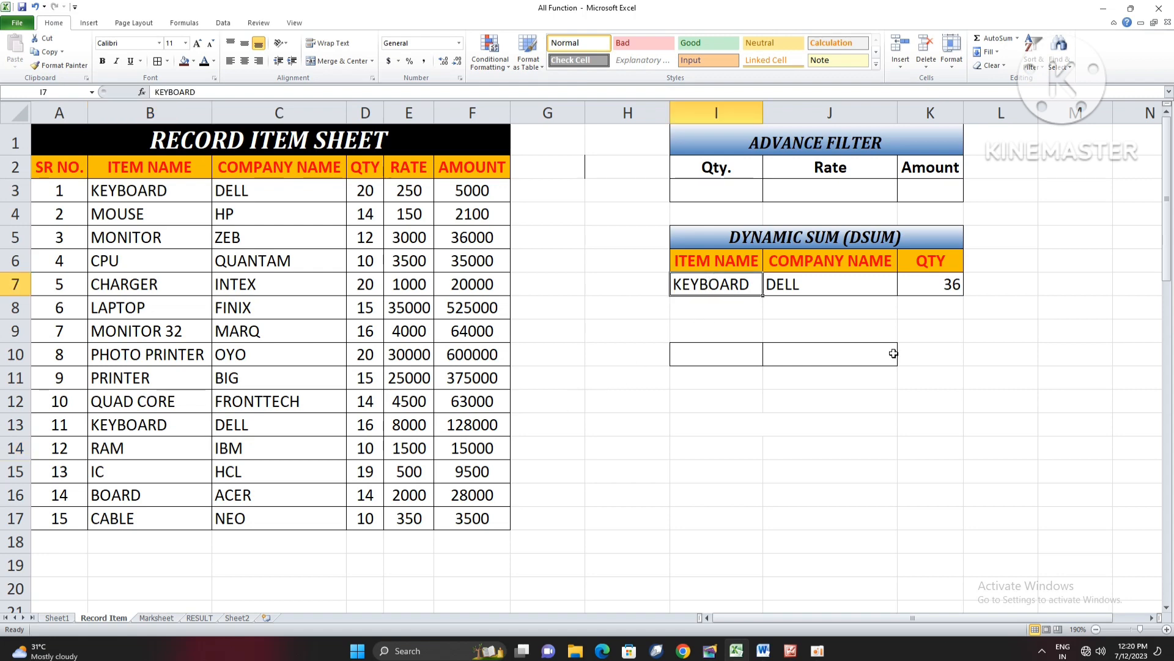
type("RAM")
key("Tab")
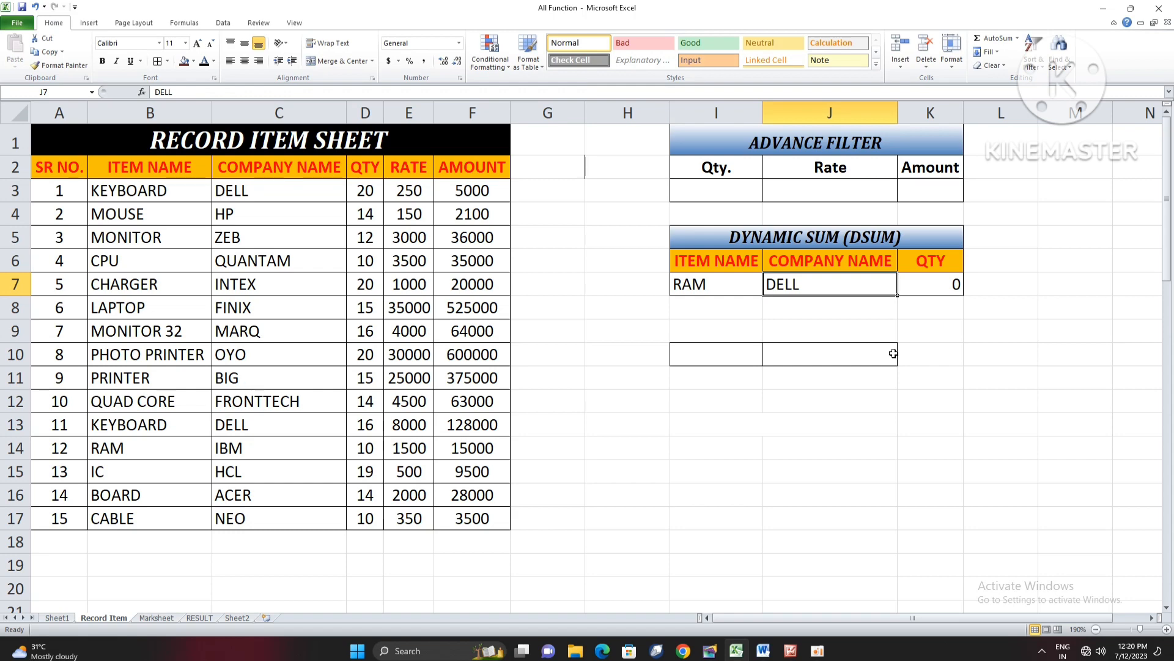
type("IMB")
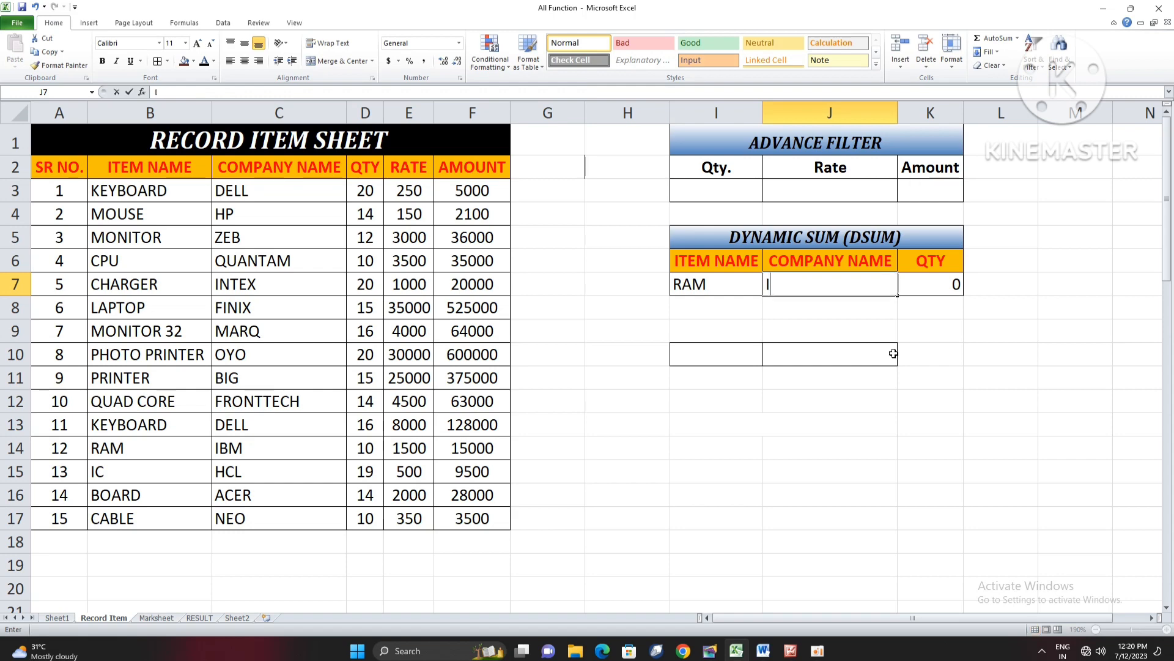
key("BackSpace")
key("BackSpace")
type("BM")
key("Tab")
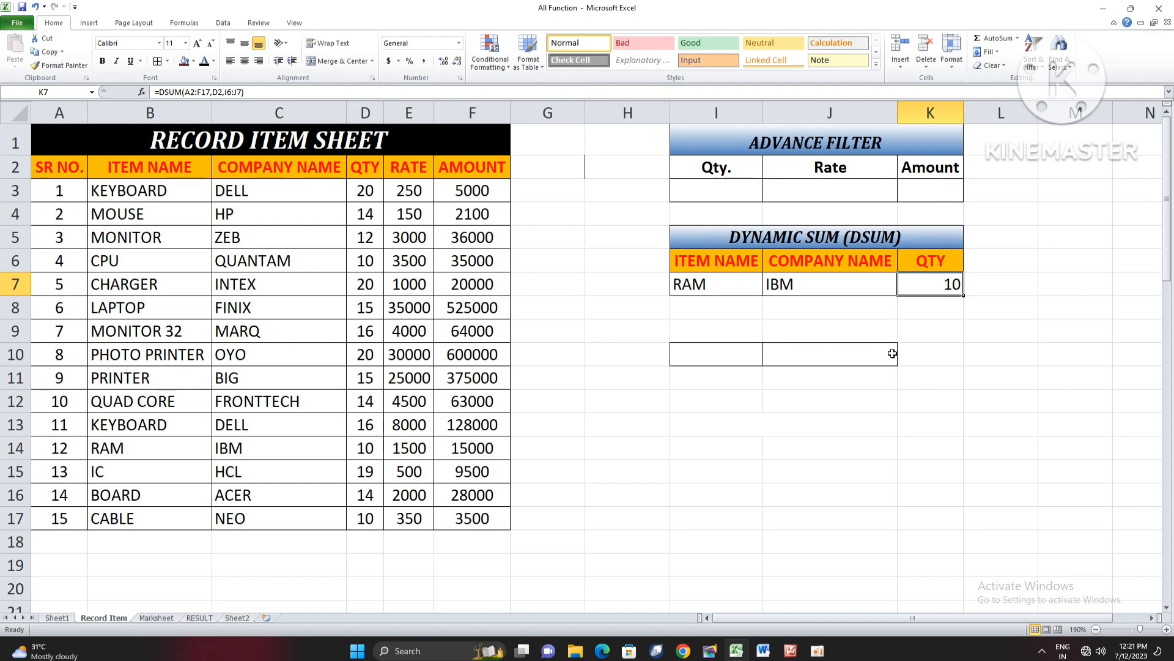
left_click_drag(736, 149, 855, 196)
left_click(855, 196)
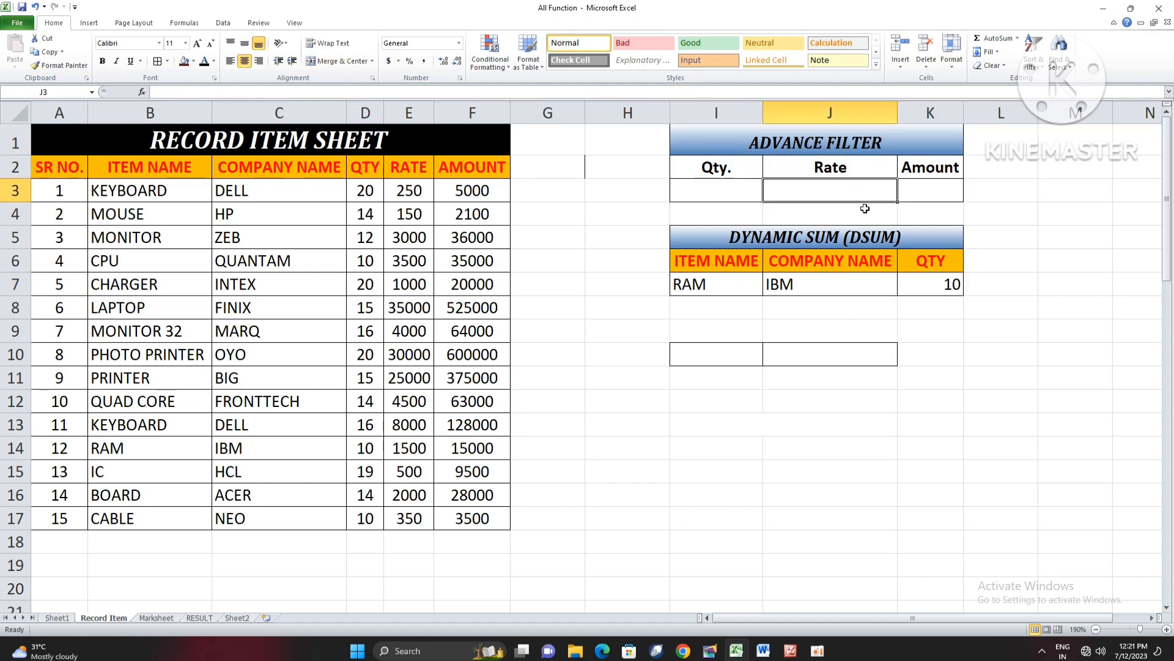
scroll(865, 209, "up", 1)
scroll(916, 215, "up", 1)
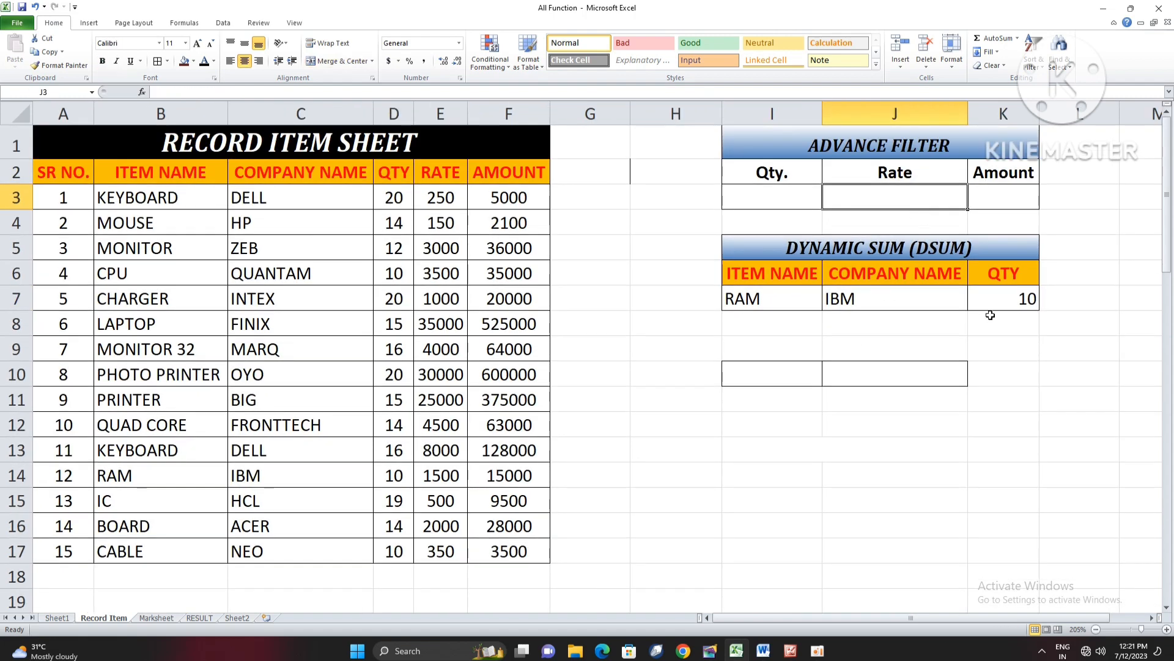
- Turn on filtering for the record table's header row, from SR NO. to AMOUNT
left_click(147, 202)
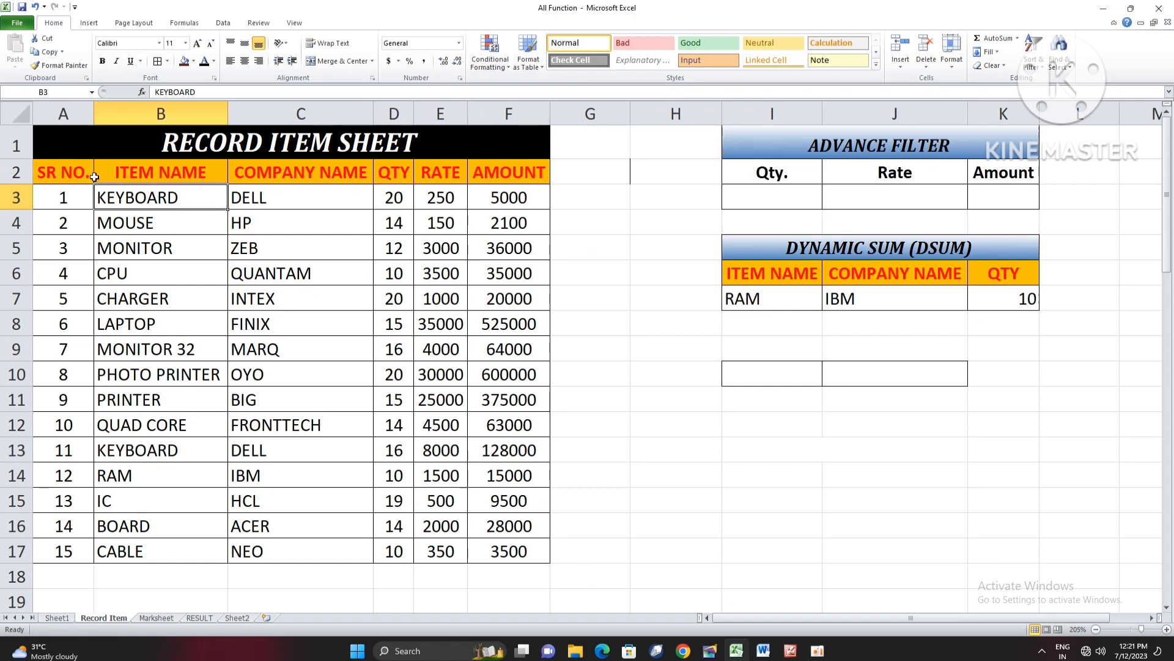
left_click(122, 174)
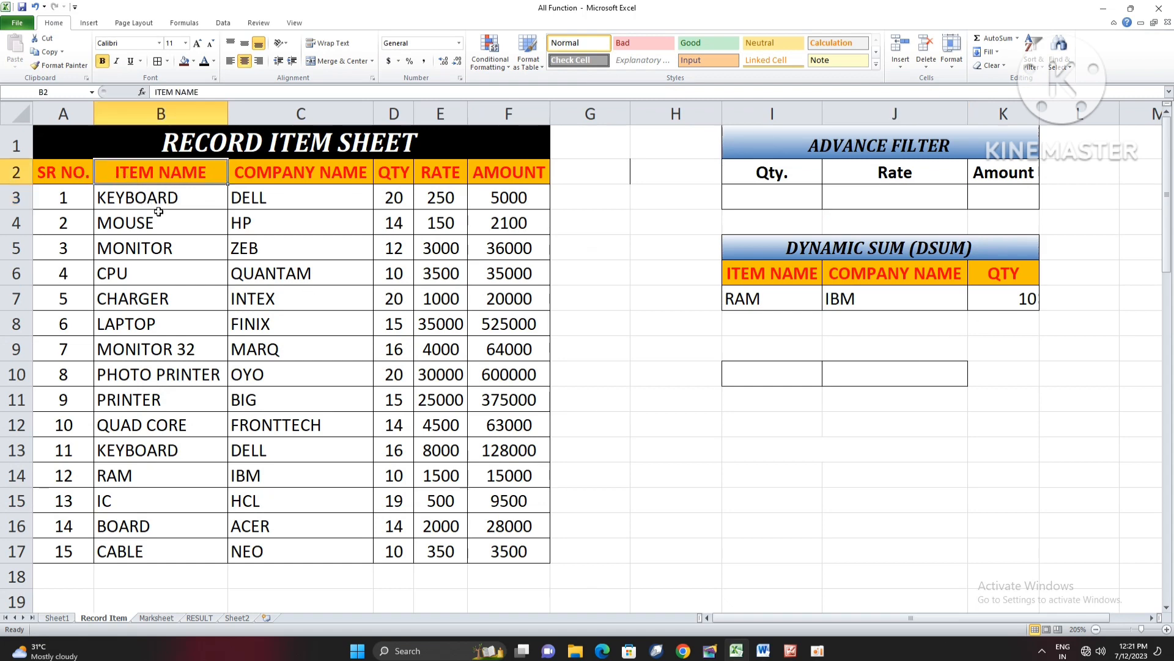
left_click(89, 23)
left_click(56, 25)
left_click(1033, 72)
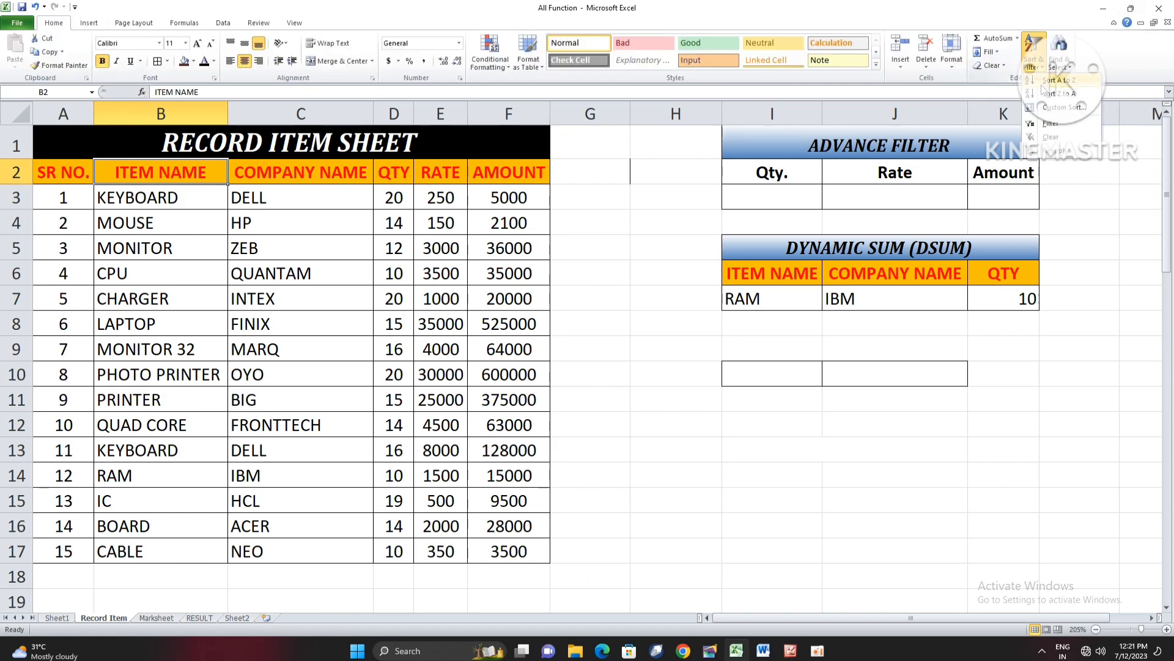
left_click(1052, 127)
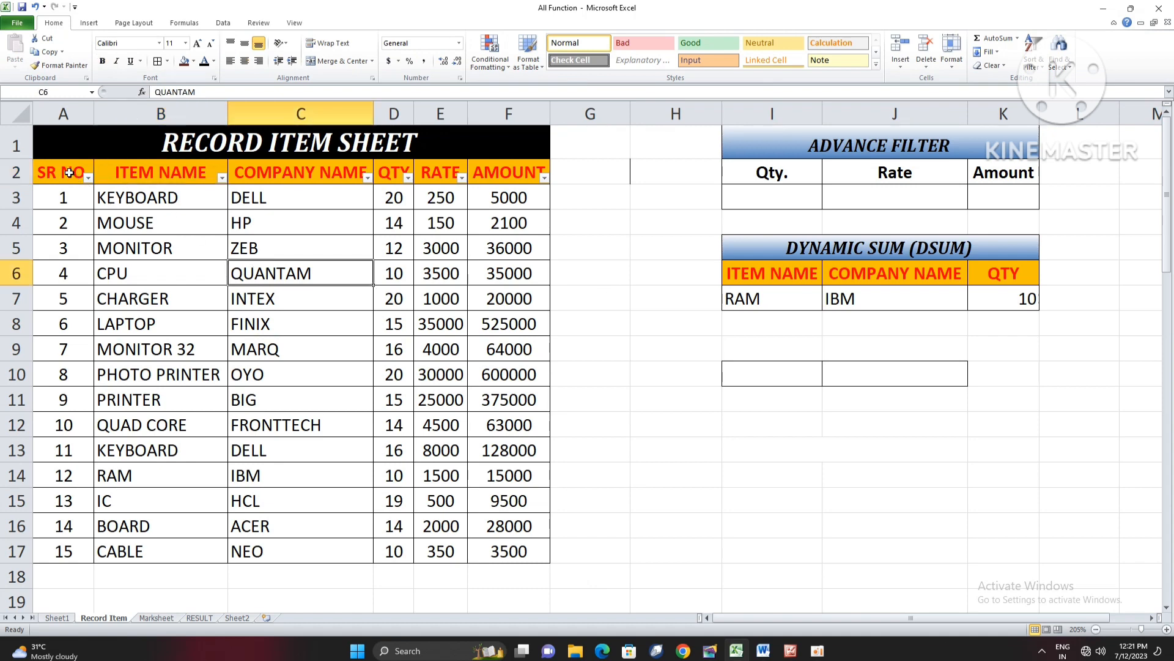
left_click_drag(68, 174, 523, 177)
left_click(233, 217)
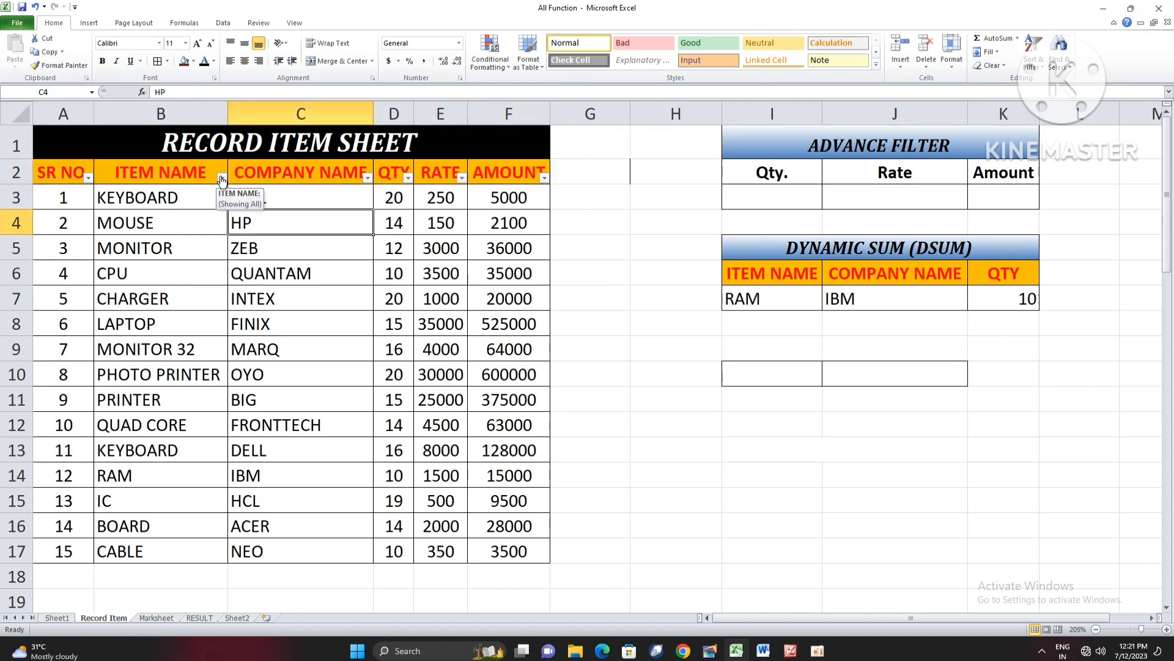
- Filter the ITEM NAME column to show only the KEYBOARD records
left_click(222, 178)
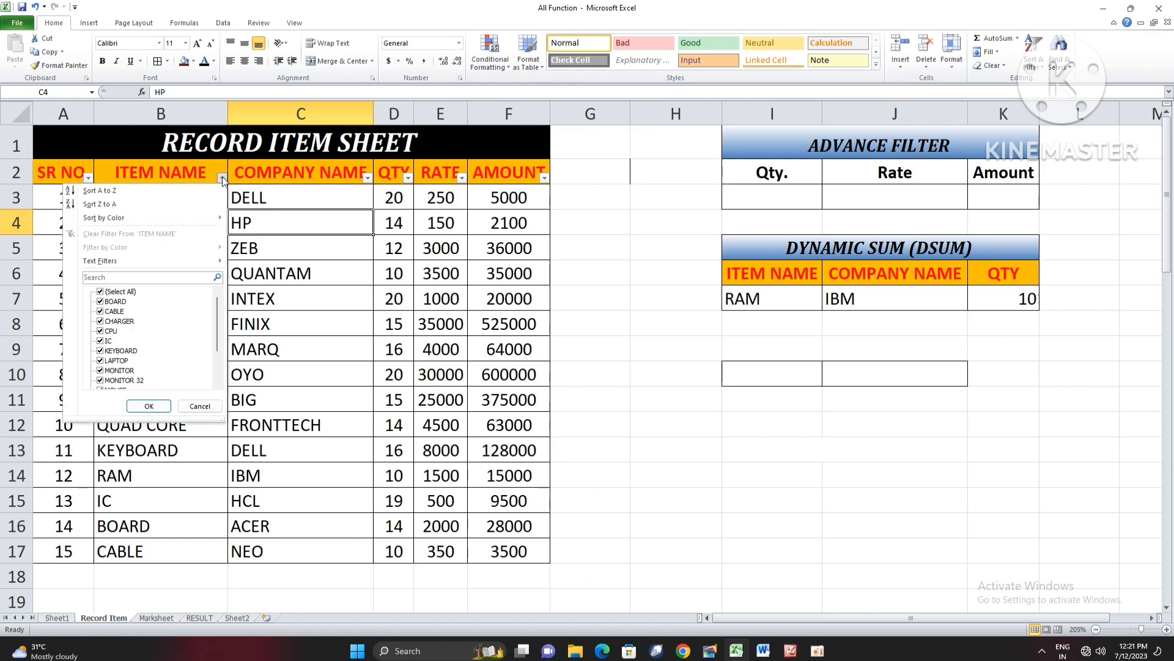
left_click(101, 292)
left_click(102, 351)
left_click(153, 407)
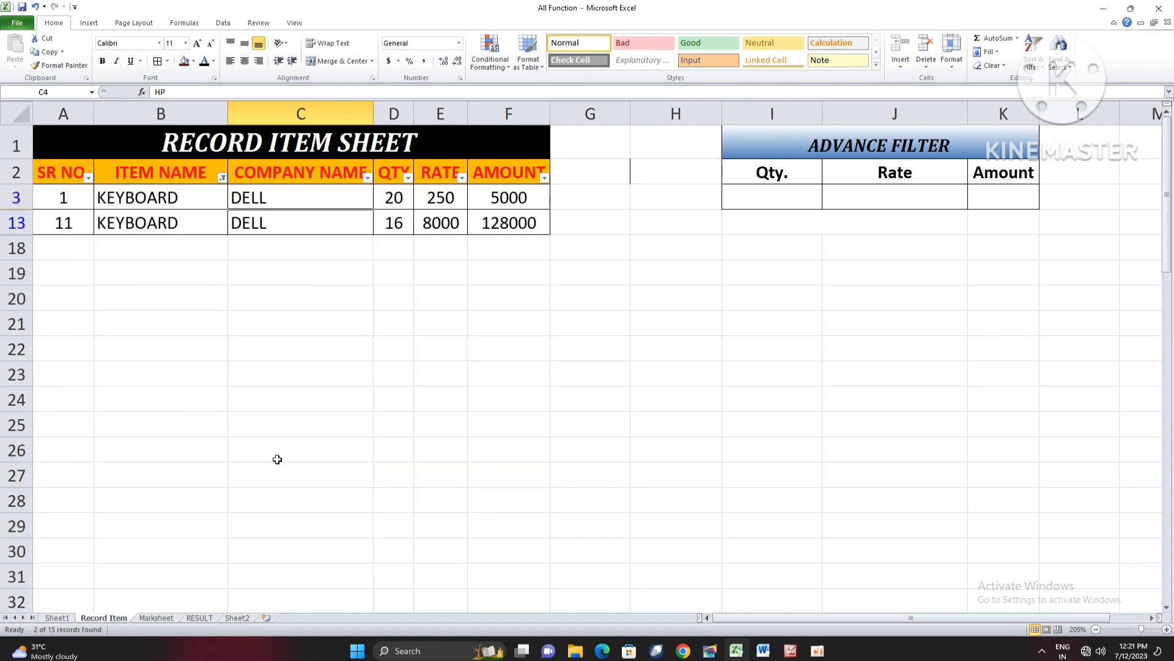
- Reselect all items in the ITEM NAME filter so every record is listed again
left_click(222, 177)
left_click(101, 292)
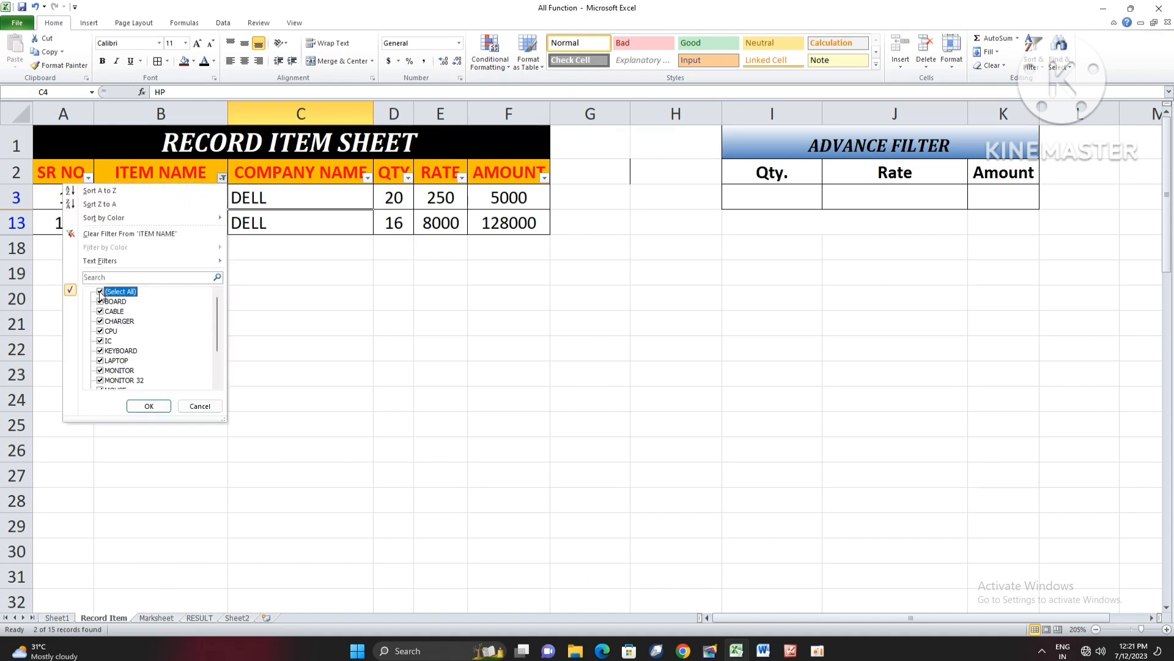
left_click(156, 408)
left_click(440, 374)
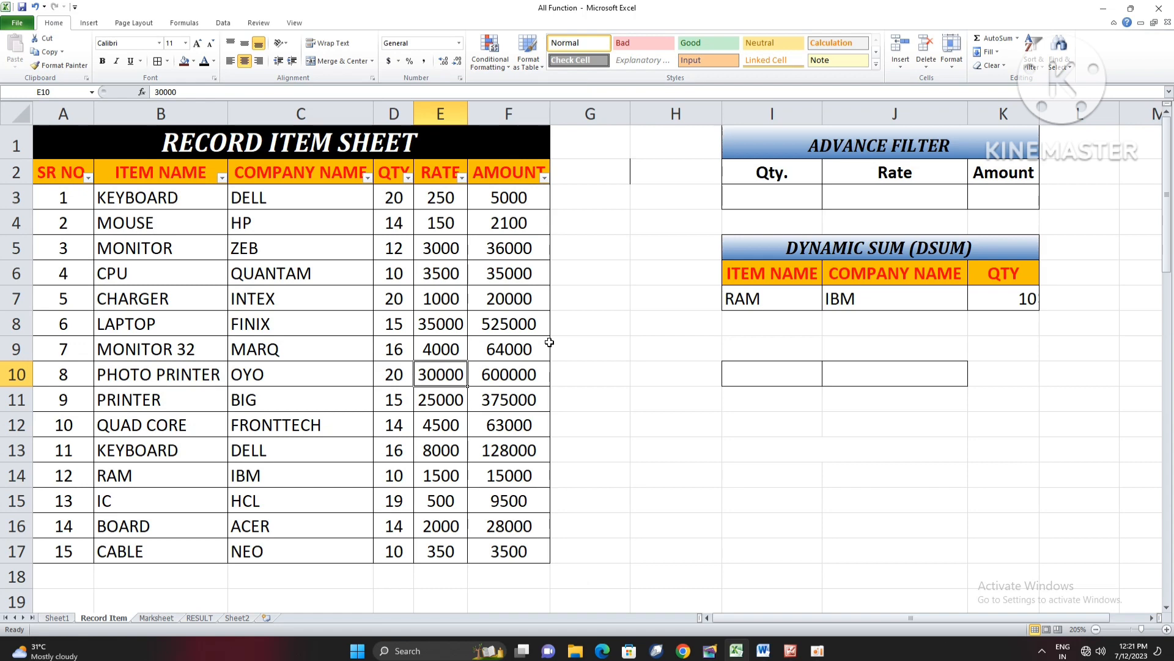
left_click_drag(393, 198, 395, 550)
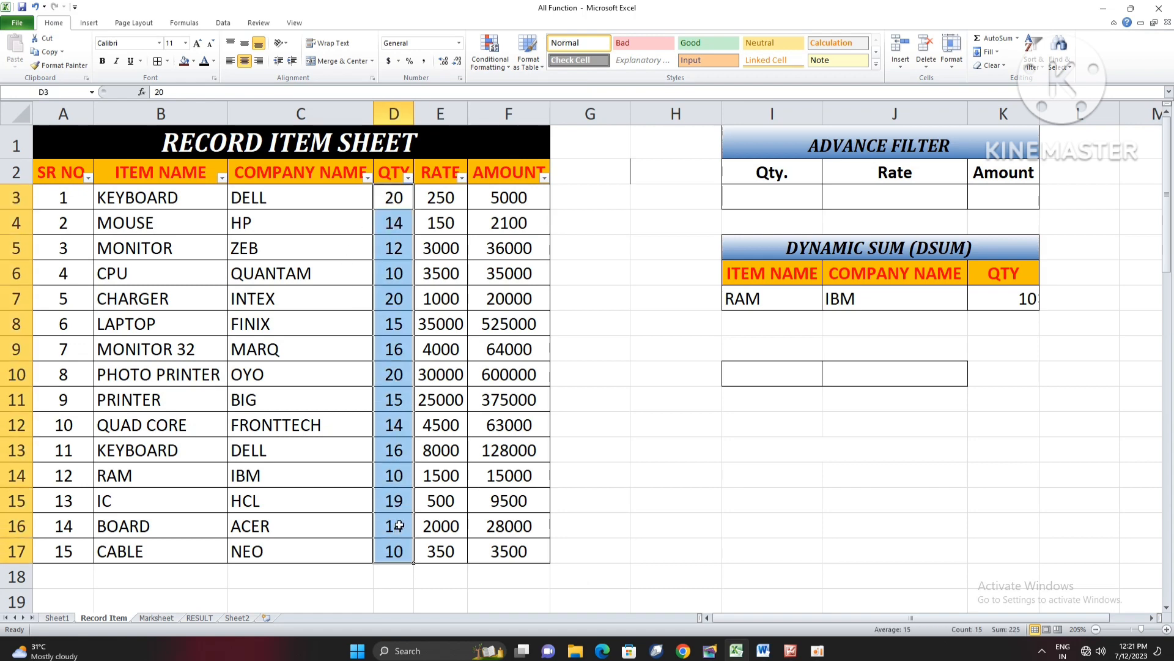
scroll(404, 507, "down", 1)
scroll(406, 493, "up", 1)
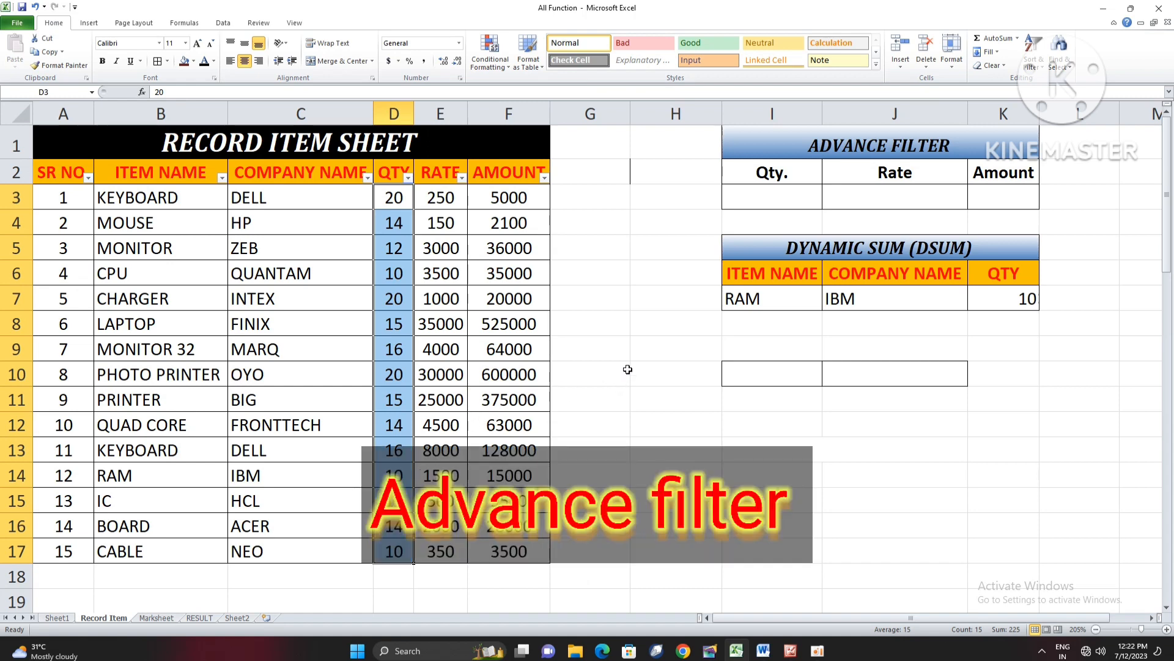
- Enter the criterion >15 under the quantity heading of the ADVANCE FILTER table, in I3
left_click(772, 202)
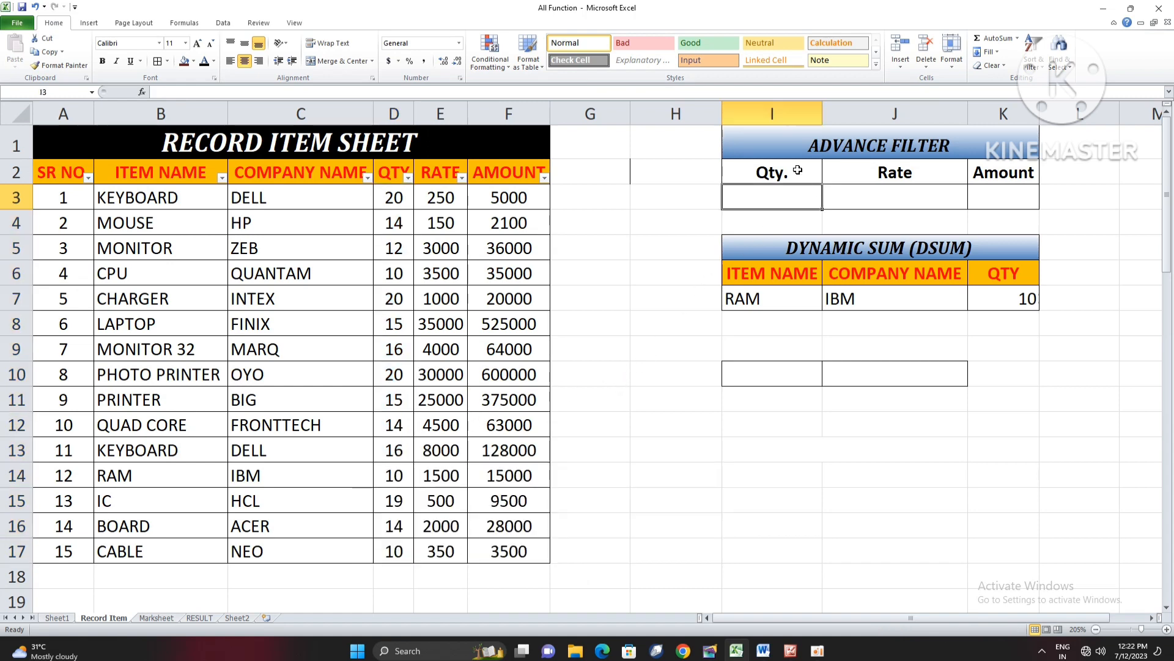
left_click_drag(797, 171, 800, 208)
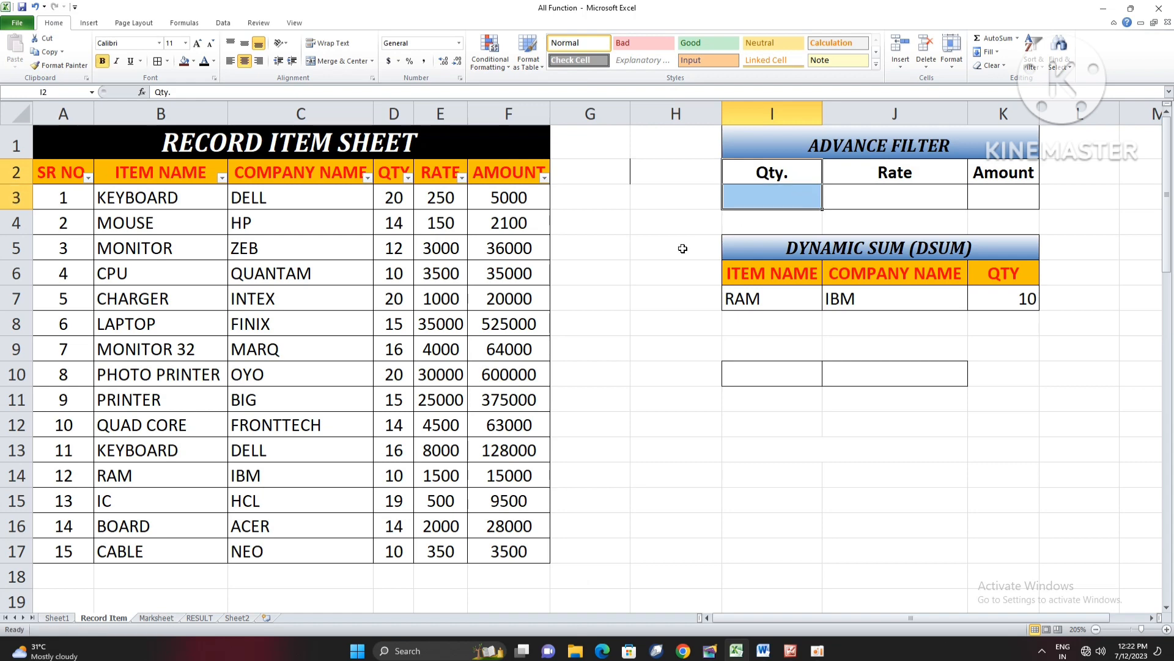
left_click(787, 197)
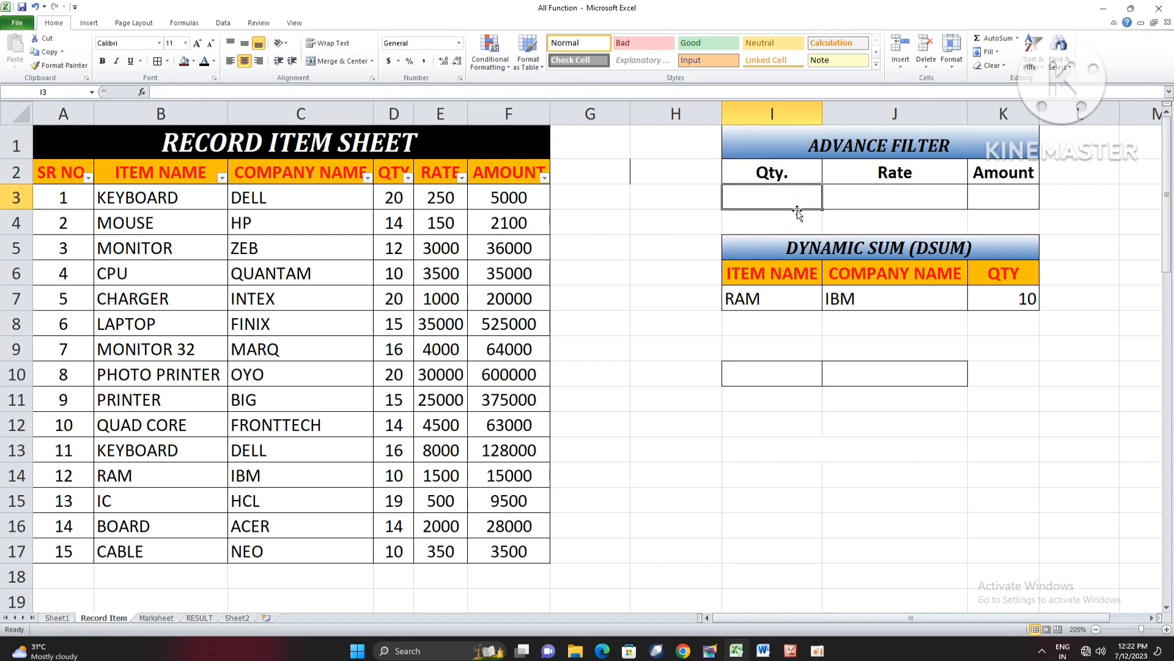
type(">15")
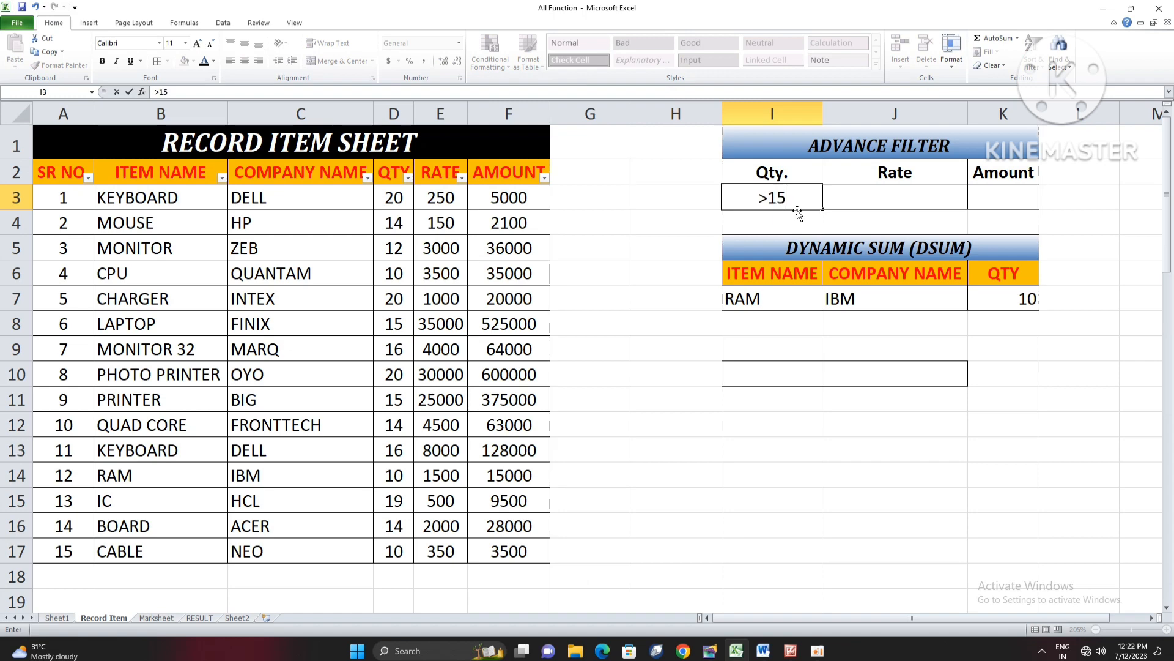
key("Return")
left_click_drag(792, 177, 789, 193)
left_click(794, 183)
left_click(677, 272)
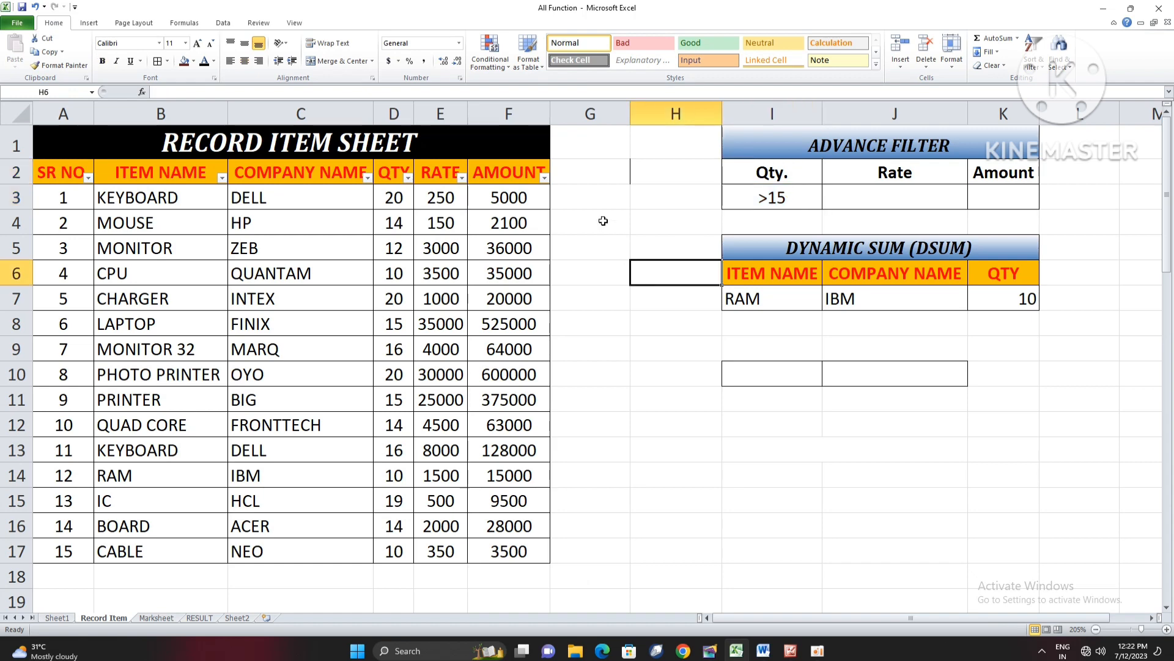
- Try an Advanced Filter on A2:F17 with criteria range I2:I3, copying the matching records to G21
left_click(220, 22)
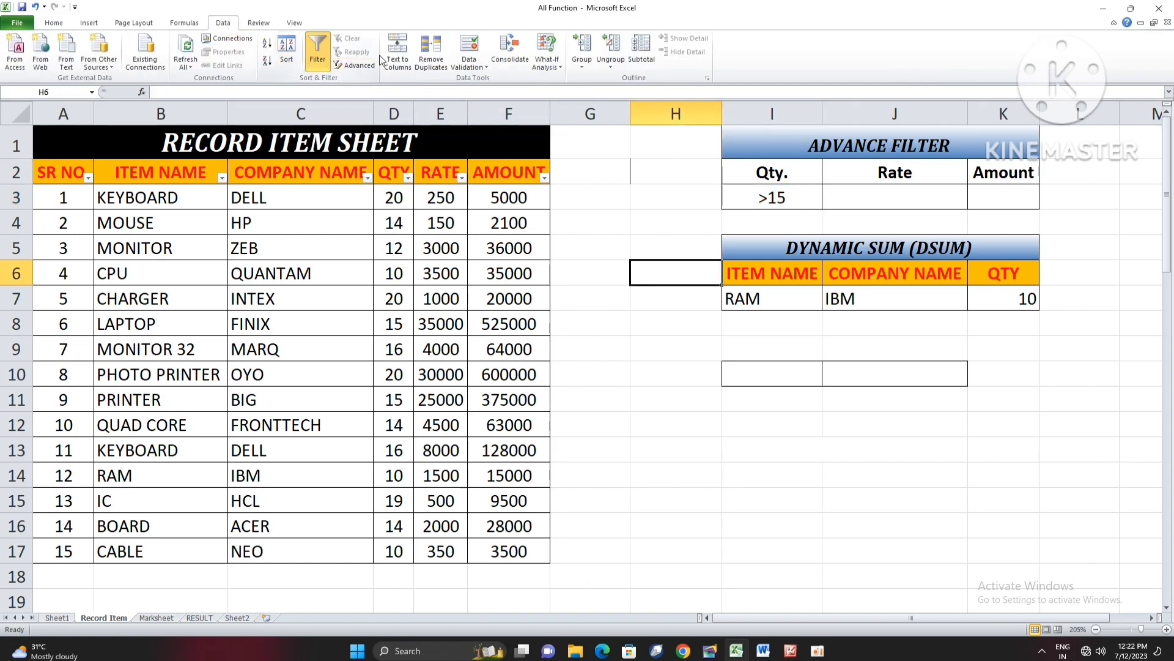
left_click(353, 66)
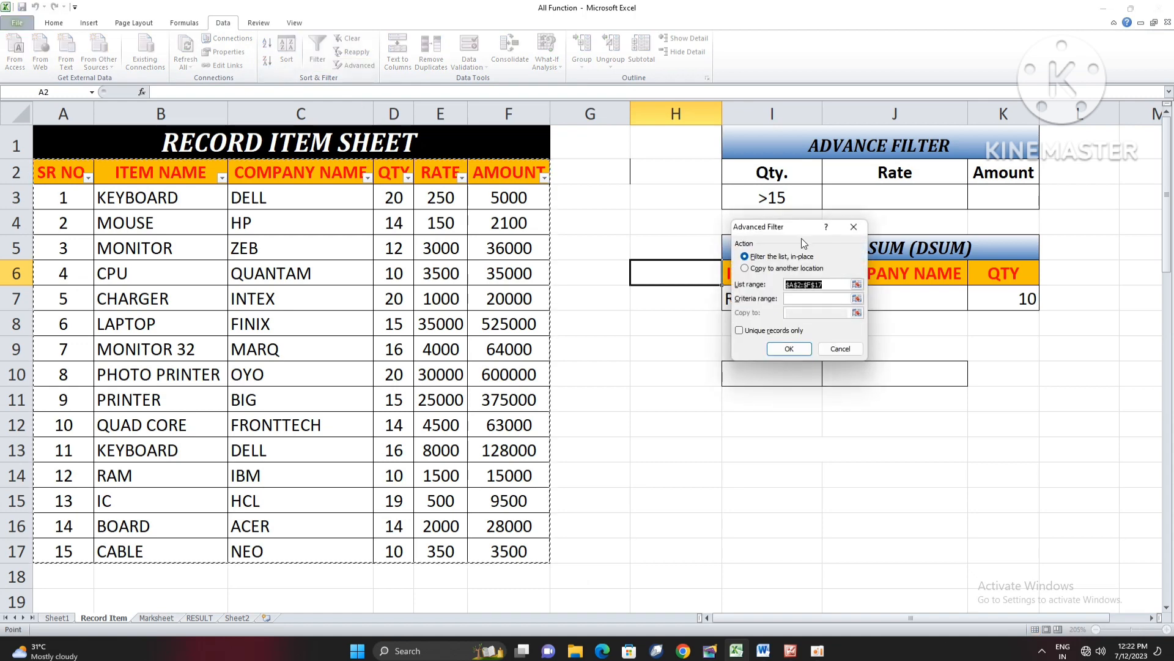
left_click_drag(803, 243, 803, 259)
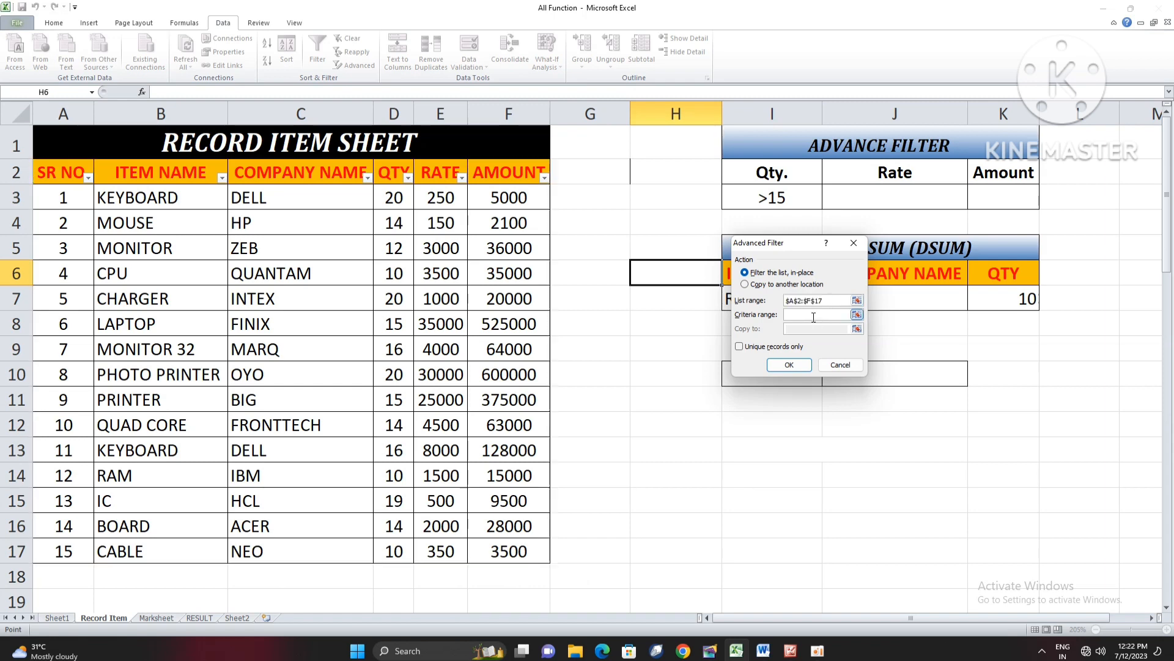
left_click_drag(777, 245, 931, 288)
left_click_drag(785, 166, 785, 196)
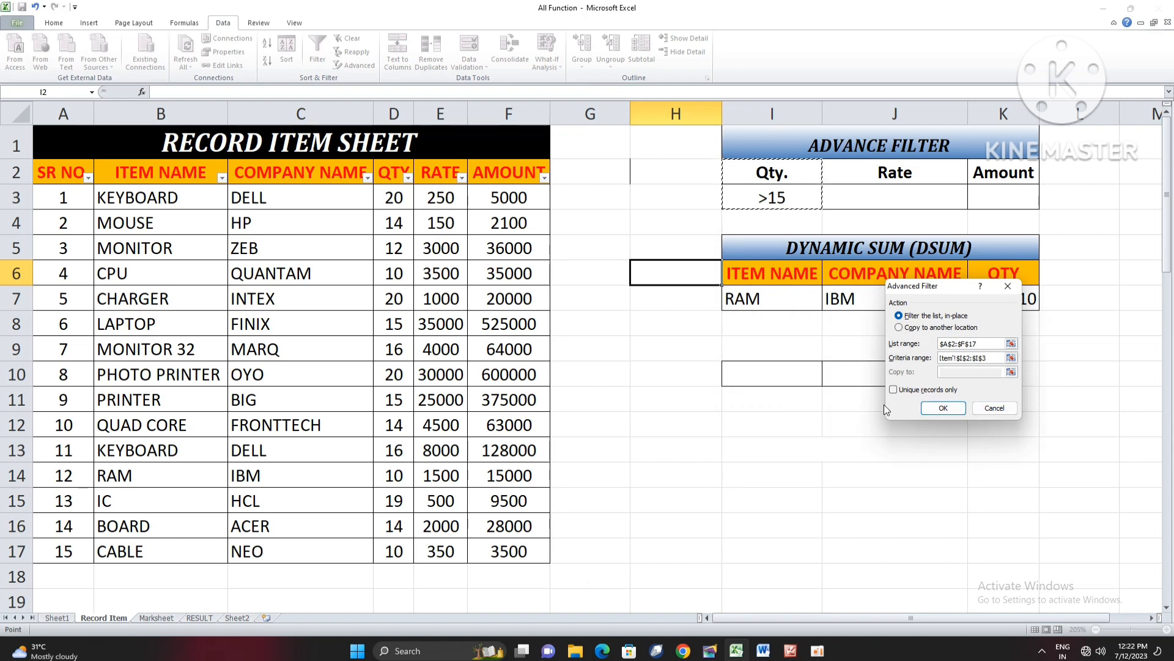
left_click(899, 327)
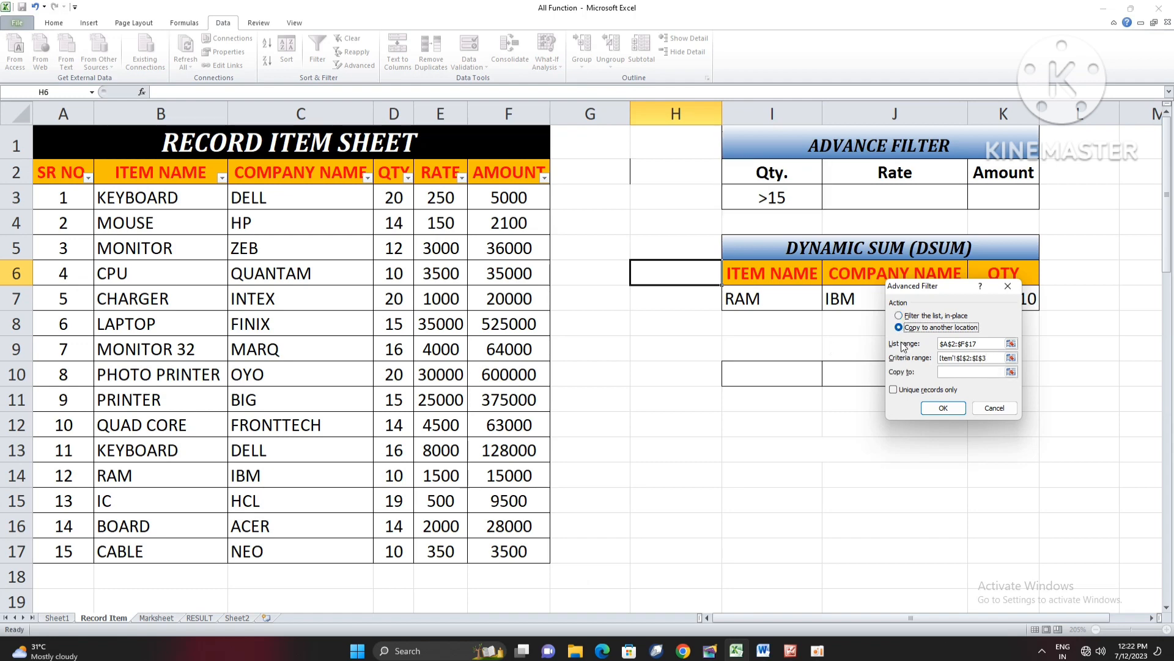
left_click(946, 374)
scroll(742, 548, "down", 3)
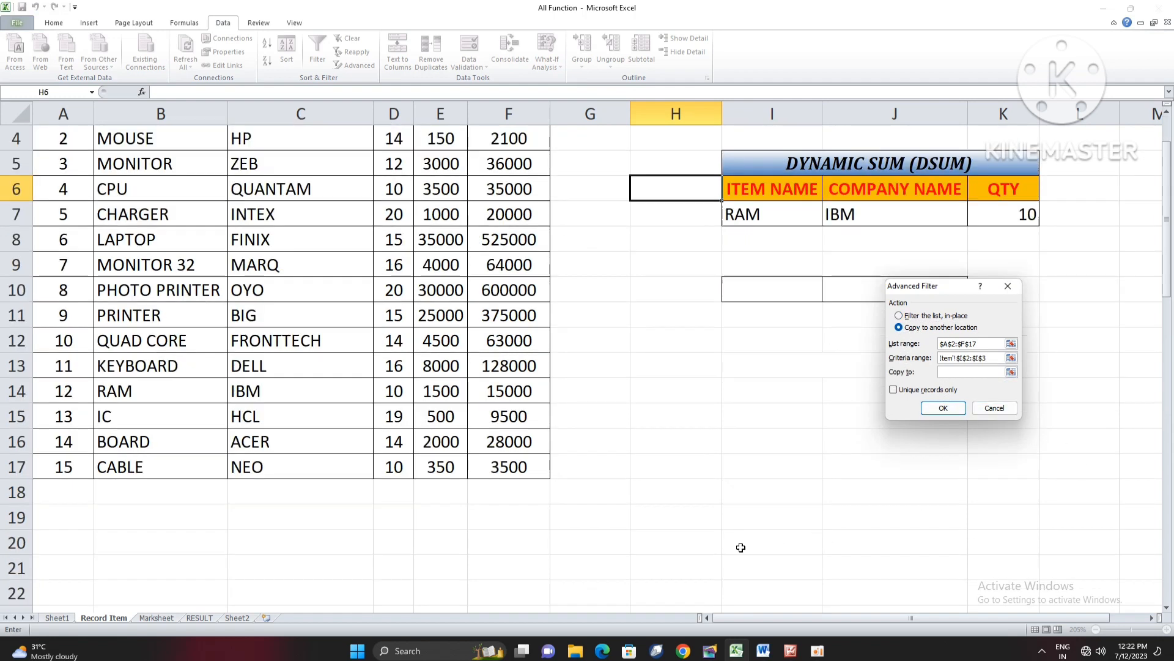
left_click(593, 422)
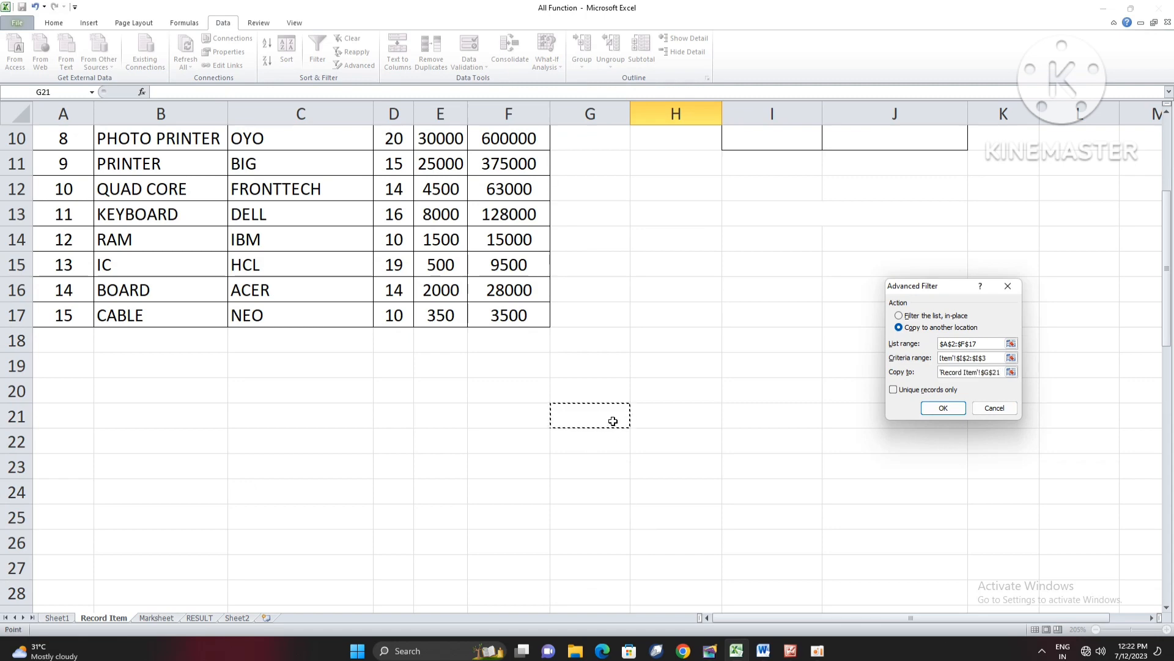
left_click(943, 408)
scroll(852, 446, "up", 2)
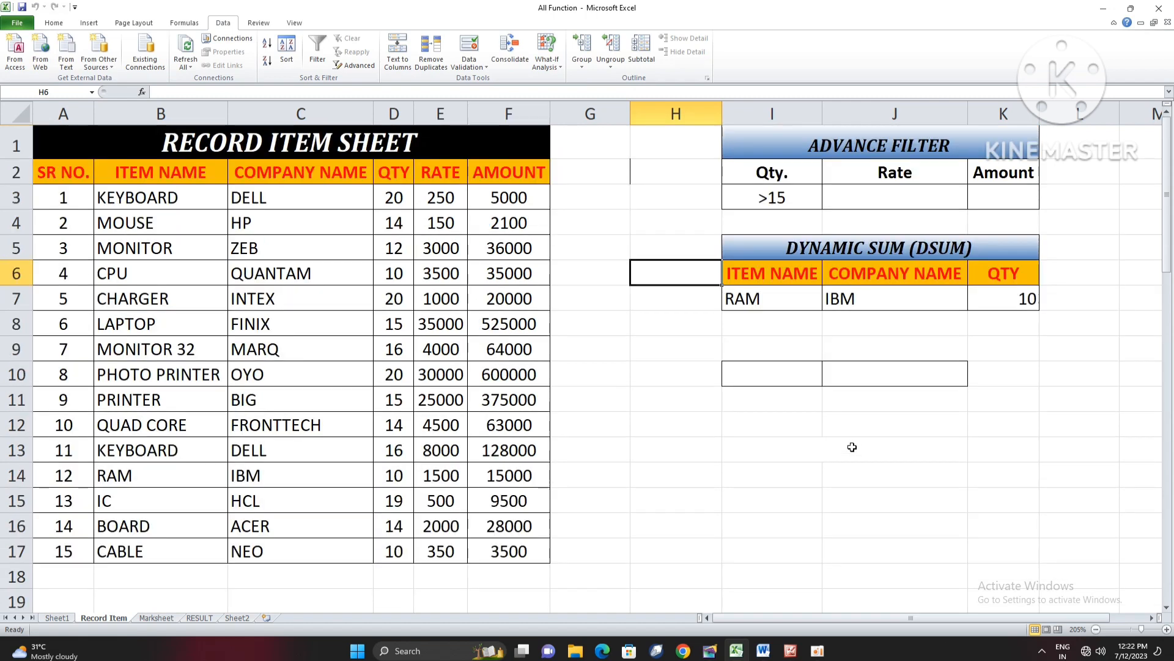
- Remove the trailing period from the criteria heading in I2 so it reads Qty, like the record table's column
scroll(852, 445, "down", 1)
scroll(852, 445, "up", 1)
scroll(853, 445, "down", 1)
scroll(852, 445, "up", 1)
double_click(808, 179)
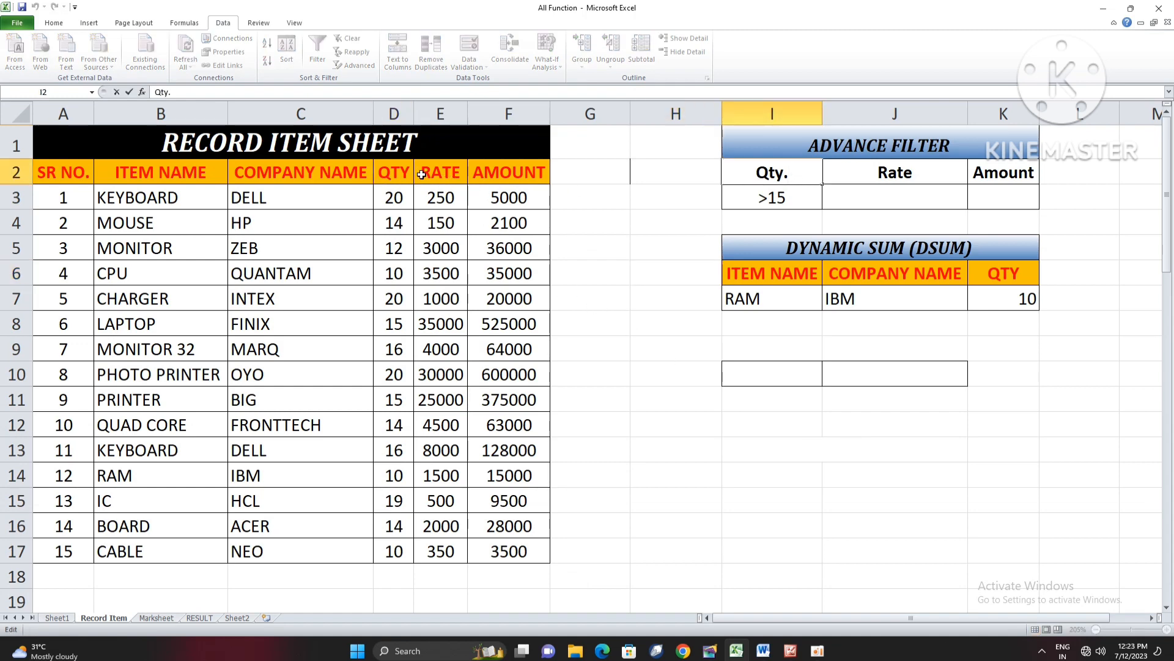
key("BackSpace")
key("Return")
- Delete the copied headings in G21:L22 and clear the formatting of those cells
scroll(820, 355, "down", 2)
left_click_drag(578, 485, 1083, 508)
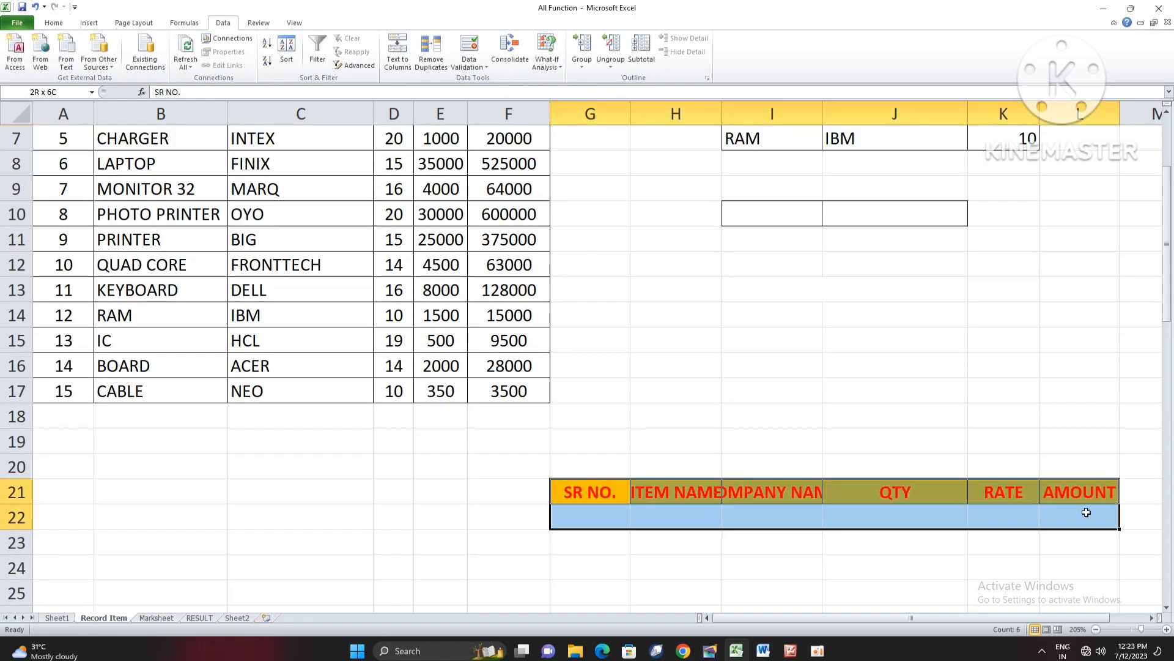
key("Delete")
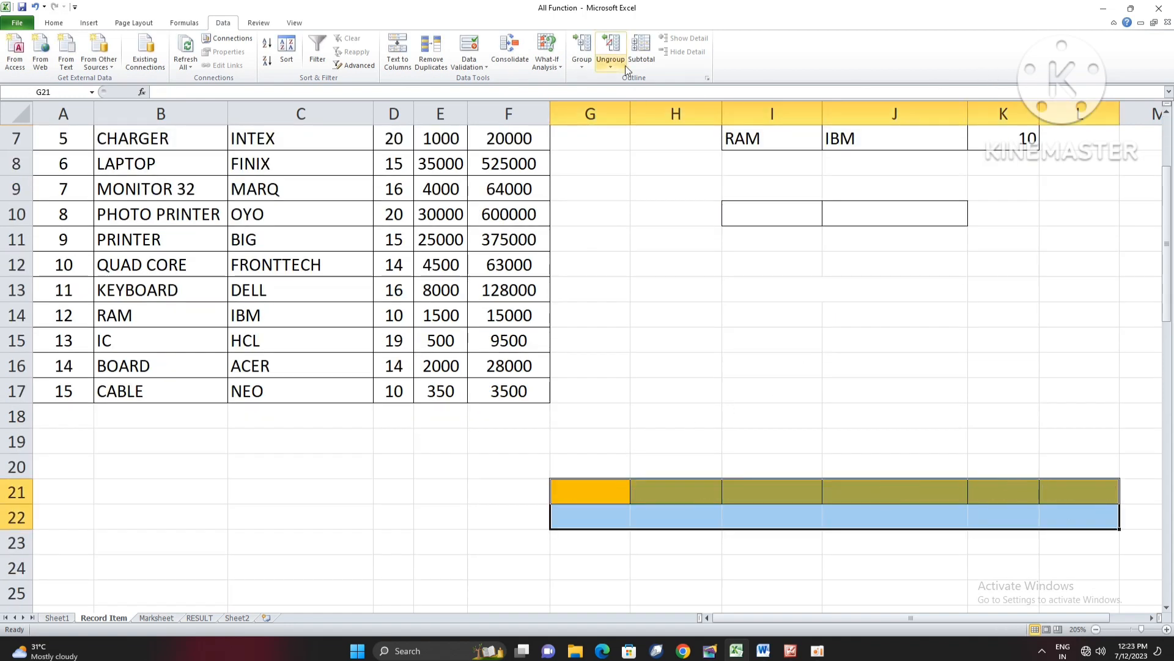
left_click(54, 23)
left_click(989, 65)
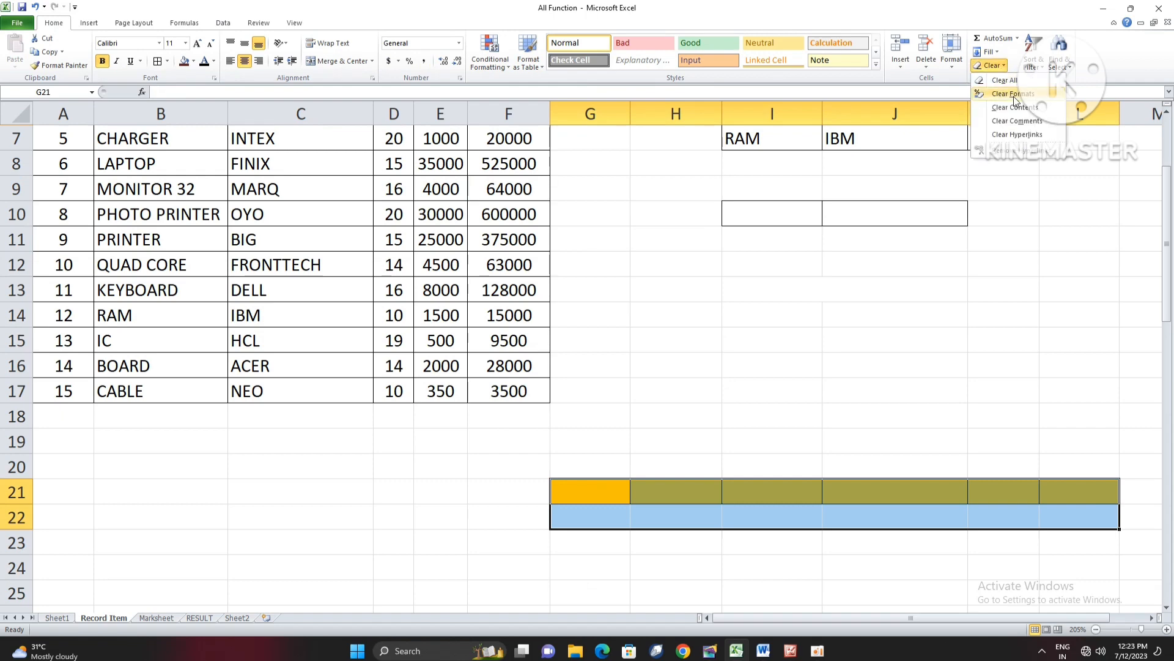
left_click(1012, 93)
left_click(947, 438)
scroll(742, 436, "up", 2)
- Run an Advanced Filter on A2:F17 with criteria range I2:I3, copying the matching records to G19
left_click(770, 370)
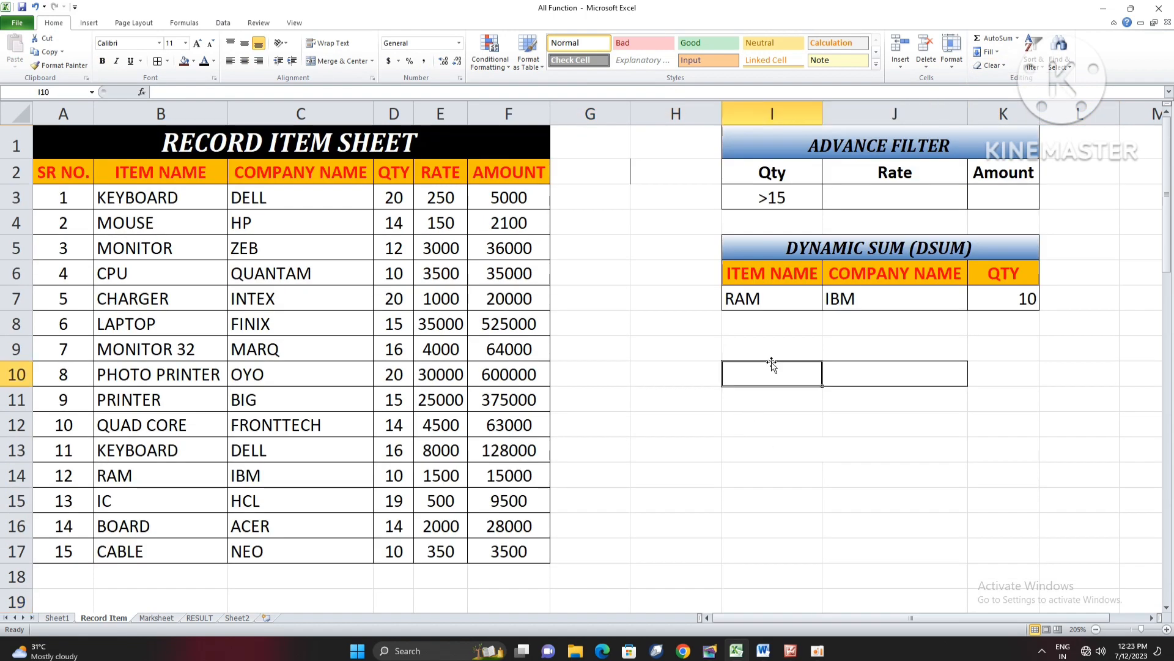
left_click(665, 321)
left_click(223, 23)
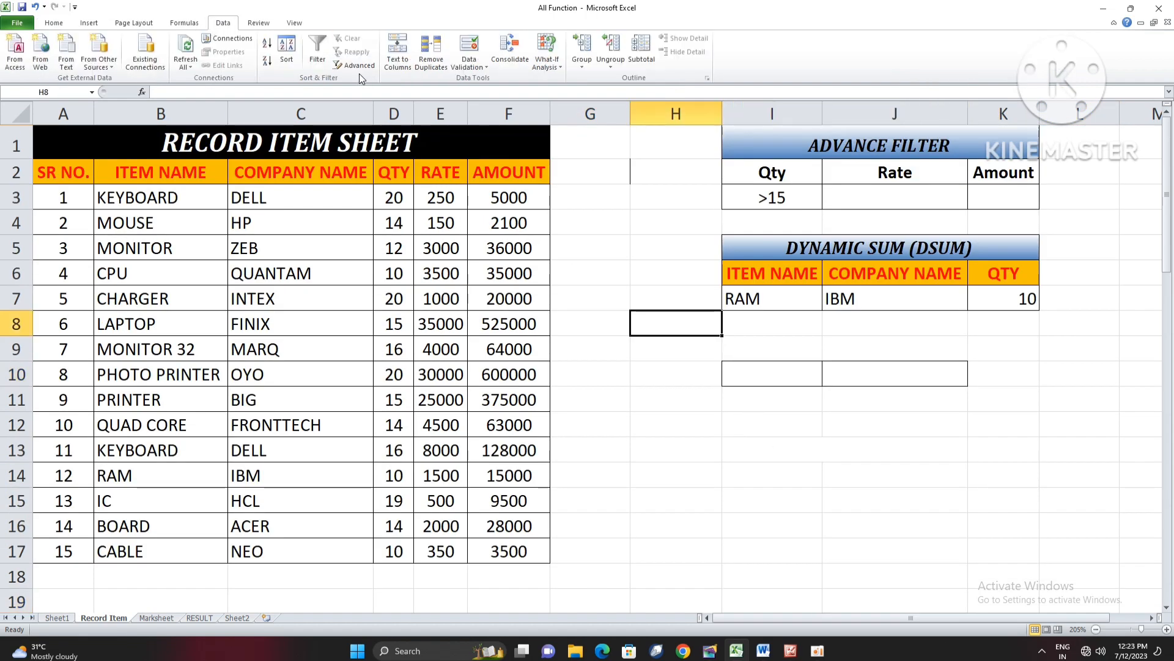
left_click(353, 65)
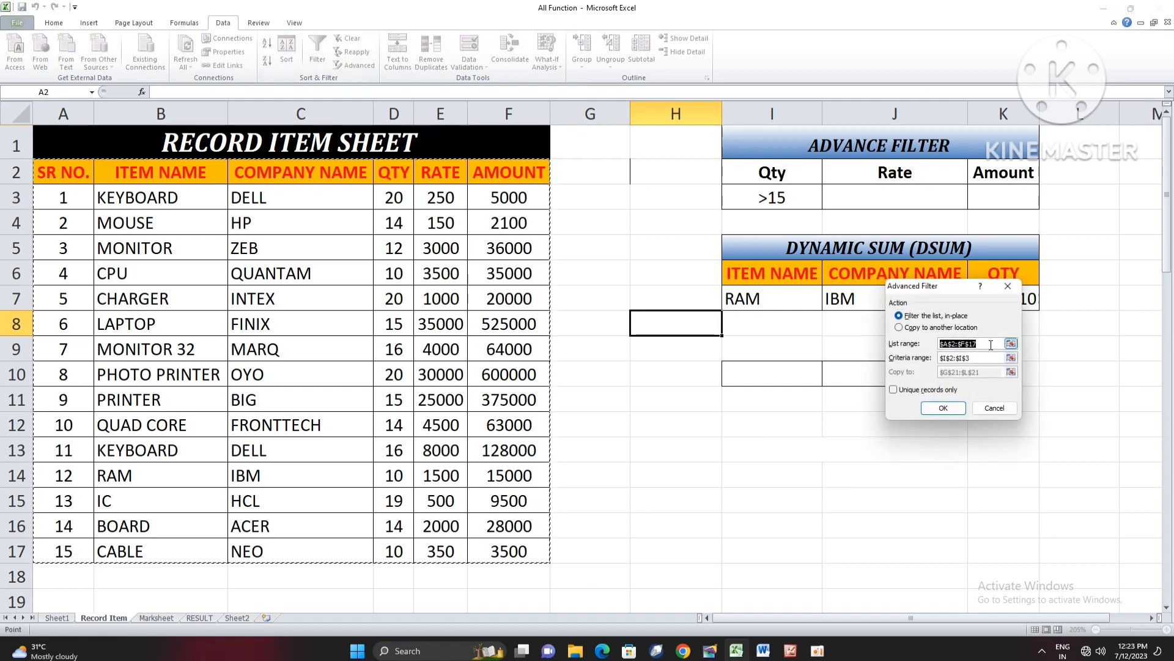
left_click(899, 328)
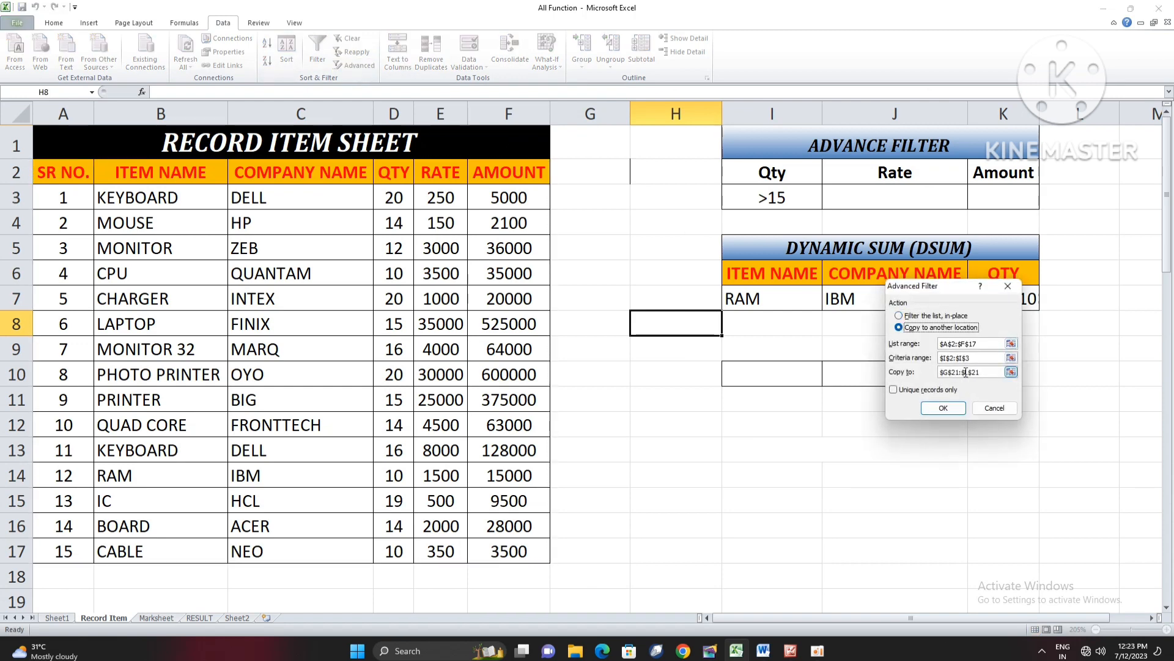
left_click_drag(978, 372, 936, 374)
type("\\")
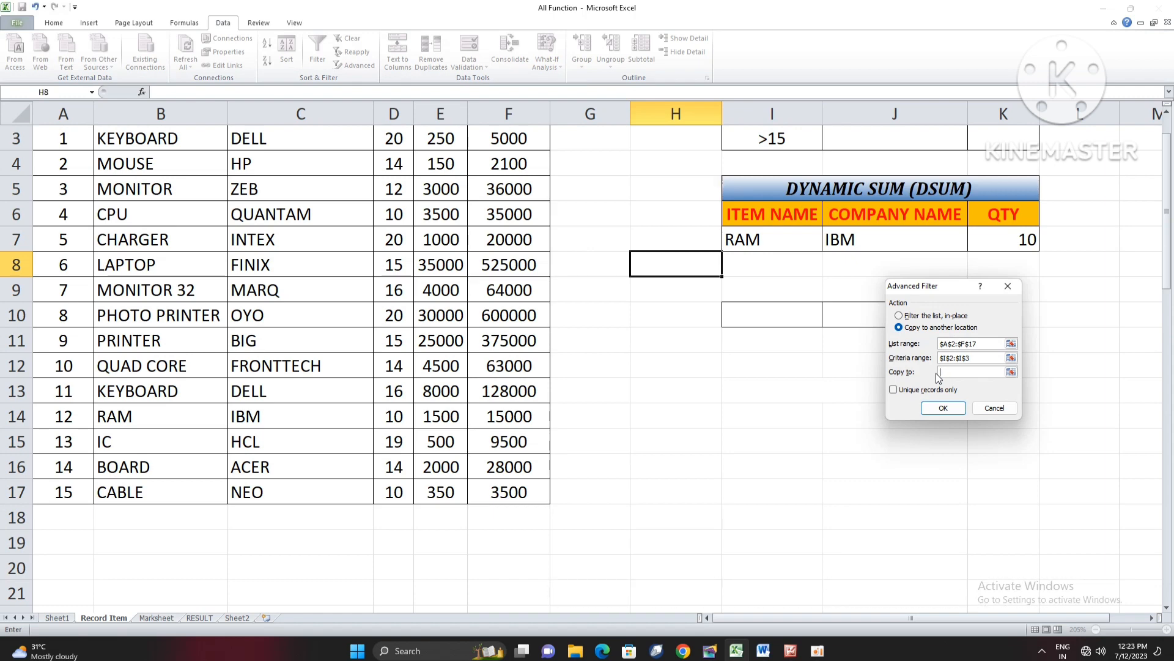
scroll(807, 295, "up", 1)
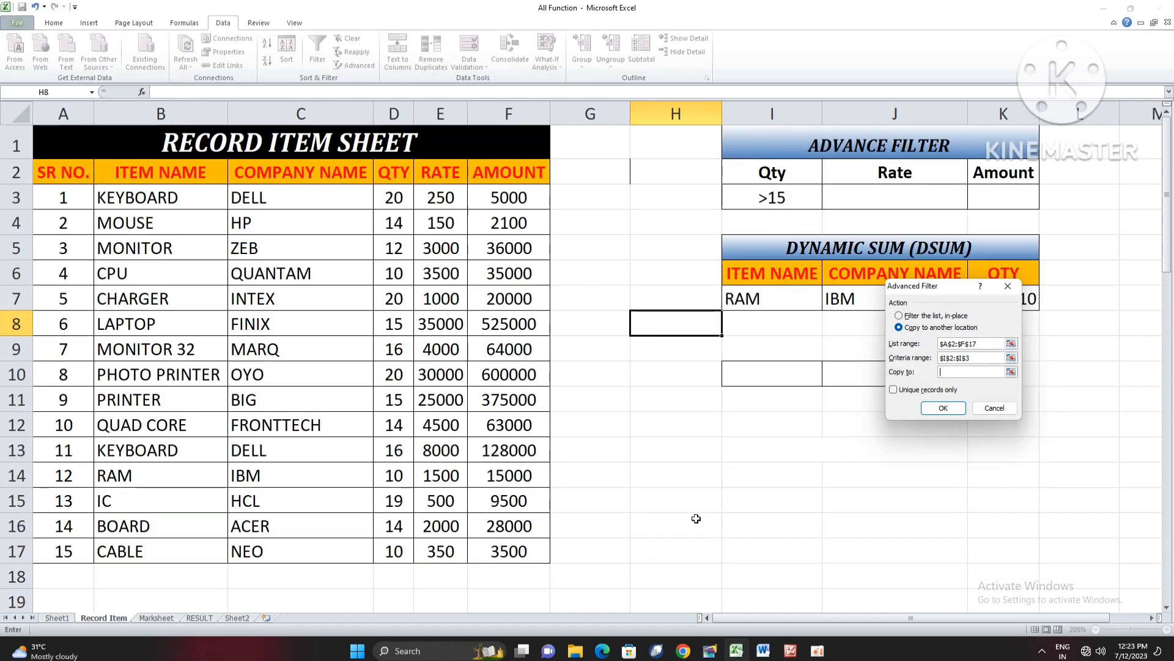
scroll(696, 518, "down", 1)
left_click(589, 517)
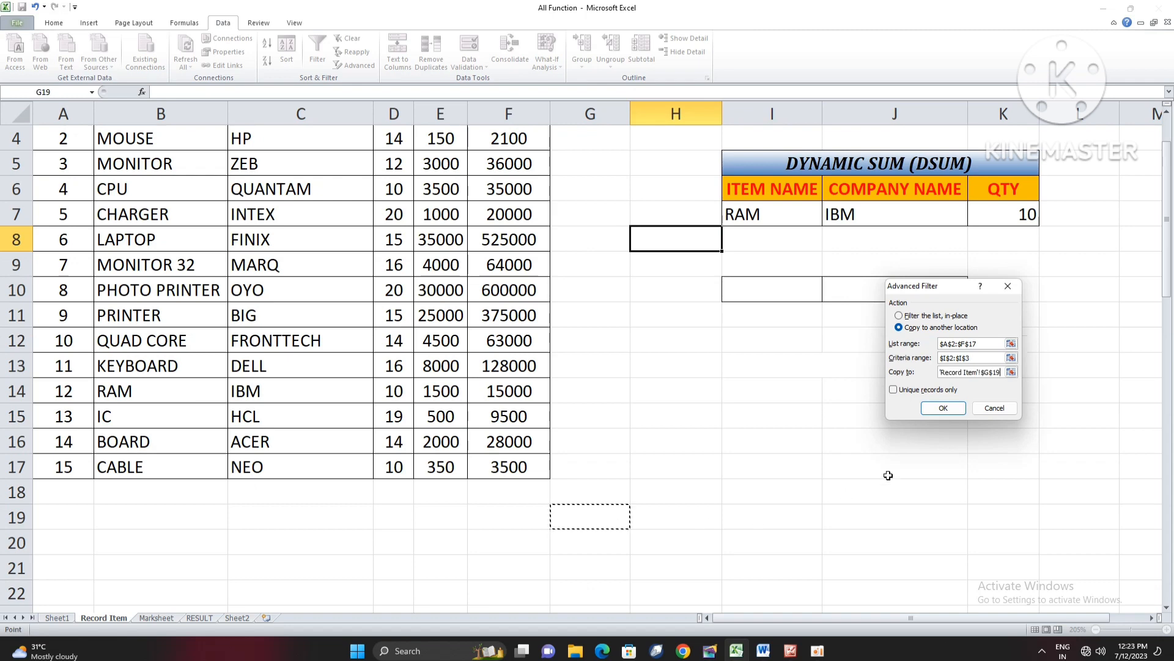
left_click(943, 408)
scroll(900, 438, "down", 2)
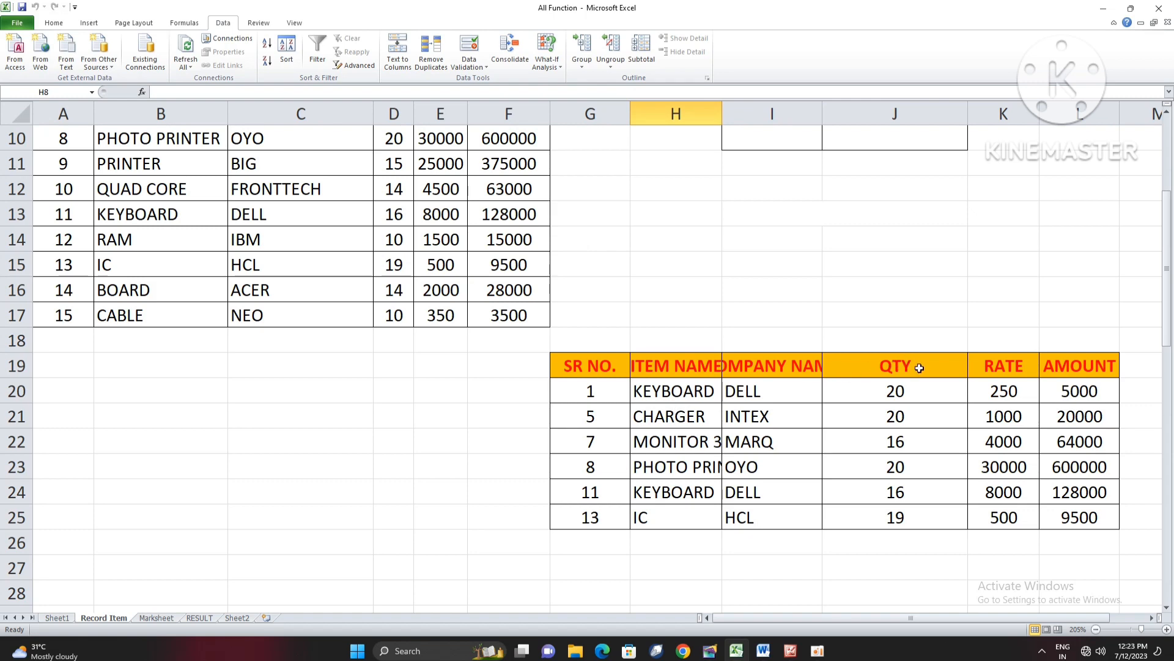
- Autofit columns H and I so the item and company names in the copied table fit
scroll(912, 367, "up", 3)
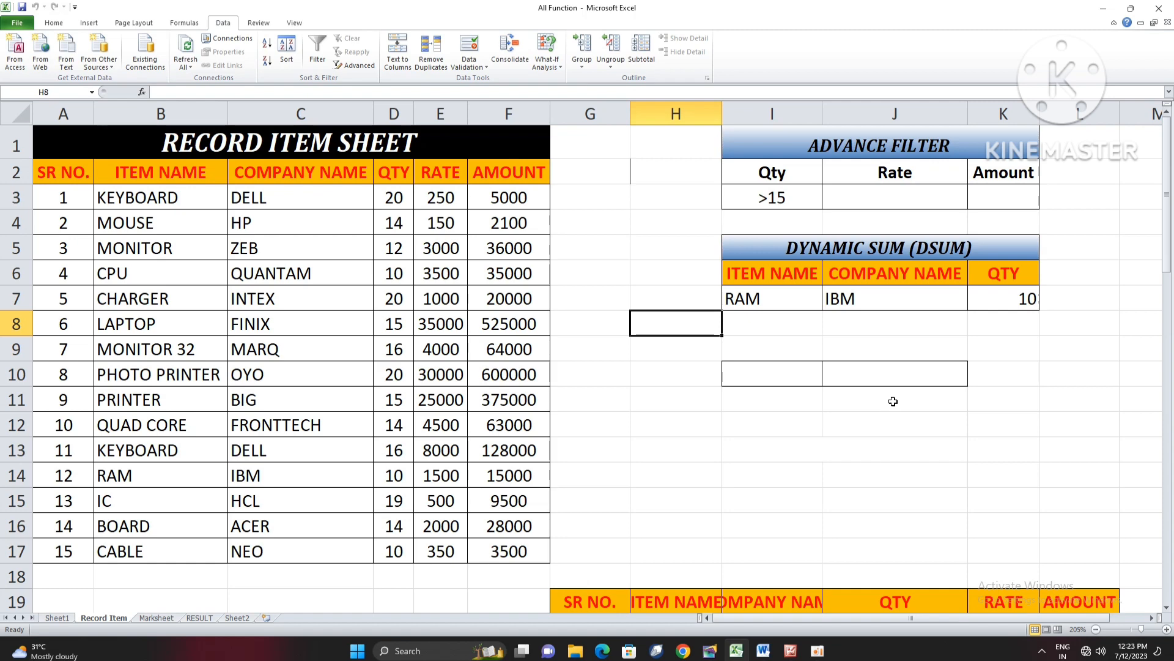
scroll(893, 399, "down", 2)
double_click(723, 114)
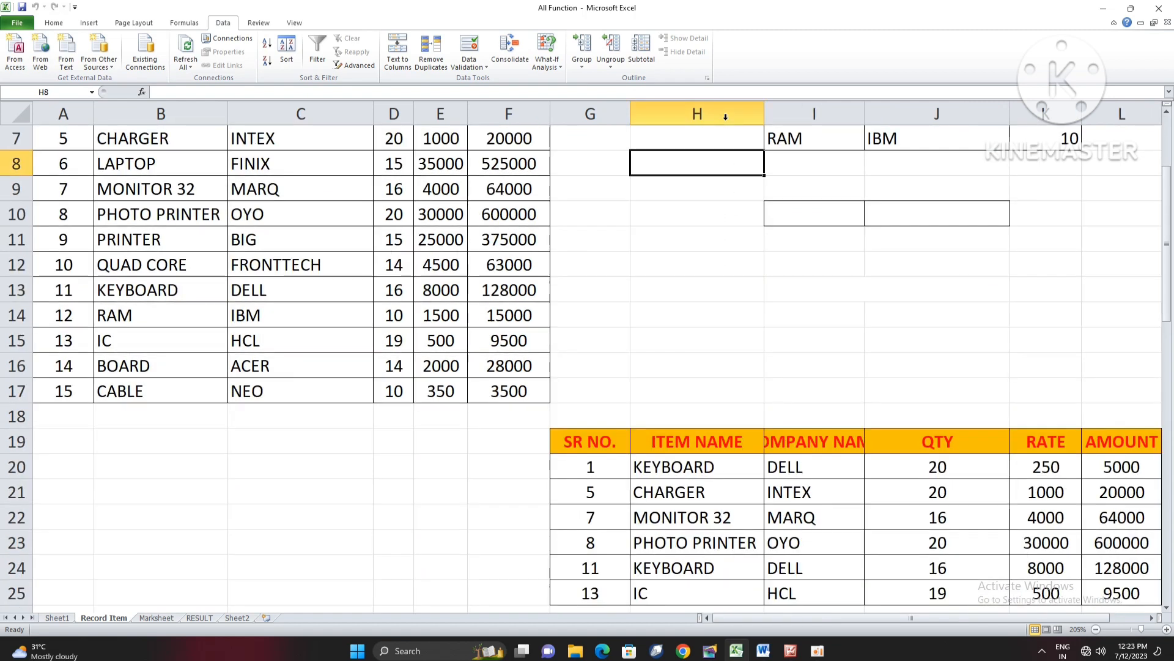
double_click(865, 110)
scroll(1060, 568, "right", 3)
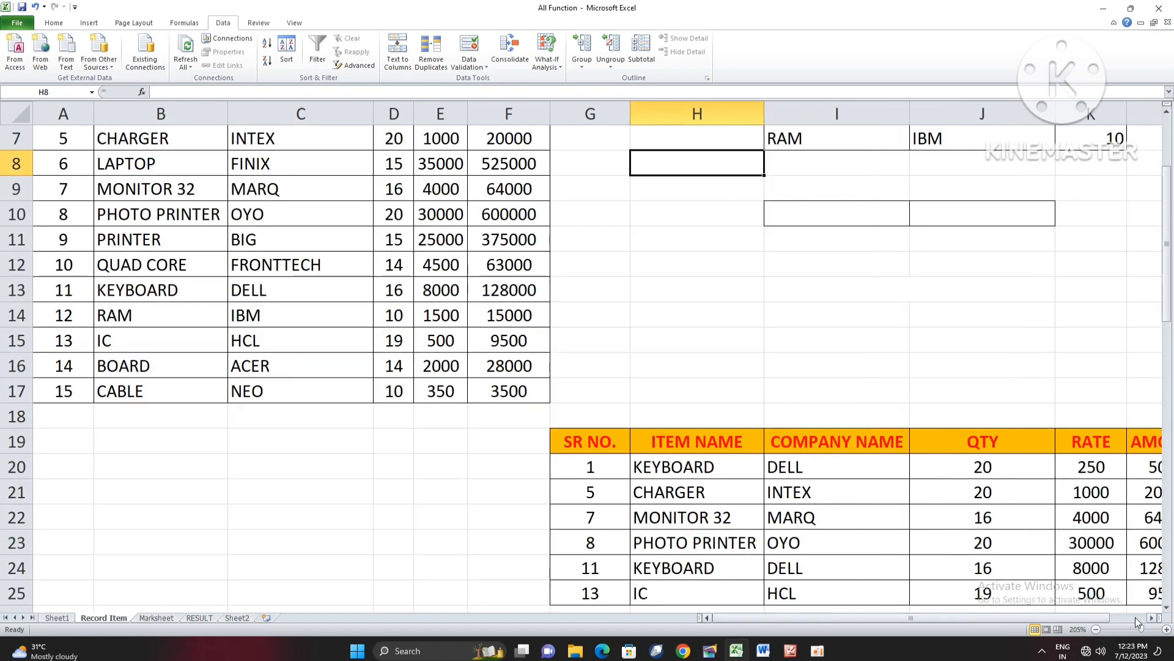
scroll(735, 554, "down", 1)
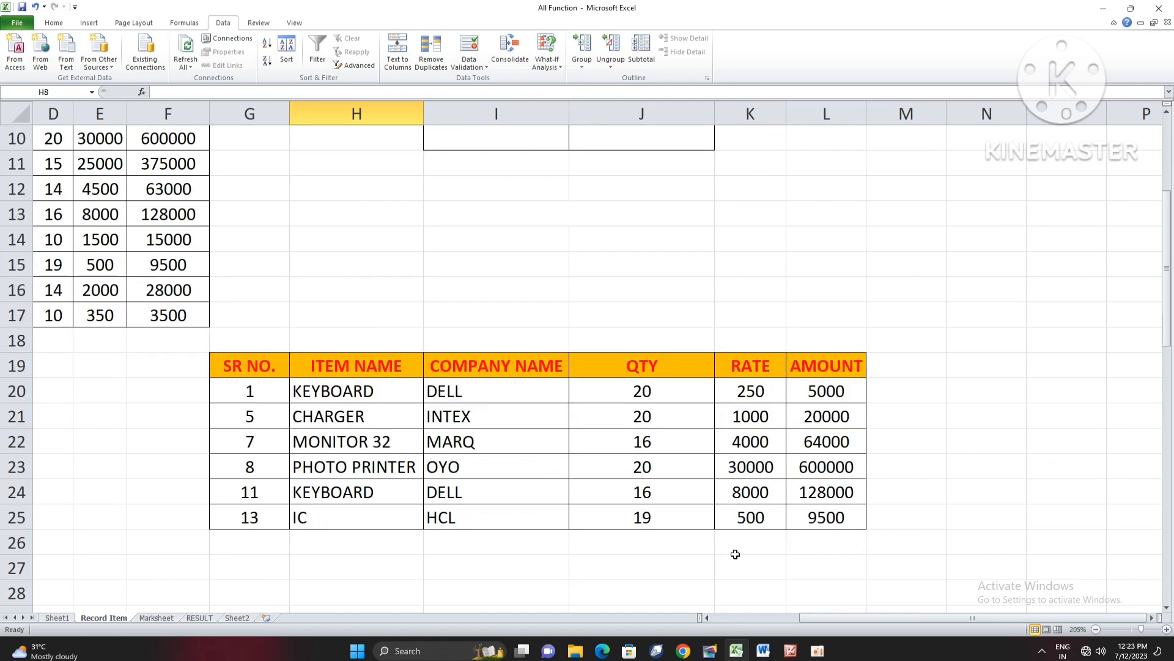
- Check the quantities in J20:J25 of the copied table, then return to the original record table and its criteria
left_click(419, 543)
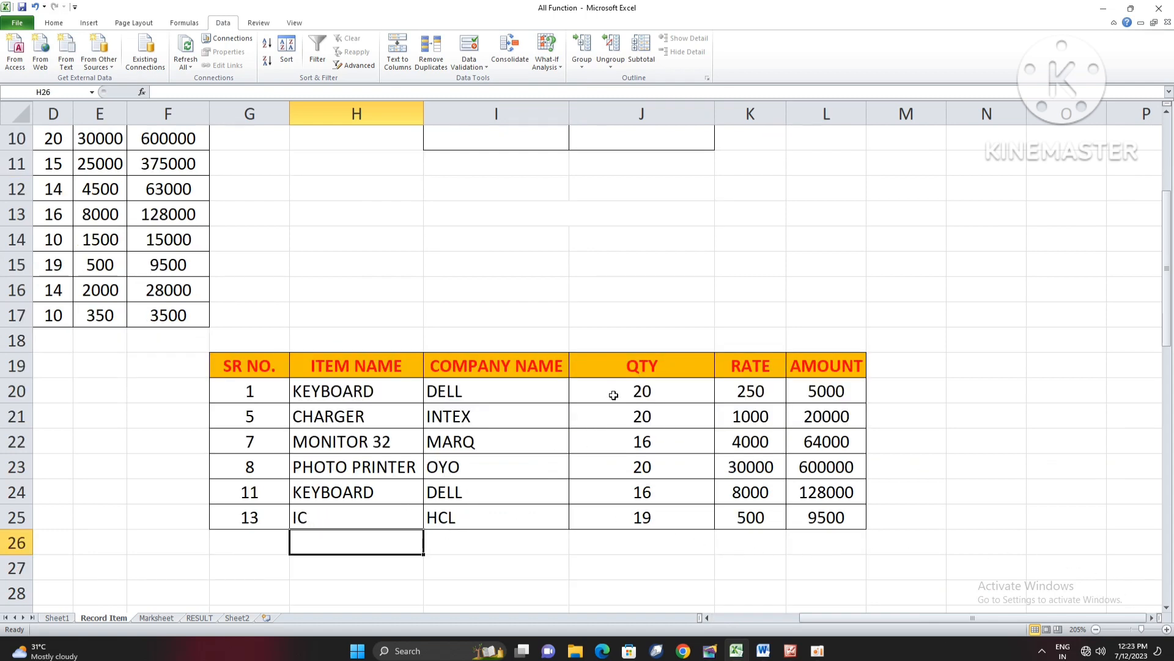
left_click_drag(610, 393, 642, 519)
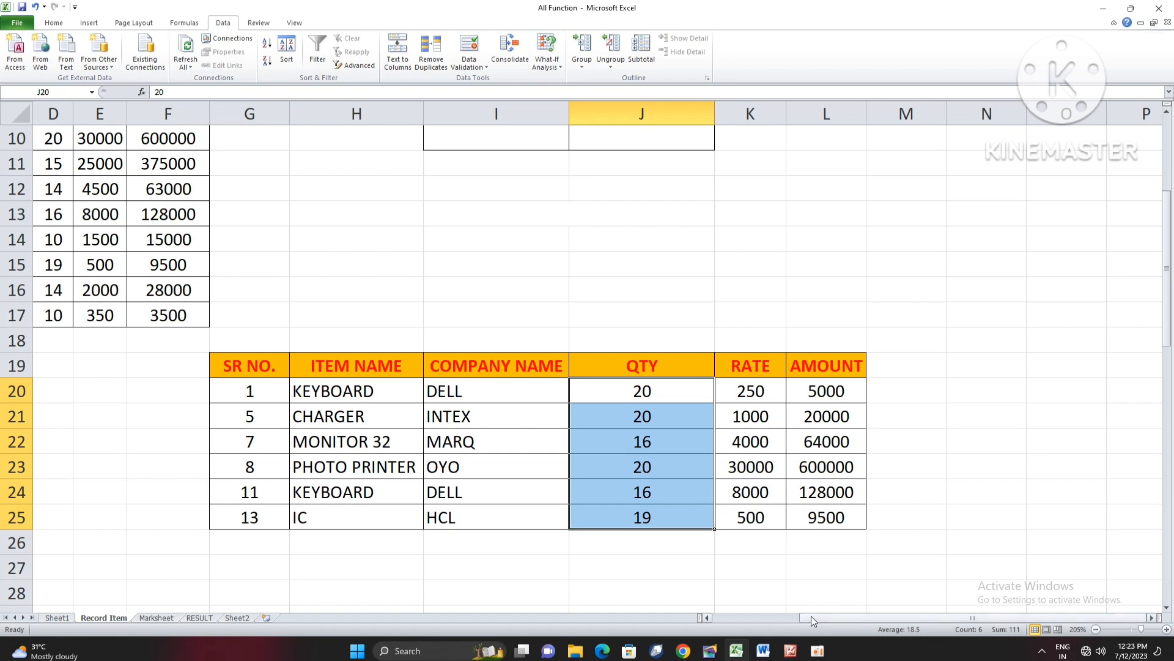
left_click_drag(811, 618, 808, 621)
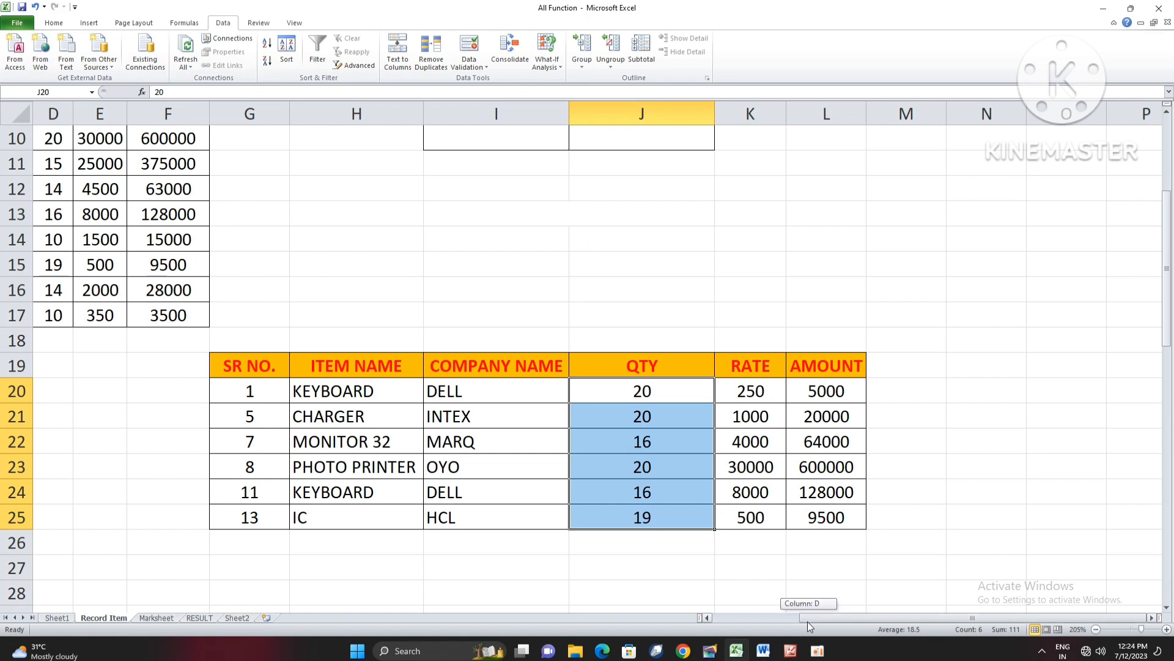
left_click_drag(807, 622, 807, 621)
left_click_drag(808, 622, 724, 619)
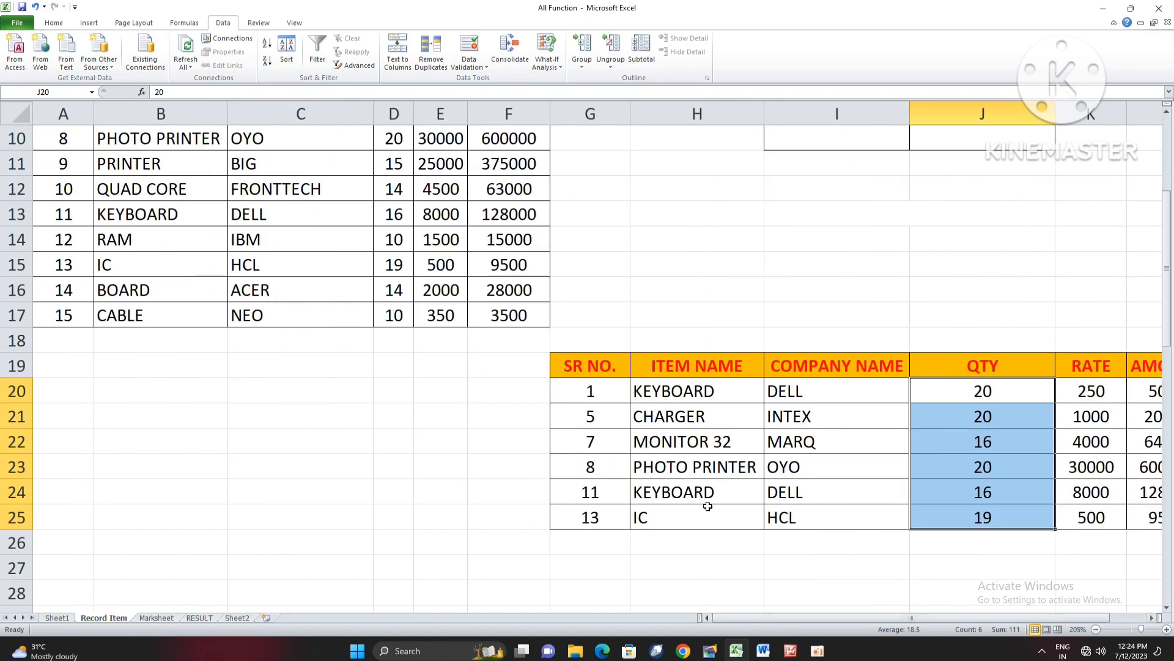
scroll(718, 491, "up", 3)
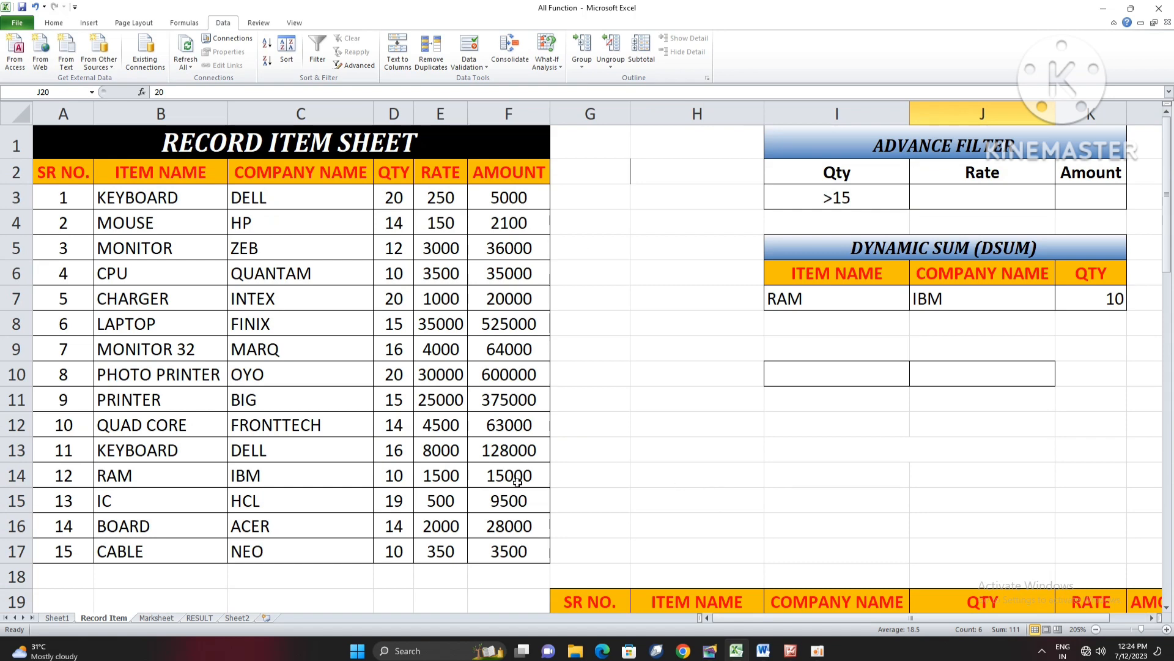
- Review the function topic headings on Sheet1, from SUM SERIES COUNT SERIES through CONCATANATE FUNCTION
left_click(67, 619)
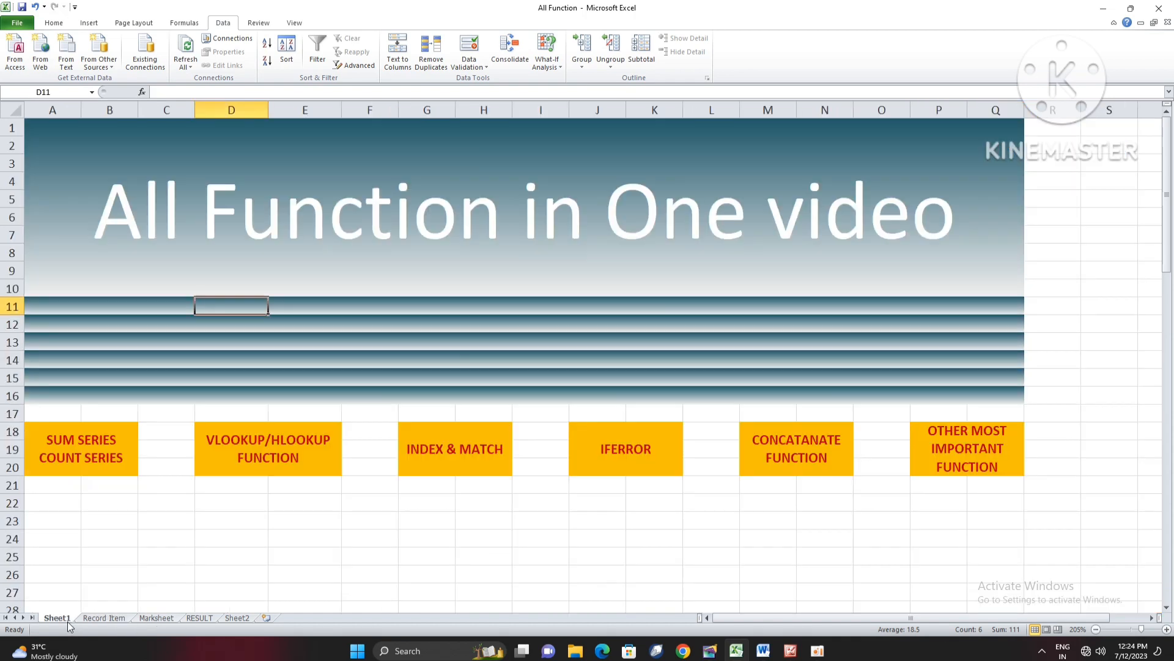
left_click(208, 534)
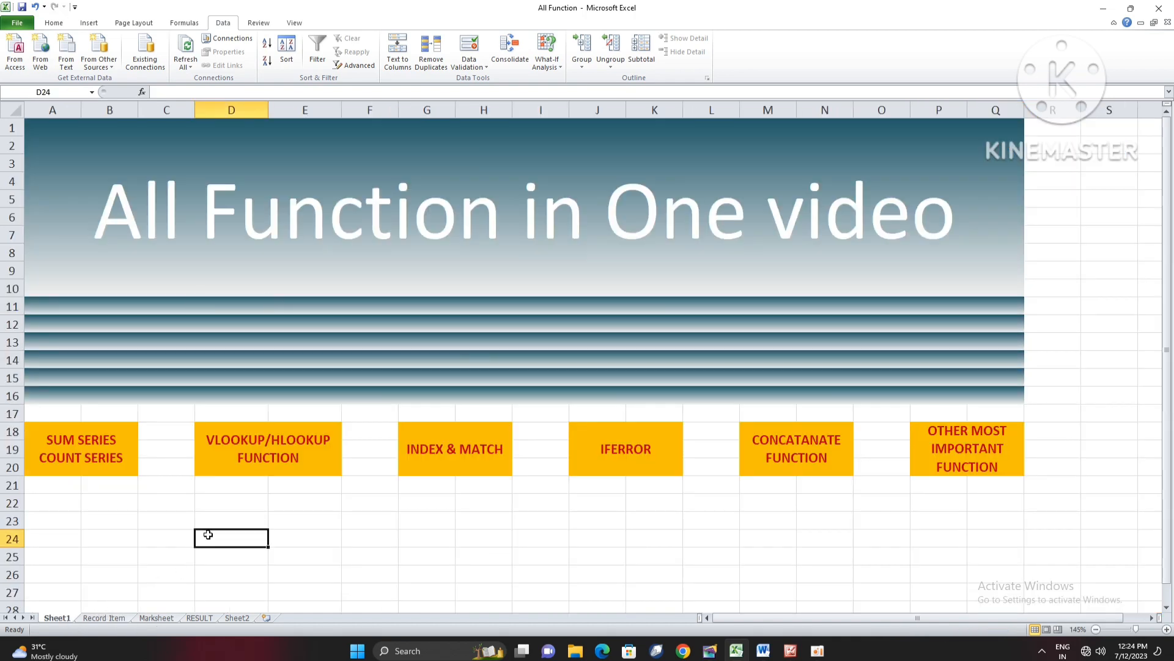
left_click(99, 447)
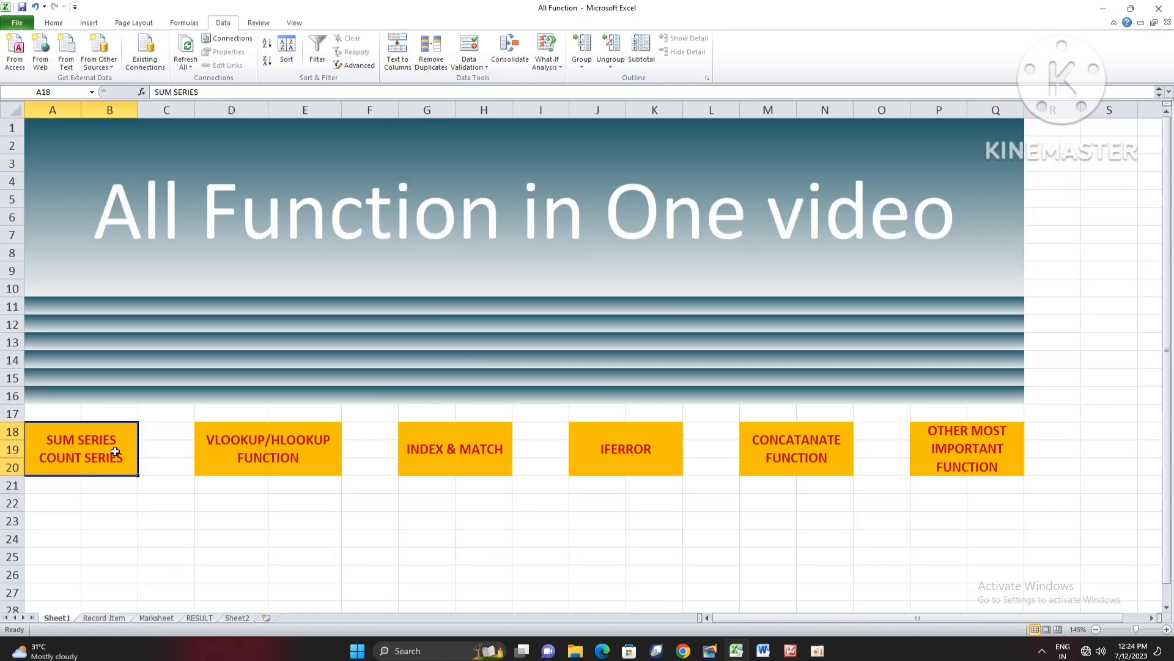
left_click(238, 451)
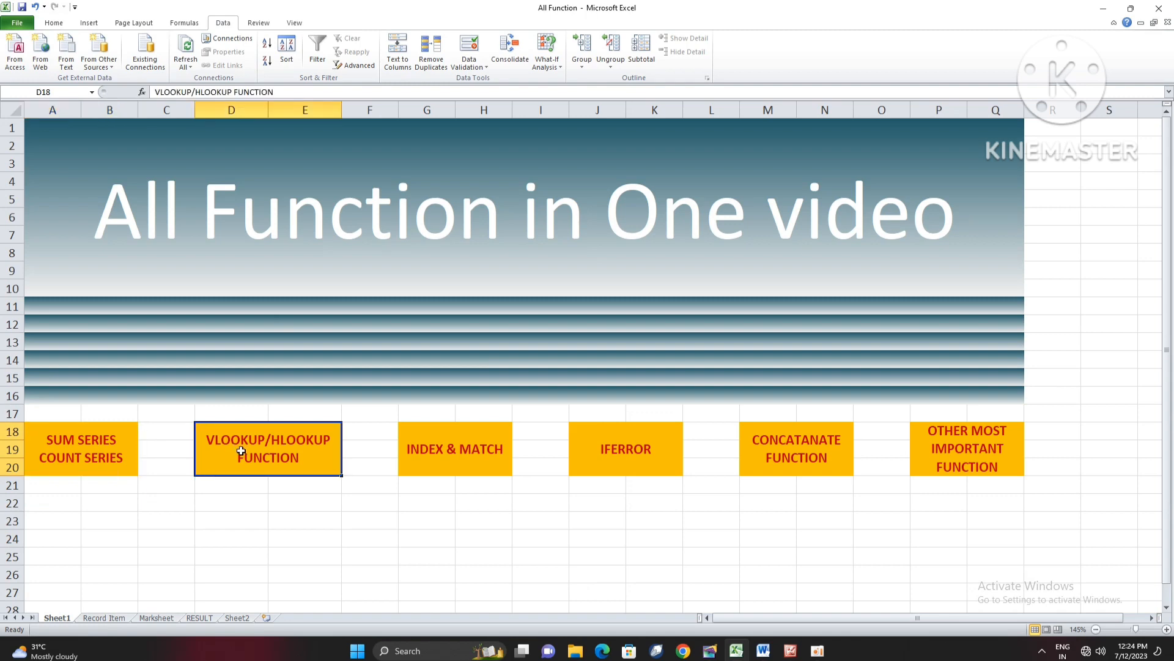
left_click(430, 455)
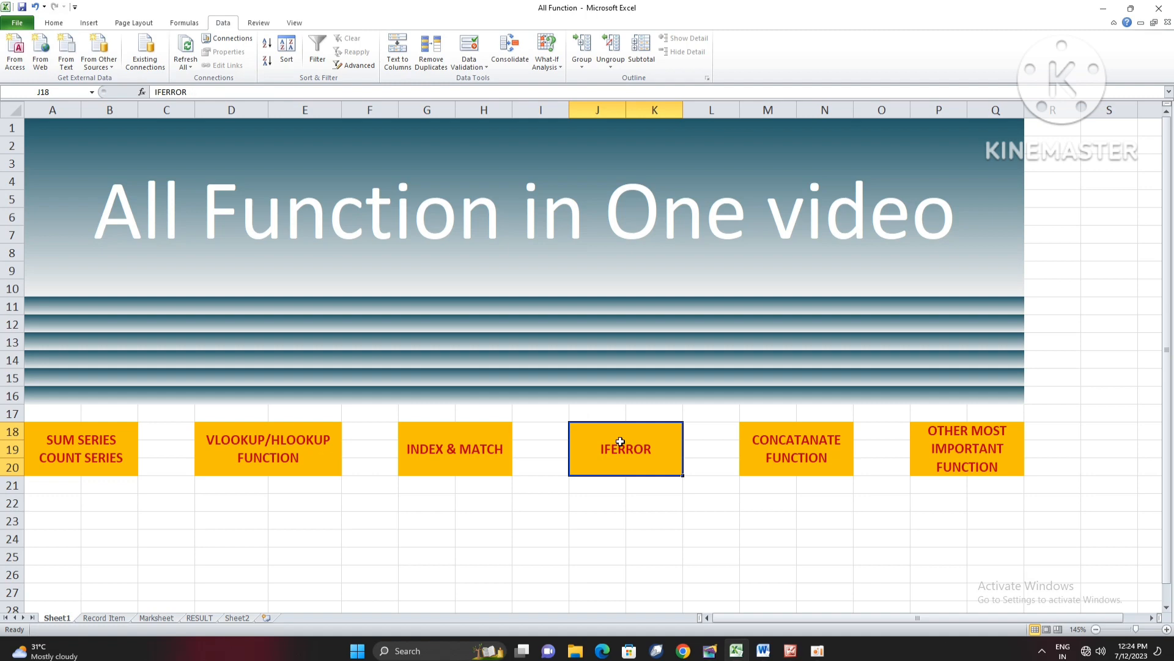
left_click(797, 452)
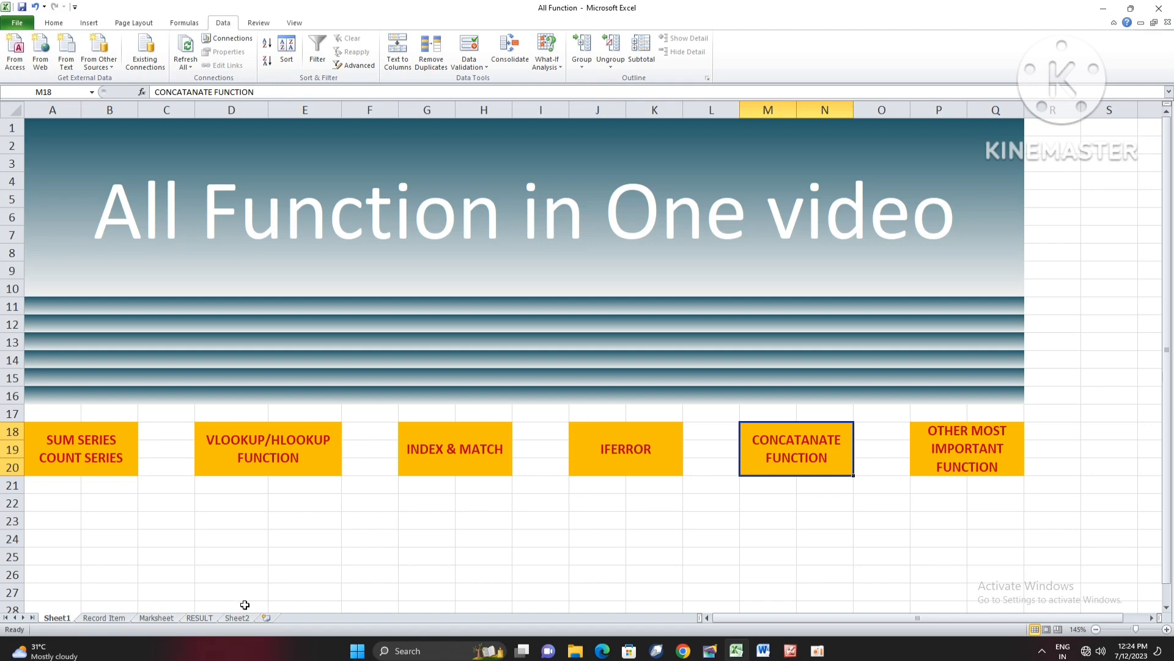
- Look over the RESULT sheet, then the first student's name cells and the grade table on the Marksheet sheet
left_click(200, 618)
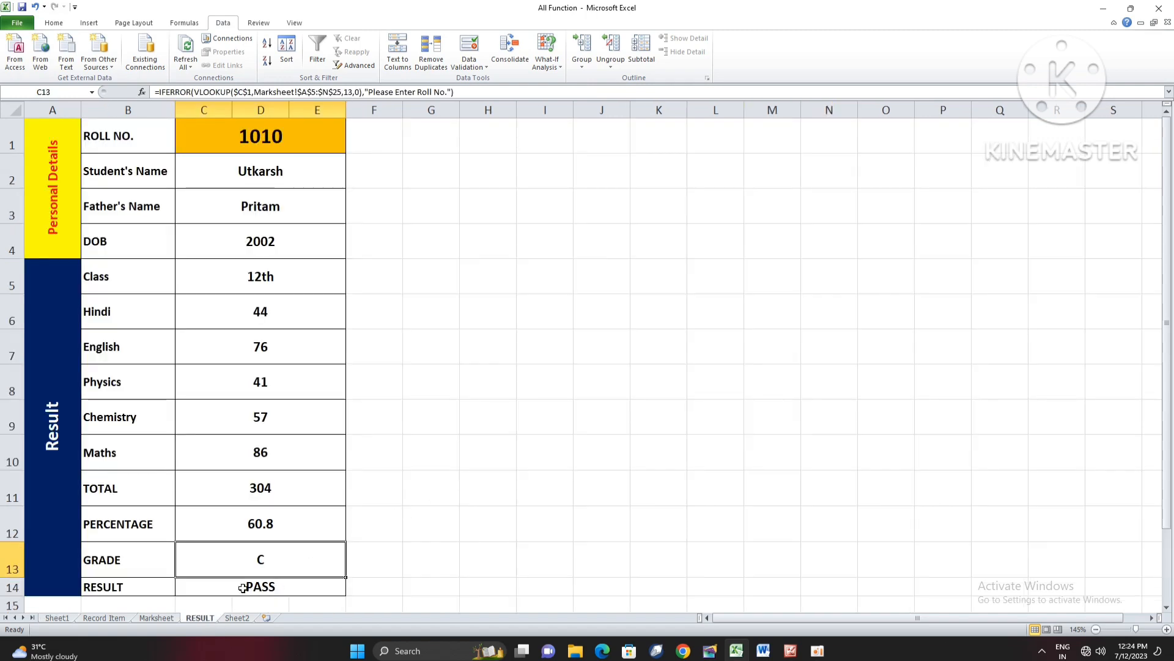
left_click(487, 374)
left_click(156, 617)
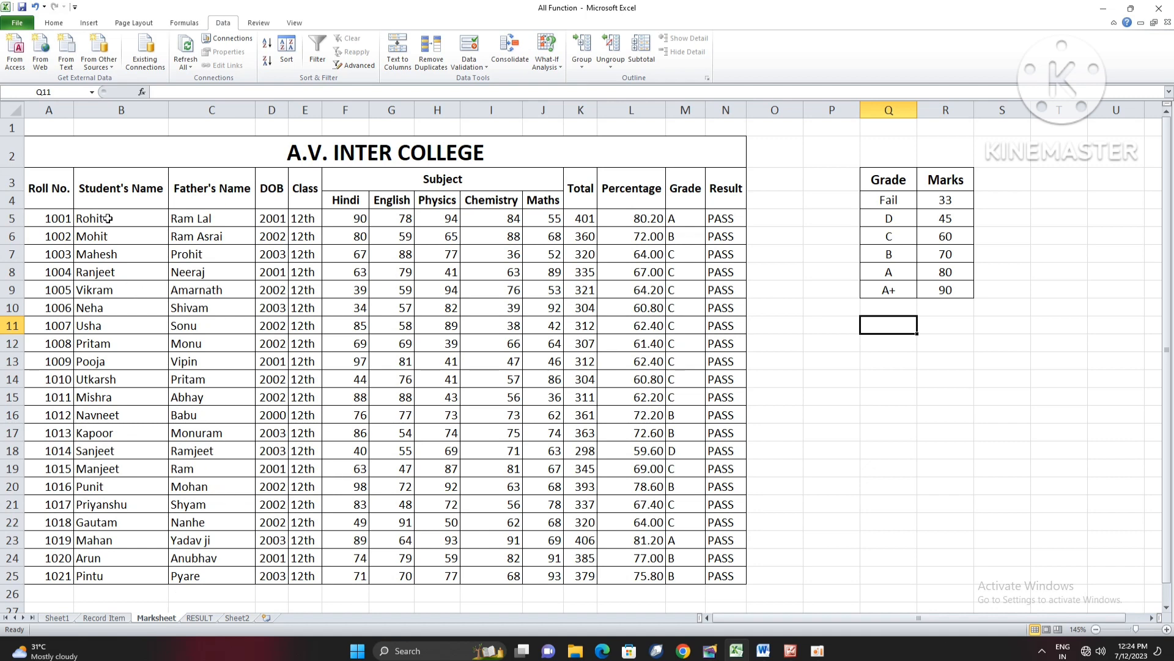
left_click_drag(109, 218, 200, 220)
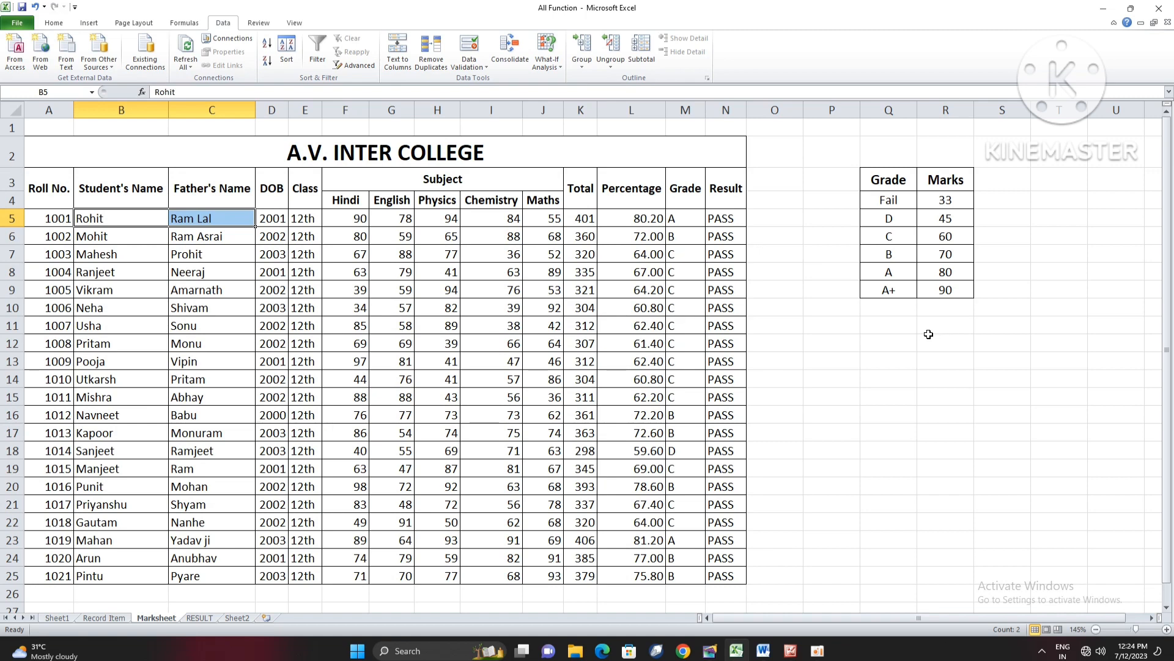
left_click_drag(887, 182, 952, 293)
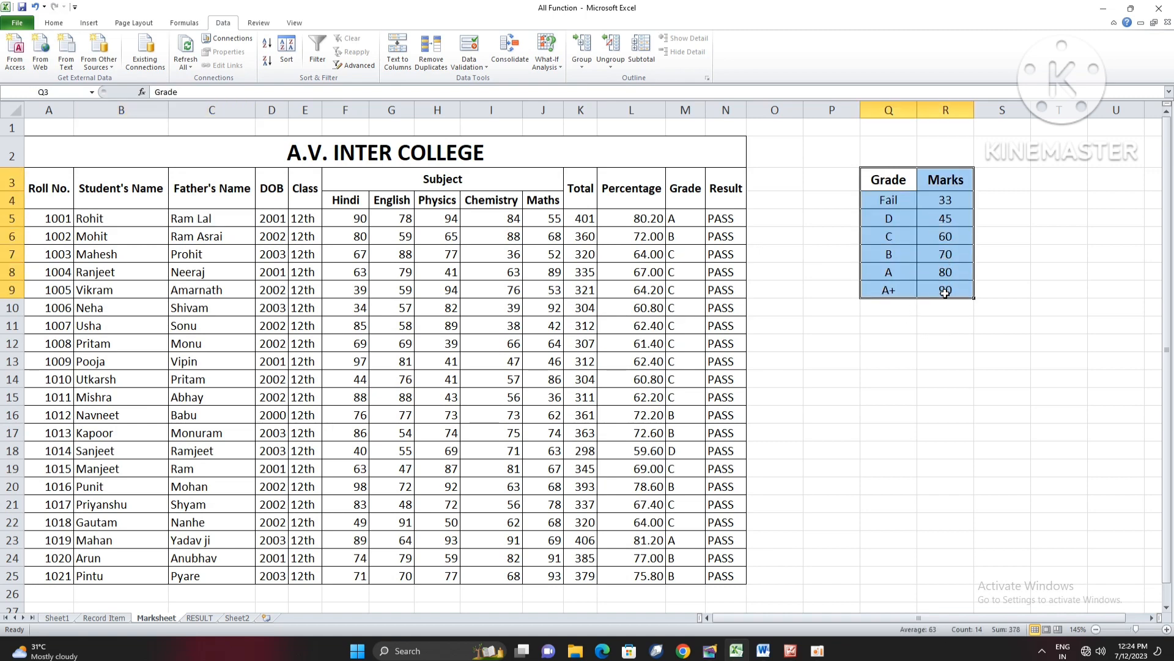
- Widen empty column P on the Marksheet sheet to about twice its width
left_click(814, 204)
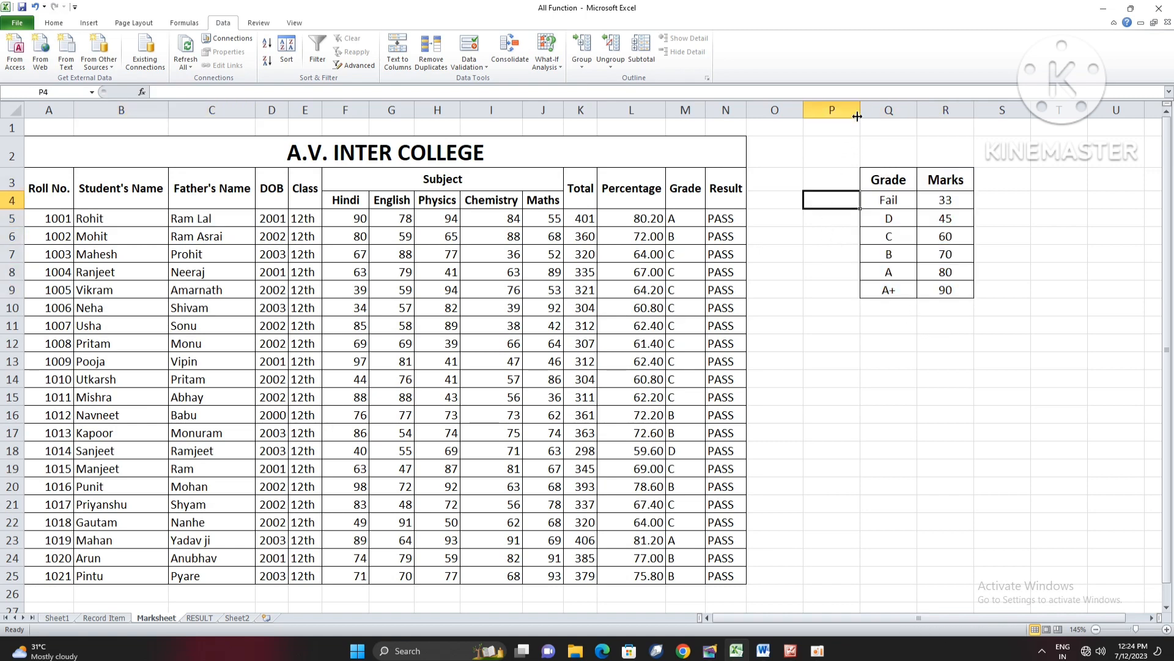
left_click_drag(860, 111, 917, 115)
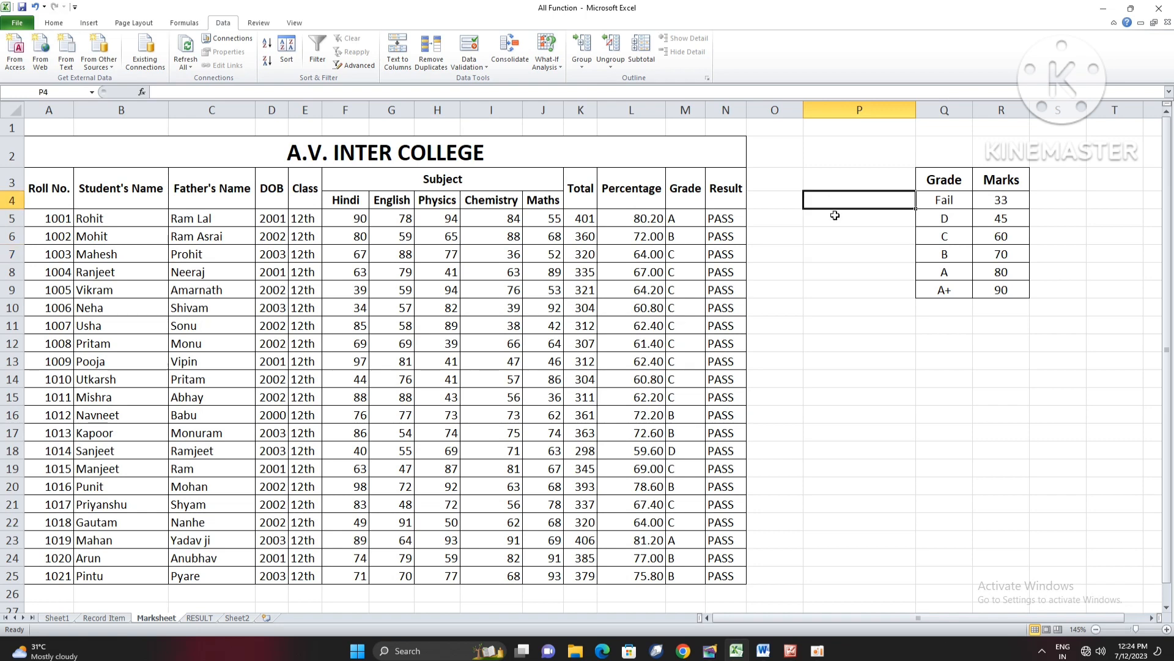
left_click(837, 217)
type("=")
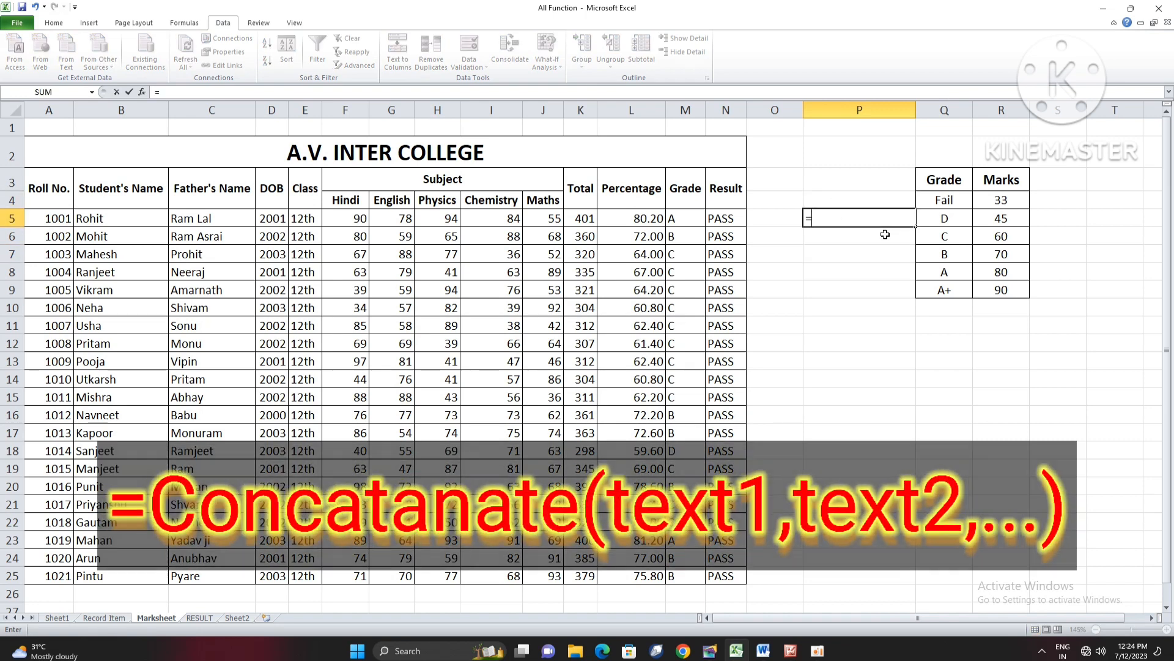
type("CONTA")
key("Return")
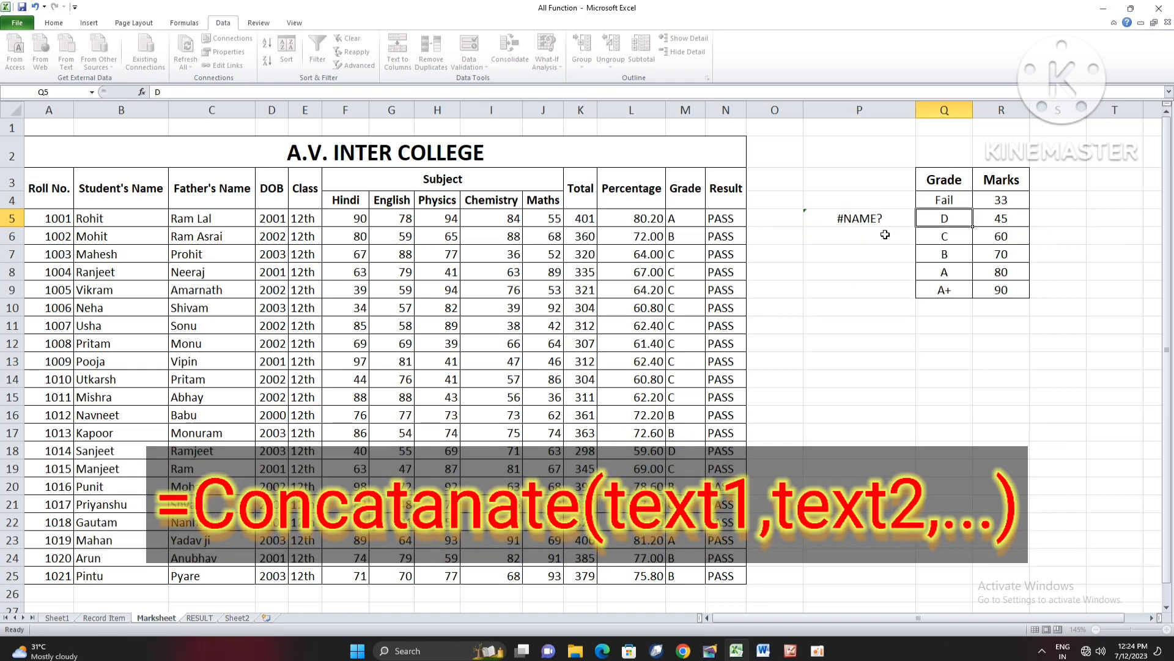
- Enter =CONCATENATE(B5,"S/D/O",C5) in P5 to join the first student's name with the father's name
key("Up")
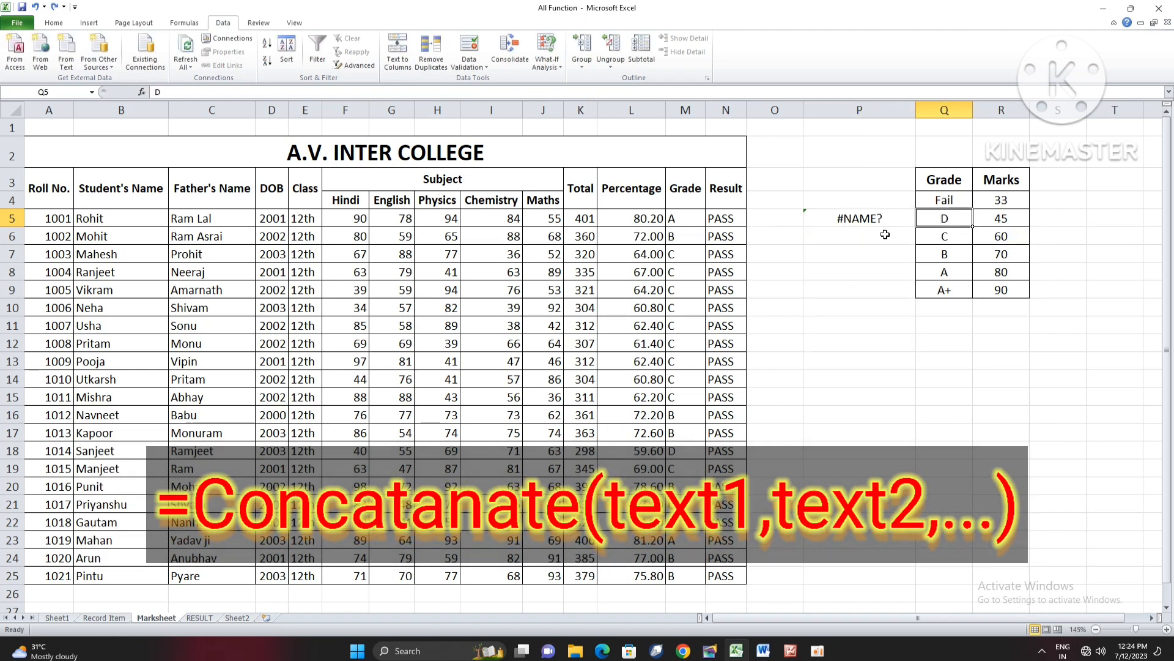
type("=CONCA")
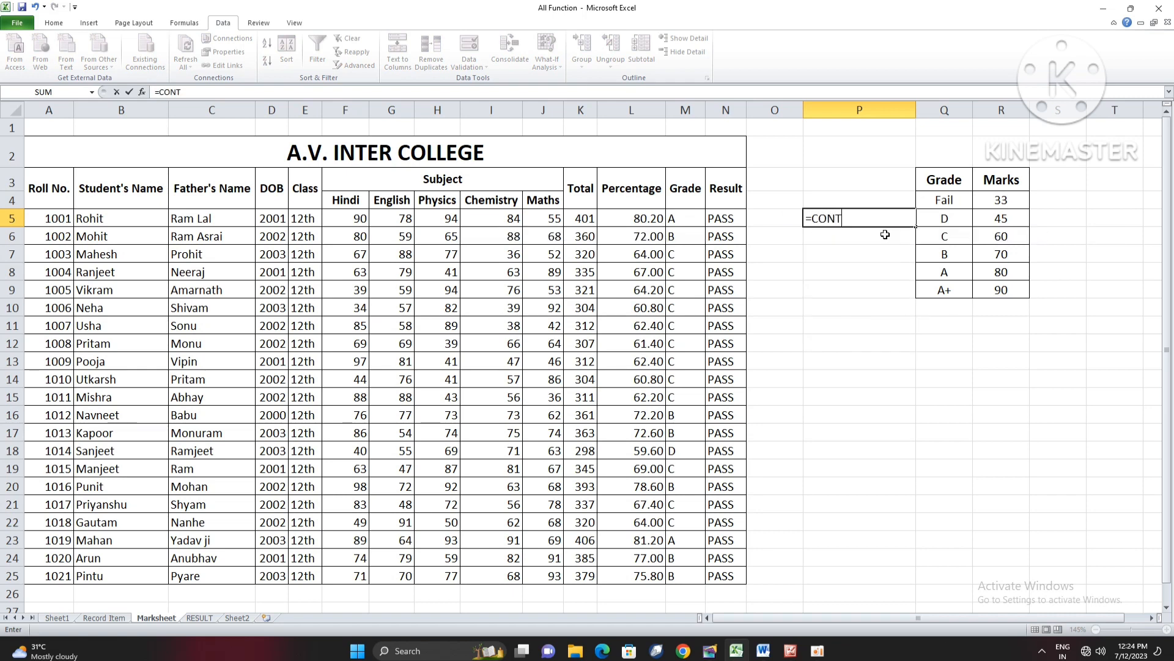
key("Tab")
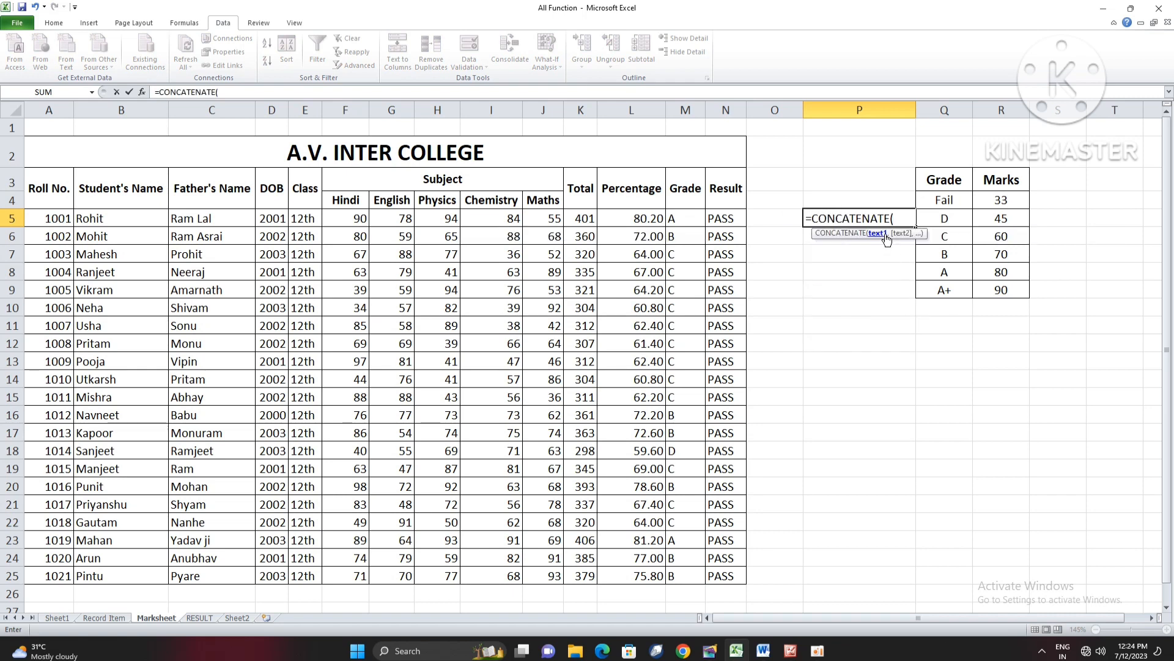
left_click(92, 218)
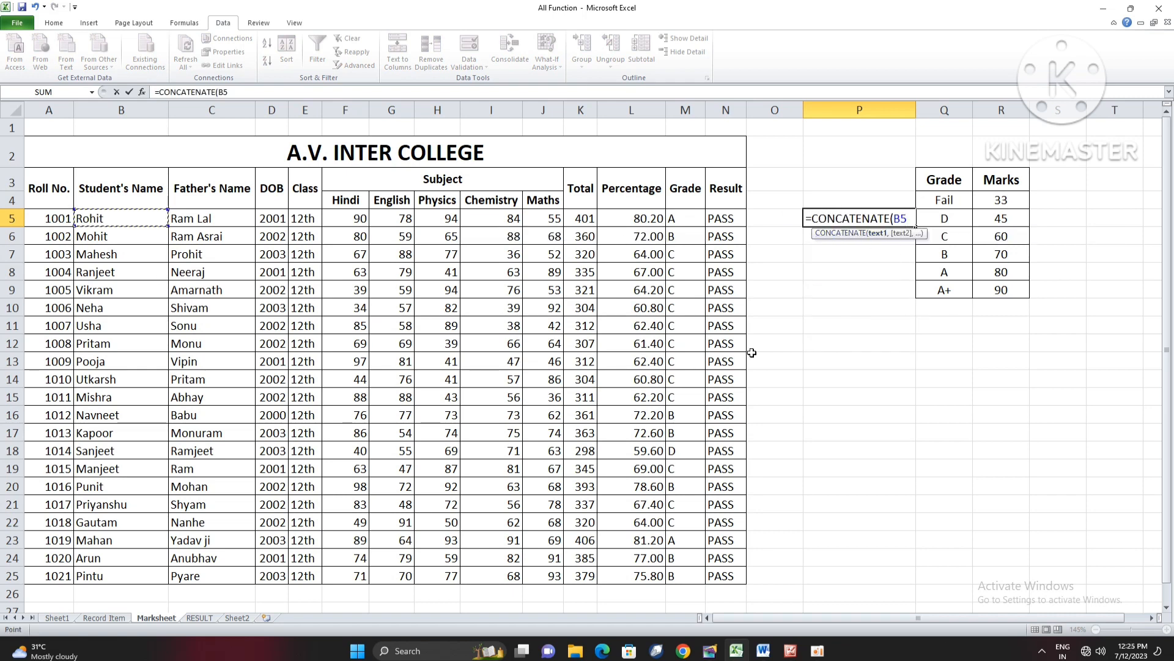
type(",\"")
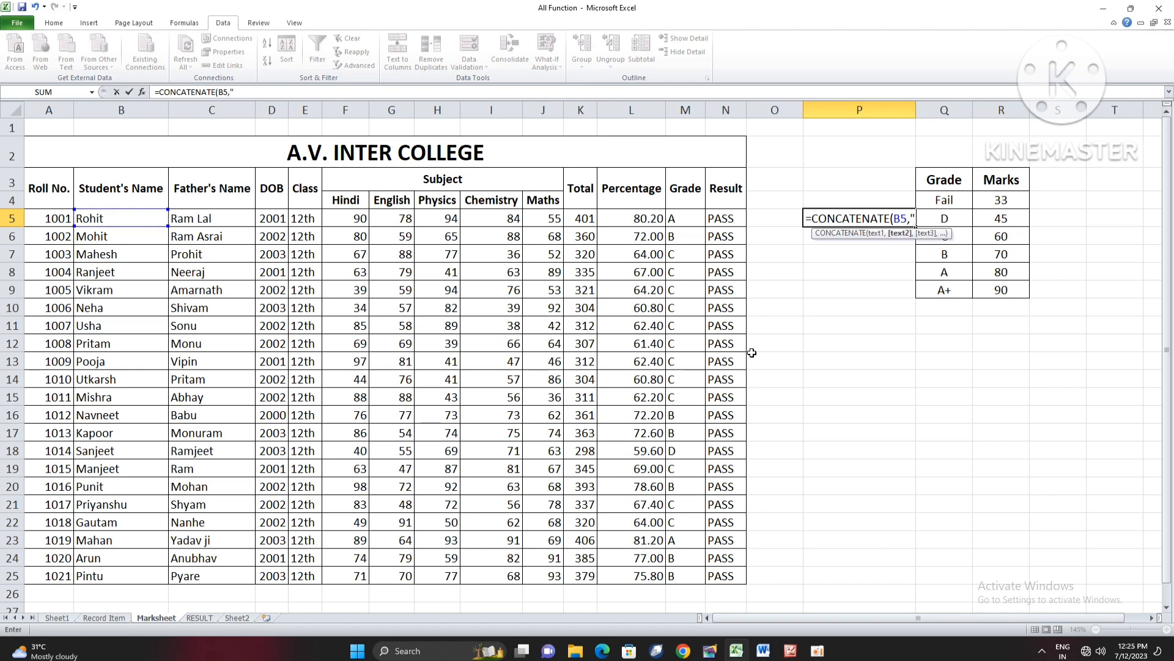
type("S/D/O\",")
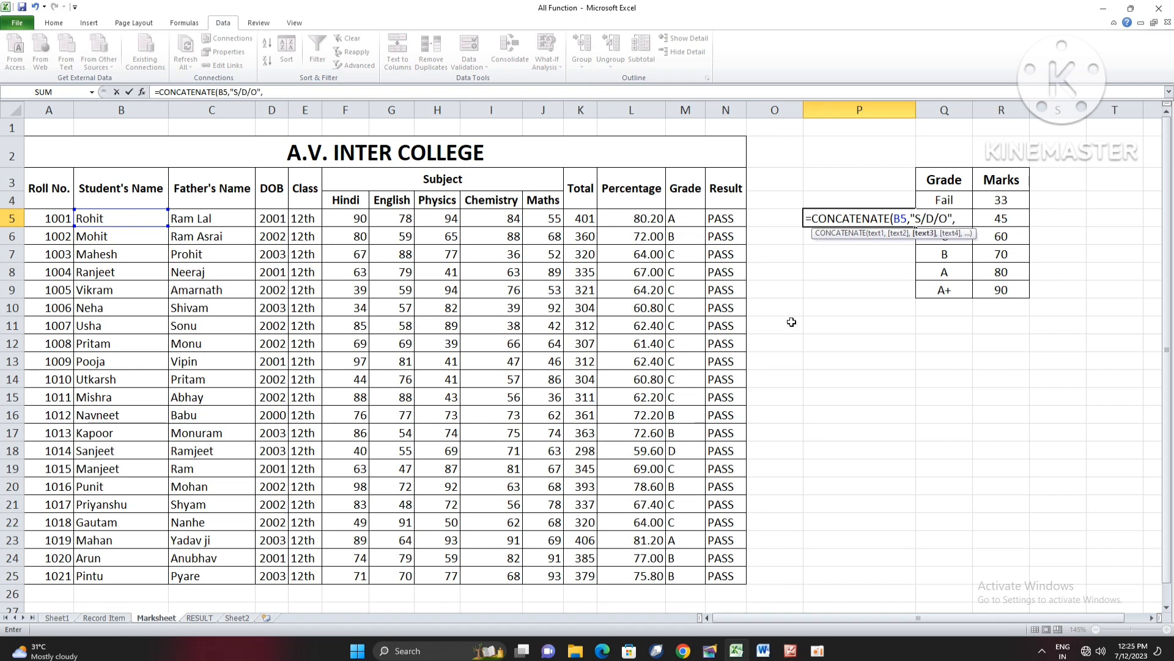
left_click(222, 223)
key("Return")
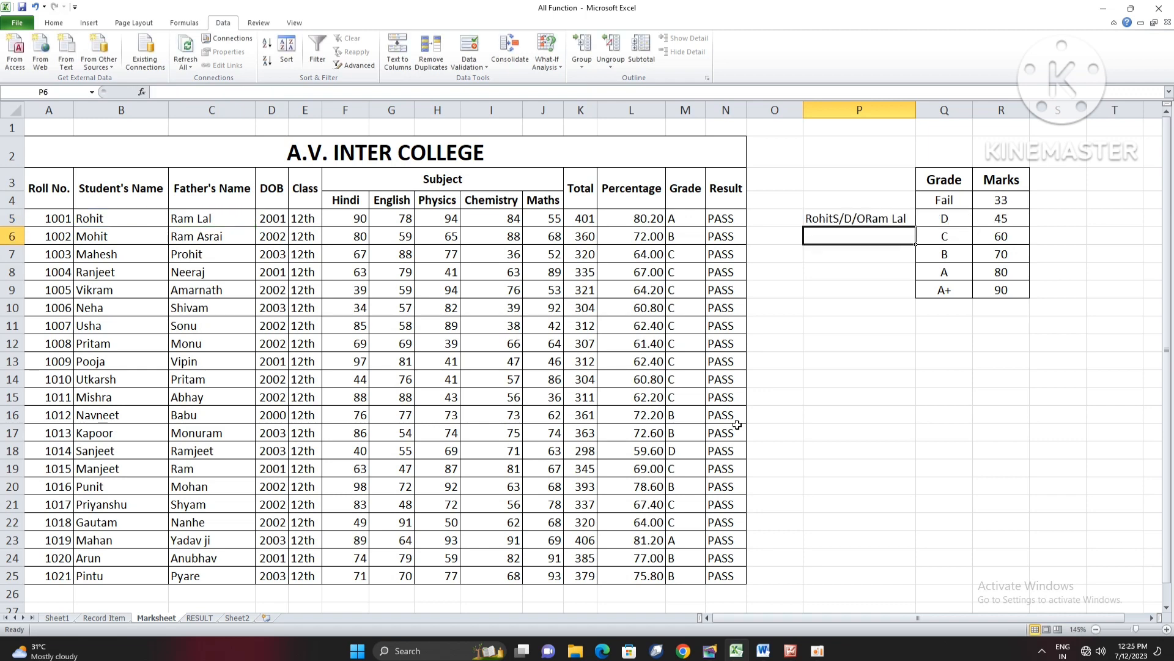
- Add a space before and after S/D/O in the P5 formula, making it =CONCATENATE(B5," S/D/O ",C5)
double_click(875, 218)
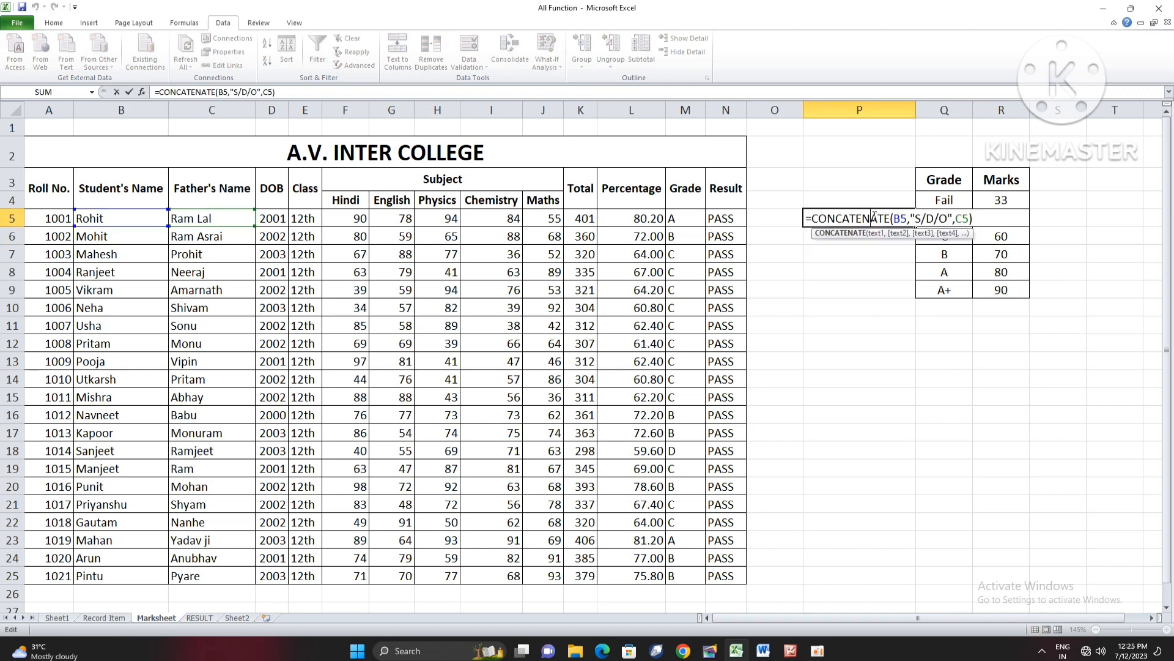
left_click(916, 219)
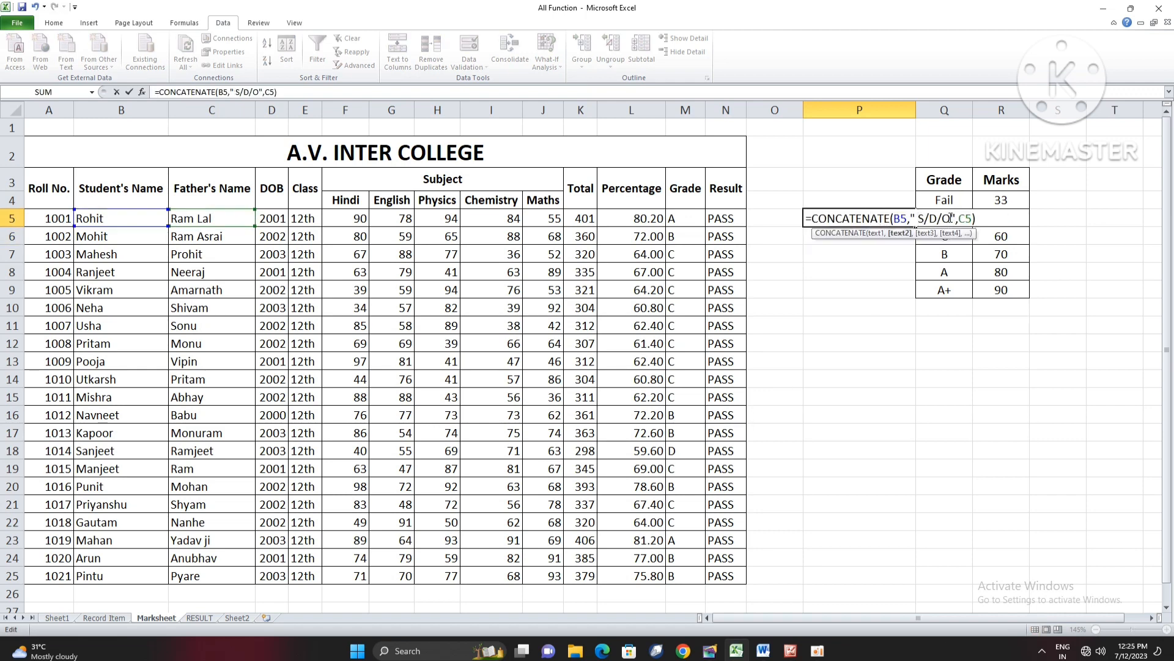
left_click(952, 218)
key("Return")
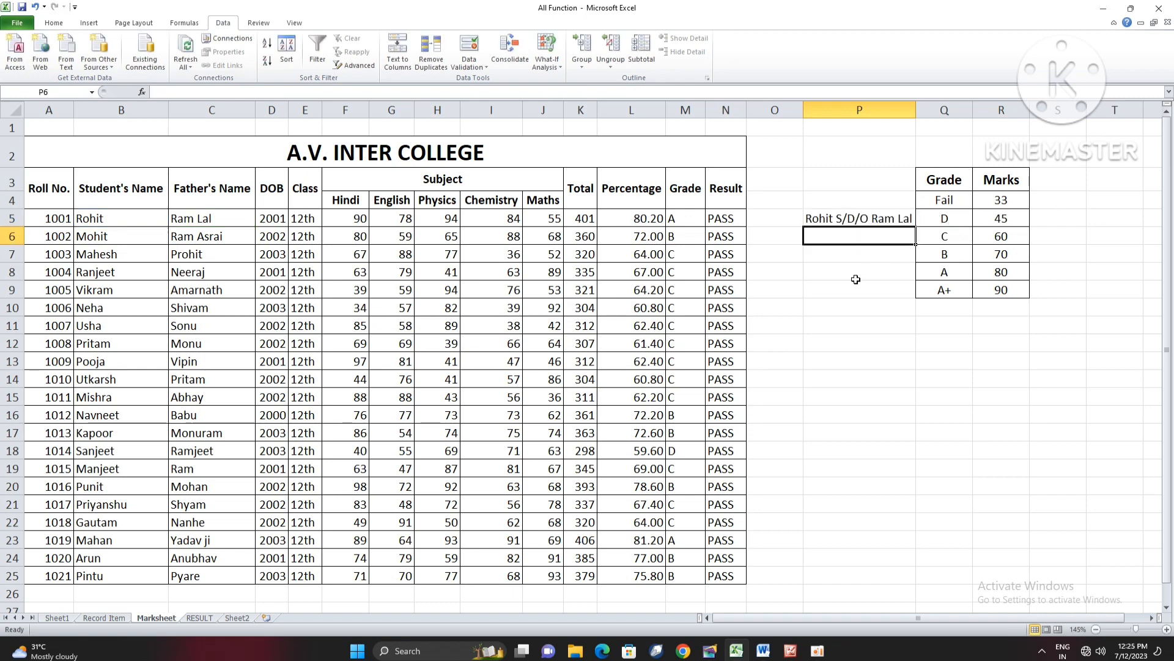
- Fill the P5 formula down through P25 and autofit column P to the joined names
left_click(856, 276)
left_click(881, 217)
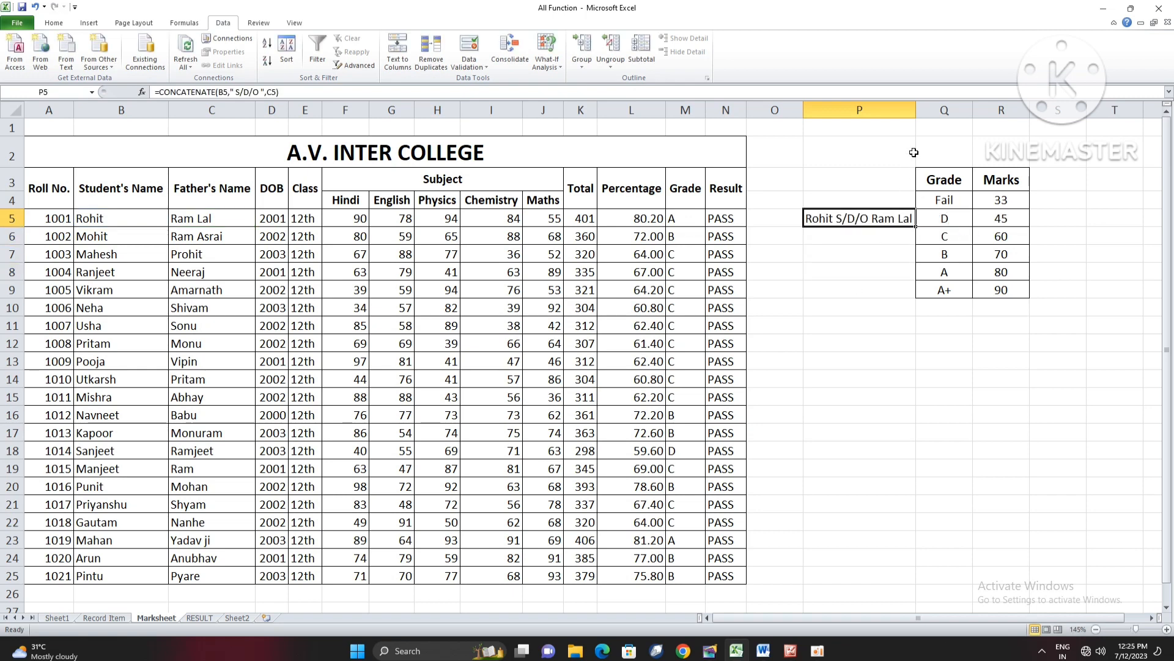
double_click(915, 226)
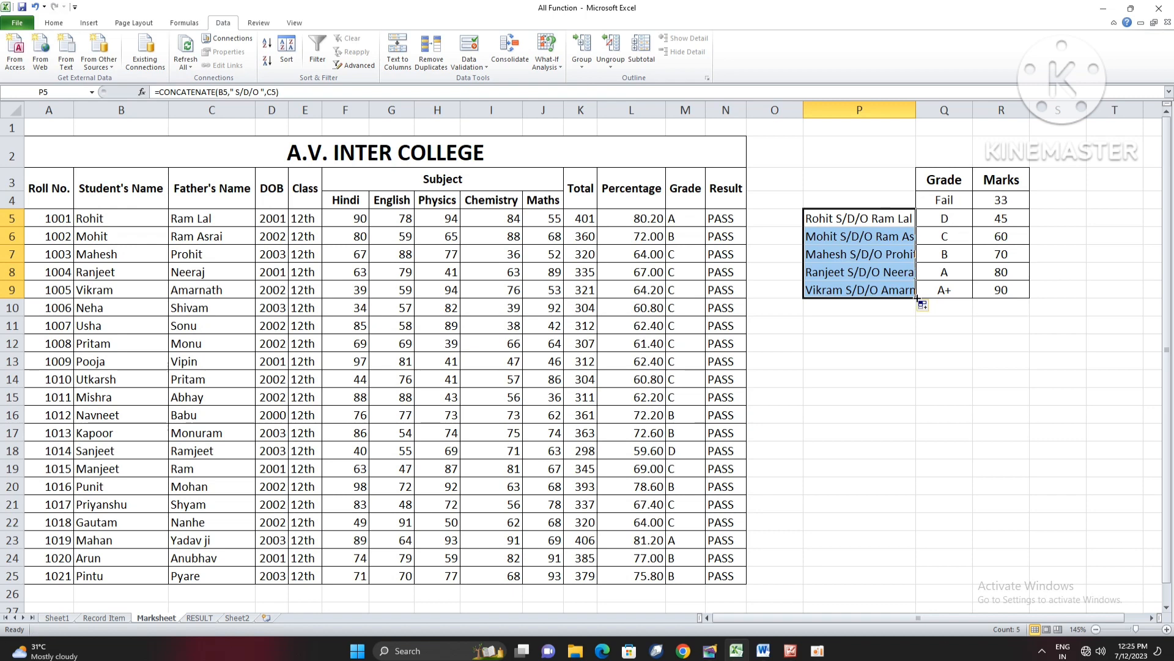
left_click_drag(917, 300, 926, 578)
left_click(1001, 468)
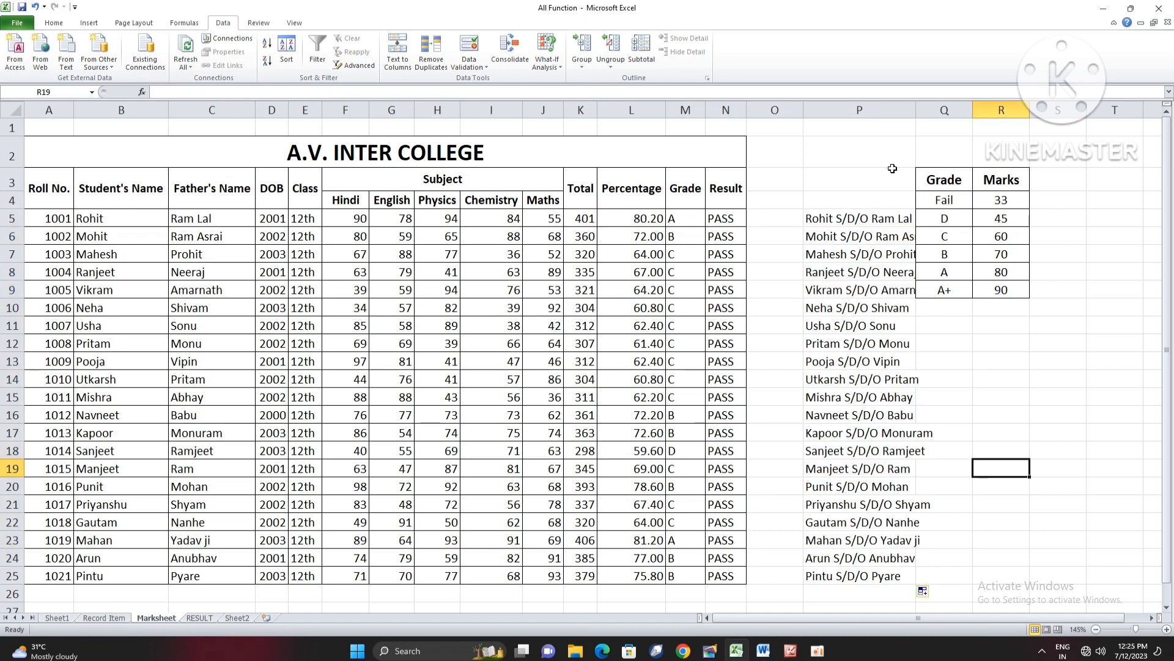
double_click(916, 110)
left_click(891, 321)
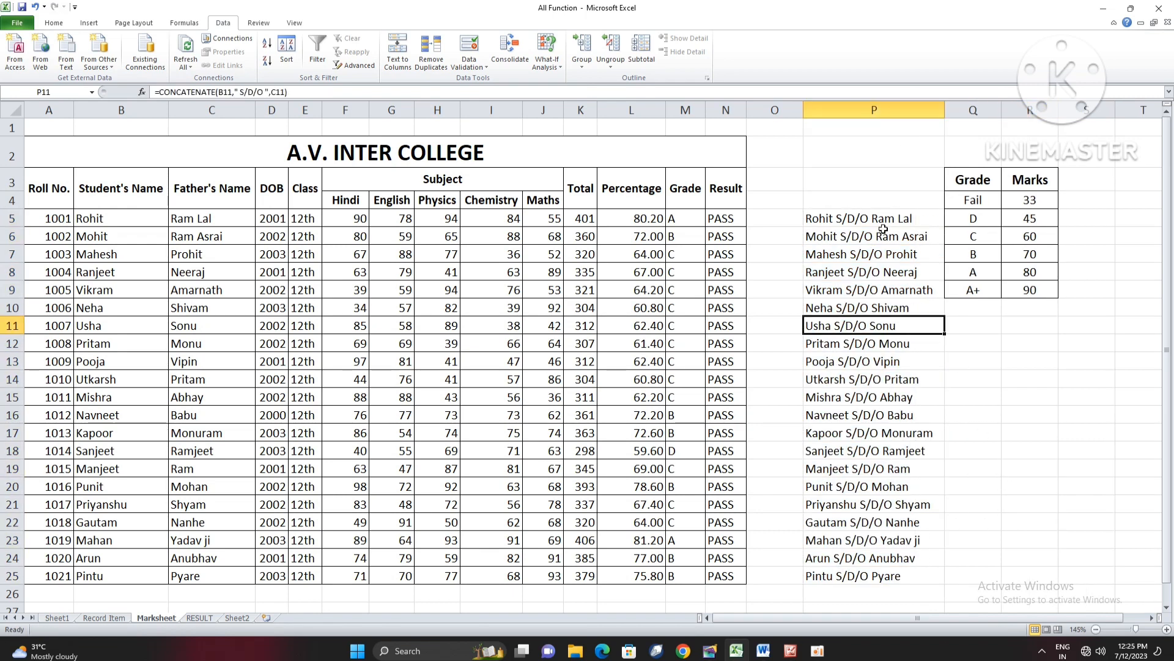
- Check the joined student and father's names in P5:P25 against the marksheet rows
left_click_drag(883, 230, 904, 581)
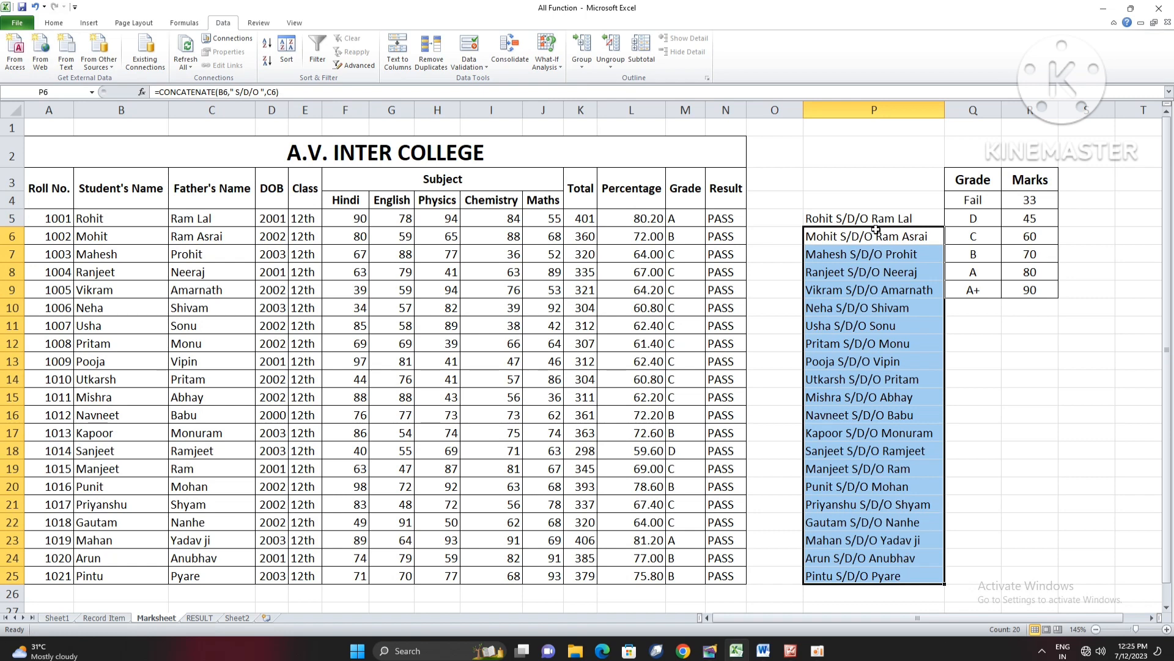
left_click_drag(876, 220, 884, 575)
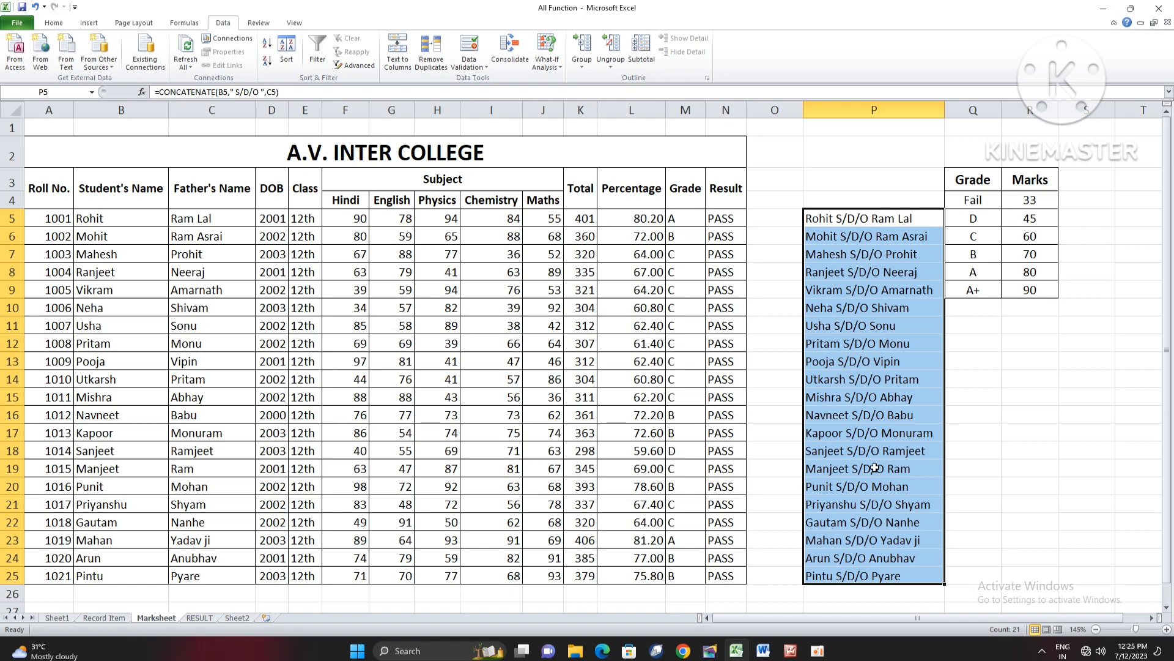
left_click(897, 387)
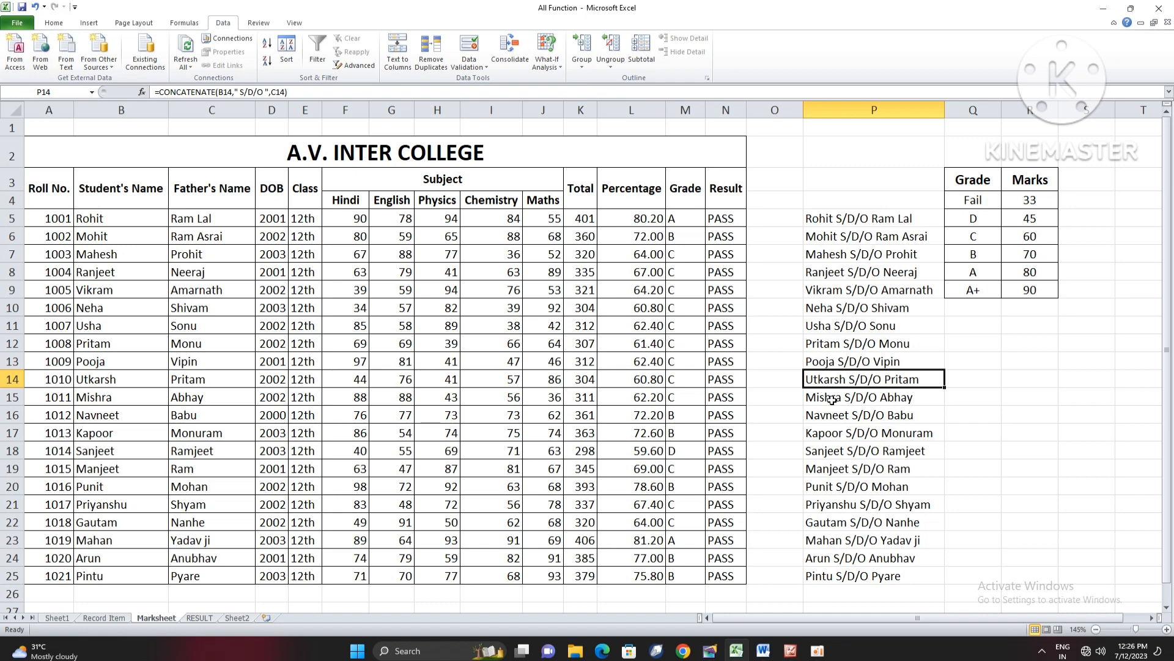
left_click(301, 588)
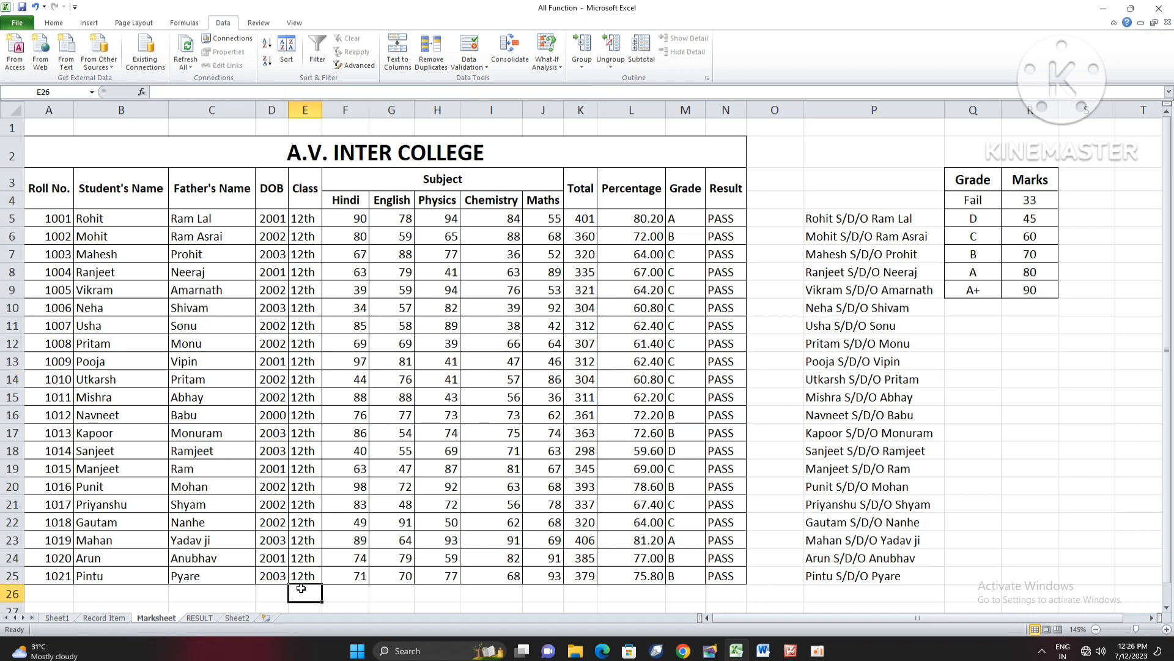